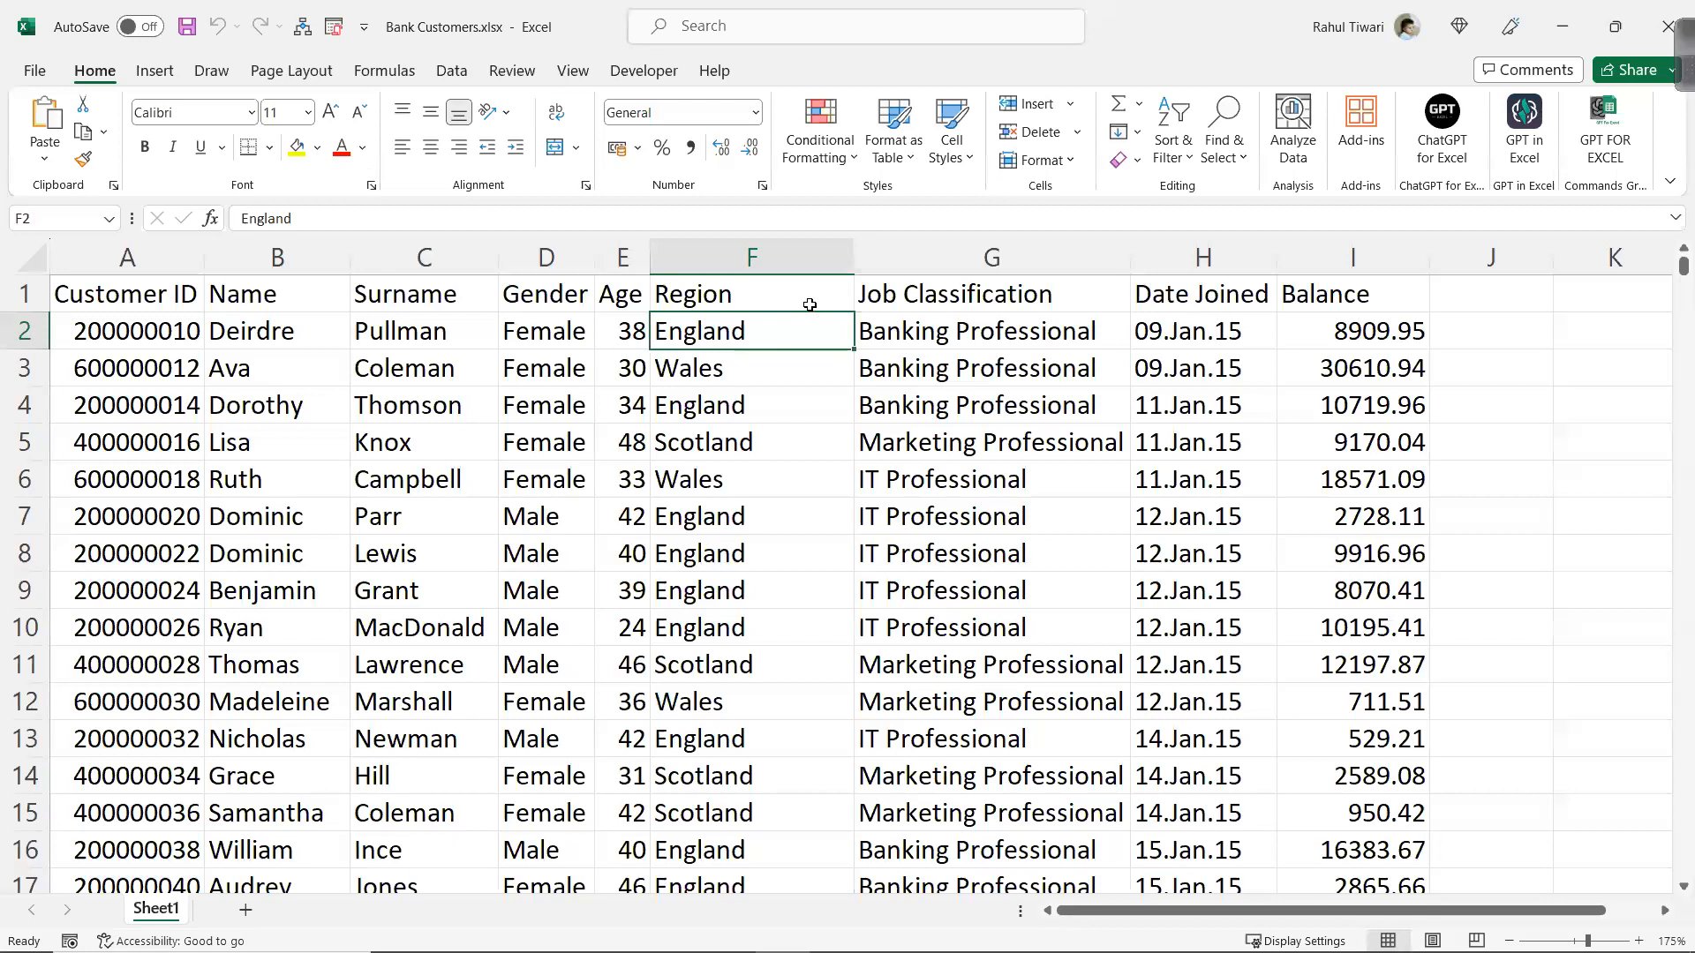
# Examine the bank customer dataset's columns, from Customer ID, name, Gender and Age through Region, Job Classification, Date Joined and Balance.
pyautogui.click(758, 307)
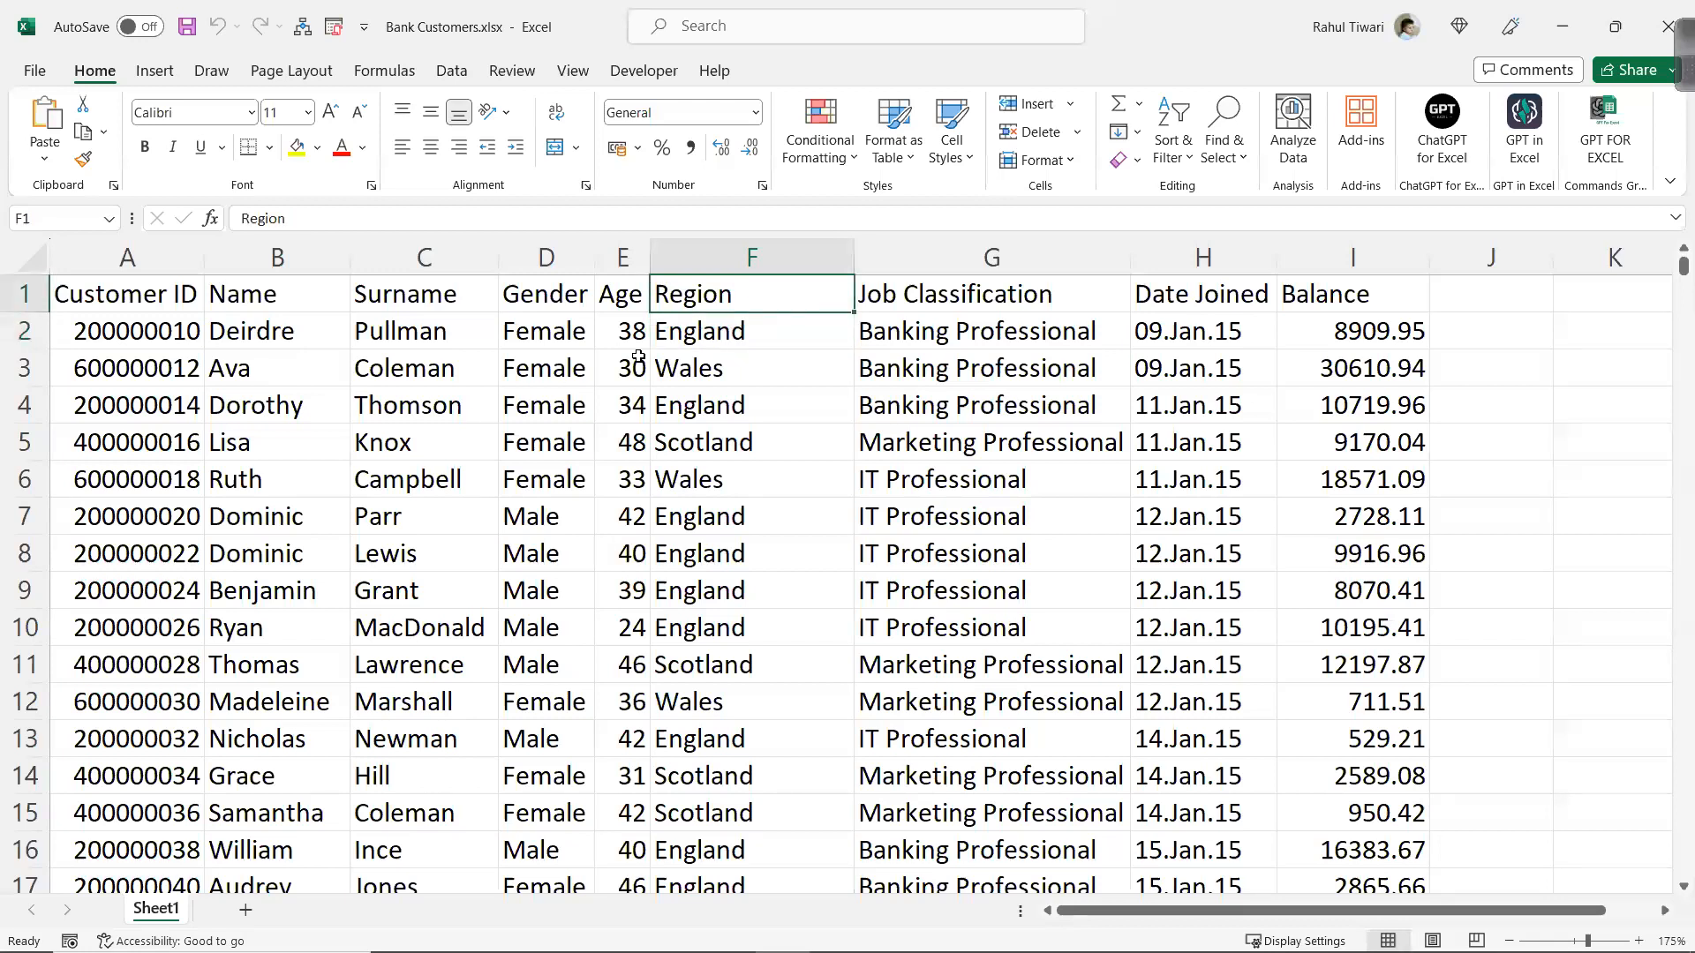
pyautogui.moveTo(741, 325); pyautogui.dragTo(763, 614)
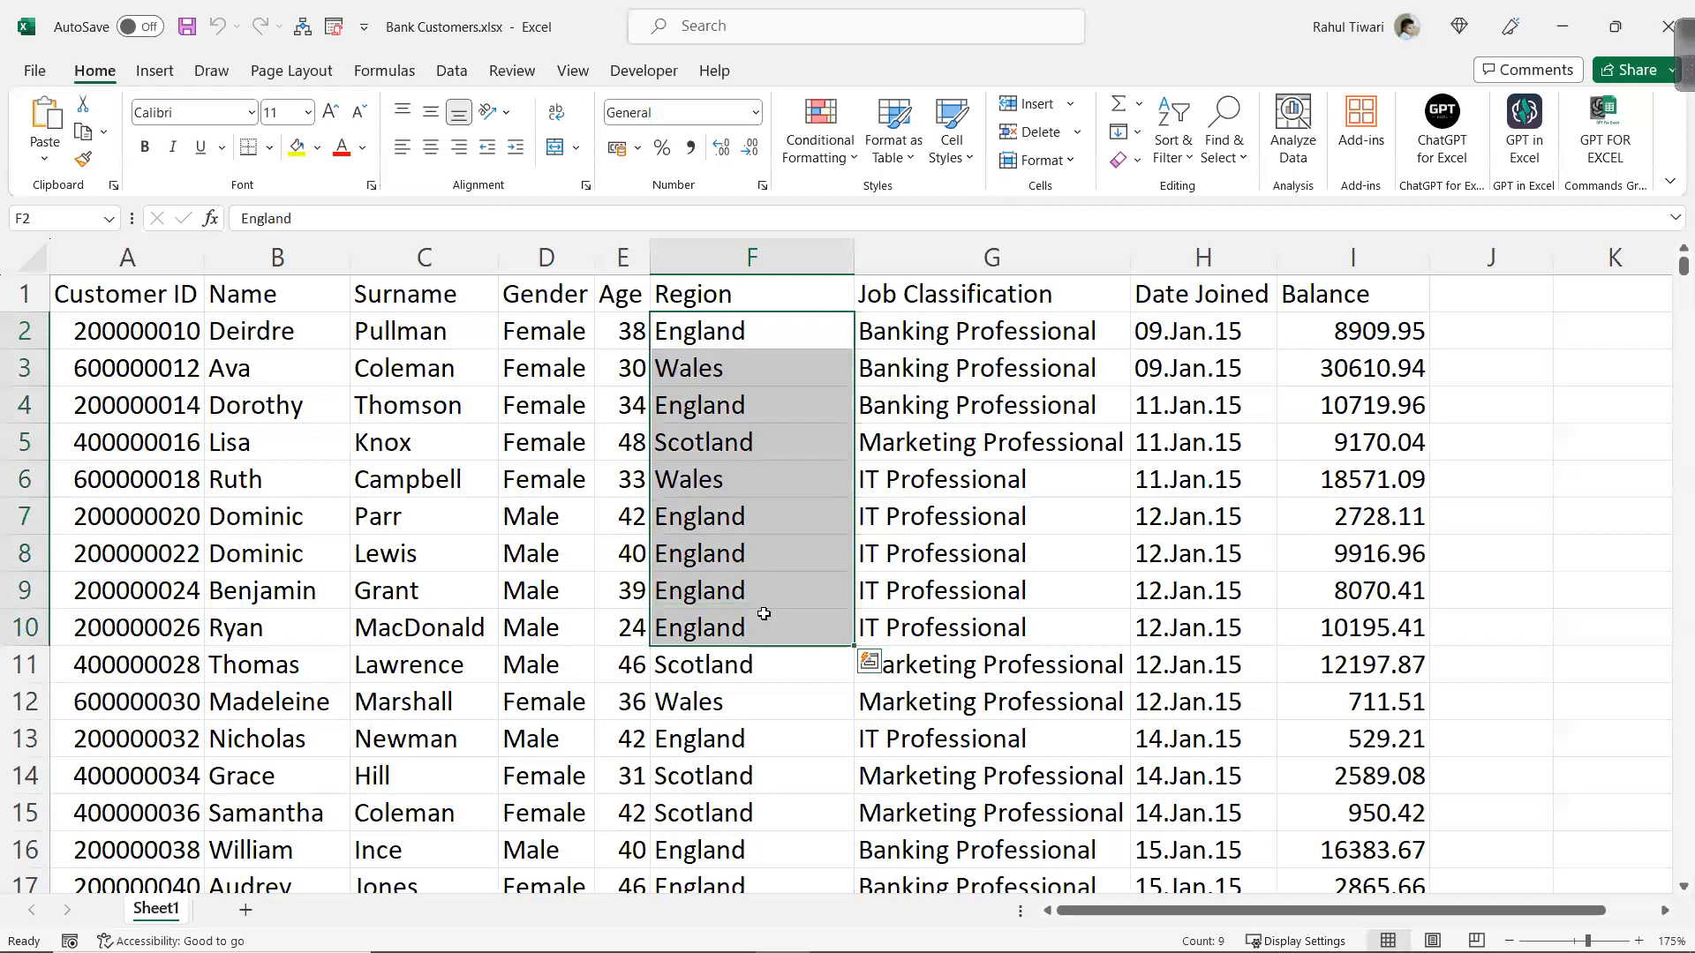
pyautogui.click(678, 294)
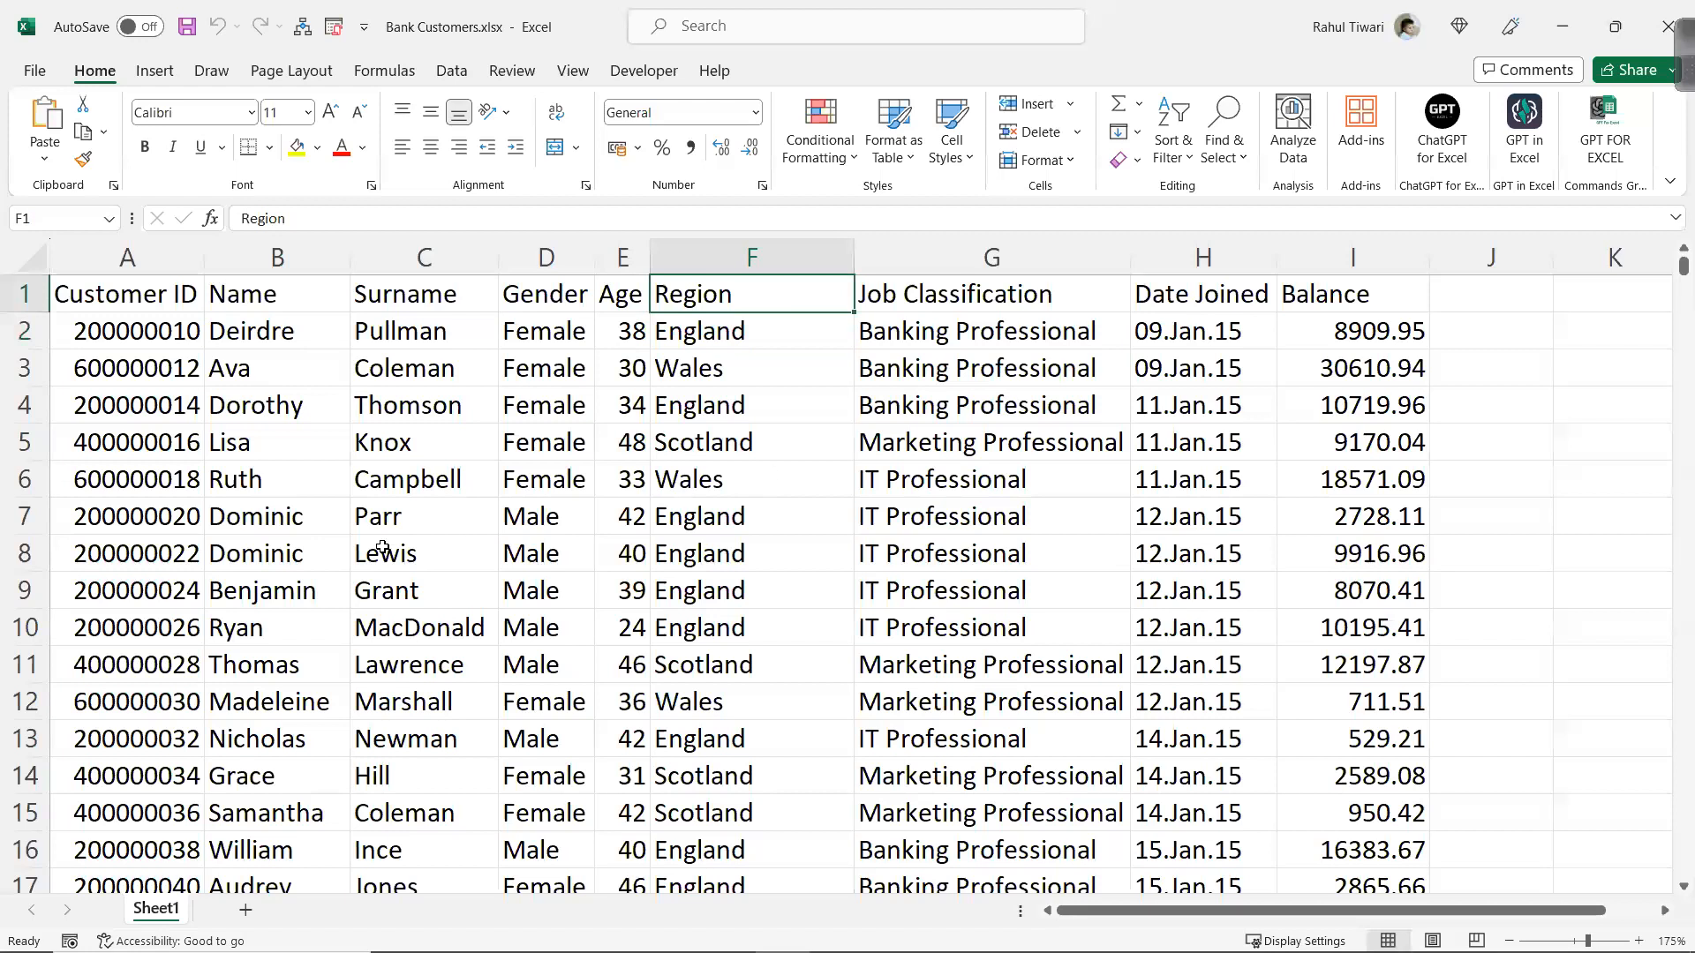
pyautogui.moveTo(140, 301); pyautogui.dragTo(124, 509)
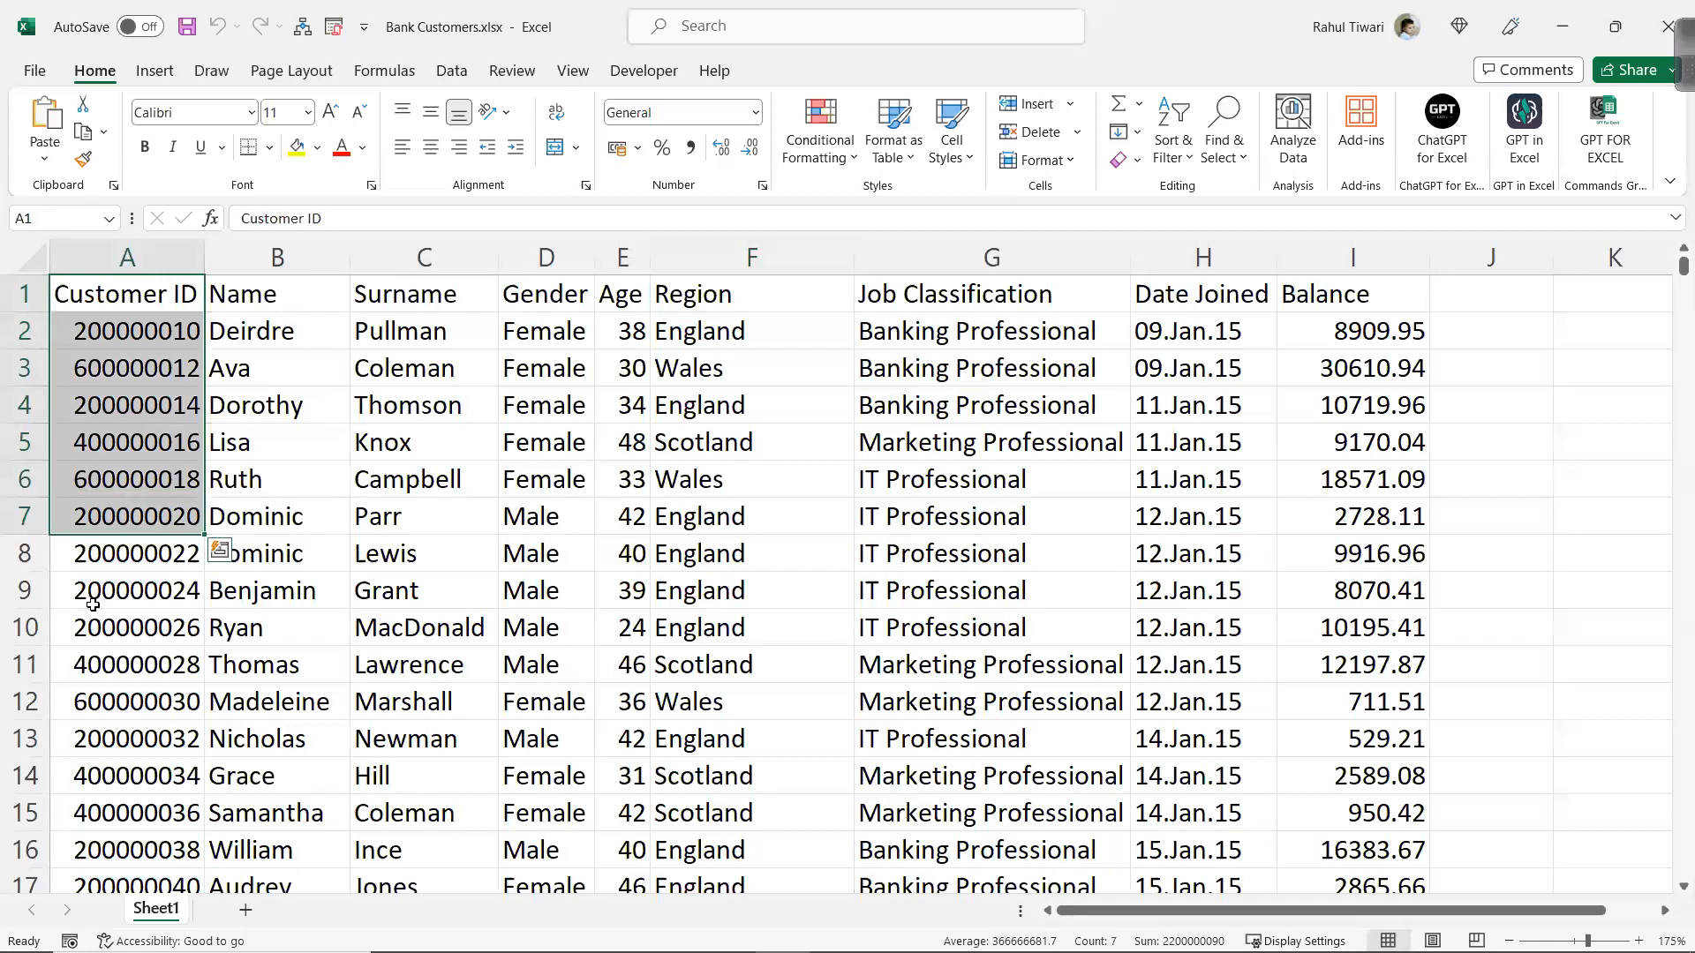
pyautogui.click(319, 294)
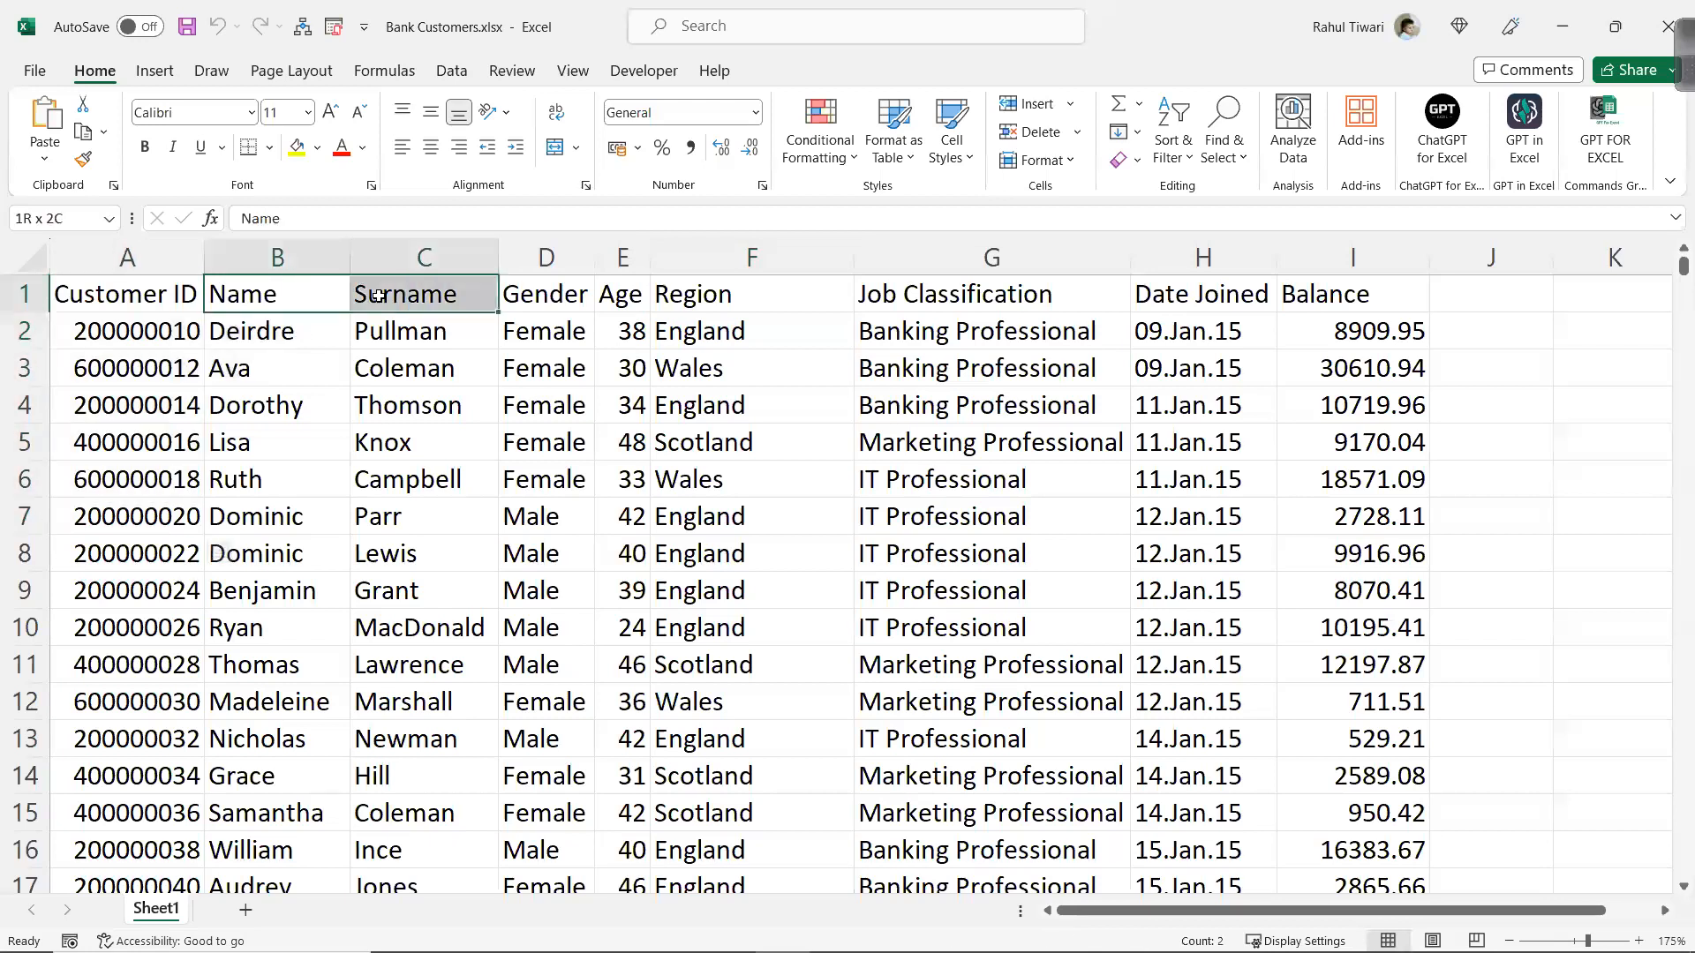
pyautogui.click(562, 316)
pyautogui.click(623, 296)
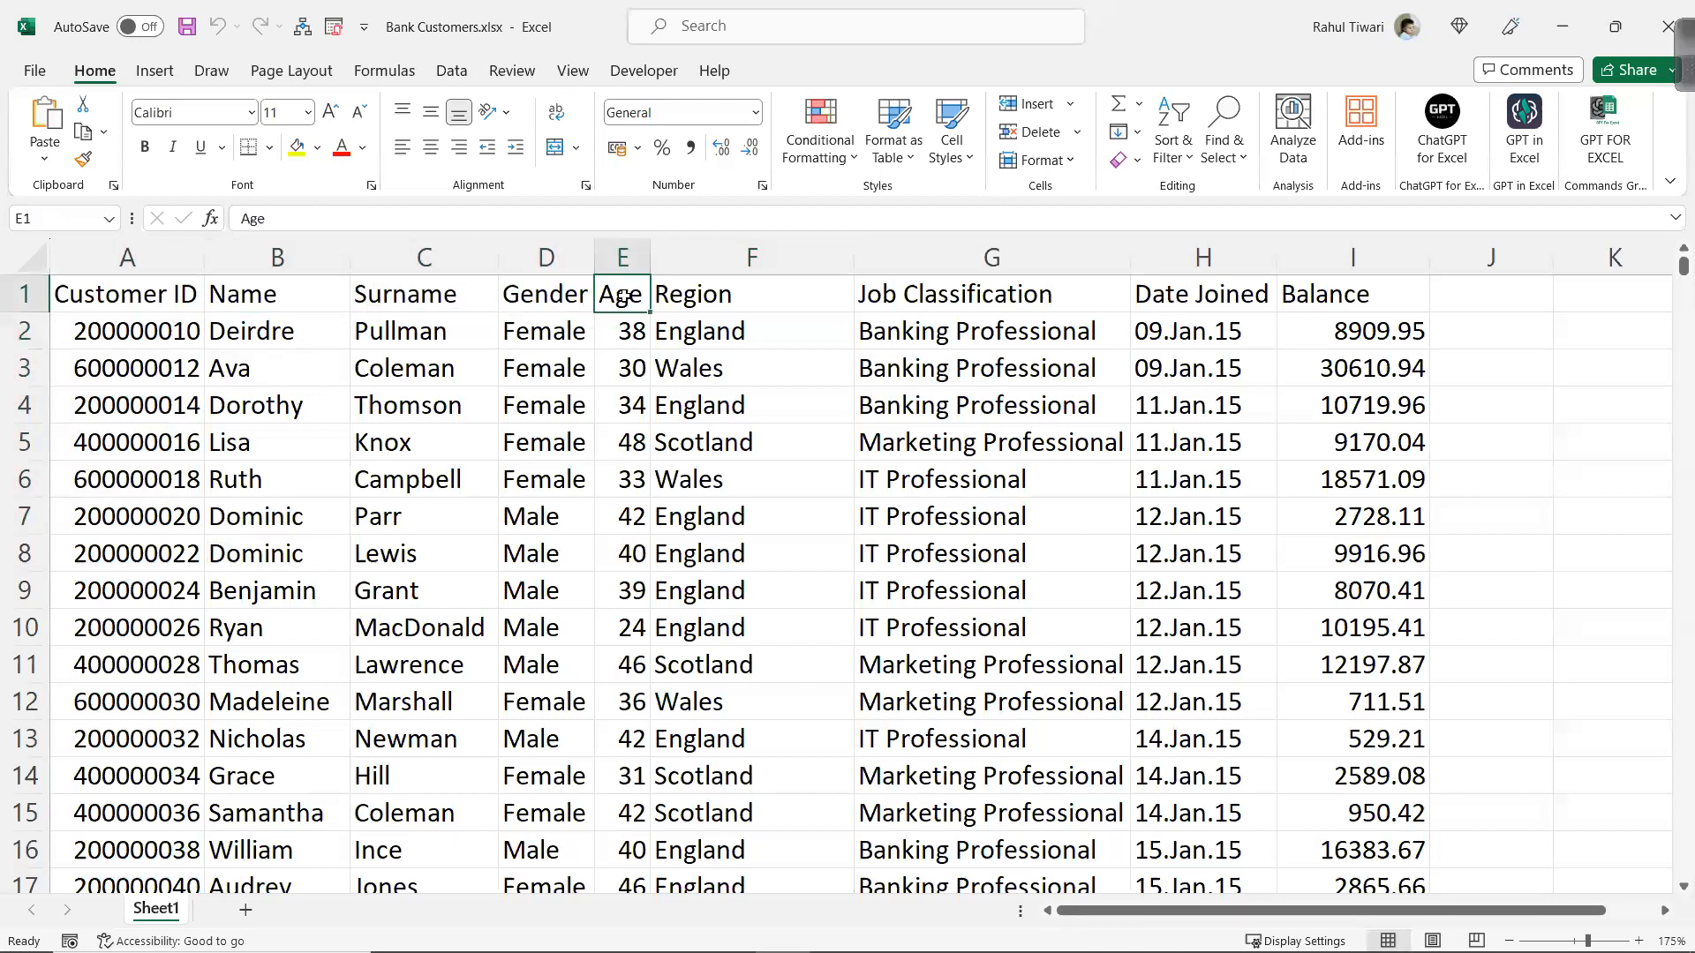
pyautogui.click(1022, 293)
pyautogui.click(1205, 296)
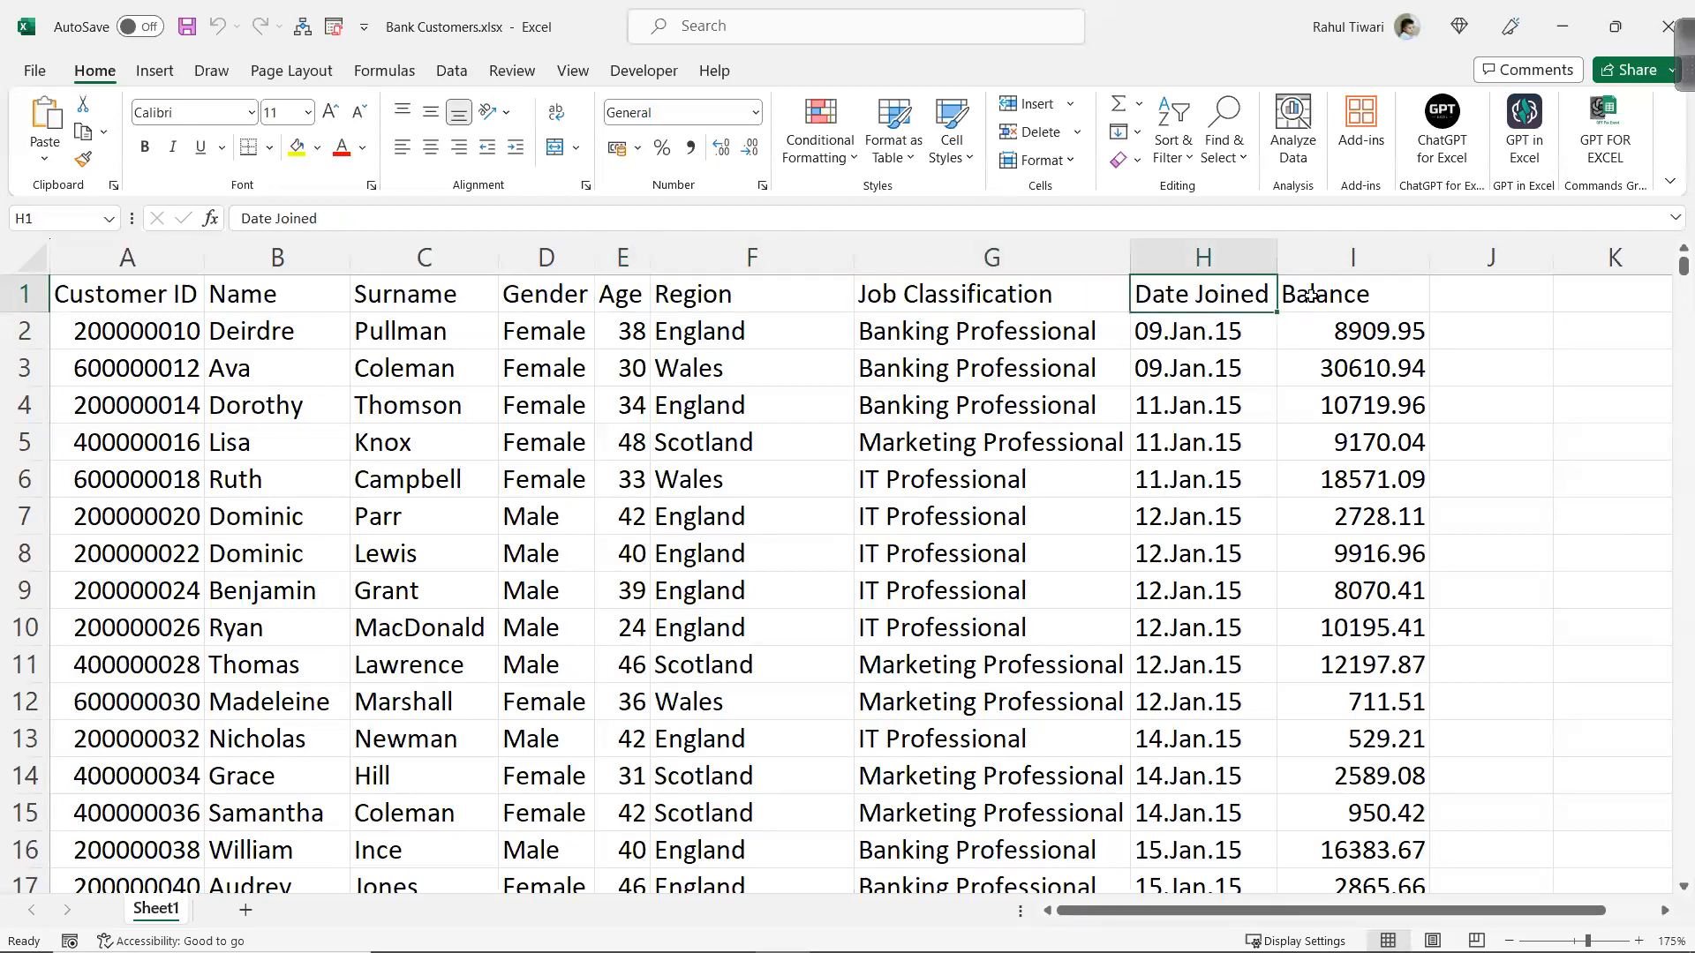
pyautogui.click(1311, 295)
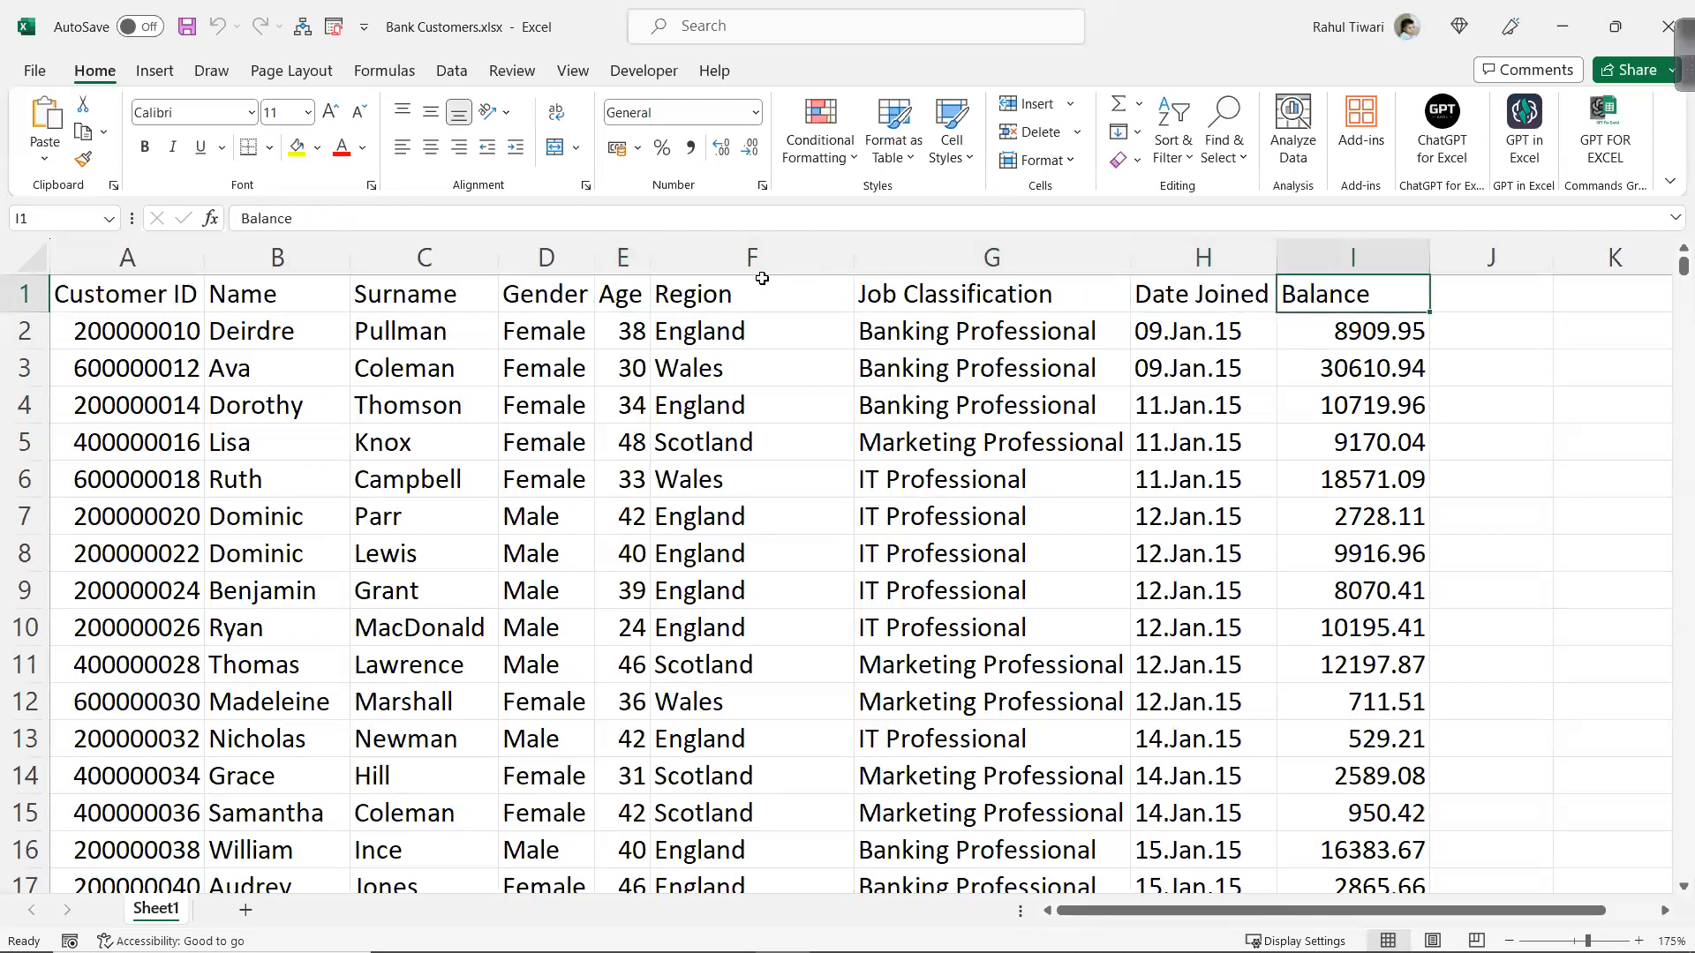
pyautogui.click(620, 294)
pyautogui.click(1305, 303)
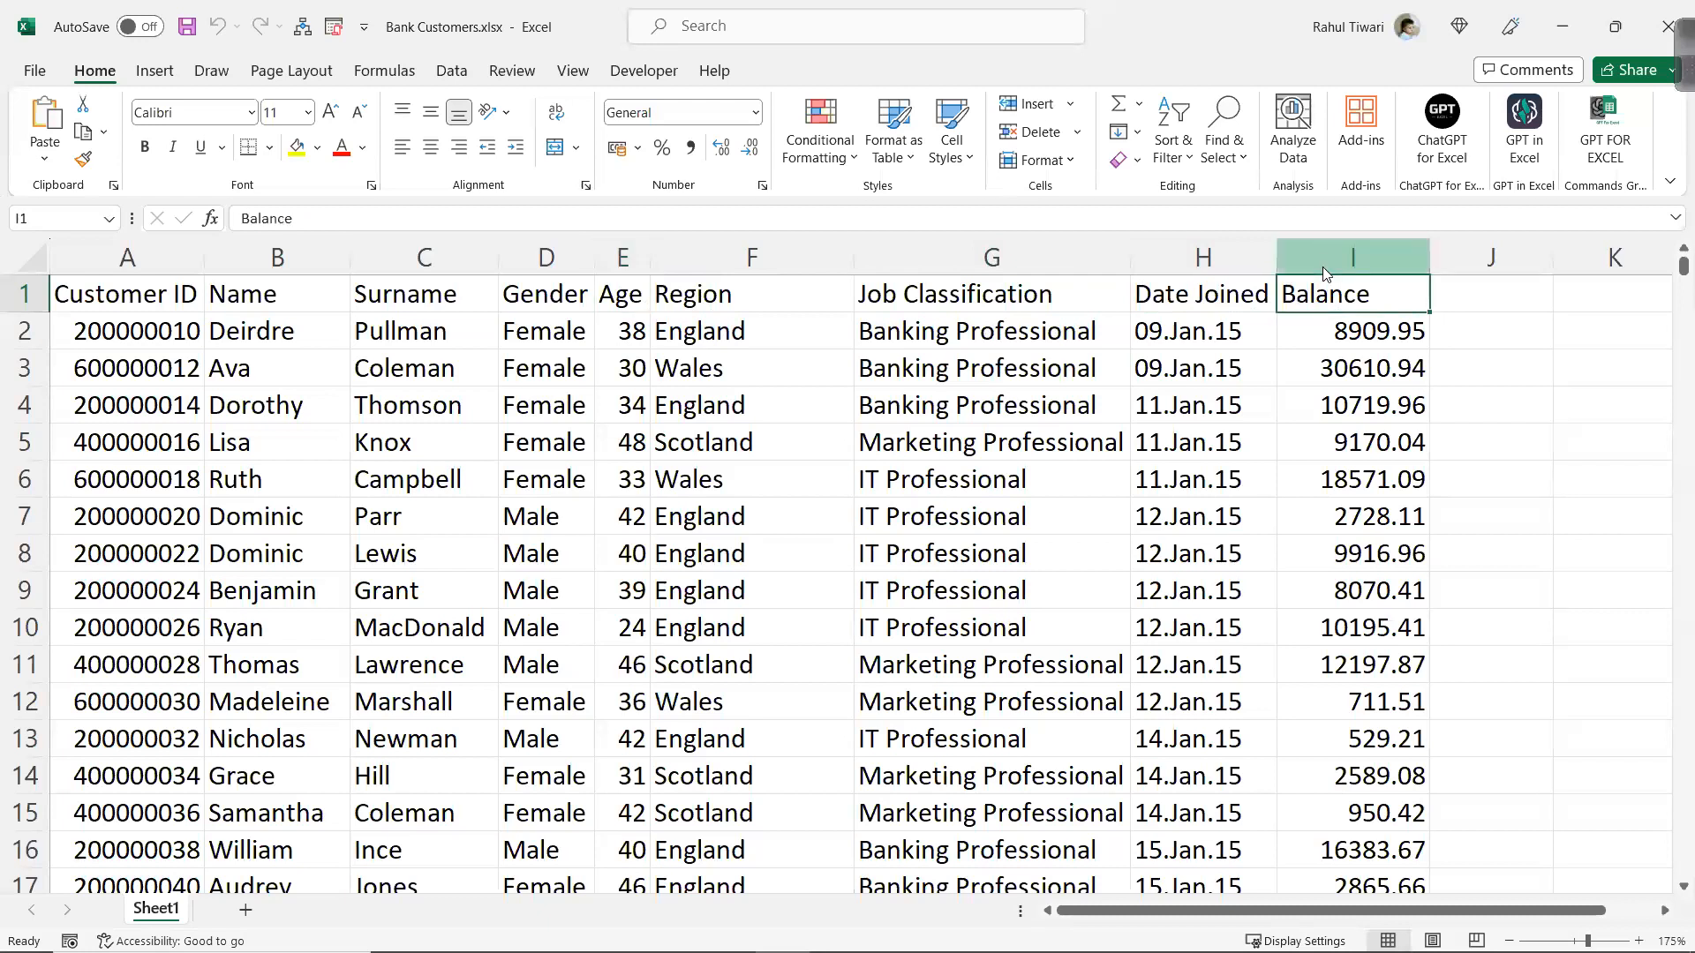
# Launch Tableau 2022.3 and display the full list of server connectors.
pyautogui.press('super')
pyautogui.write('tab')
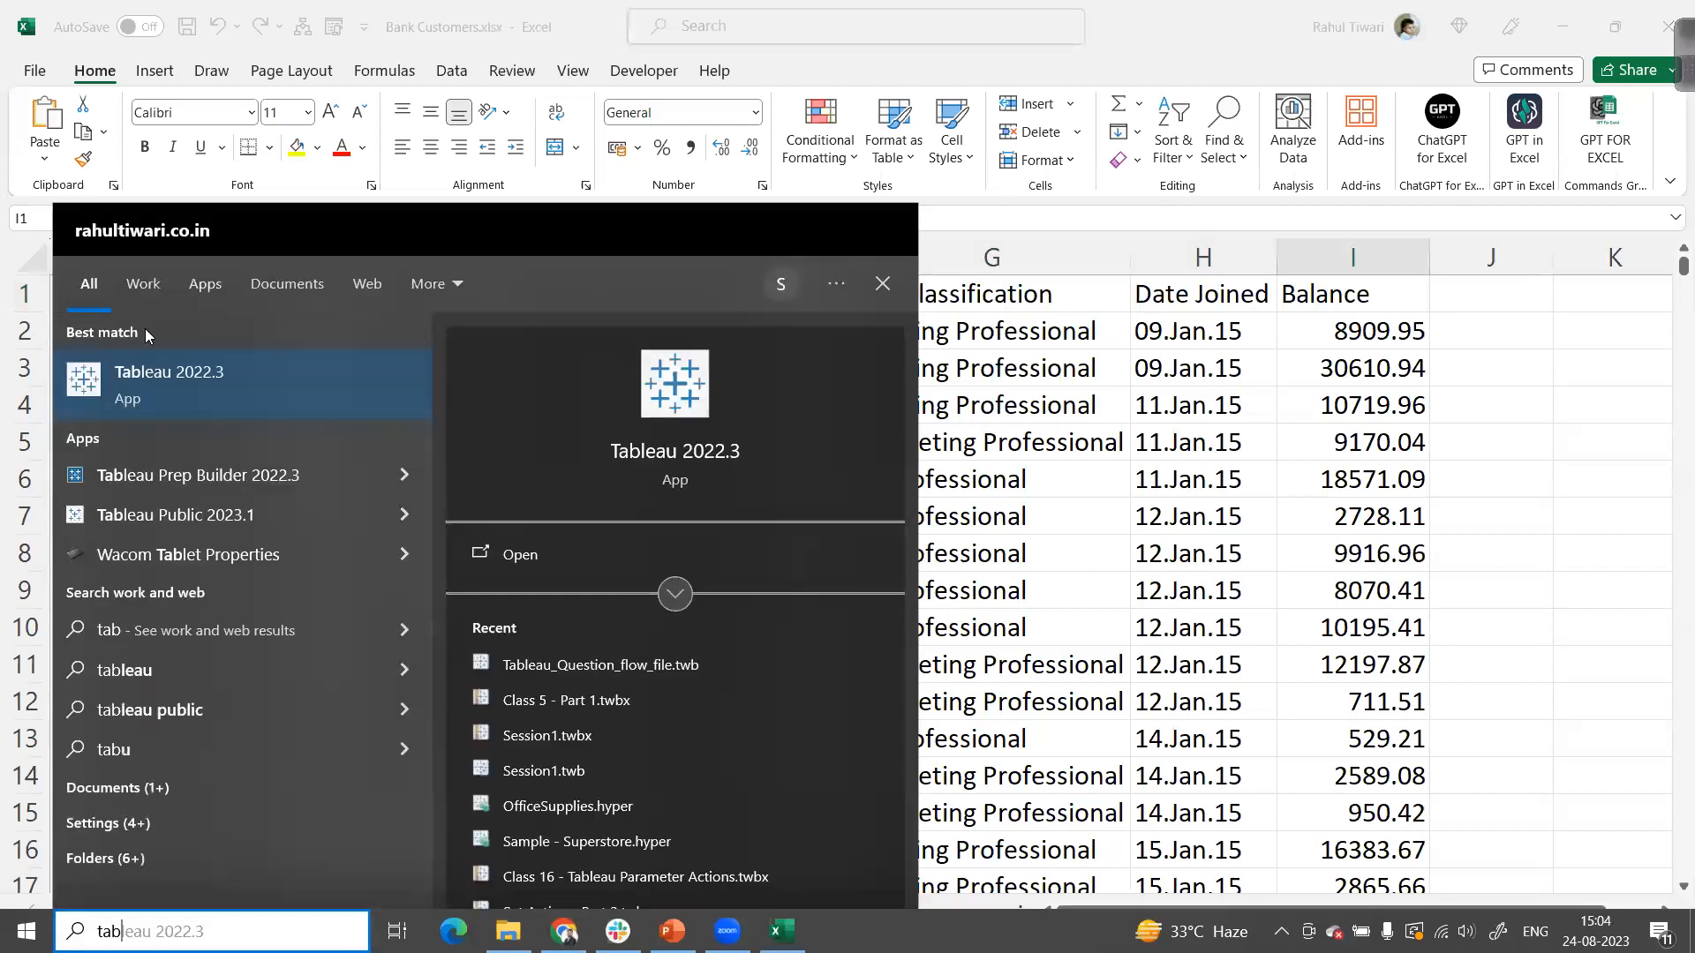
pyautogui.click(224, 383)
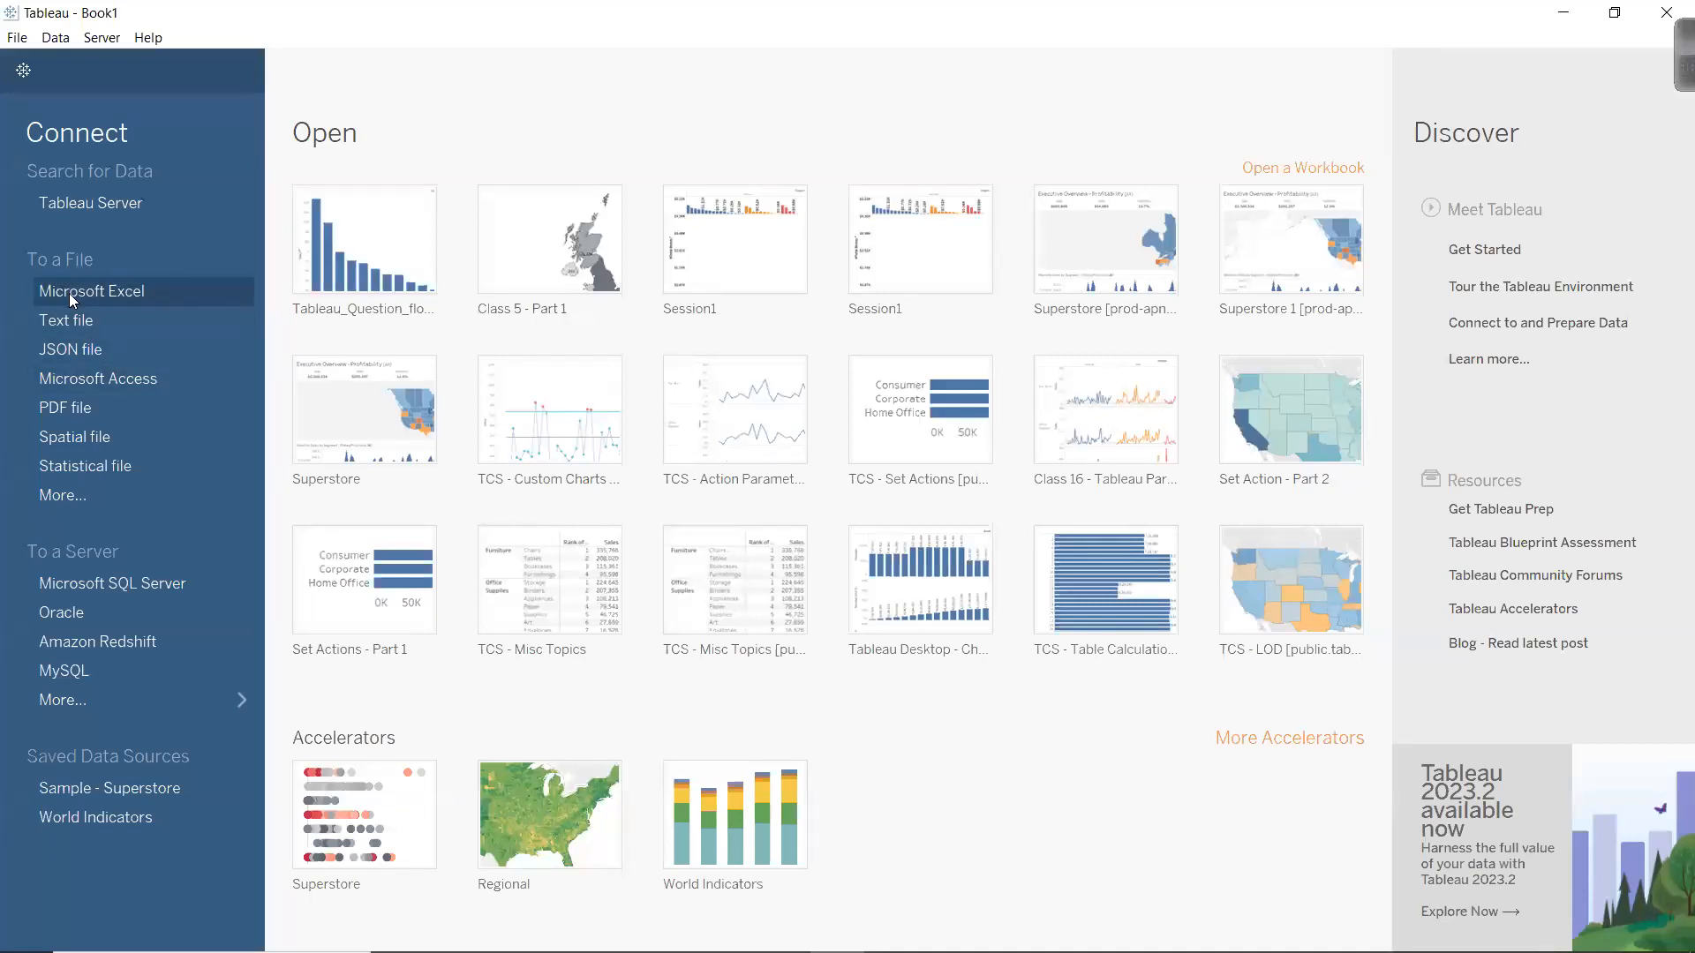
pyautogui.click(156, 706)
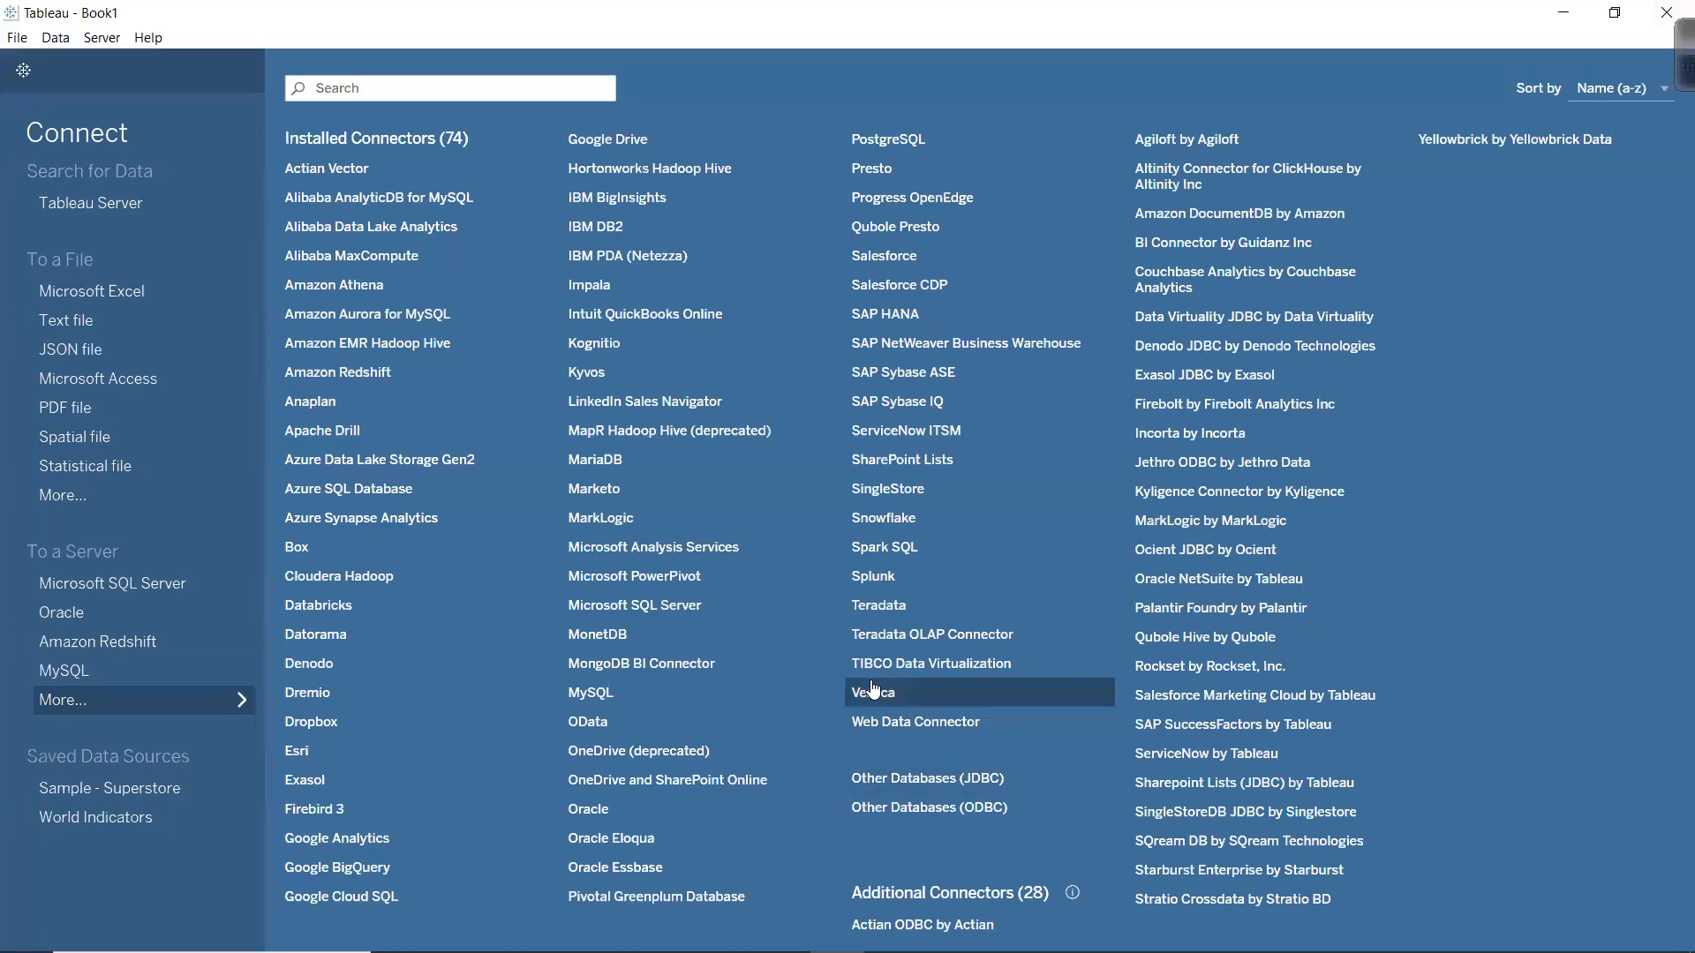
# Connect to the Bank Customers Excel workbook in the Class 5 folder under Courses, Tableau Training - End to End.
pyautogui.click(76, 301)
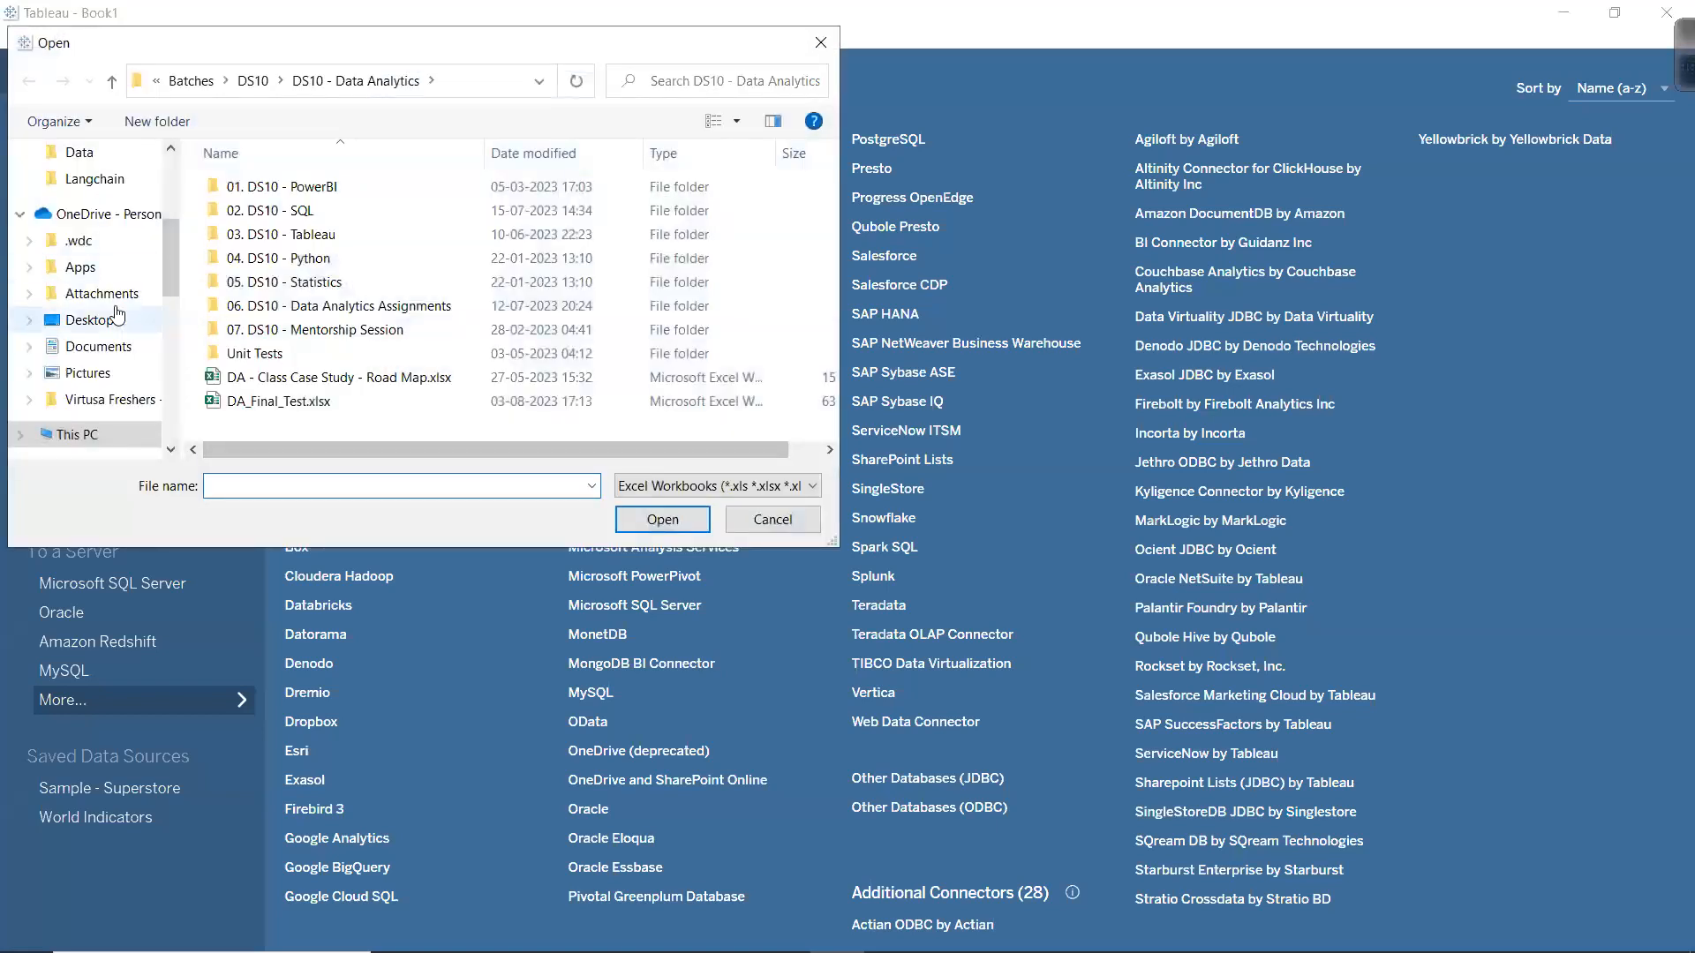
pyautogui.scroll(-3, 117, 314)
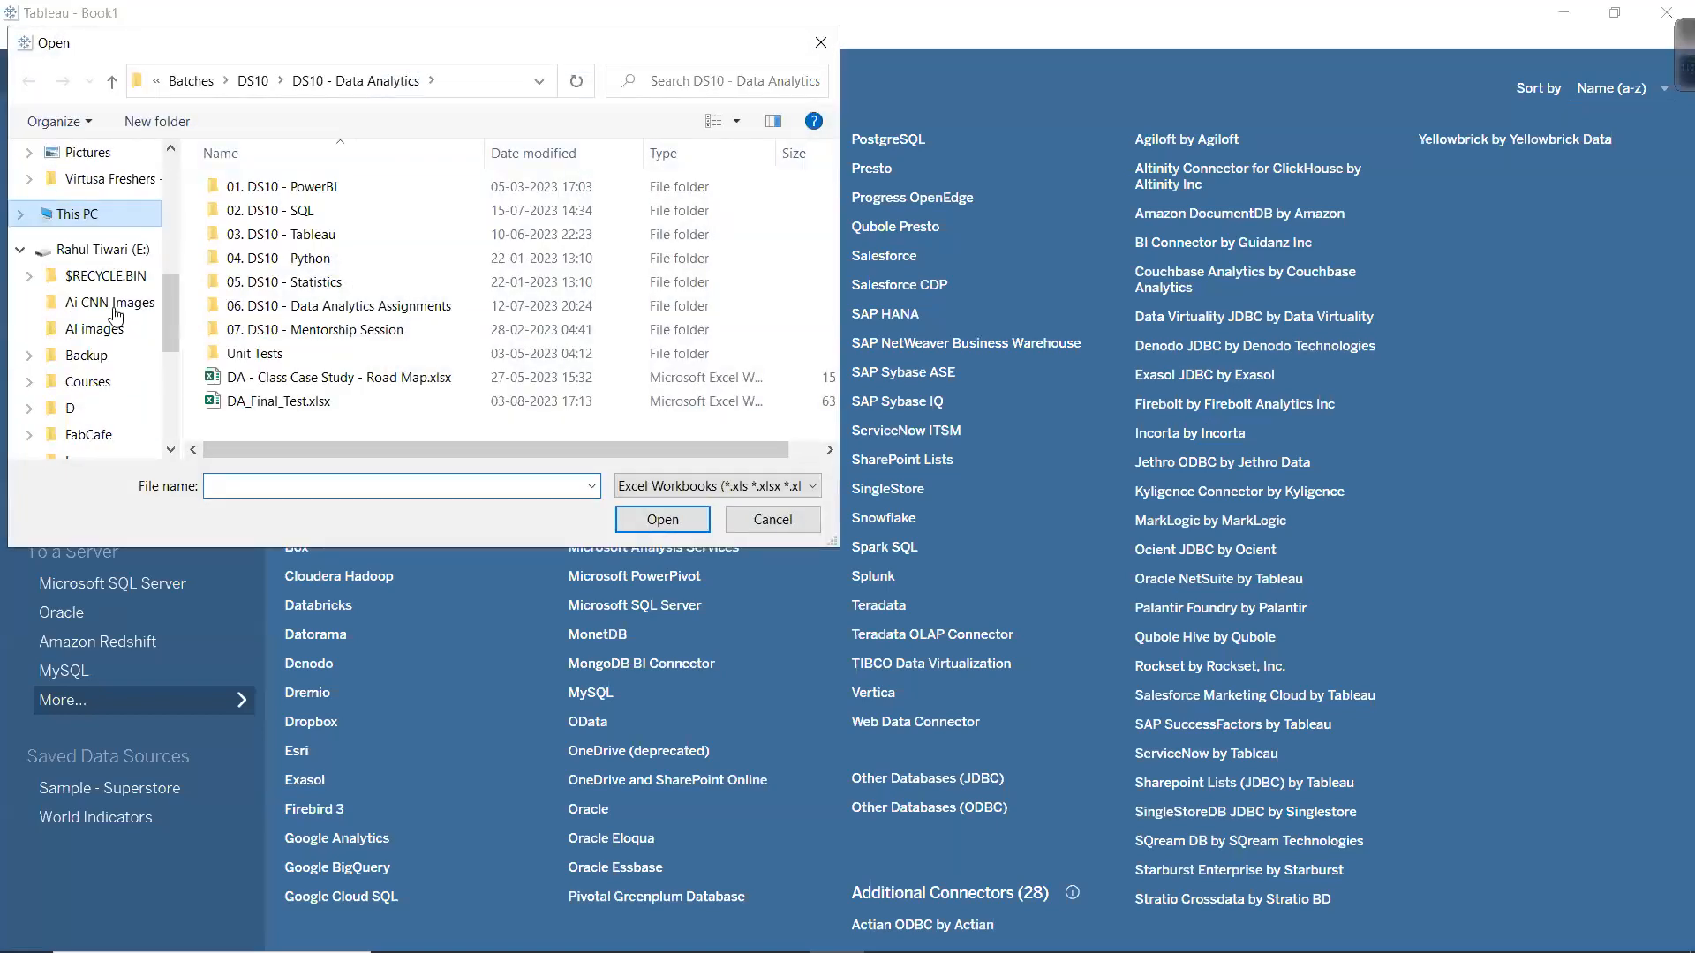
pyautogui.scroll(-3, 115, 322)
pyautogui.click(77, 155)
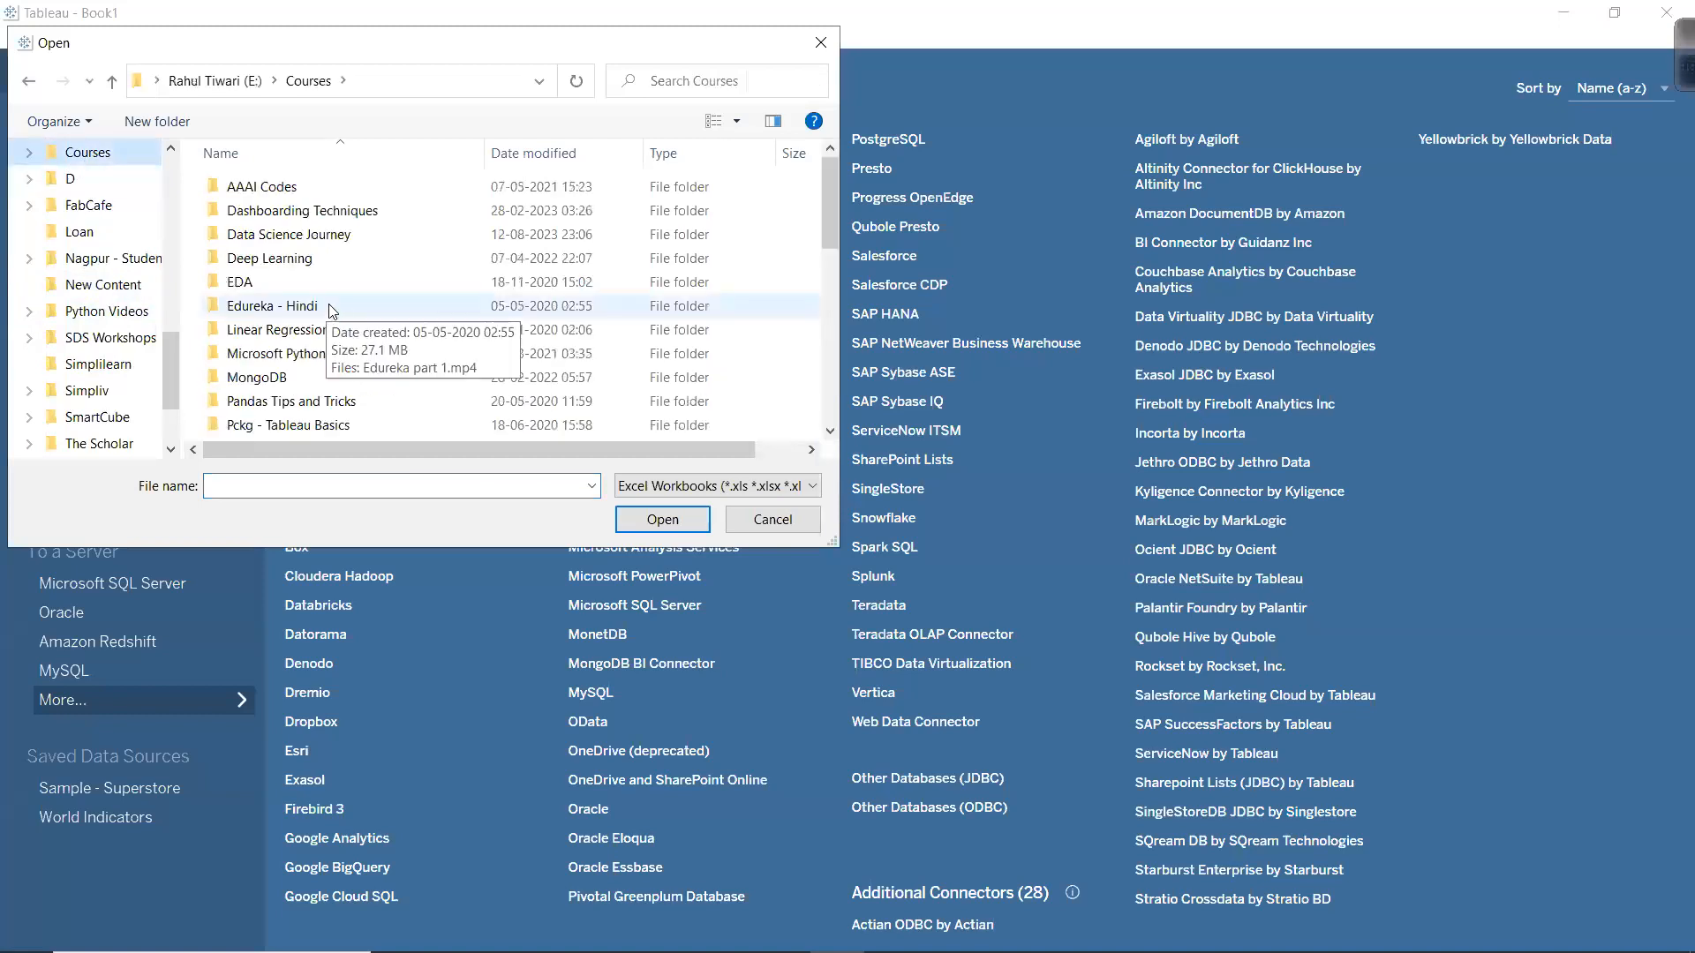
pyautogui.scroll(-10, 265, 380)
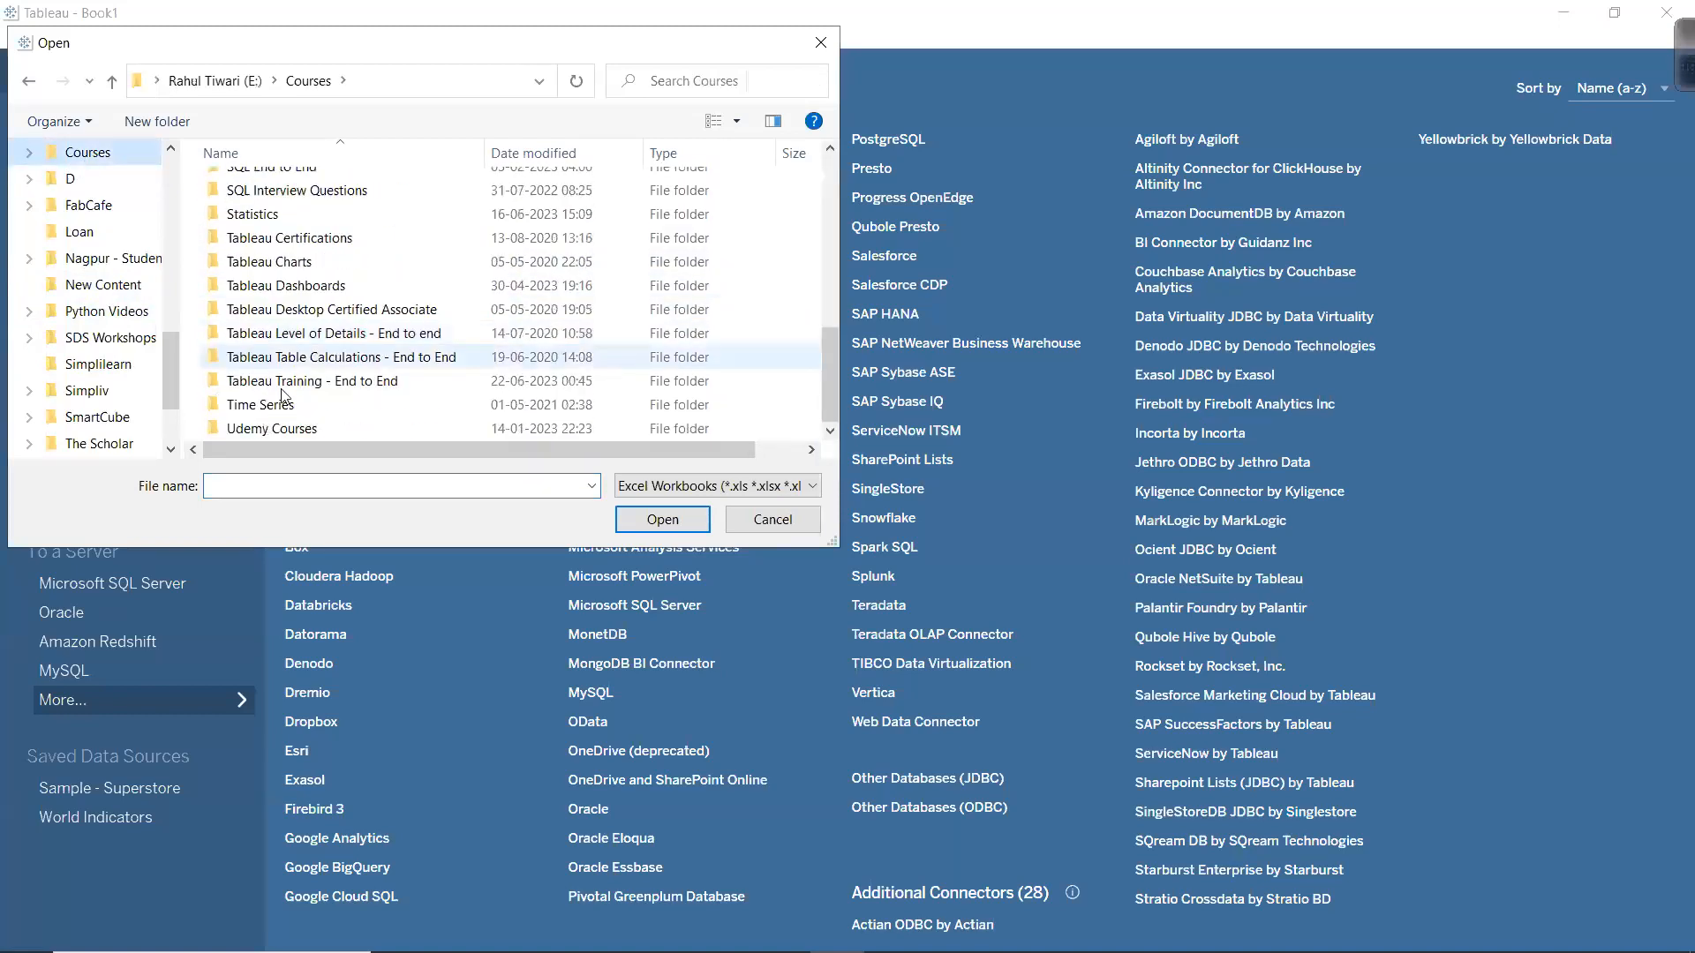
pyautogui.doubleClick(265, 385)
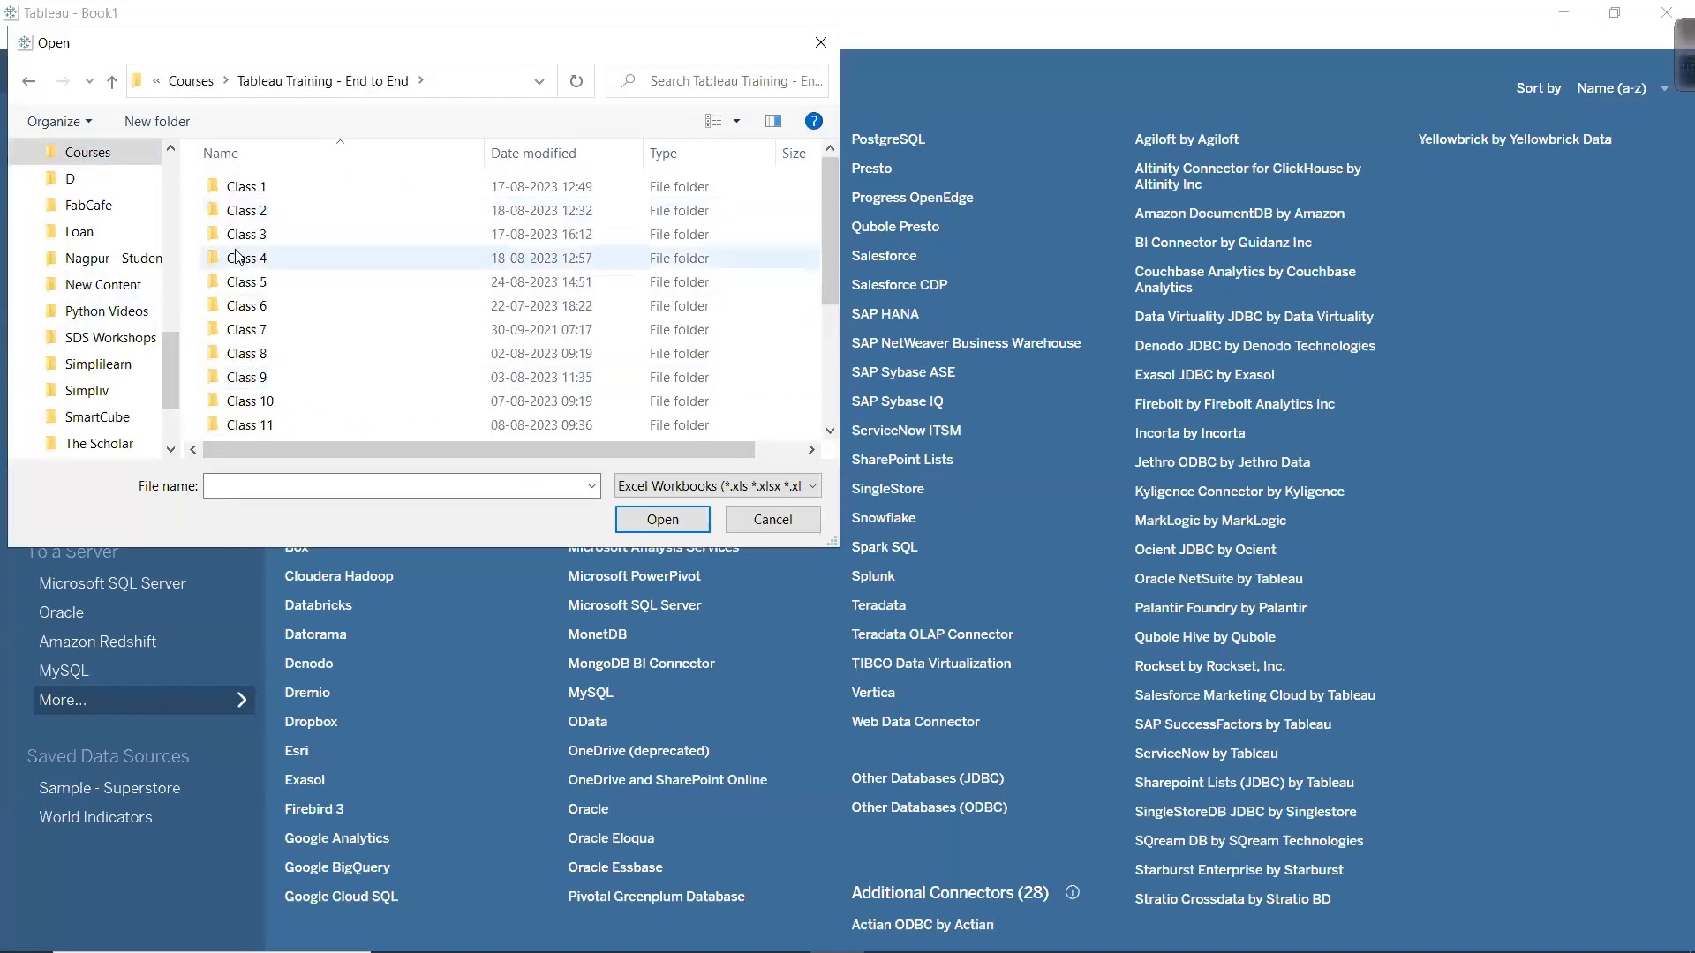
pyautogui.doubleClick(238, 287)
pyautogui.doubleClick(256, 190)
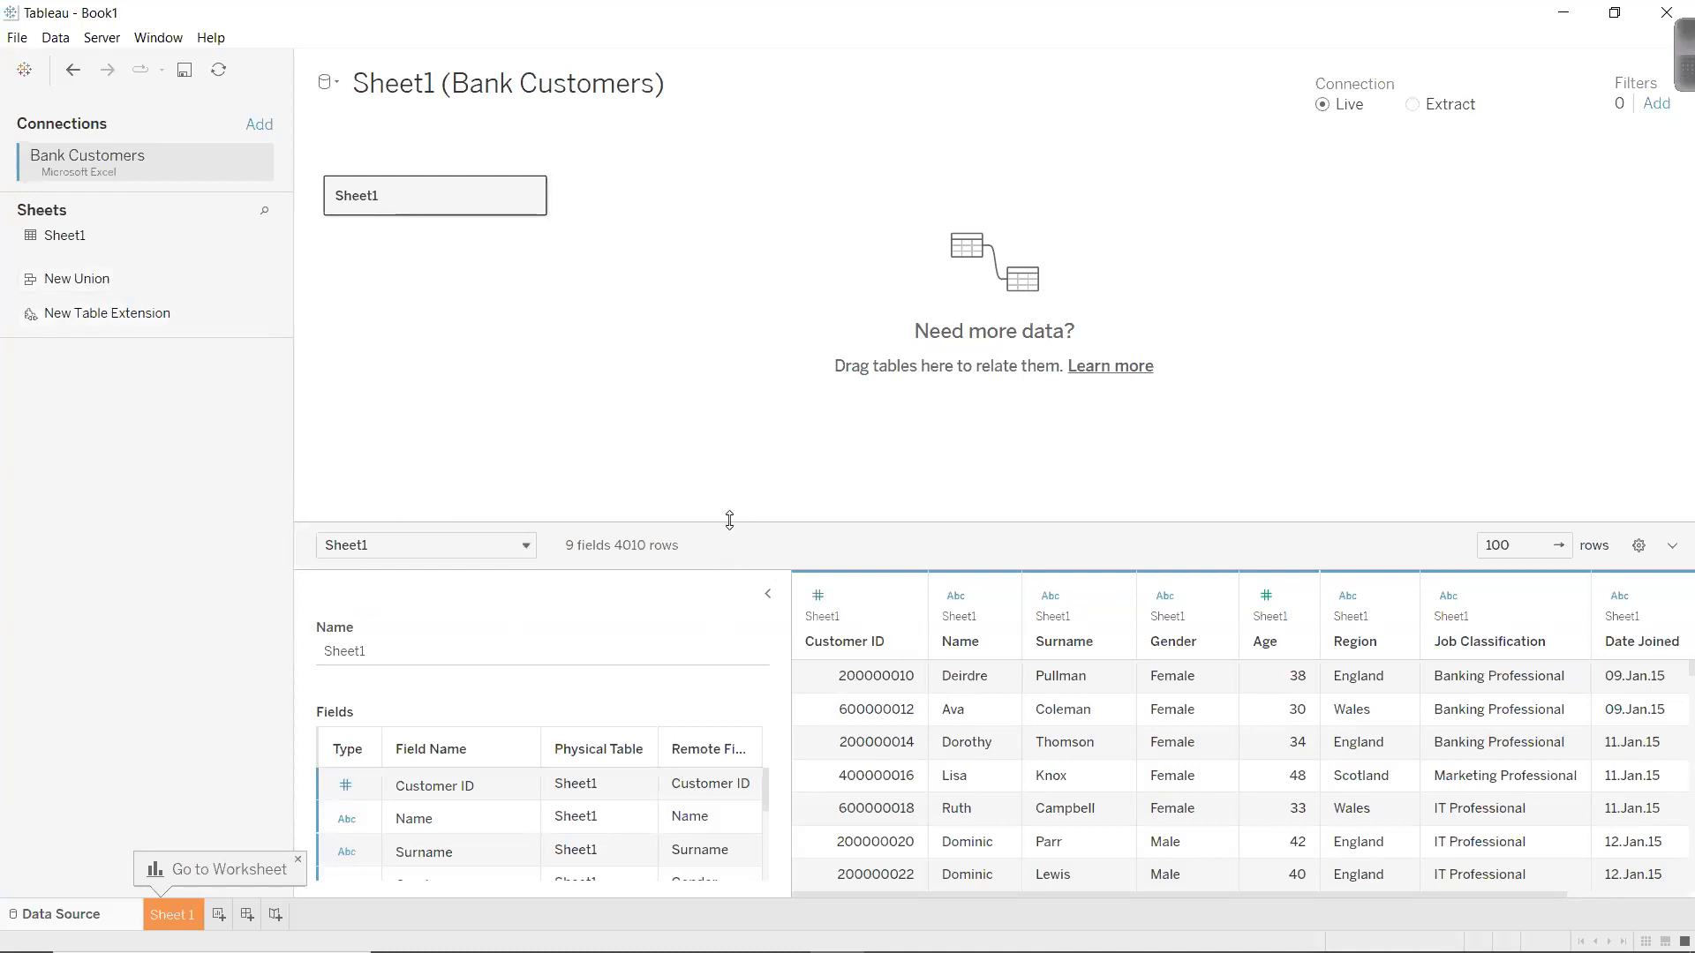
# Enlarge the data preview area and change the Date Joined field's data type to Date.
pyautogui.moveTo(730, 518); pyautogui.dragTo(741, 325)
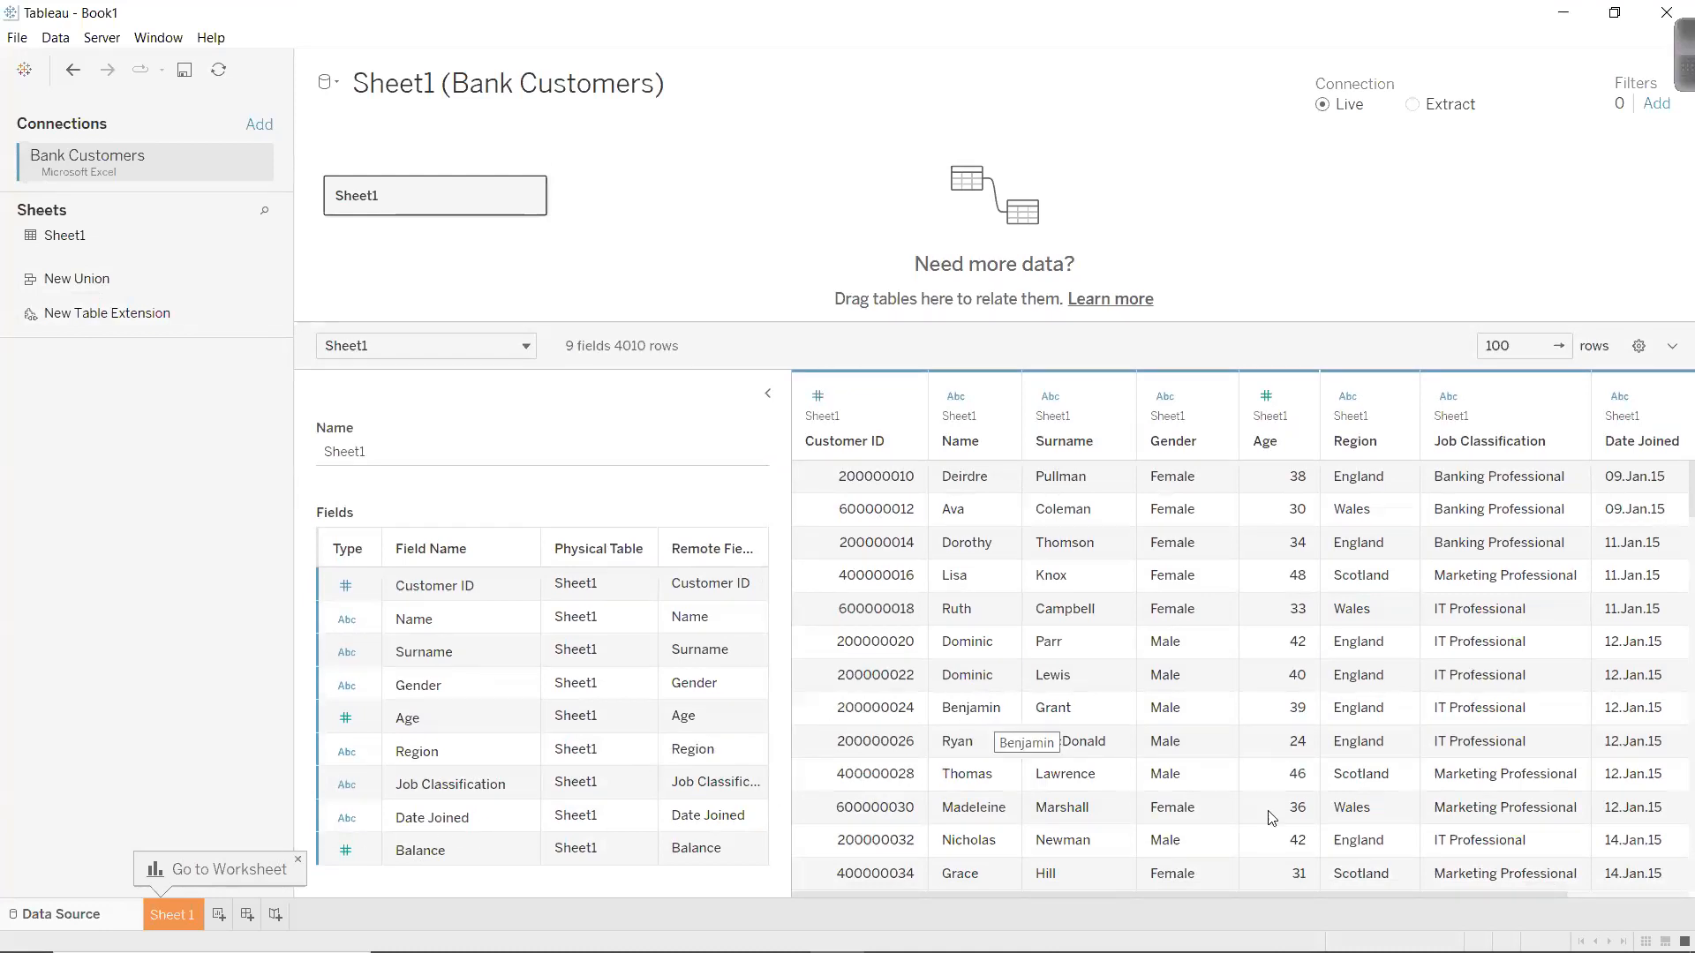
pyautogui.click(1650, 894)
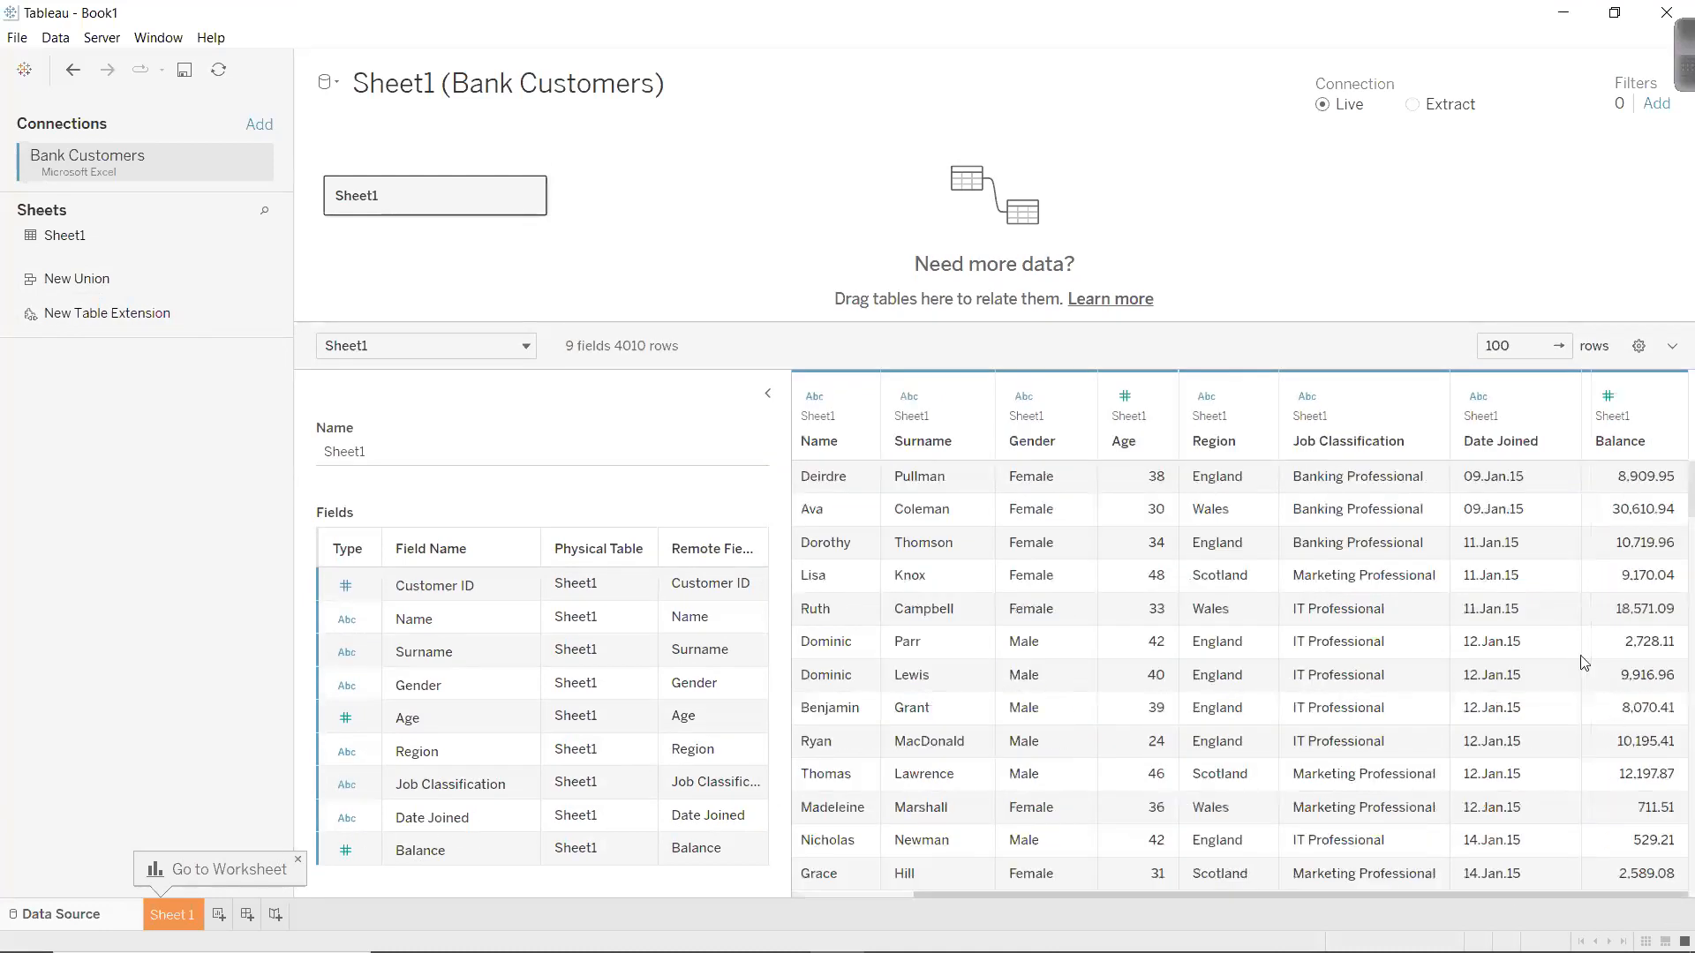
pyautogui.click(1479, 397)
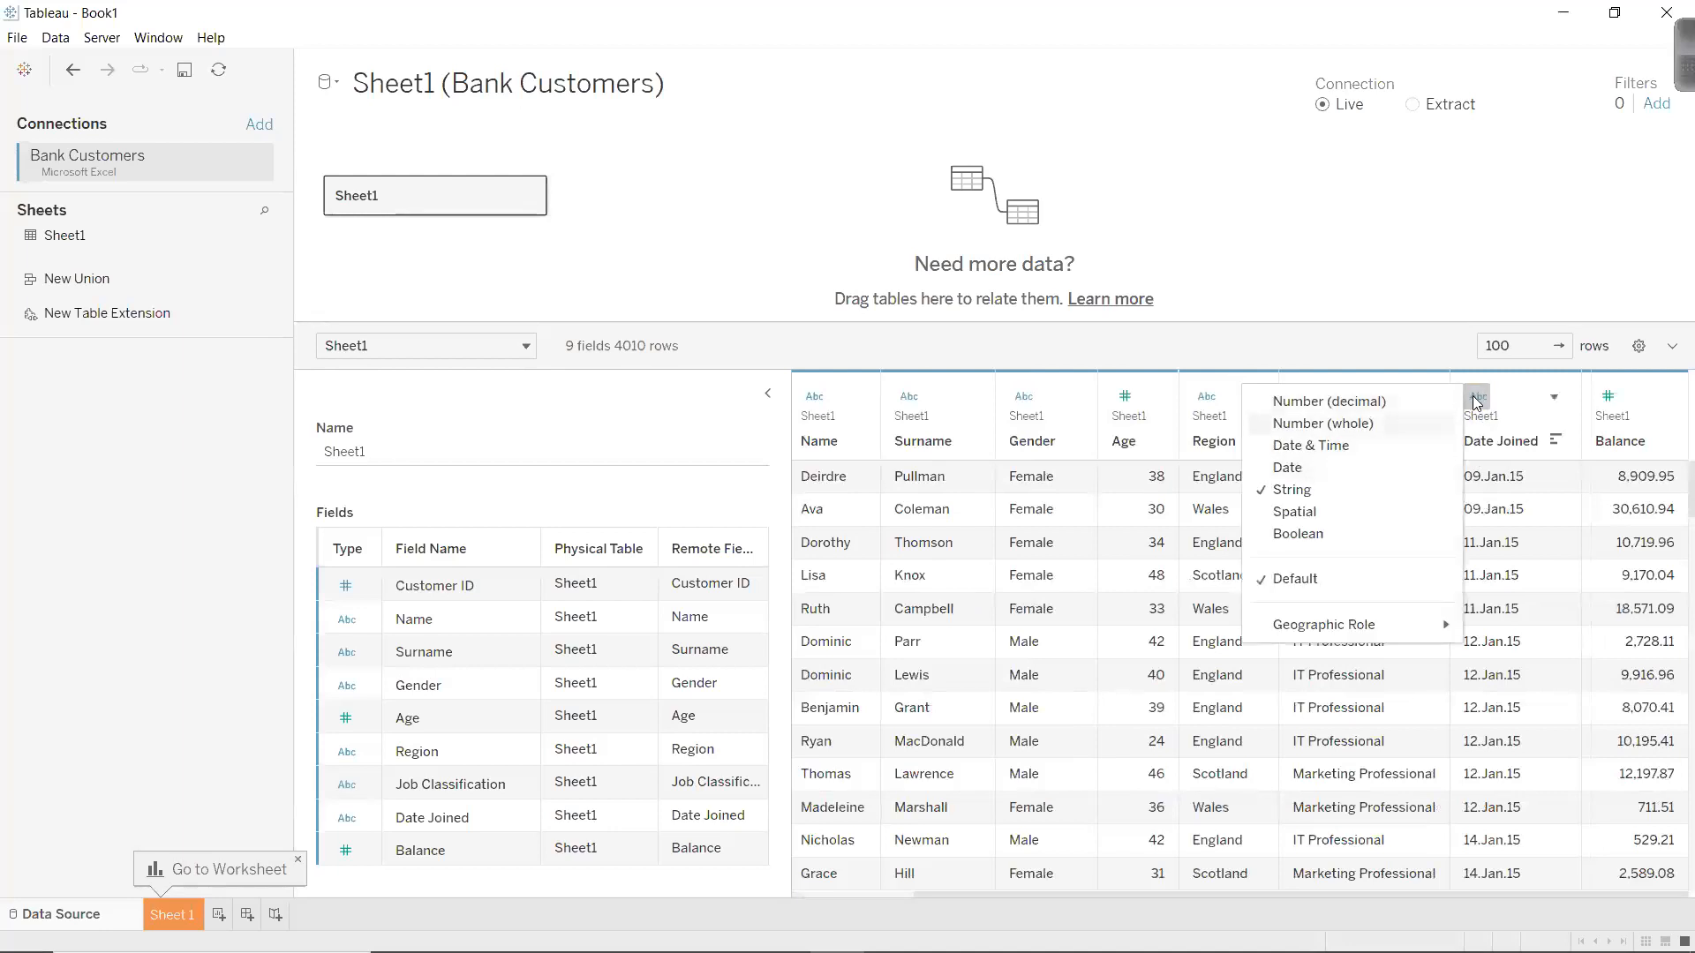
pyautogui.click(1360, 468)
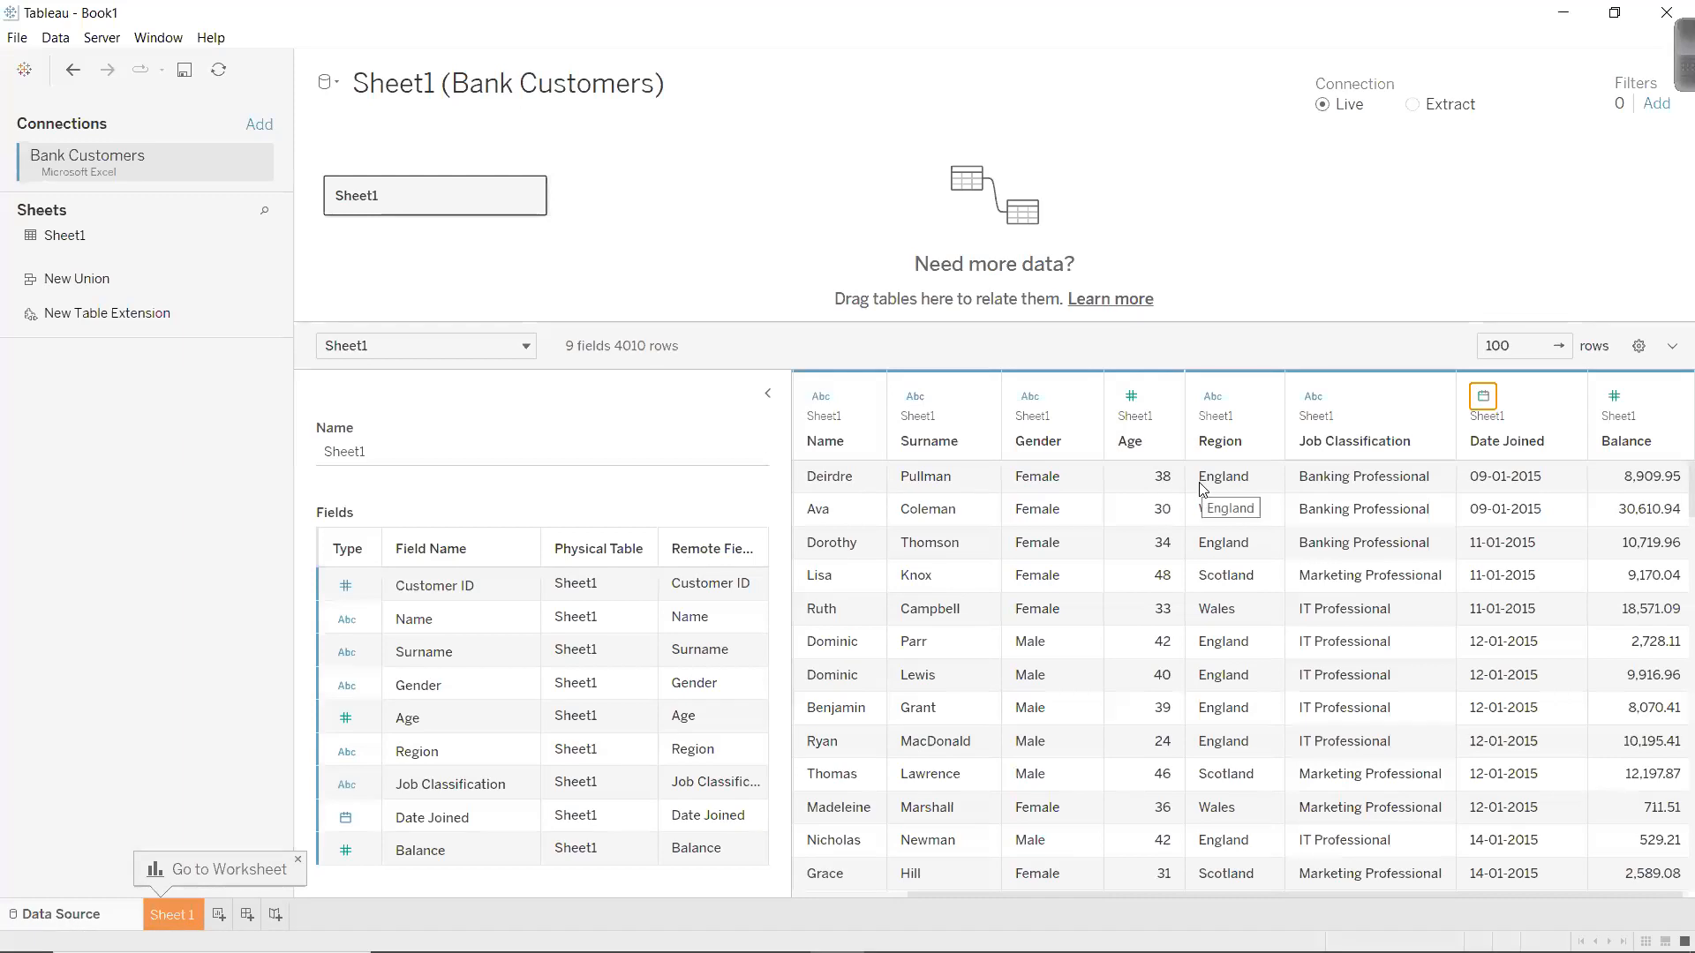
# Assign the State/Province geographic role to the Region field.
pyautogui.click(1213, 396)
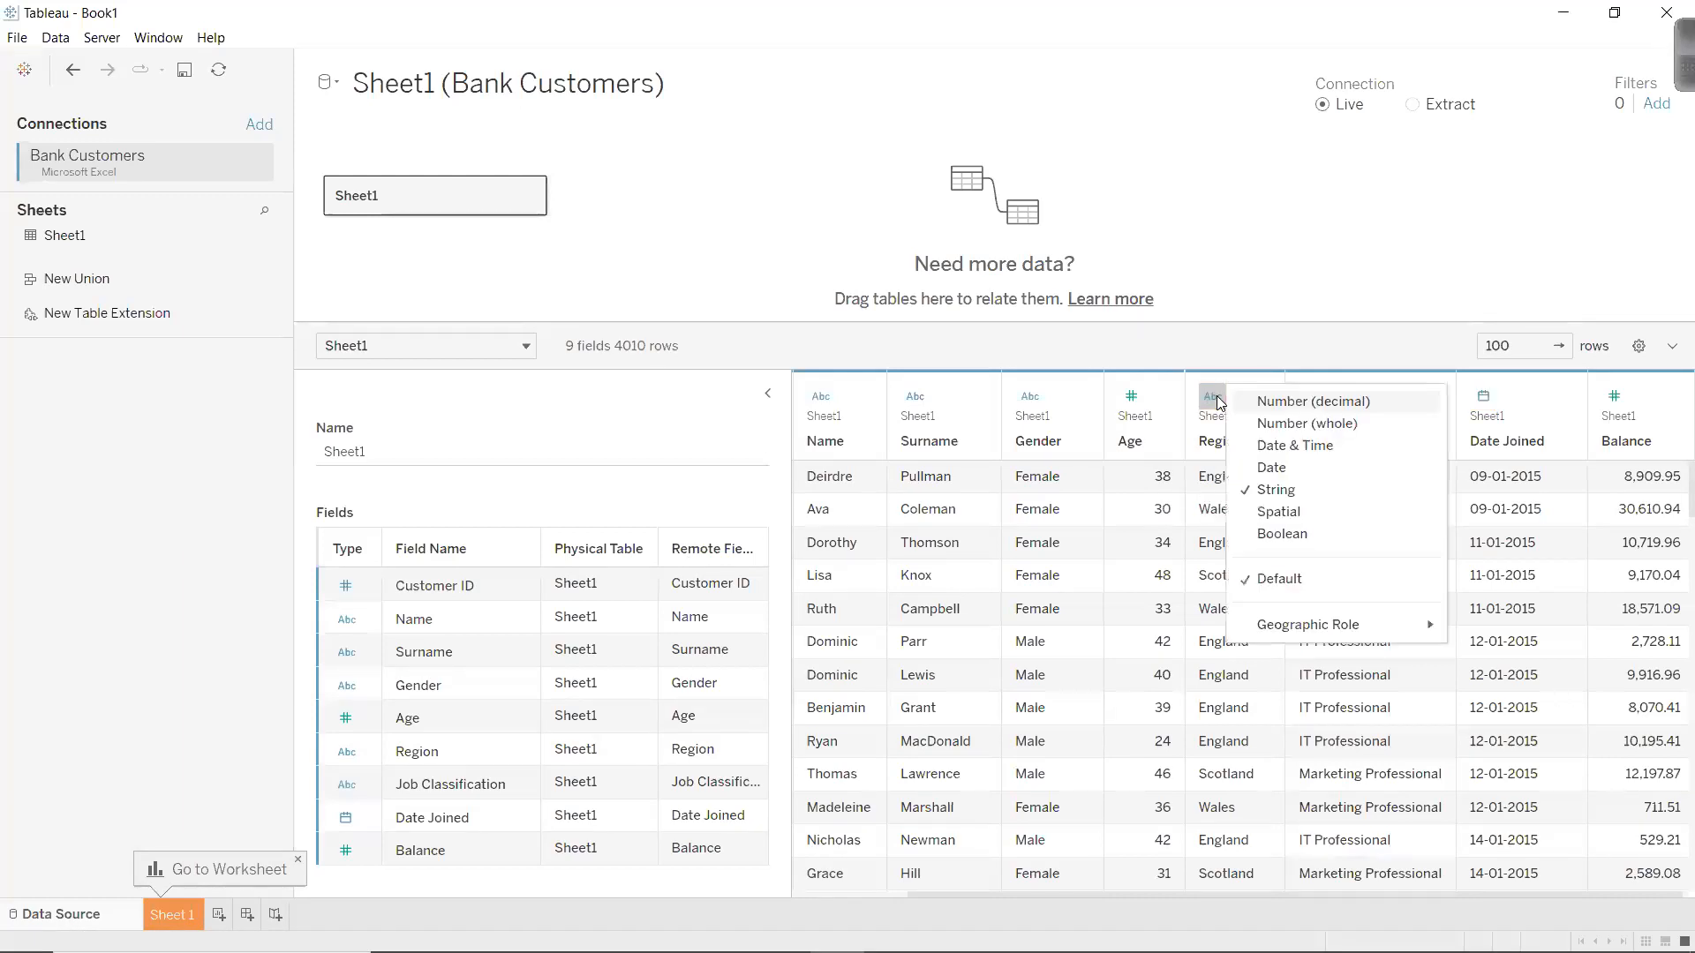
pyautogui.moveTo(1283, 634)
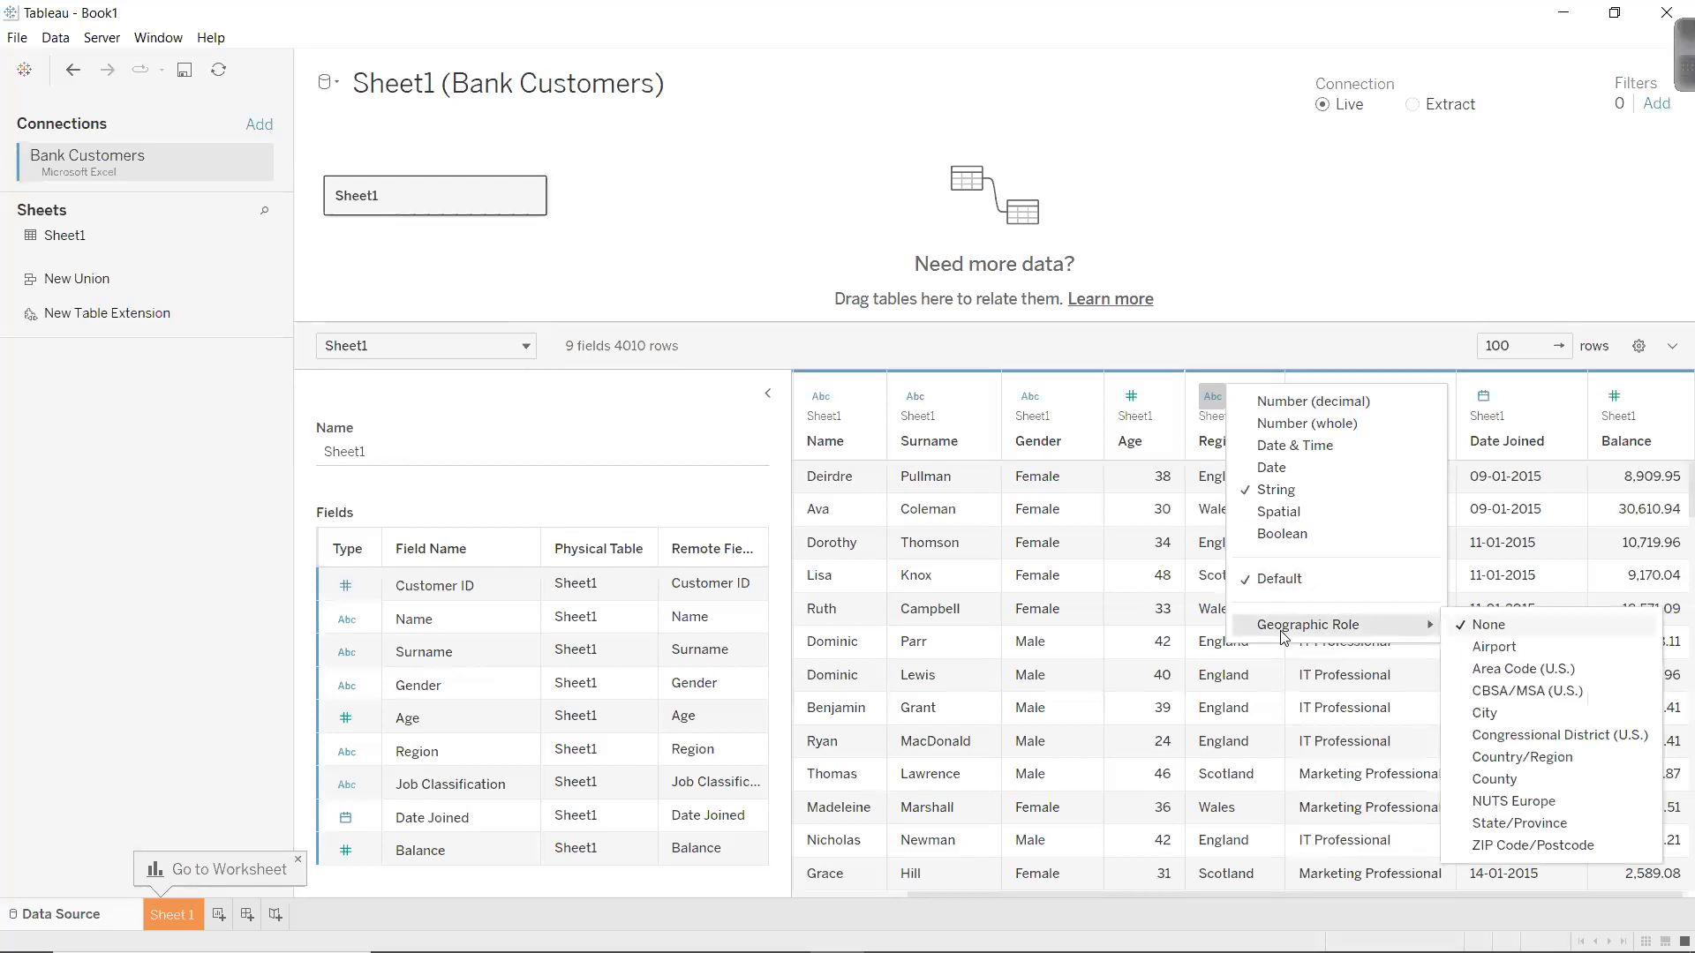
pyautogui.click(1491, 825)
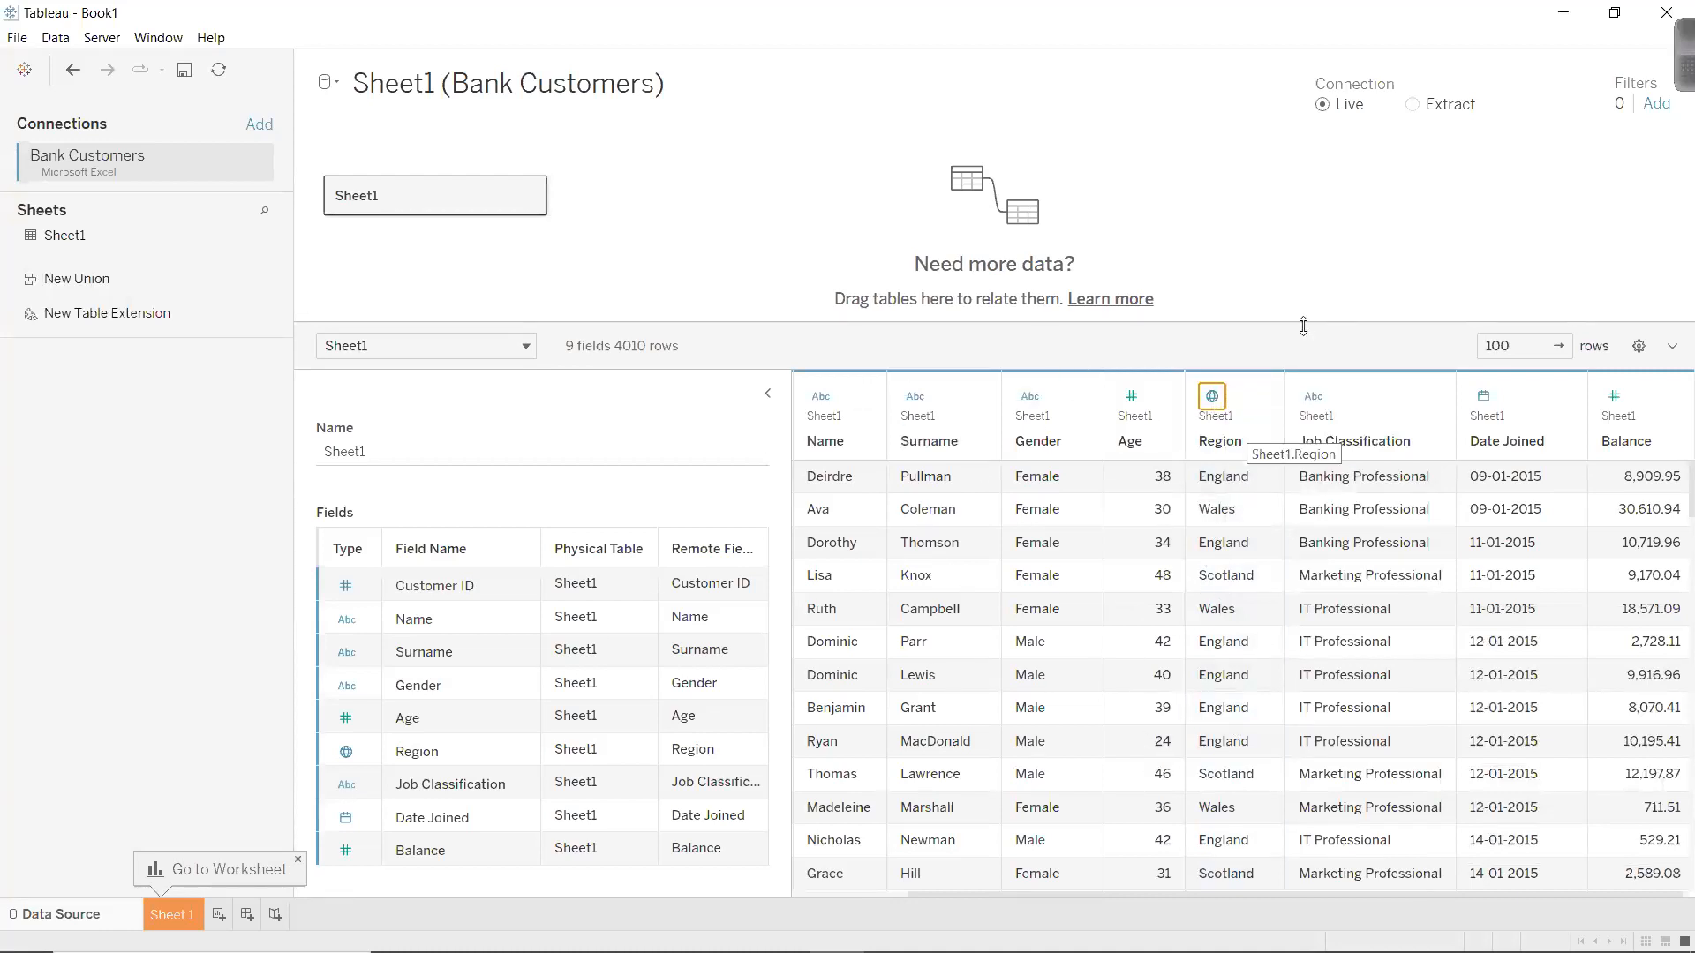
# Open worksheet Sheet 1 and review the available analytics options and the mark color settings.
pyautogui.click(173, 915)
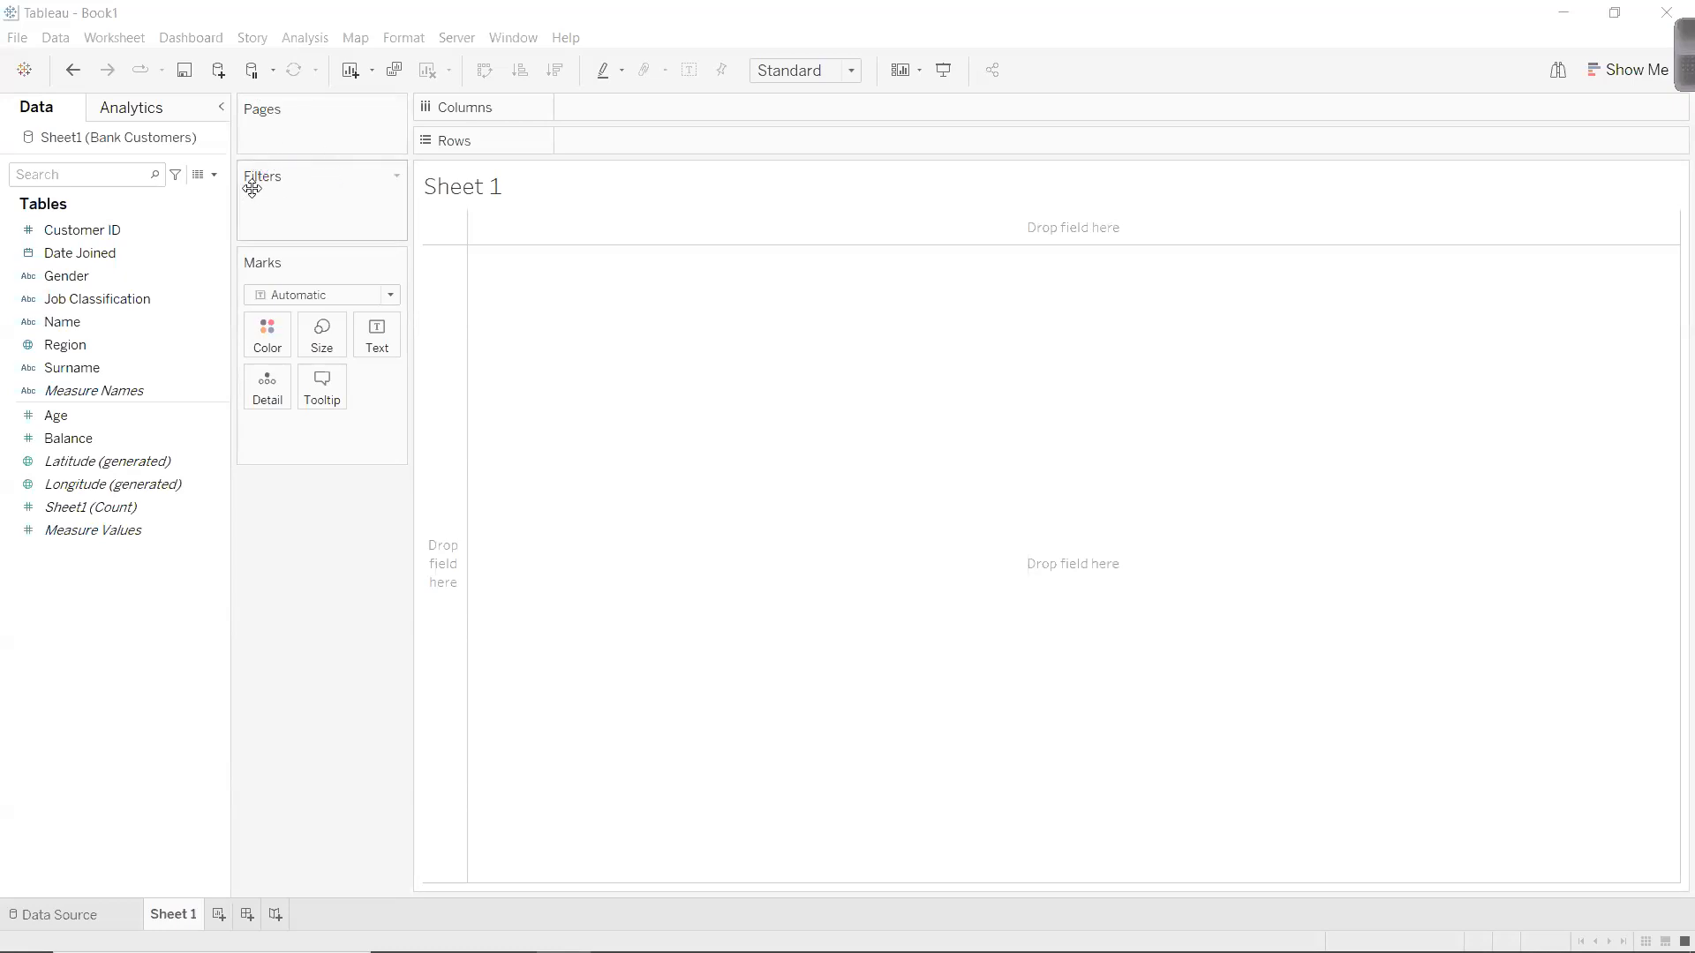
pyautogui.click(180, 108)
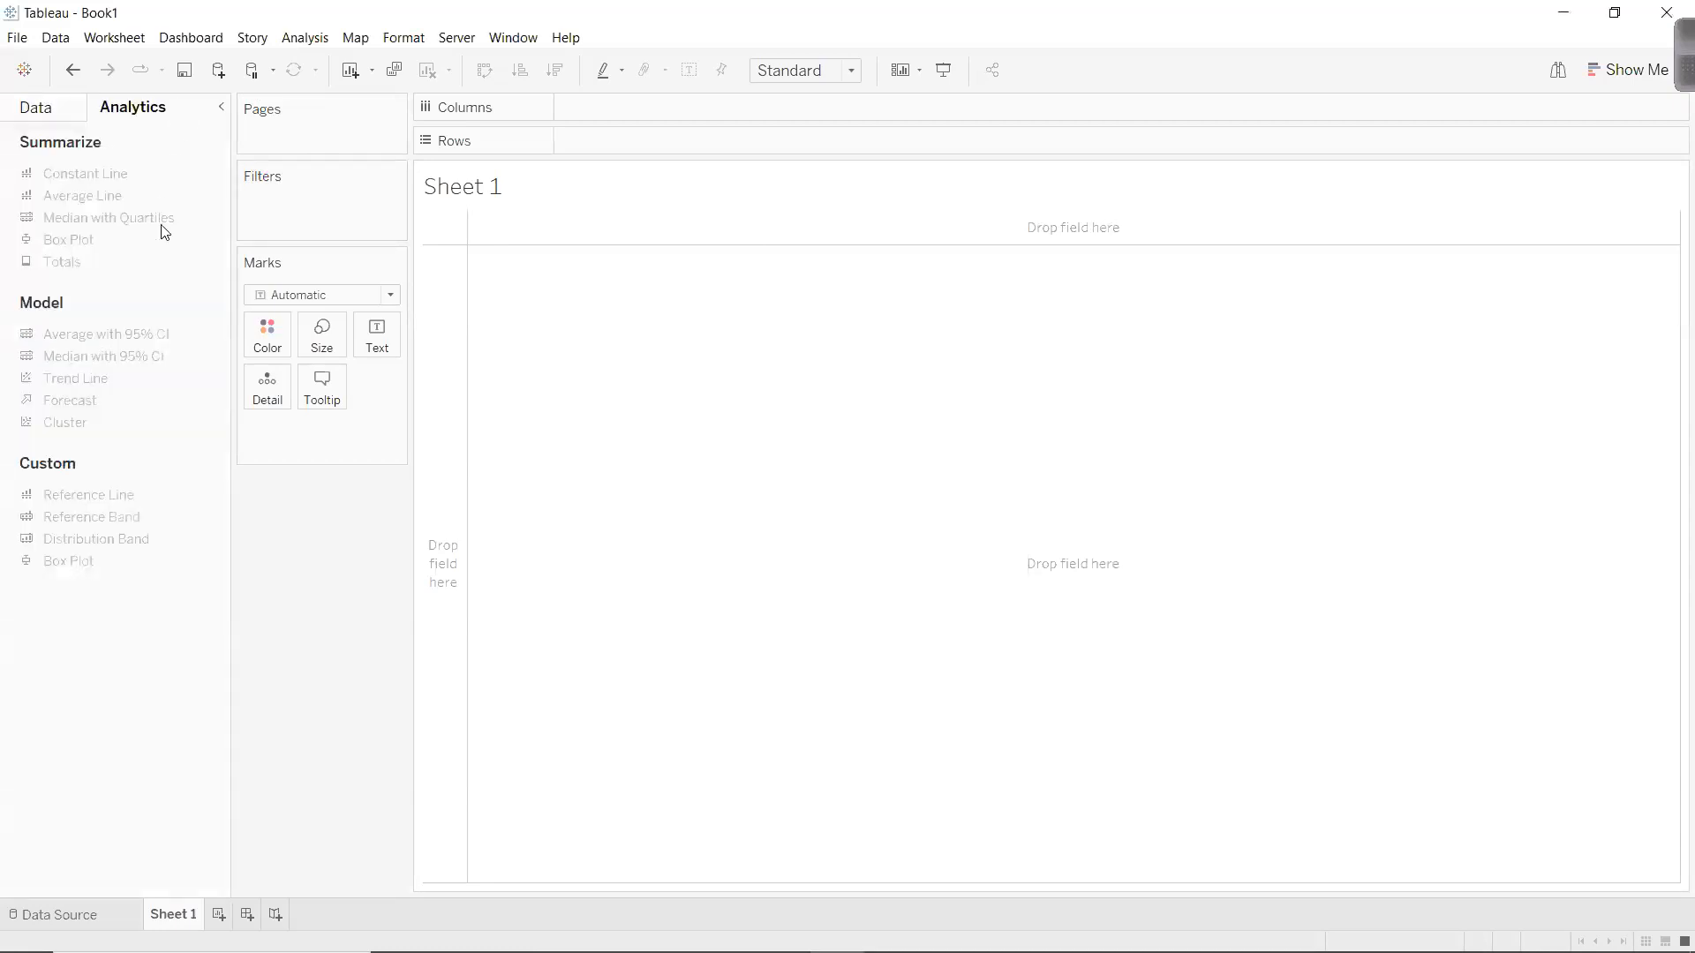
pyautogui.click(51, 110)
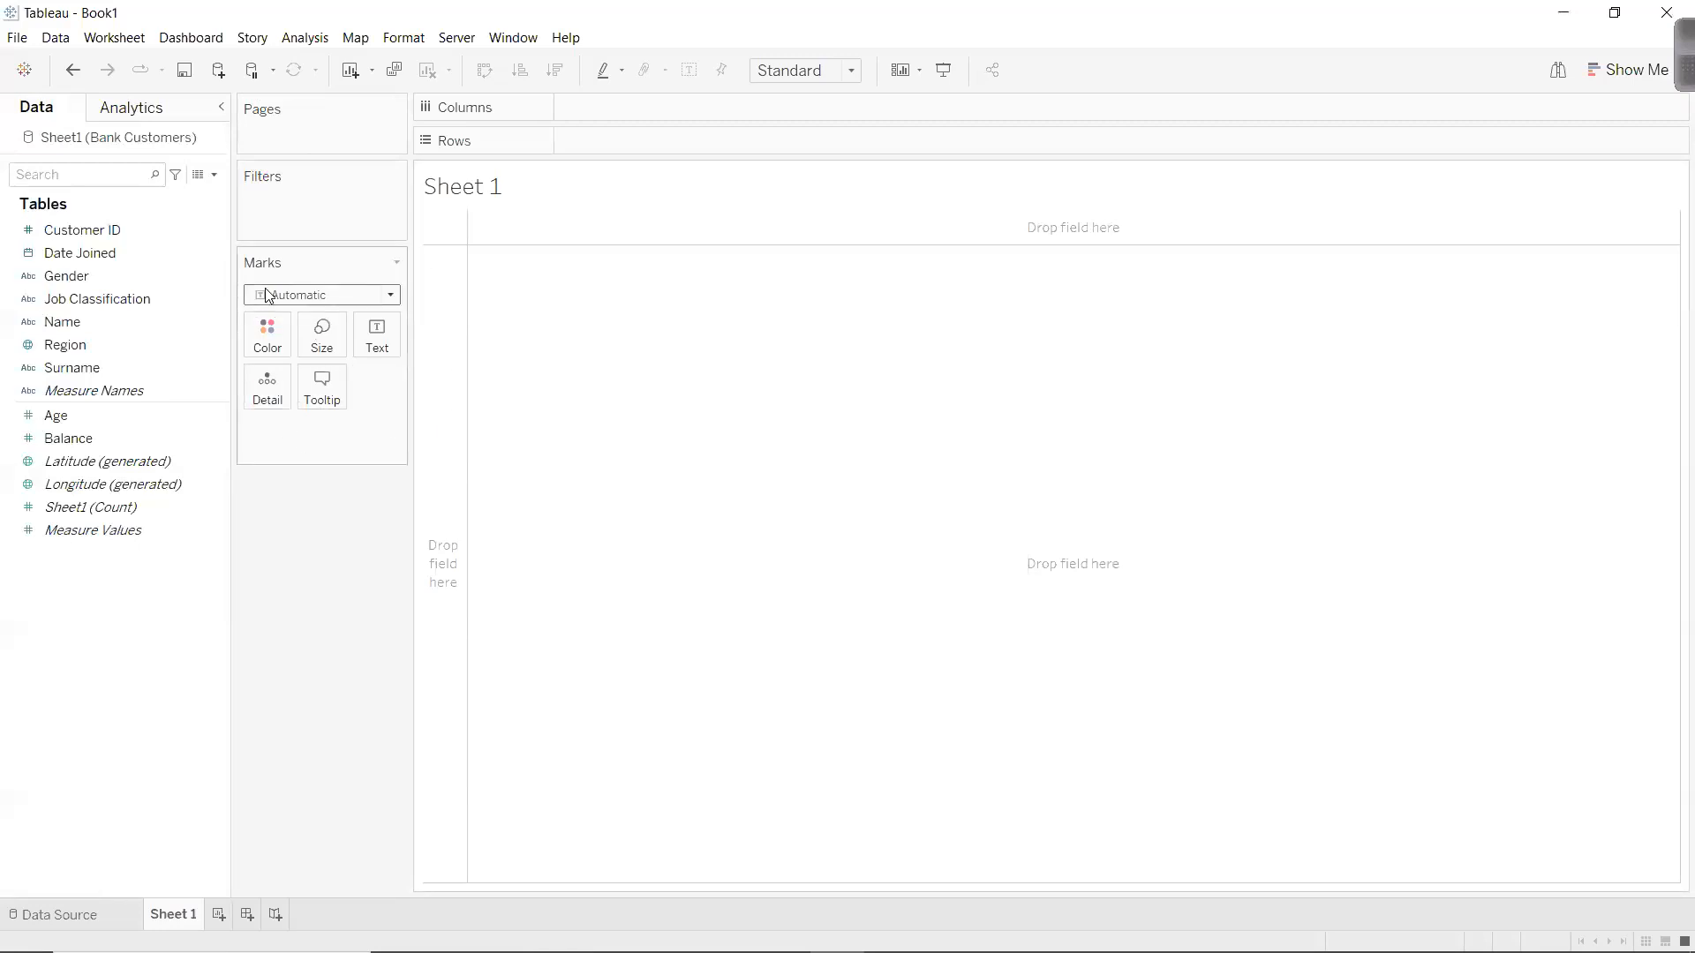
pyautogui.click(266, 339)
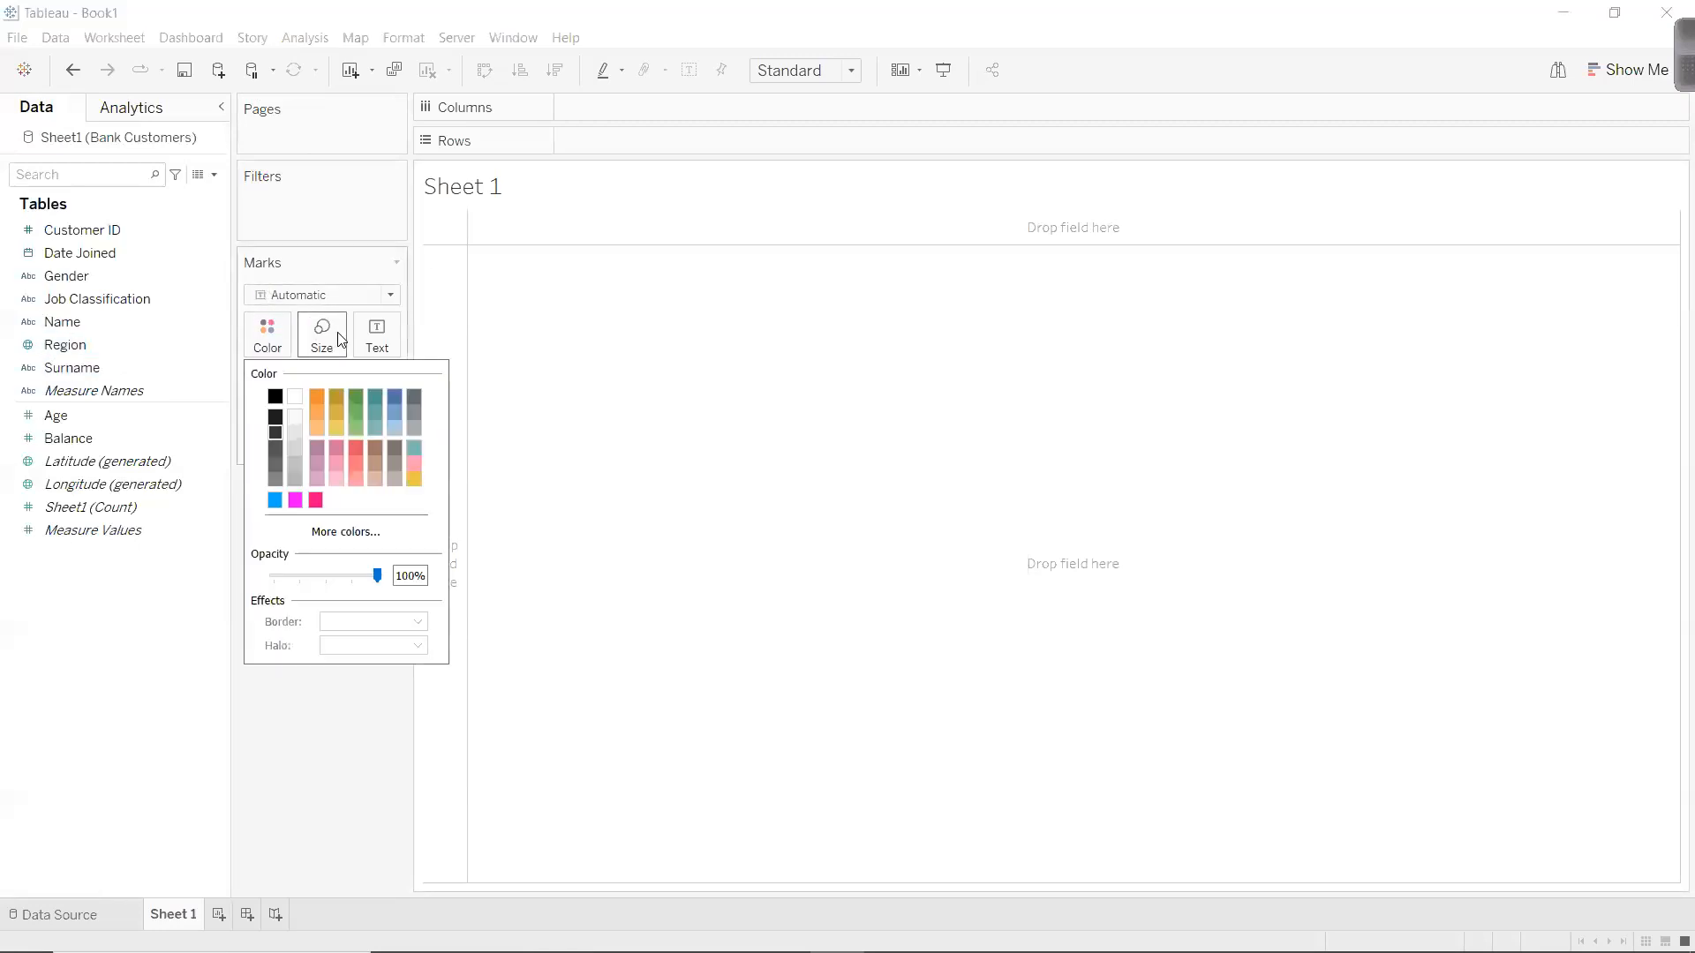
pyautogui.click(579, 356)
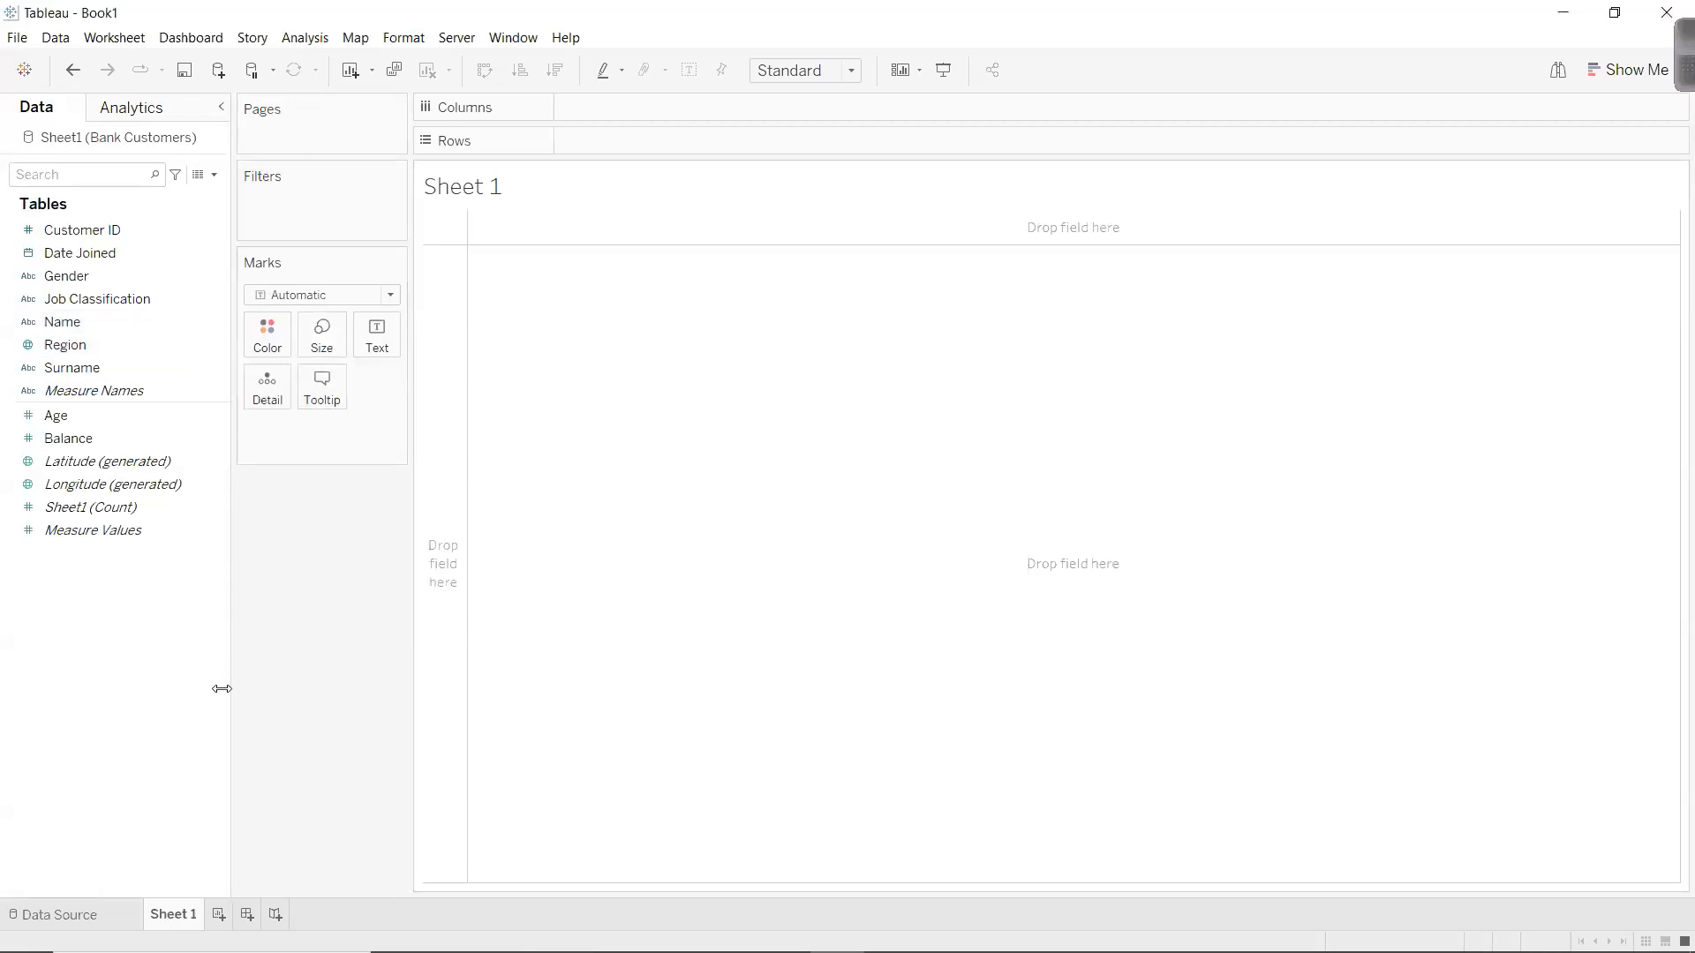
# Add four new worksheets and a dashboard to the workbook, and return to Sheet 1.
pyautogui.click(219, 916)
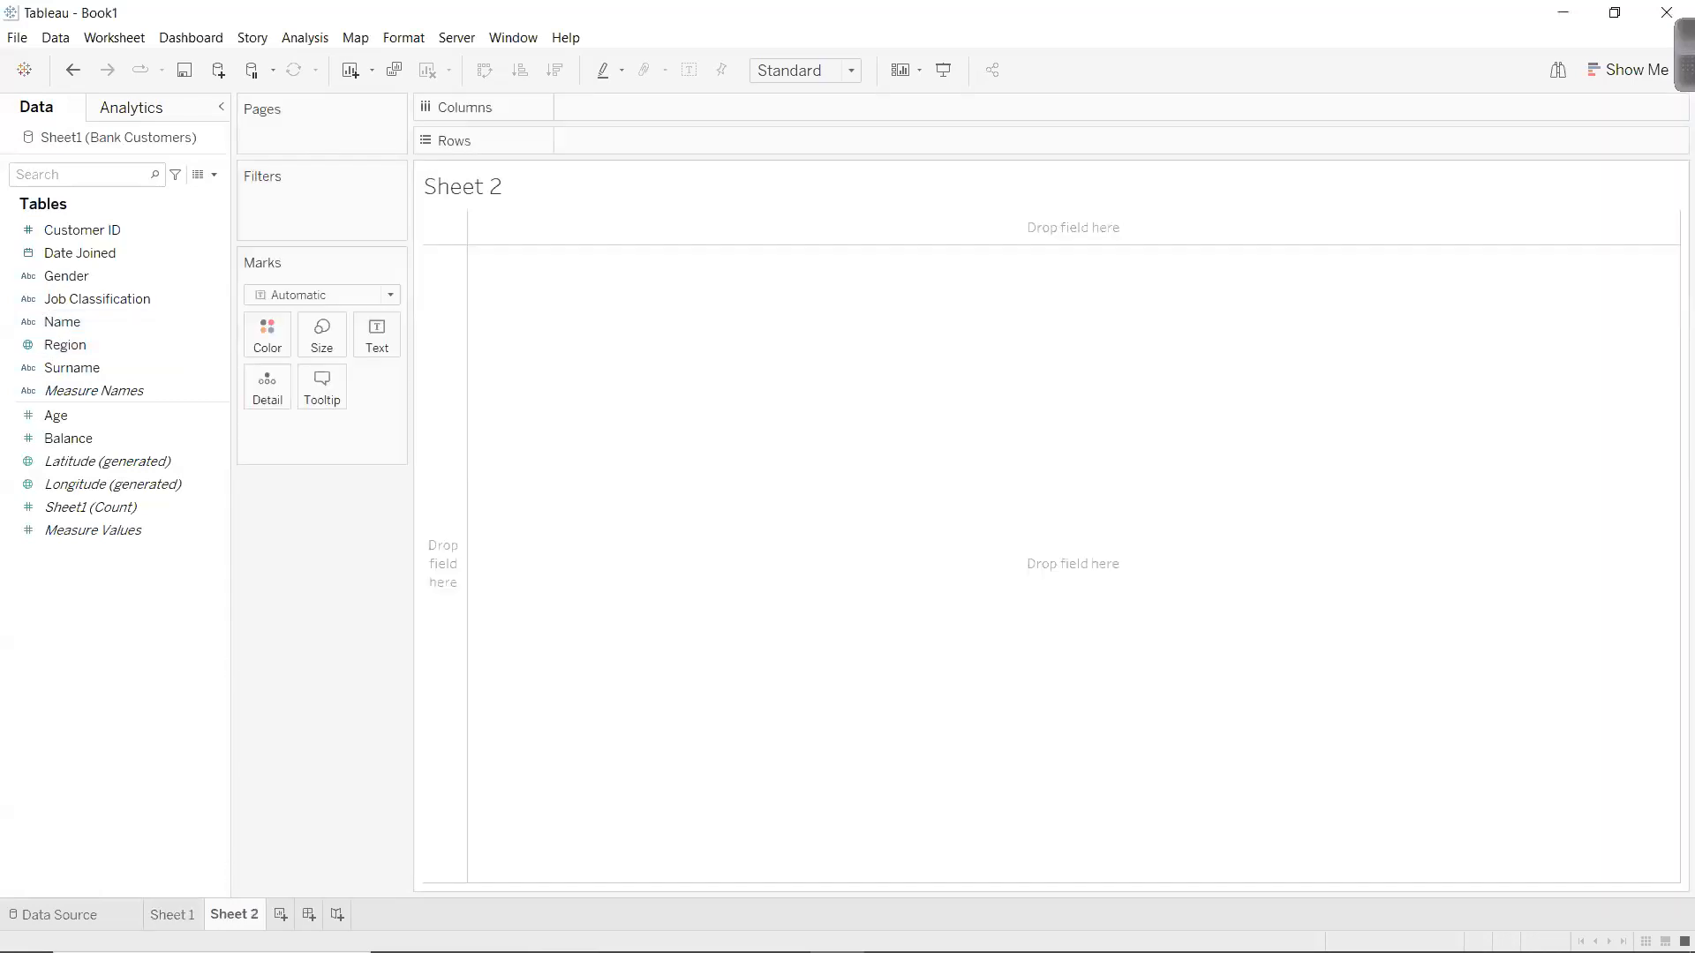
pyautogui.click(281, 916)
pyautogui.click(343, 916)
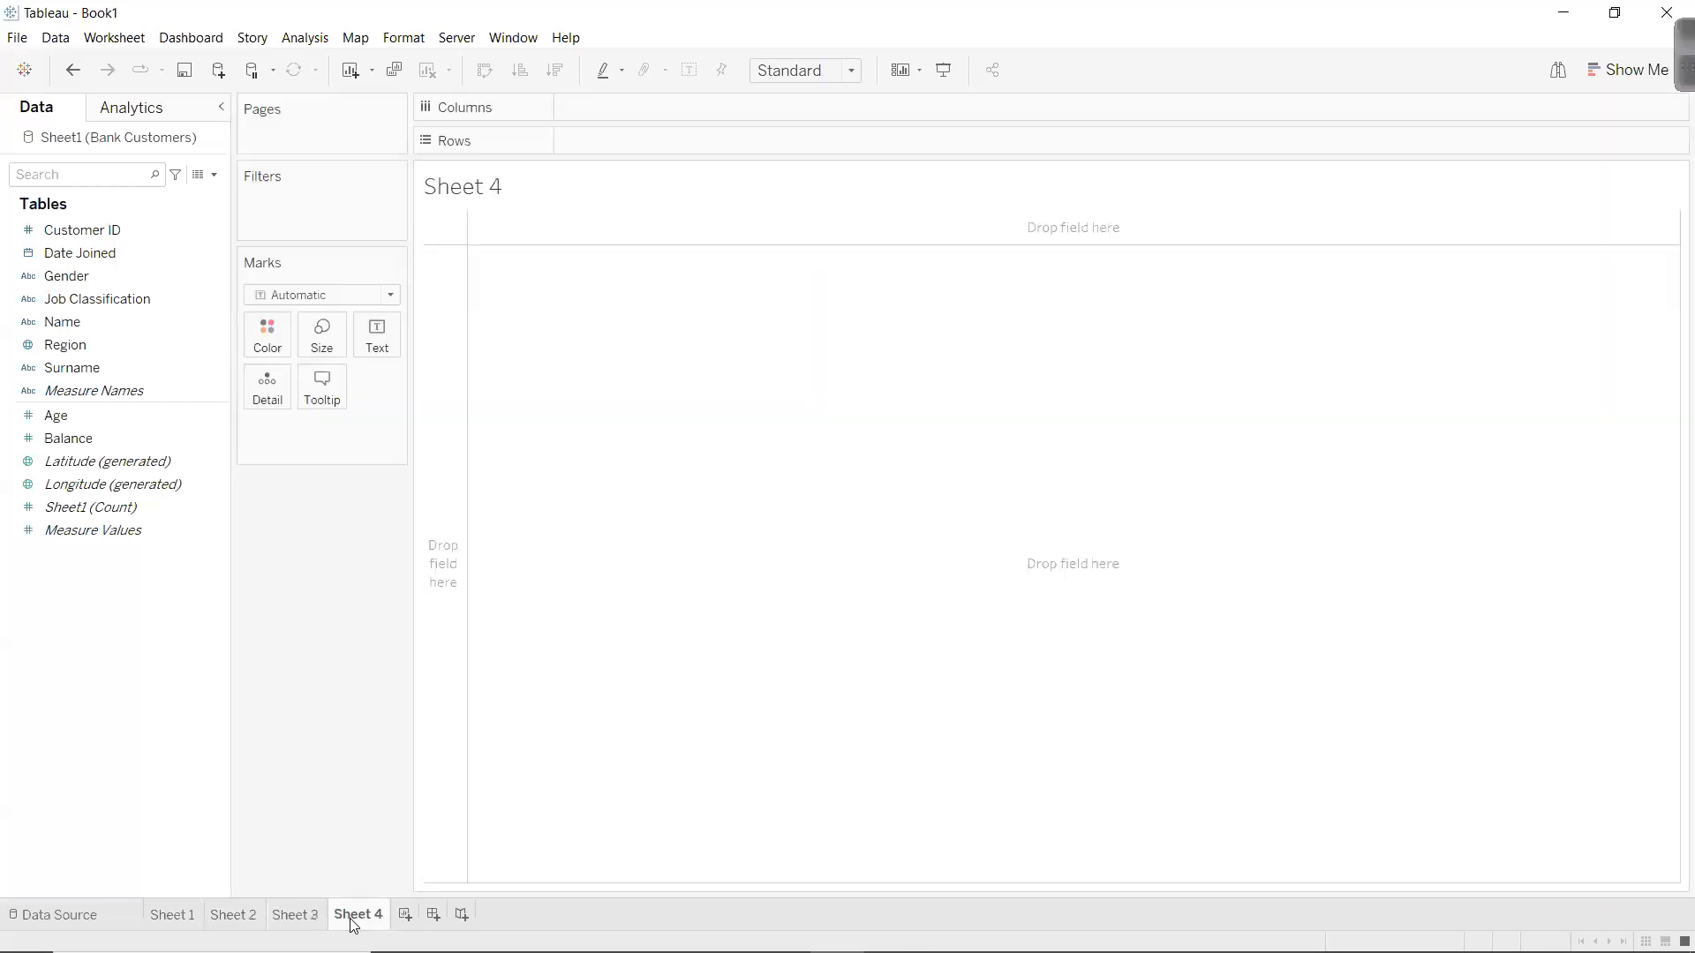
pyautogui.click(401, 918)
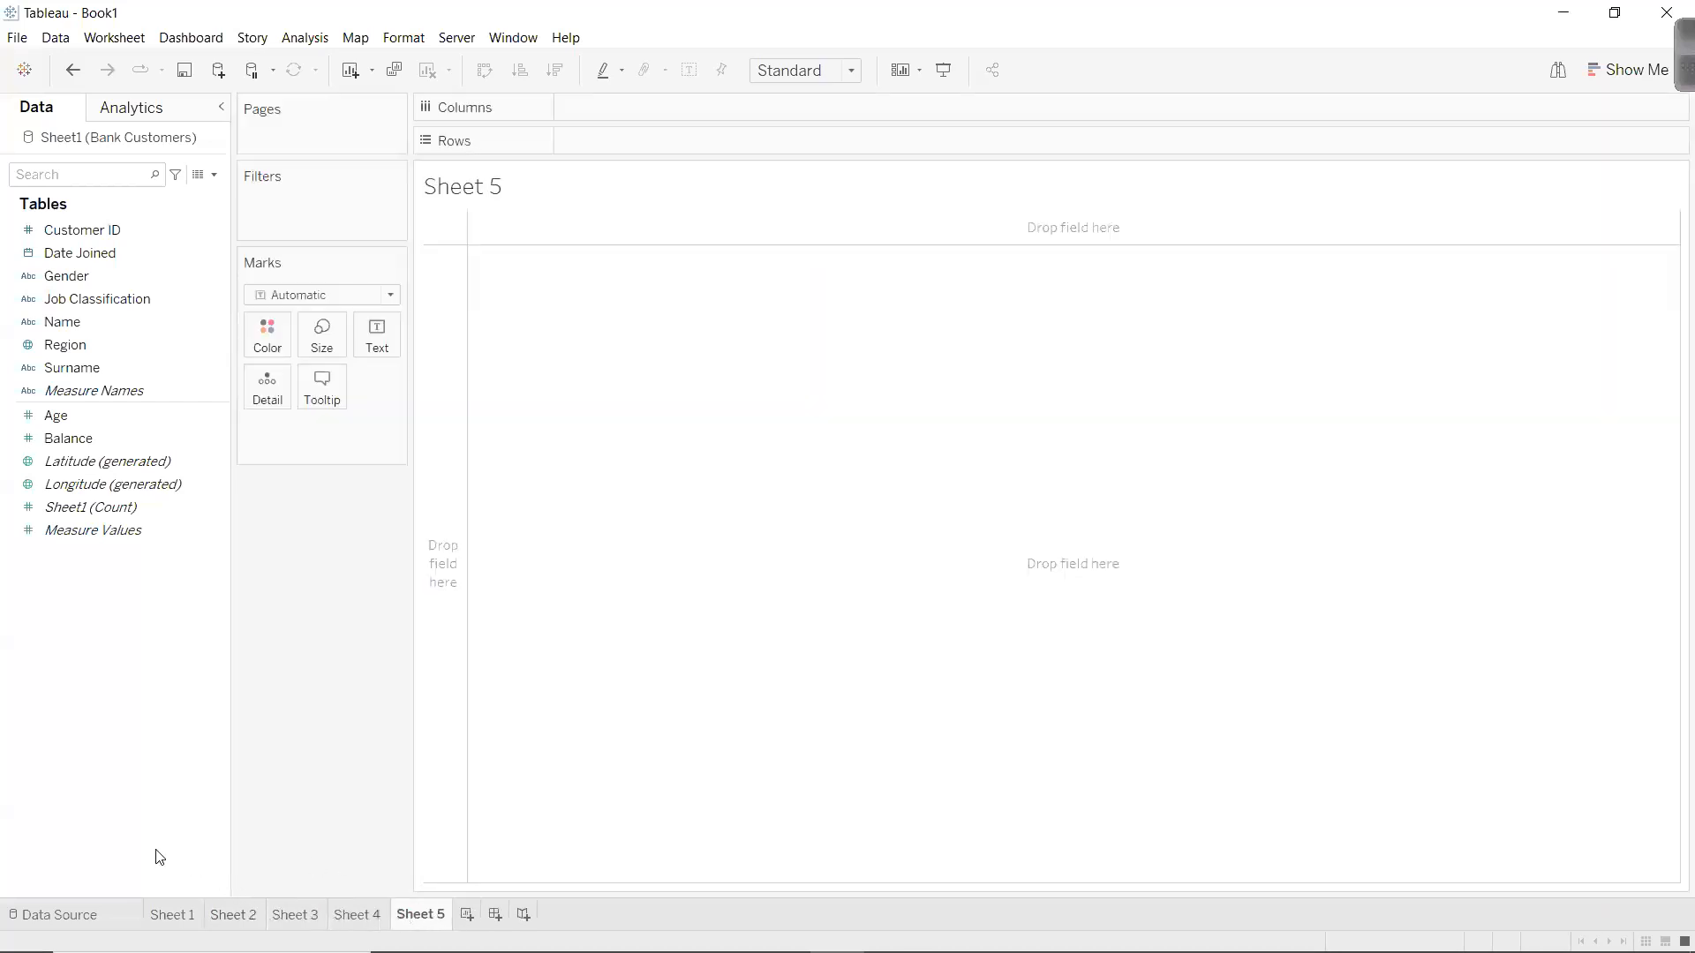
pyautogui.click(496, 913)
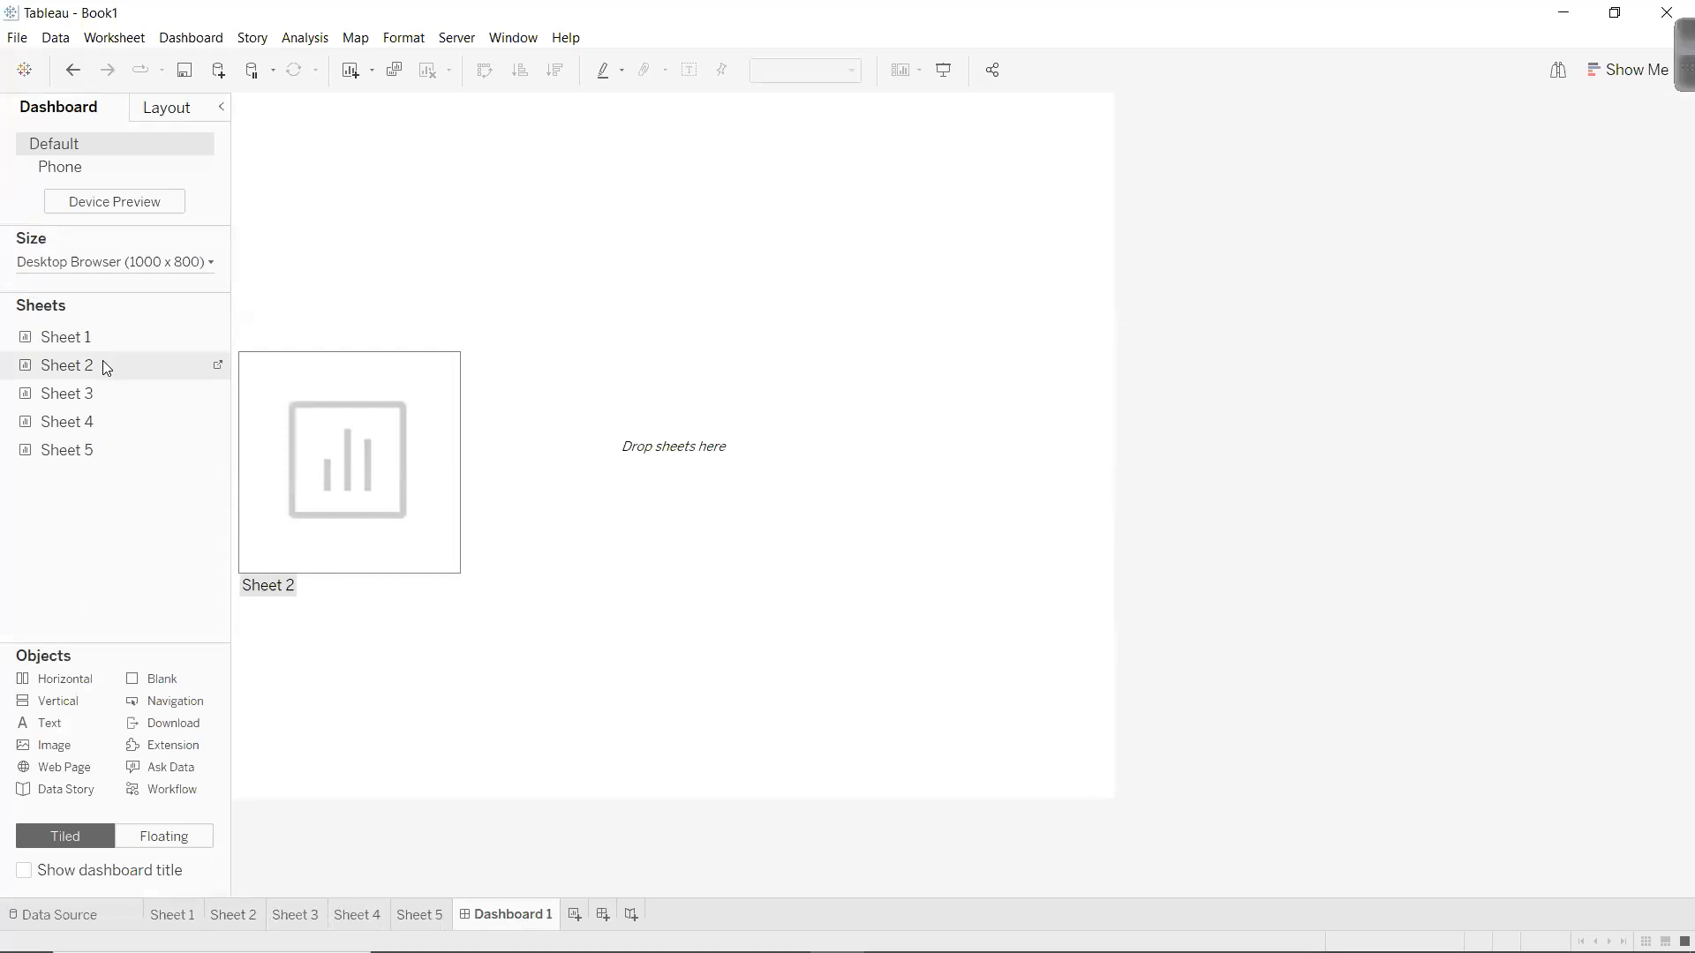
pyautogui.click(177, 917)
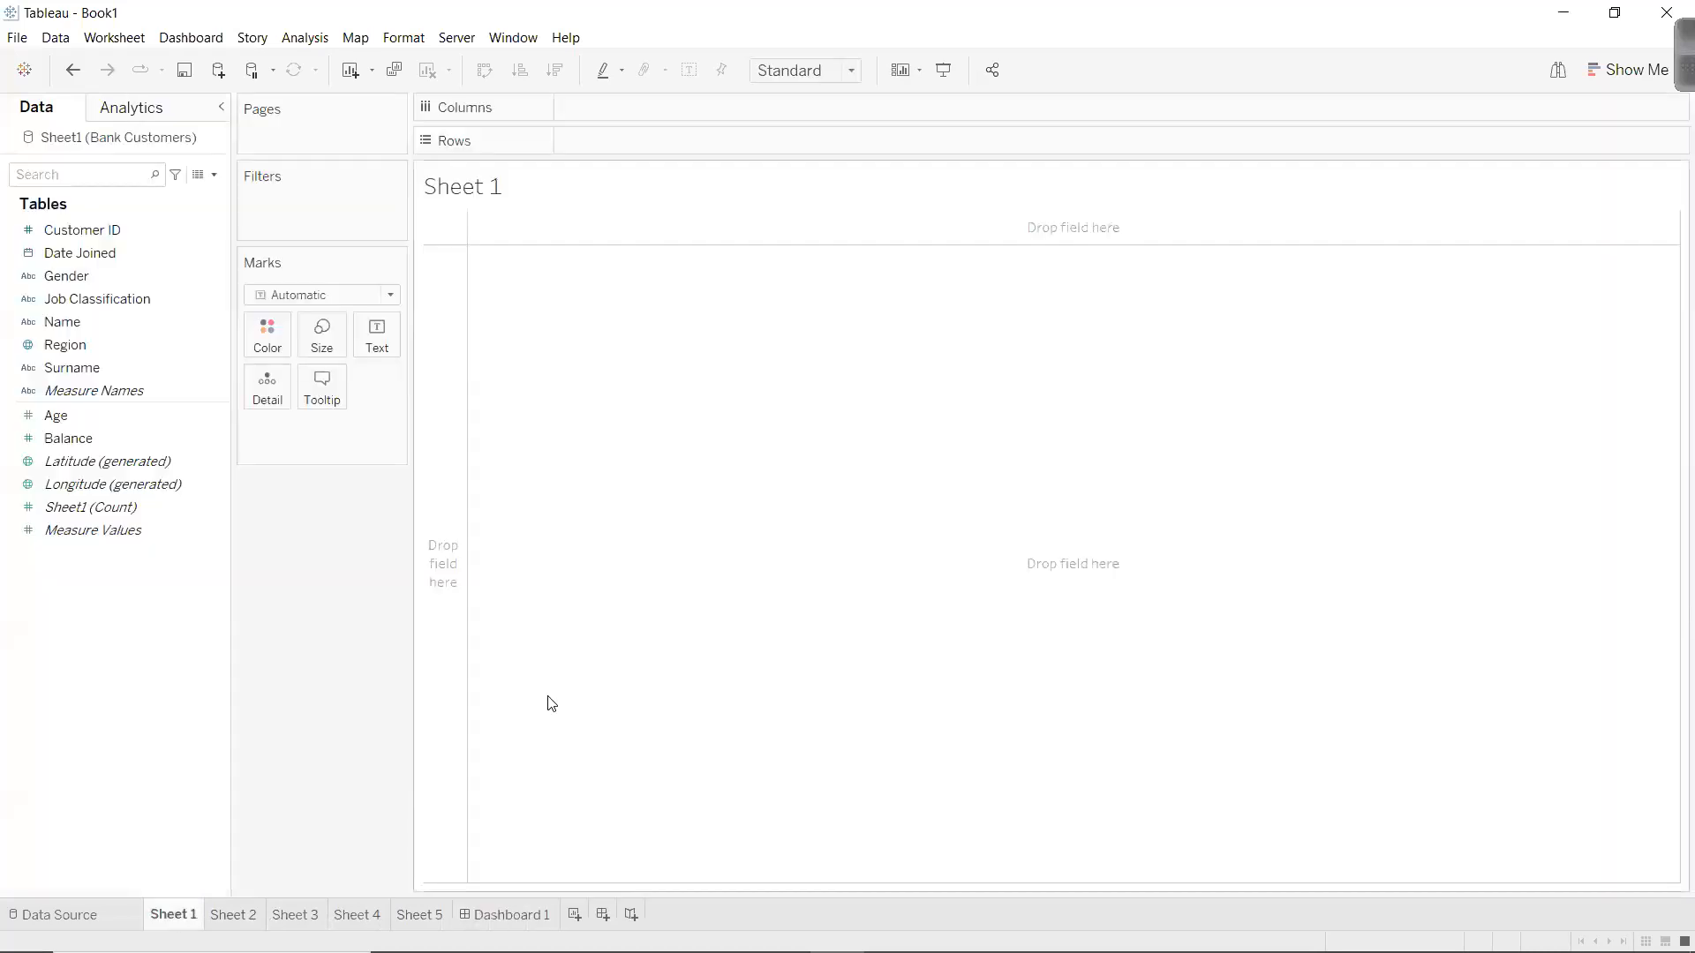
# Review the available chart types and plot the Region field as a map on Sheet 1.
pyautogui.click(1628, 70)
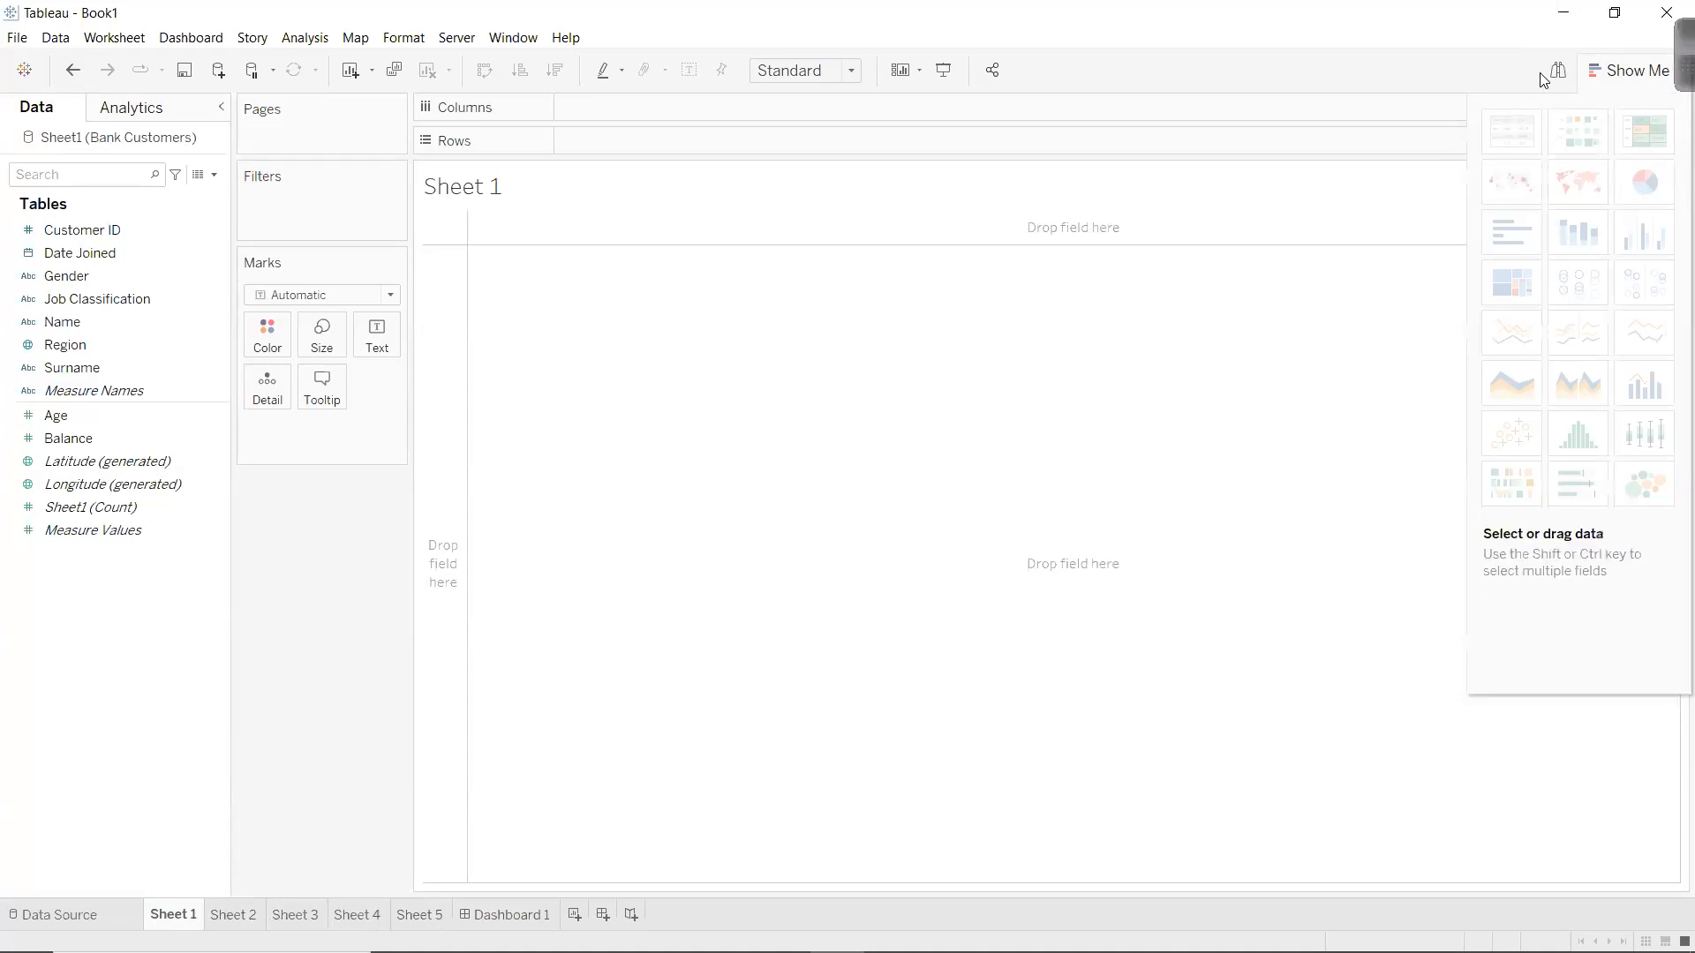
pyautogui.click(1608, 73)
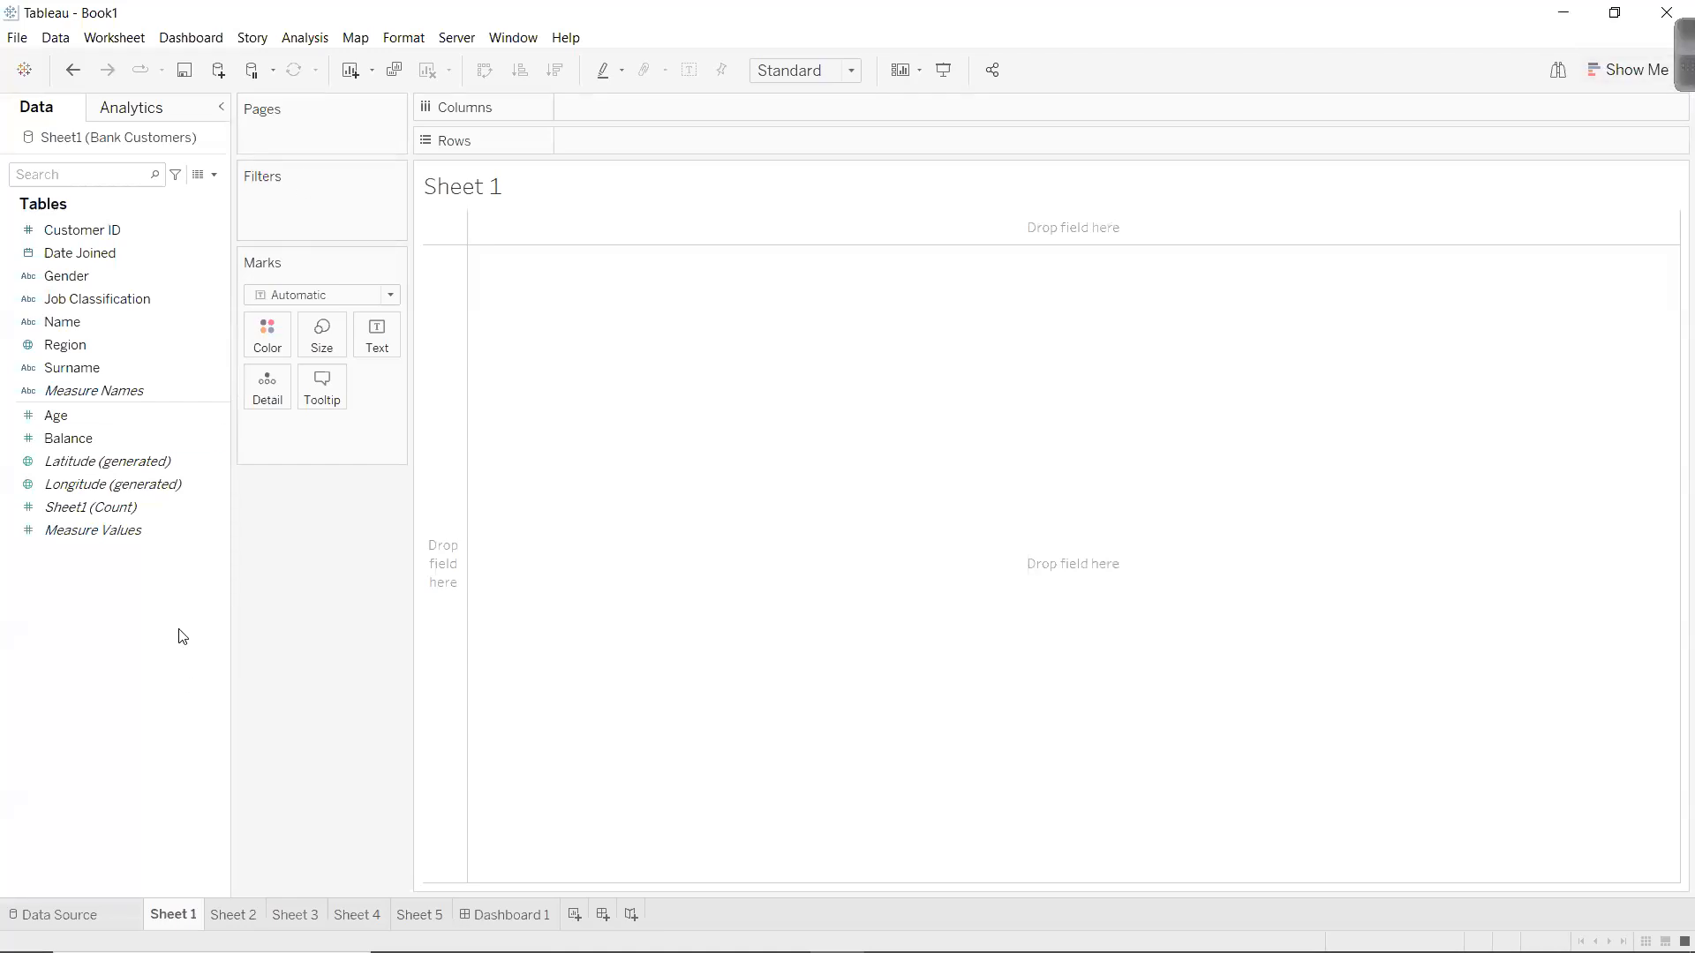
pyautogui.moveTo(90, 343); pyautogui.dragTo(641, 395)
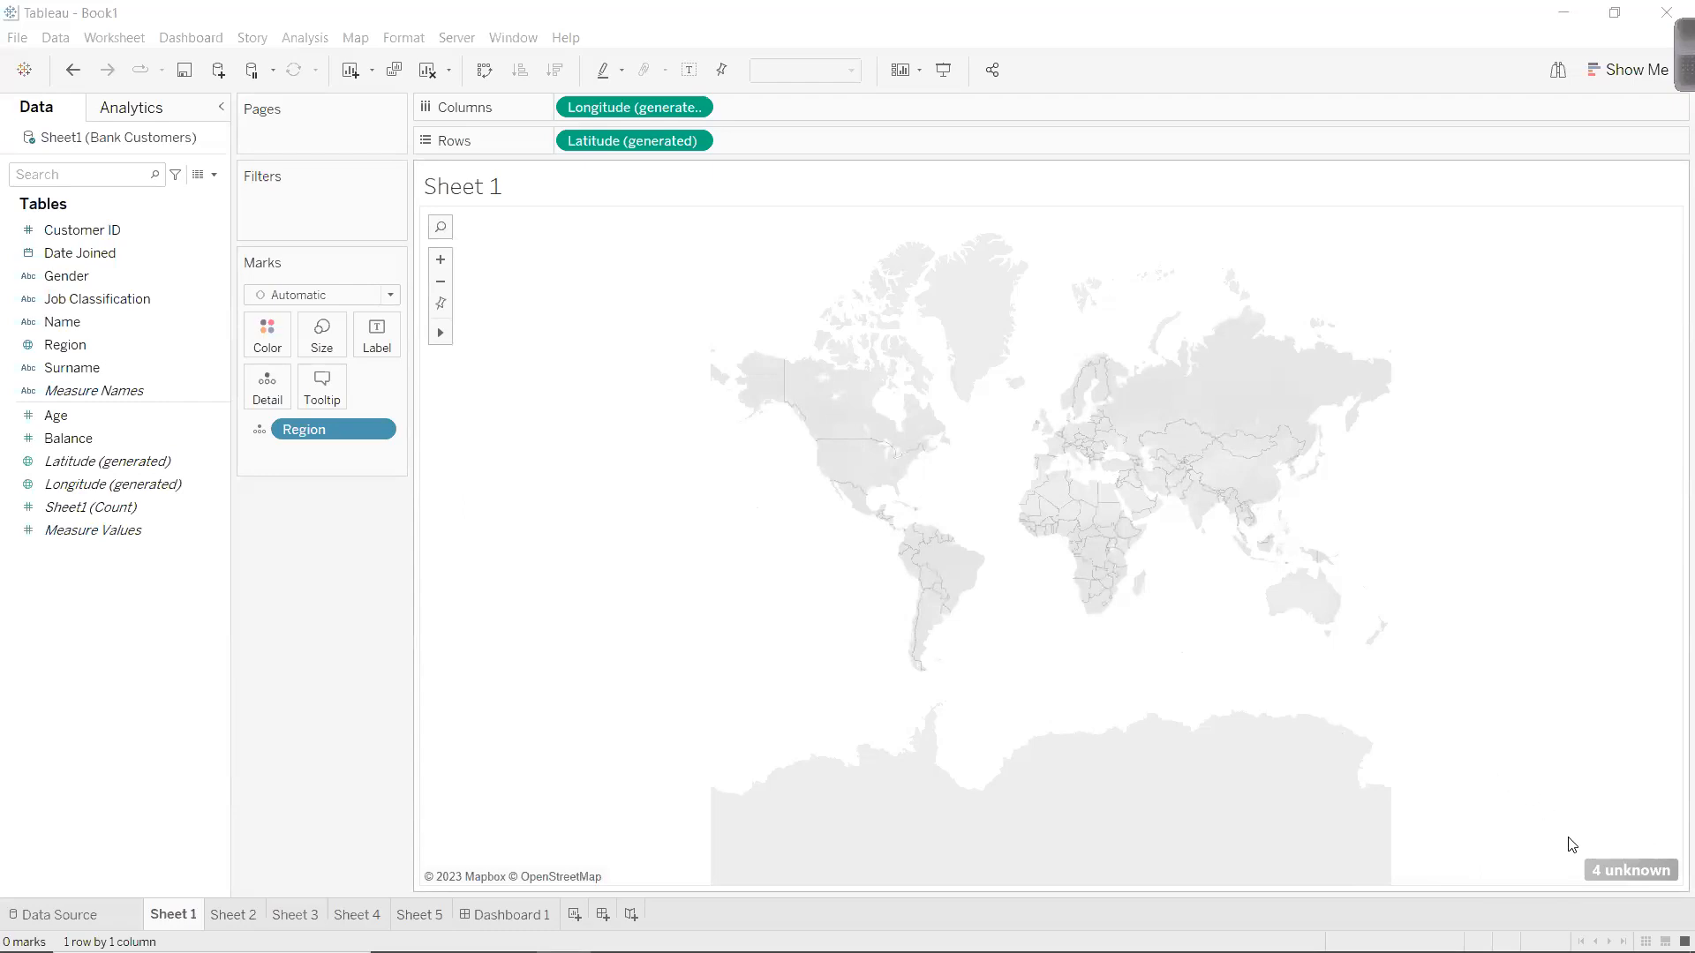
# Resolve the unknown Region locations by setting the fixed country to United Kingdom.
pyautogui.click(1620, 871)
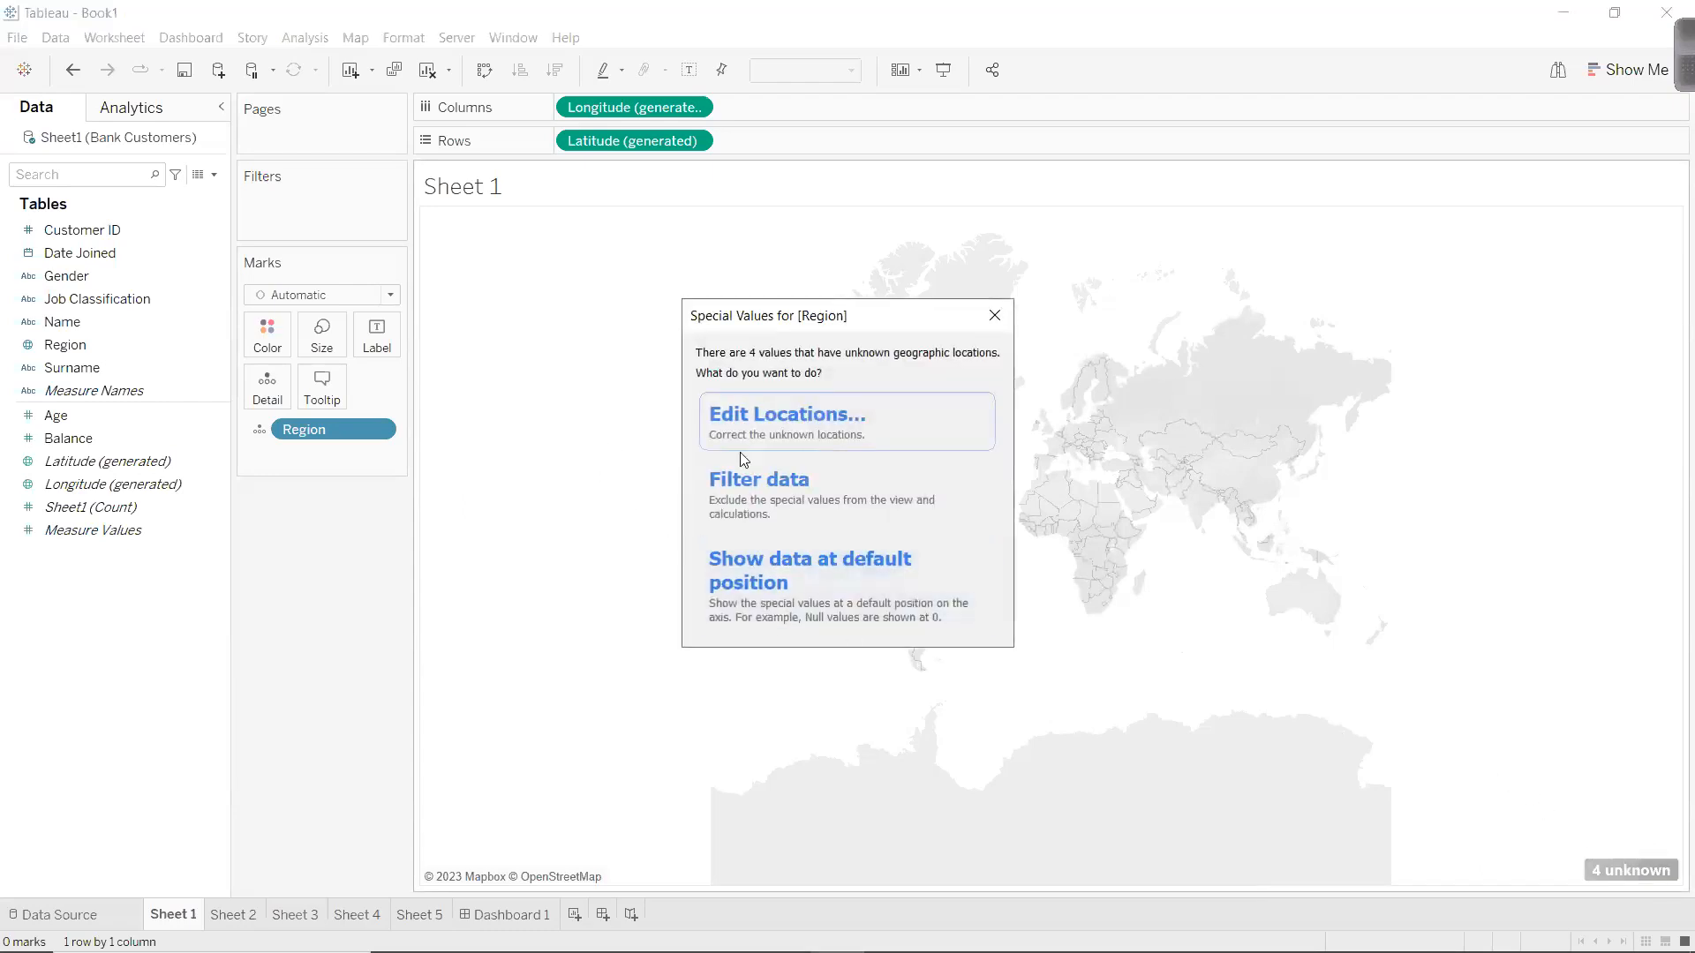
pyautogui.click(798, 431)
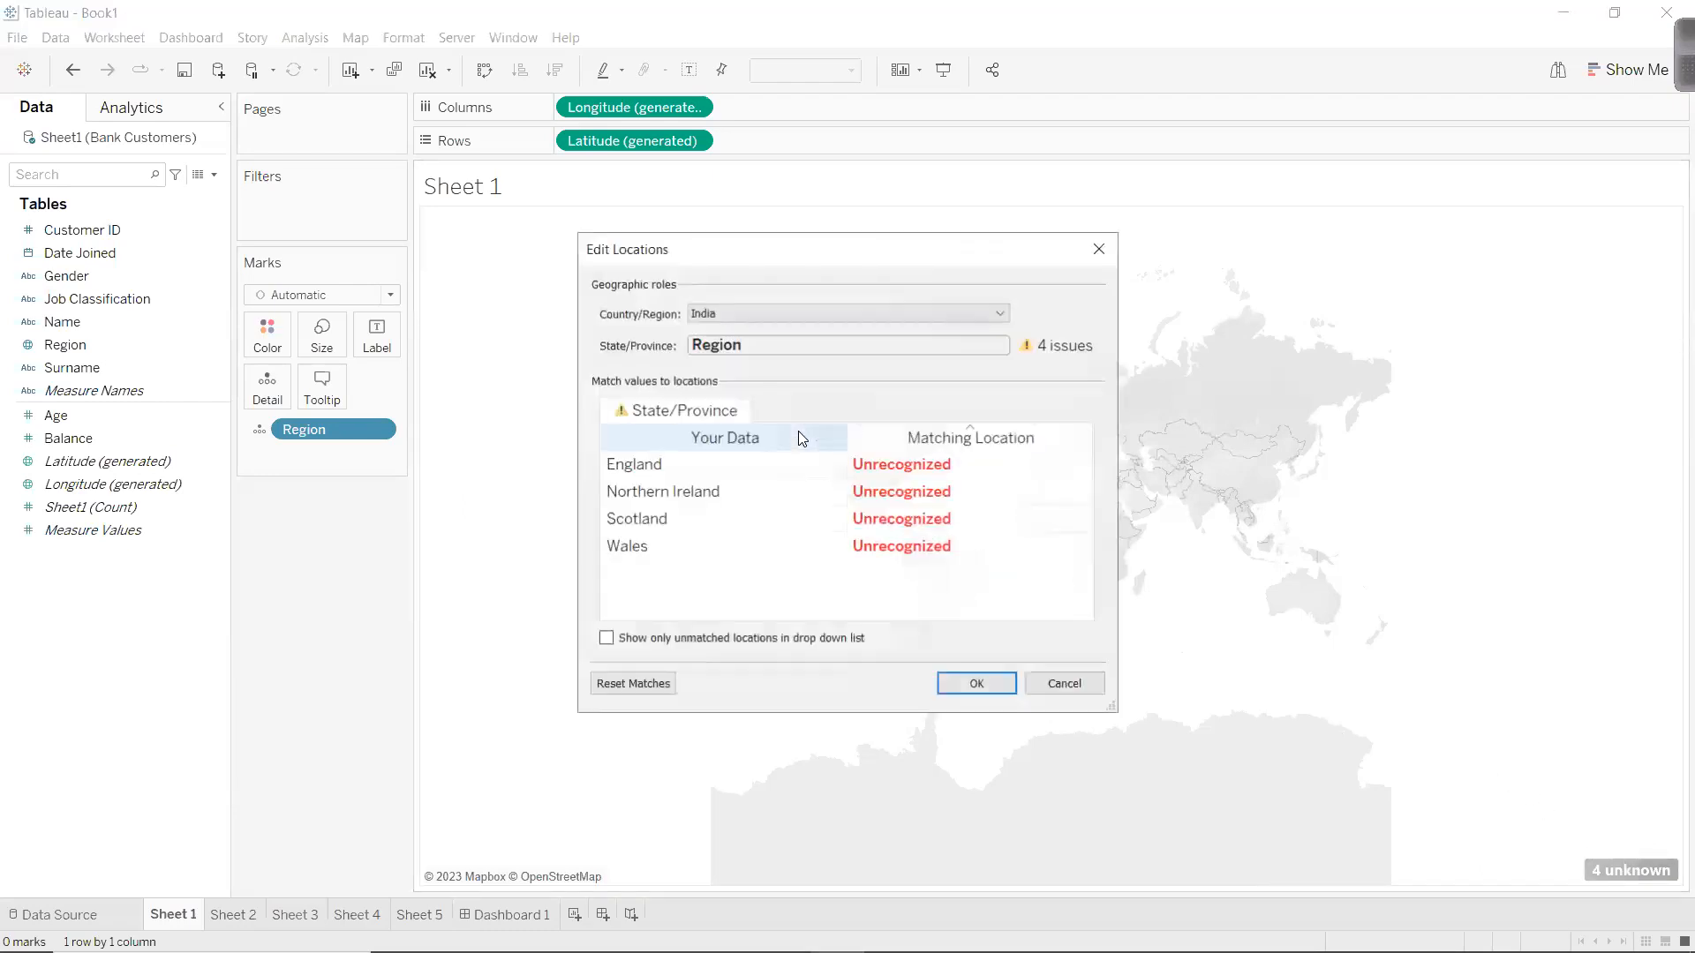
pyautogui.click(750, 314)
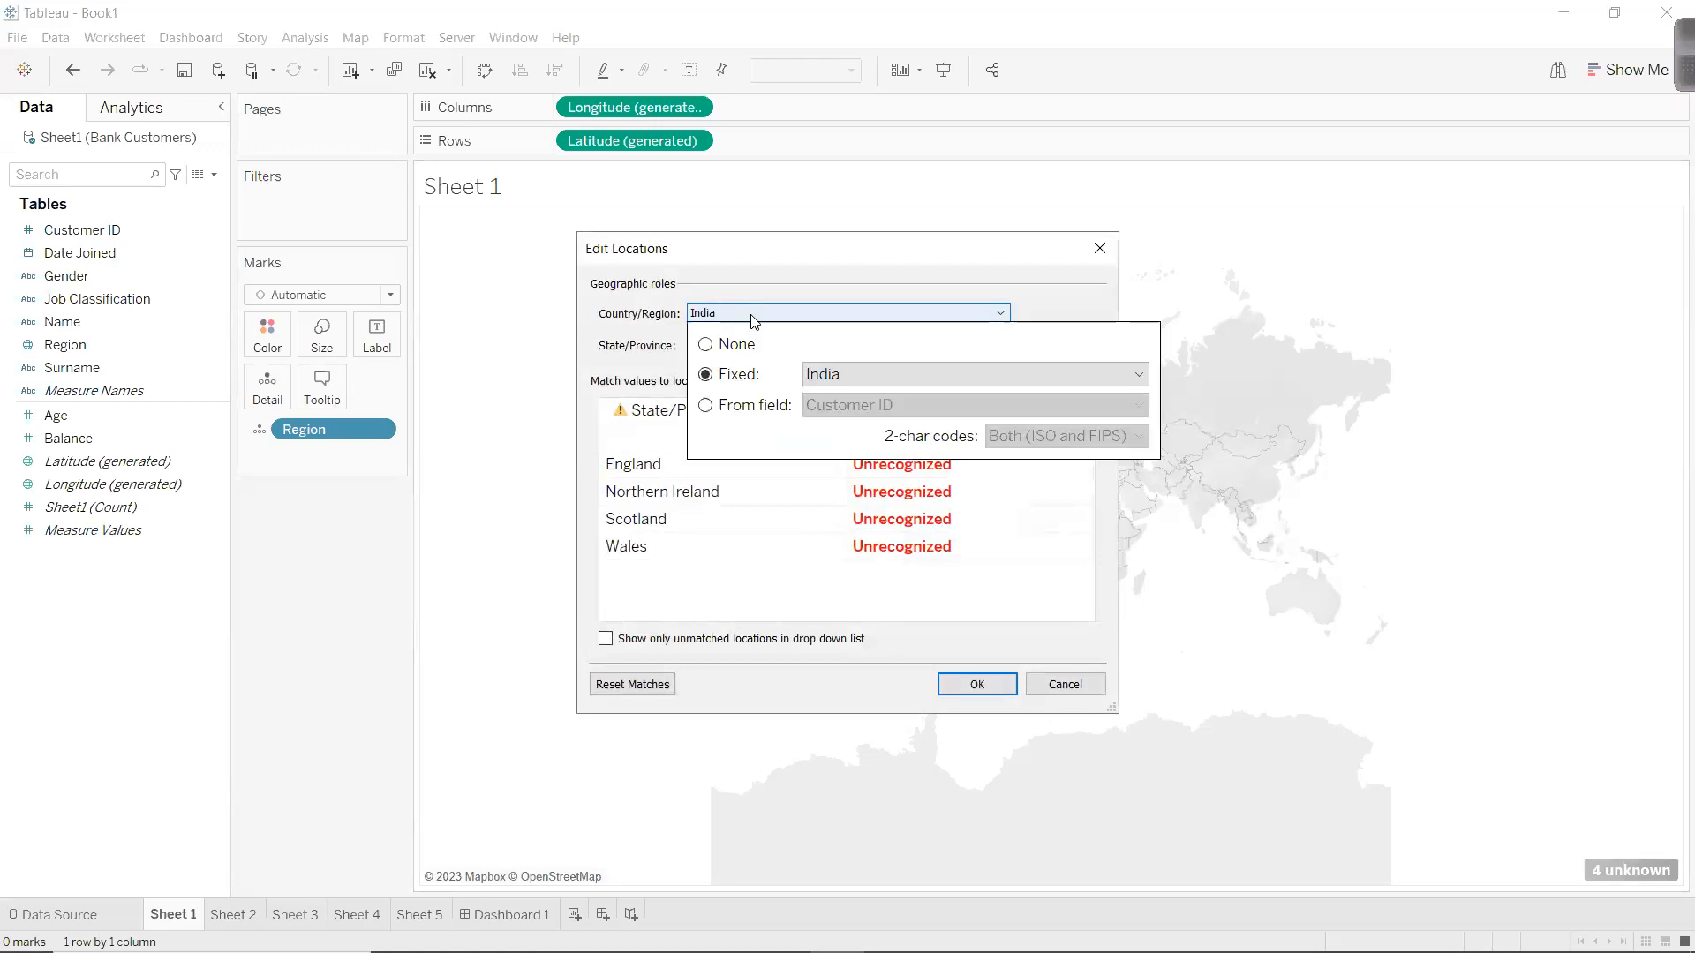
pyautogui.click(847, 373)
pyautogui.write('uni')
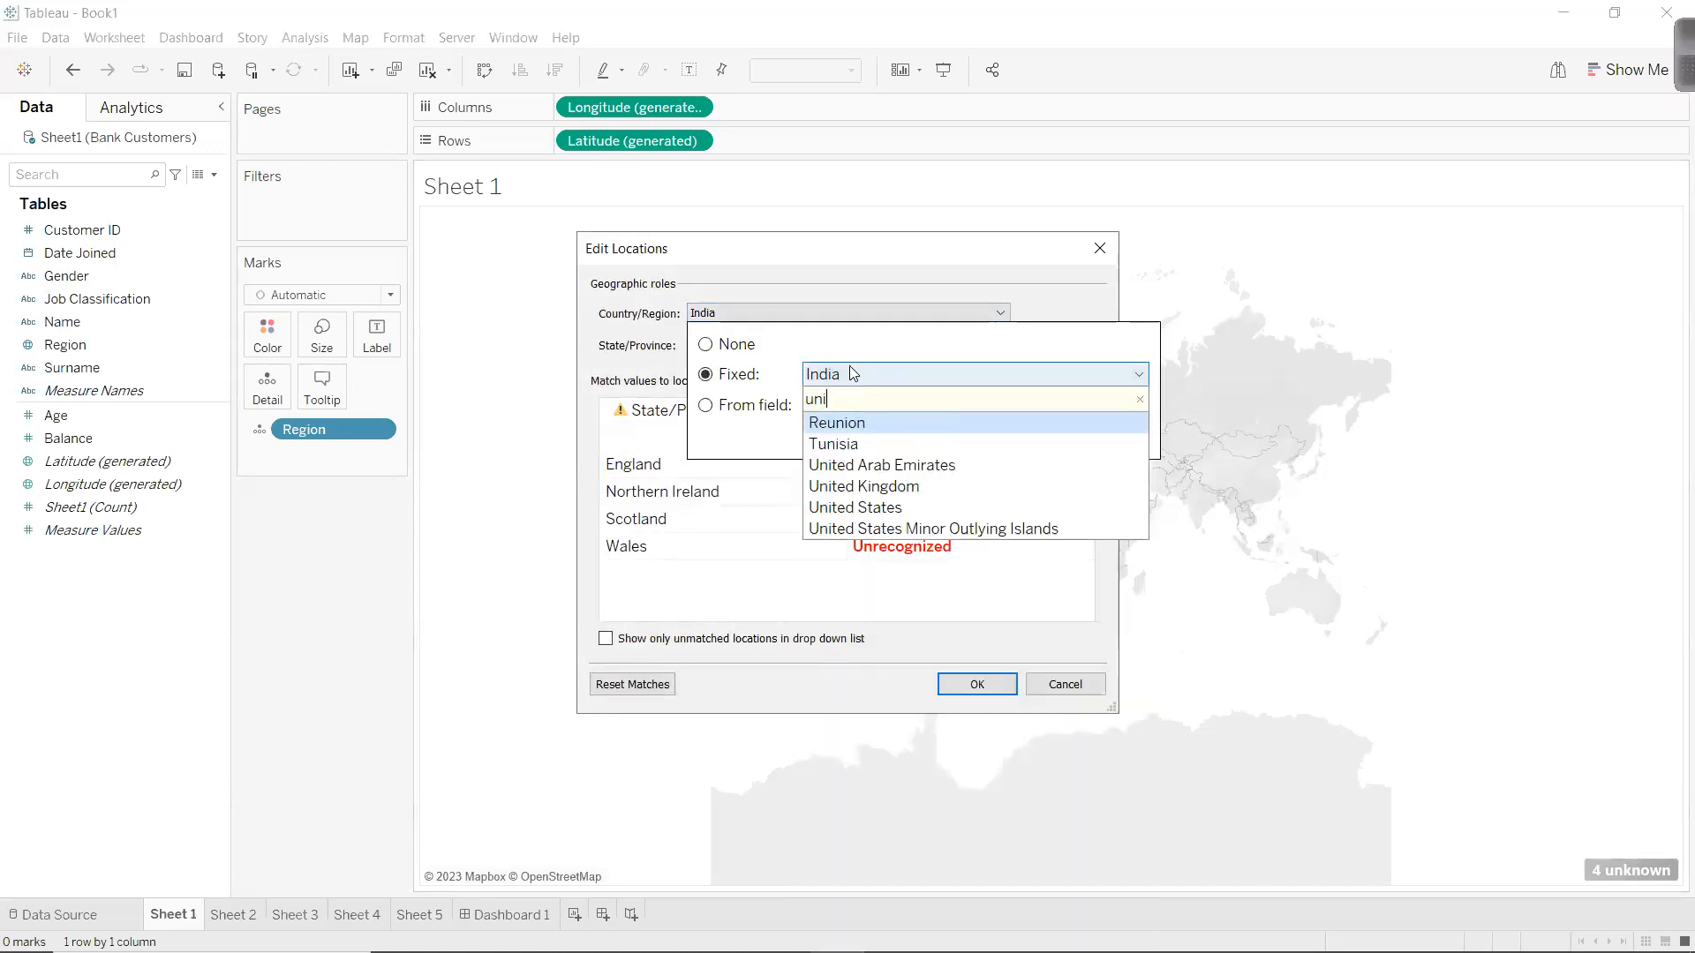
pyautogui.click(892, 486)
pyautogui.click(977, 684)
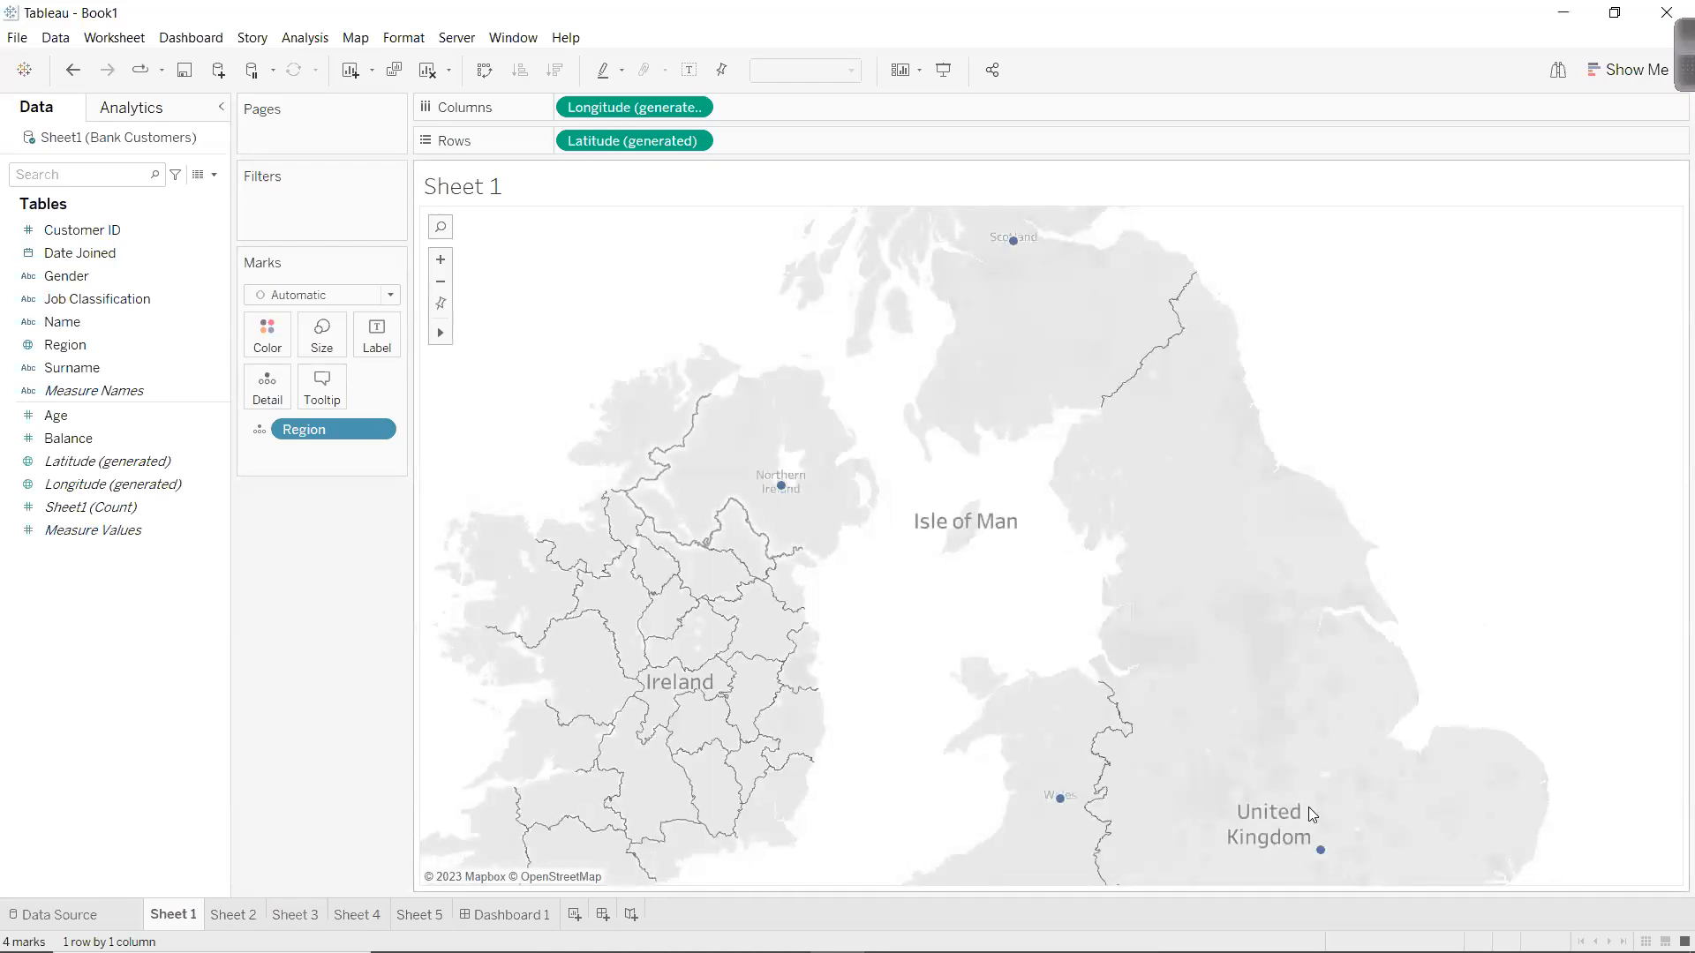
# Color the map regions by Sheet1 (Count) and reset the map to fit all regions.
pyautogui.scroll(-1, 1222, 641)
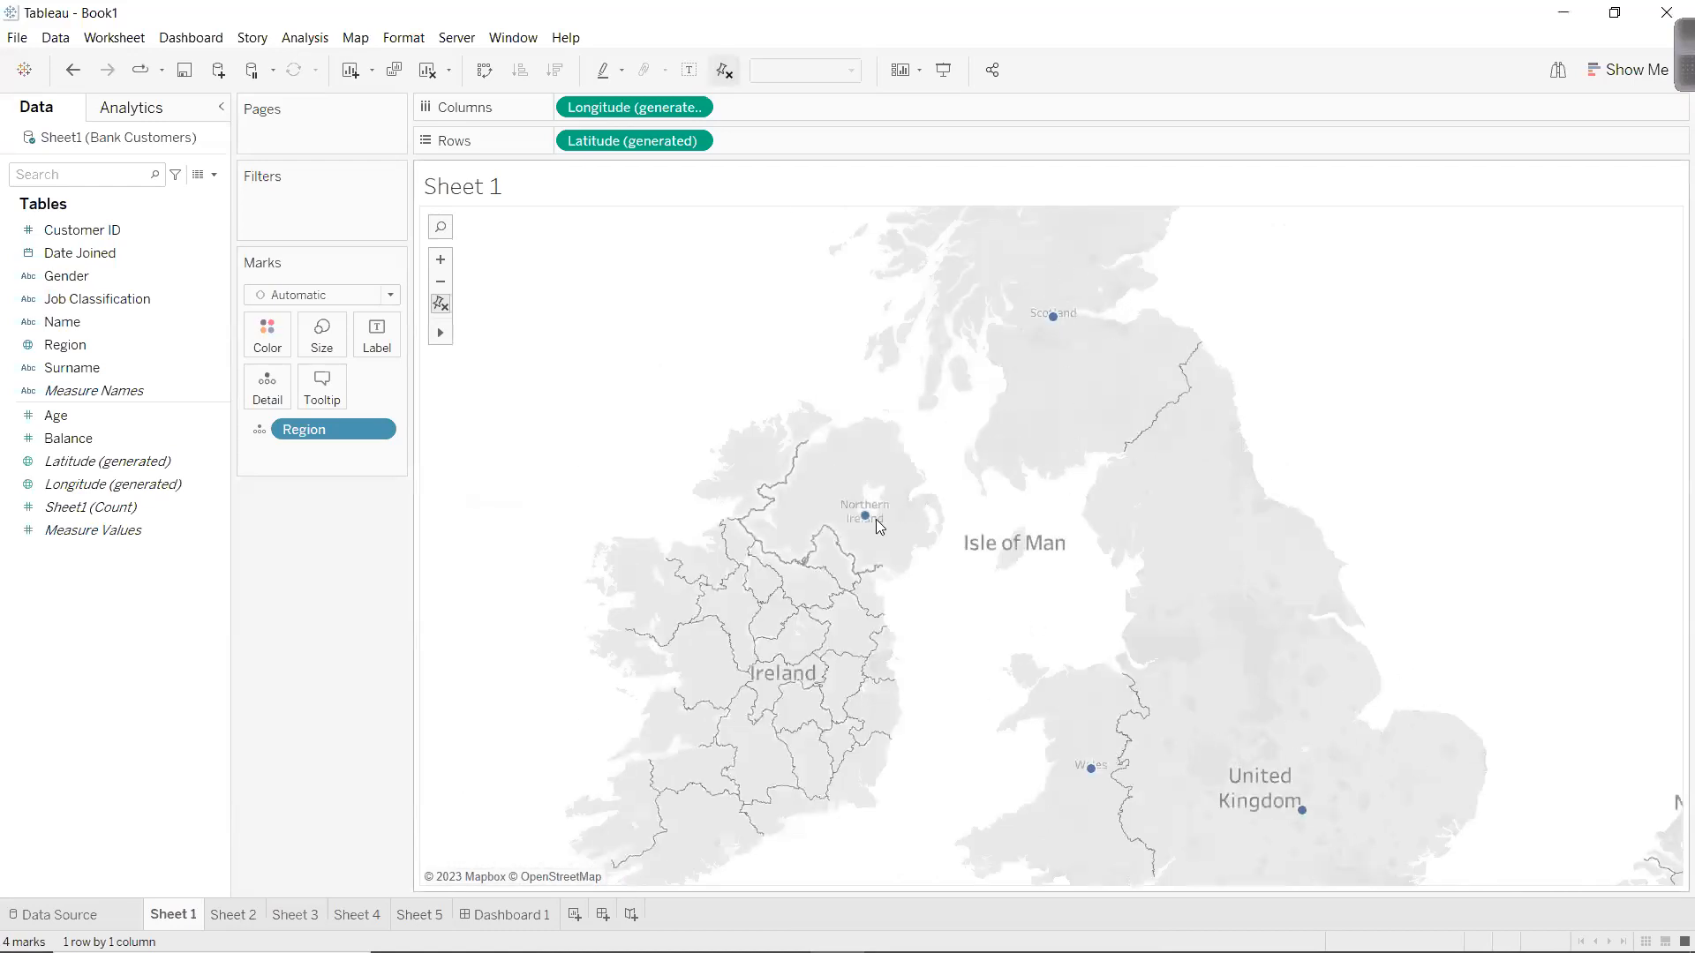
pyautogui.moveTo(878, 513)
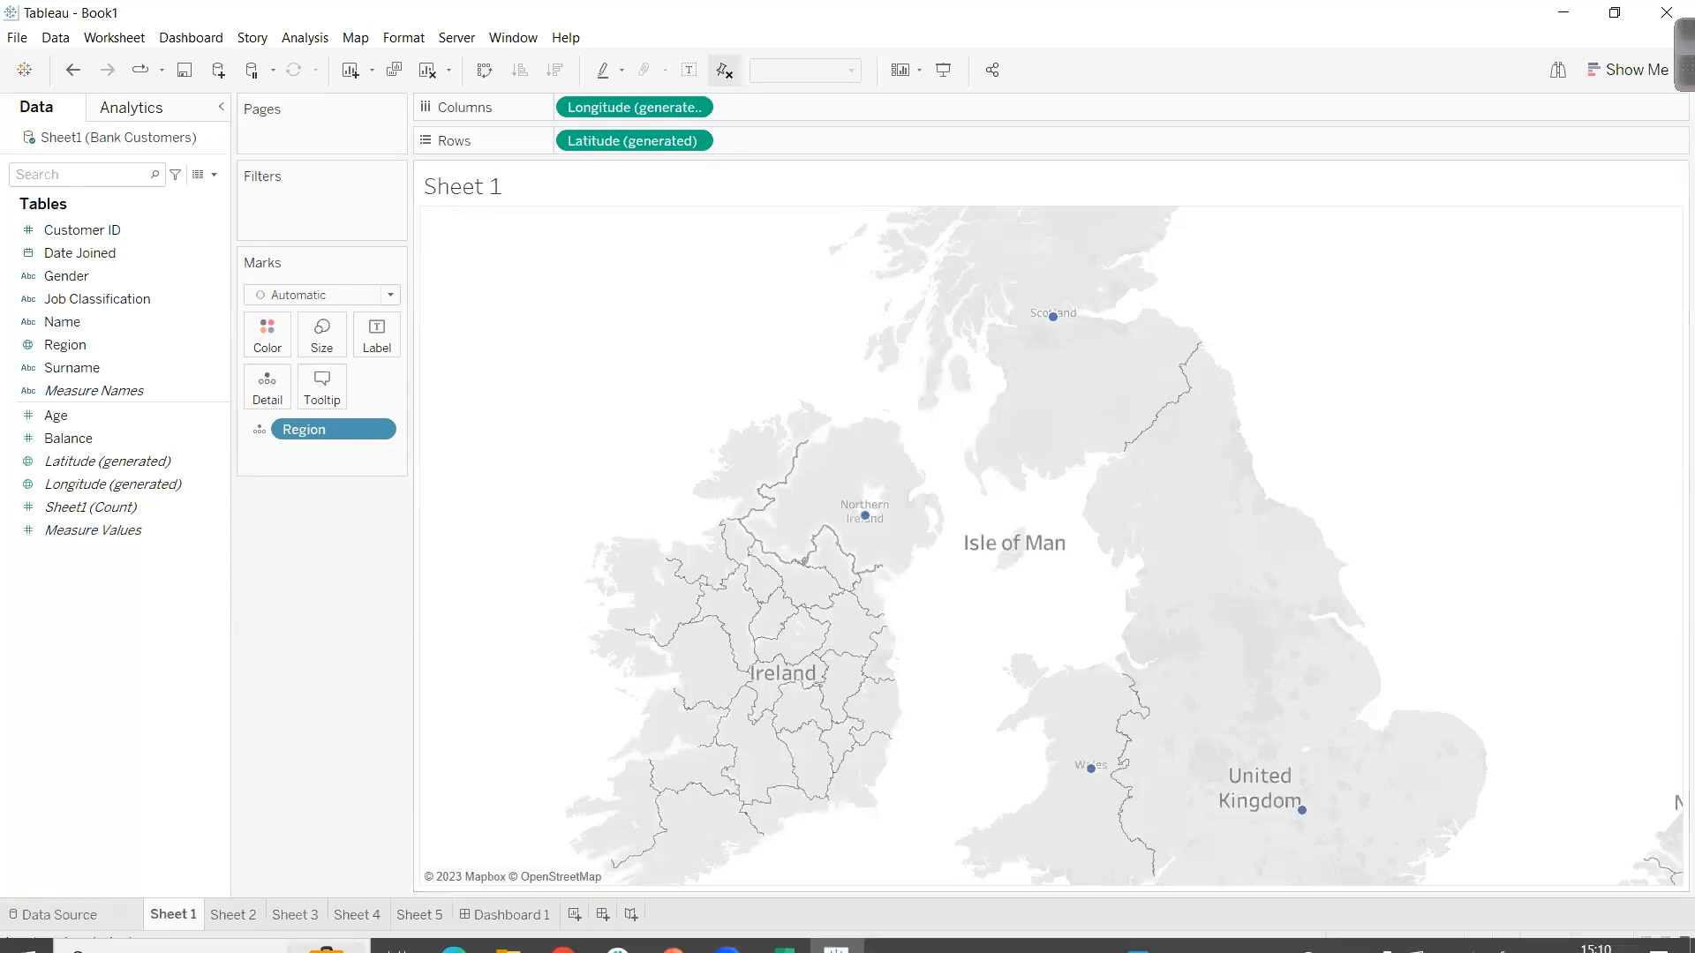
pyautogui.click(94, 507)
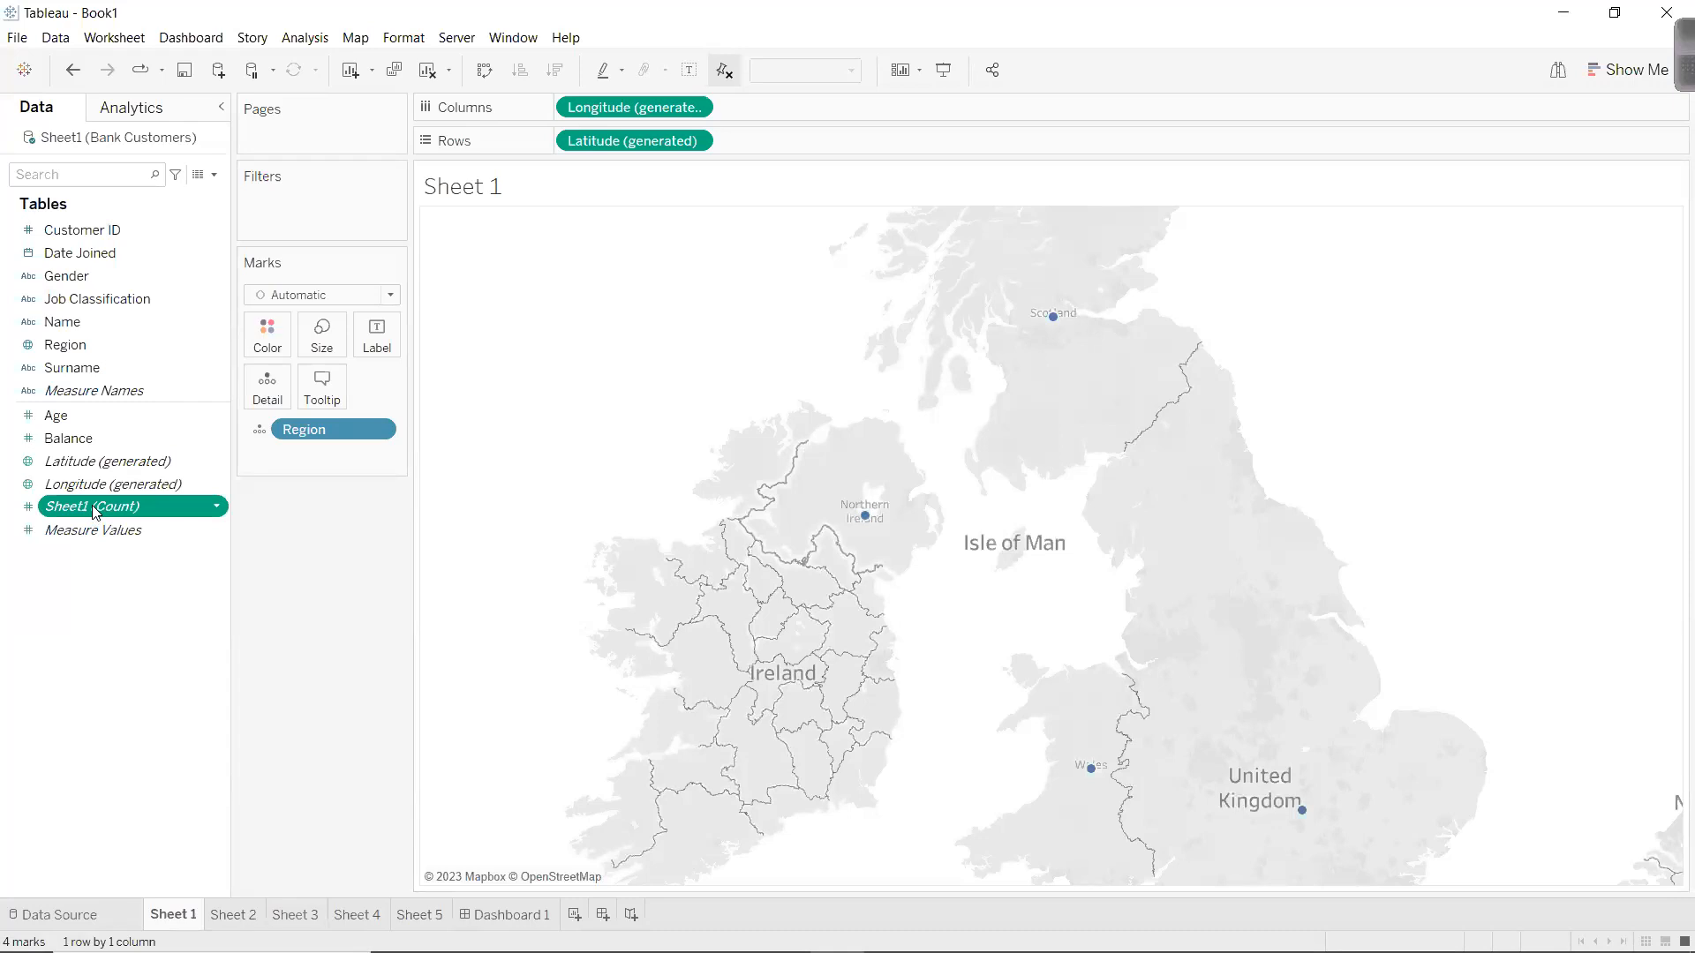
pyautogui.moveTo(96, 512); pyautogui.dragTo(262, 337)
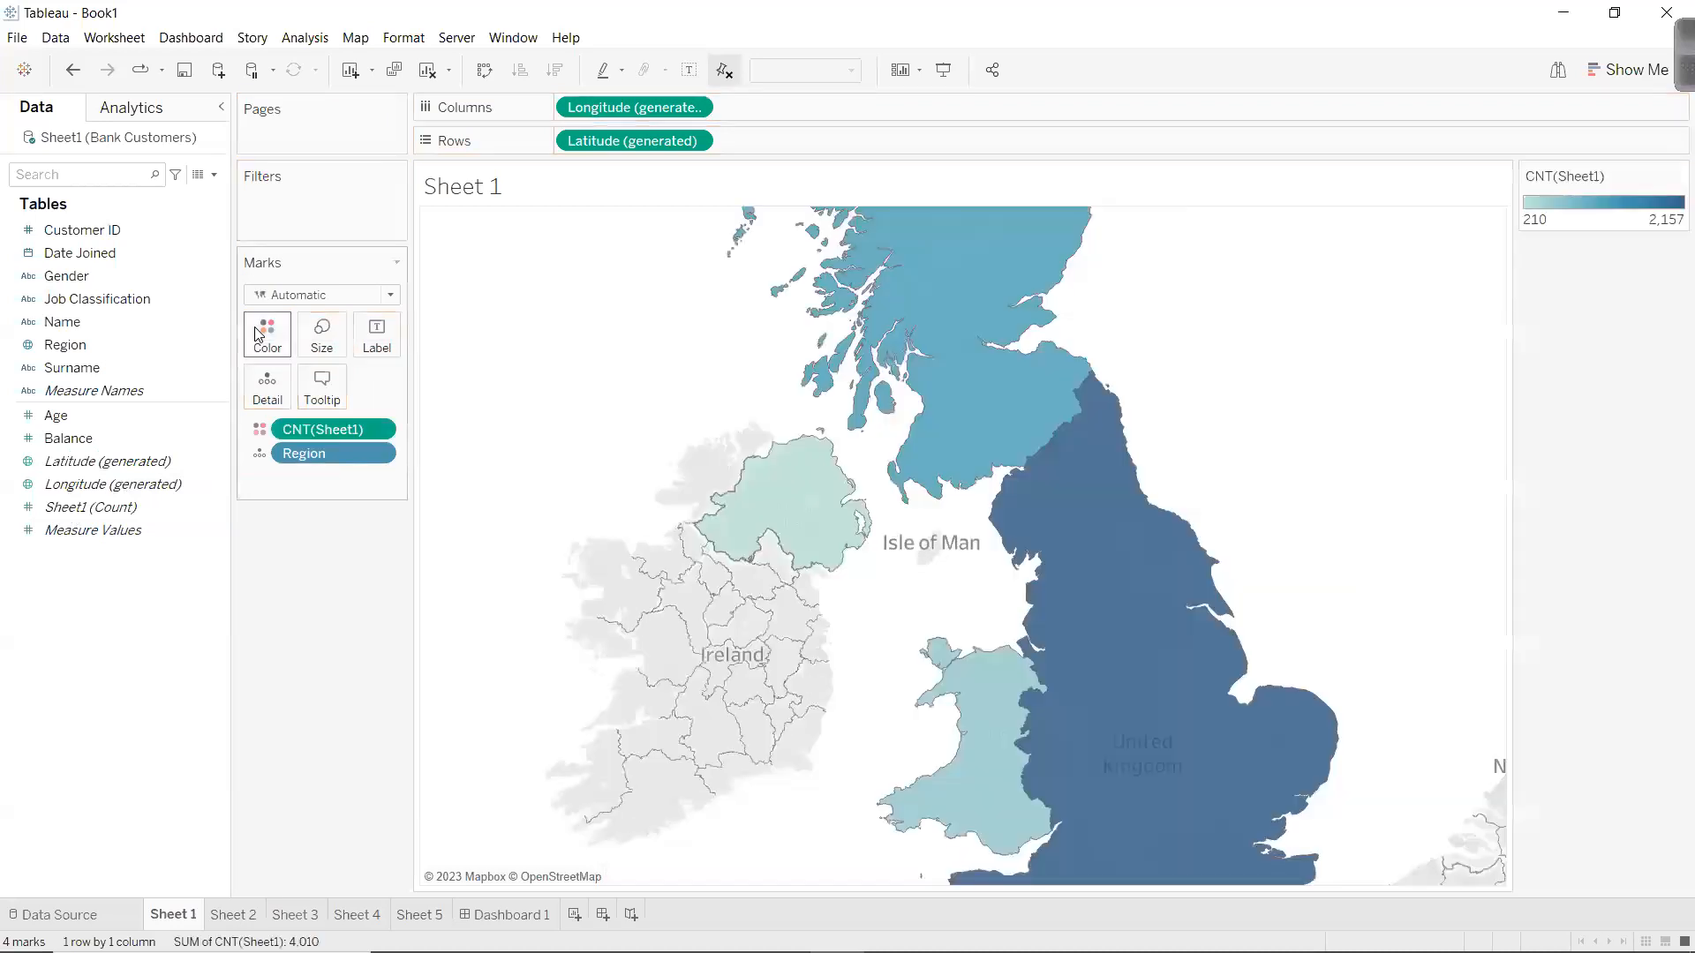
pyautogui.click(441, 303)
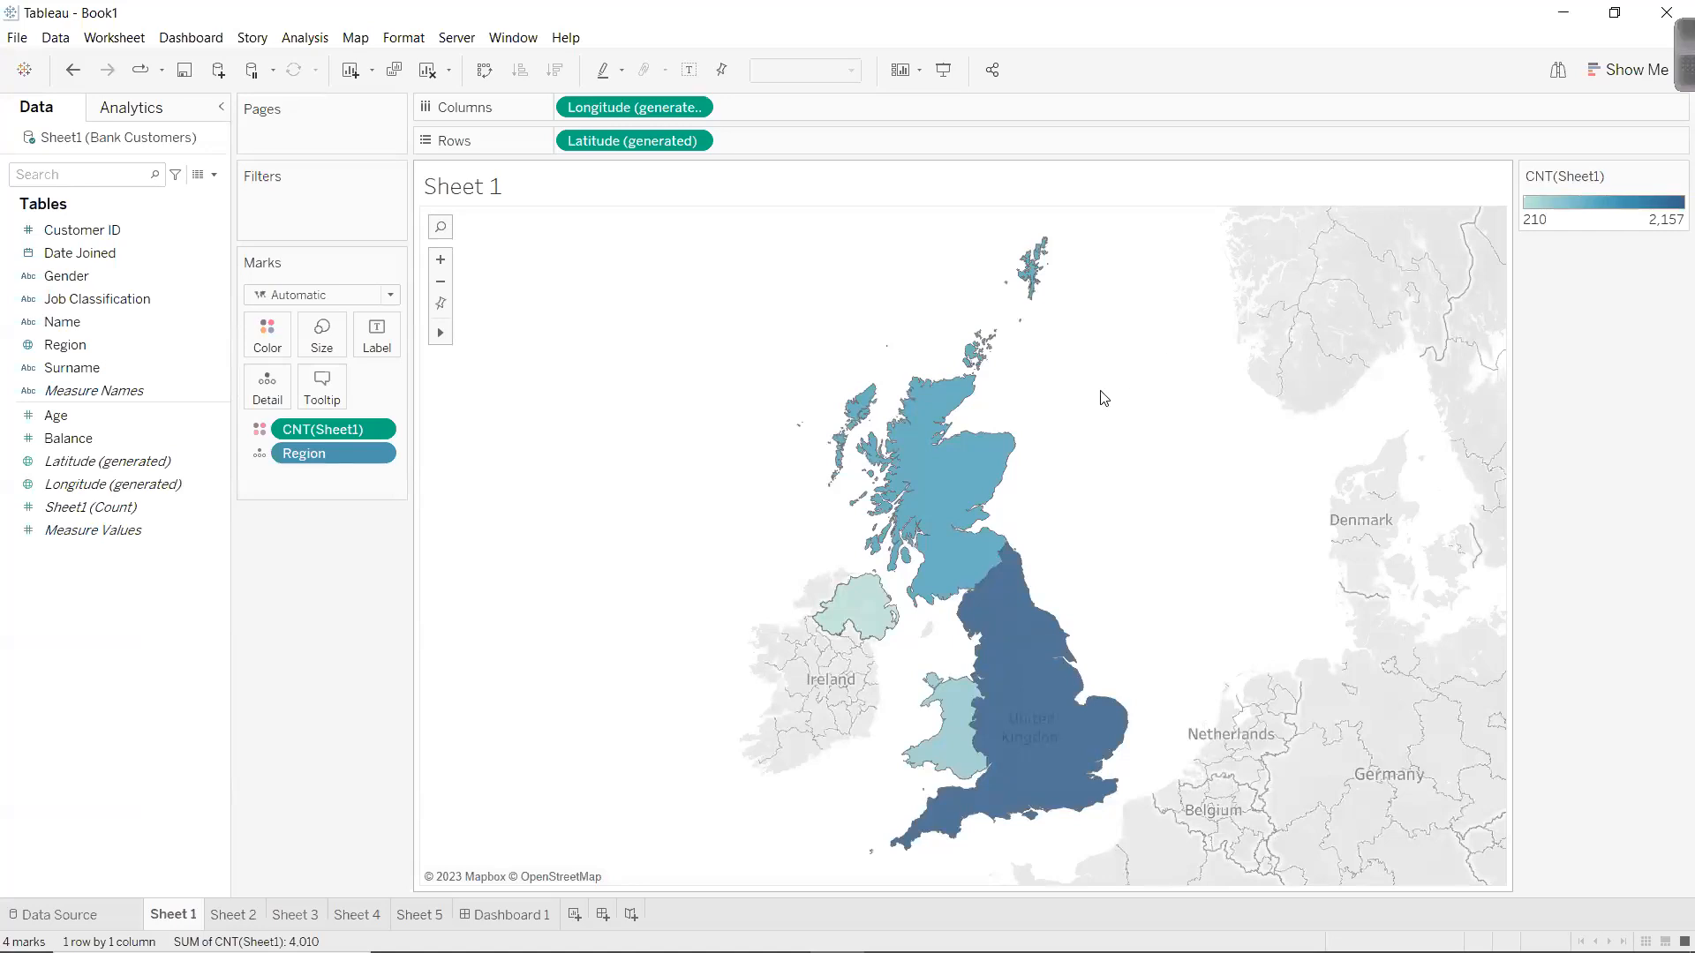
# Create a calculated field named No of customers with the formula COUNTD([Customer ID]).
pyautogui.moveTo(896, 487)
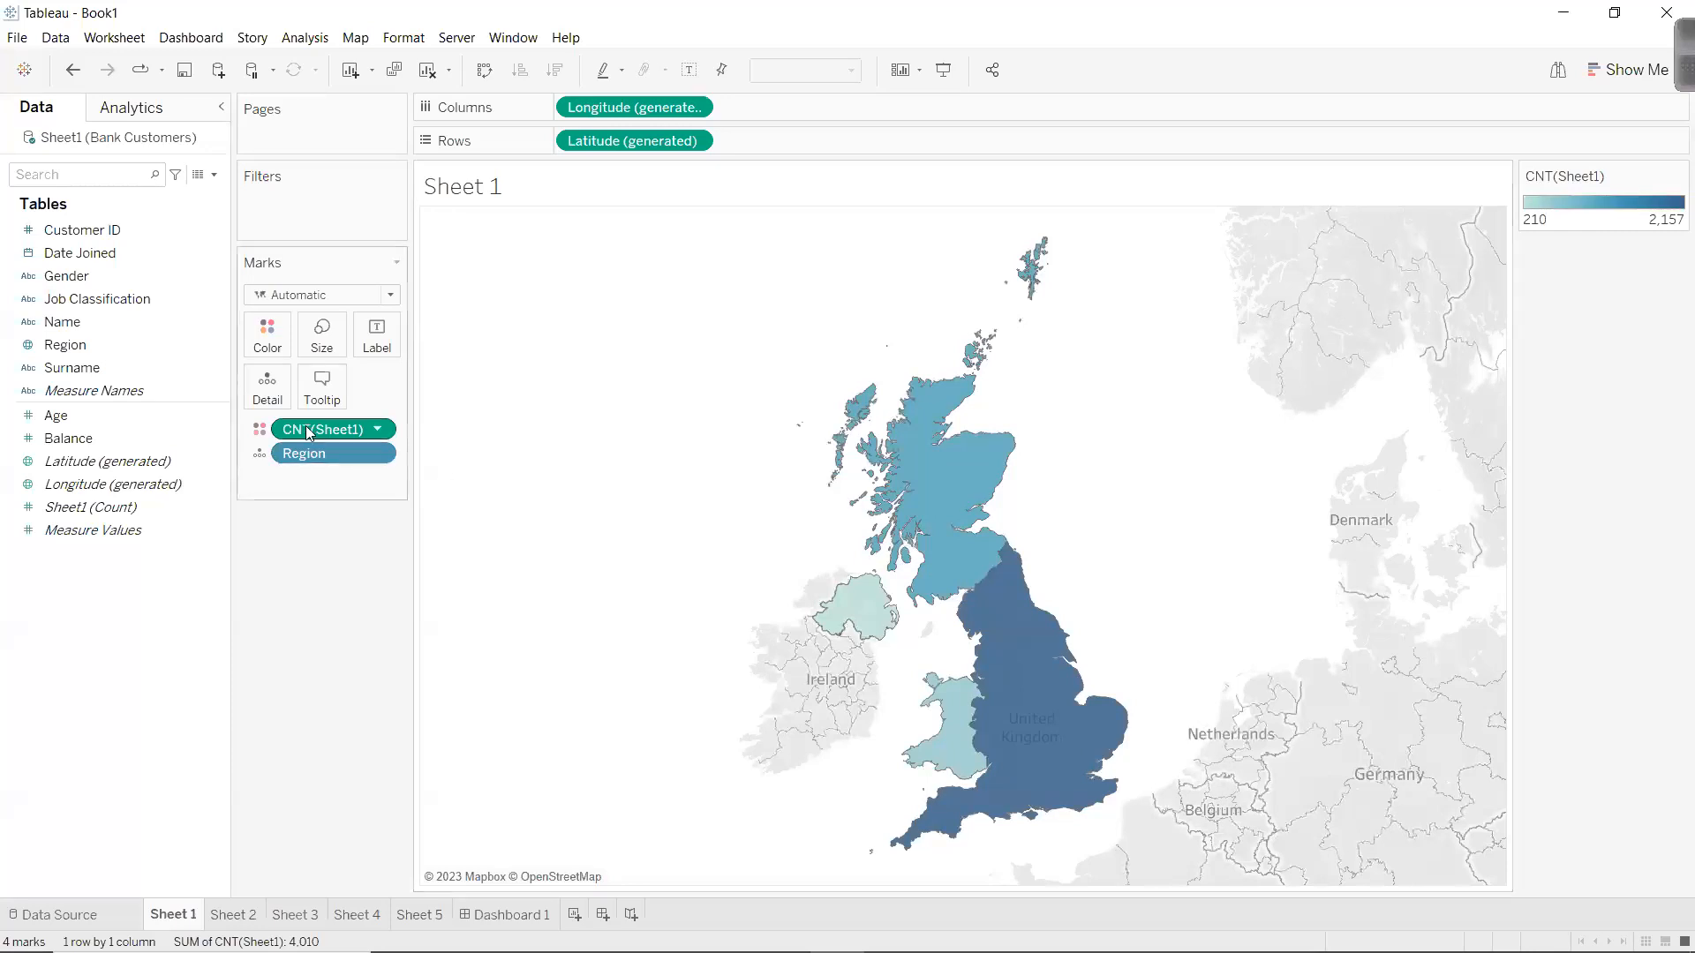
pyautogui.moveTo(78, 501)
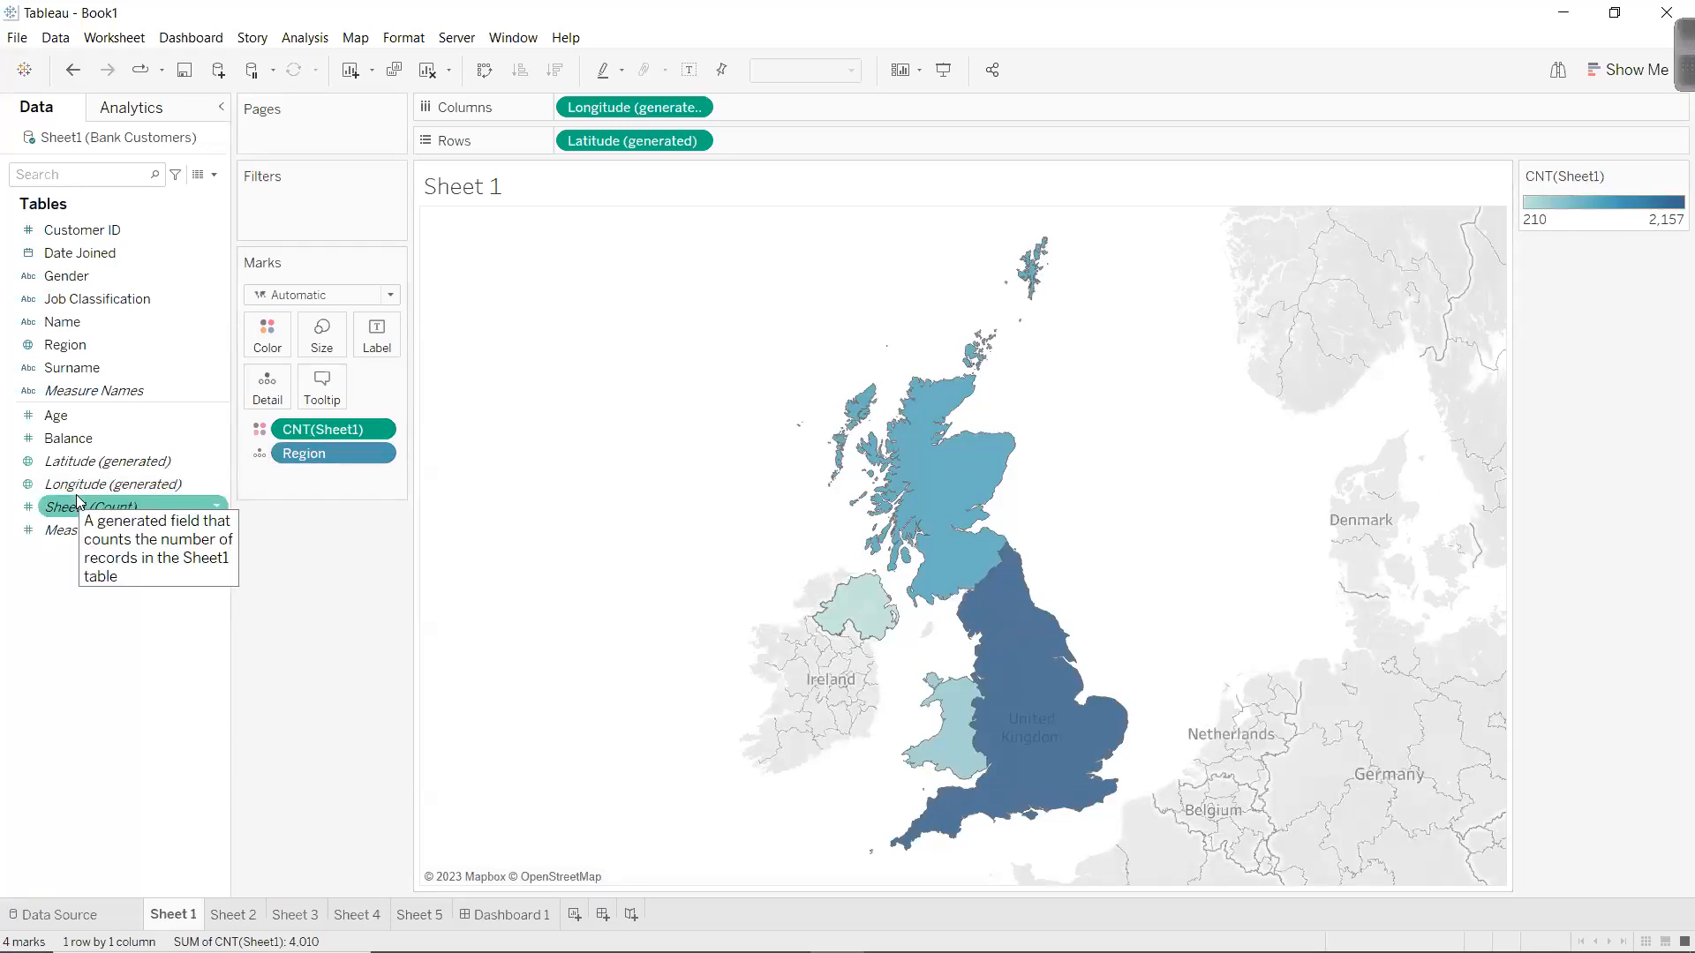
pyautogui.rightClick(91, 616)
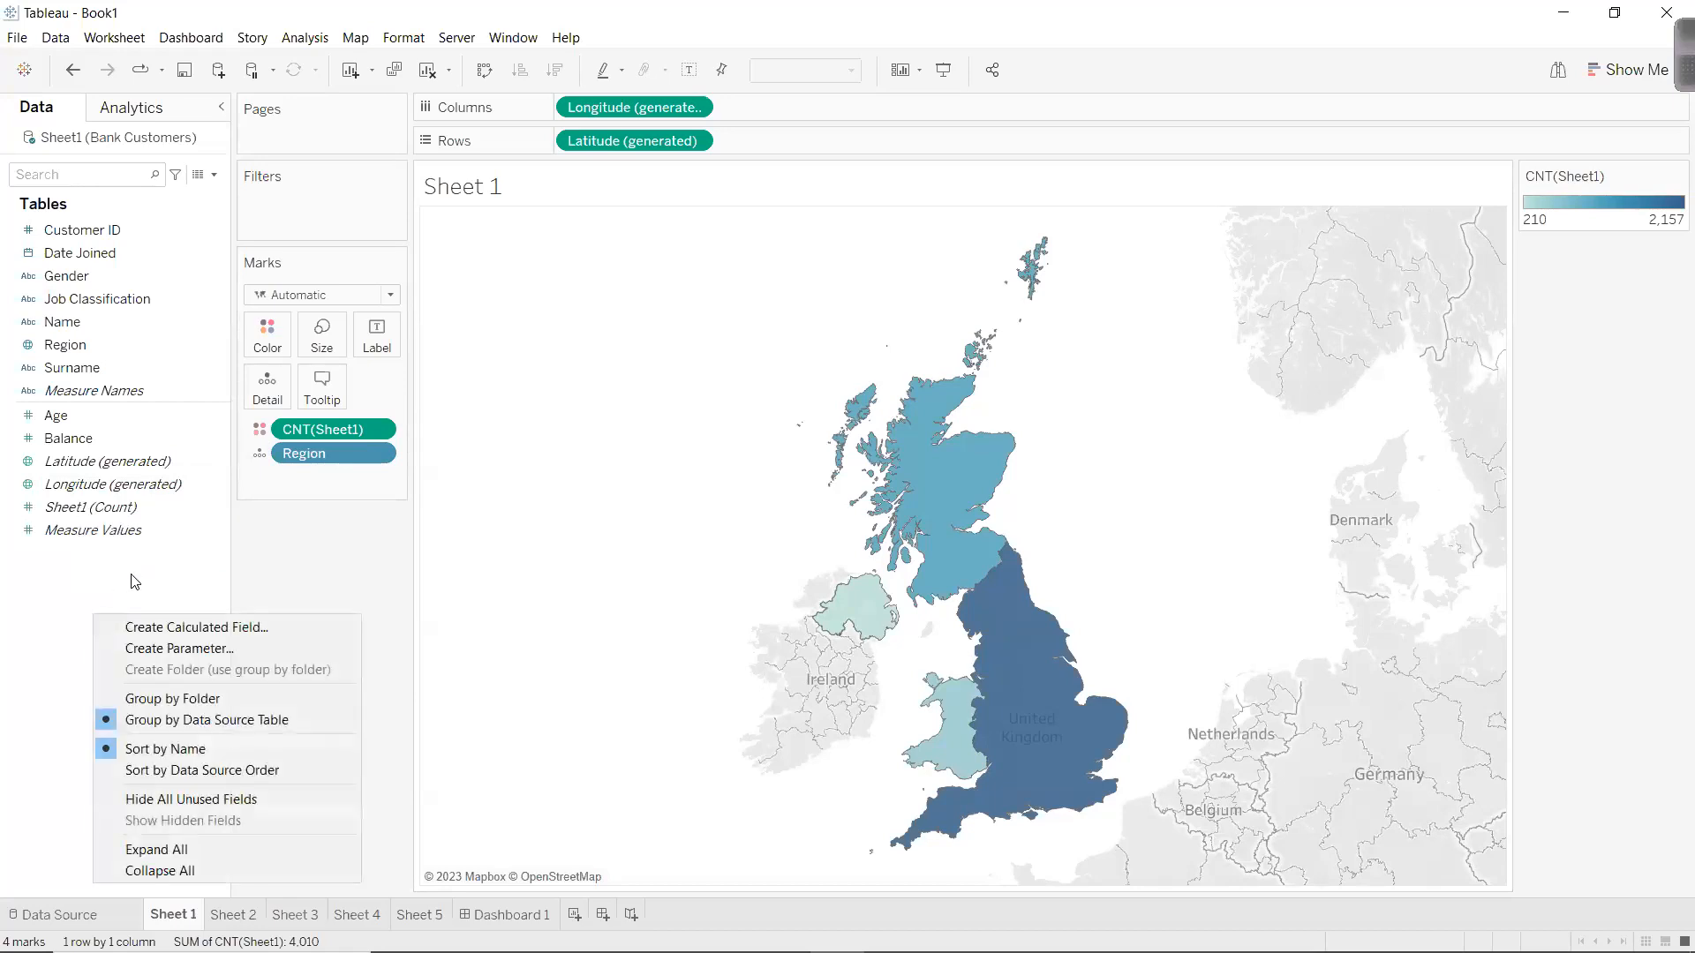
pyautogui.click(156, 627)
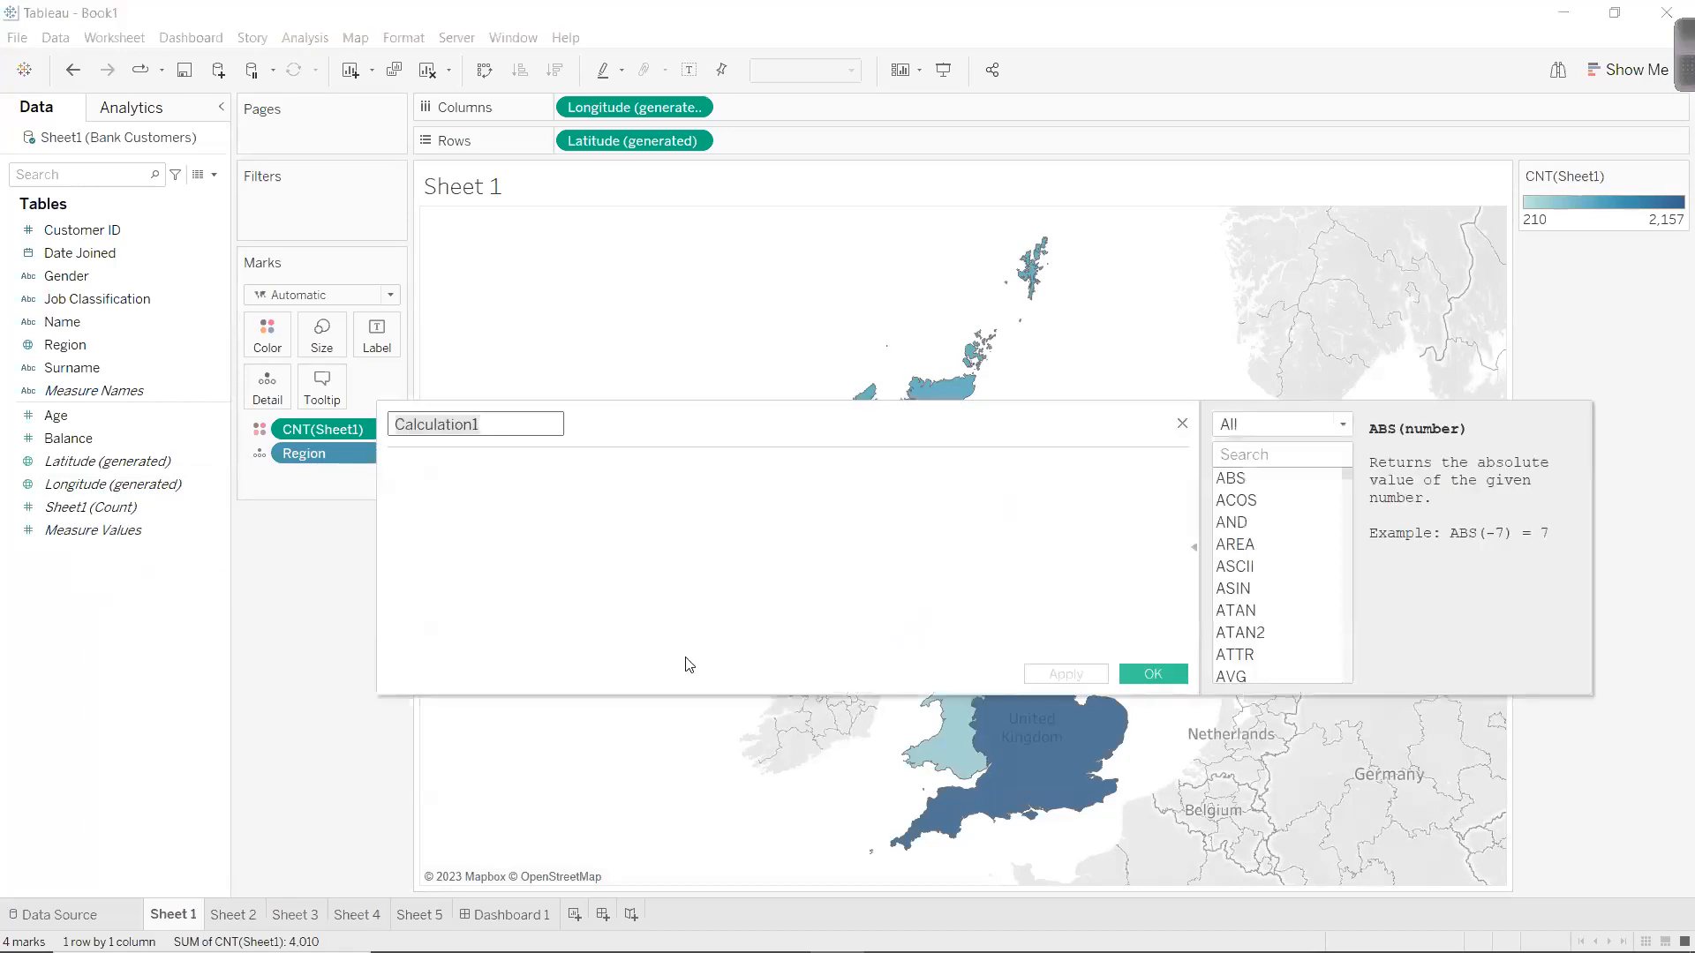
pyautogui.write('No of ')
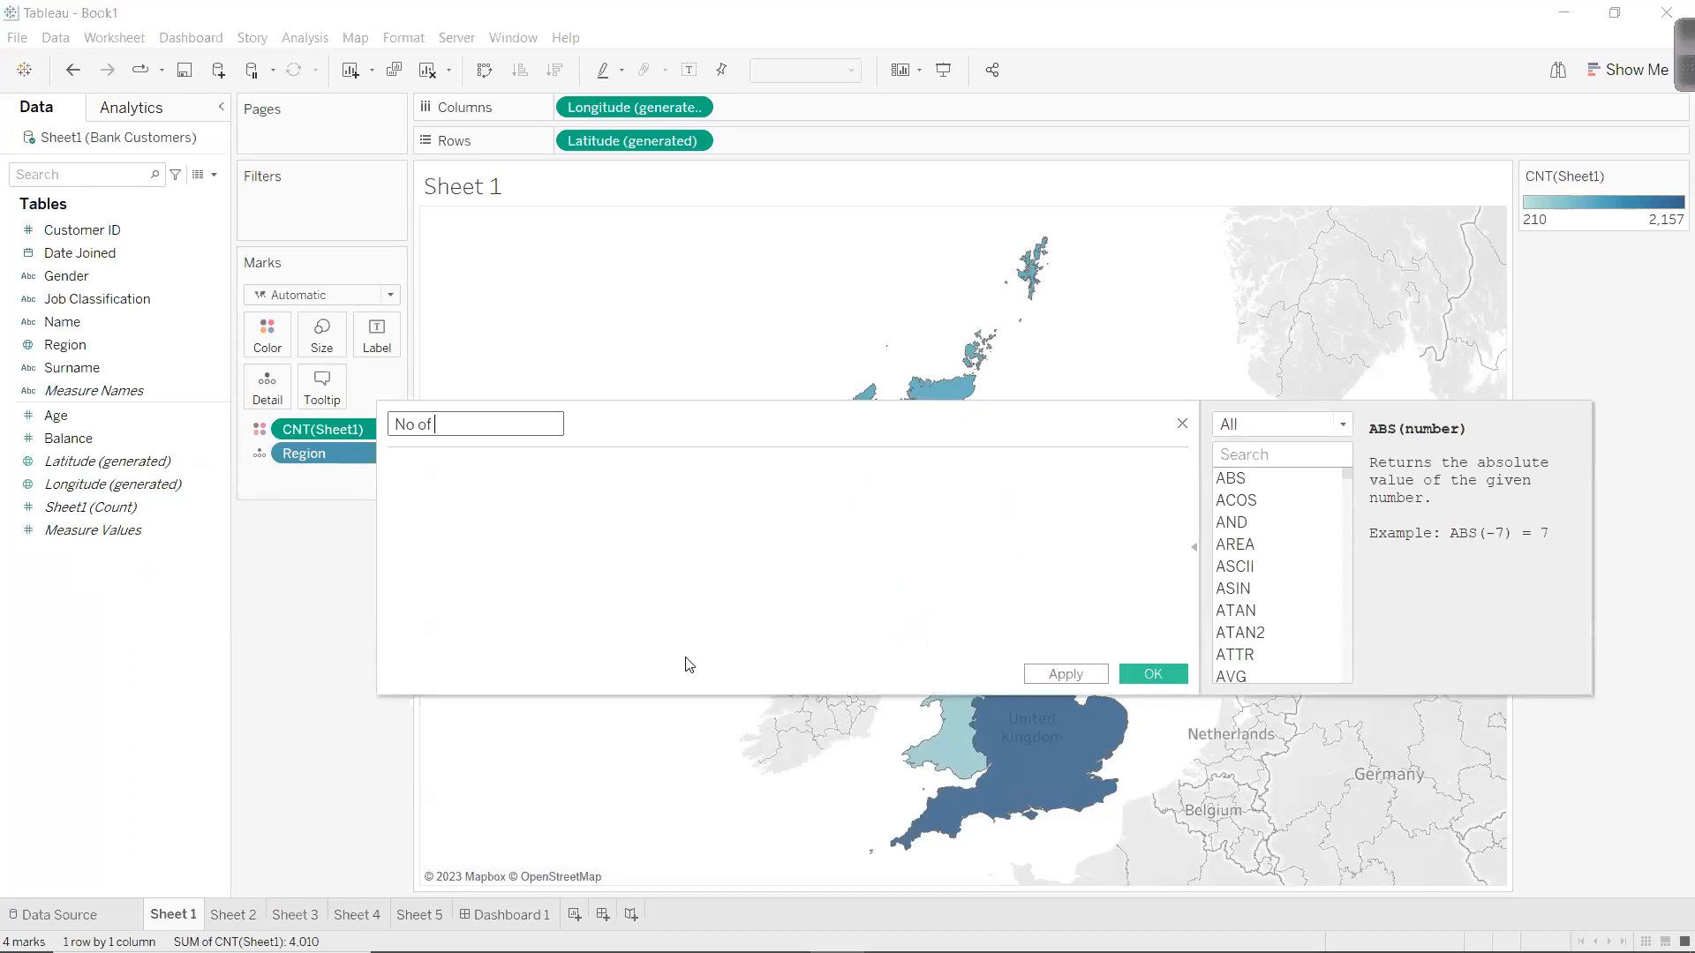
pyautogui.write('customers')
pyautogui.press('Tab')
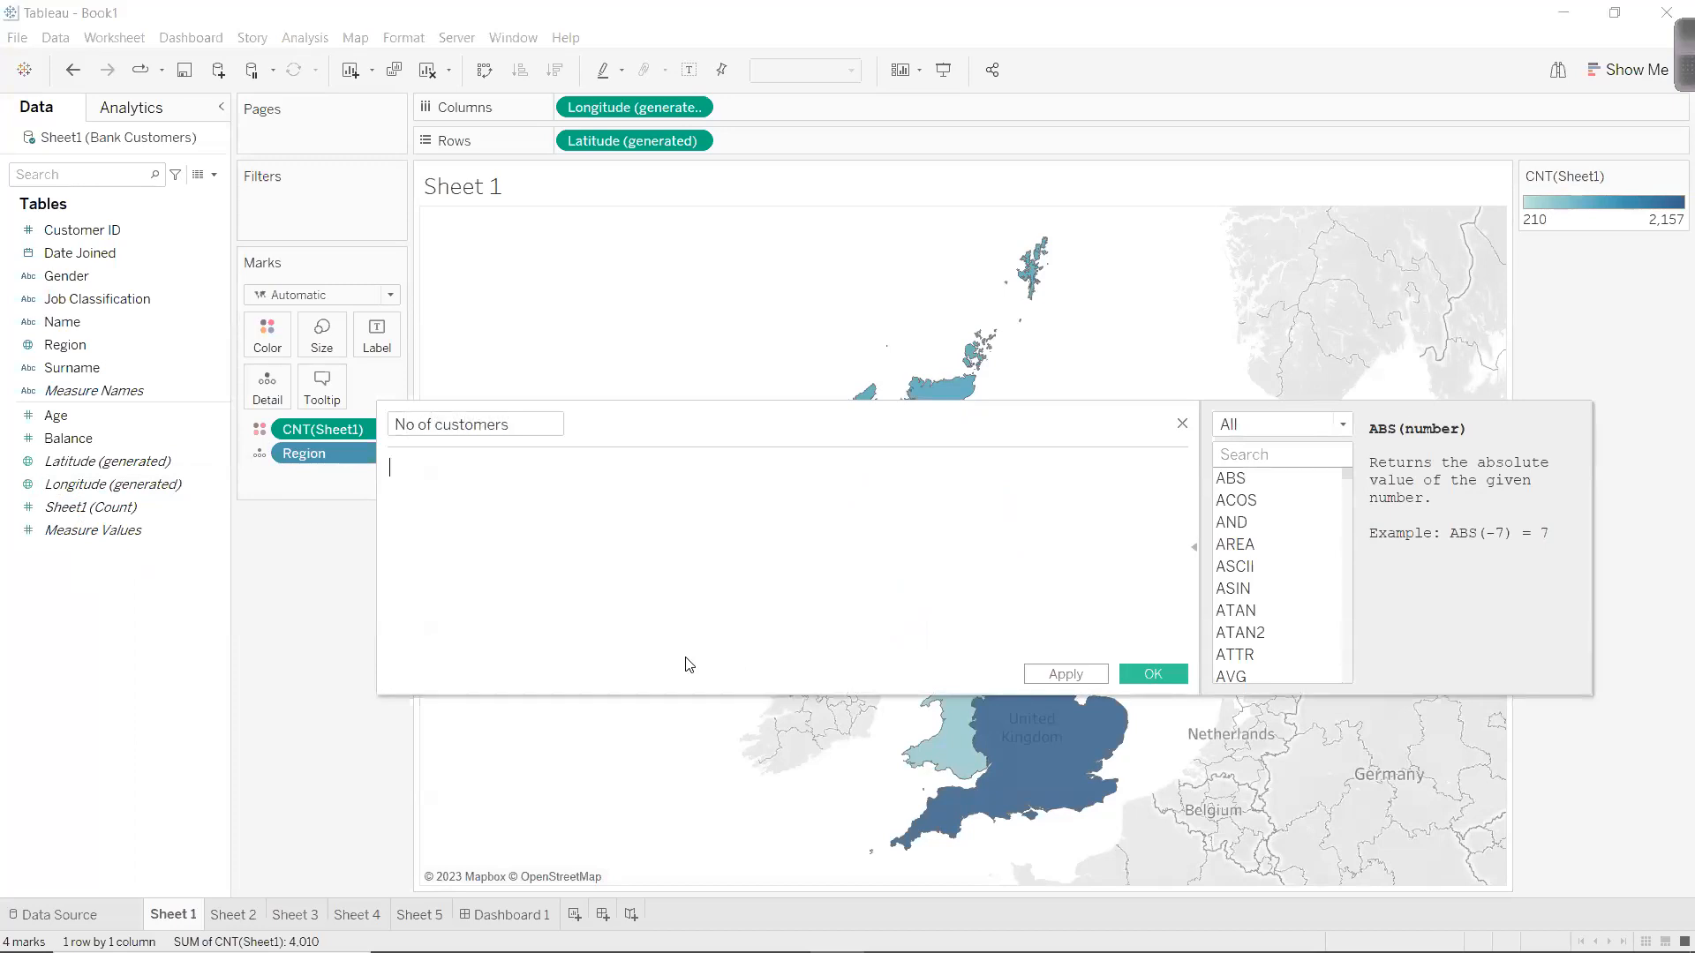
pyautogui.write('count')
pyautogui.press('Down')
pyautogui.press('Return')
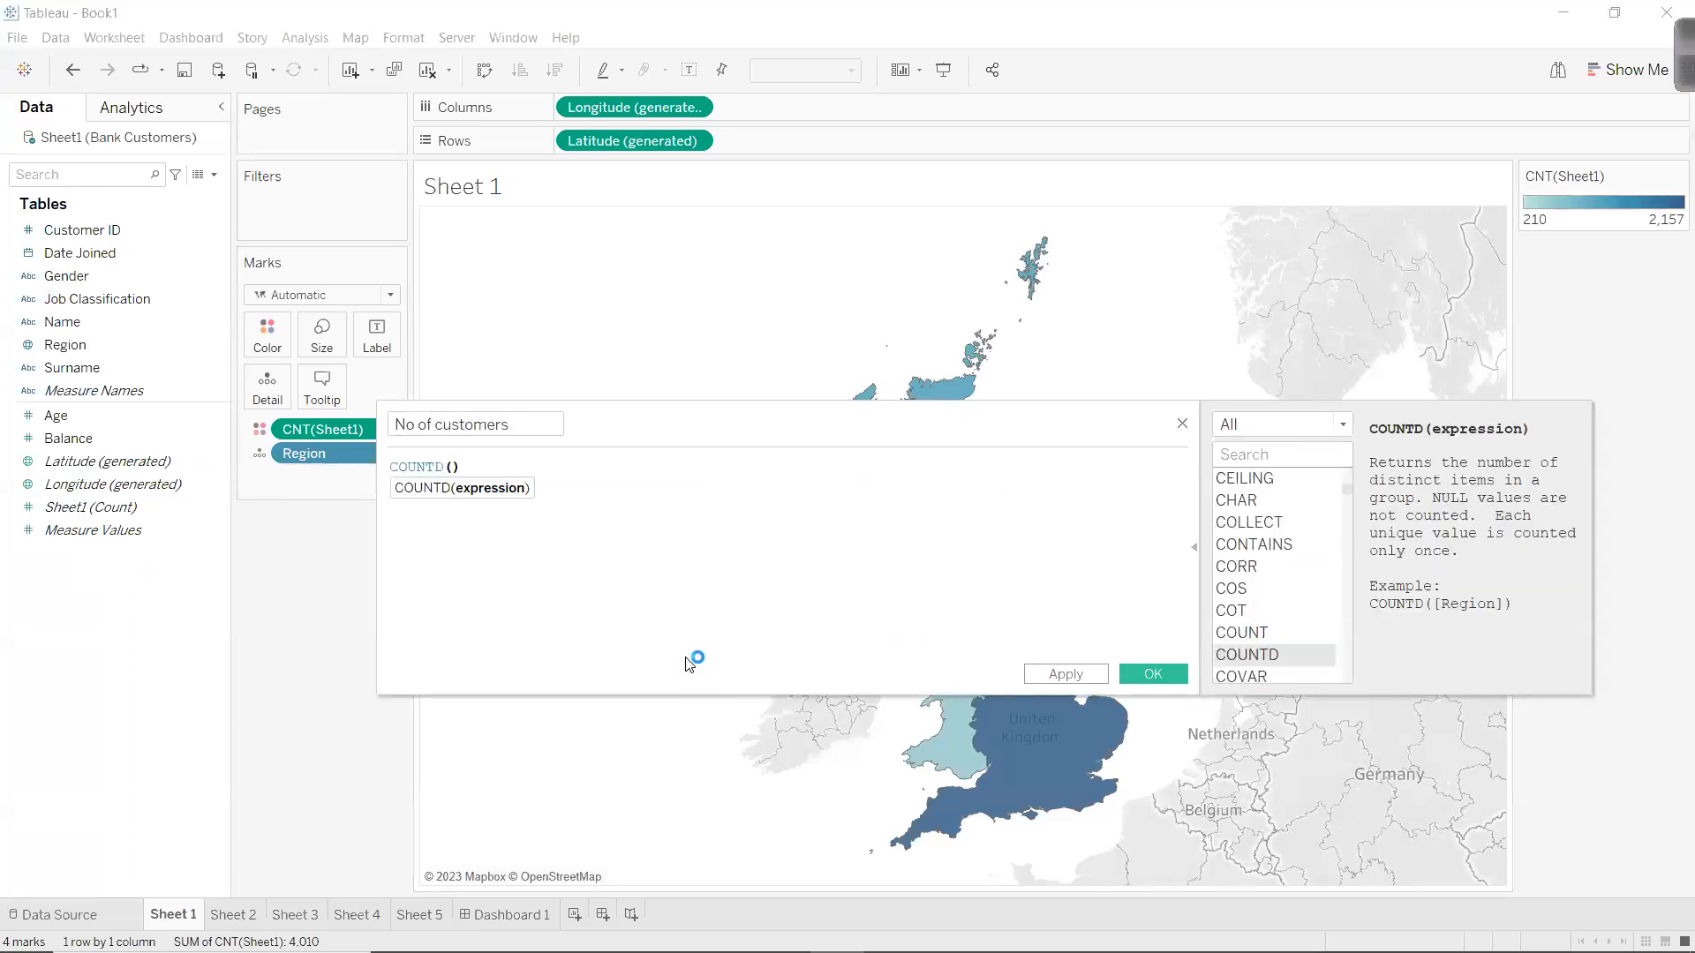
pyautogui.write('cust')
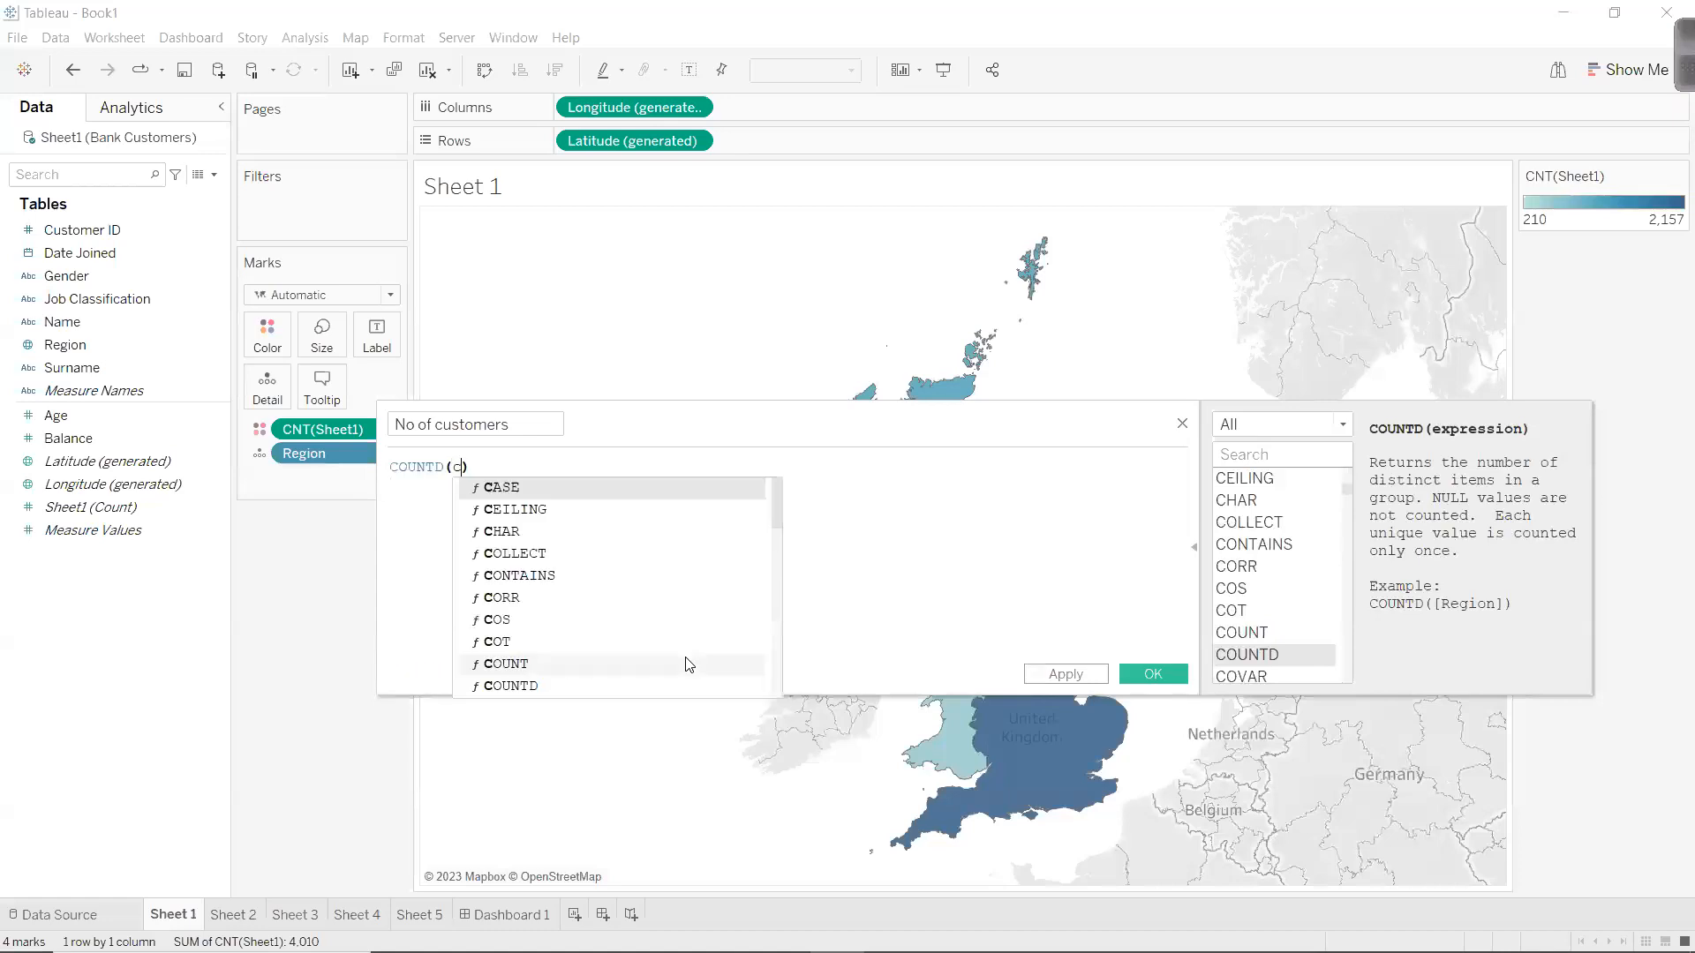
pyautogui.press('Return')
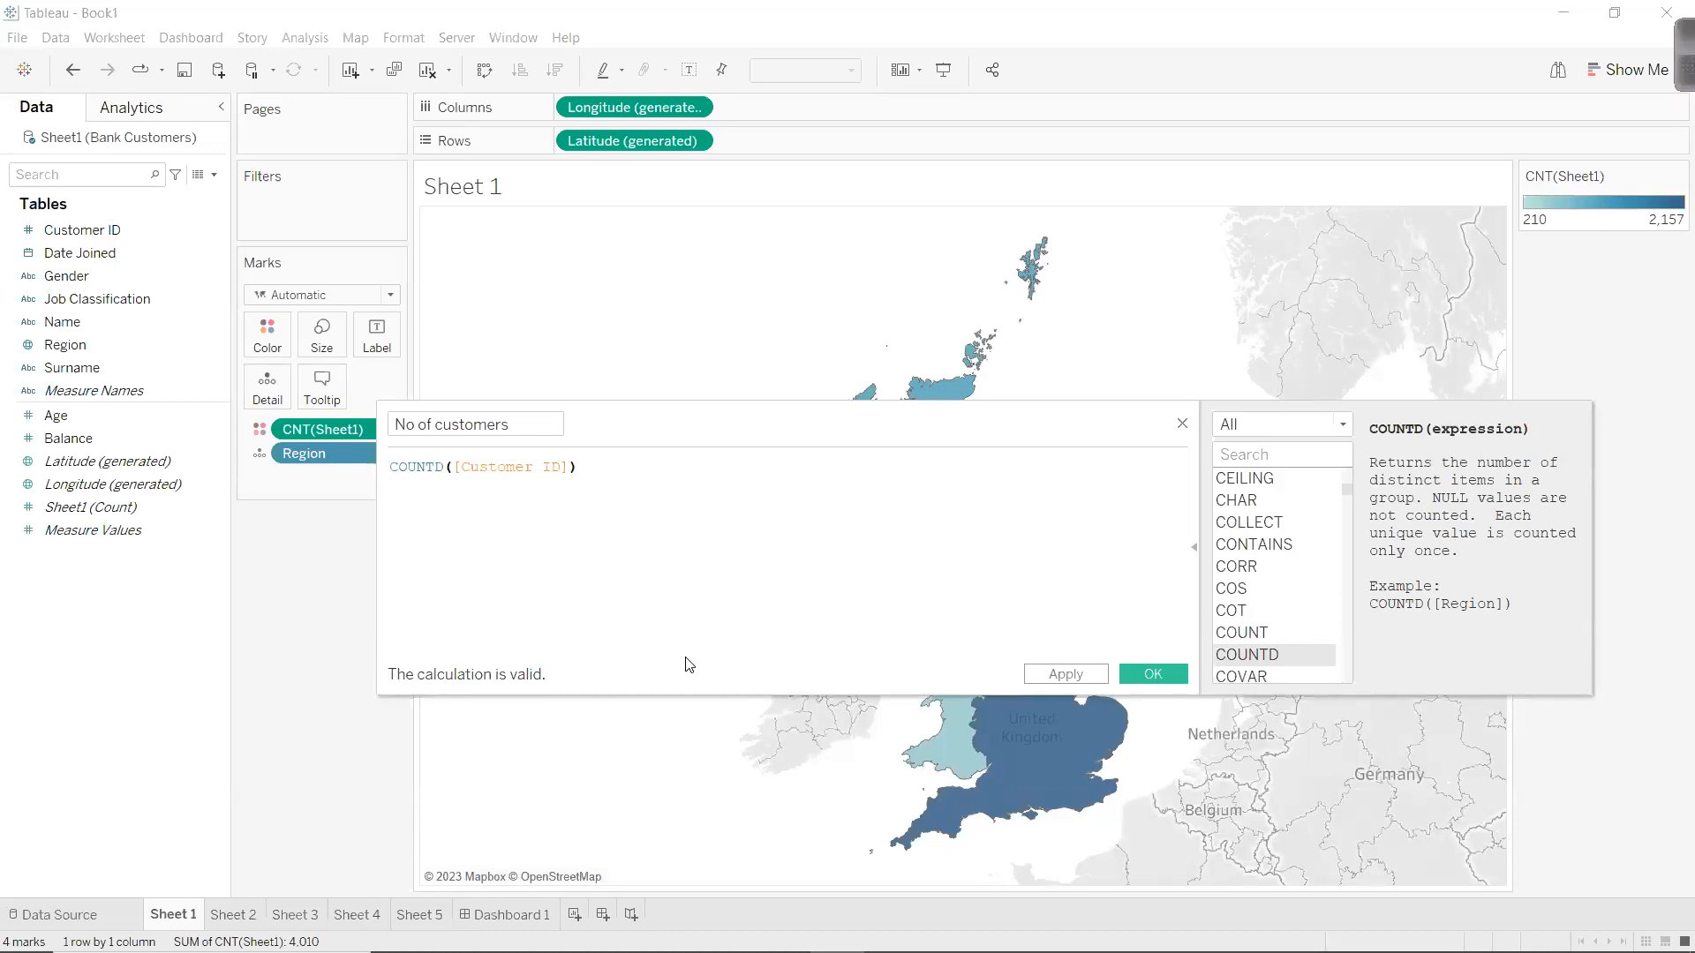
pyautogui.click(1148, 676)
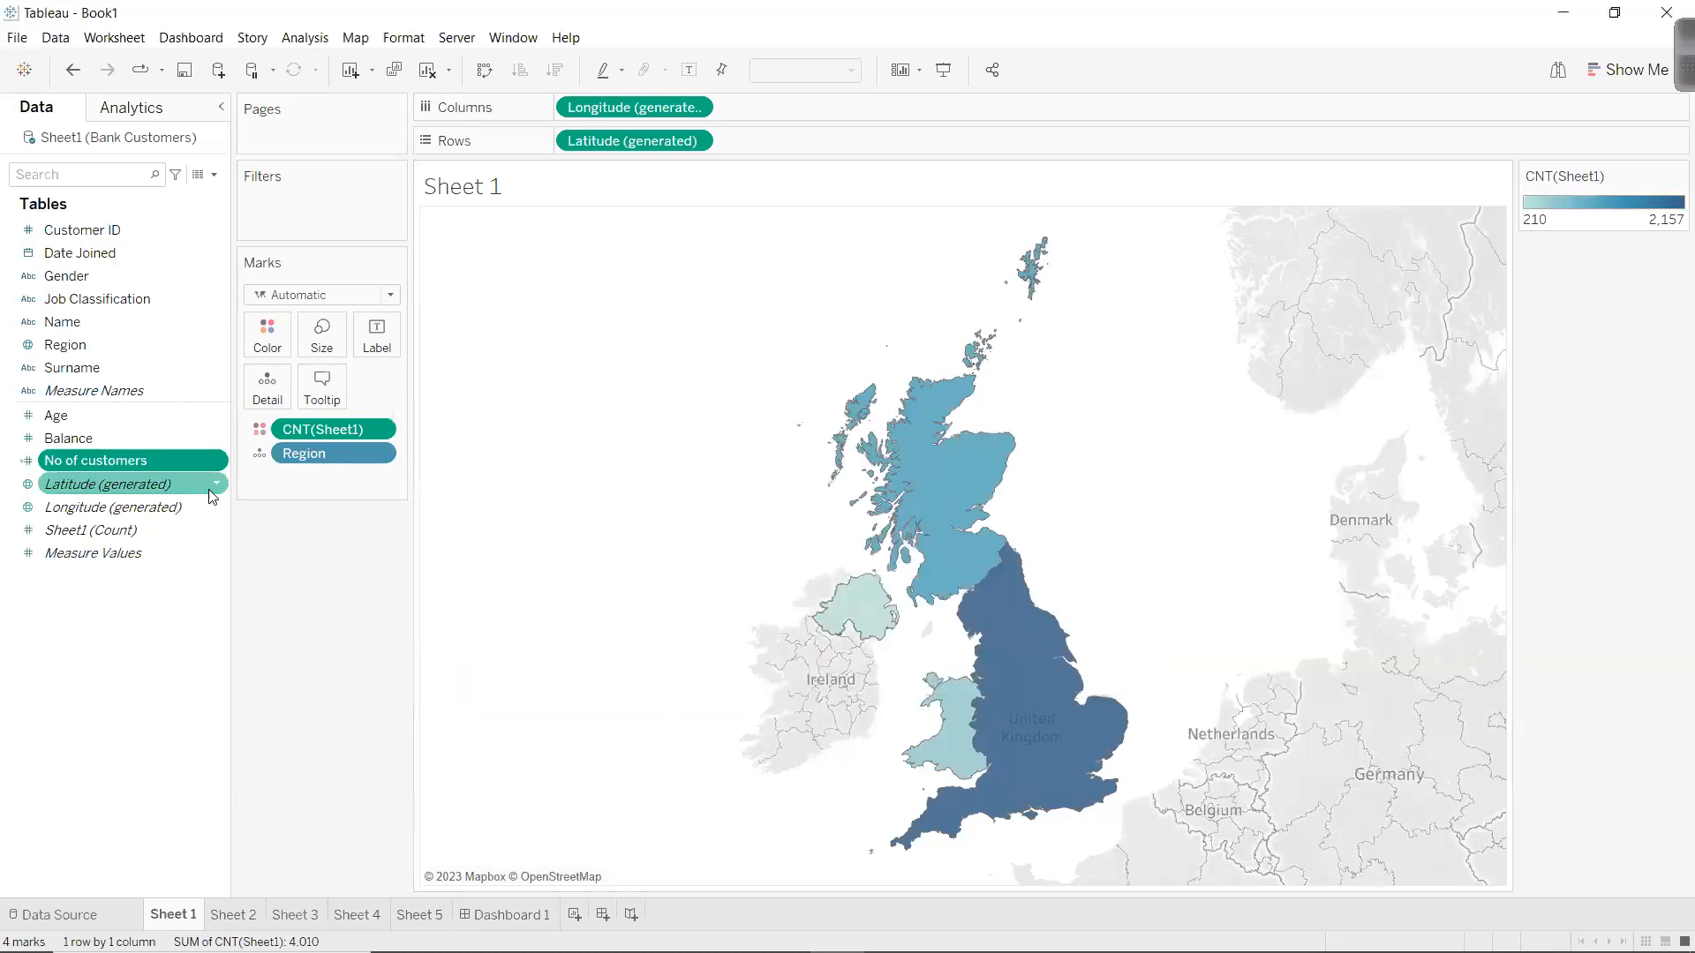
# Label the map regions with both Sheet1 (Count) and No of customers.
pyautogui.moveTo(85, 530); pyautogui.dragTo(362, 323)
pyautogui.moveTo(106, 460); pyautogui.dragTo(362, 321)
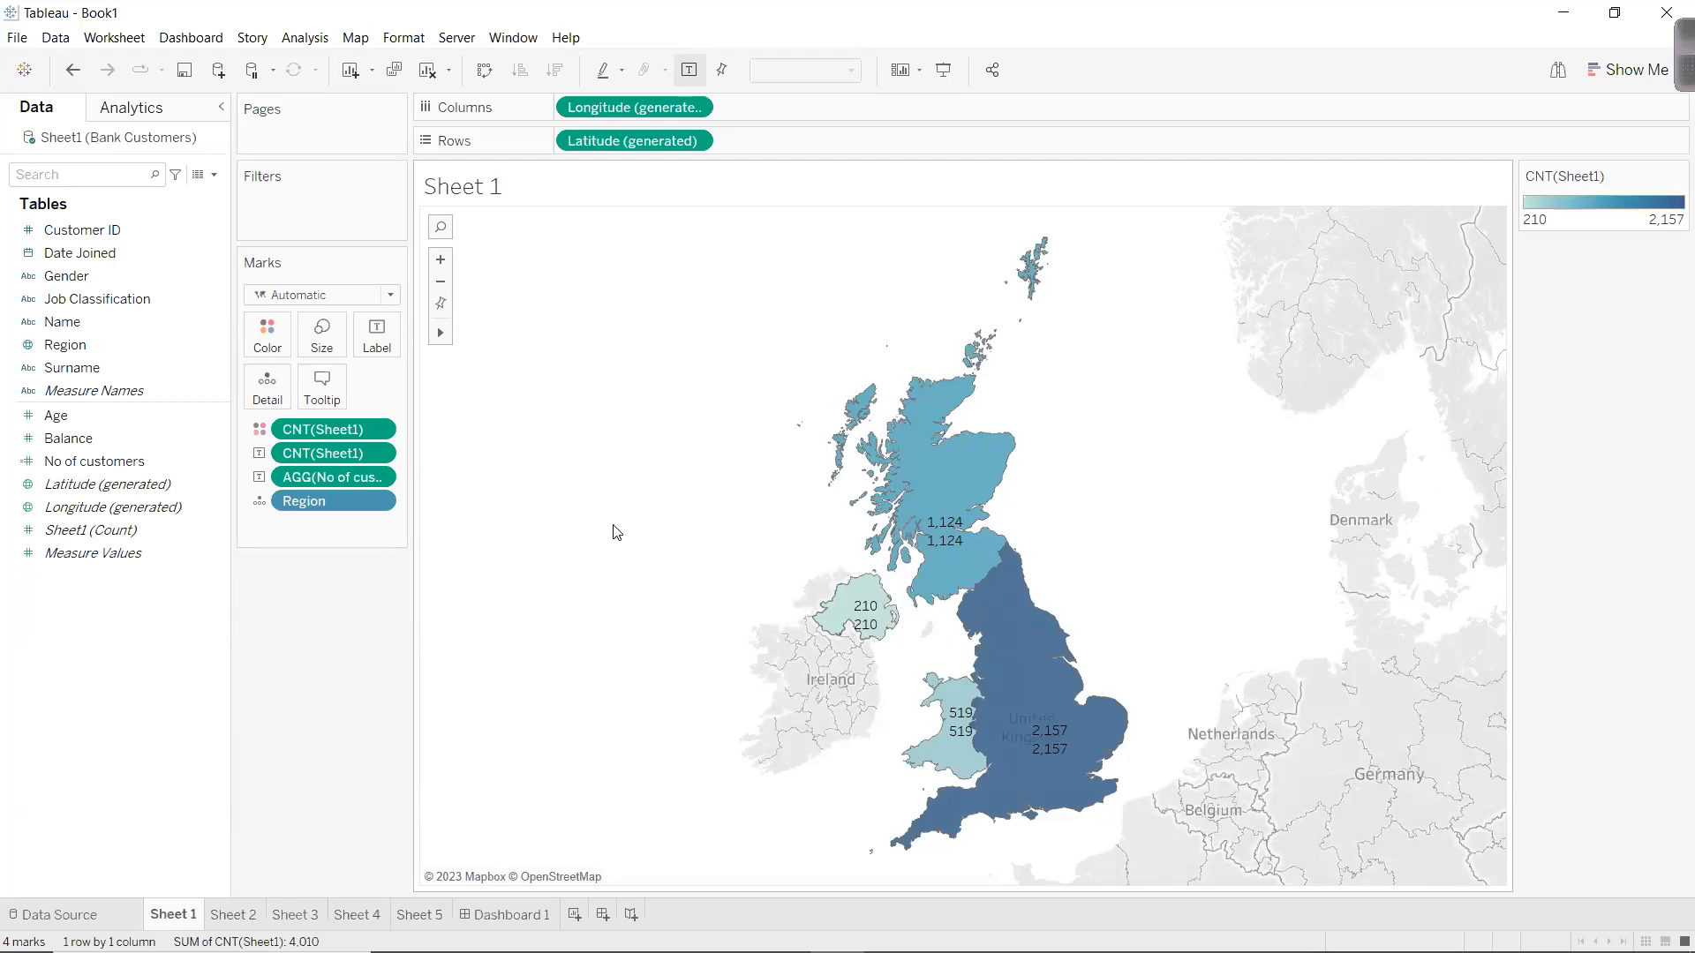
# Examine the formula of the No of customers calculated field.
pyautogui.rightClick(89, 459)
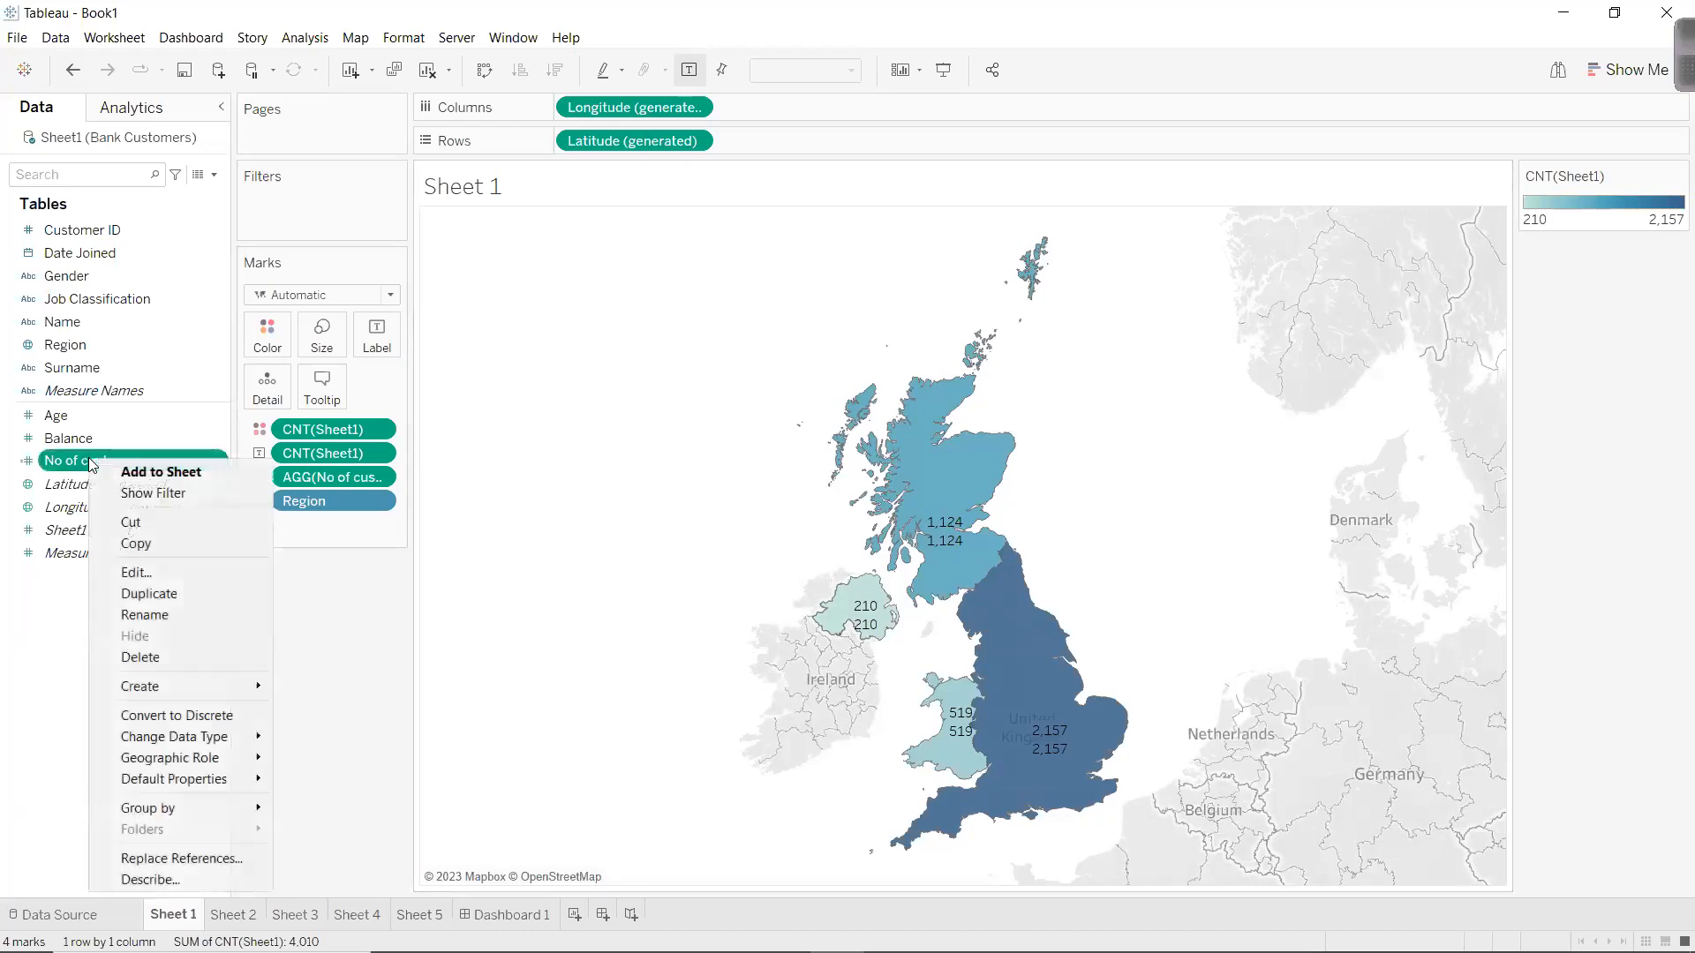
pyautogui.click(146, 574)
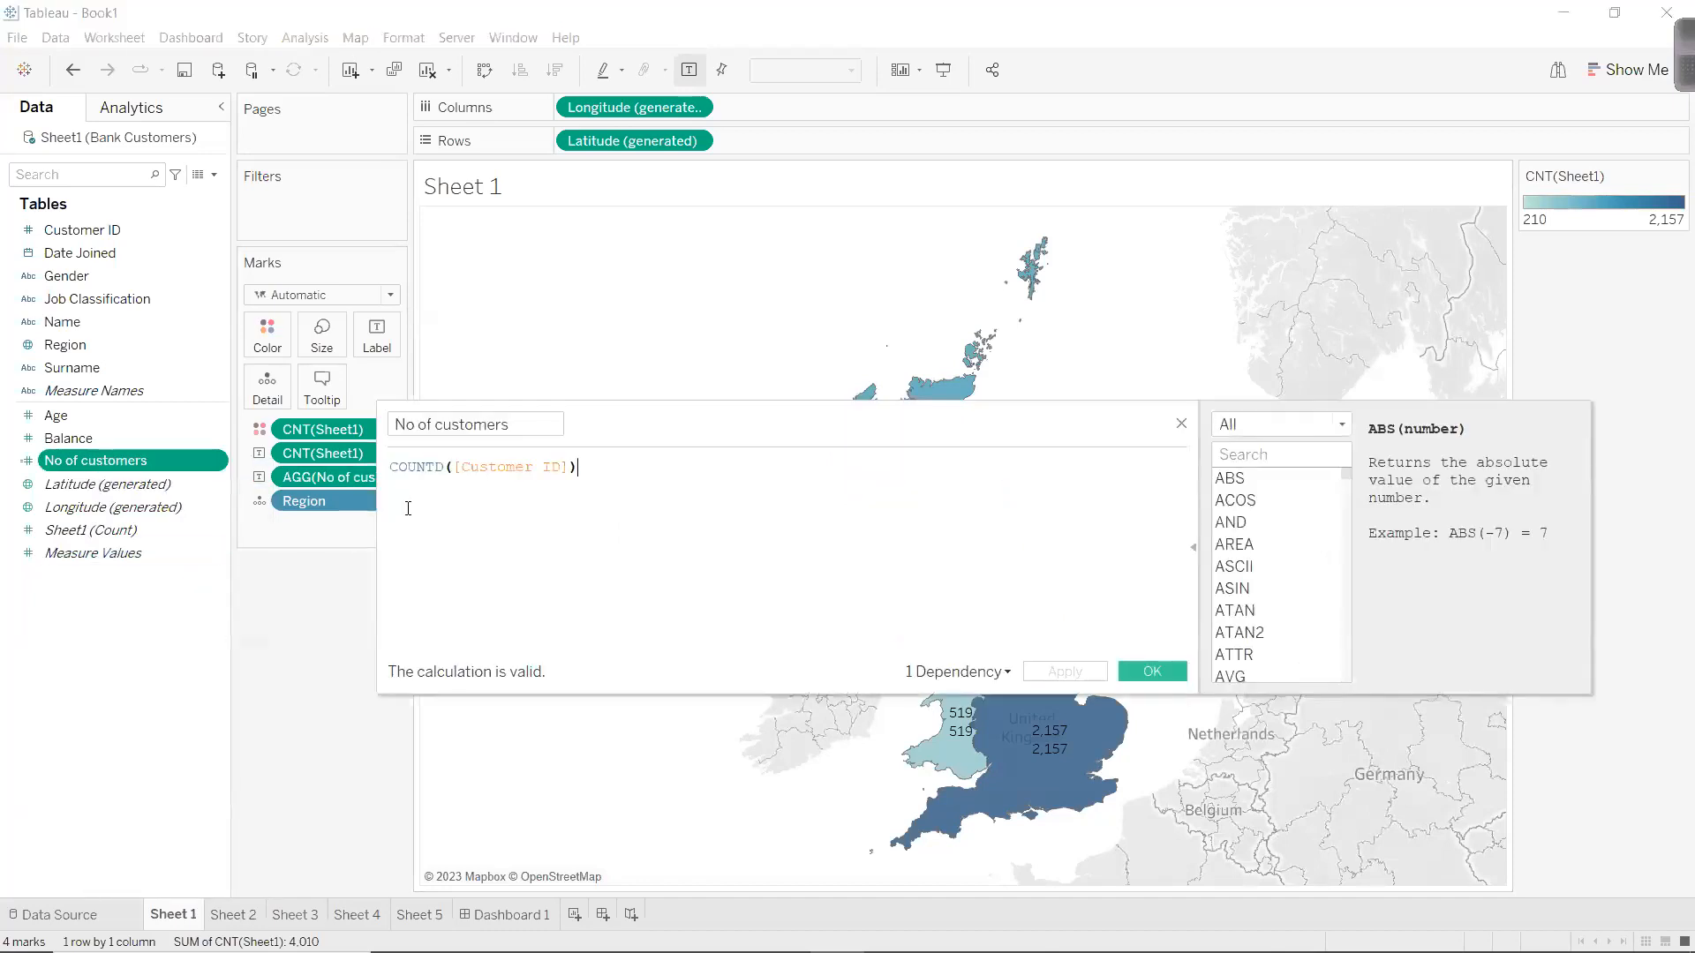
pyautogui.click(1152, 671)
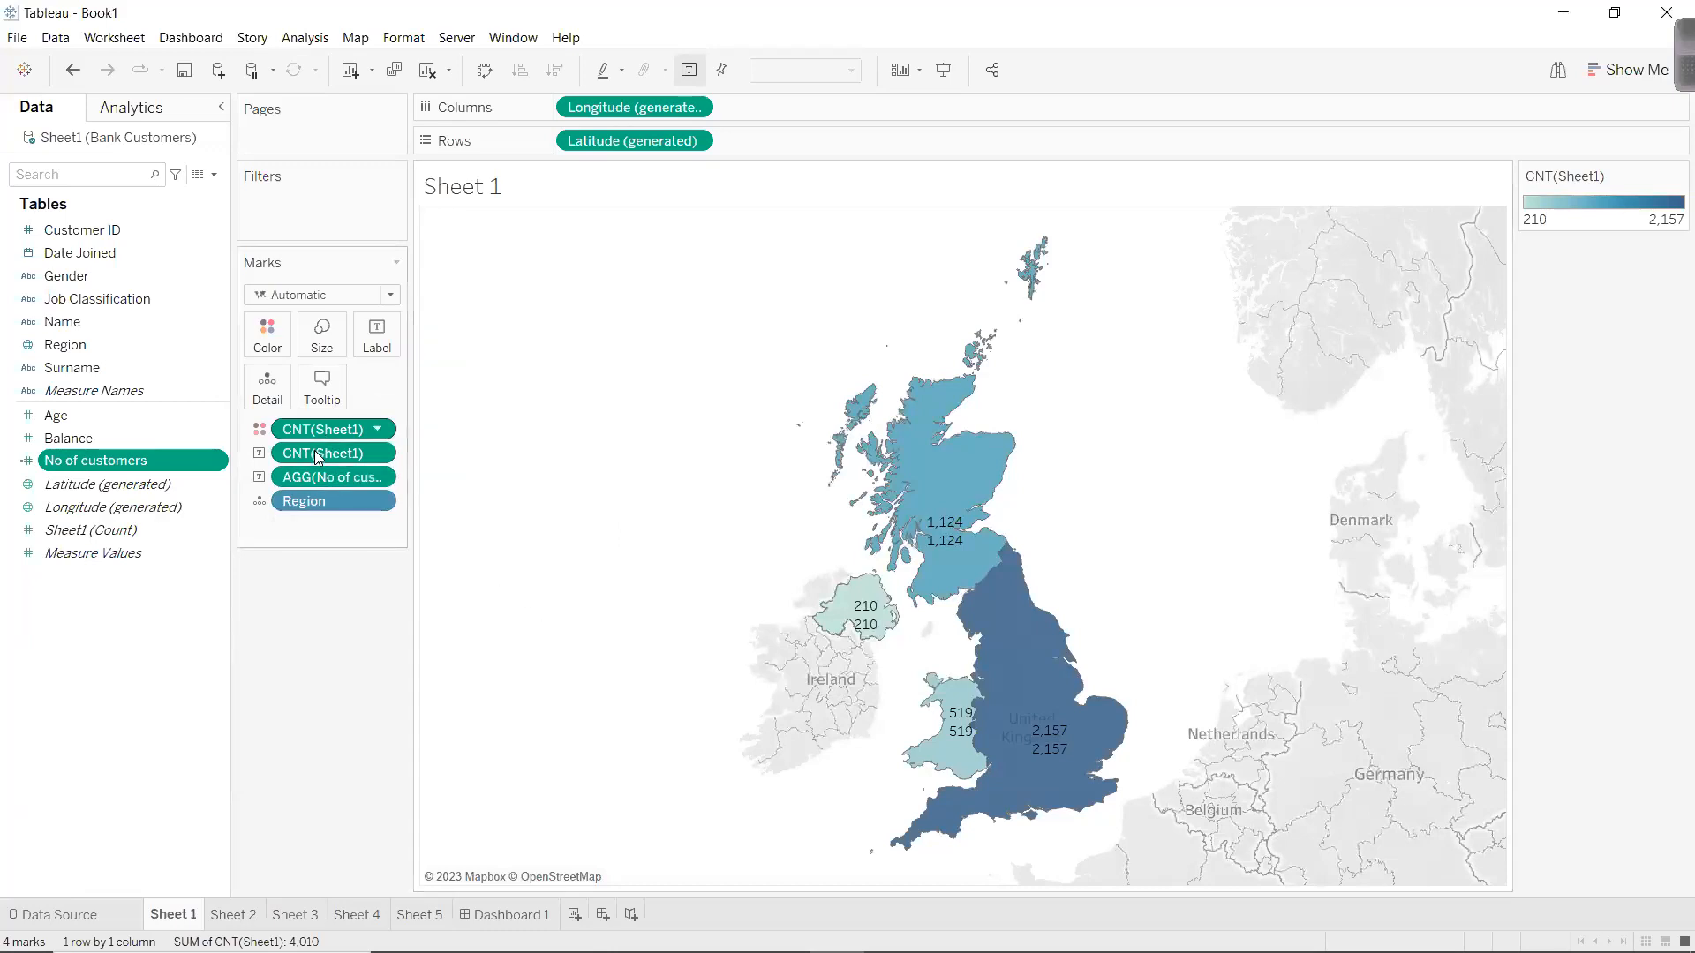
# Remove No of customers from the map labels and delete that calculated field from the data source.
pyautogui.moveTo(317, 476); pyautogui.dragTo(117, 485)
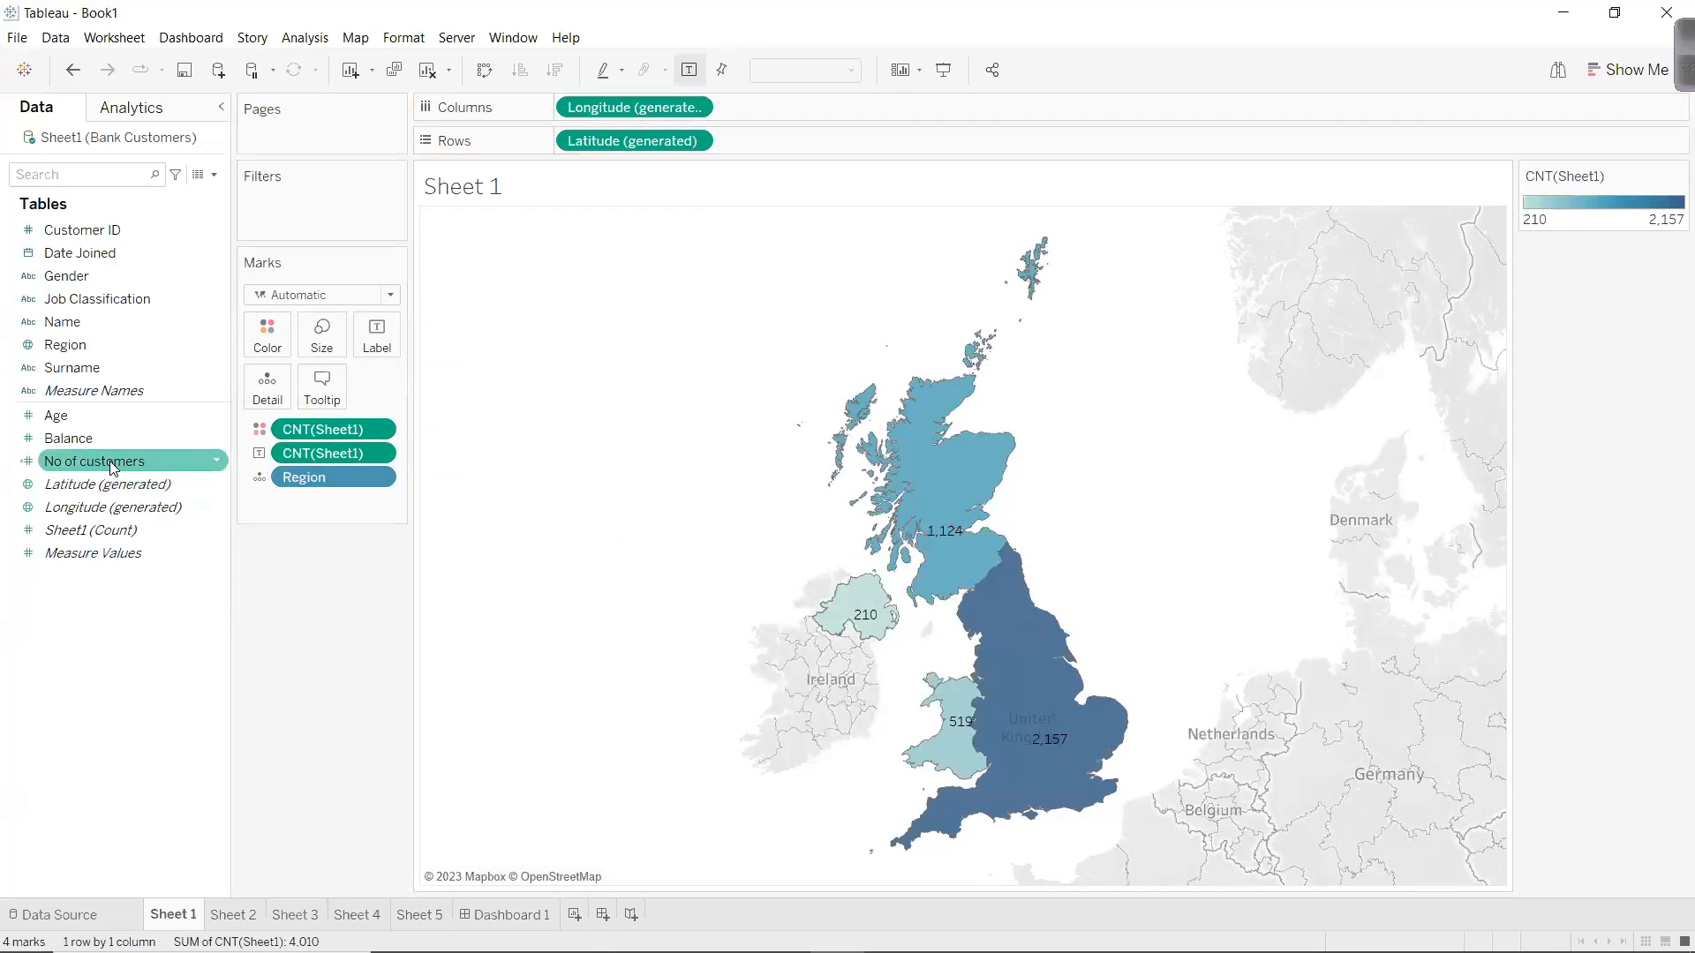
pyautogui.rightClick(113, 464)
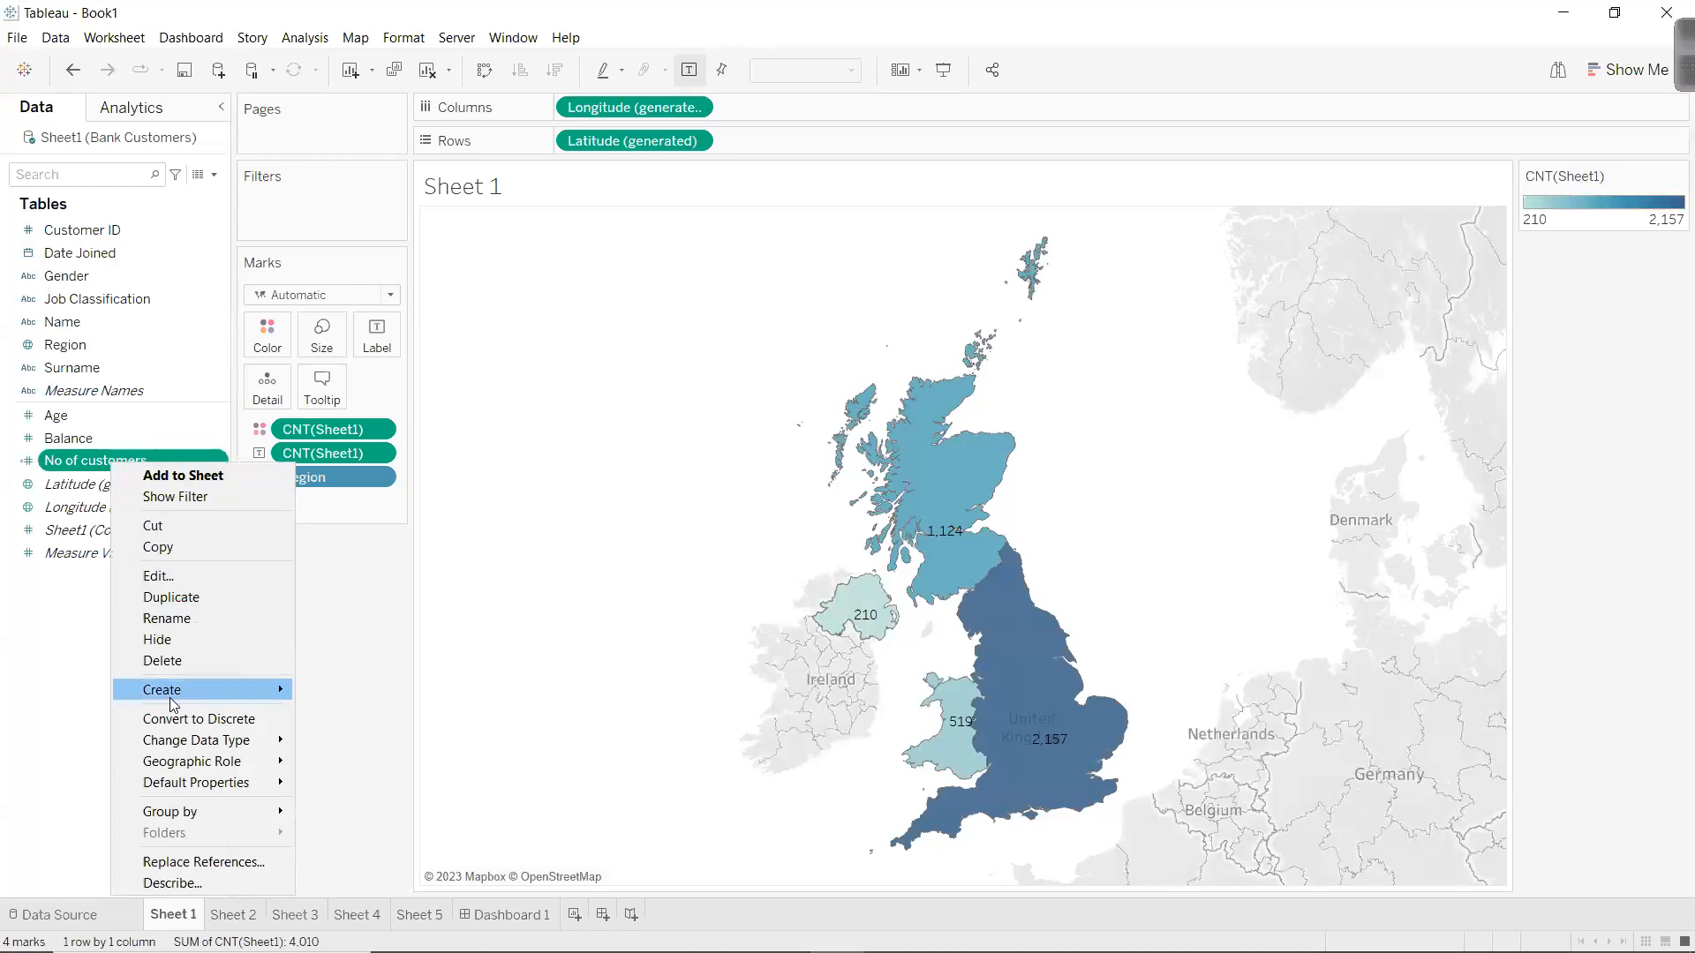
pyautogui.click(171, 667)
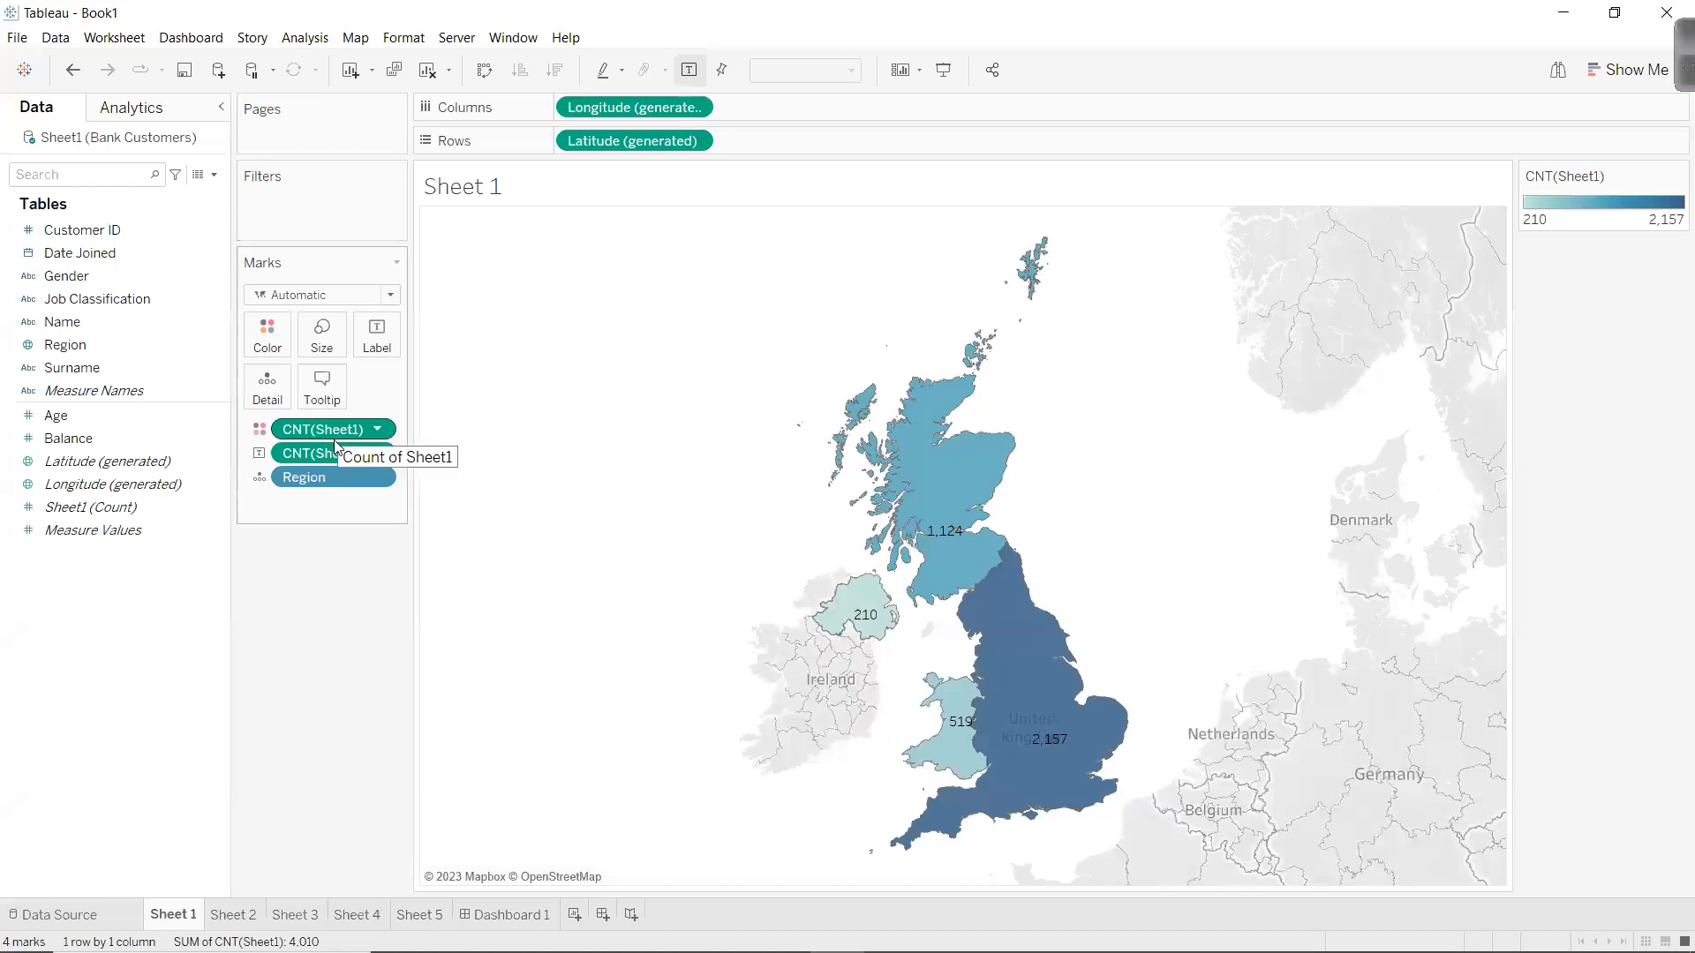
# Add the Region name to the map labels alongside the count.
pyautogui.moveTo(65, 344); pyautogui.dragTo(376, 345)
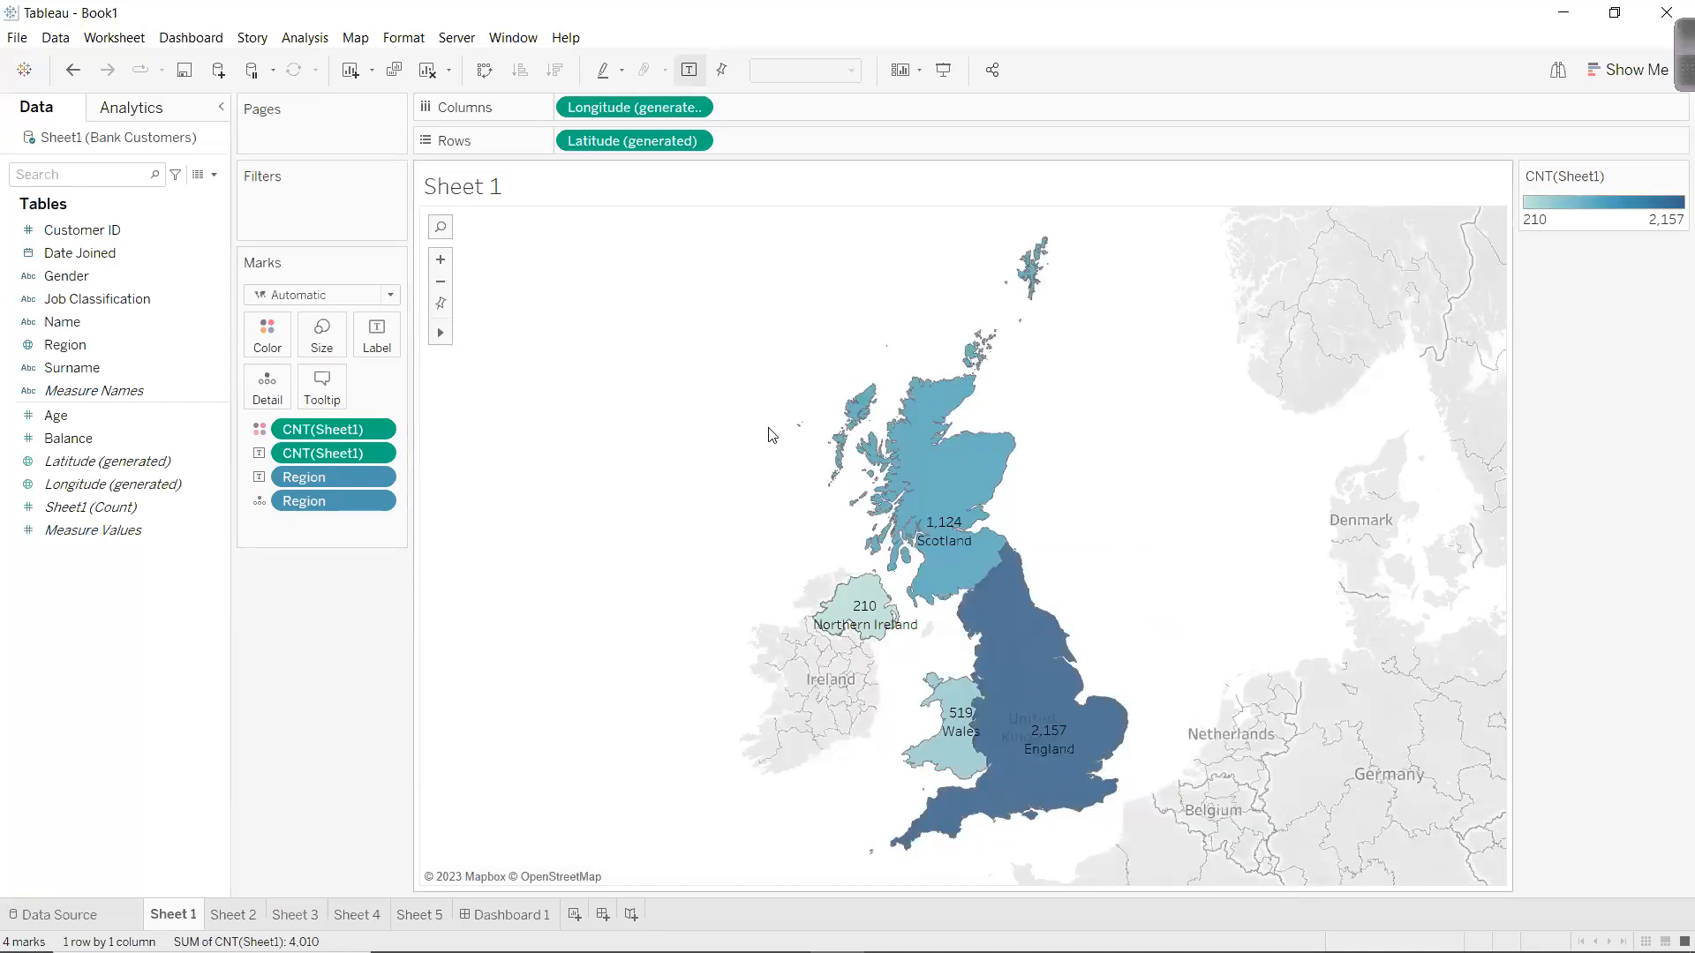
# Open the map's background layer settings, try a 100% washout and return it to 0%.
pyautogui.click(357, 42)
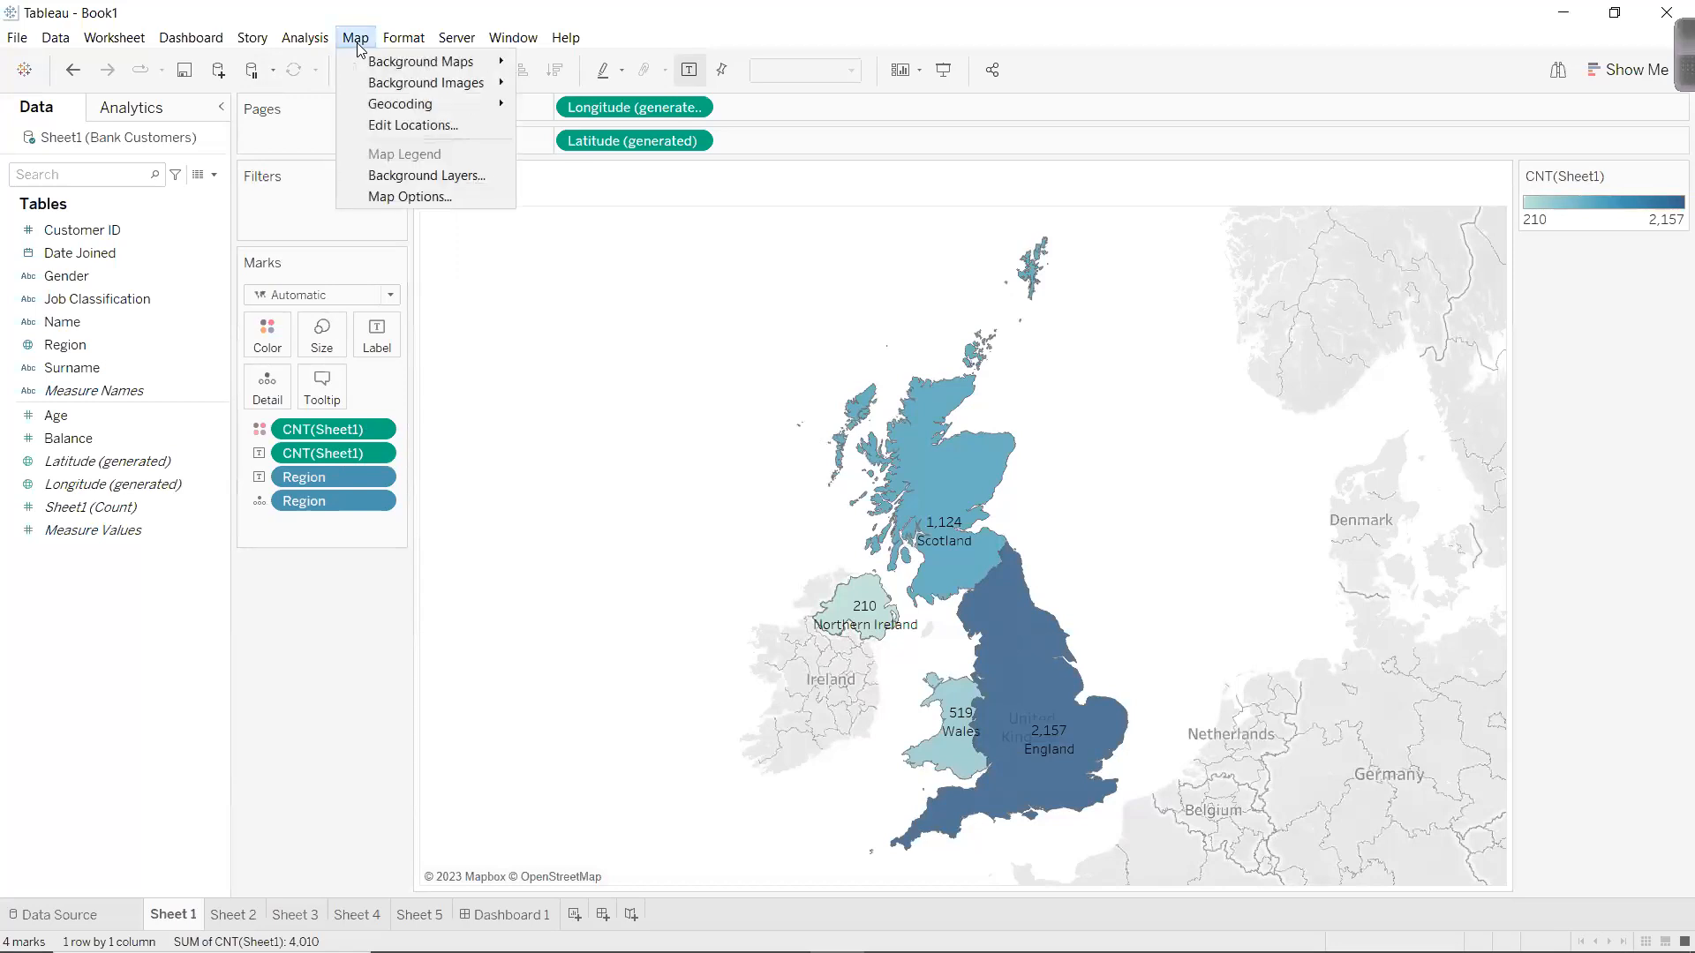
pyautogui.click(390, 181)
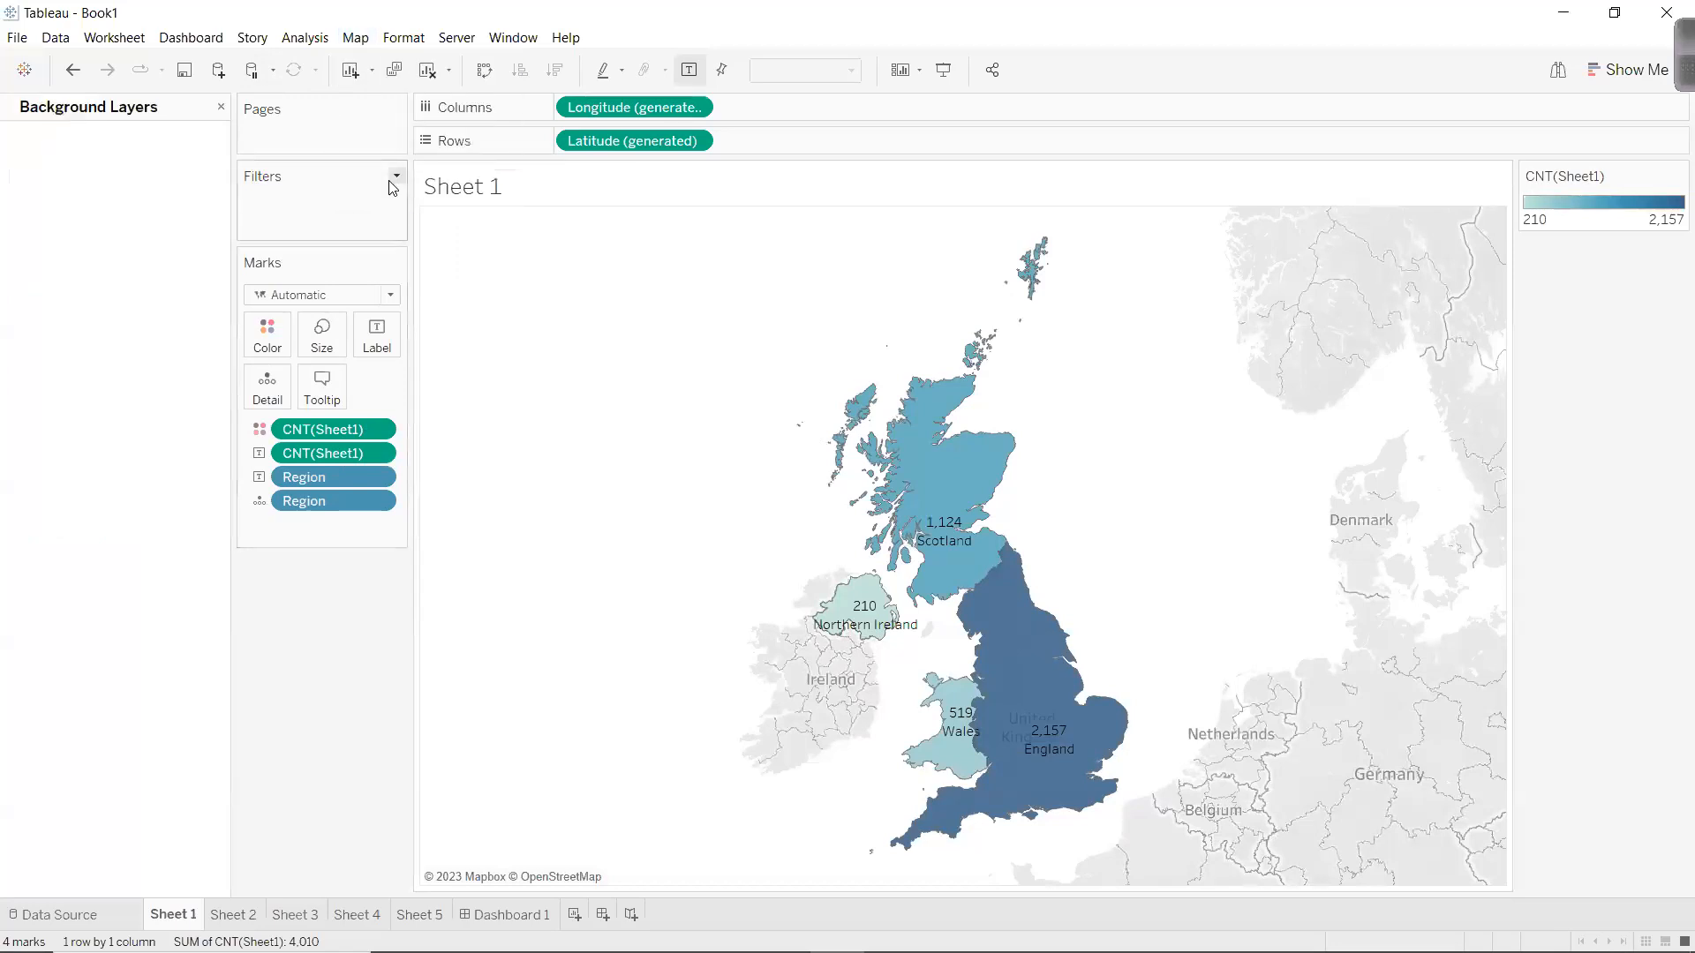
pyautogui.moveTo(36, 276); pyautogui.dragTo(165, 275)
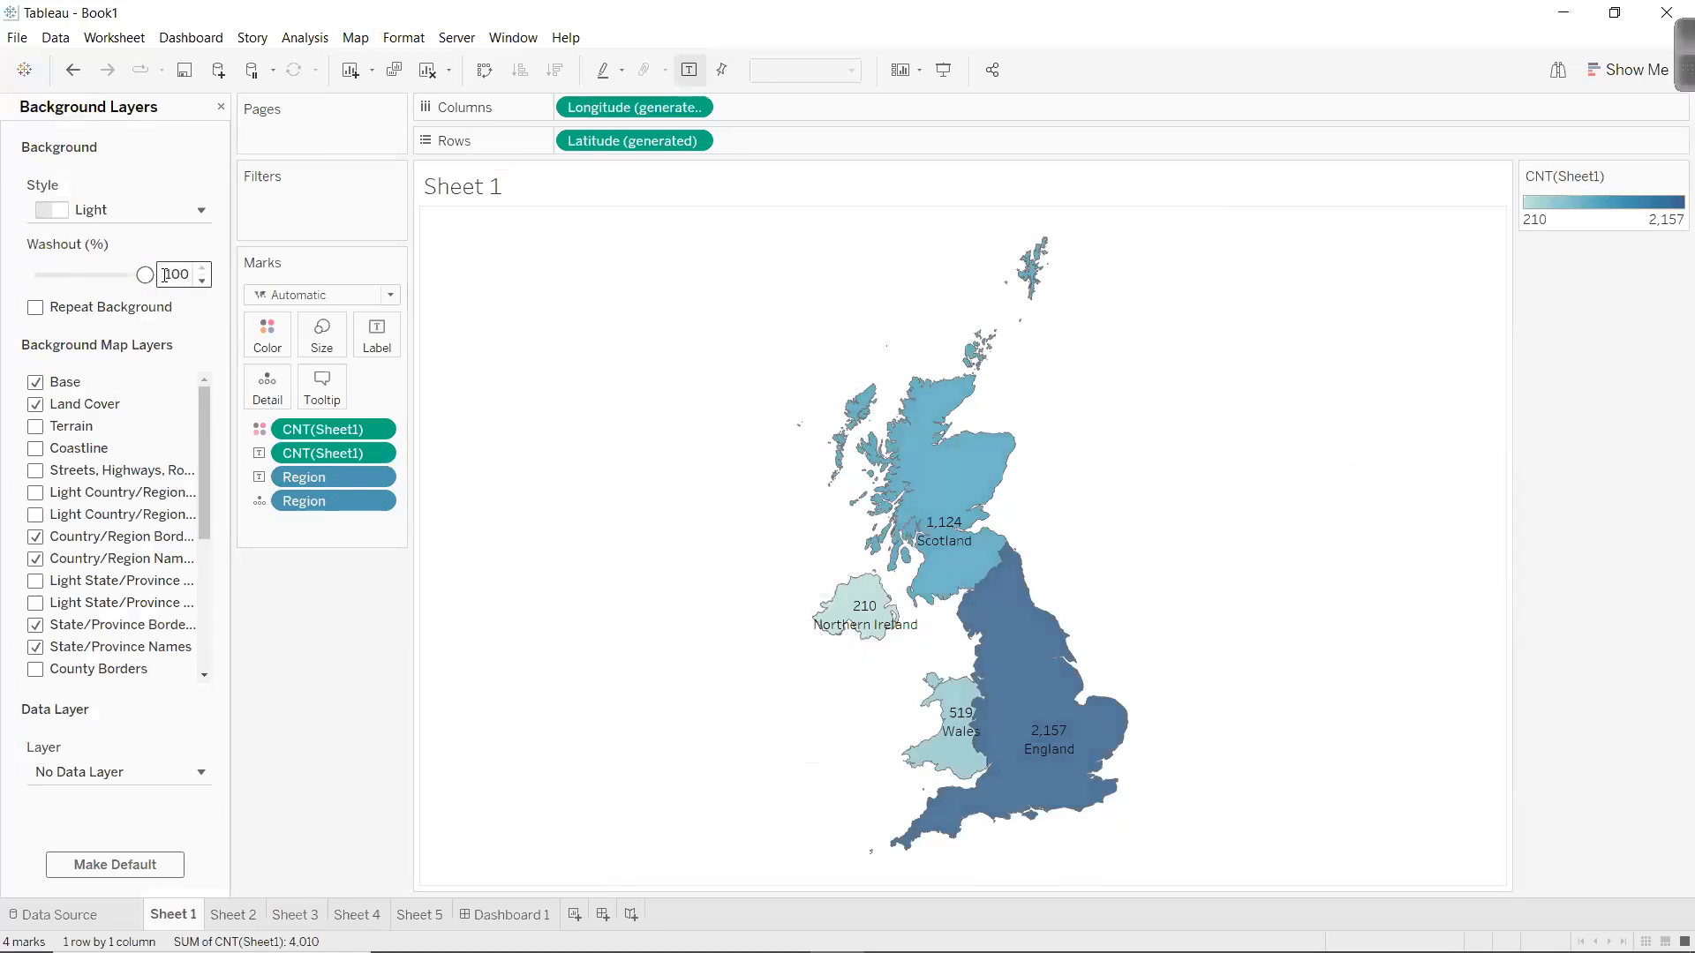
pyautogui.moveTo(144, 275); pyautogui.dragTo(39, 264)
# Try the Normal, Dark, Streets, Outdoors and Satellite background styles on the region map.
pyautogui.click(86, 212)
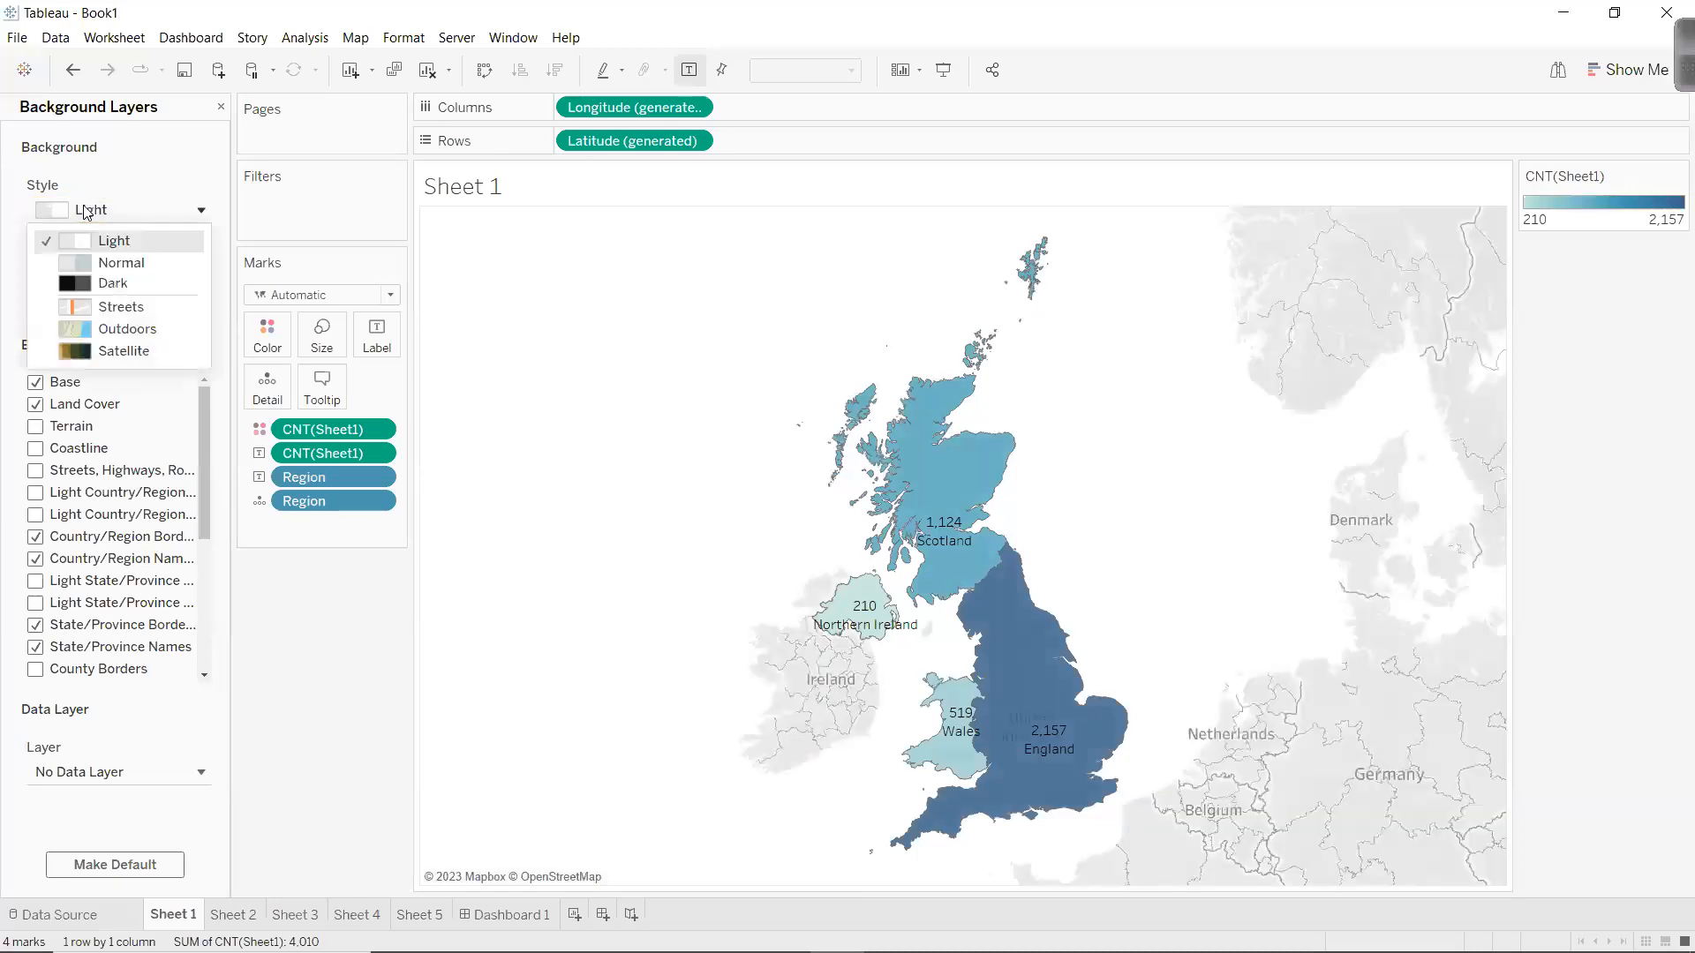
pyautogui.click(98, 261)
pyautogui.click(129, 209)
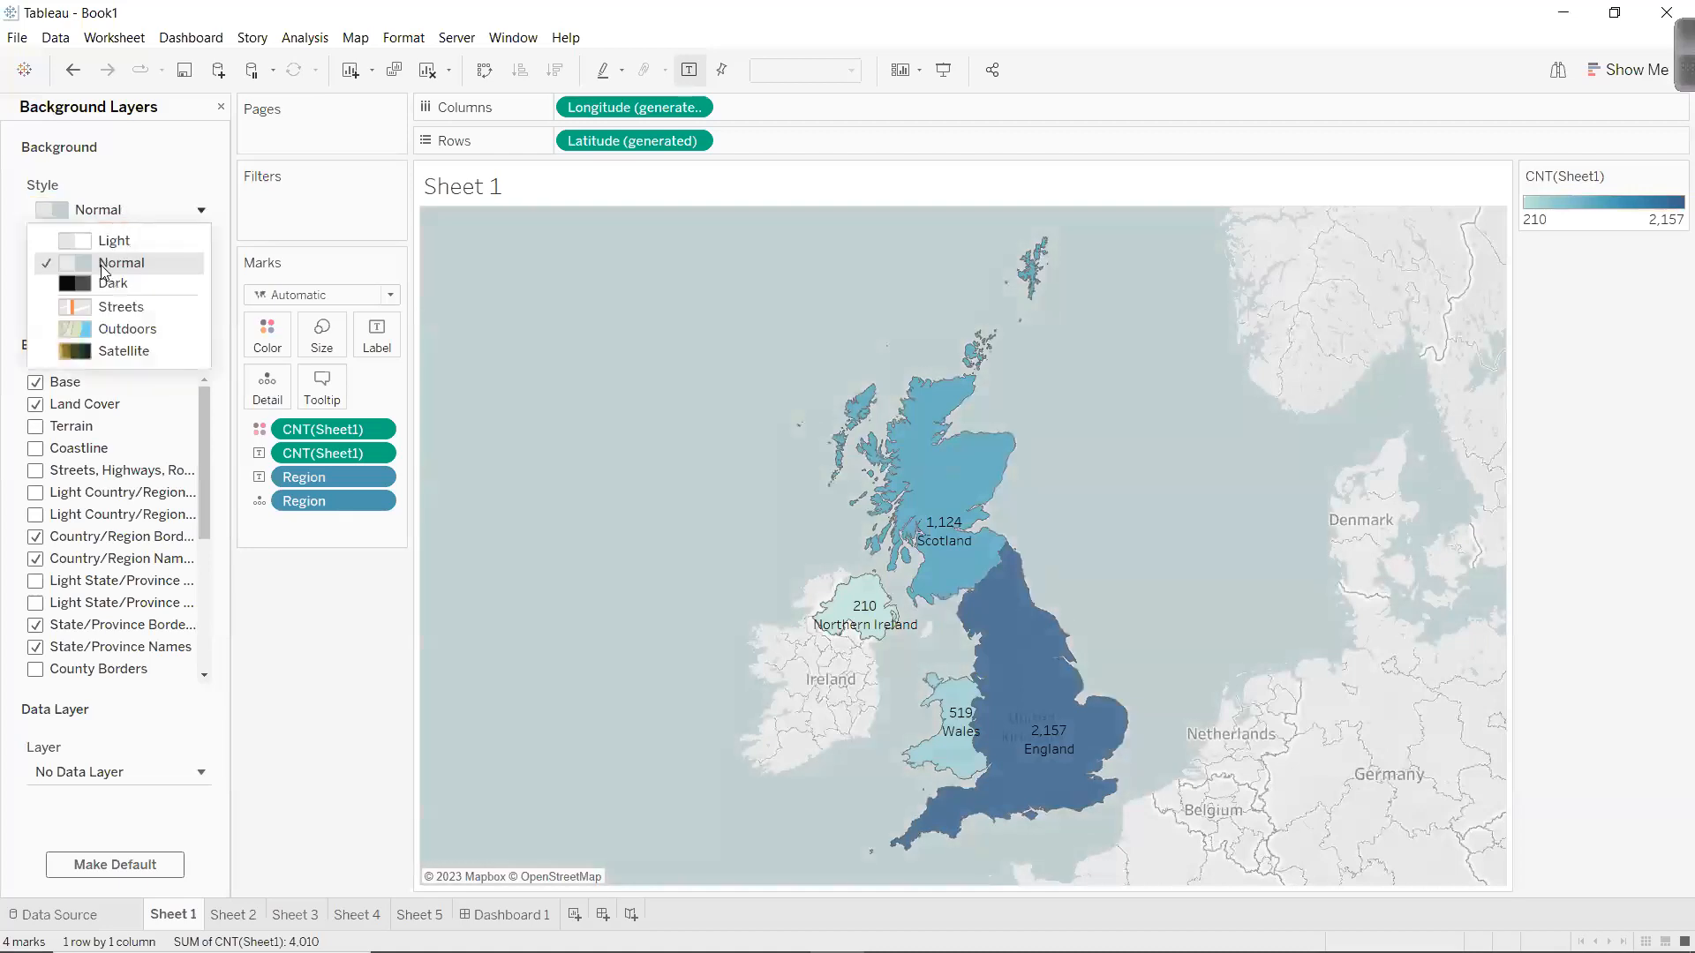
pyautogui.click(102, 281)
pyautogui.click(111, 212)
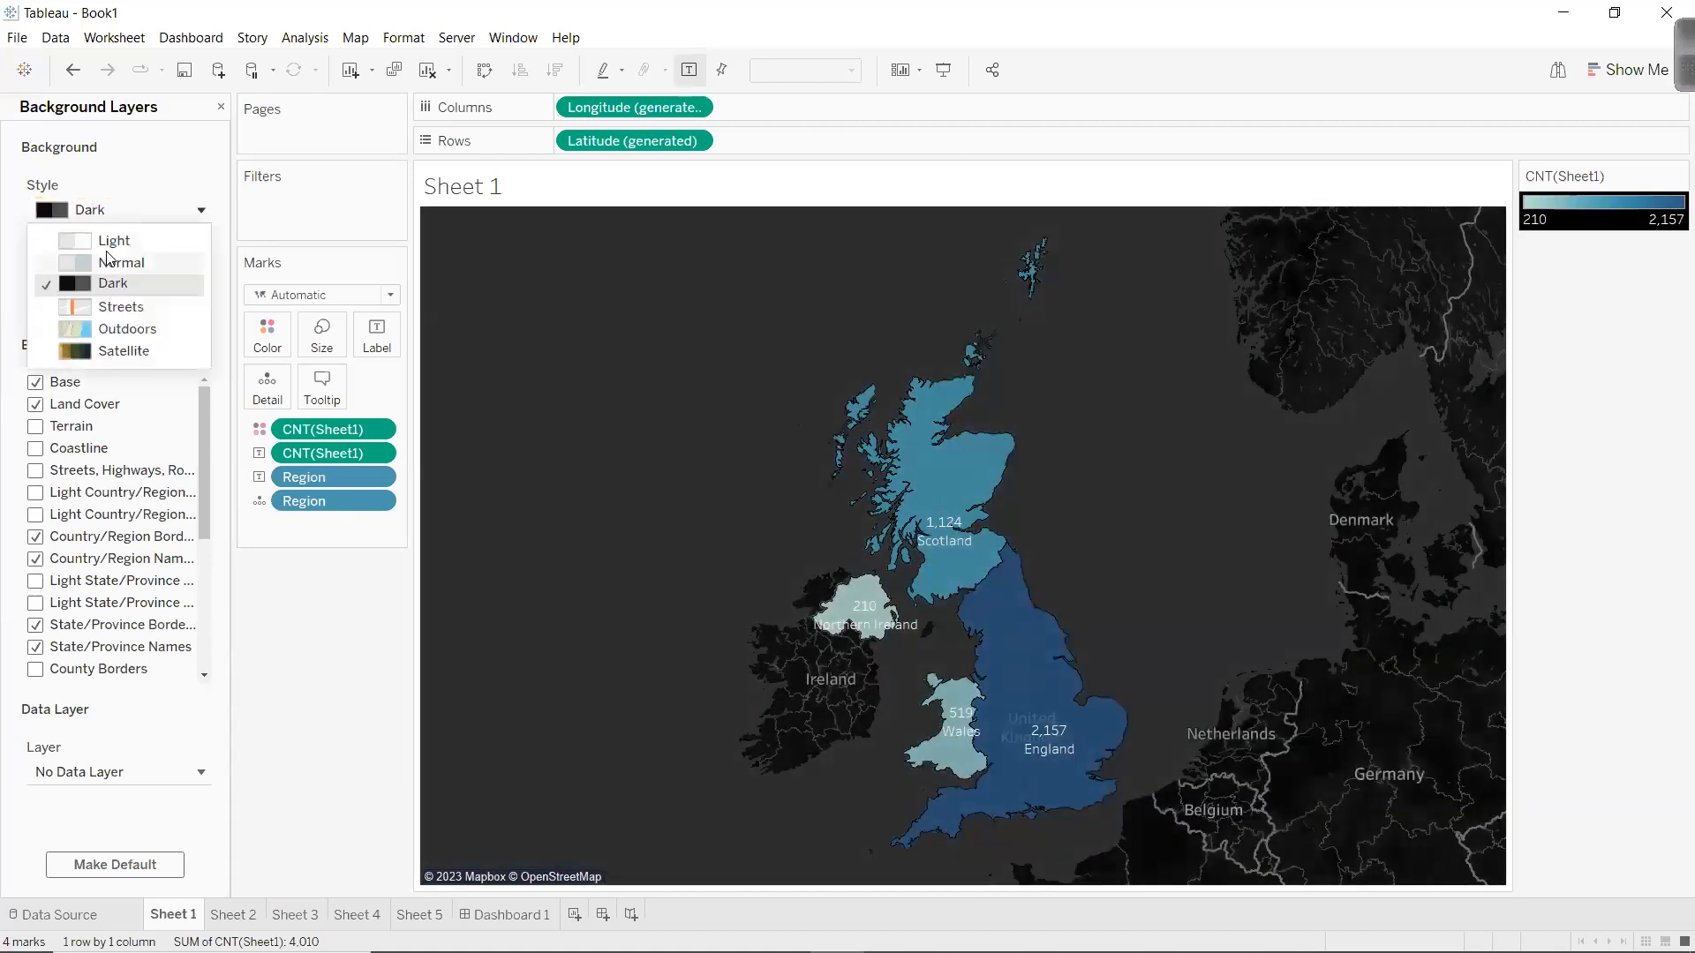
pyautogui.click(100, 295)
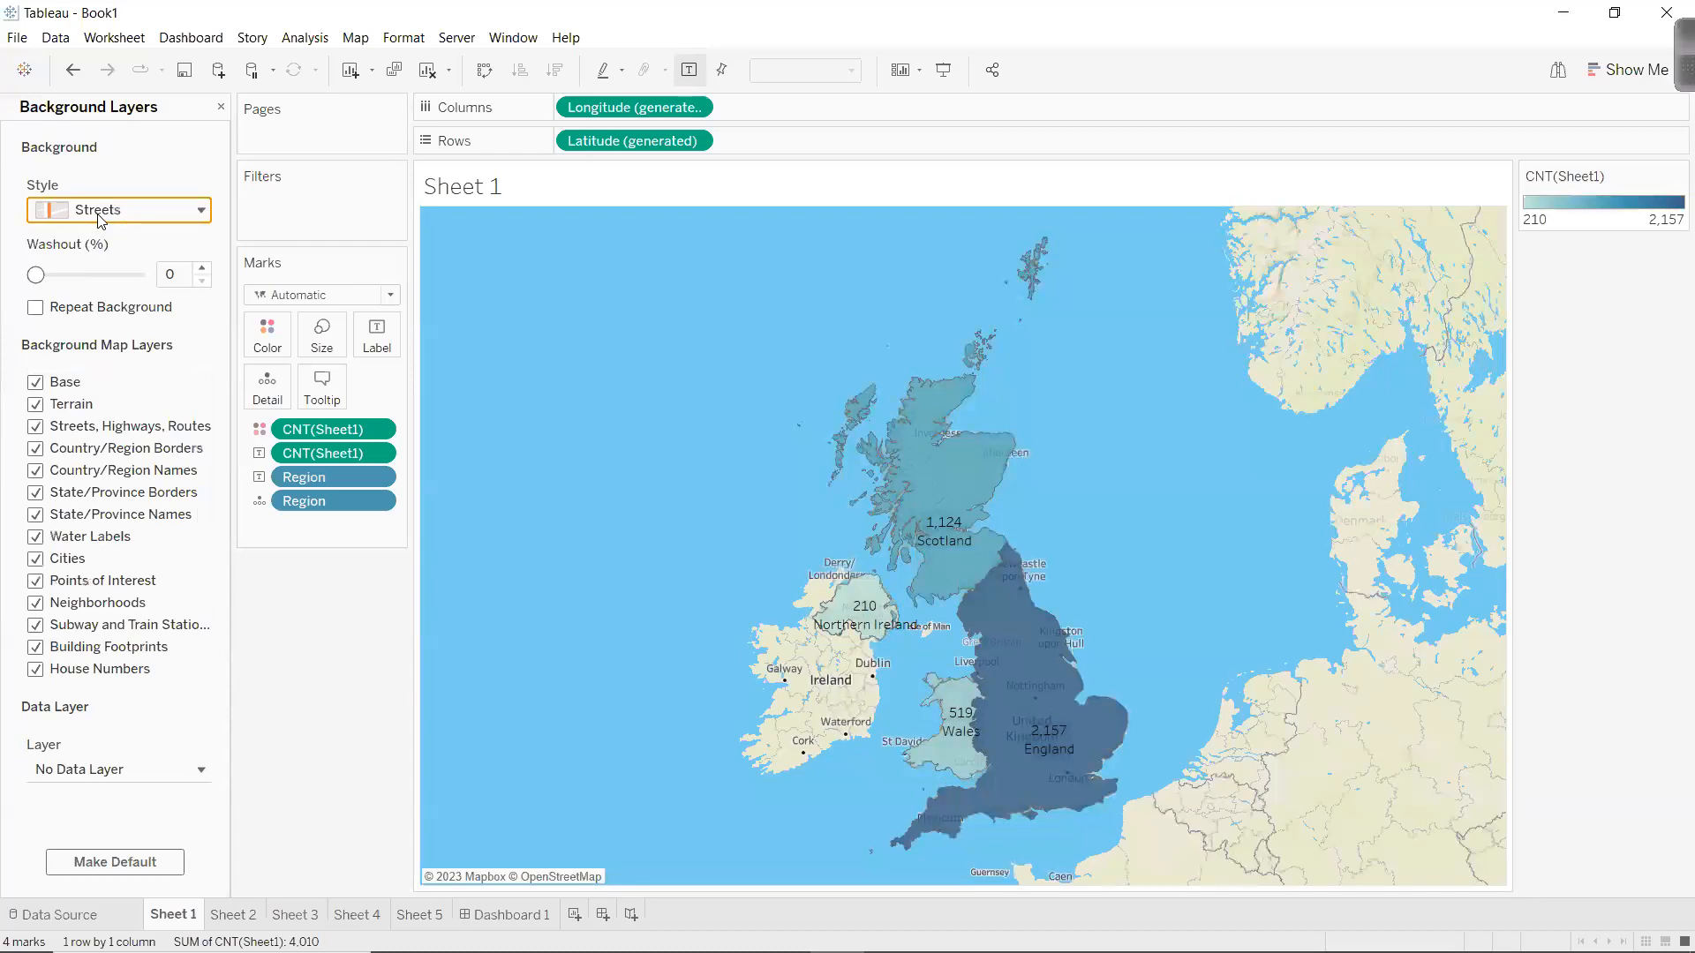
pyautogui.click(104, 212)
pyautogui.click(99, 331)
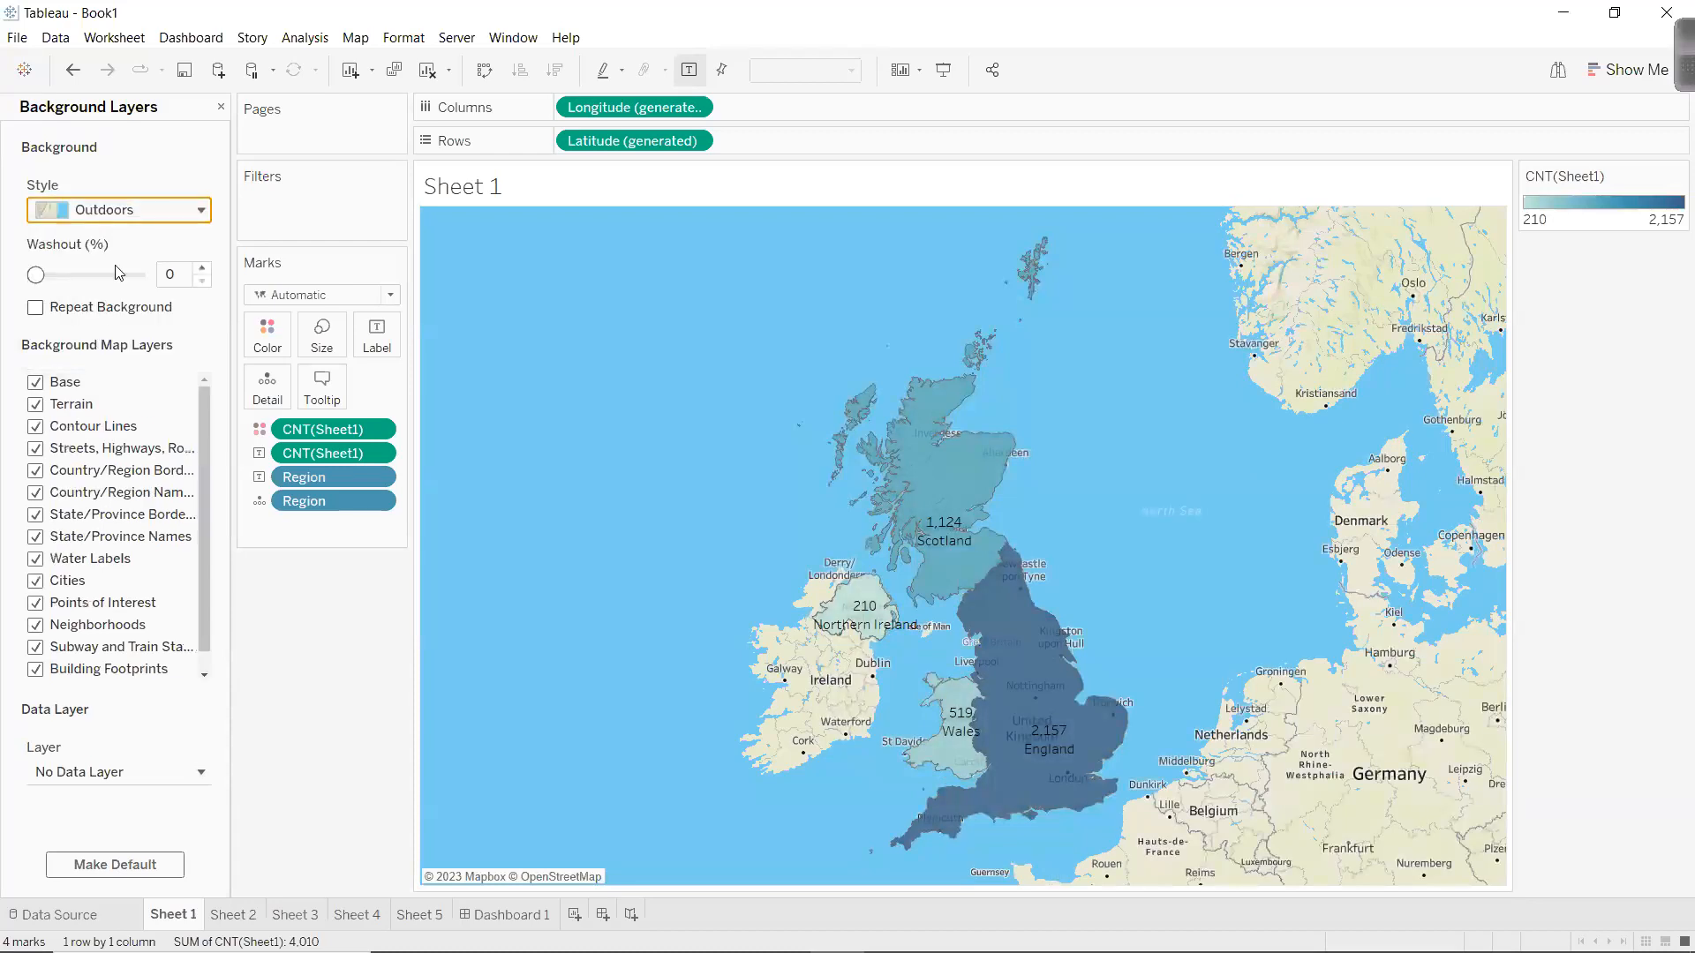
pyautogui.click(128, 212)
pyautogui.click(114, 351)
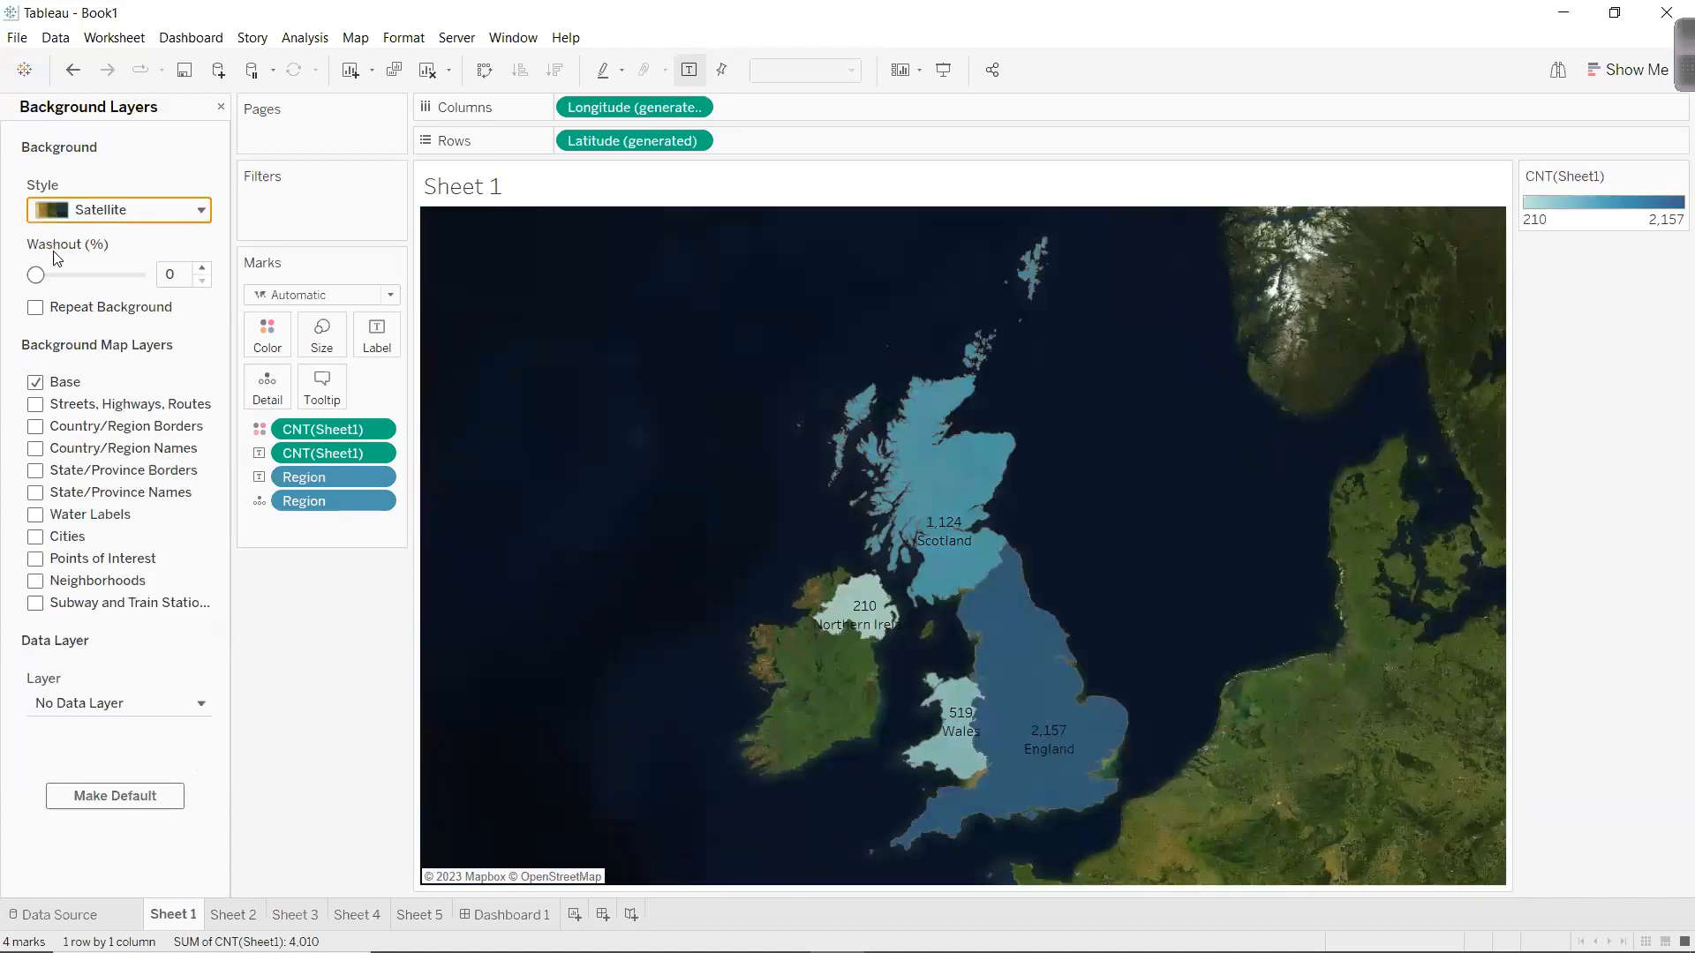
# Set the map background to 93% washout with the Light style and close the background layer settings.
pyautogui.moveTo(36, 277); pyautogui.dragTo(138, 276)
pyautogui.click(163, 208)
pyautogui.click(83, 241)
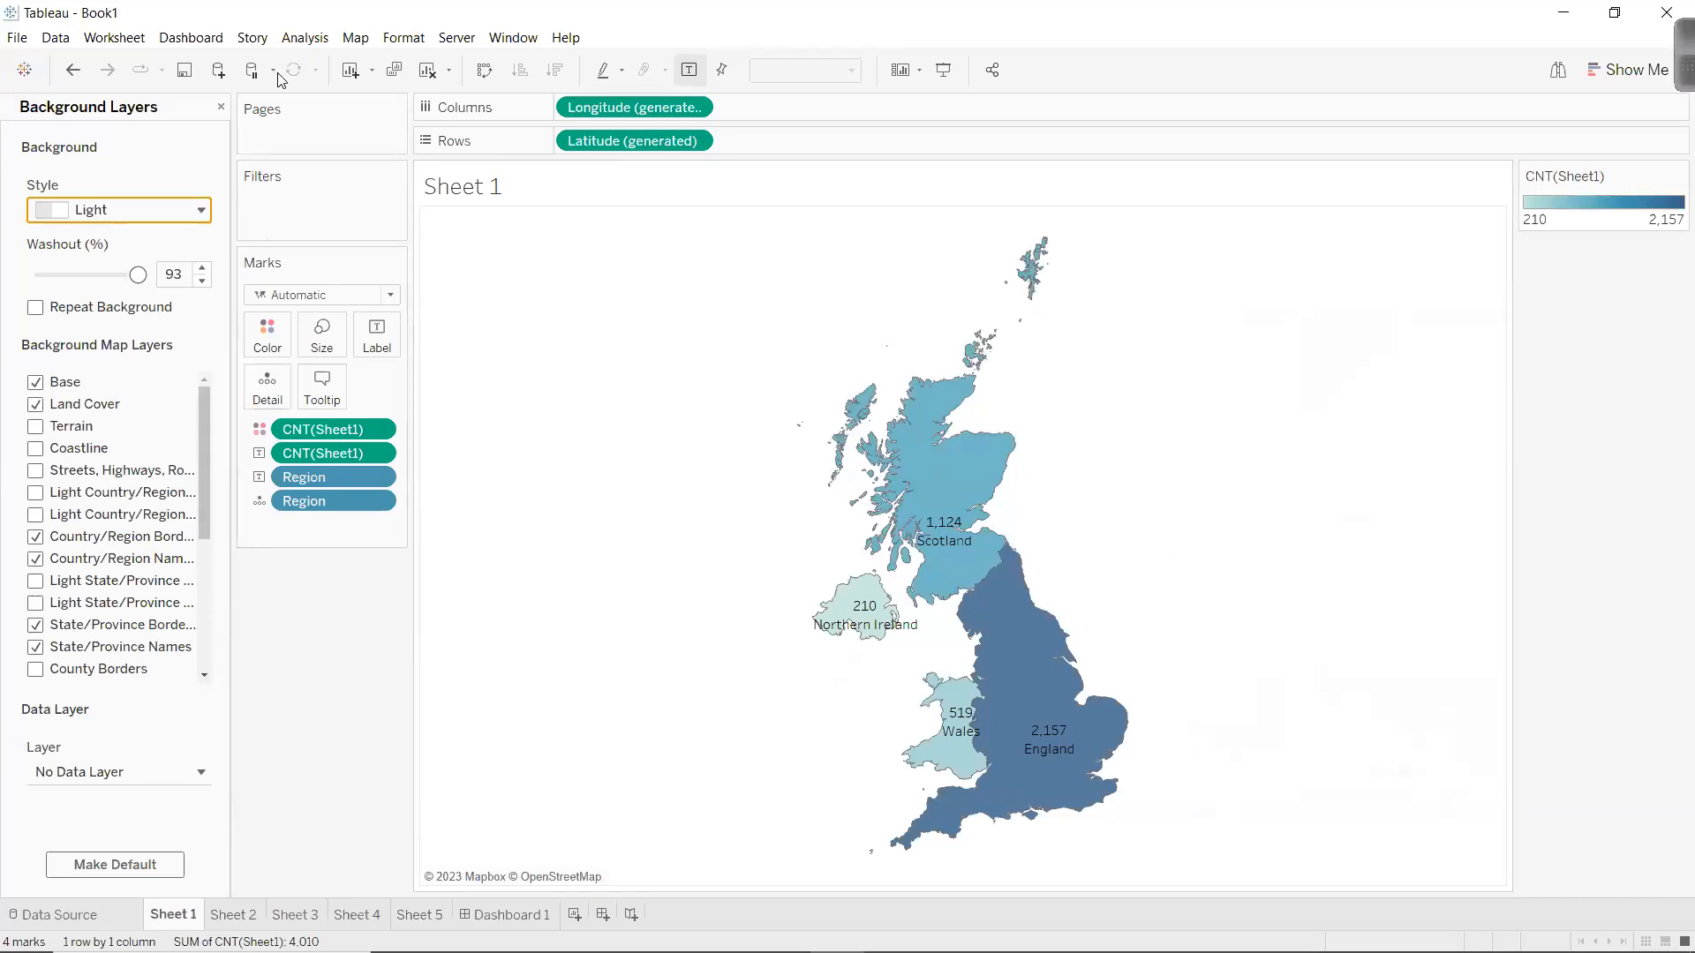
pyautogui.click(221, 107)
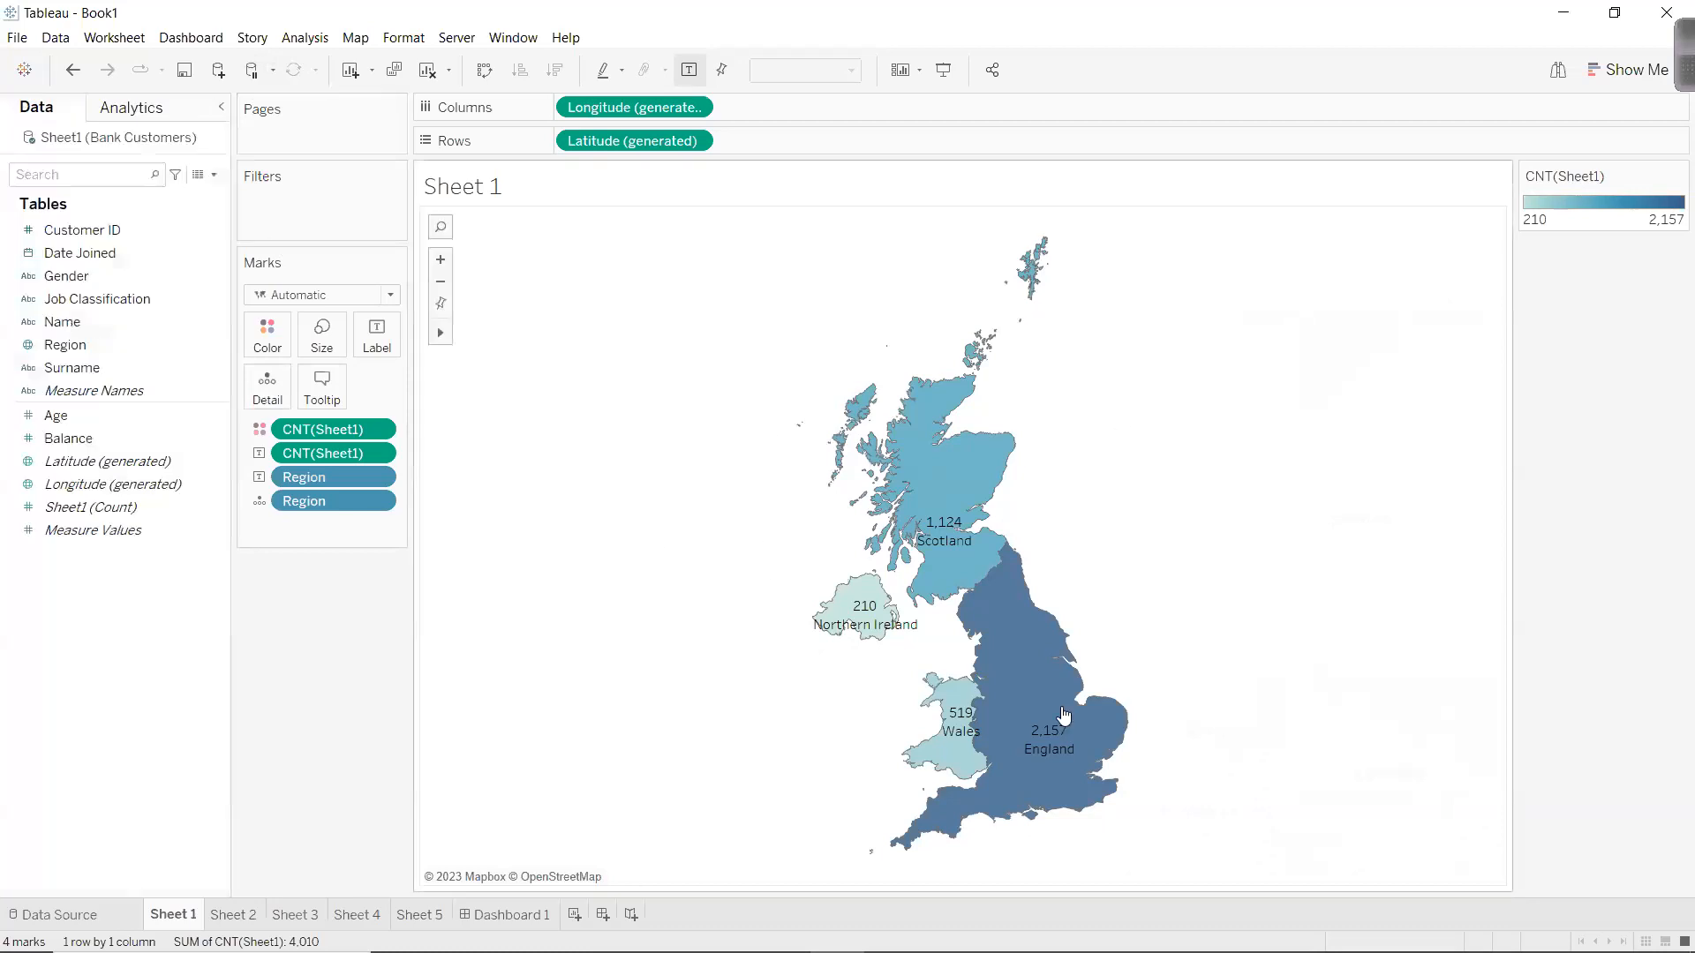
# Rename the map worksheet as "No of Customers by State".
pyautogui.moveTo(1119, 641)
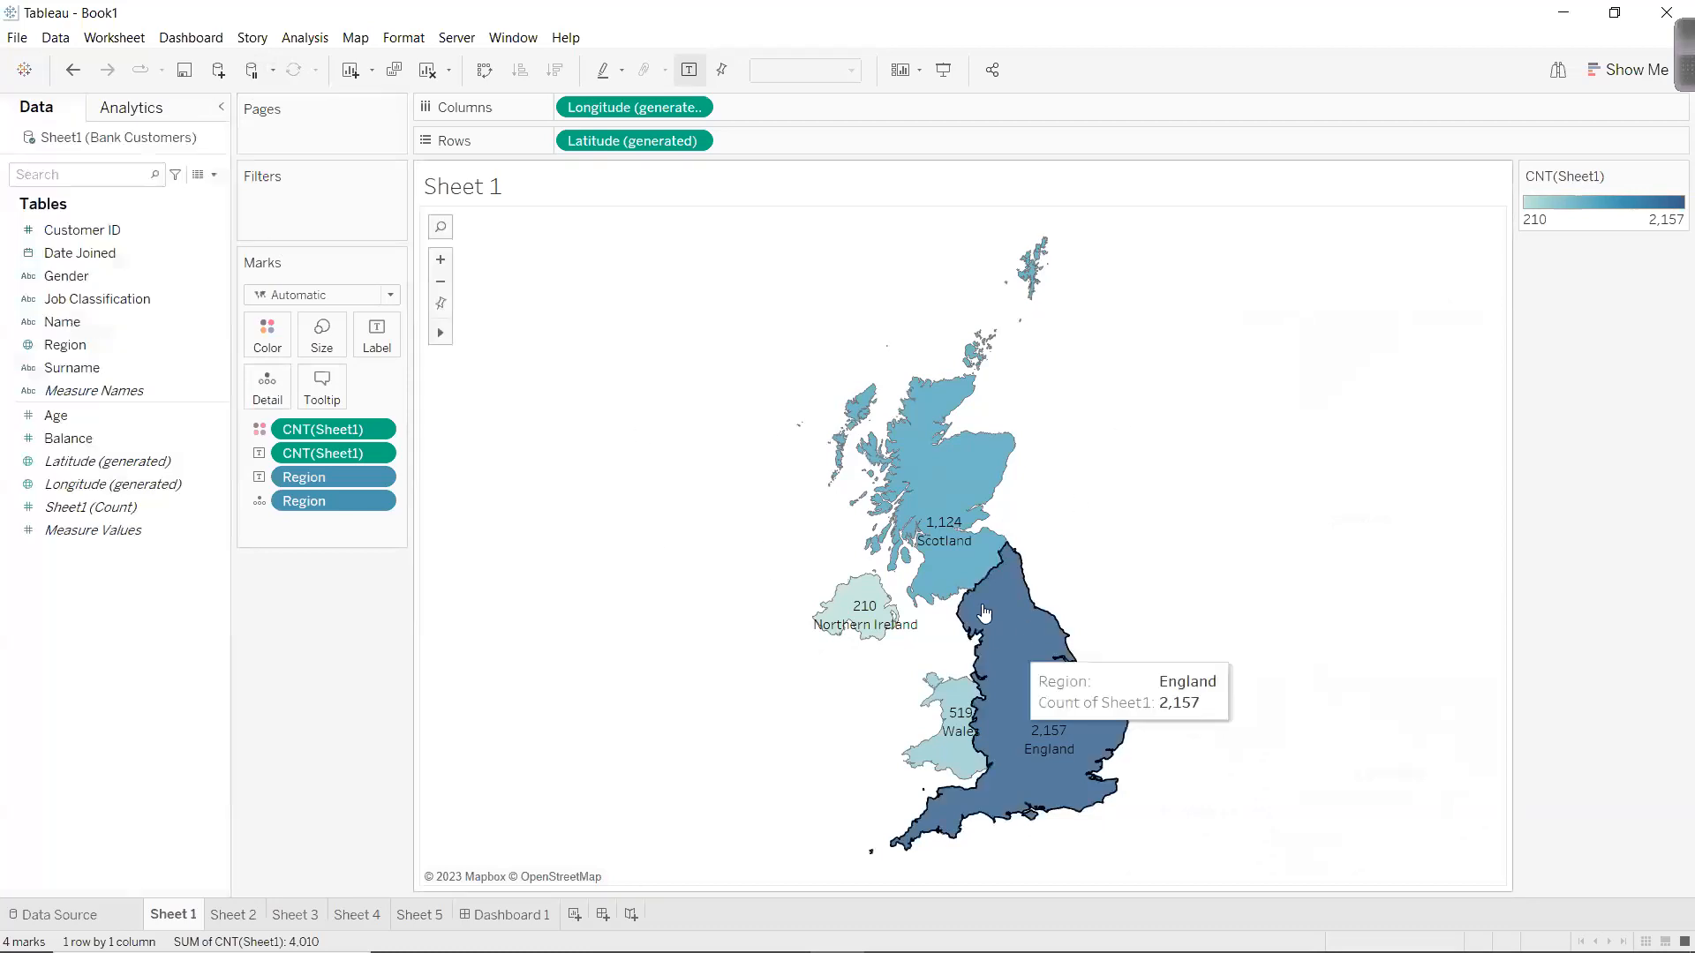
pyautogui.doubleClick(160, 912)
pyautogui.write('No of Cus')
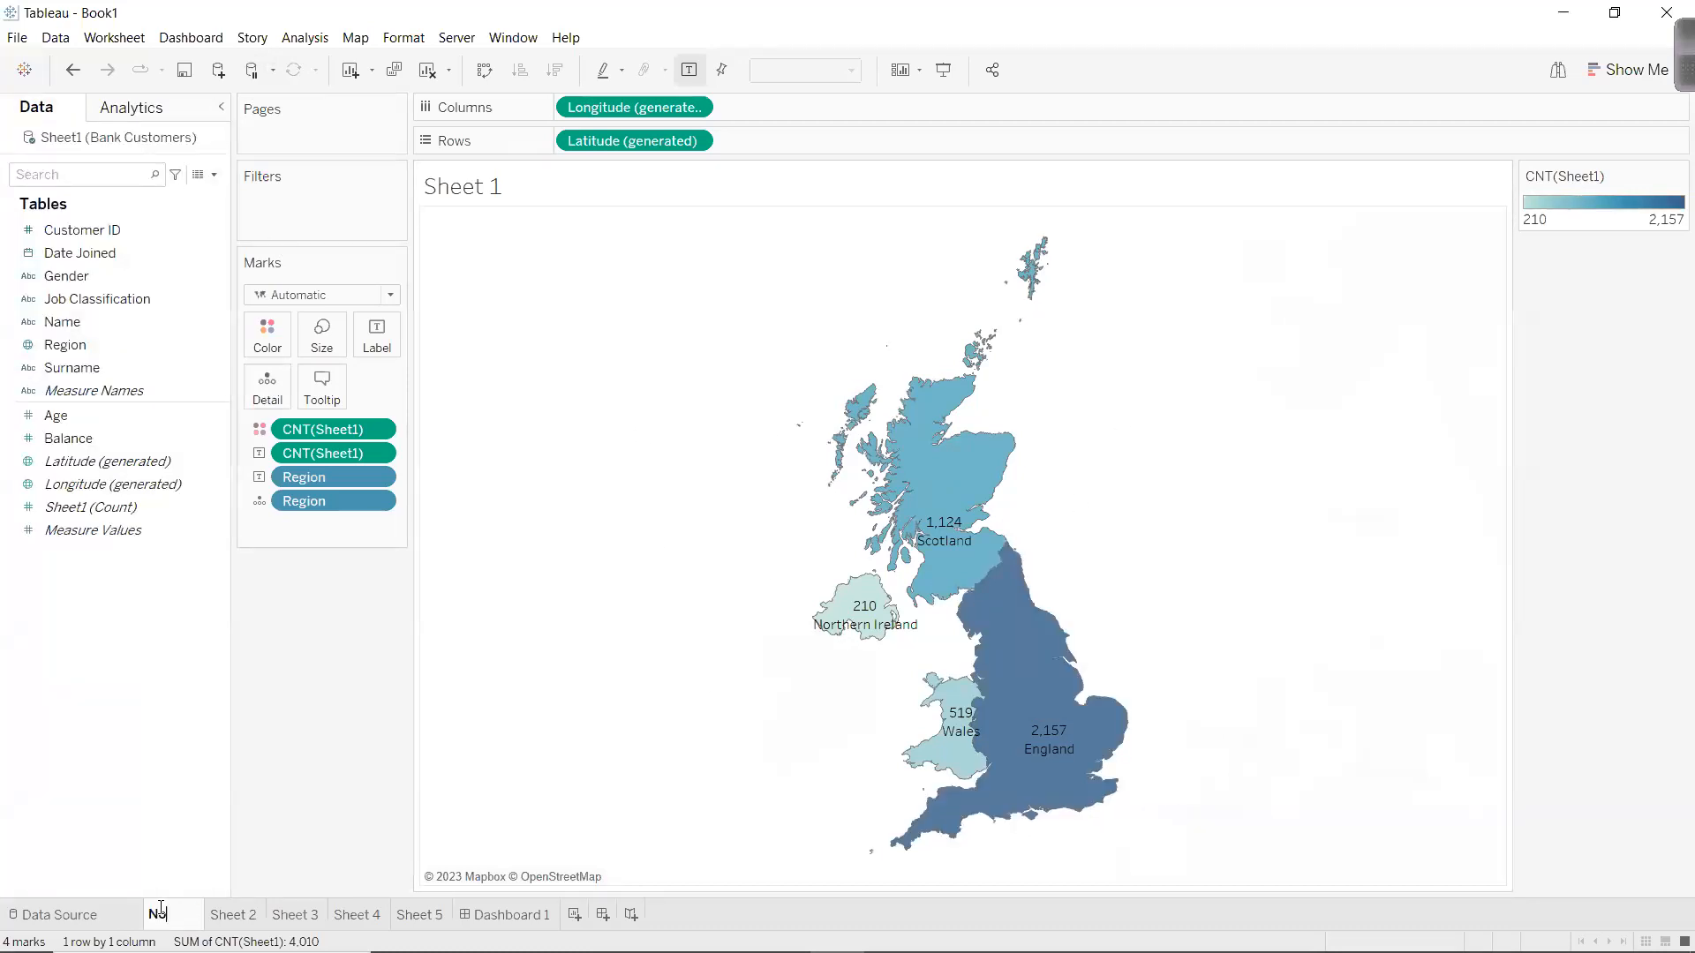
pyautogui.write('tomers by ')
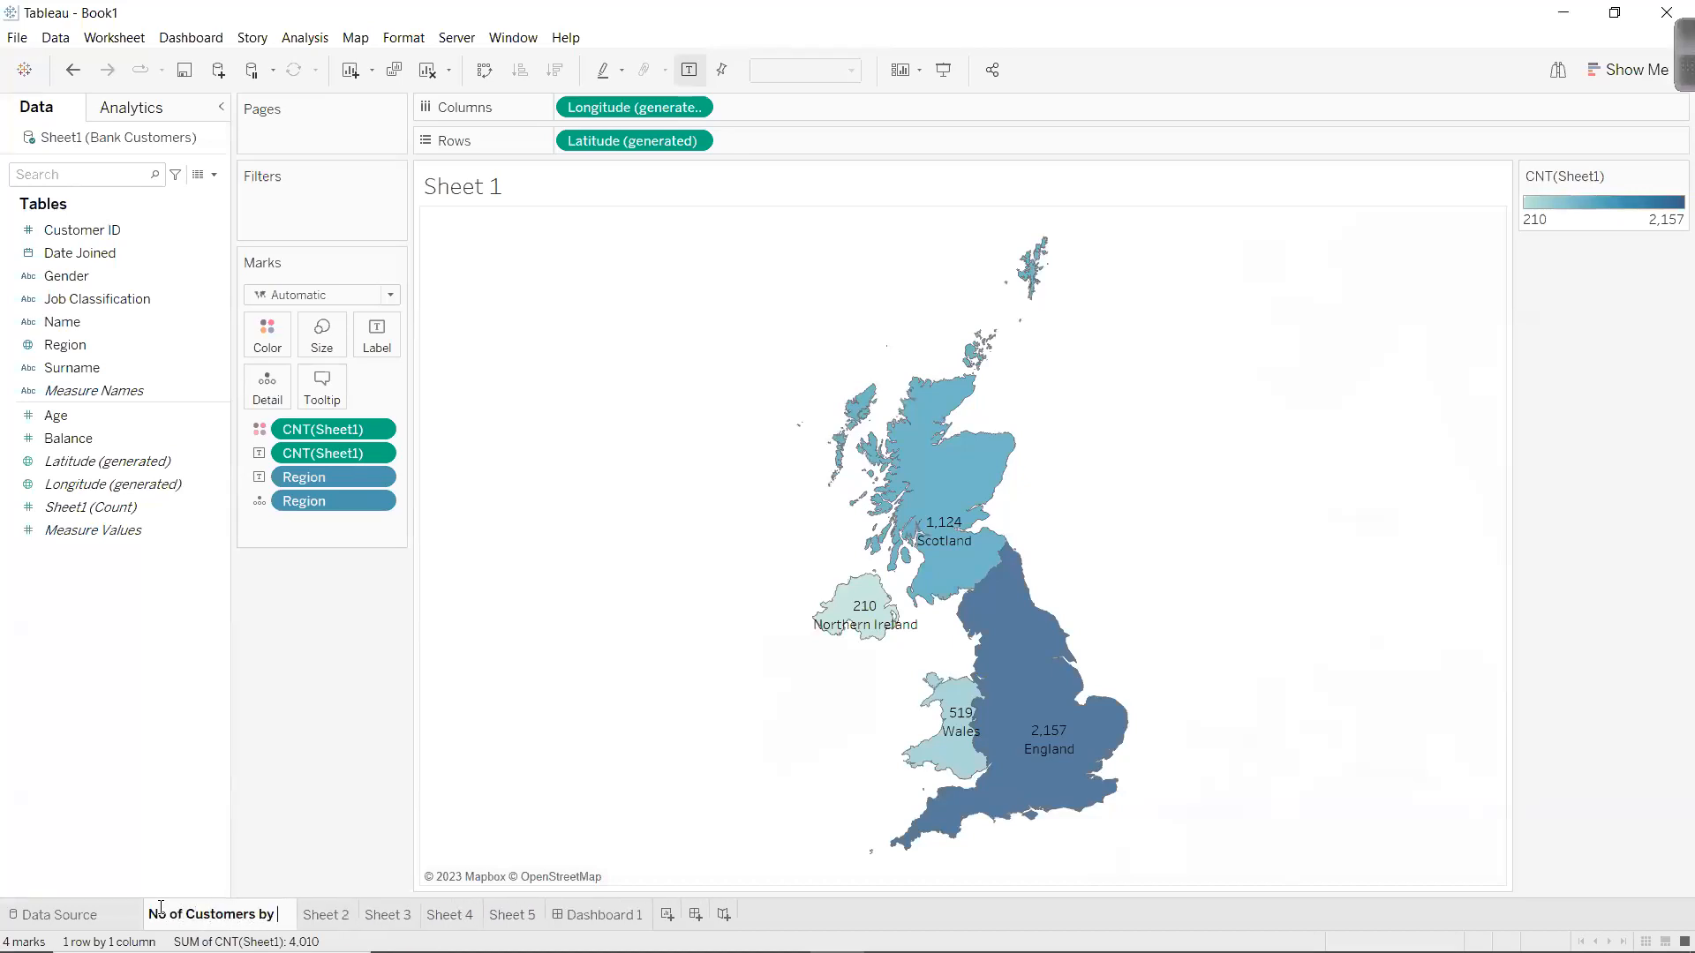
pyautogui.write('State')
pyautogui.press('Return')
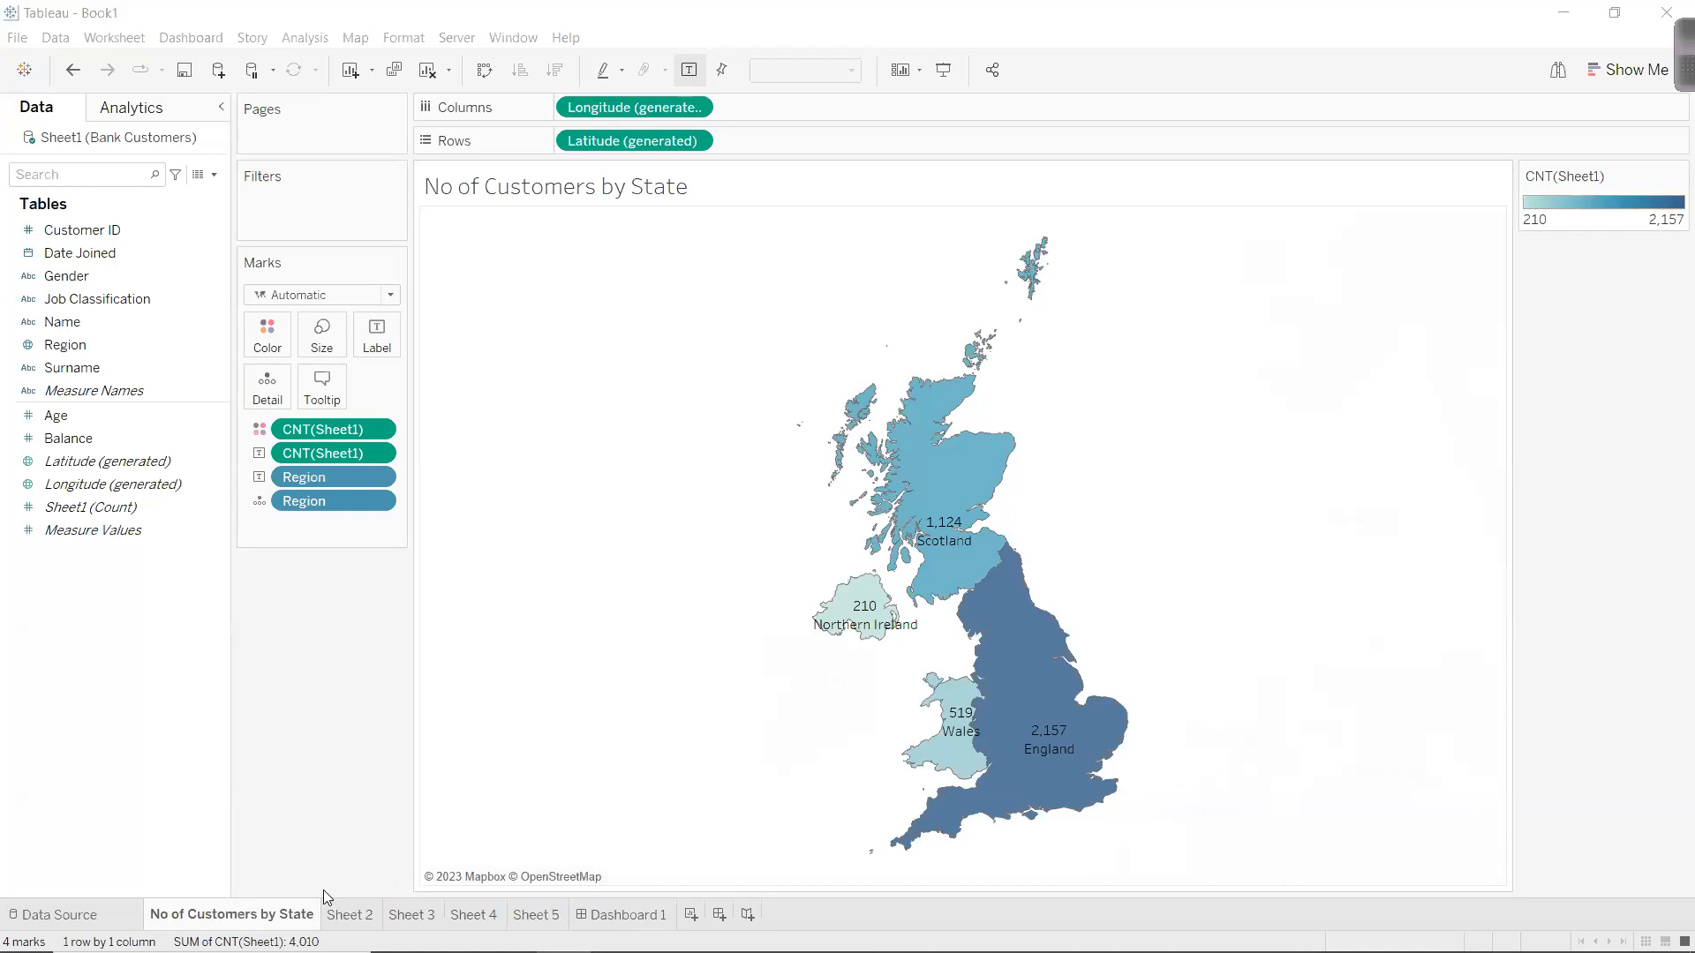
# Open Sheet 2 and review the age histogram requirement on the Business Problem slide in PowerPoint.
pyautogui.click(345, 913)
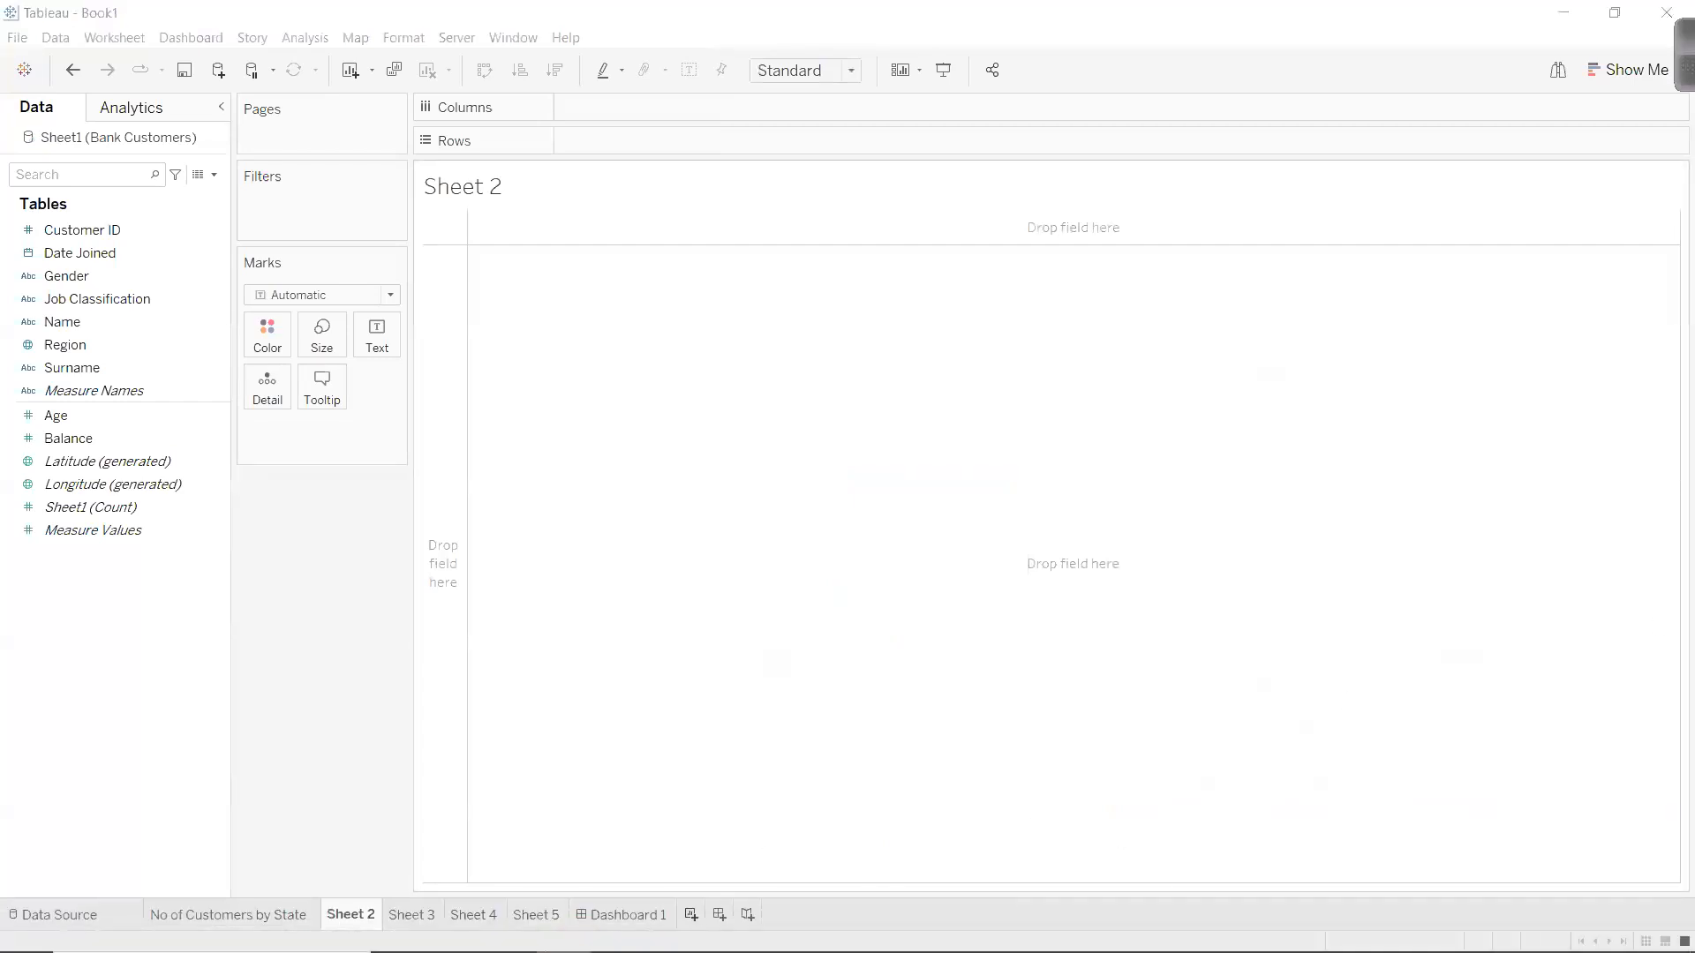
pyautogui.click(671, 931)
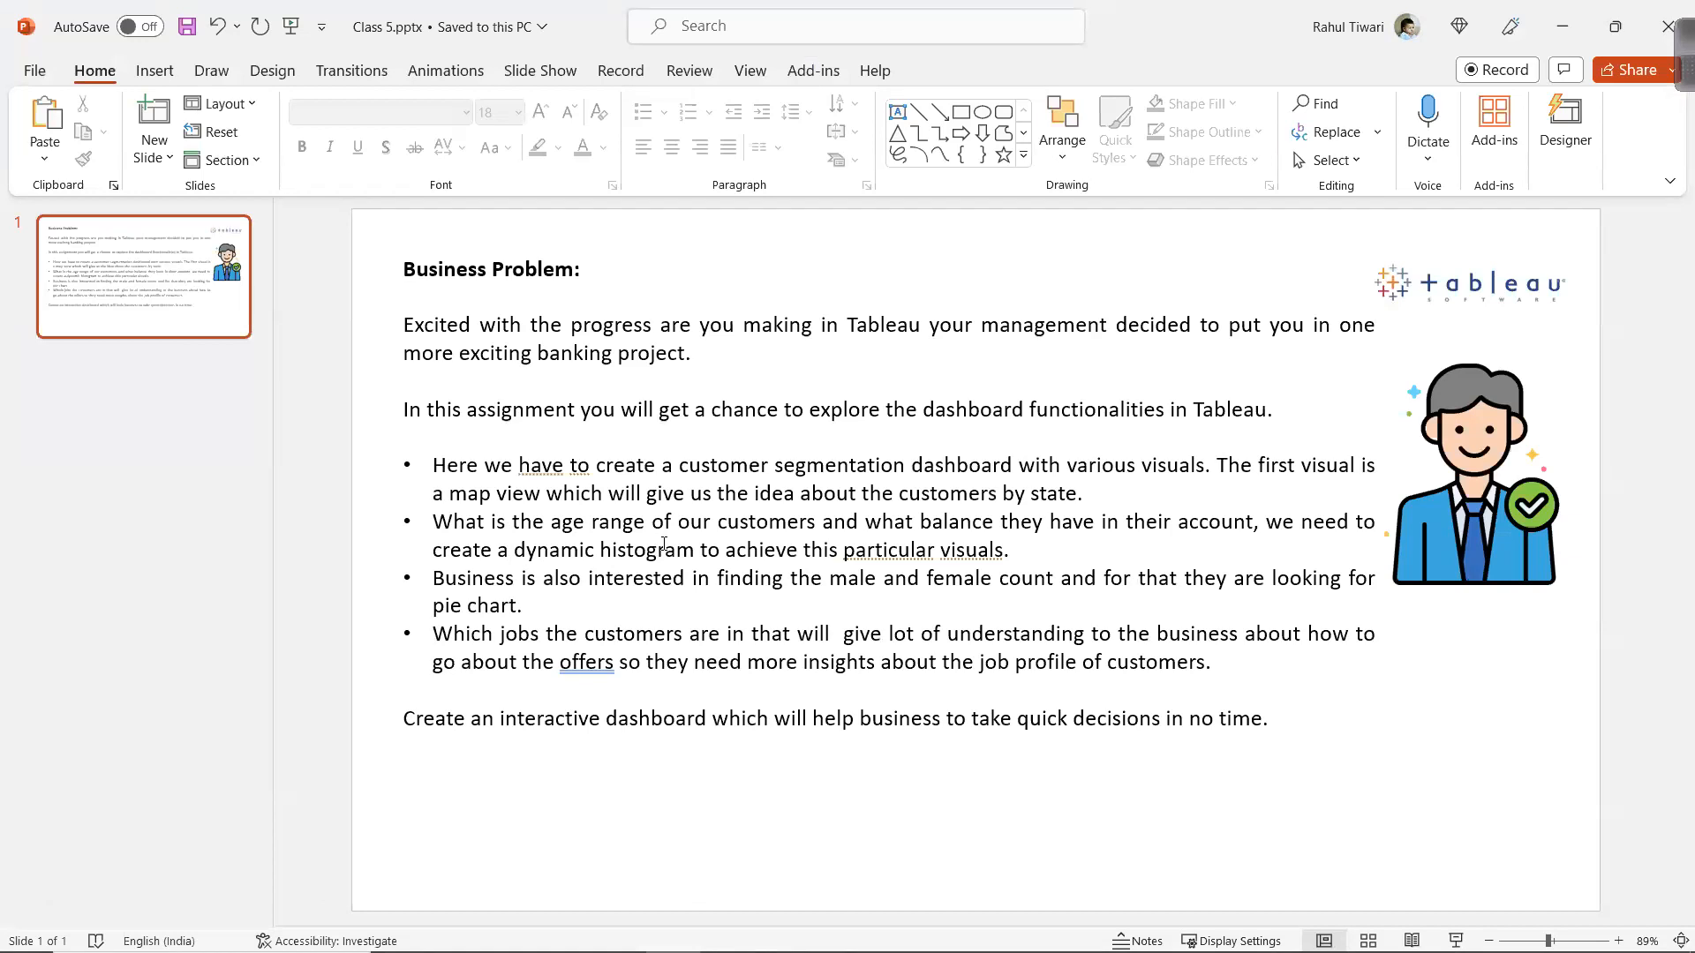
pyautogui.click(1562, 27)
# Switch to the Bank Customers workbook in Excel and examine the values in the Age column.
pyautogui.click(56, 422)
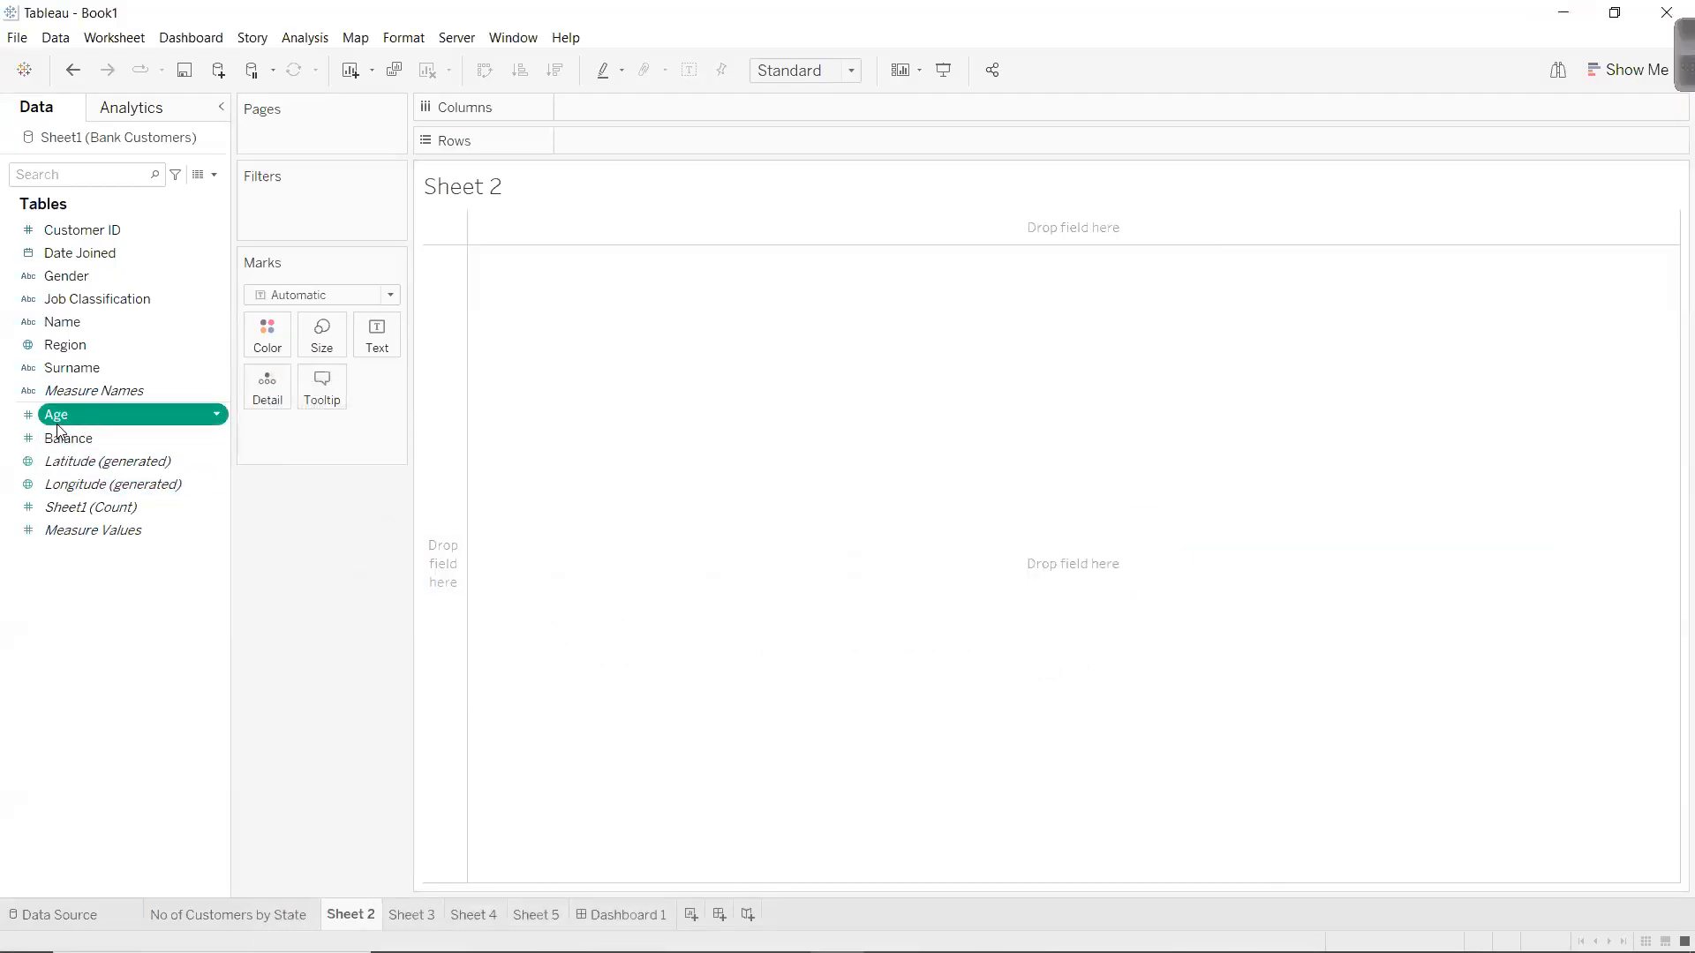
pyautogui.click(782, 932)
pyautogui.moveTo(636, 336); pyautogui.dragTo(622, 685)
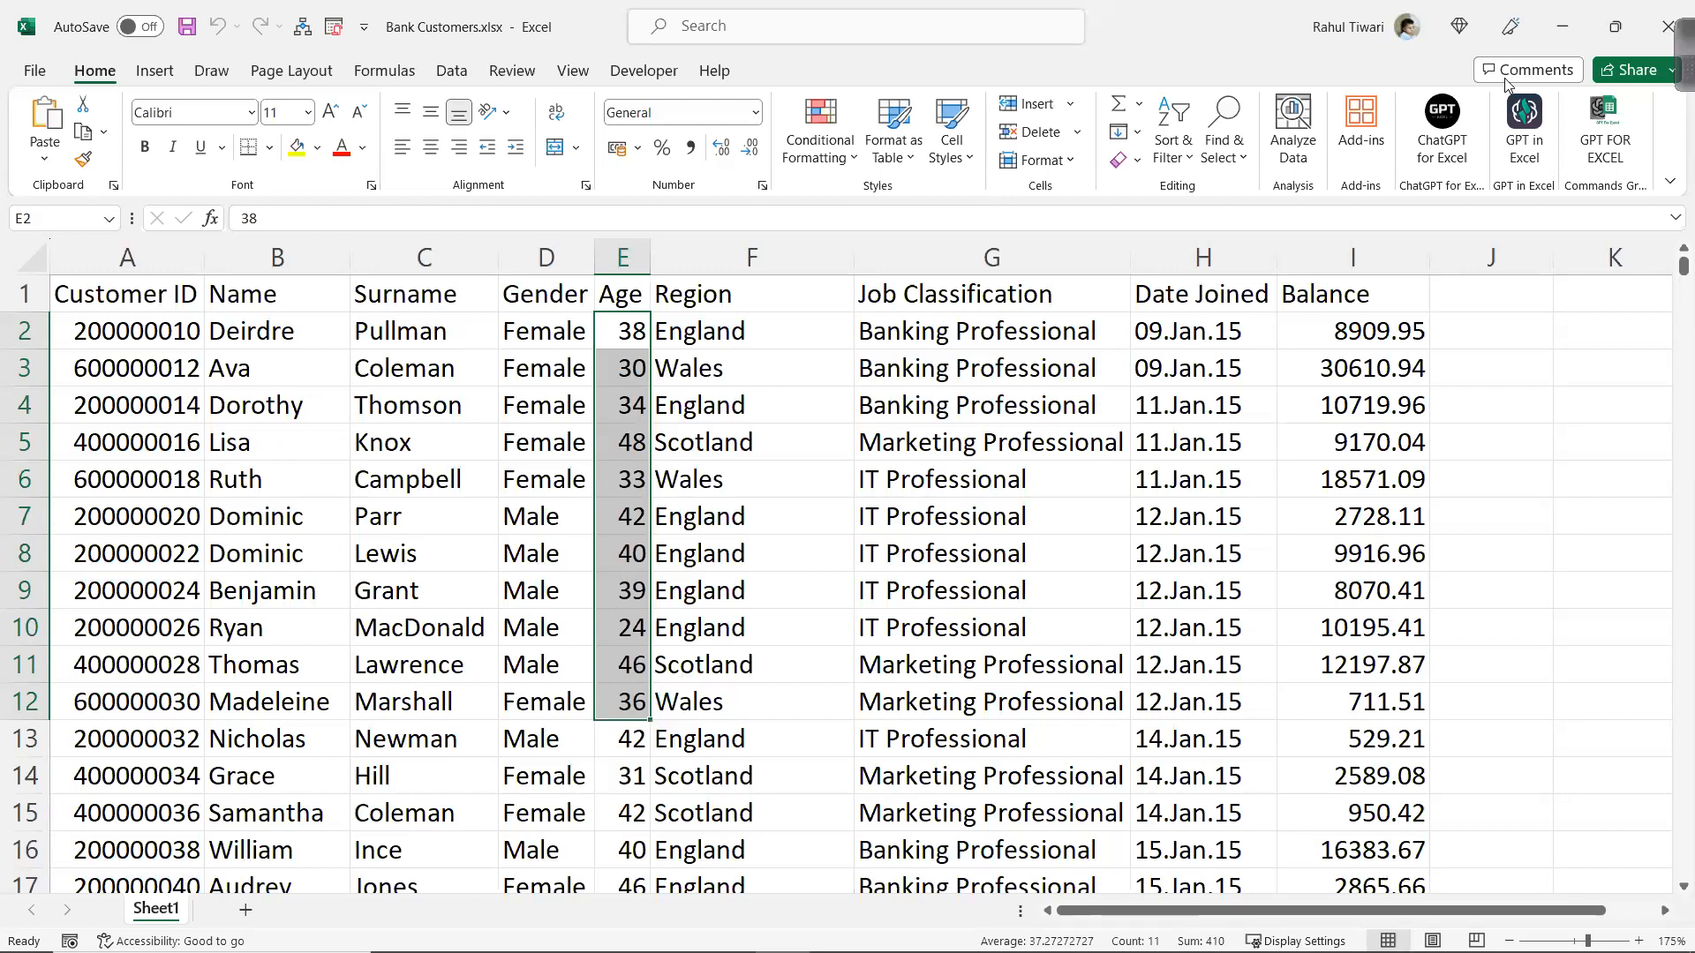
pyautogui.click(1561, 24)
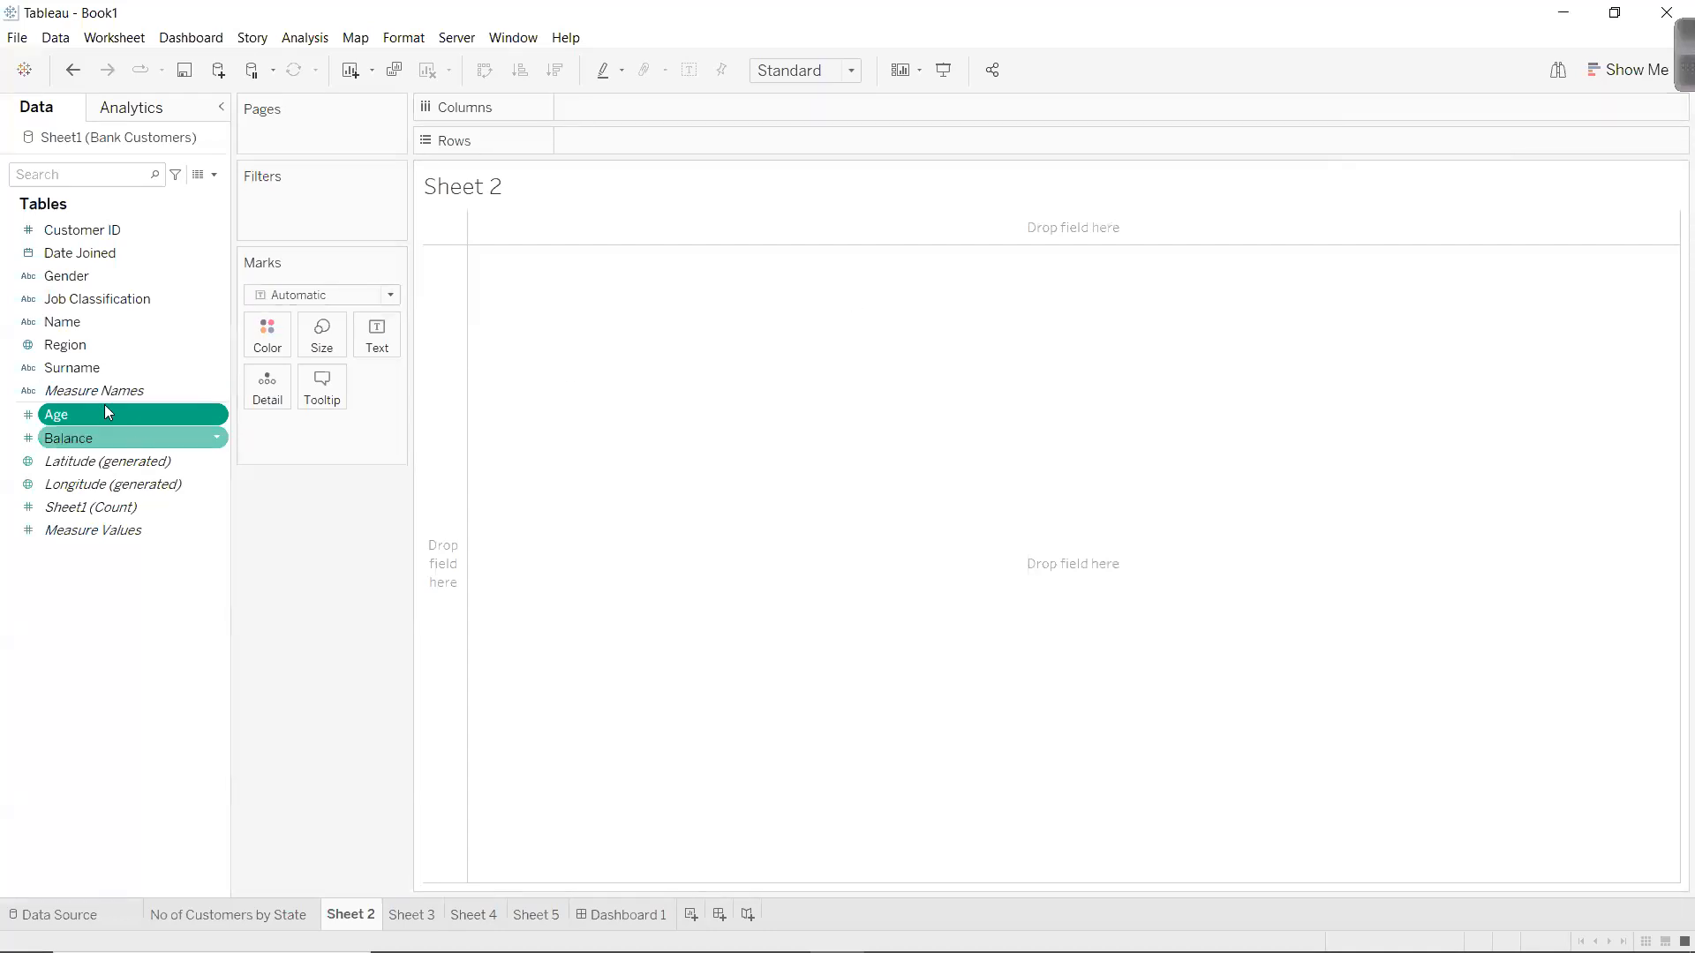
# Create a bin field named Age (bin) from the Age measure with a bin size of 5.
pyautogui.rightClick(67, 424)
pyautogui.click(172, 532)
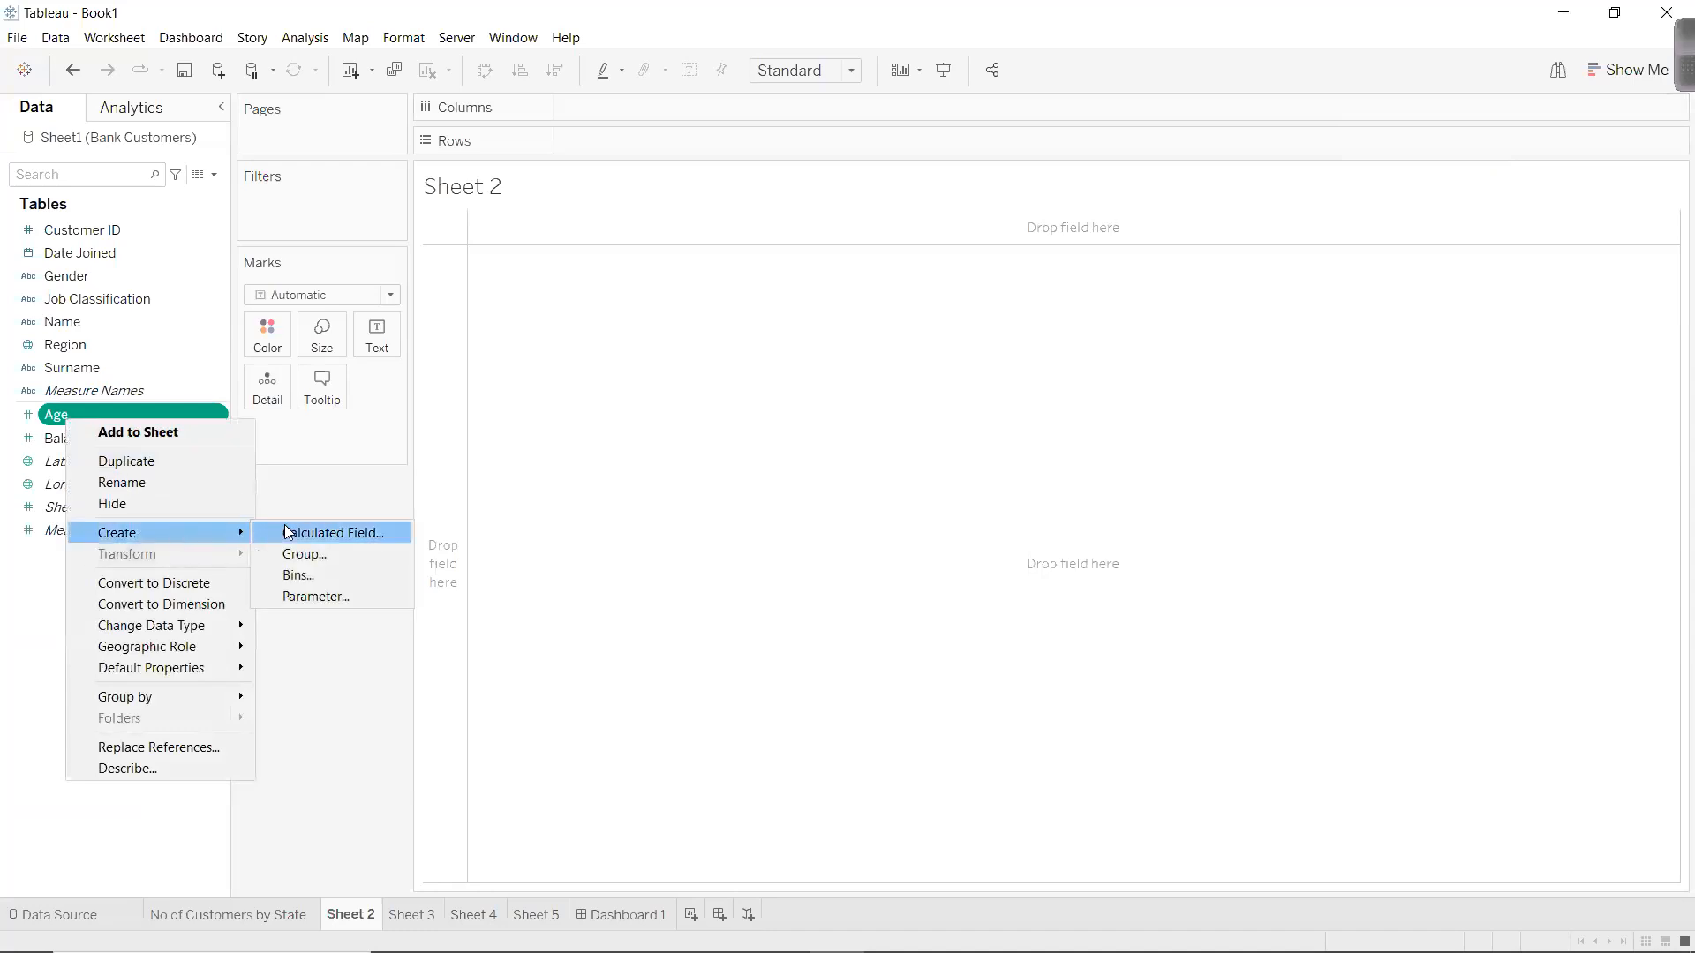
pyautogui.click(307, 575)
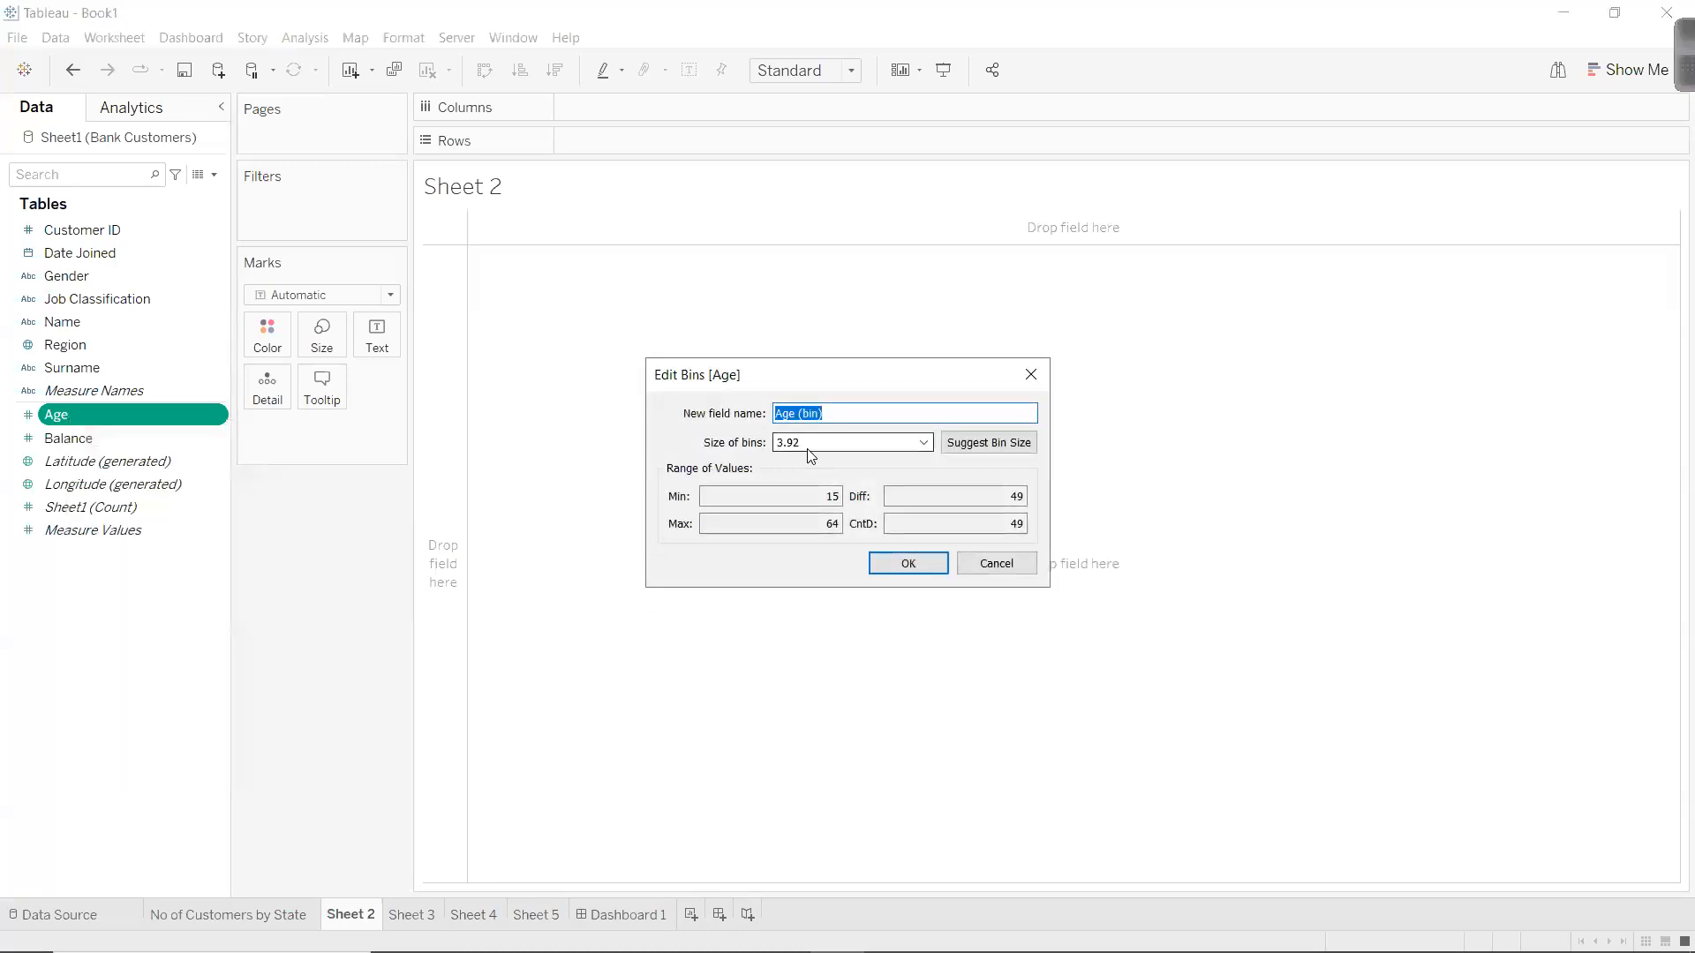
pyautogui.press('Tab')
pyautogui.write('5')
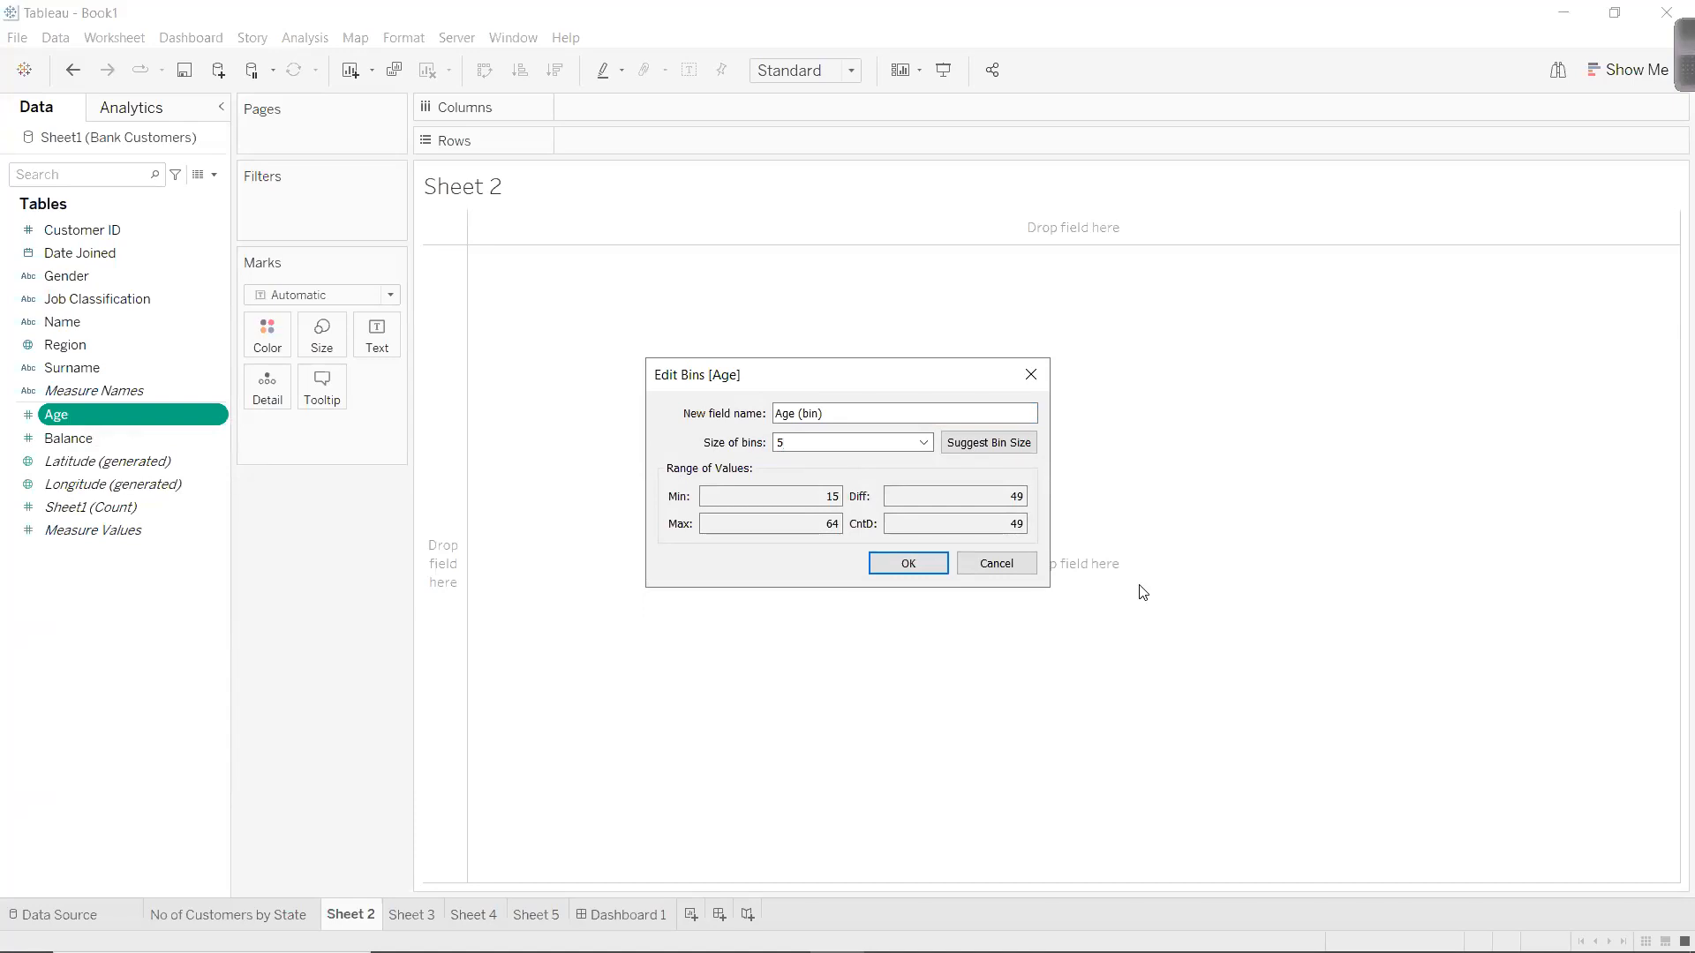
pyautogui.click(890, 561)
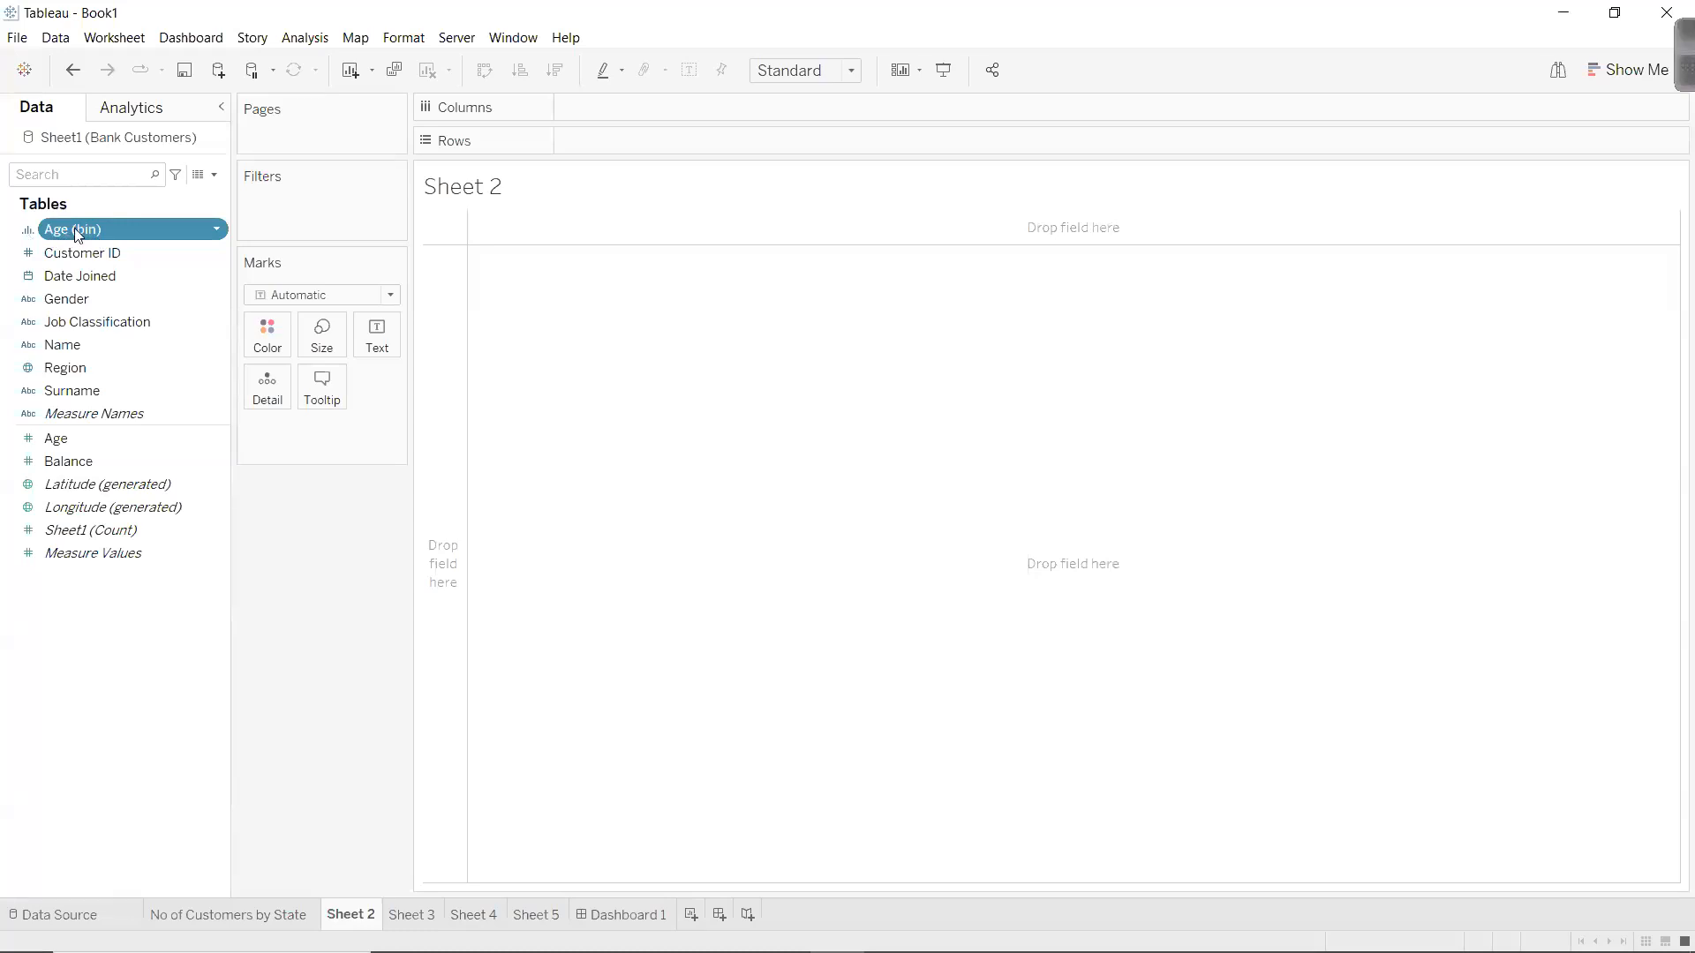
# Build a histogram with Age (bin) on Columns and Sheet1 (Count) on Rows, and inspect the bars for bins 30 and 35.
pyautogui.moveTo(77, 234); pyautogui.dragTo(597, 108)
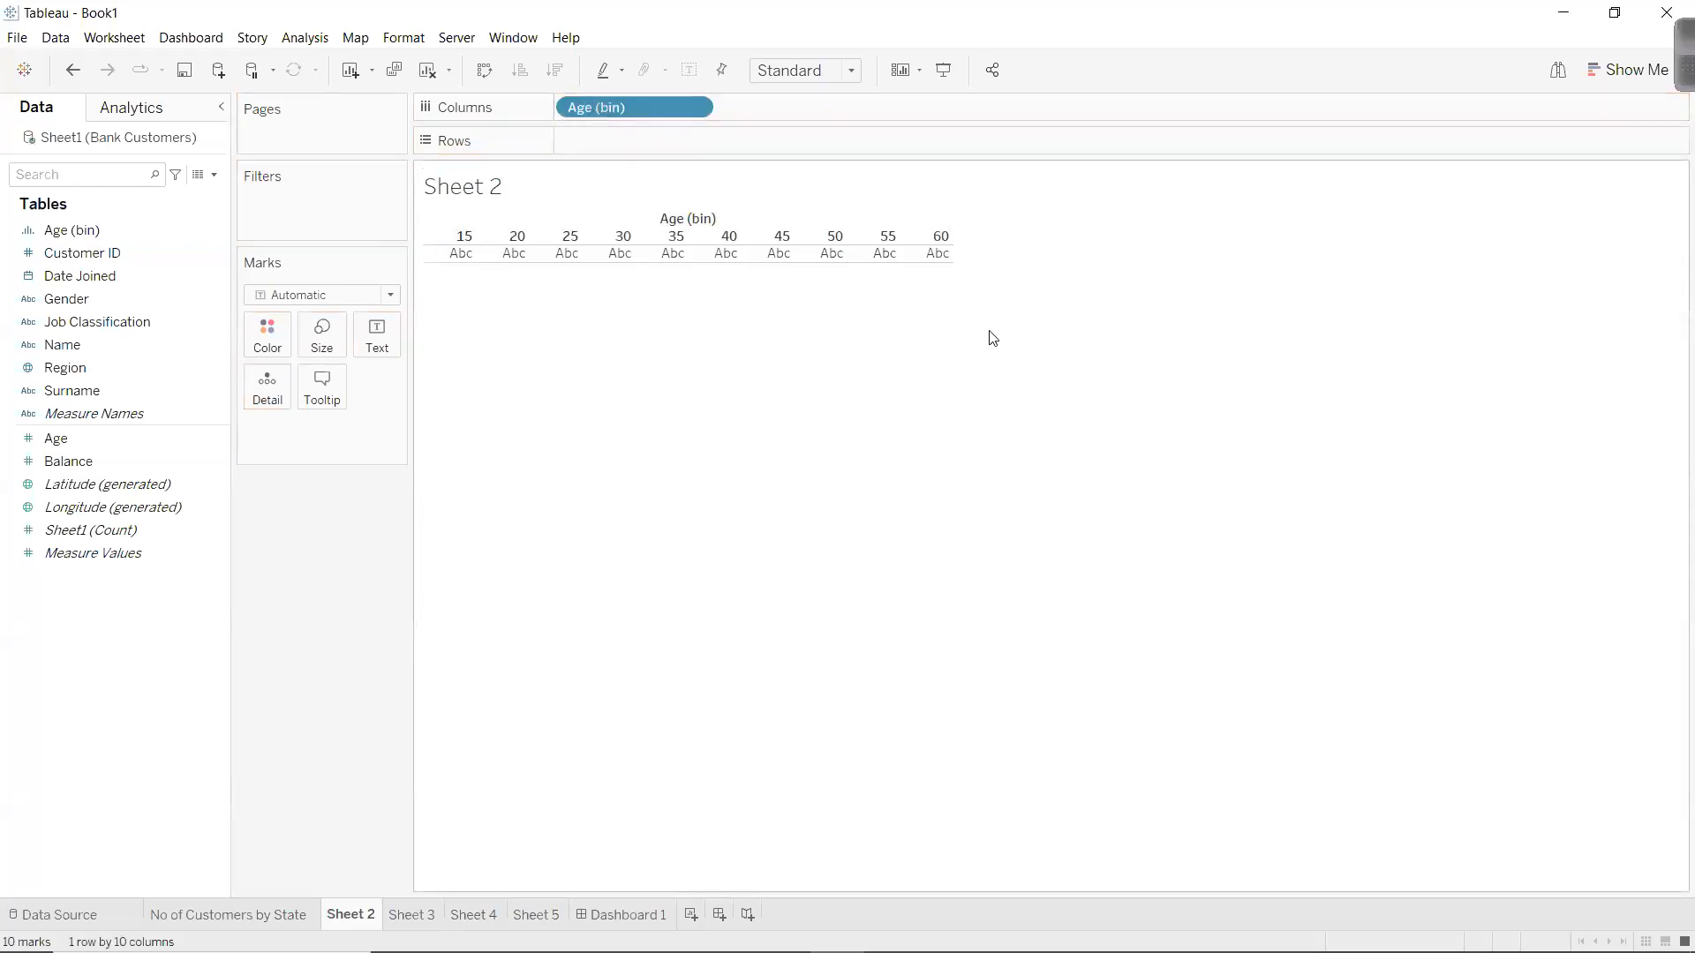
pyautogui.moveTo(456, 257)
pyautogui.moveTo(540, 260)
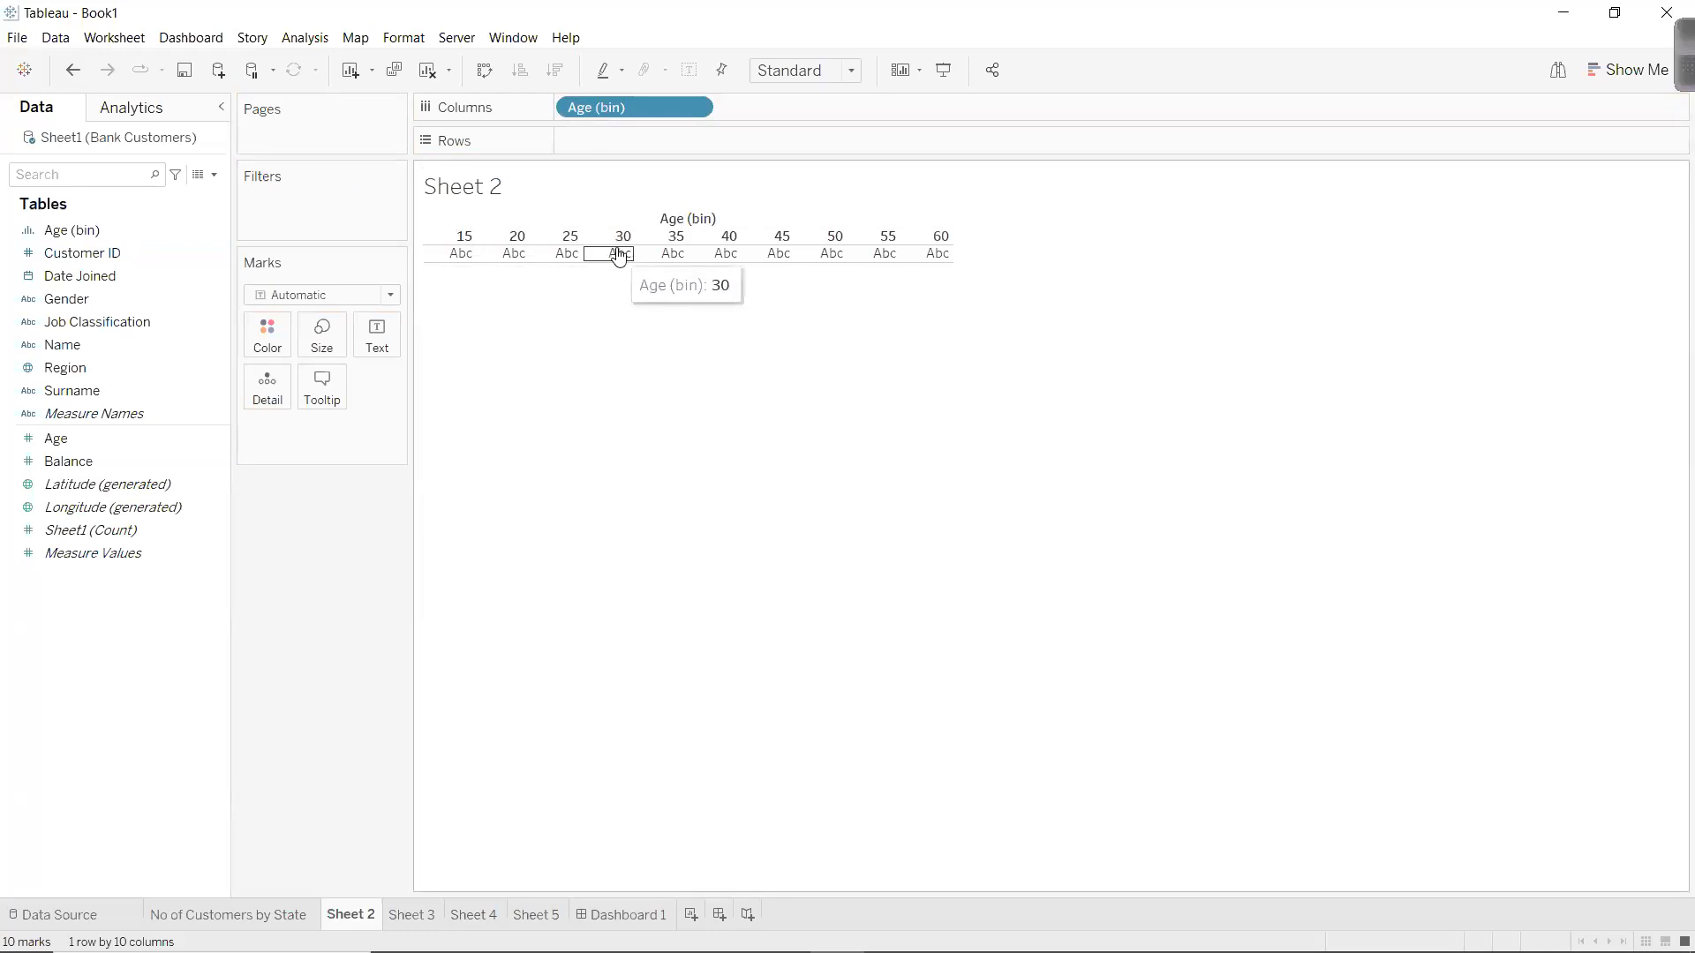
pyautogui.moveTo(719, 261)
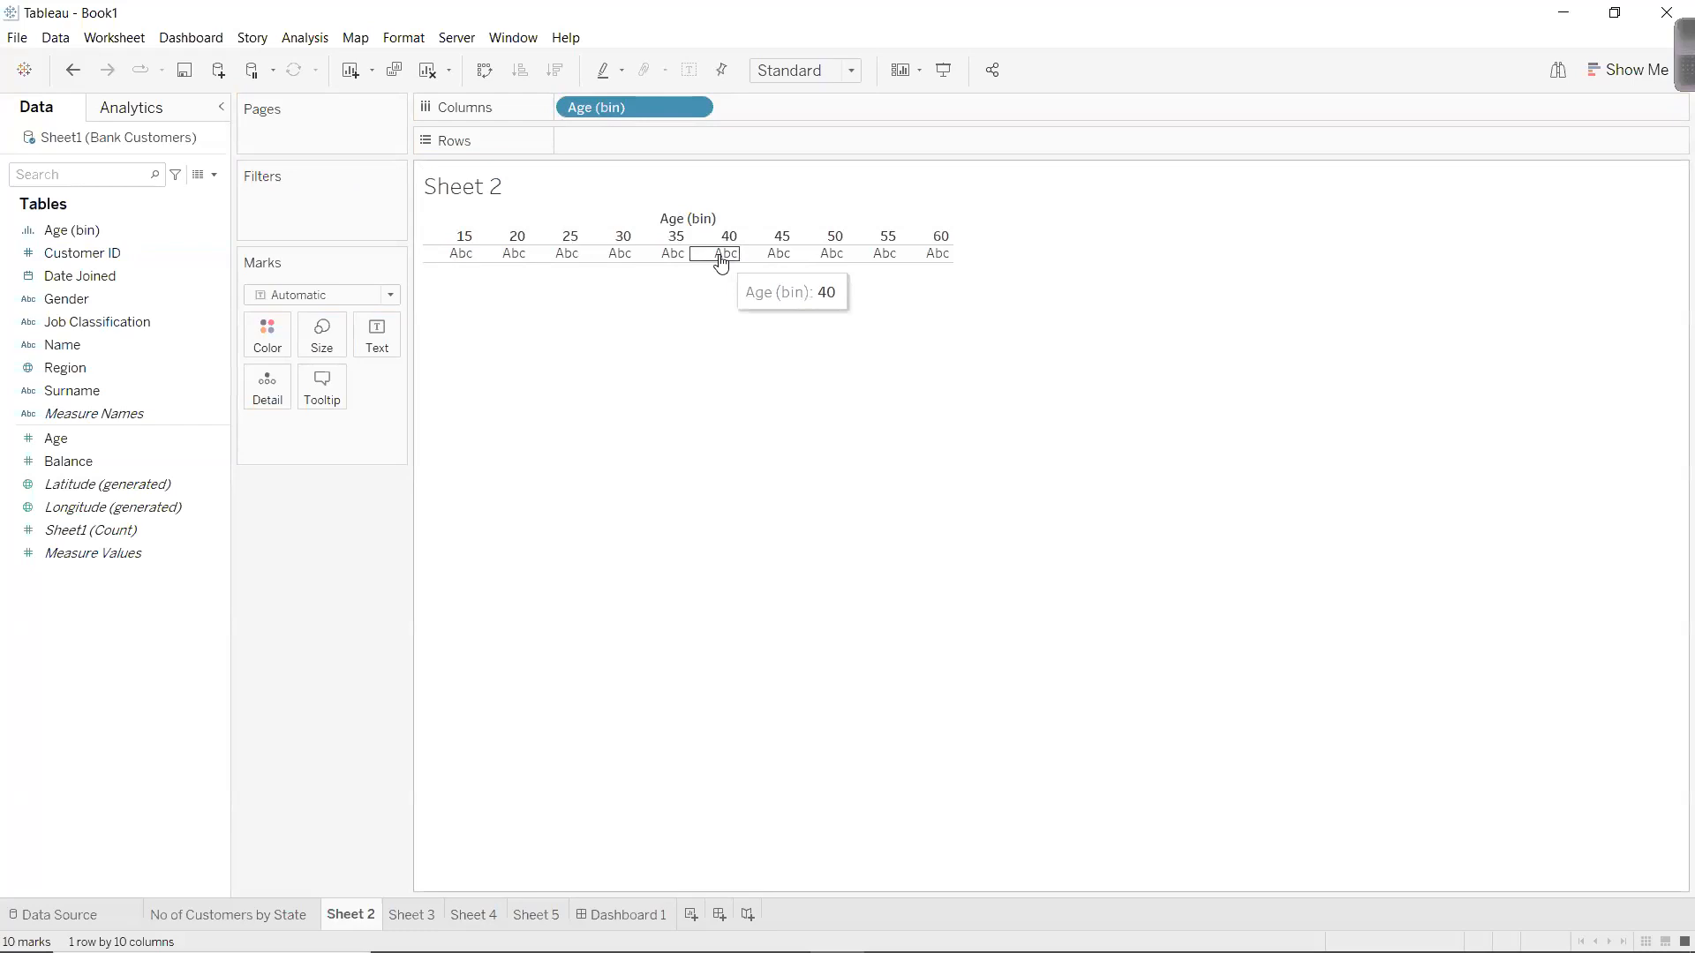
pyautogui.moveTo(88, 530); pyautogui.dragTo(588, 144)
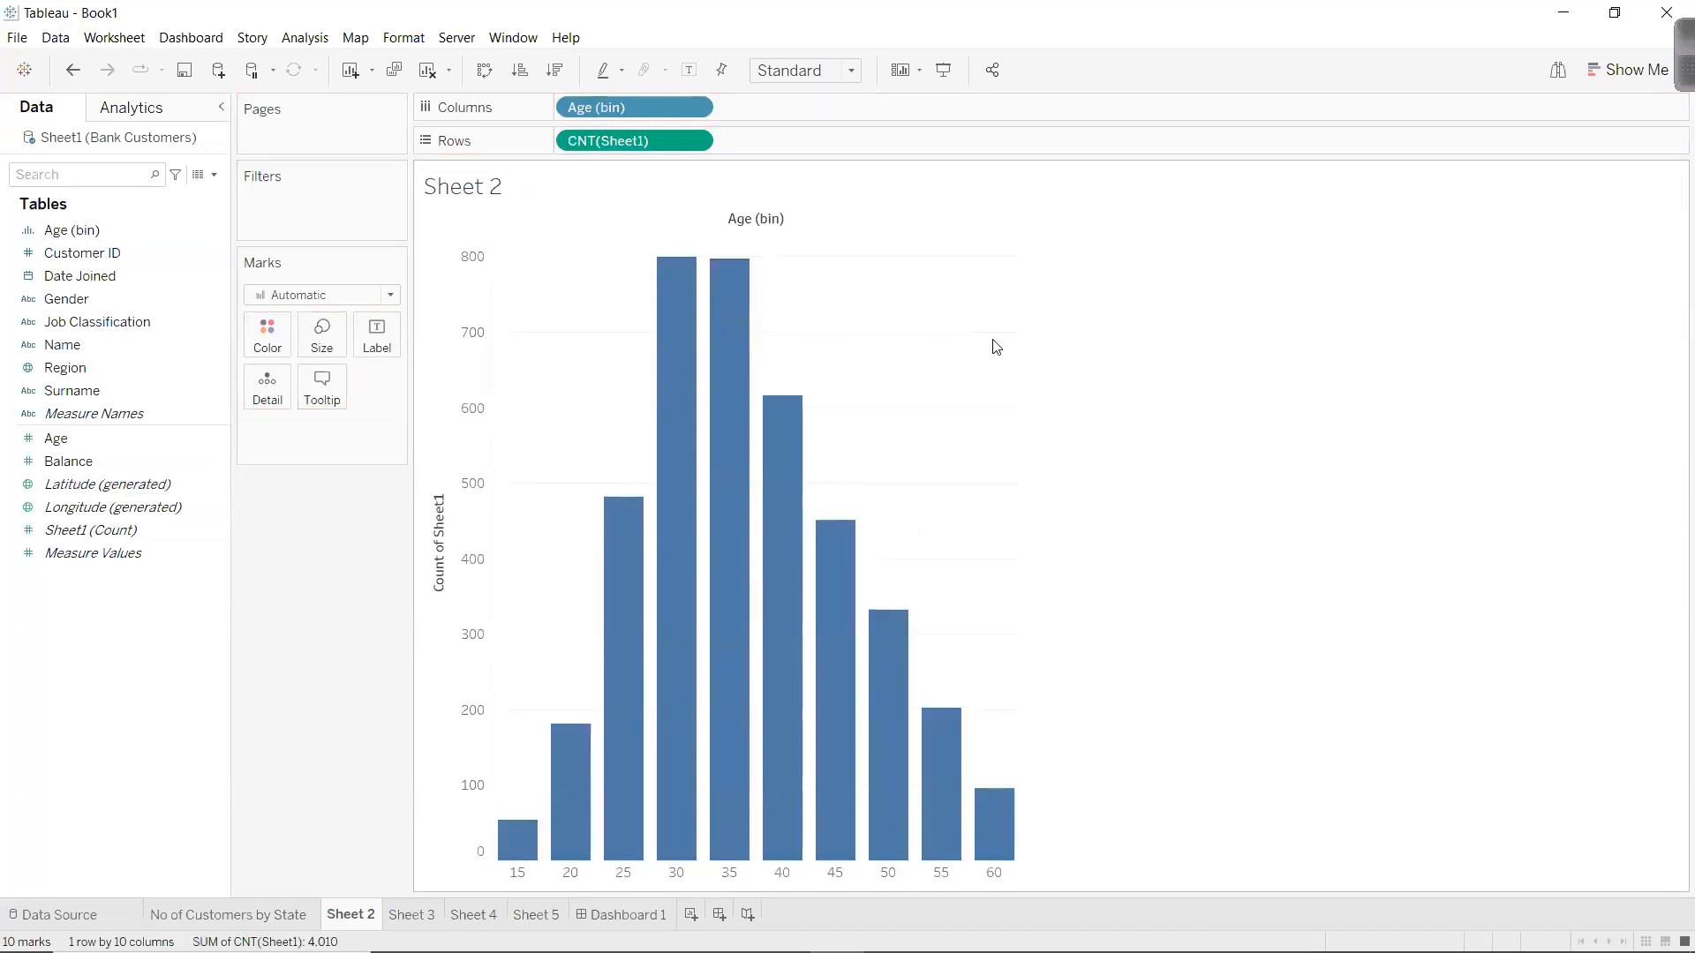
pyautogui.moveTo(627, 327); pyautogui.dragTo(788, 339)
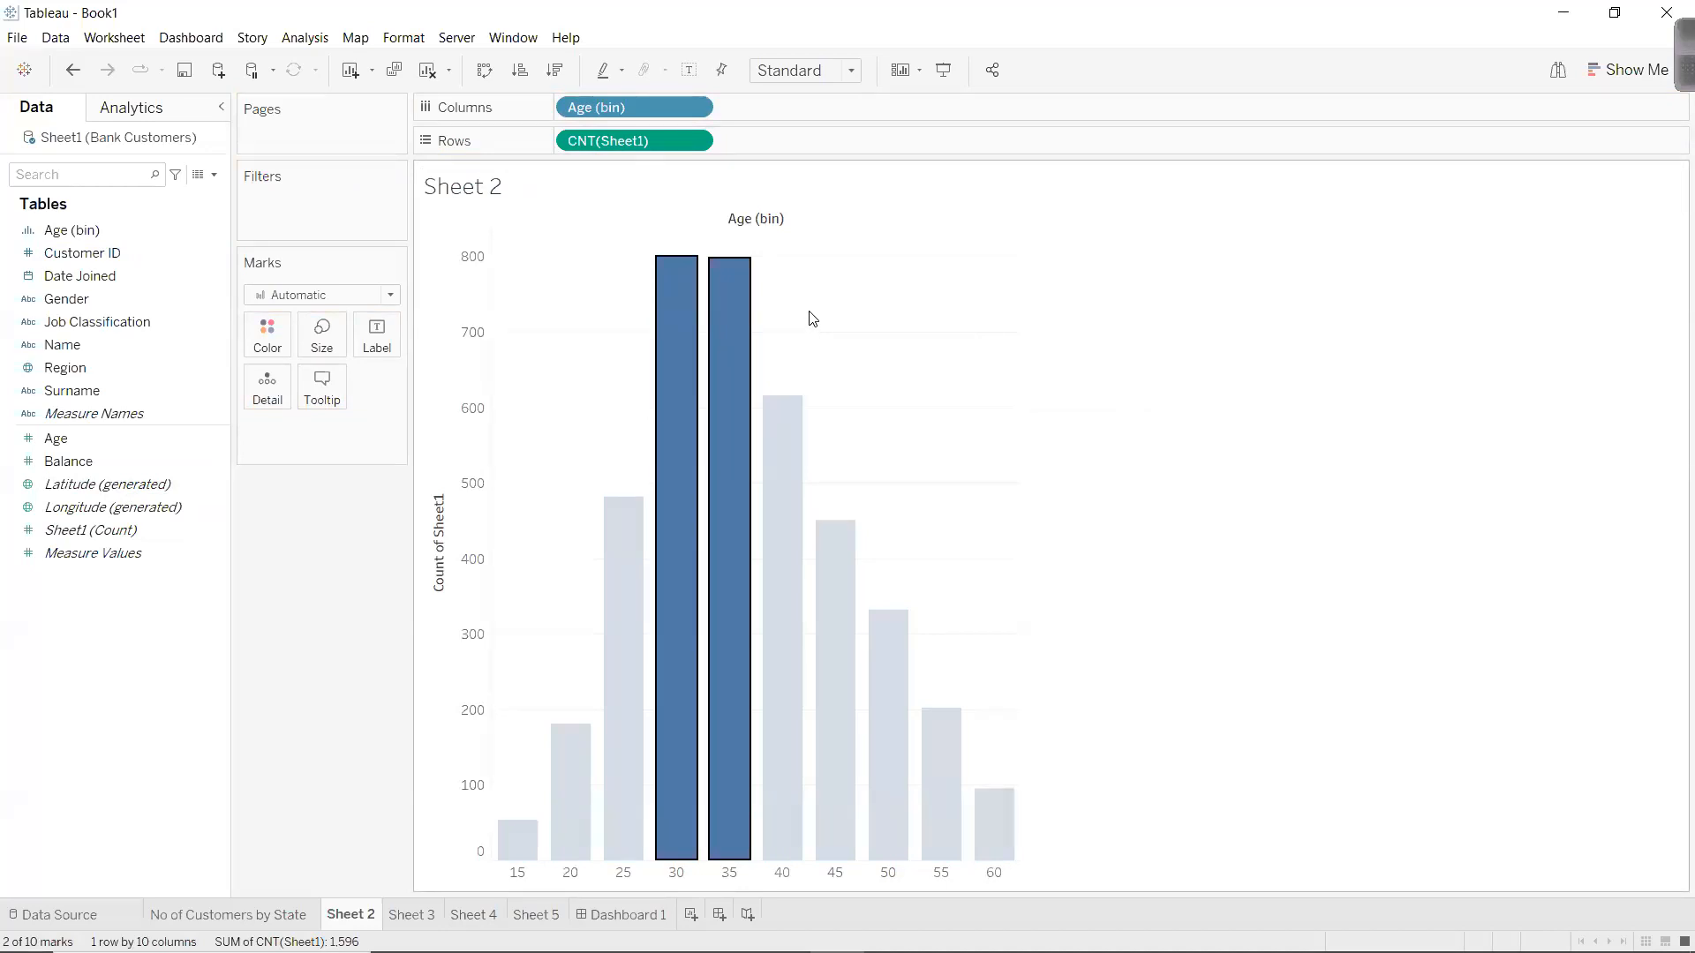
pyautogui.click(812, 318)
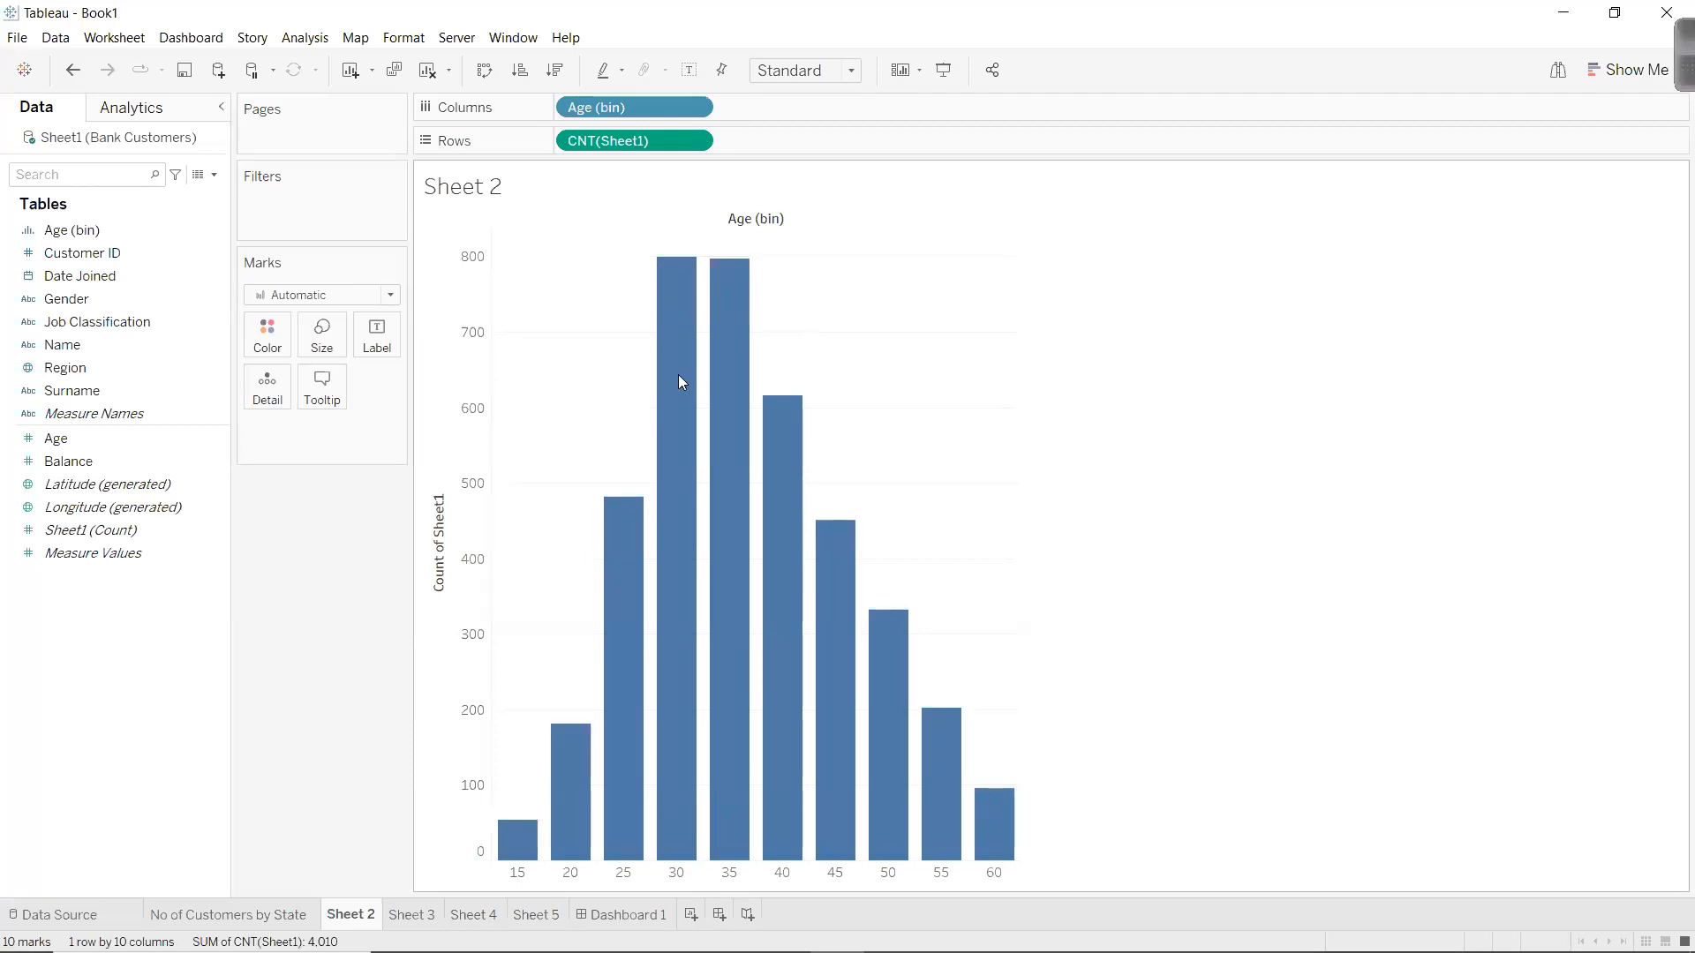
# Set the bin size of the Age (bin) field to 10.
pyautogui.rightClick(74, 236)
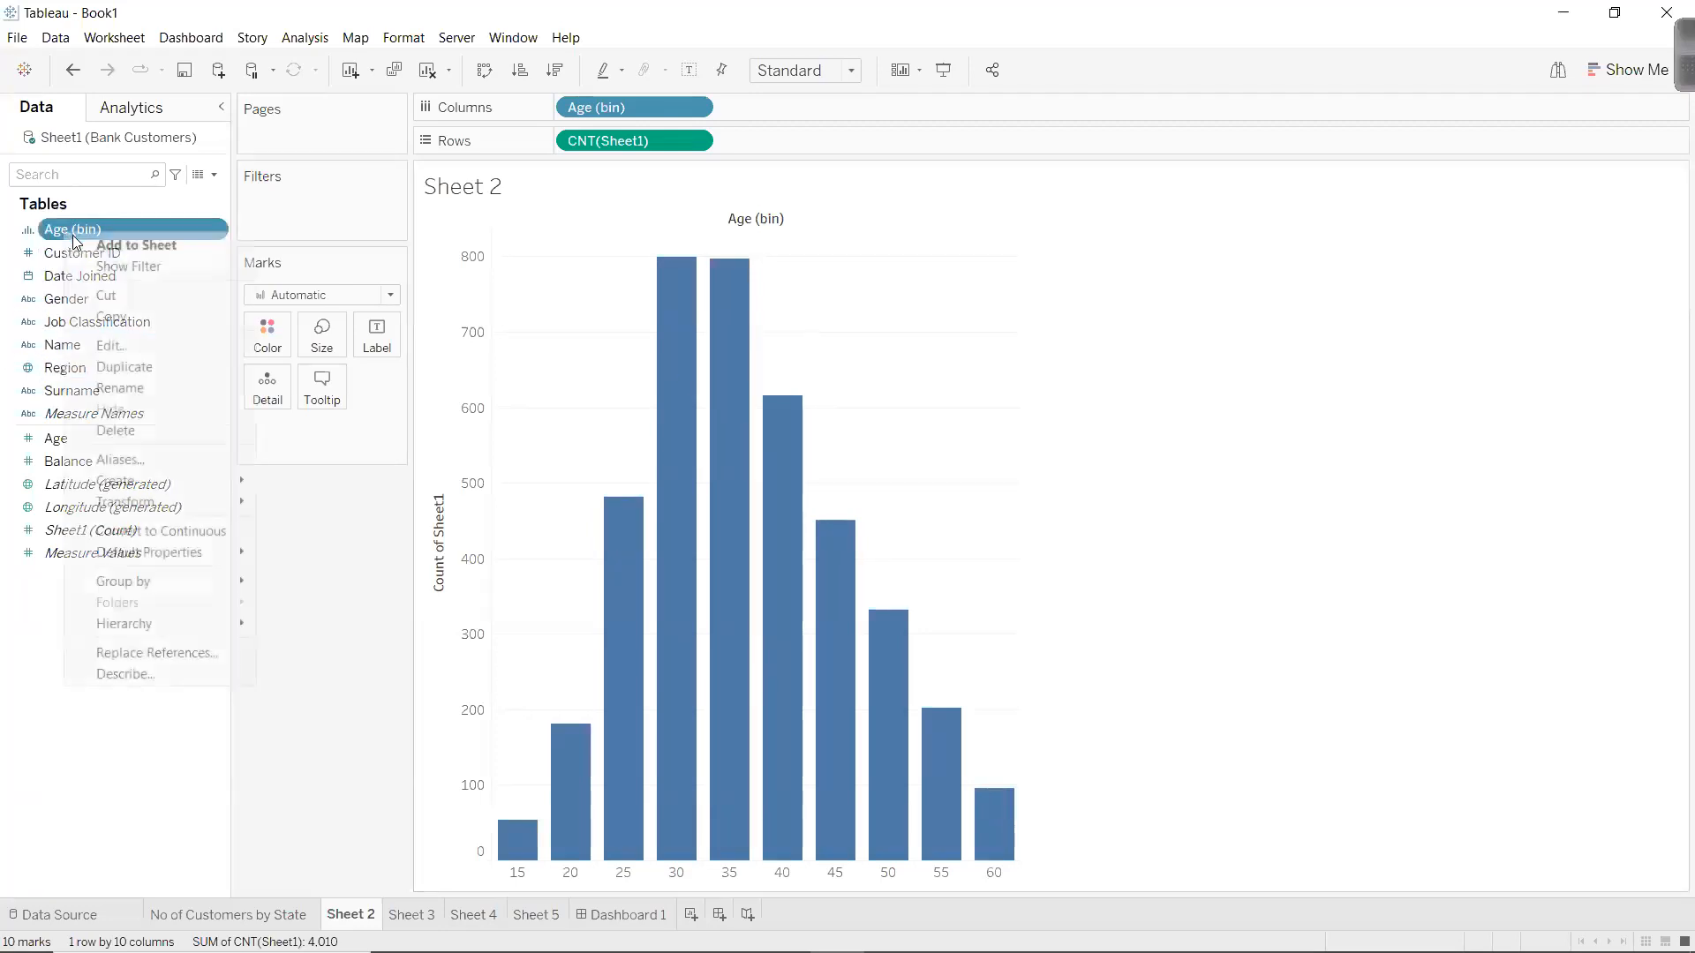
pyautogui.click(144, 344)
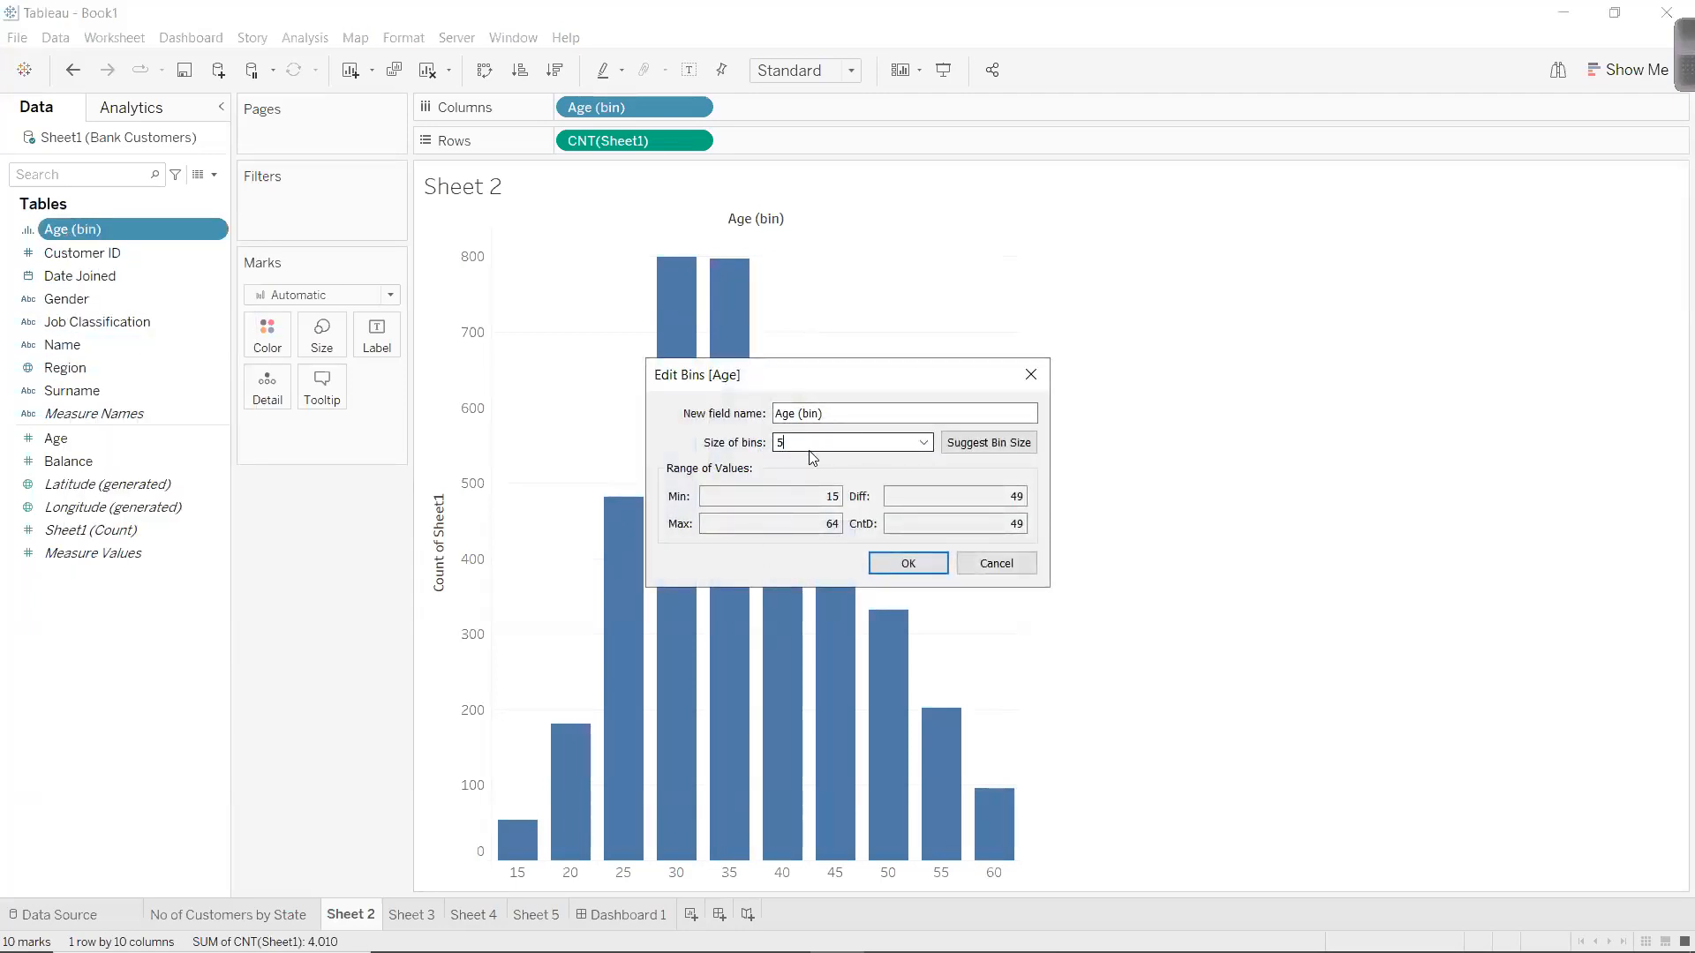
pyautogui.press('BackSpace')
pyautogui.write('10')
pyautogui.press('Return')
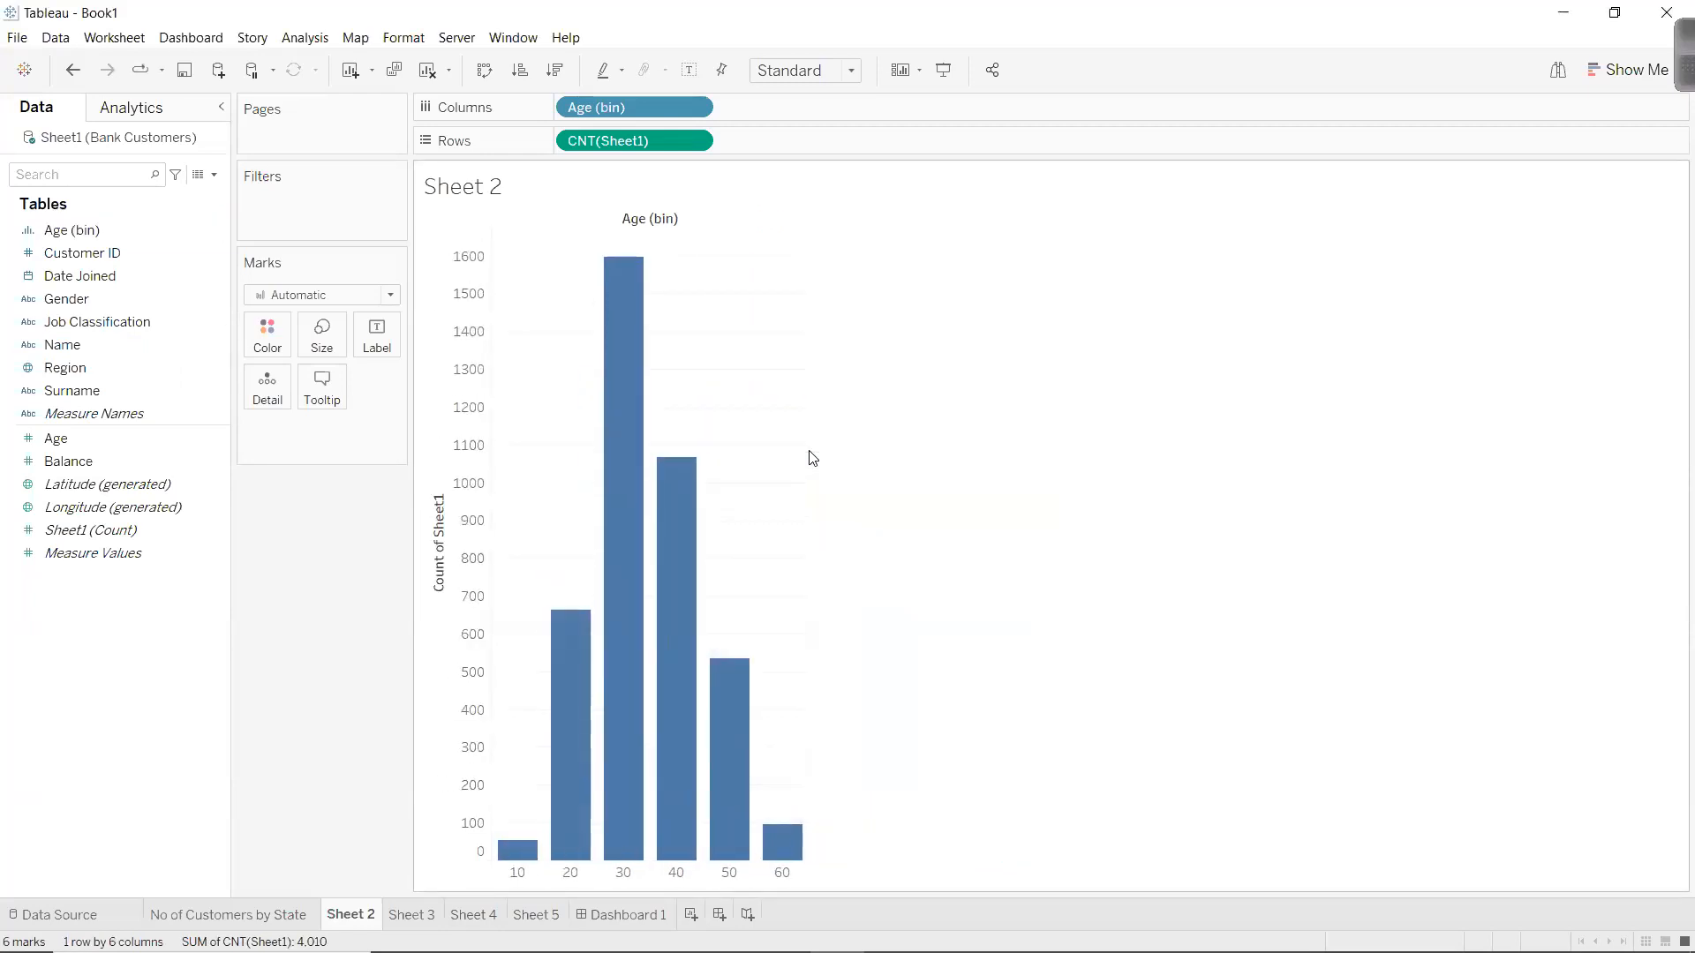
# Set the bin size of the Age (bin) field to 15.
pyautogui.rightClick(95, 224)
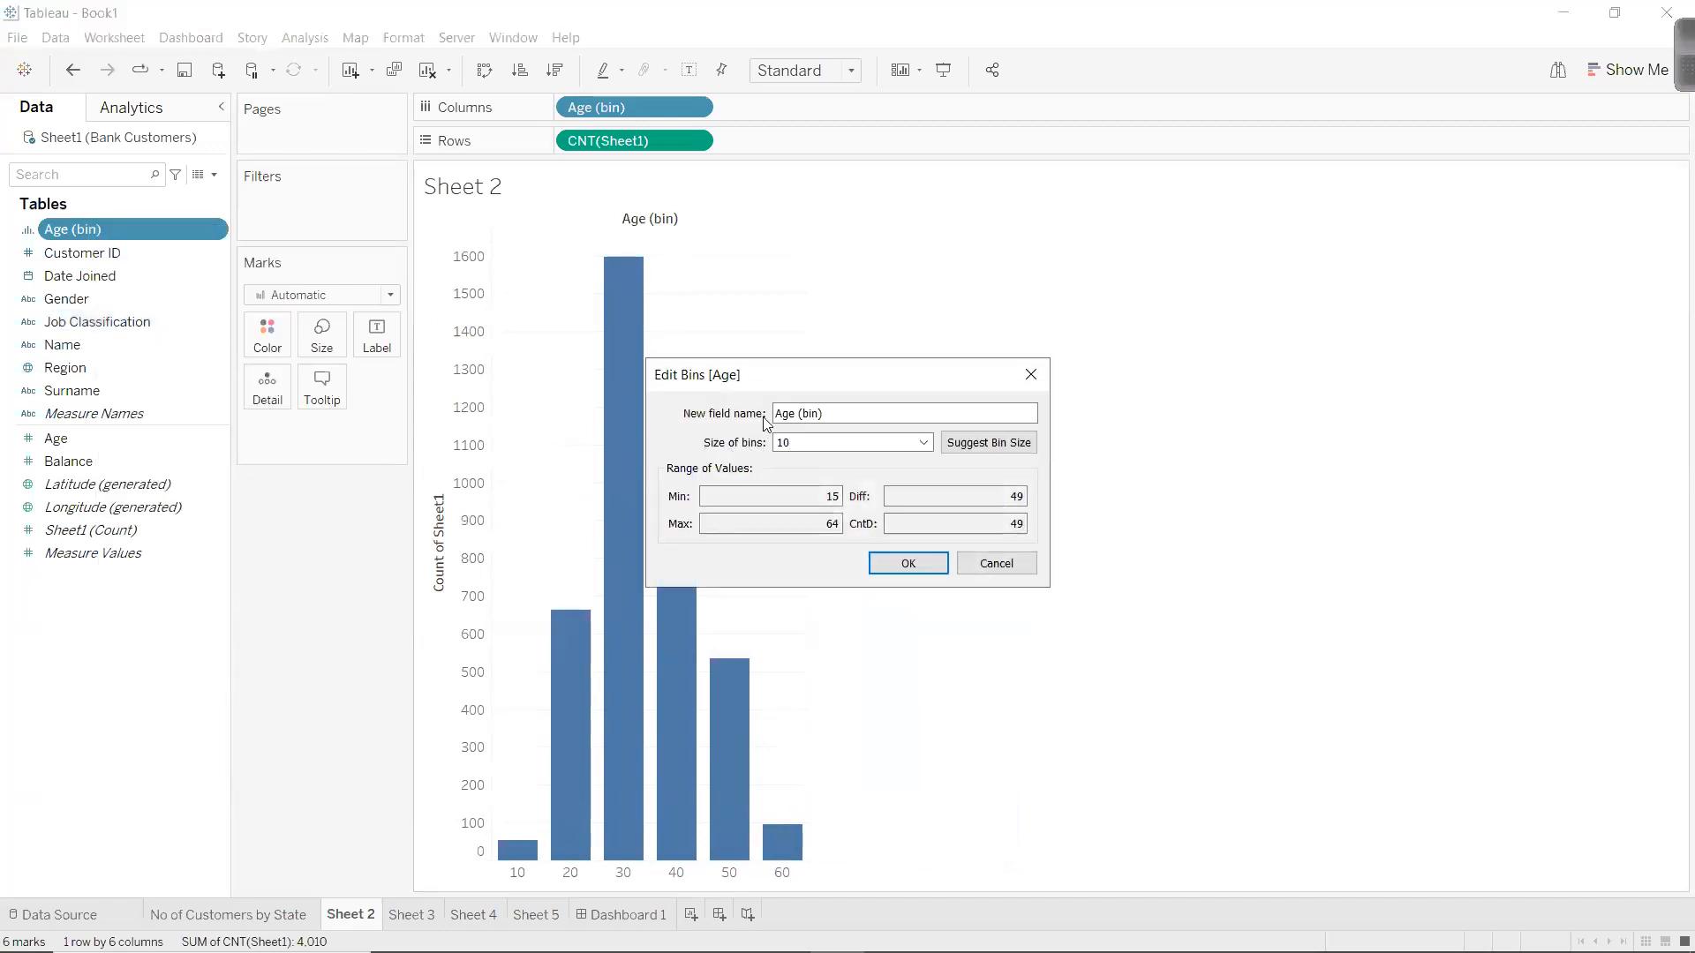
pyautogui.press('BackSpace')
pyautogui.write('5')
pyautogui.press('Return')
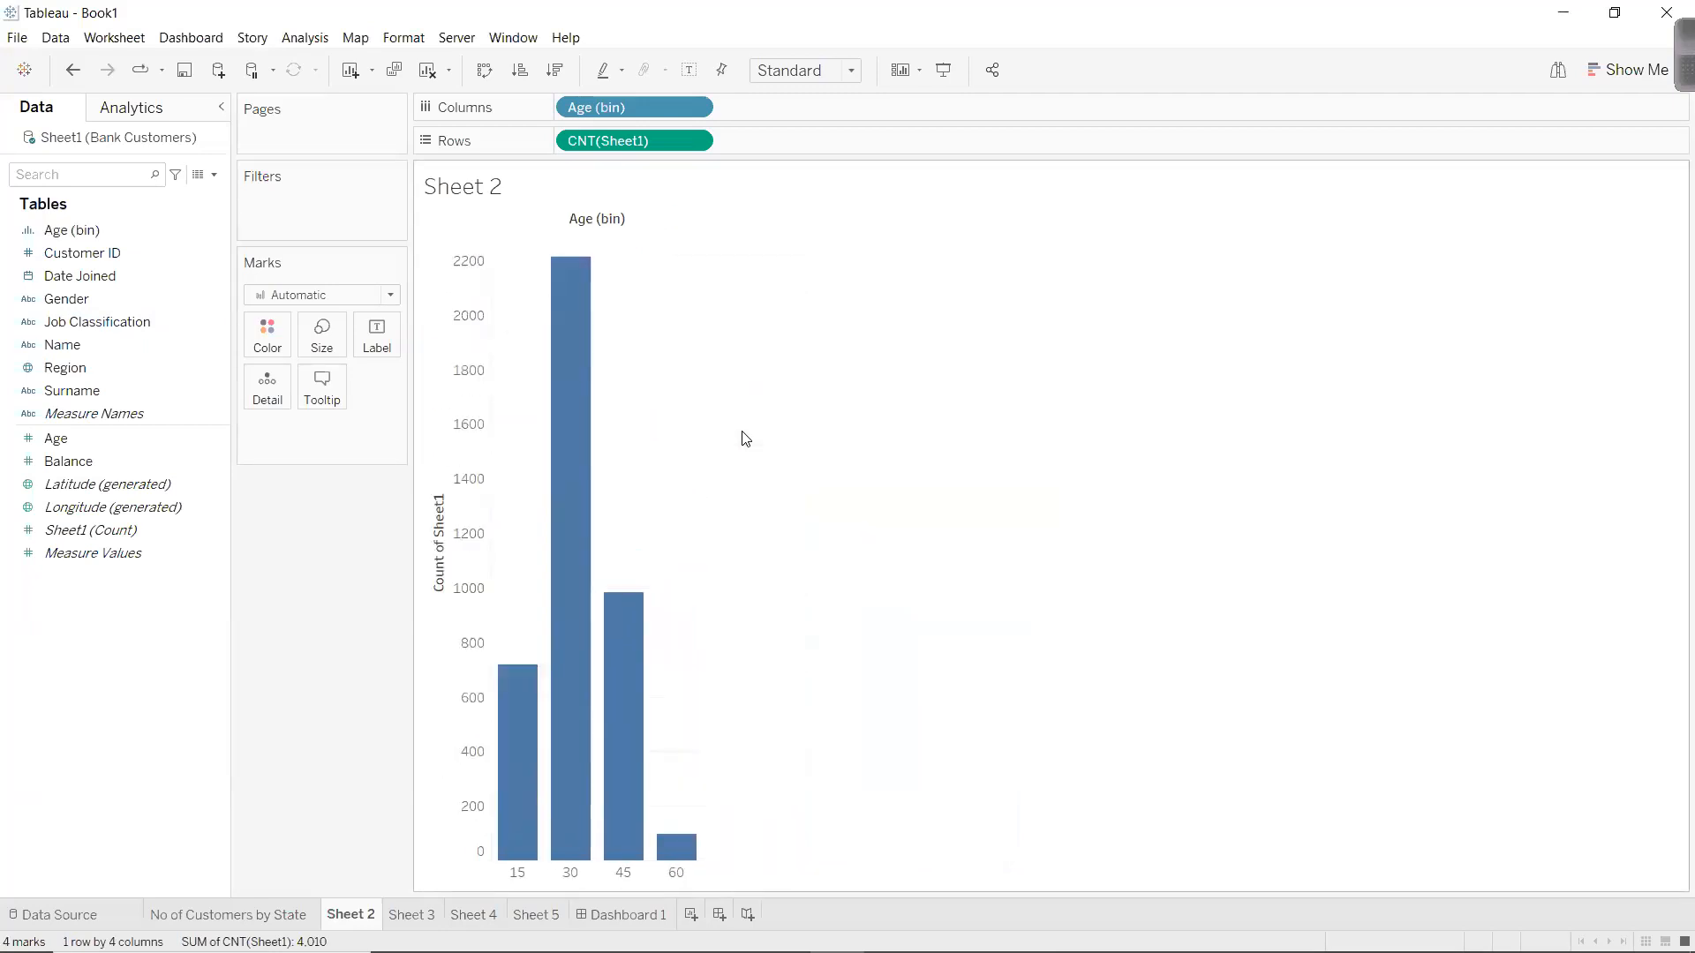
# Set the bin size of the Age (bin) field to 5.
pyautogui.rightClick(86, 237)
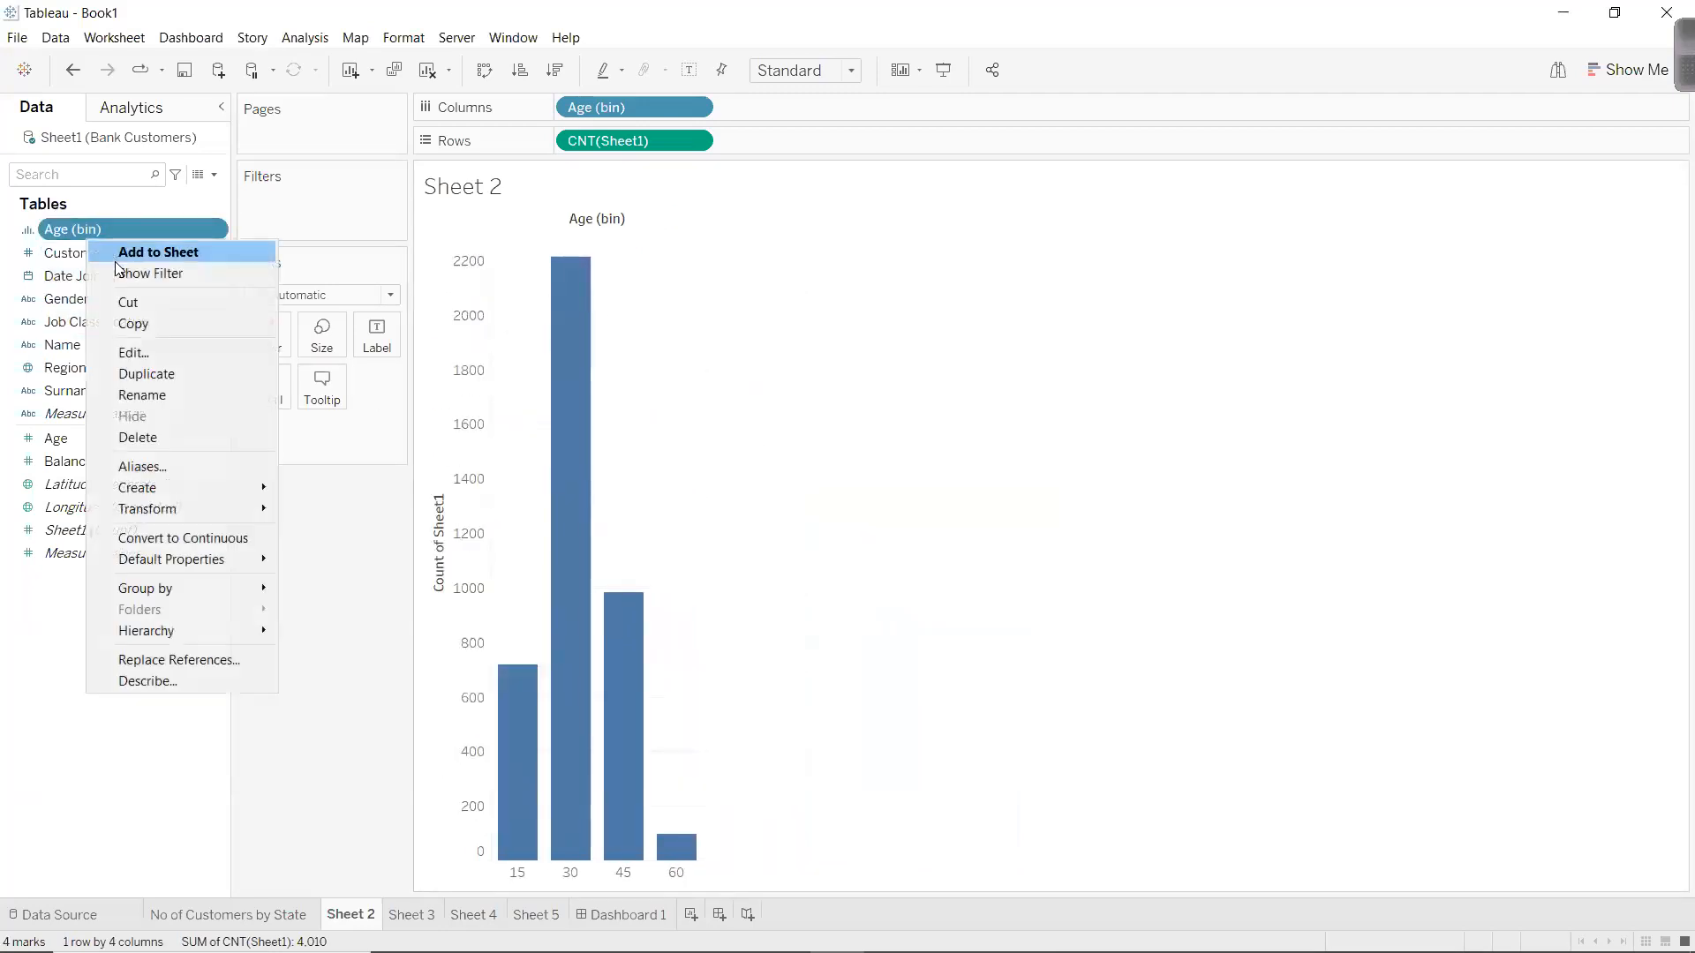
pyautogui.click(162, 355)
pyautogui.click(802, 444)
pyautogui.doubleClick(802, 444)
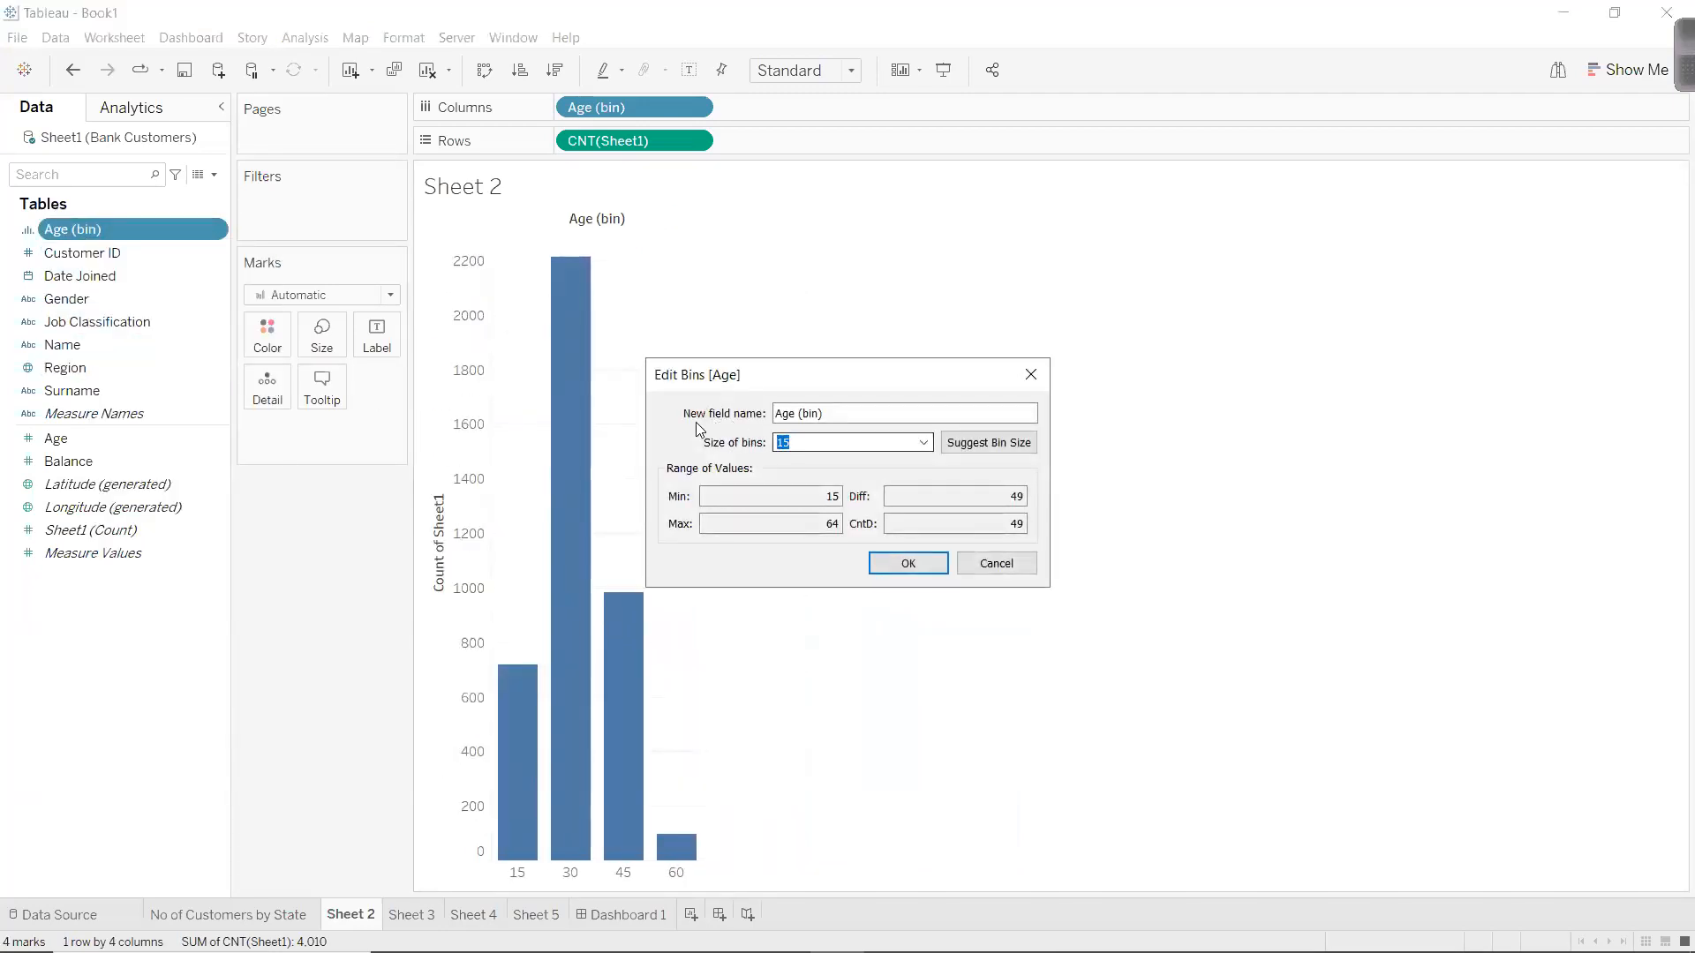
pyautogui.write('5')
pyautogui.press('Return')
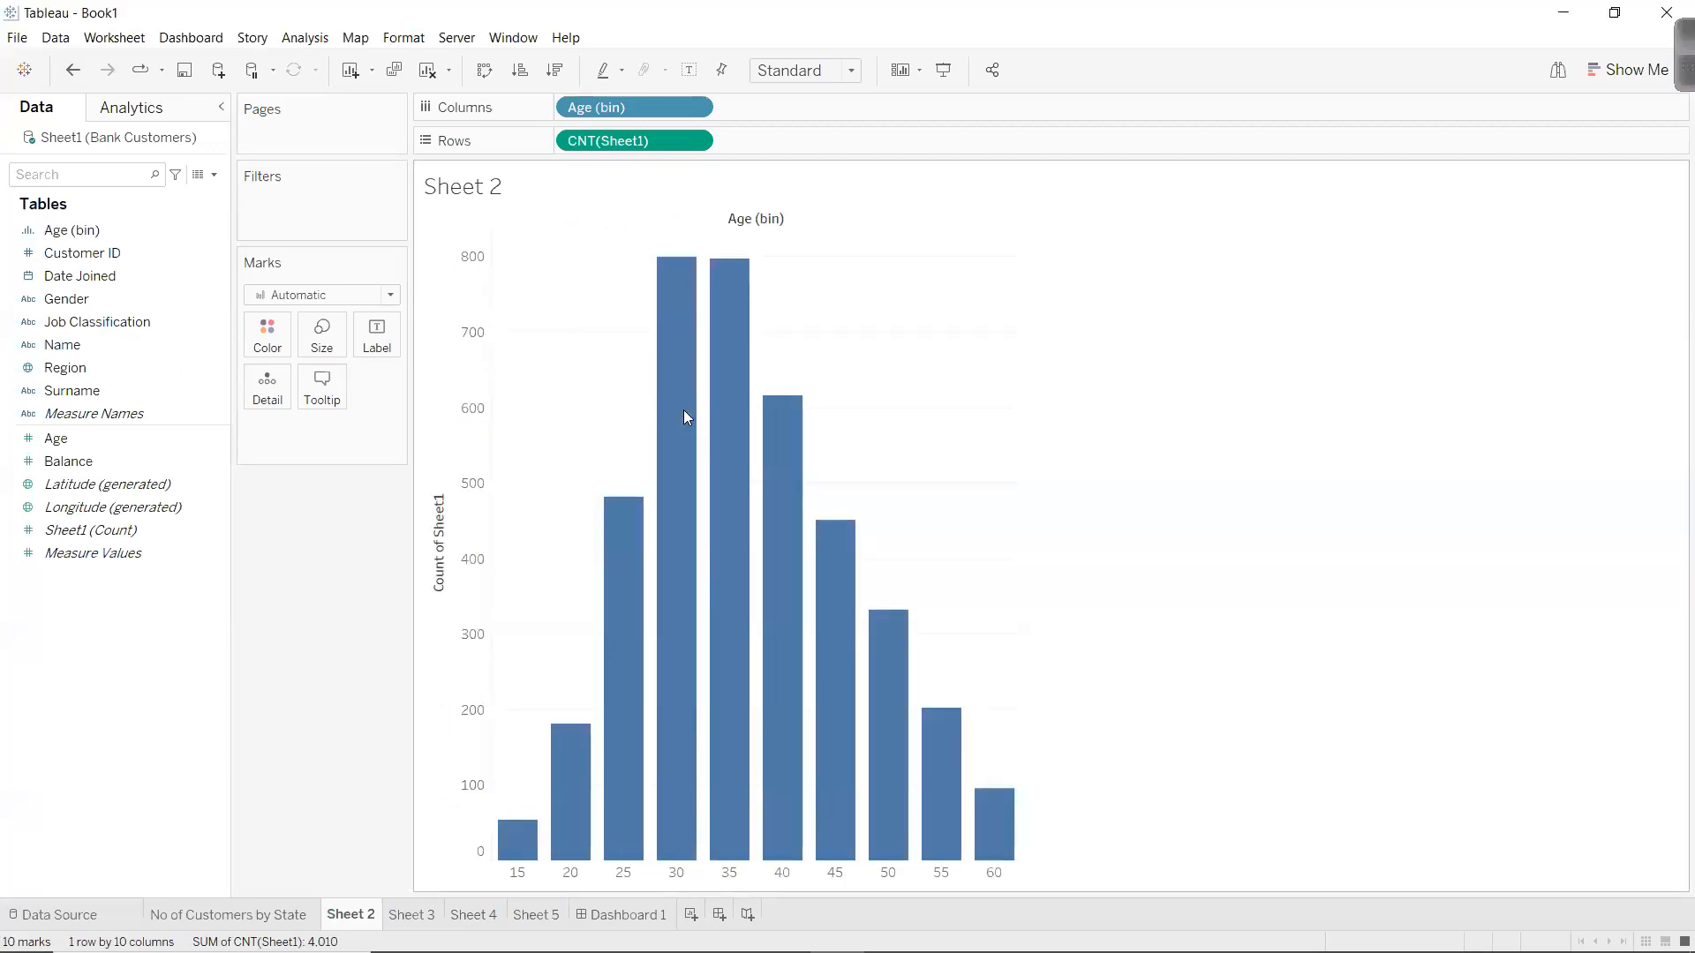
pyautogui.click(109, 238)
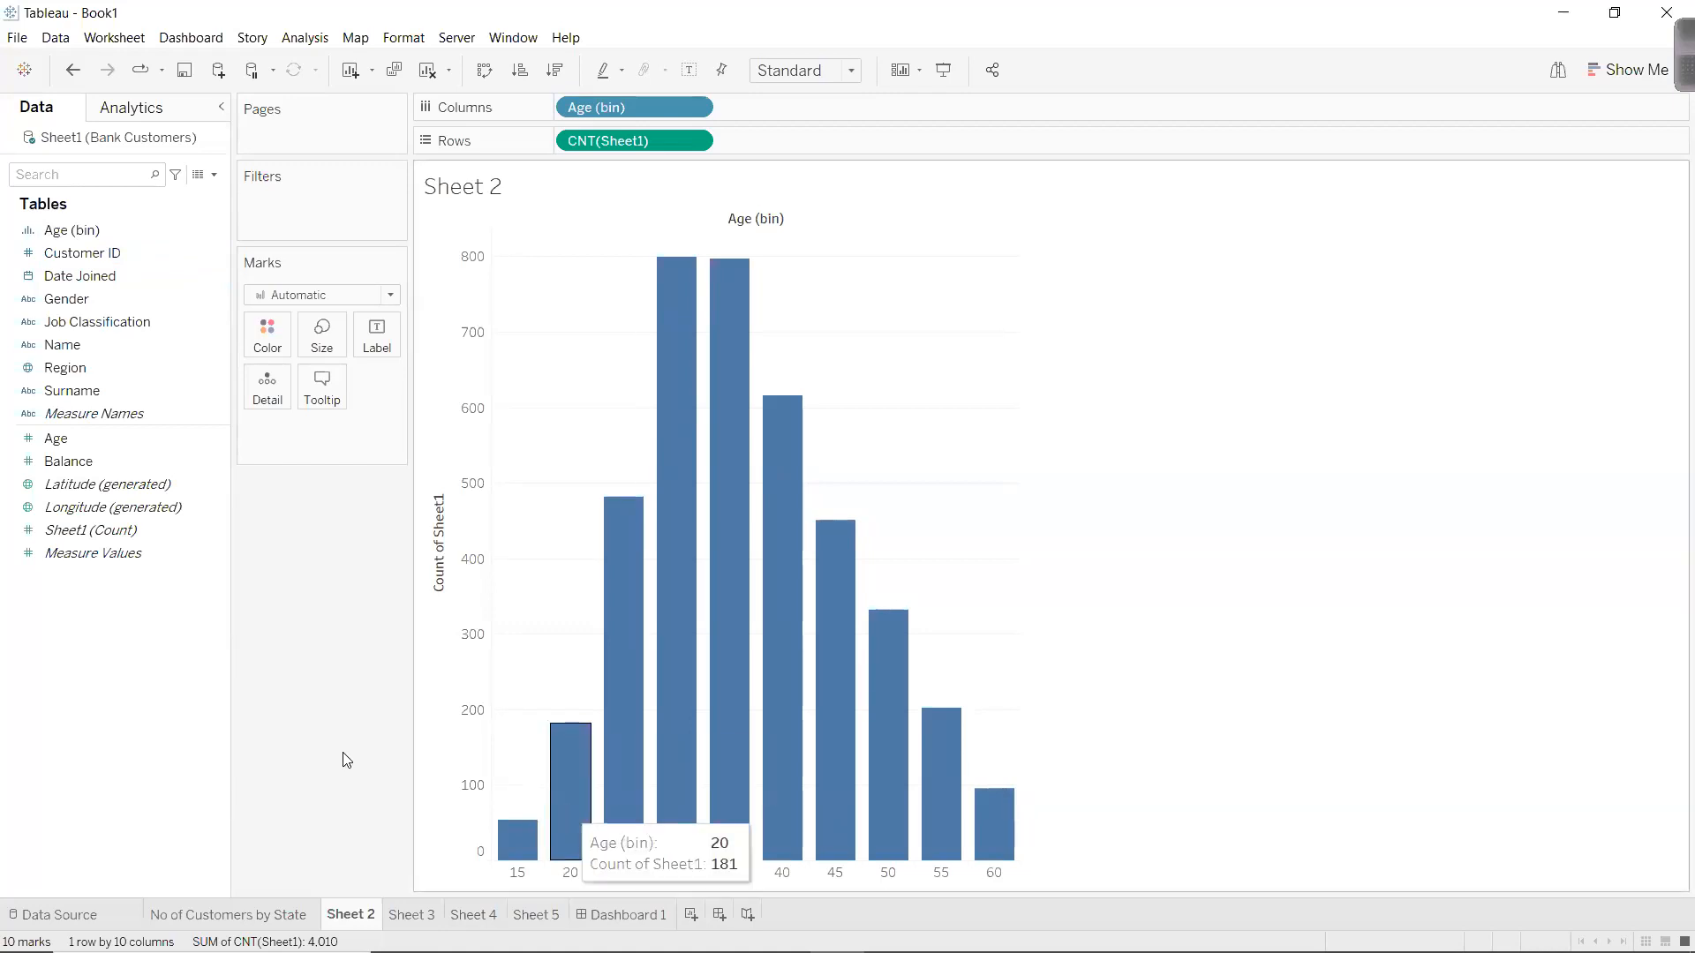
# Start a new parameter whose allowable values are a range, with minimum, maximum and step size enabled.
pyautogui.rightClick(114, 625)
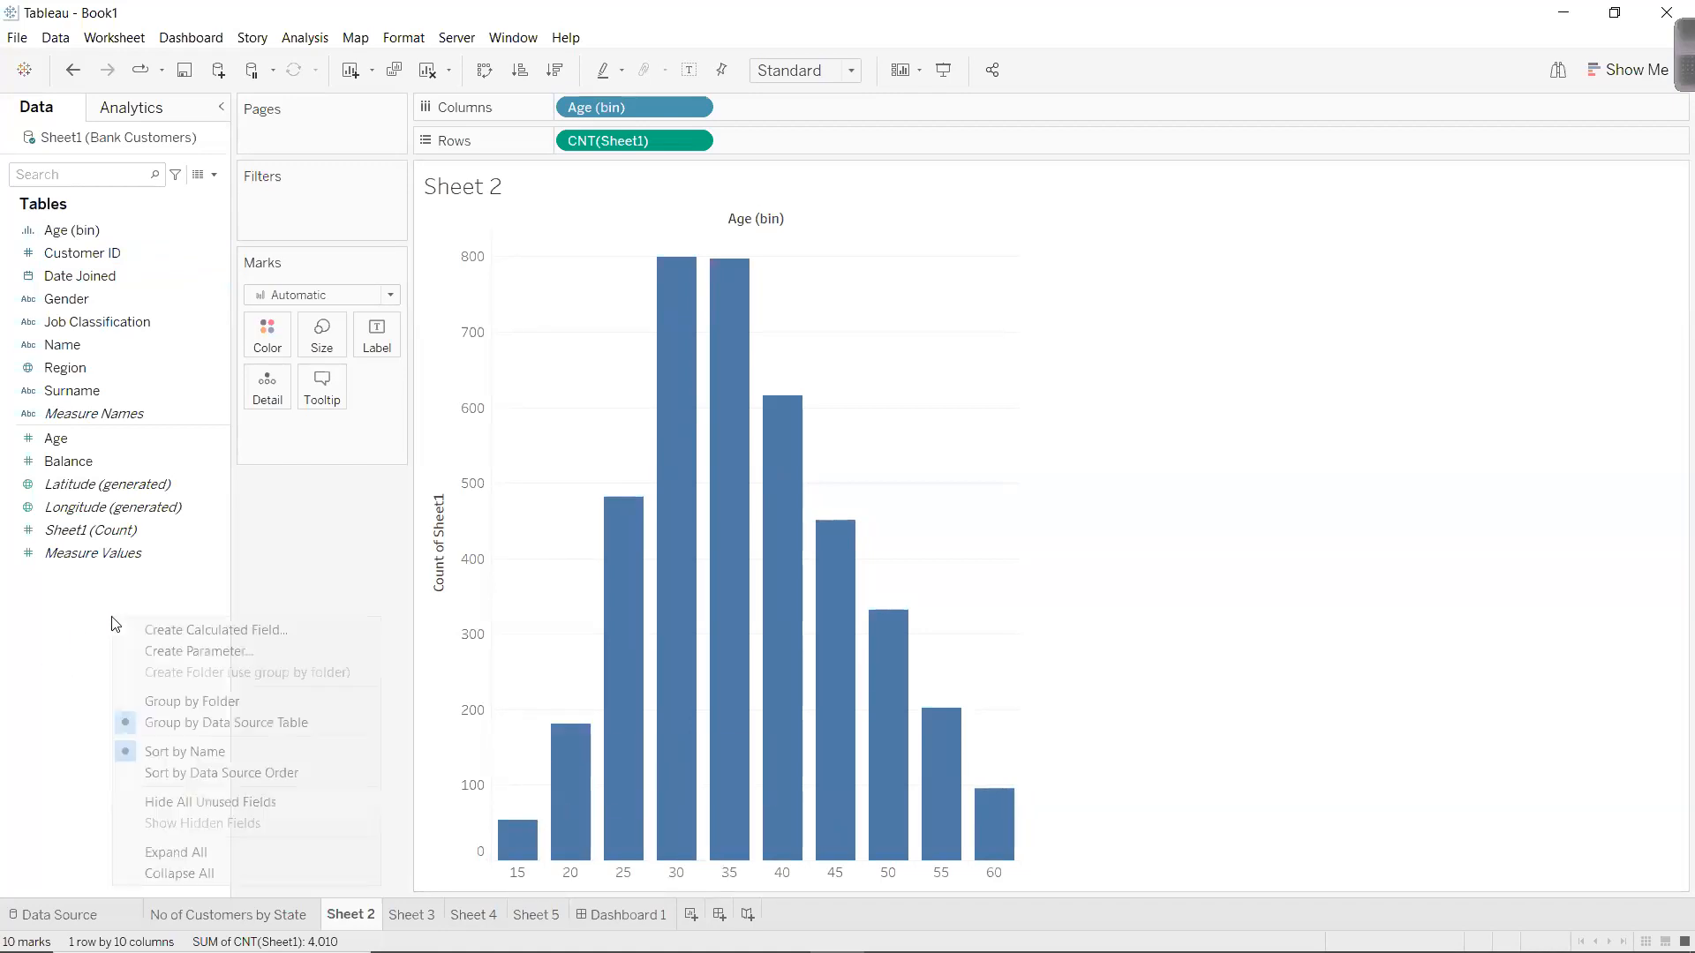
pyautogui.click(164, 653)
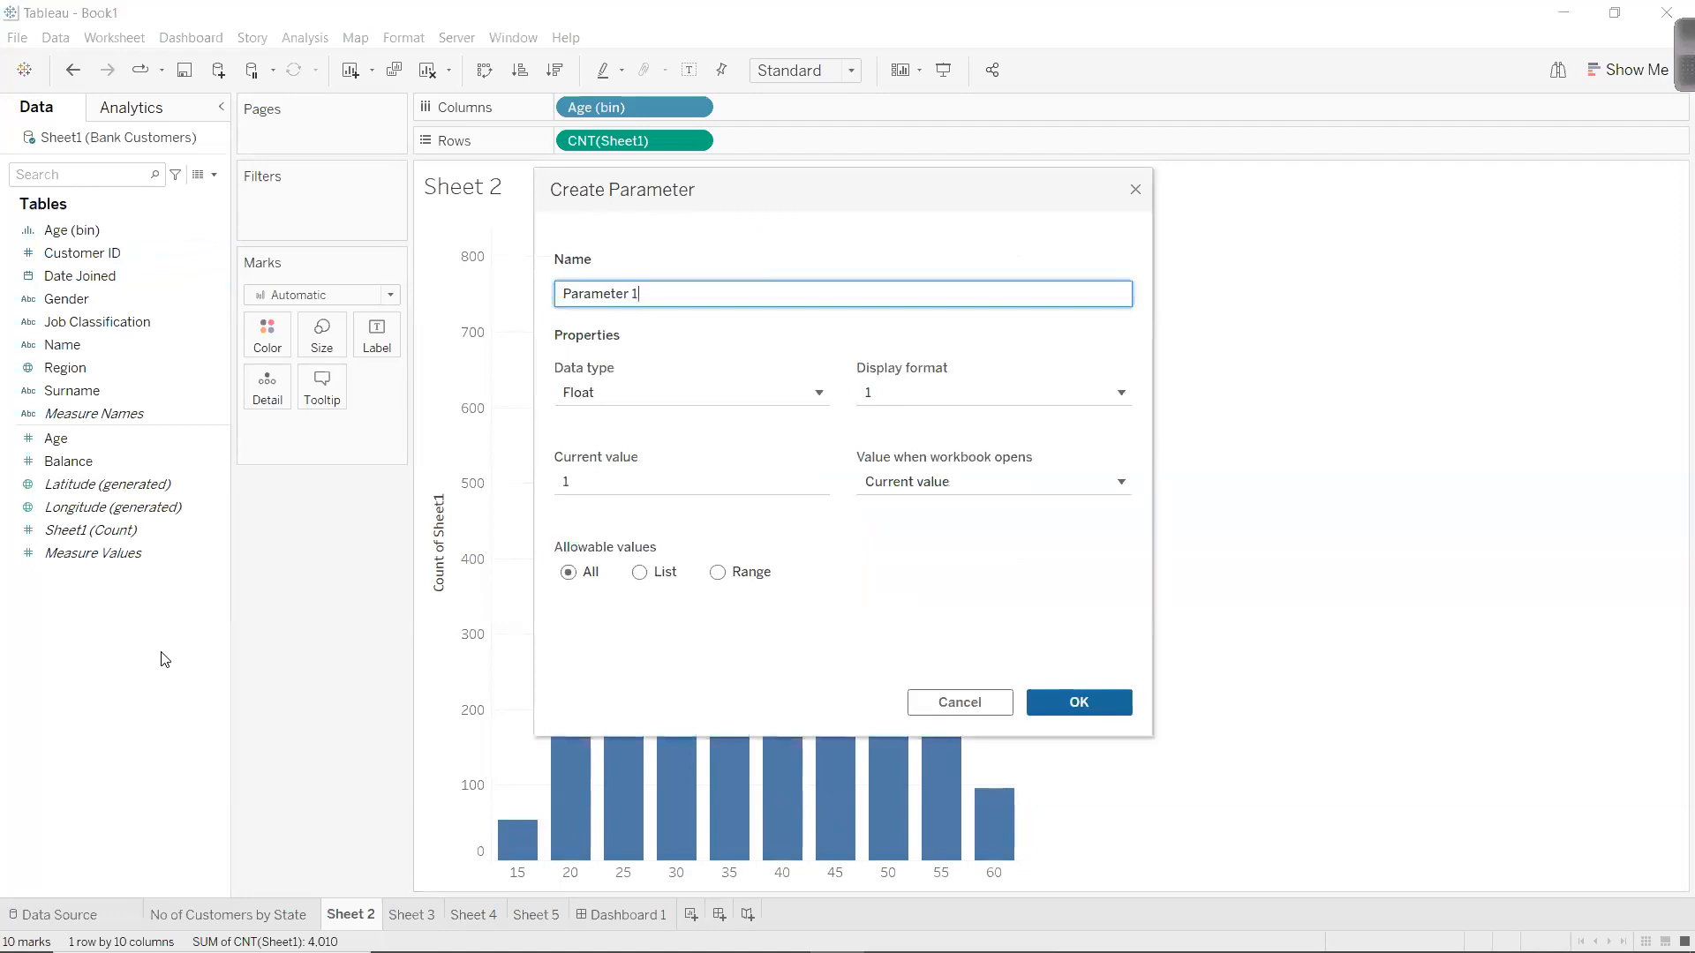
pyautogui.click(717, 573)
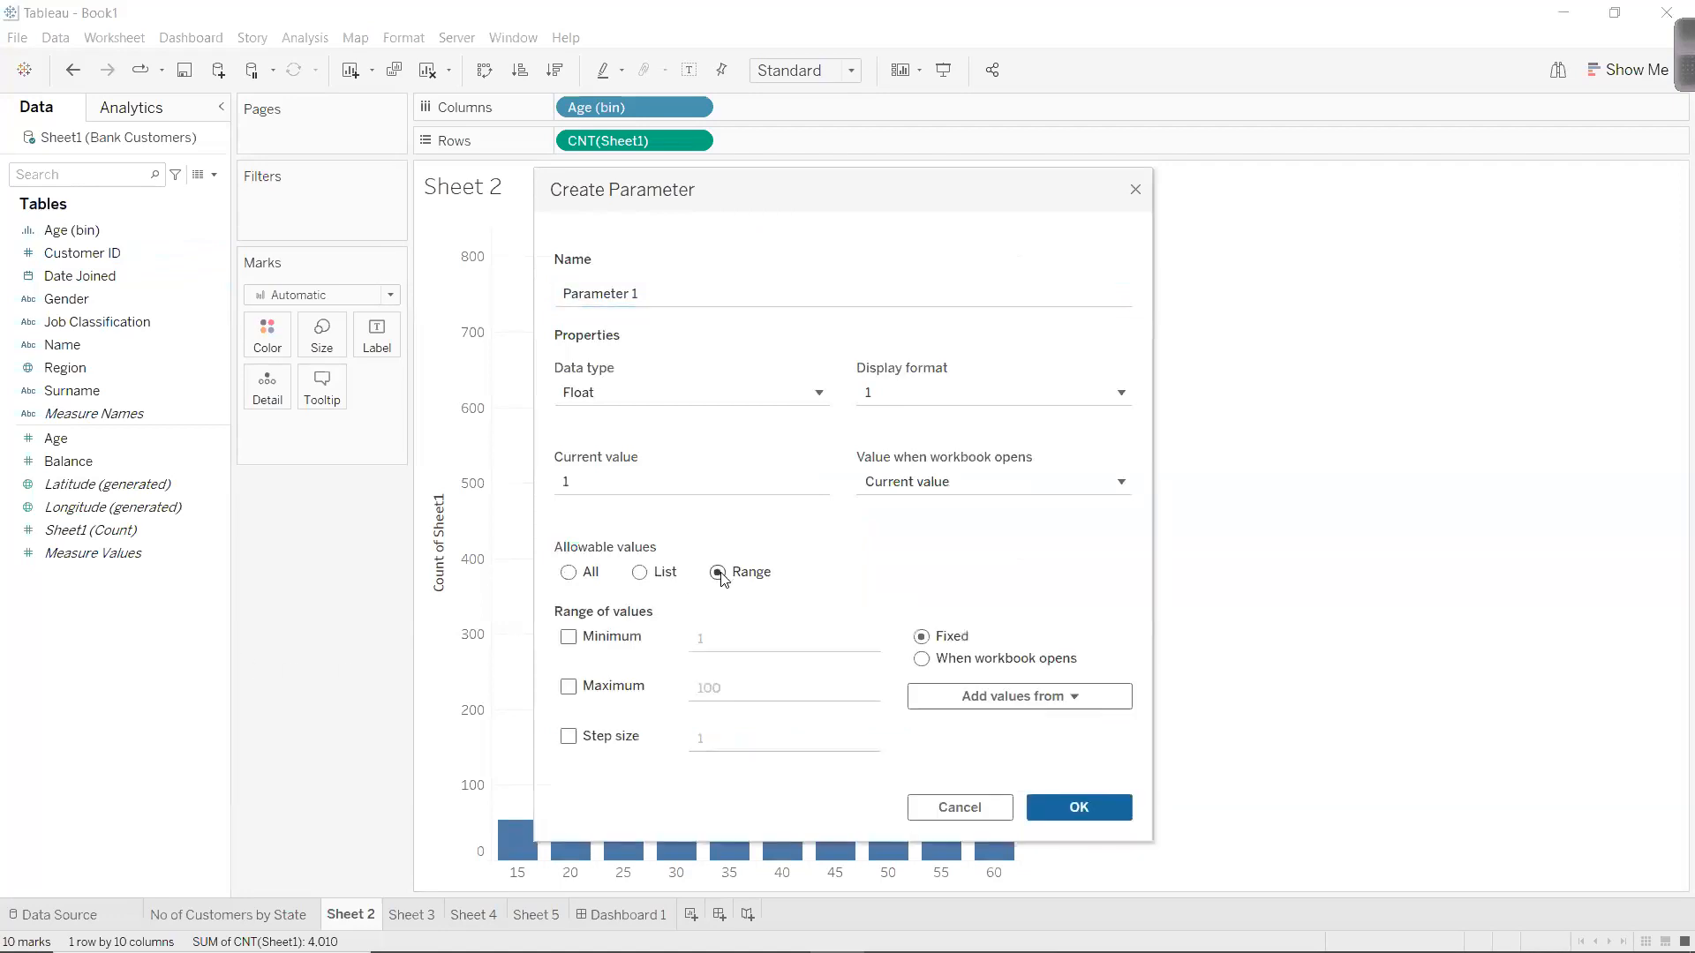
pyautogui.click(568, 636)
pyautogui.click(568, 687)
pyautogui.click(569, 737)
# Set the new parameter's range to a minimum of 5, a maximum of 30 and a step size of 5.
pyautogui.click(755, 642)
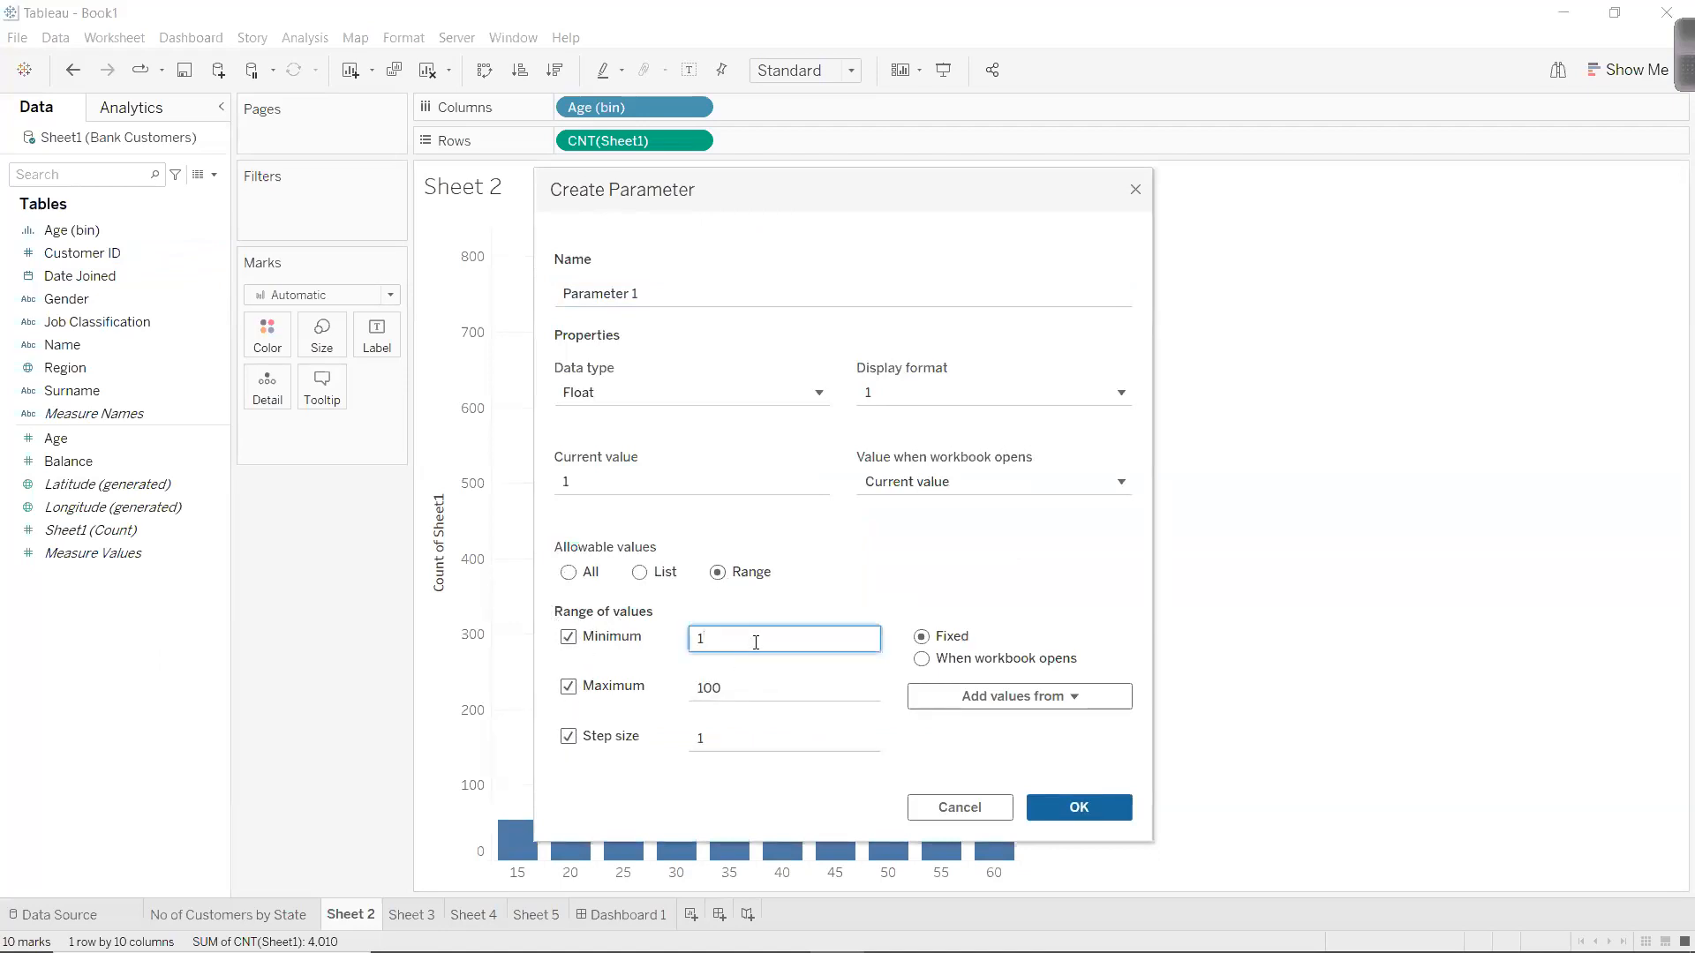
pyautogui.press('BackSpace')
pyautogui.write('5')
pyautogui.moveTo(745, 696); pyautogui.dragTo(639, 685)
pyautogui.write('6')
pyautogui.press('BackSpace')
pyautogui.write('30')
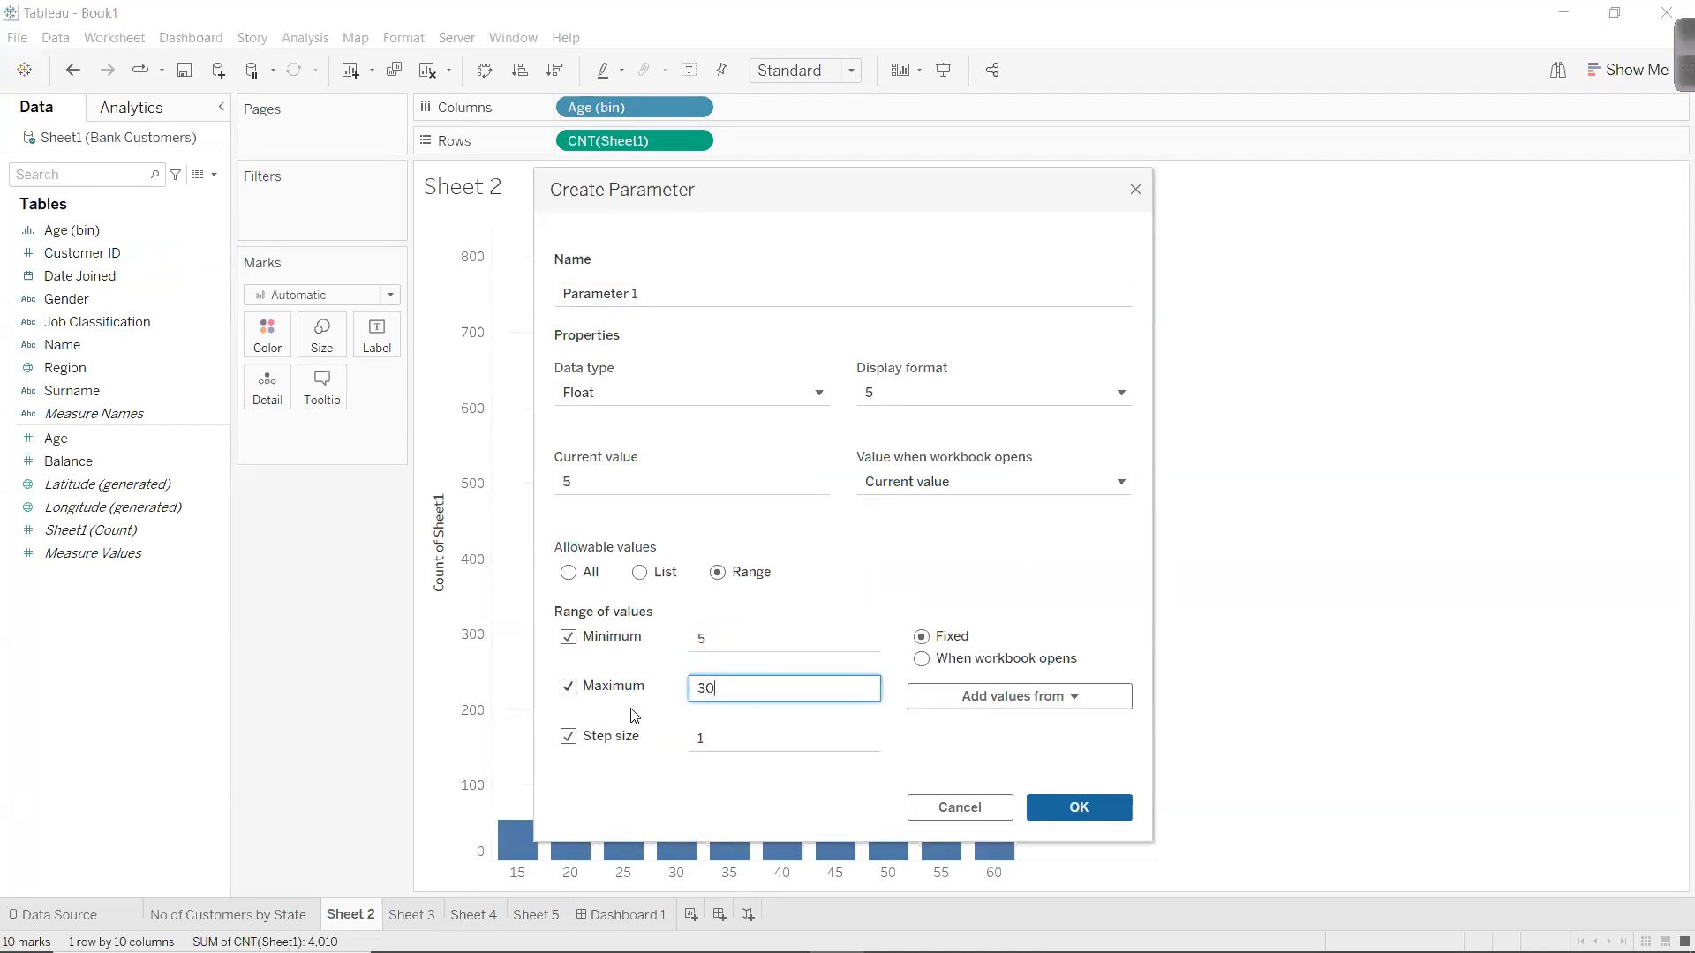
pyautogui.moveTo(729, 736); pyautogui.dragTo(676, 735)
pyautogui.write('5')
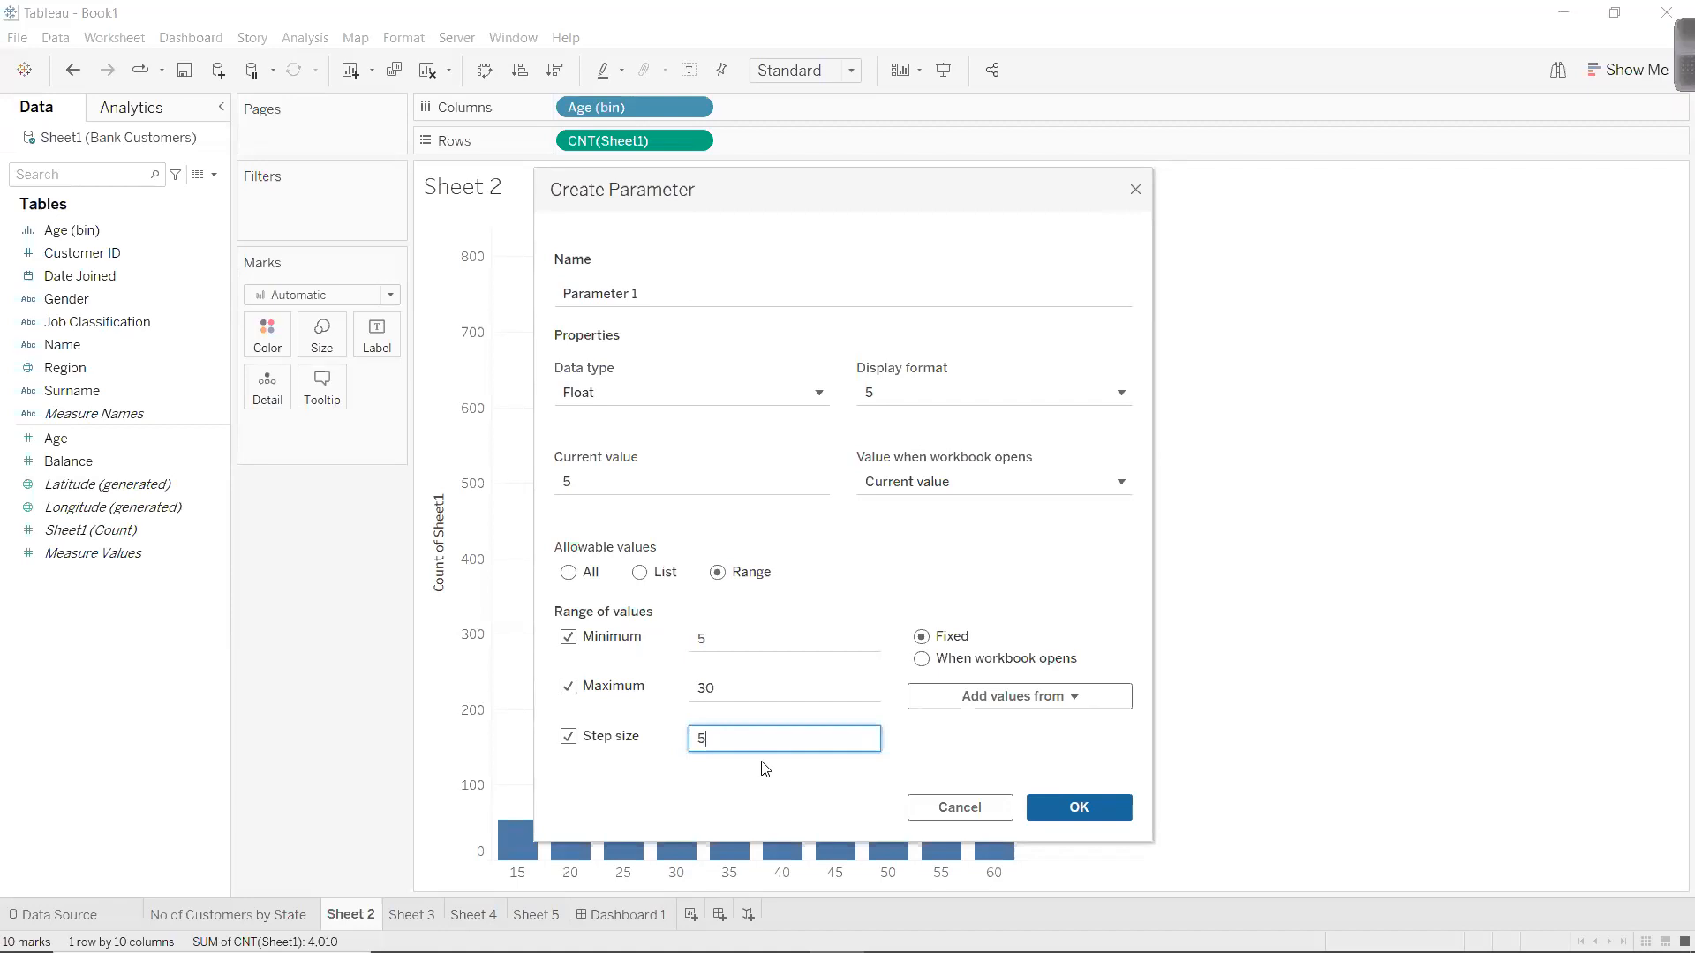
# Name the new parameter Age Bin Par and create it.
pyautogui.click(660, 293)
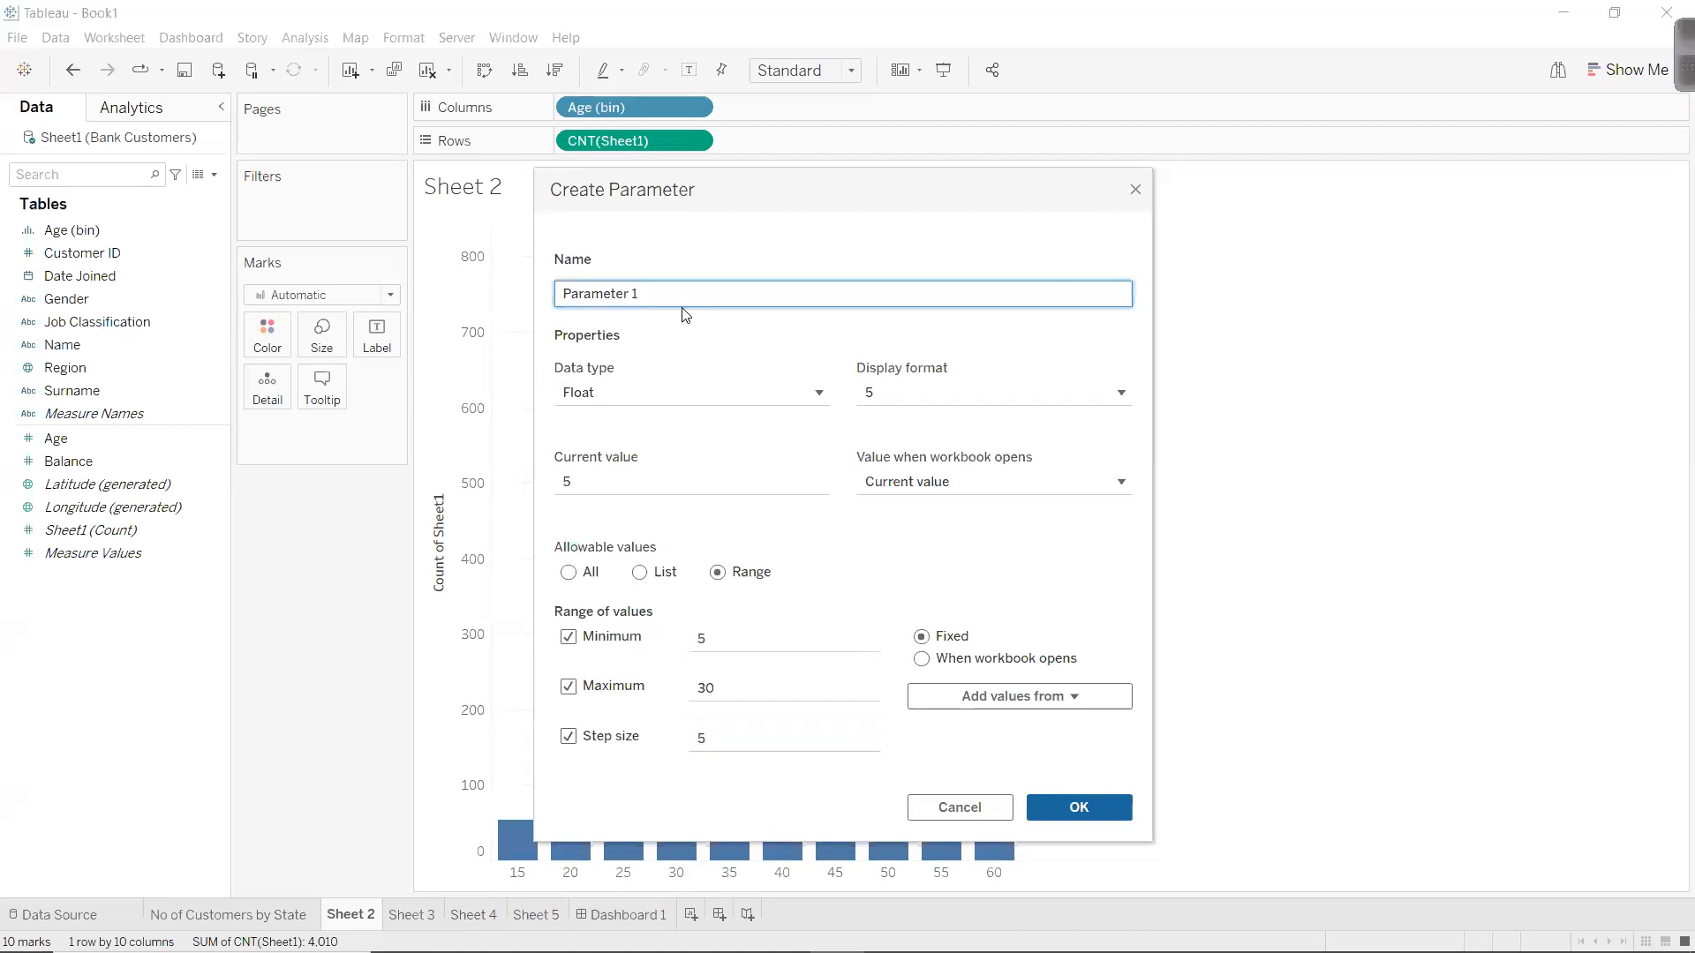
pyautogui.press('BackSpace')
pyautogui.press('BackSpace')
pyautogui.press('BackSpace')
pyautogui.press('BackSpace')
pyautogui.press('BackSpace')
pyautogui.press('BackSpace')
pyautogui.press('BackSpace')
pyautogui.press('BackSpace')
pyautogui.press('BackSpace')
pyautogui.press('BackSpace')
pyautogui.write('Age Bin Par')
pyautogui.click(1050, 807)
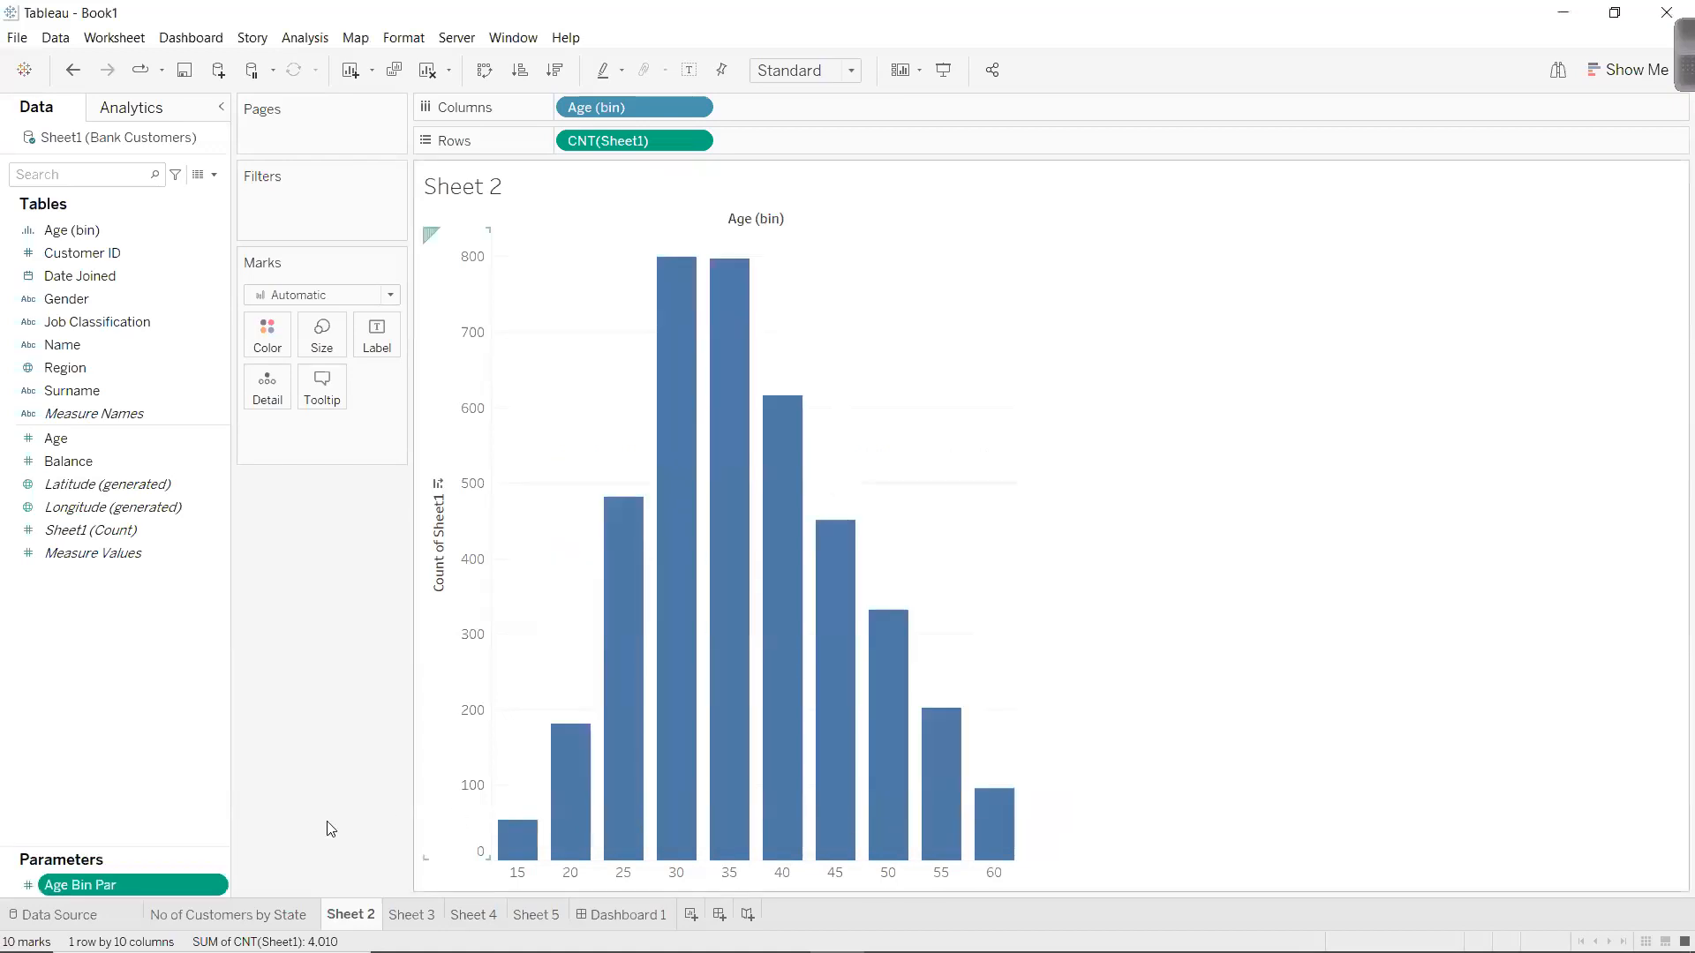
# Show the Age Bin Par parameter control on the sheet and try its slider, ending at 30.
pyautogui.rightClick(71, 888)
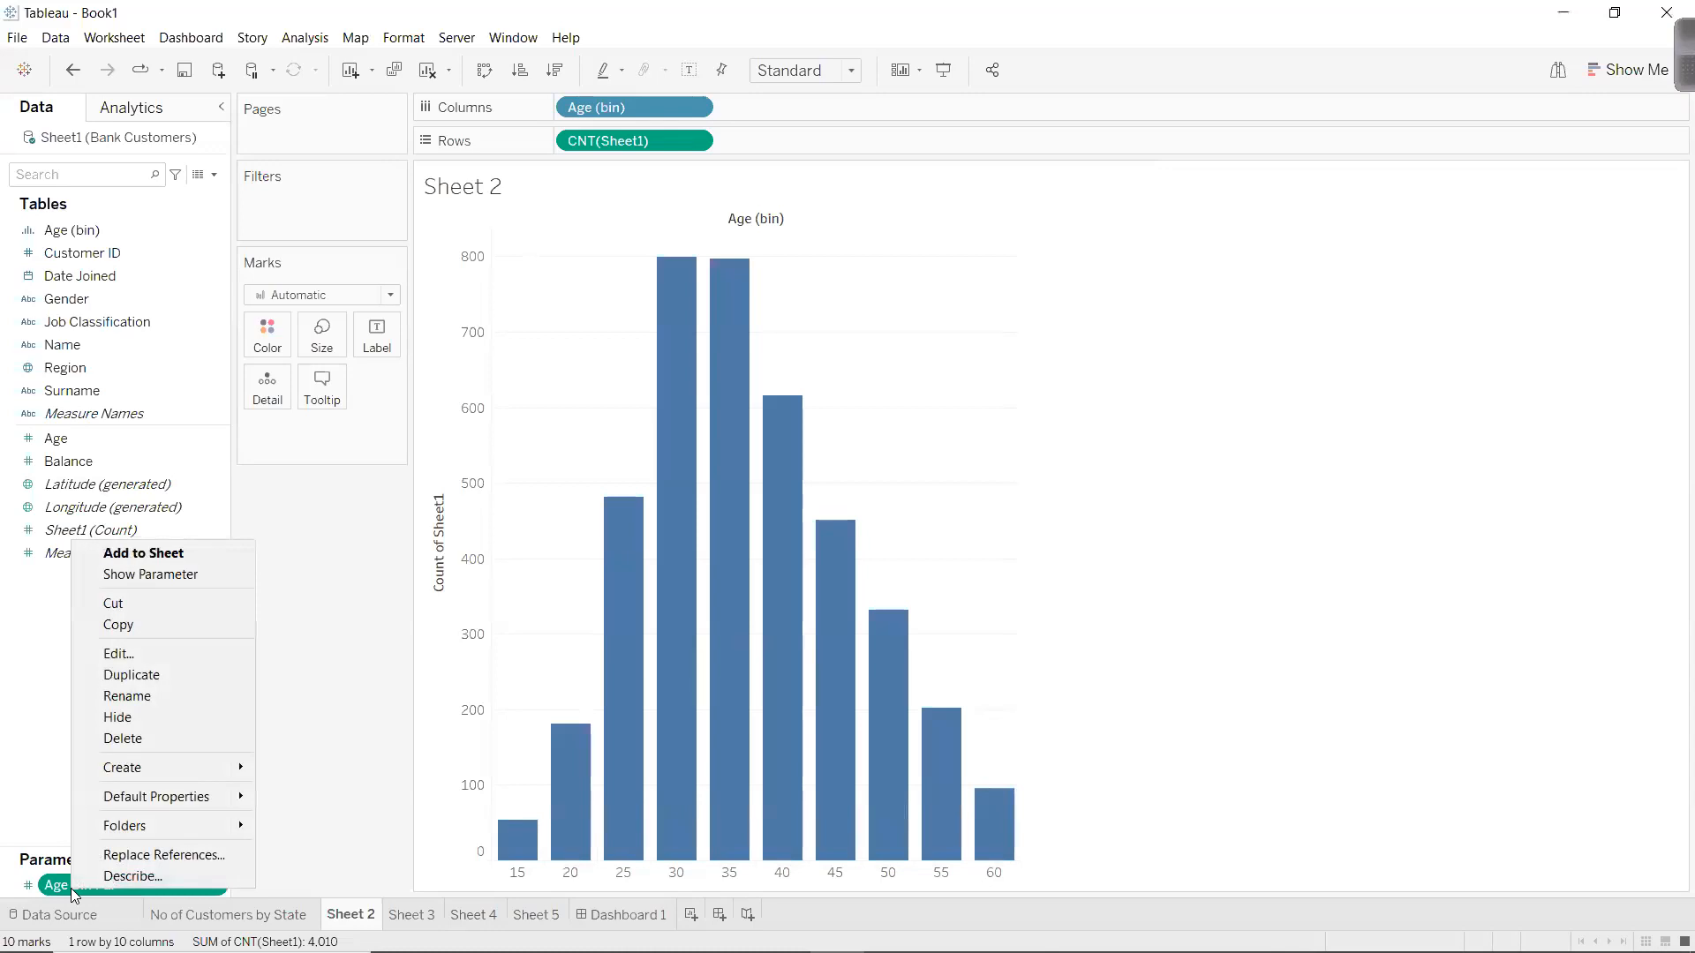
pyautogui.click(128, 579)
pyautogui.moveTo(1559, 218); pyautogui.dragTo(1647, 223)
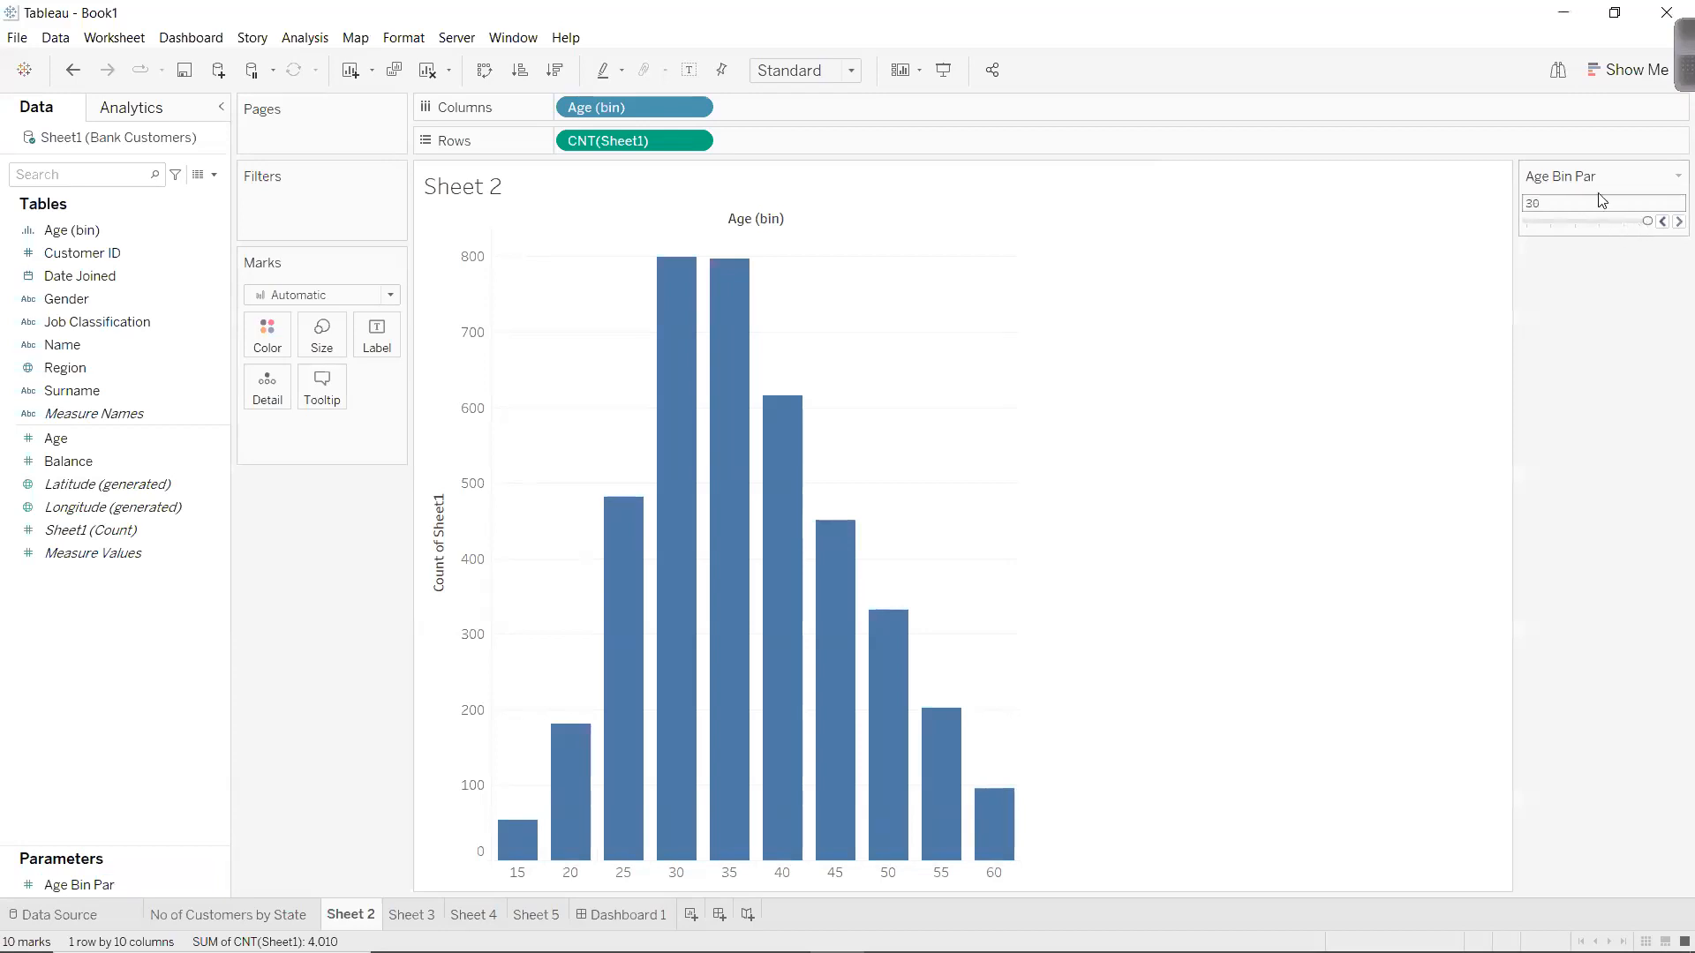
pyautogui.click(1534, 222)
pyautogui.moveTo(1599, 220); pyautogui.dragTo(1647, 226)
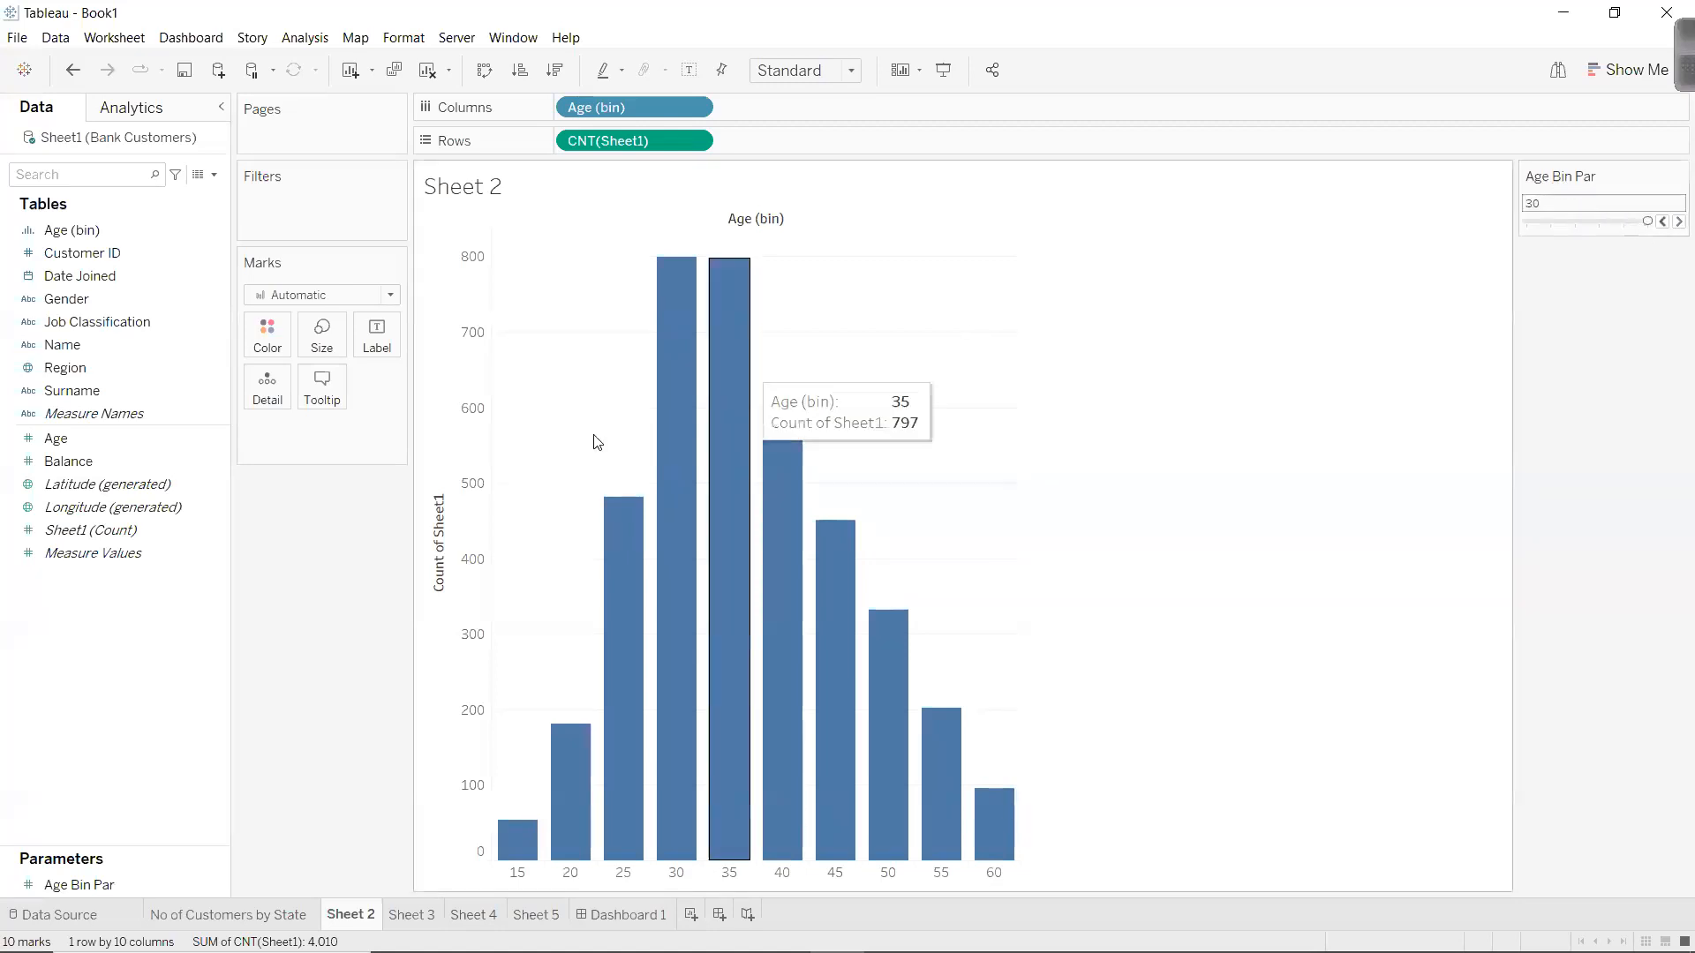
# Review the range and step size settings of the Age Bin Par parameter.
pyautogui.rightClick(110, 879)
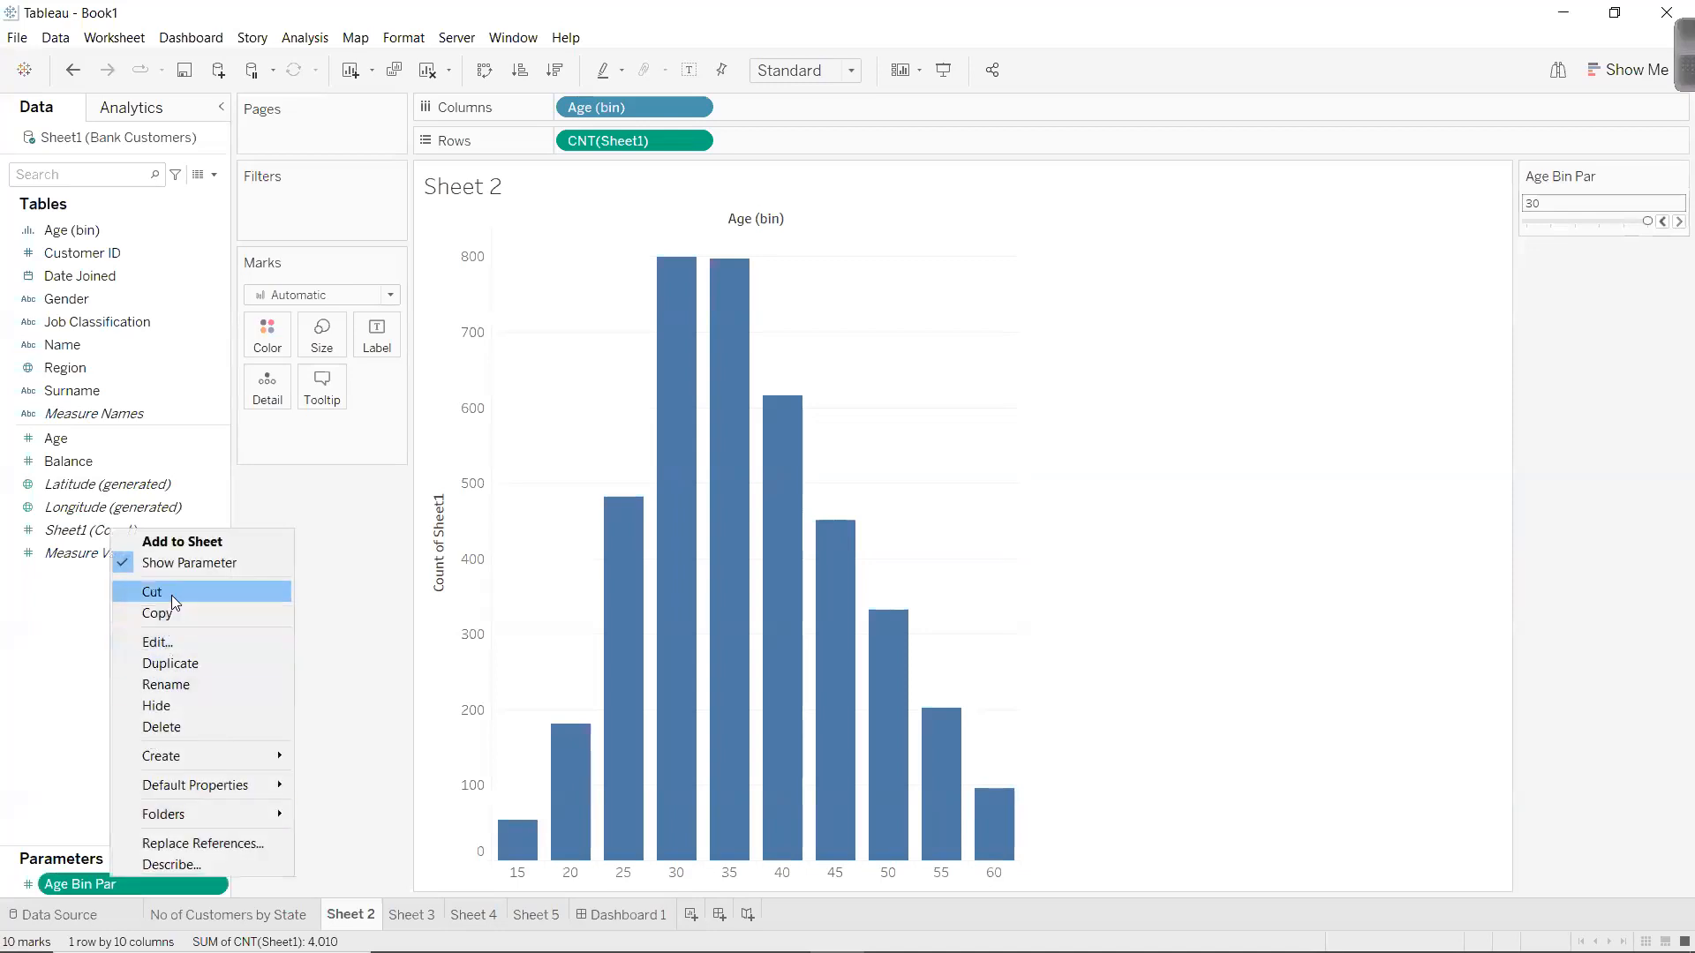
pyautogui.click(172, 645)
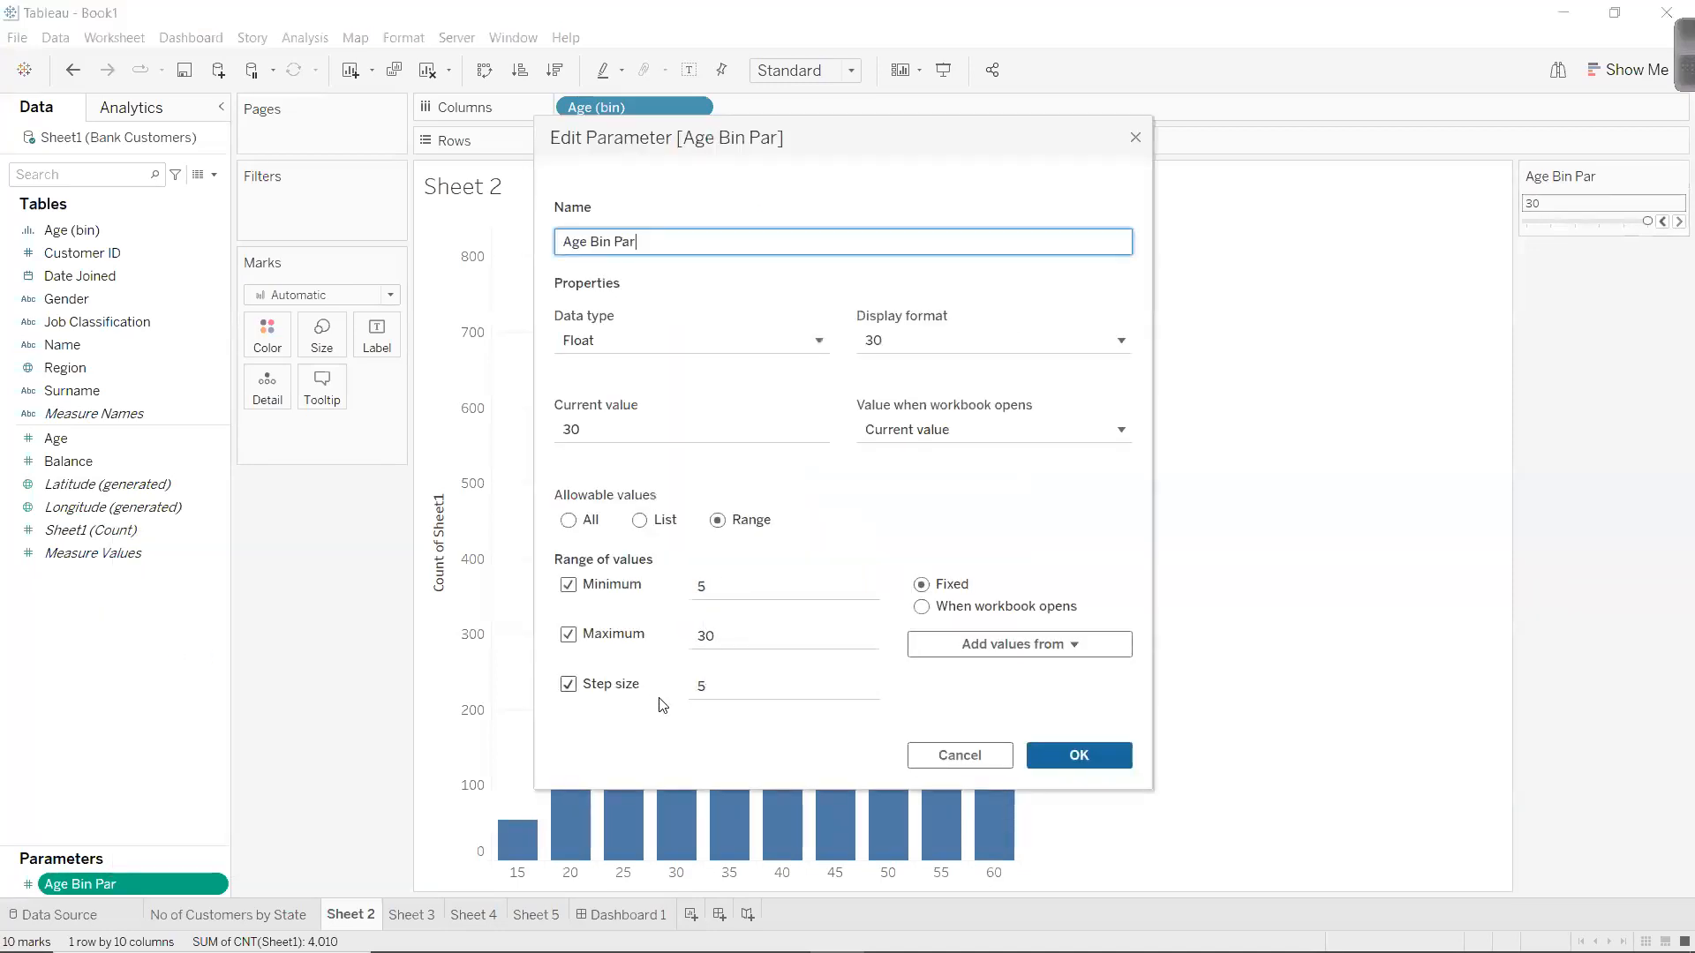
pyautogui.click(1074, 754)
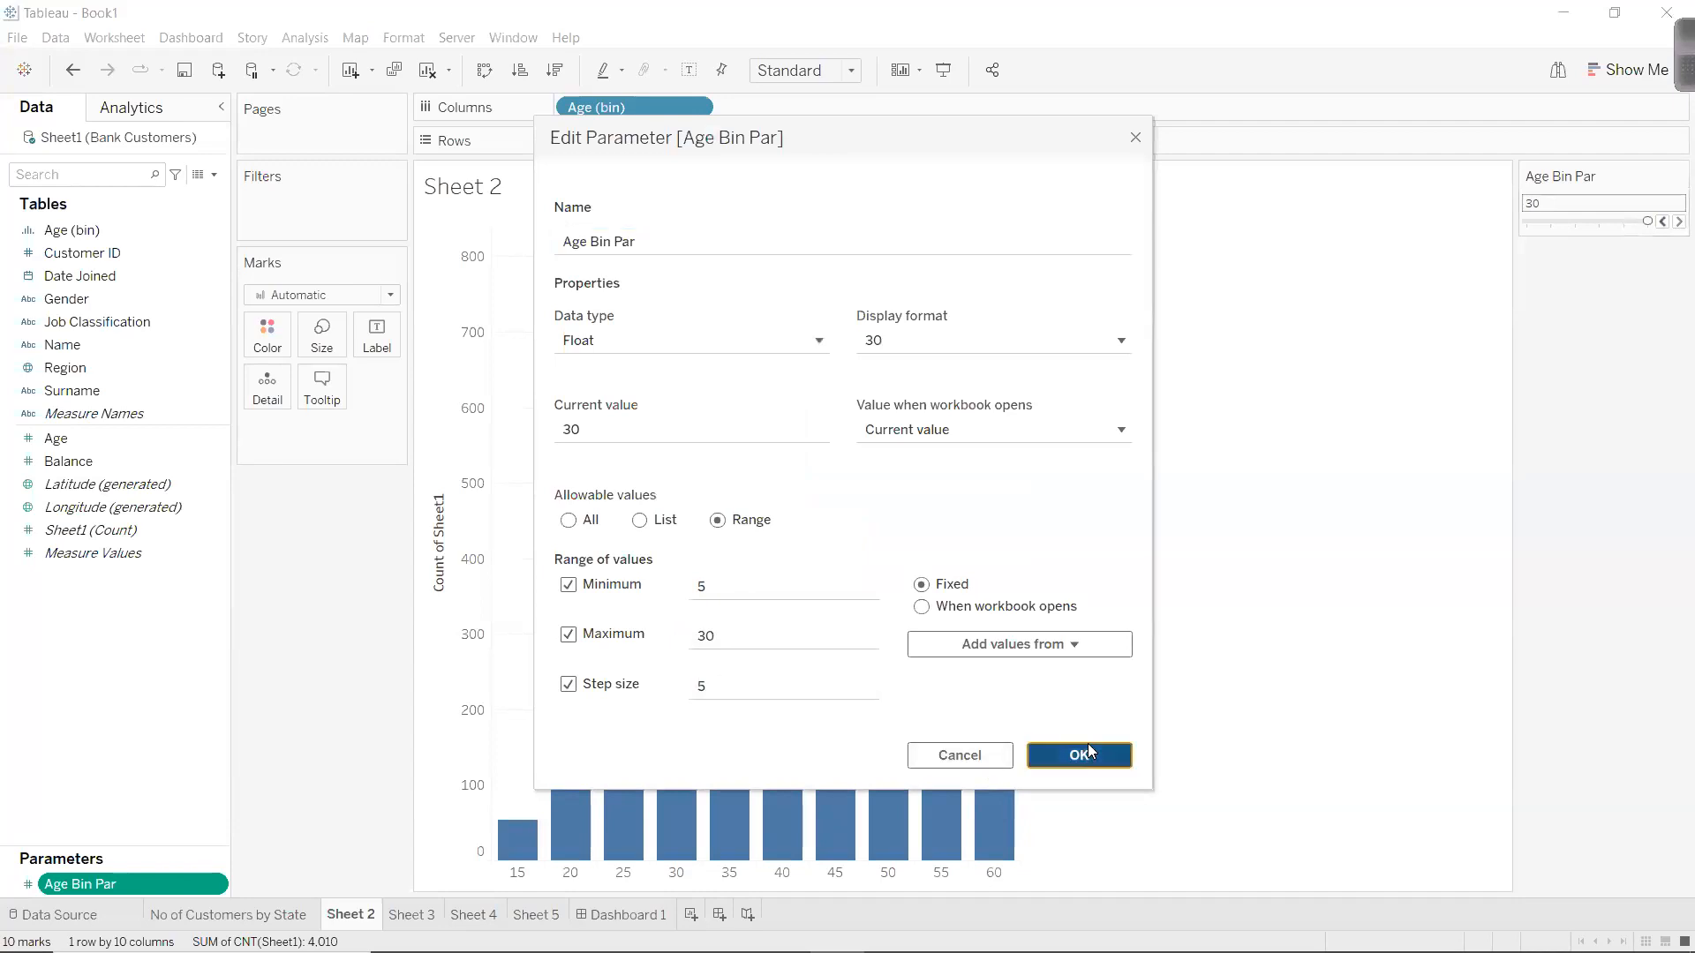
# Set the Age Bin Par parameter control to 25, and return it to 5.
pyautogui.click(1558, 227)
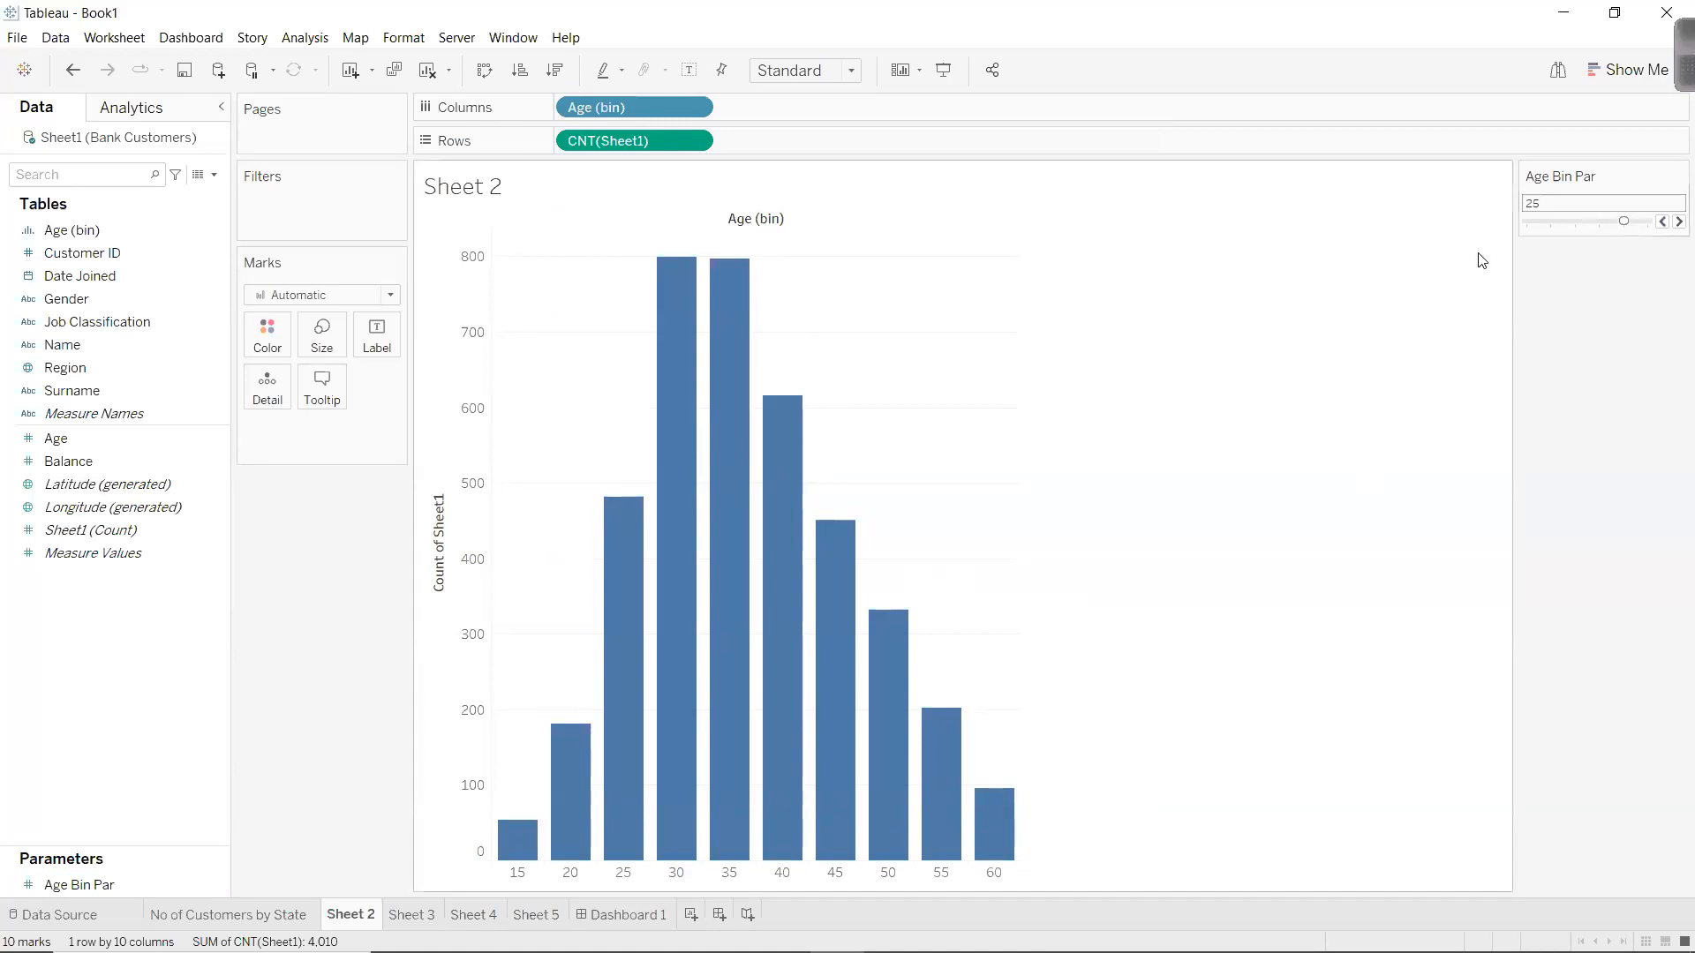
pyautogui.click(1526, 222)
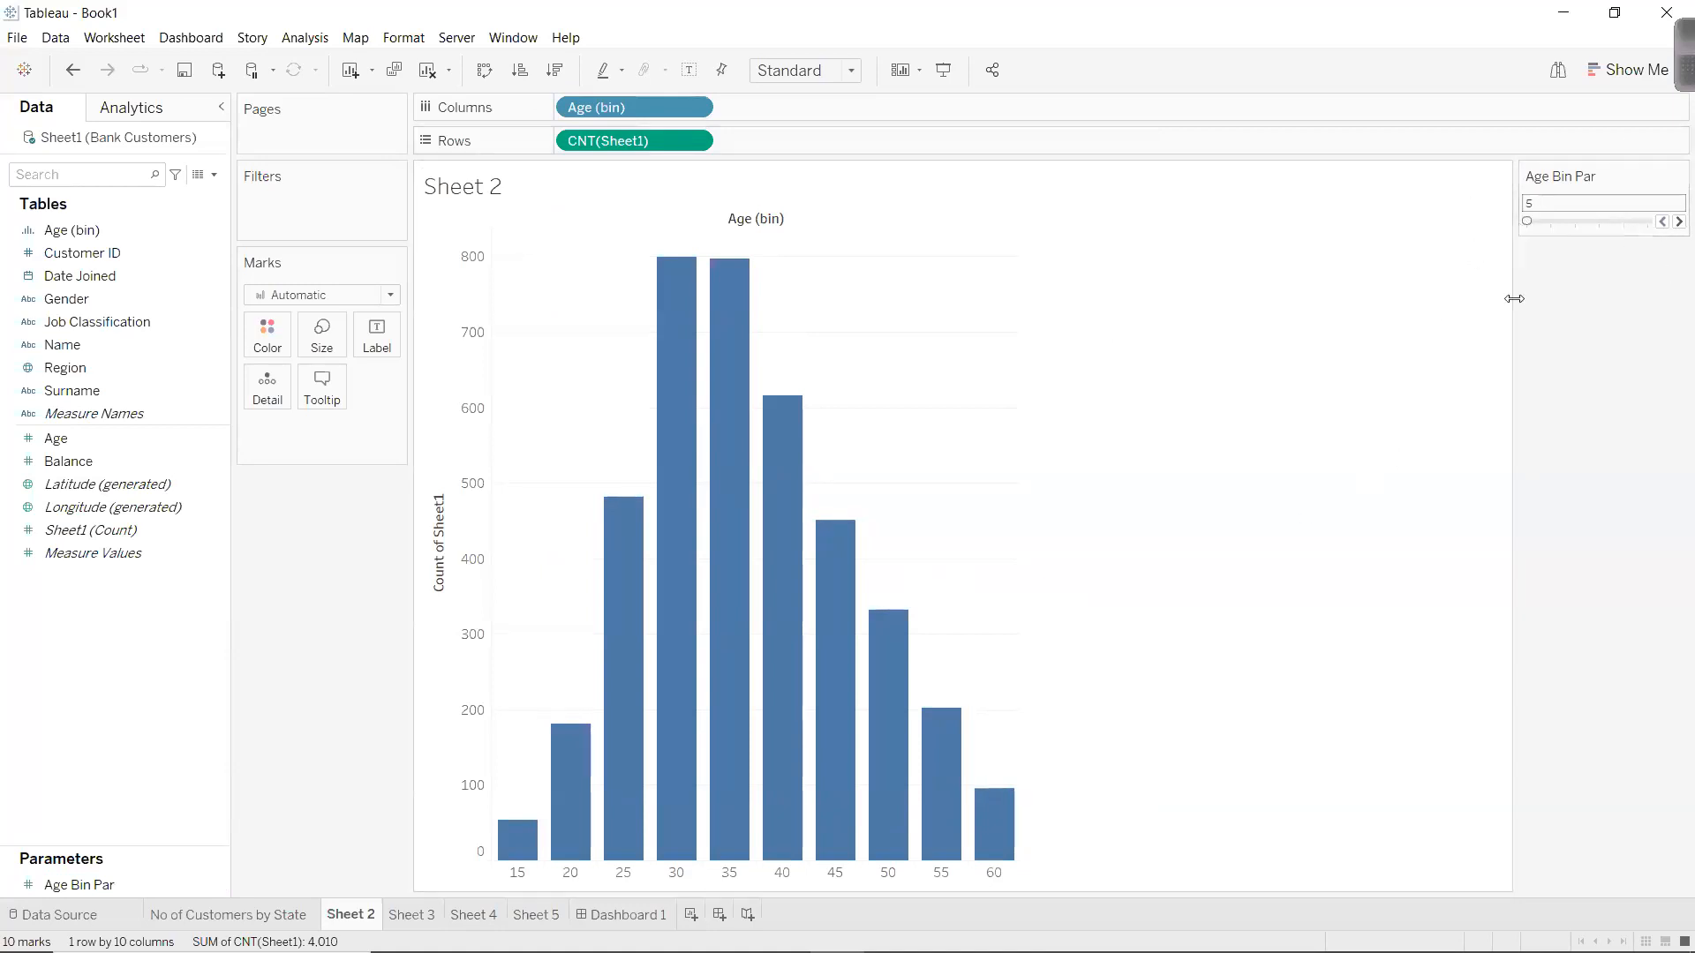
pyautogui.moveTo(671, 769)
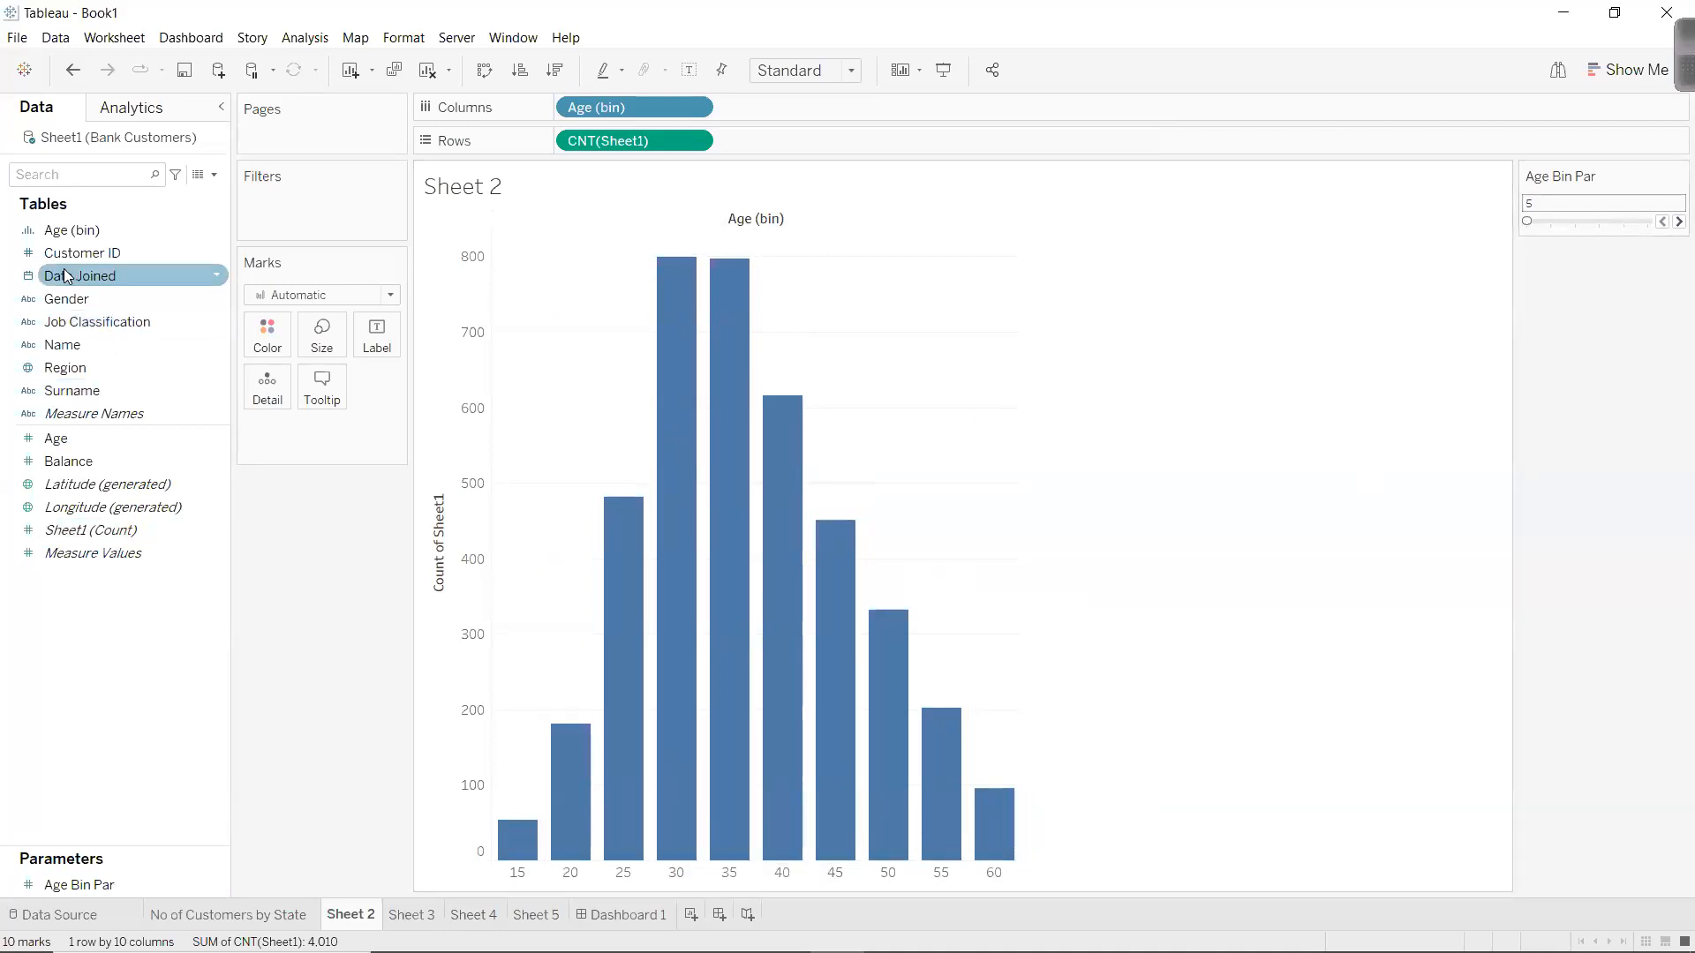
# Use the Age Bin Par parameter as the bin size of the Age (bin) field, and try the parameter slider.
pyautogui.click(76, 229)
pyautogui.rightClick(76, 230)
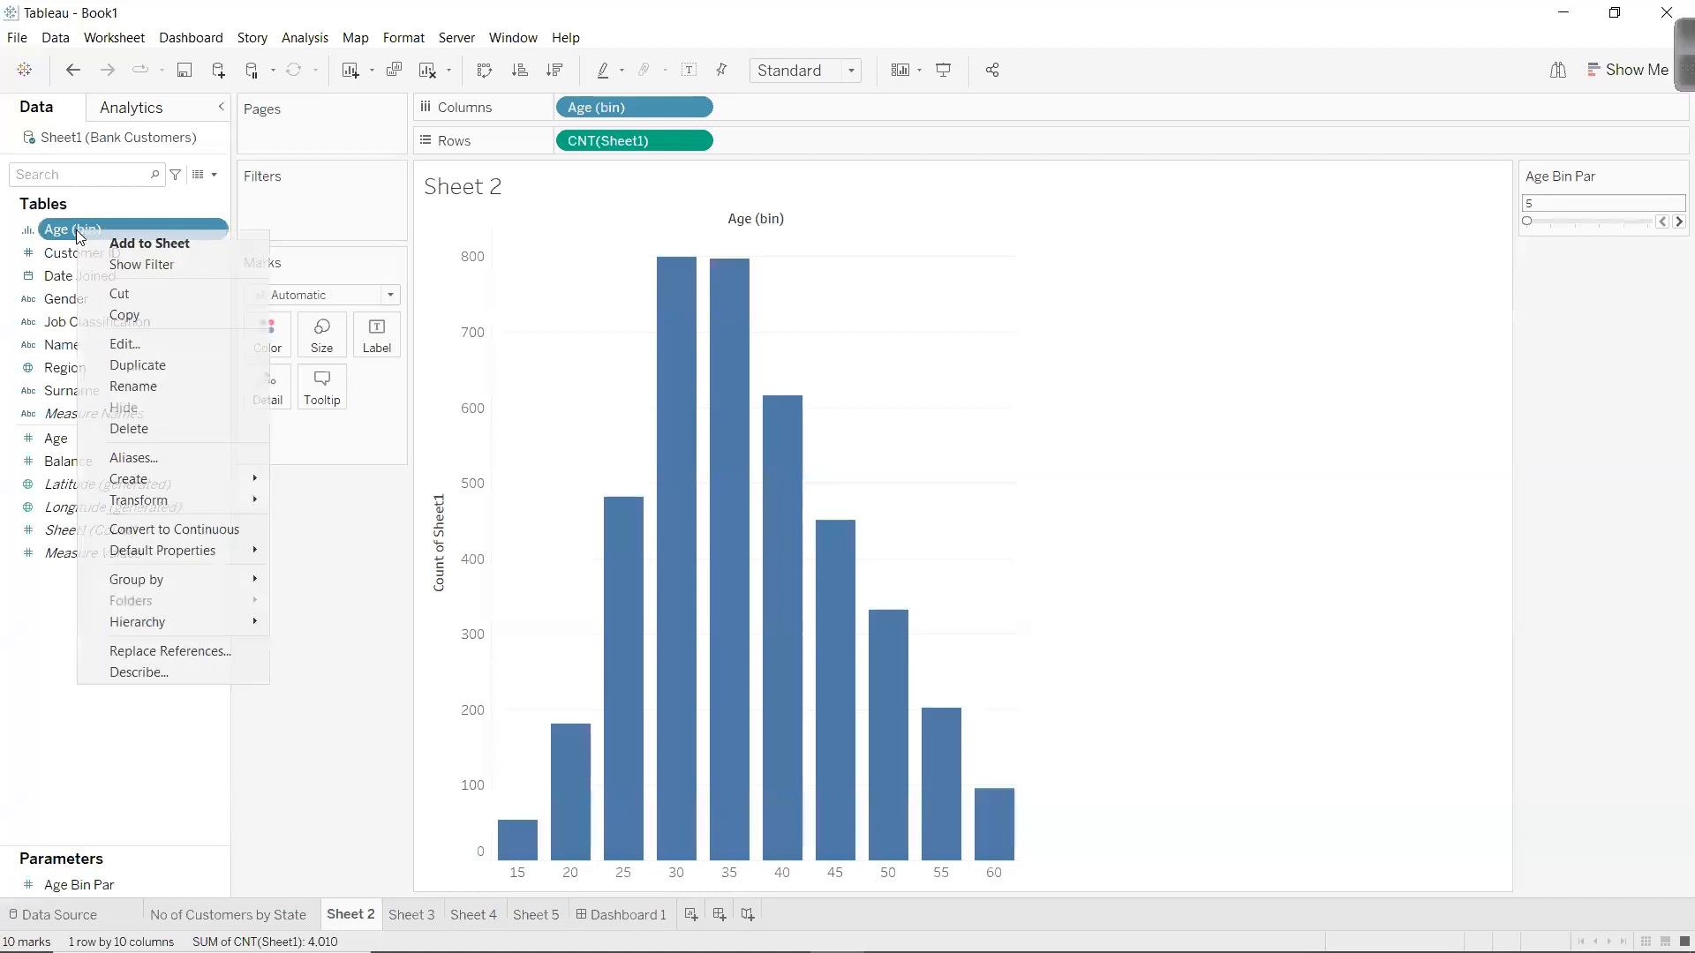
pyautogui.click(145, 344)
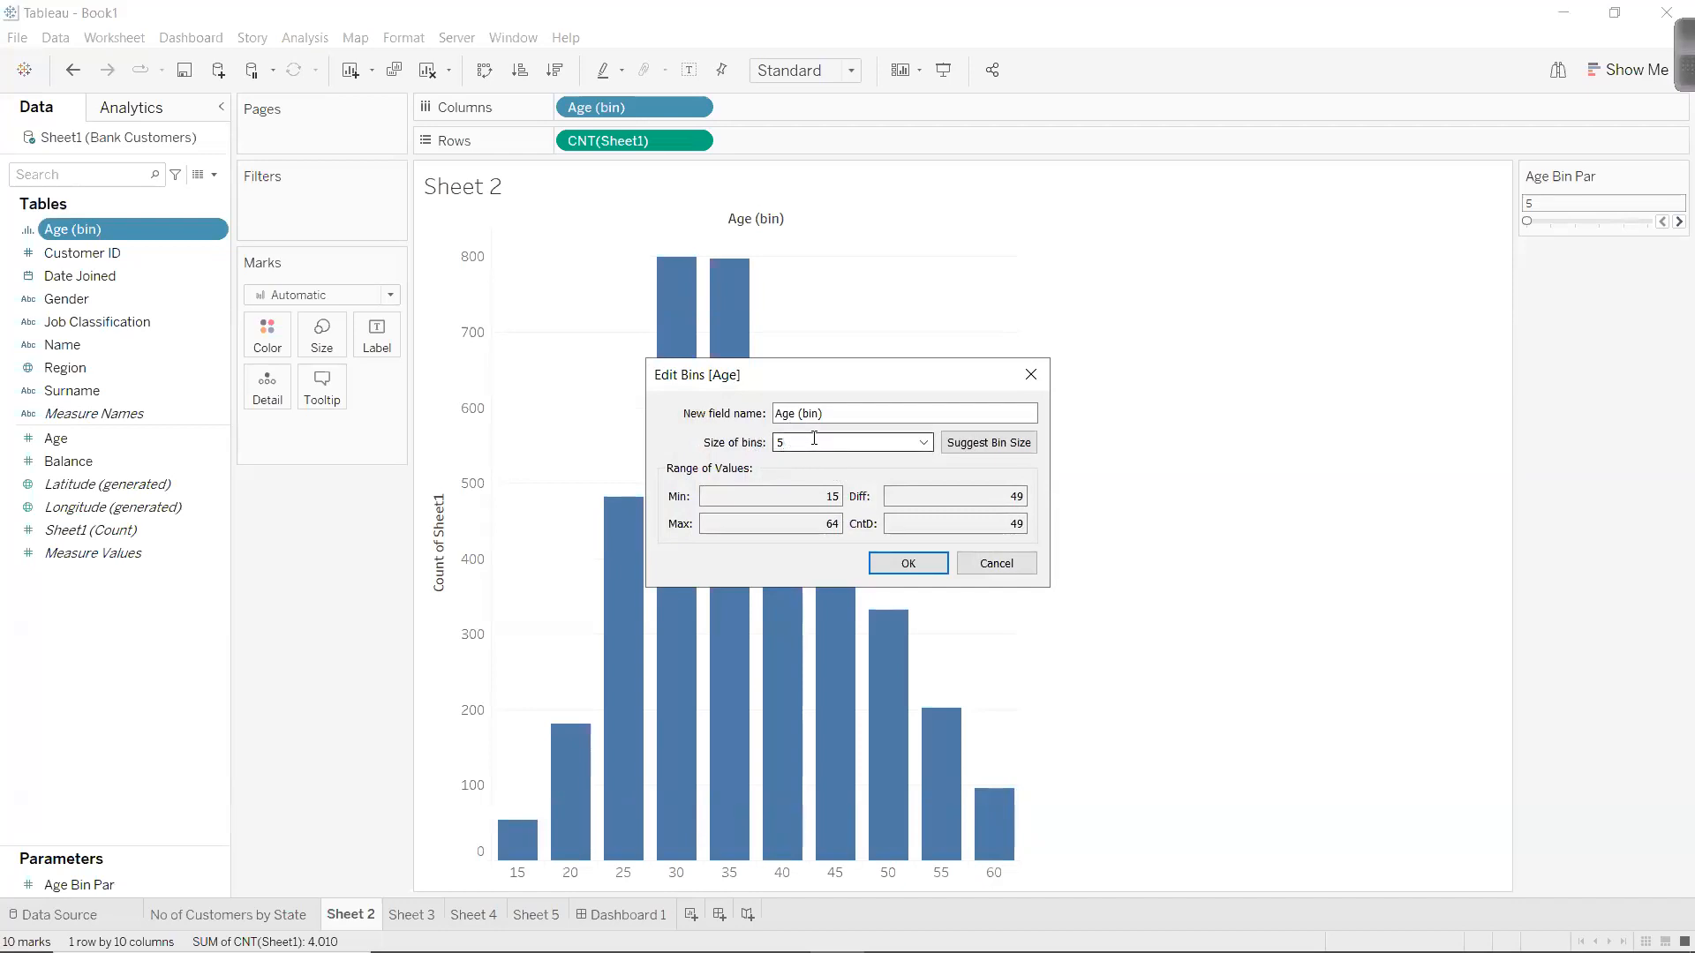
pyautogui.click(923, 442)
pyautogui.click(791, 485)
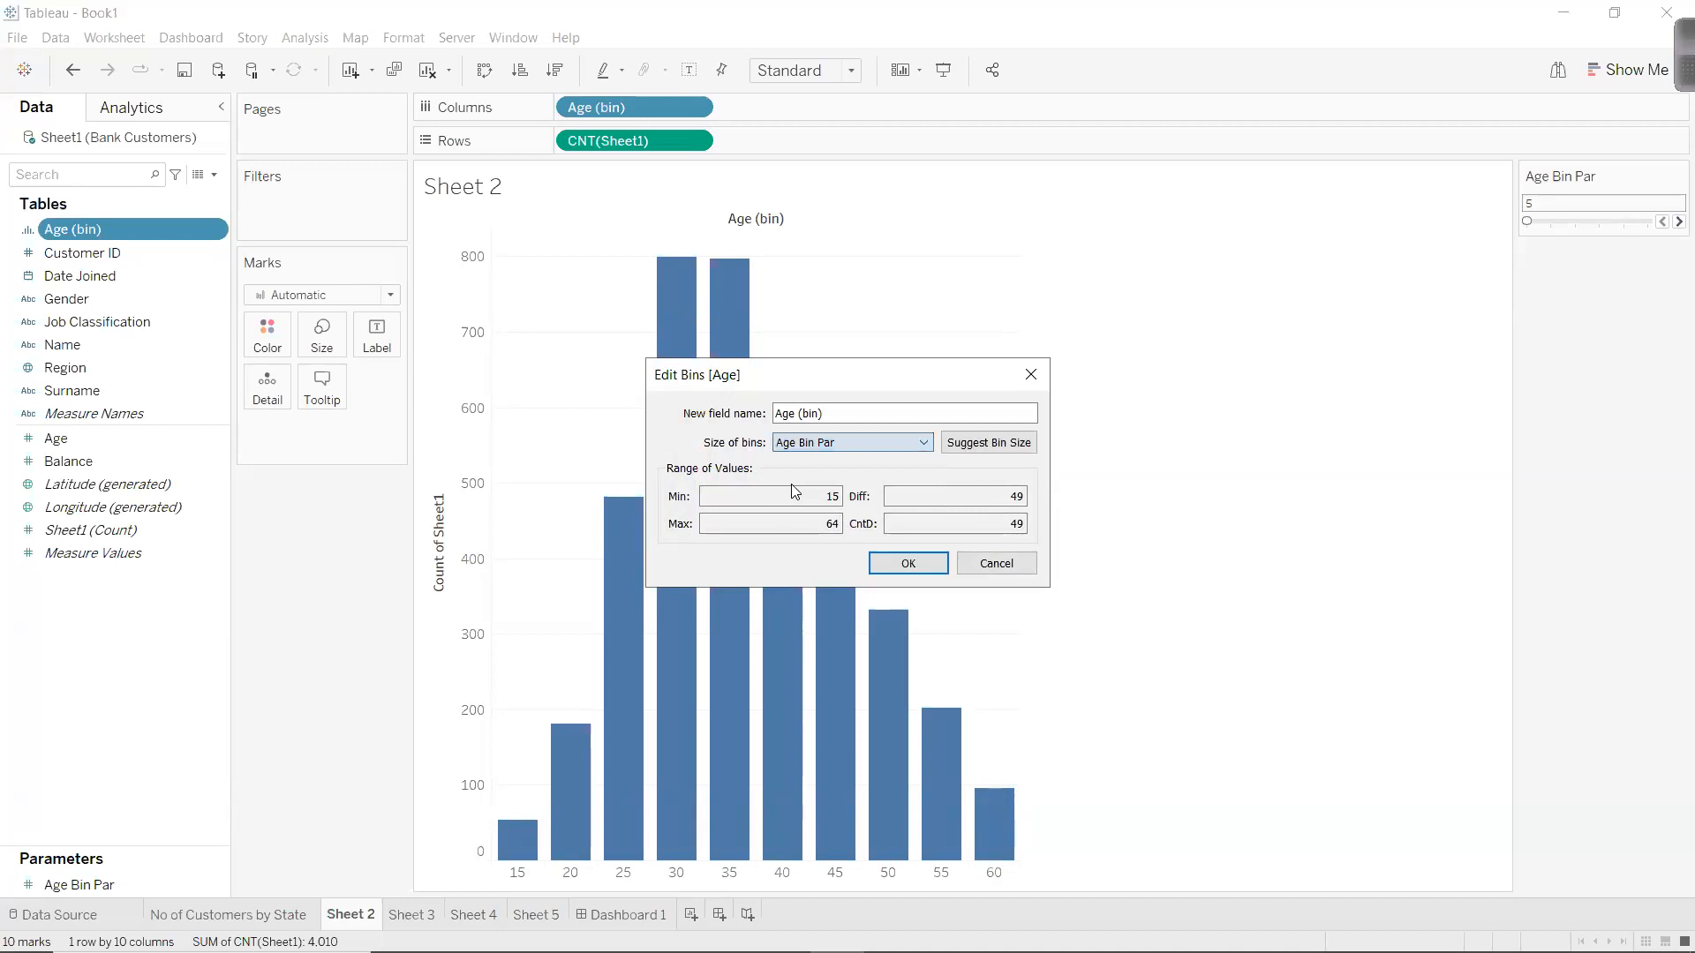
pyautogui.click(905, 565)
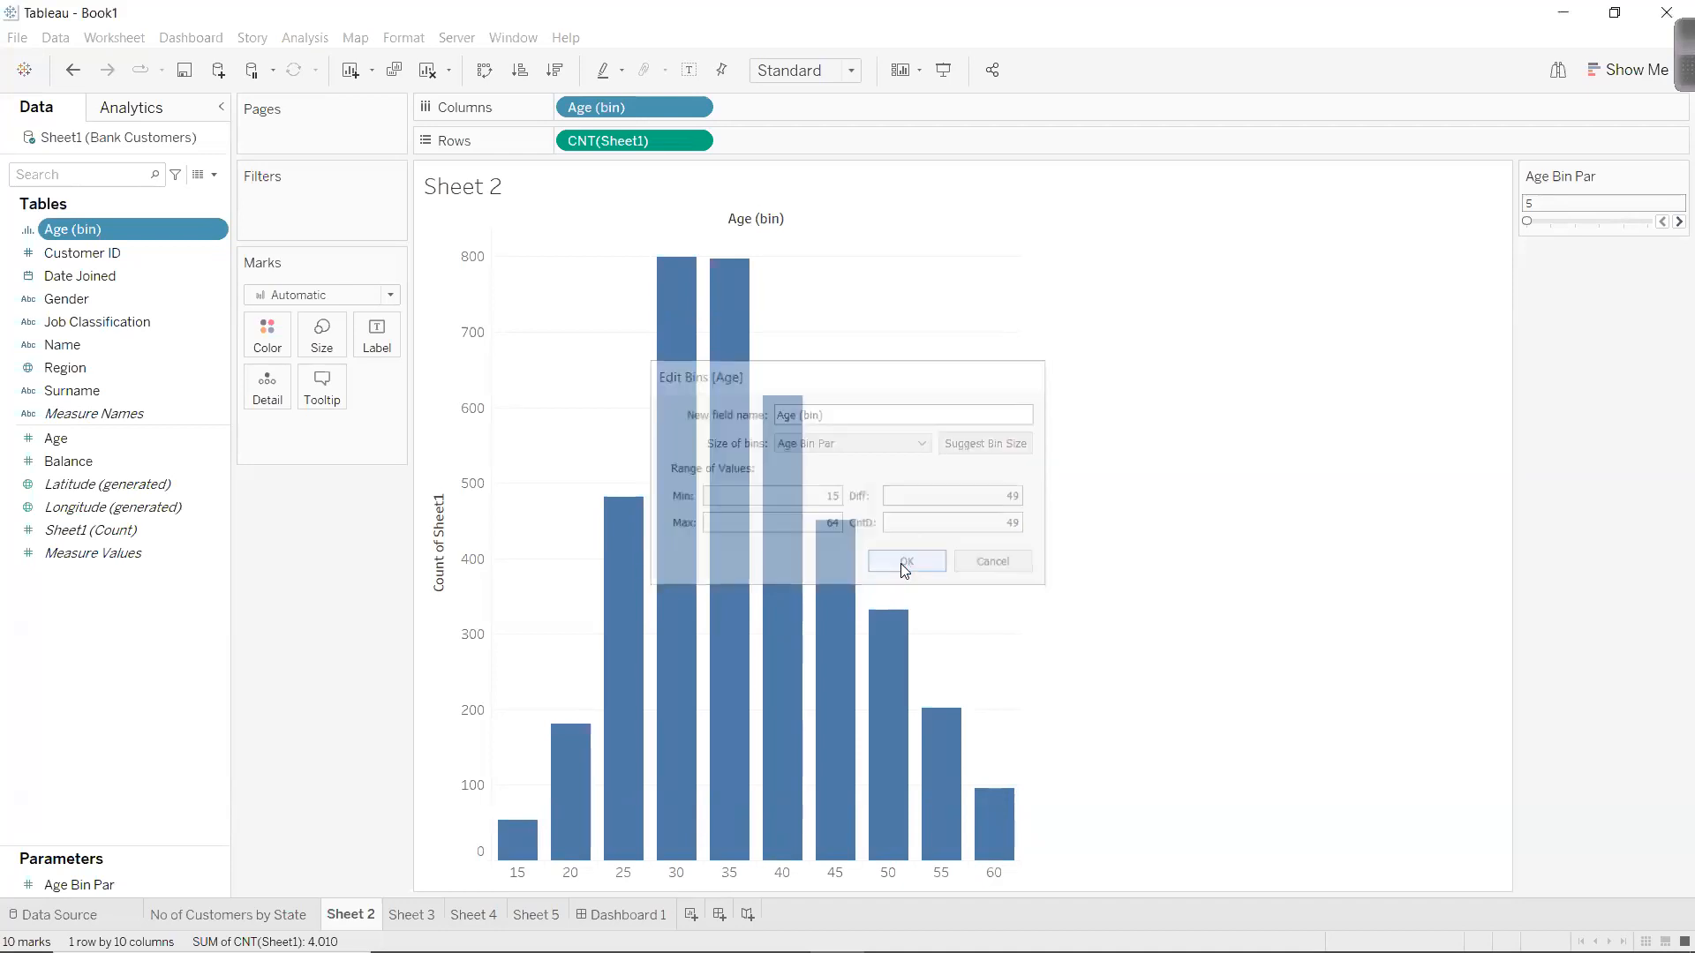
pyautogui.moveTo(1526, 221)
pyautogui.mouseDown()
pyautogui.moveTo(1641, 226)
pyautogui.moveTo(1527, 227)
pyautogui.mouseUp()
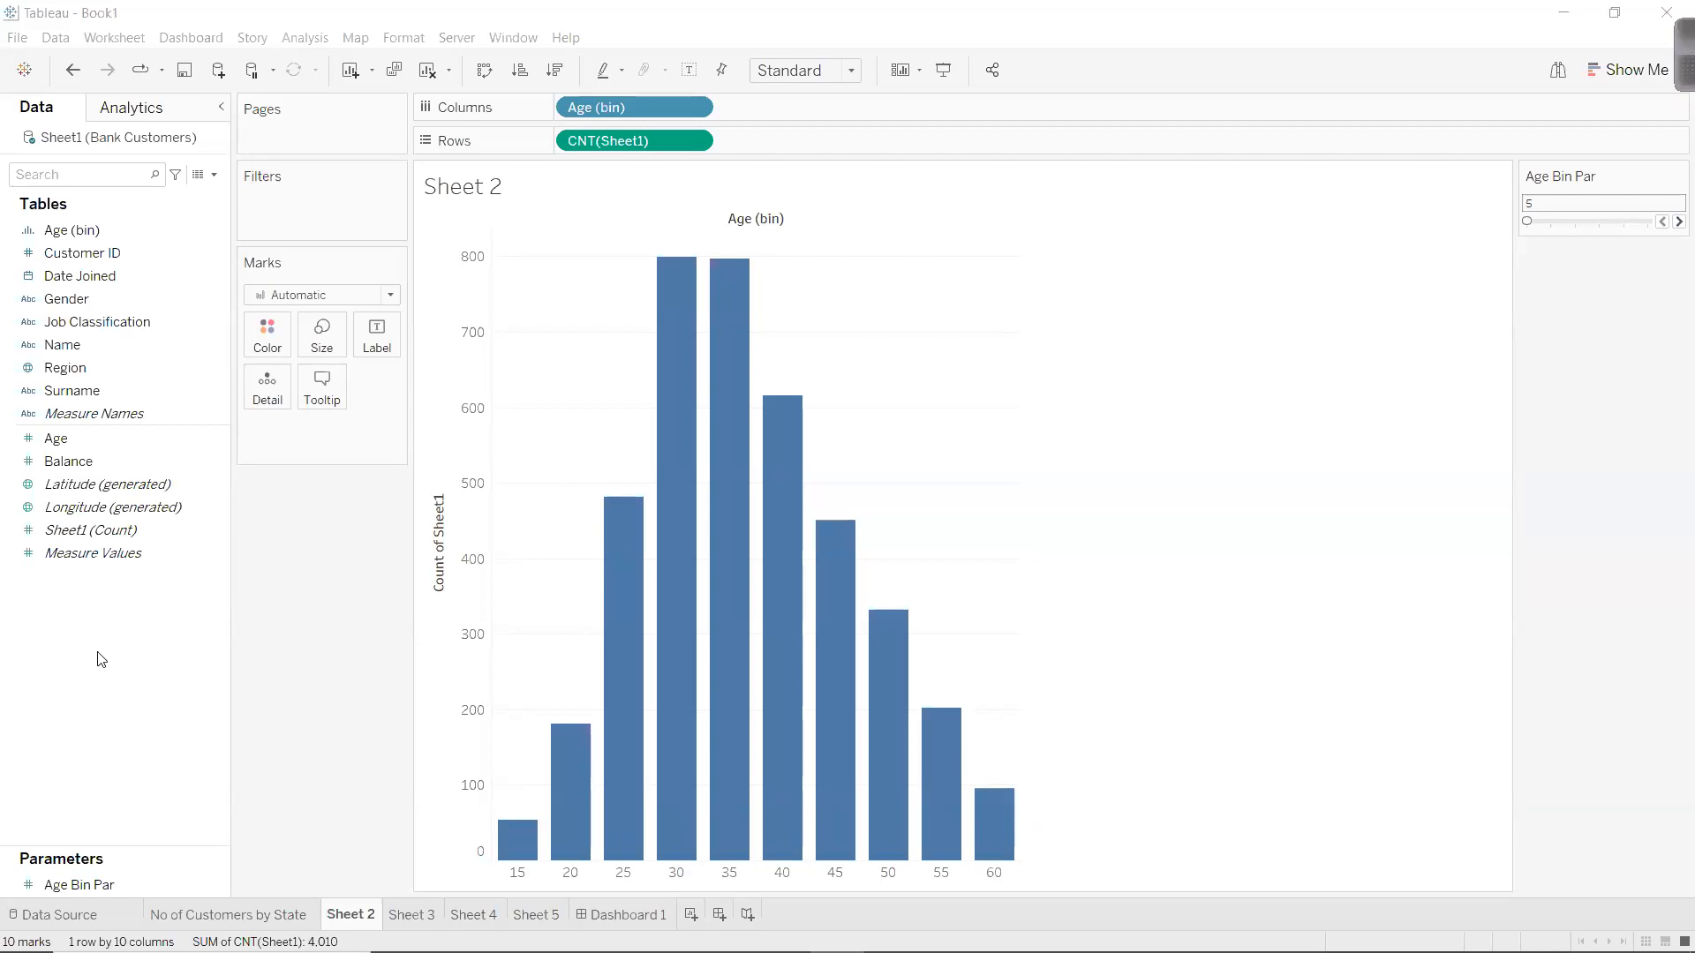
# Rename Sheet 2 as No of Customers by Age.
pyautogui.doubleClick(343, 913)
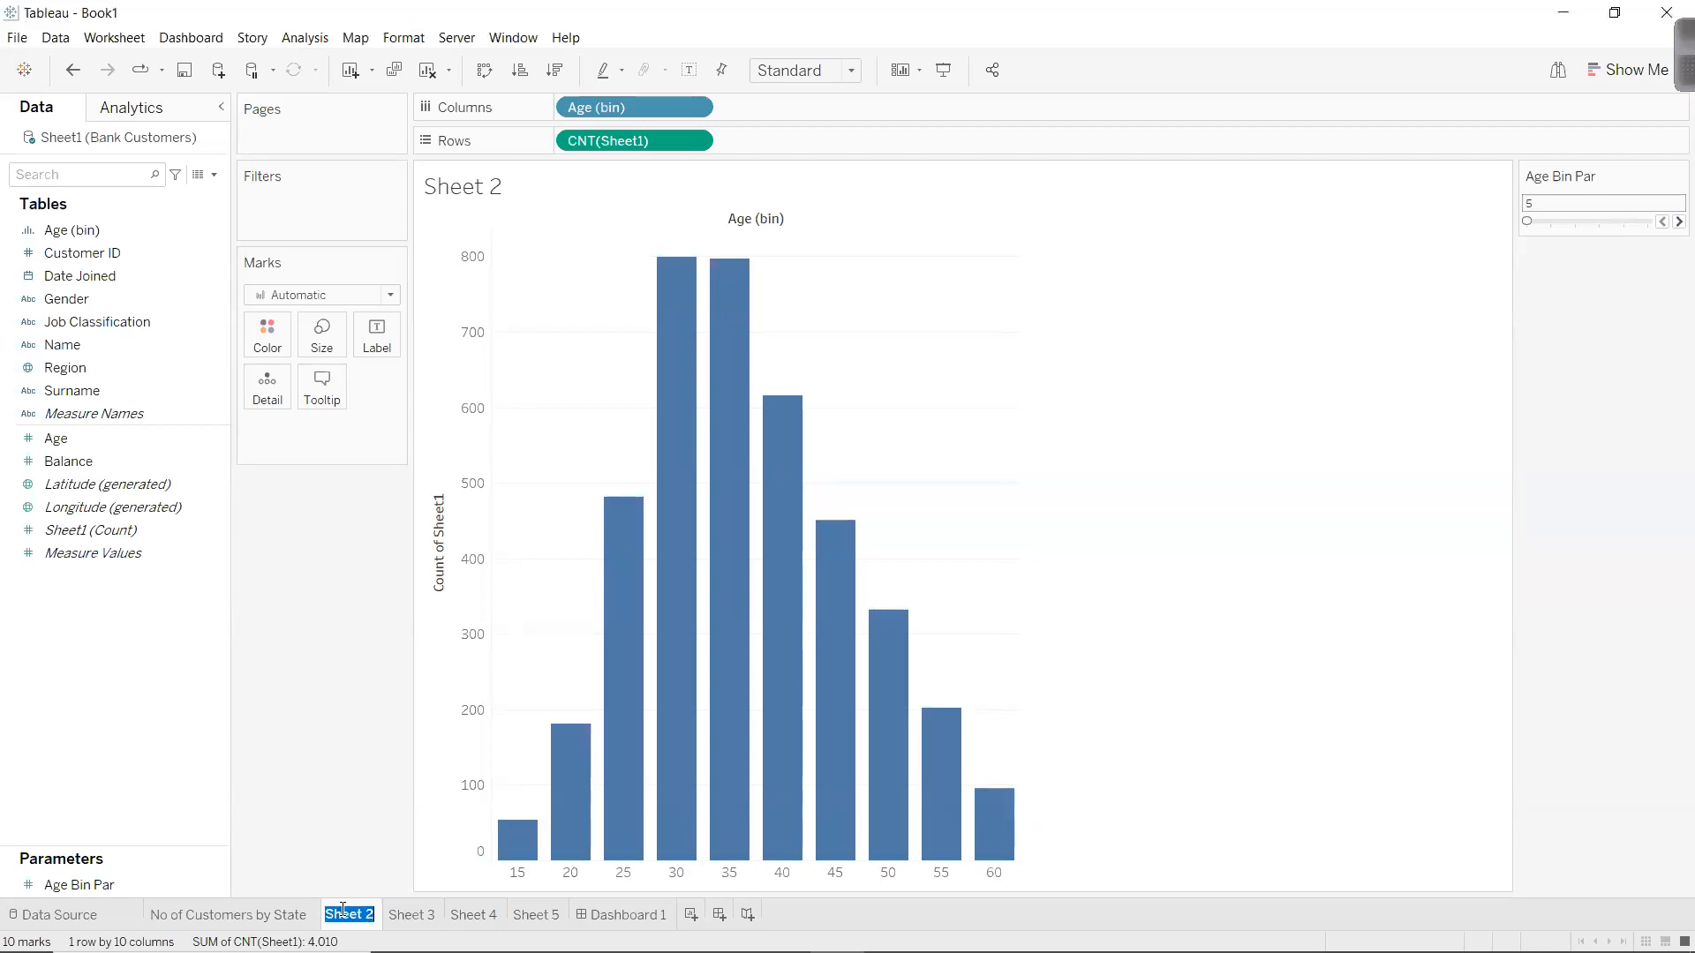
pyautogui.write('No of Cust')
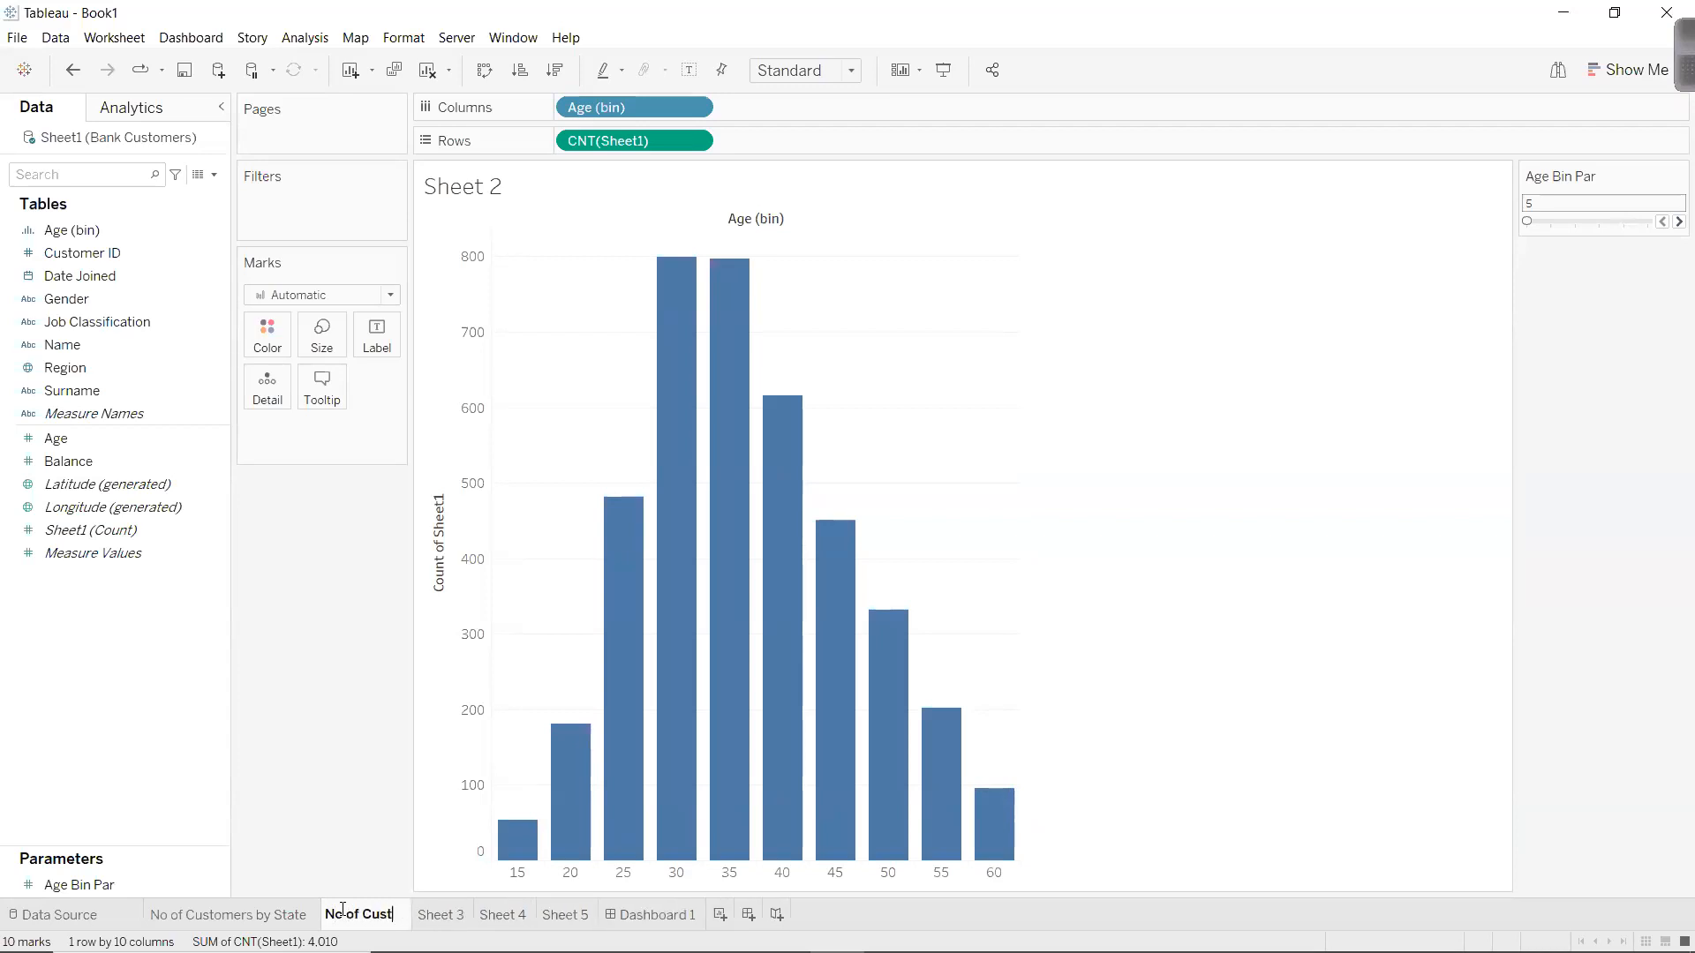
pyautogui.write('omers by ')
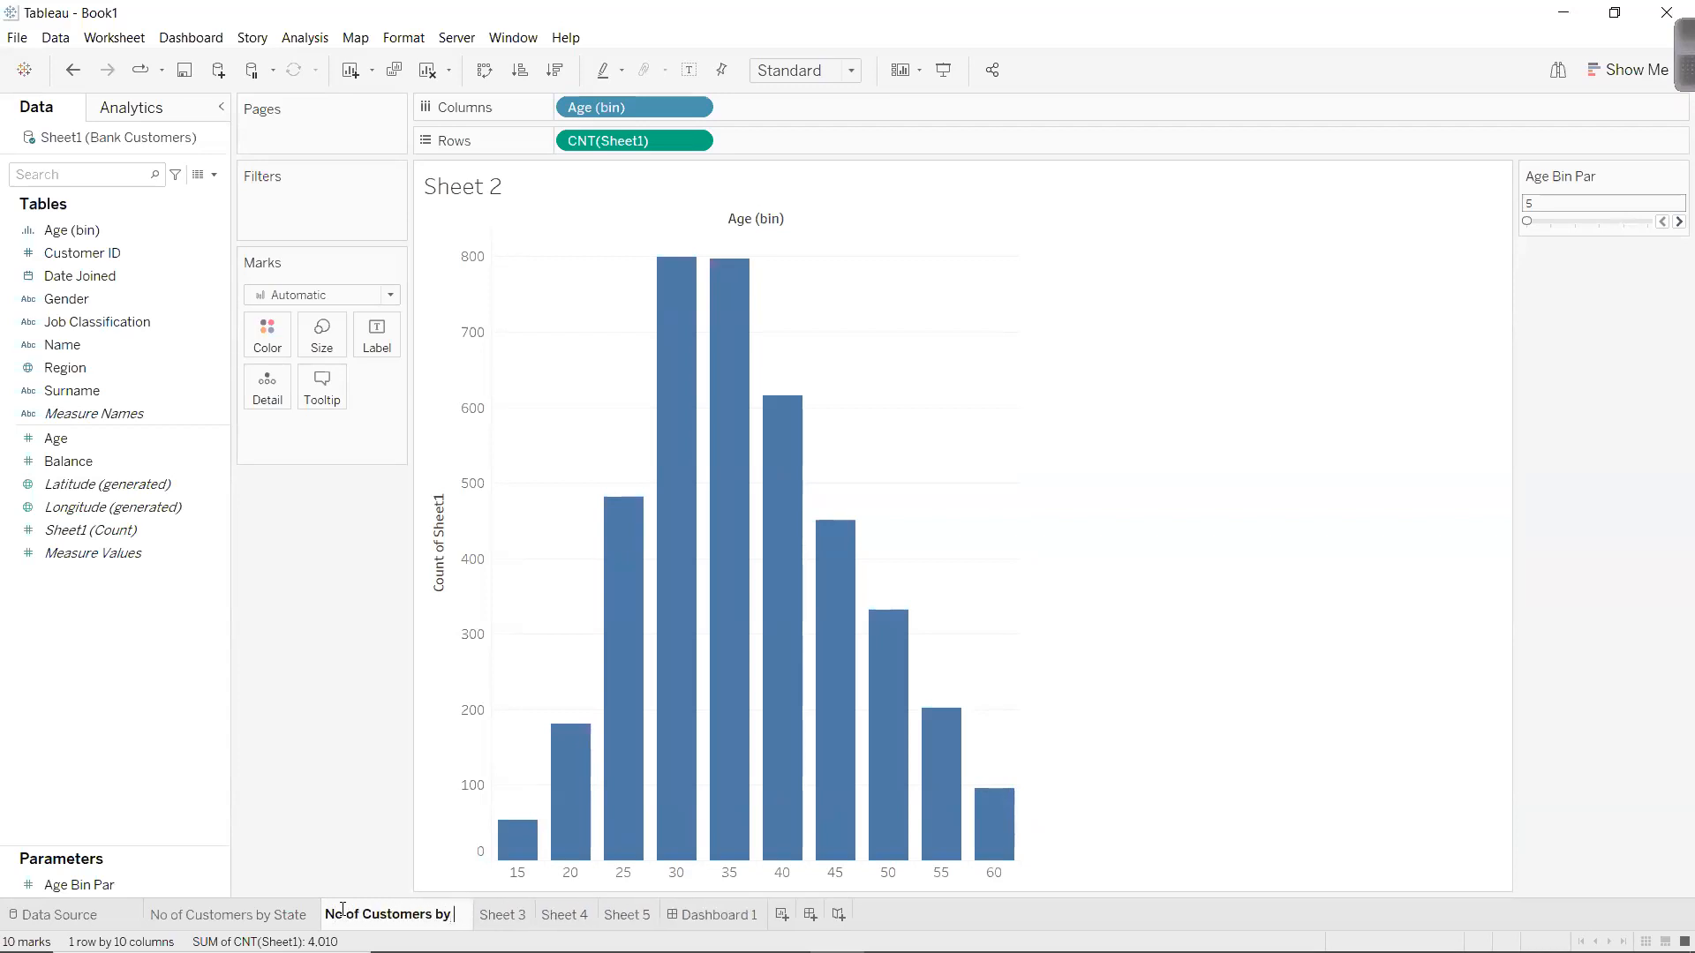
pyautogui.write('Age')
pyautogui.press('Return')
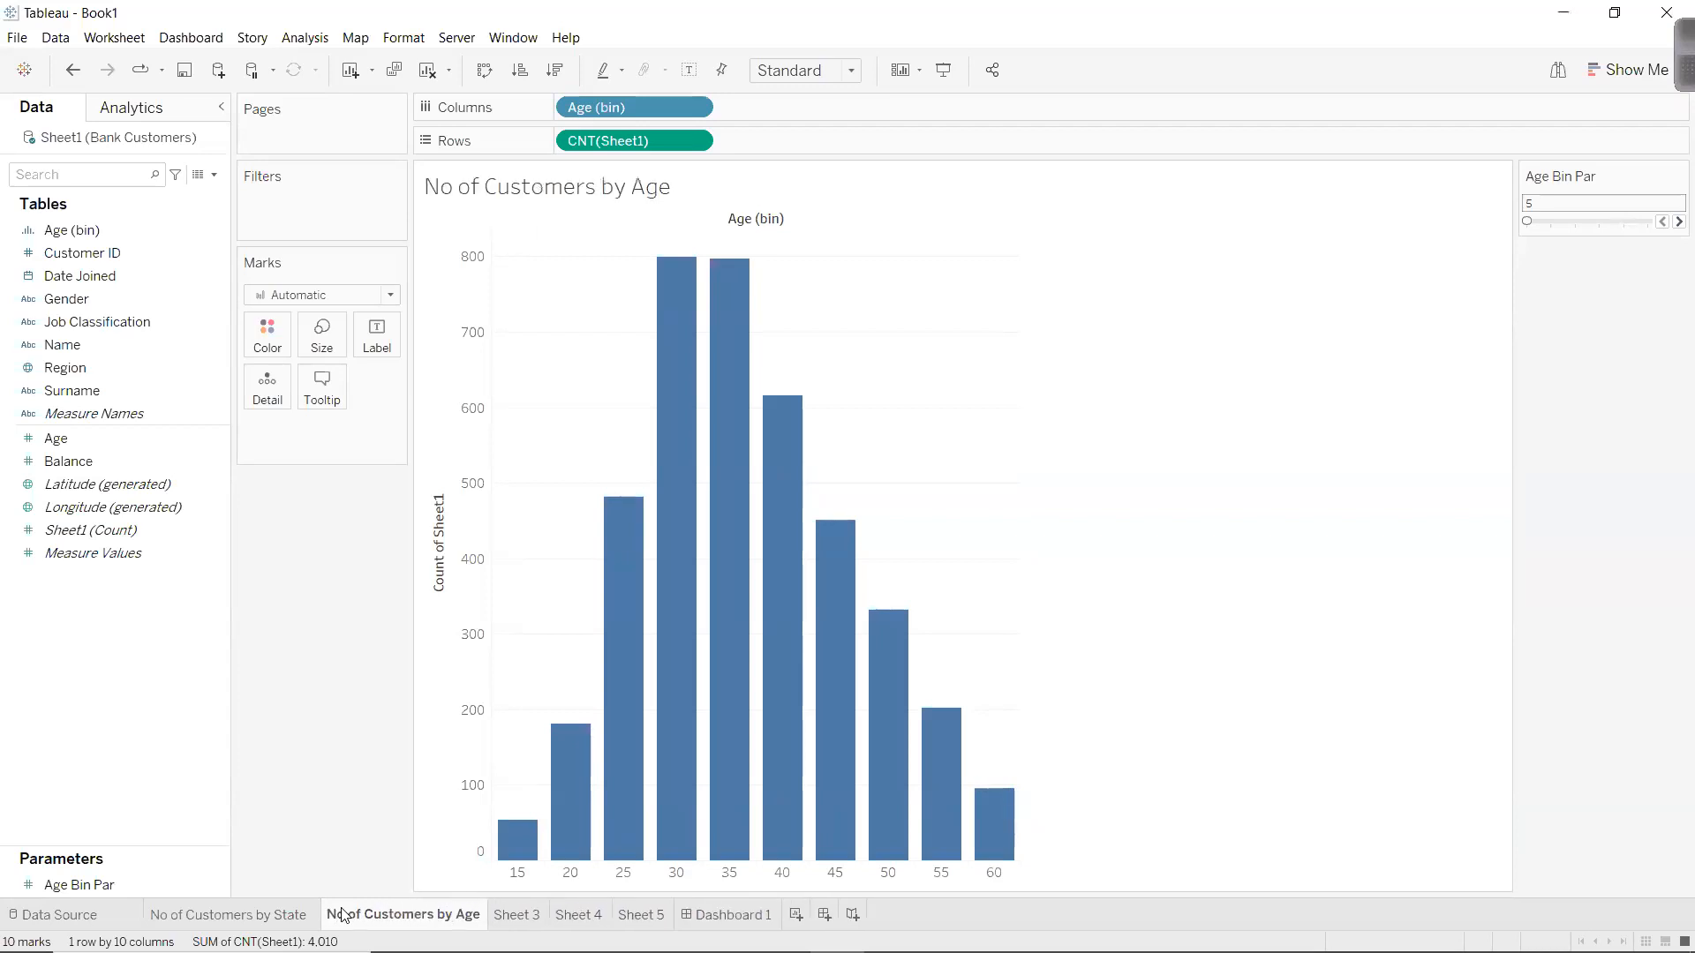
# Open Sheet 3 and rename it as No of Customers by Bank Balance.
pyautogui.click(518, 918)
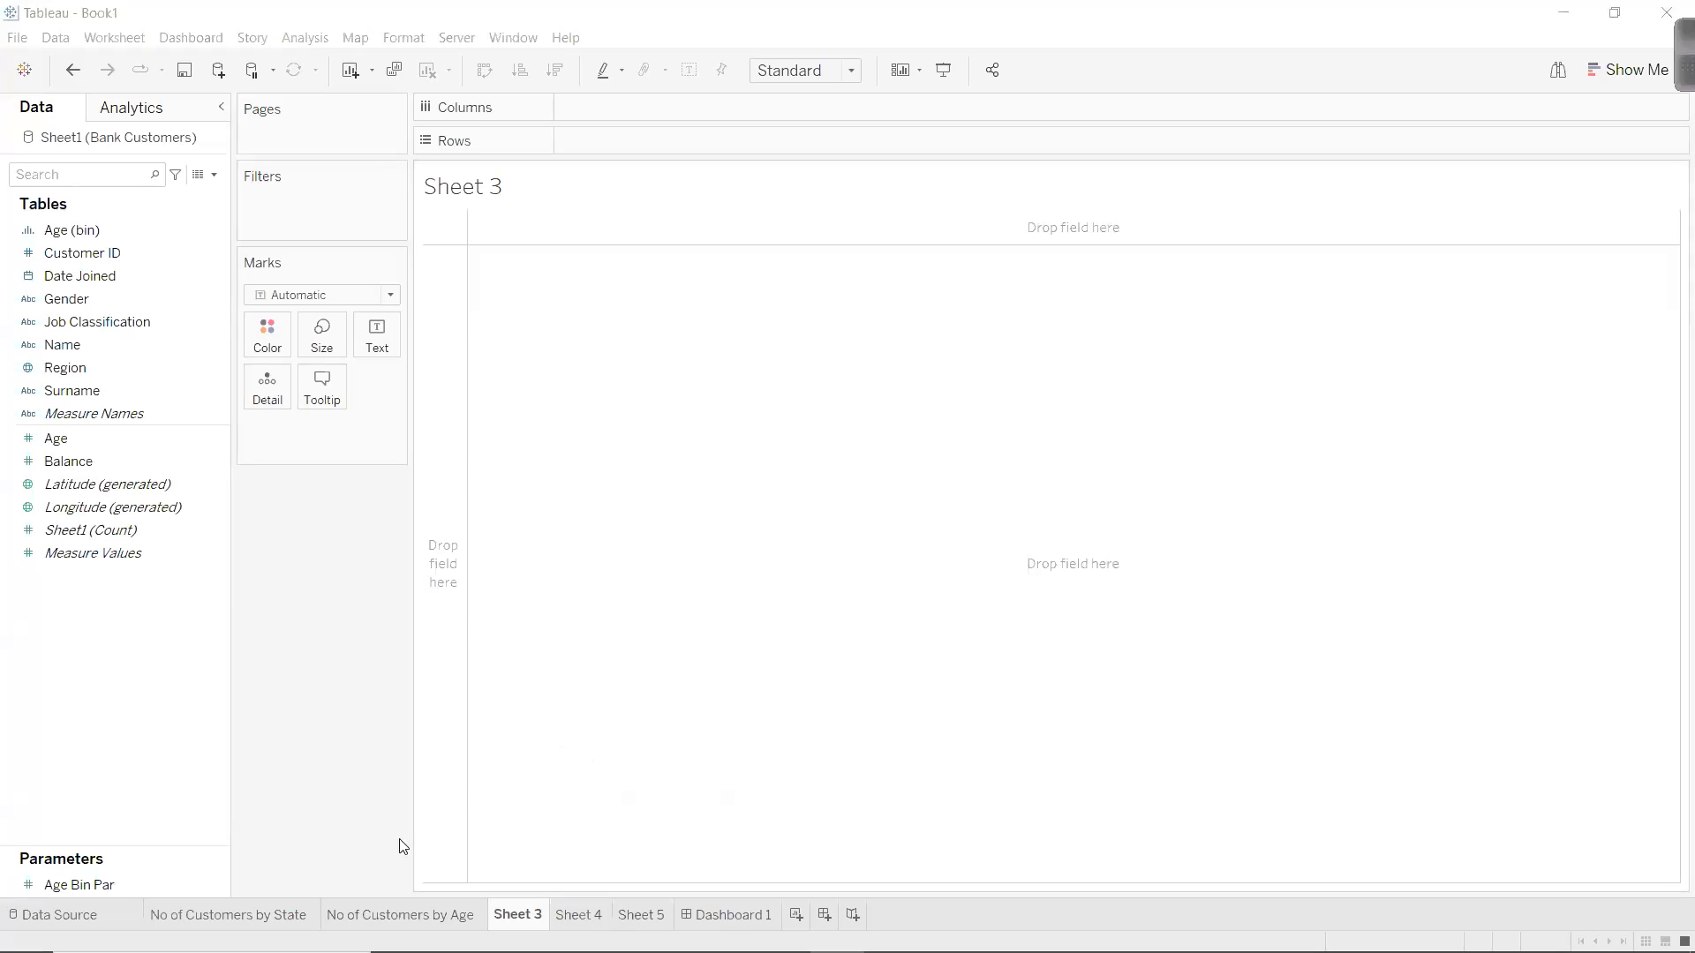
pyautogui.doubleClick(530, 915)
pyautogui.write('No of Customers by Bank Balance')
pyautogui.press('Return')
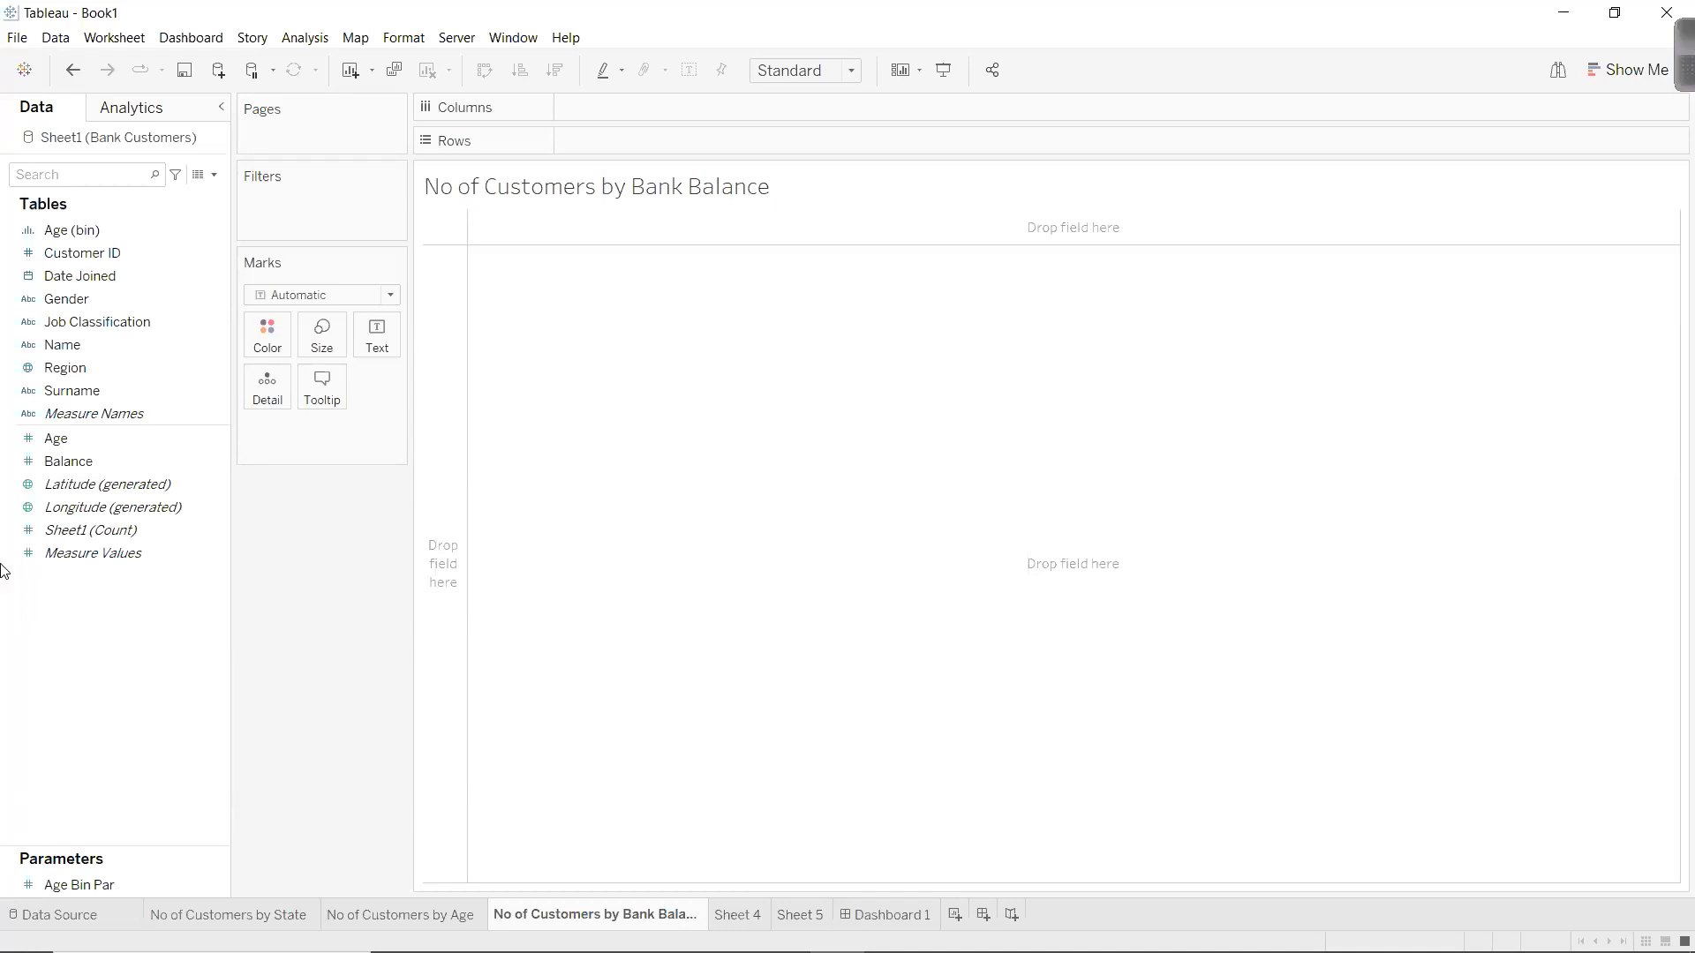
# Create a bin field named Balance (bin) from the Balance measure with a bin size of 5000.
pyautogui.click(93, 413)
pyautogui.rightClick(88, 460)
pyautogui.moveTo(231, 576)
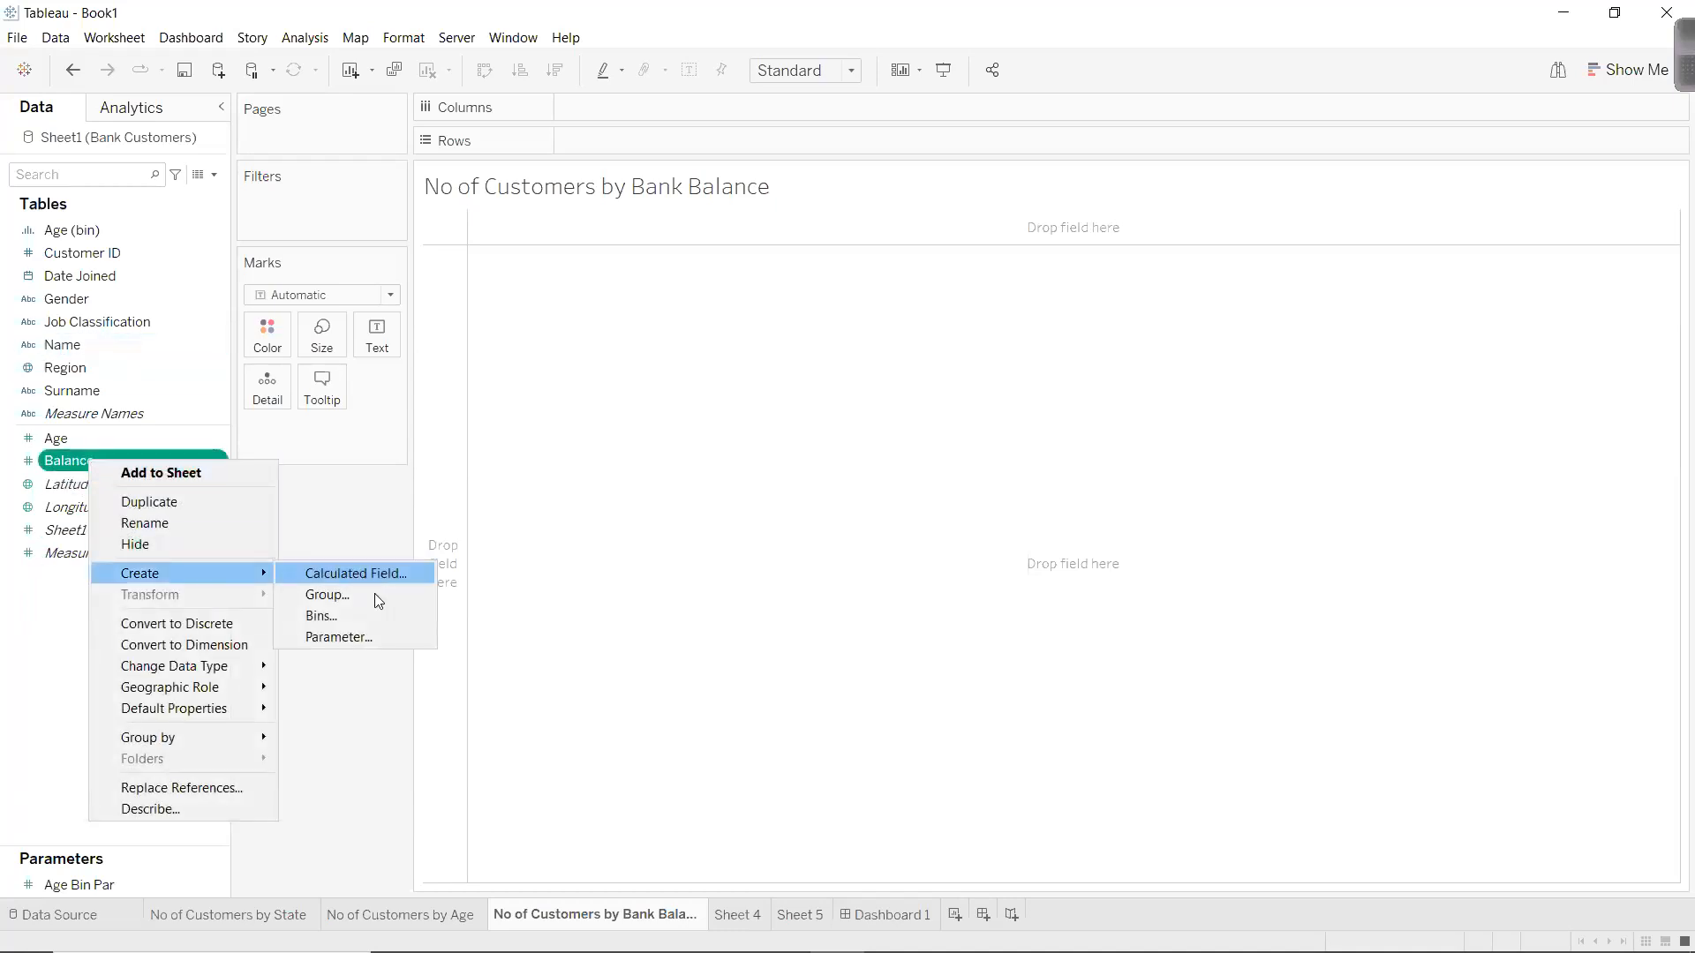
pyautogui.click(389, 615)
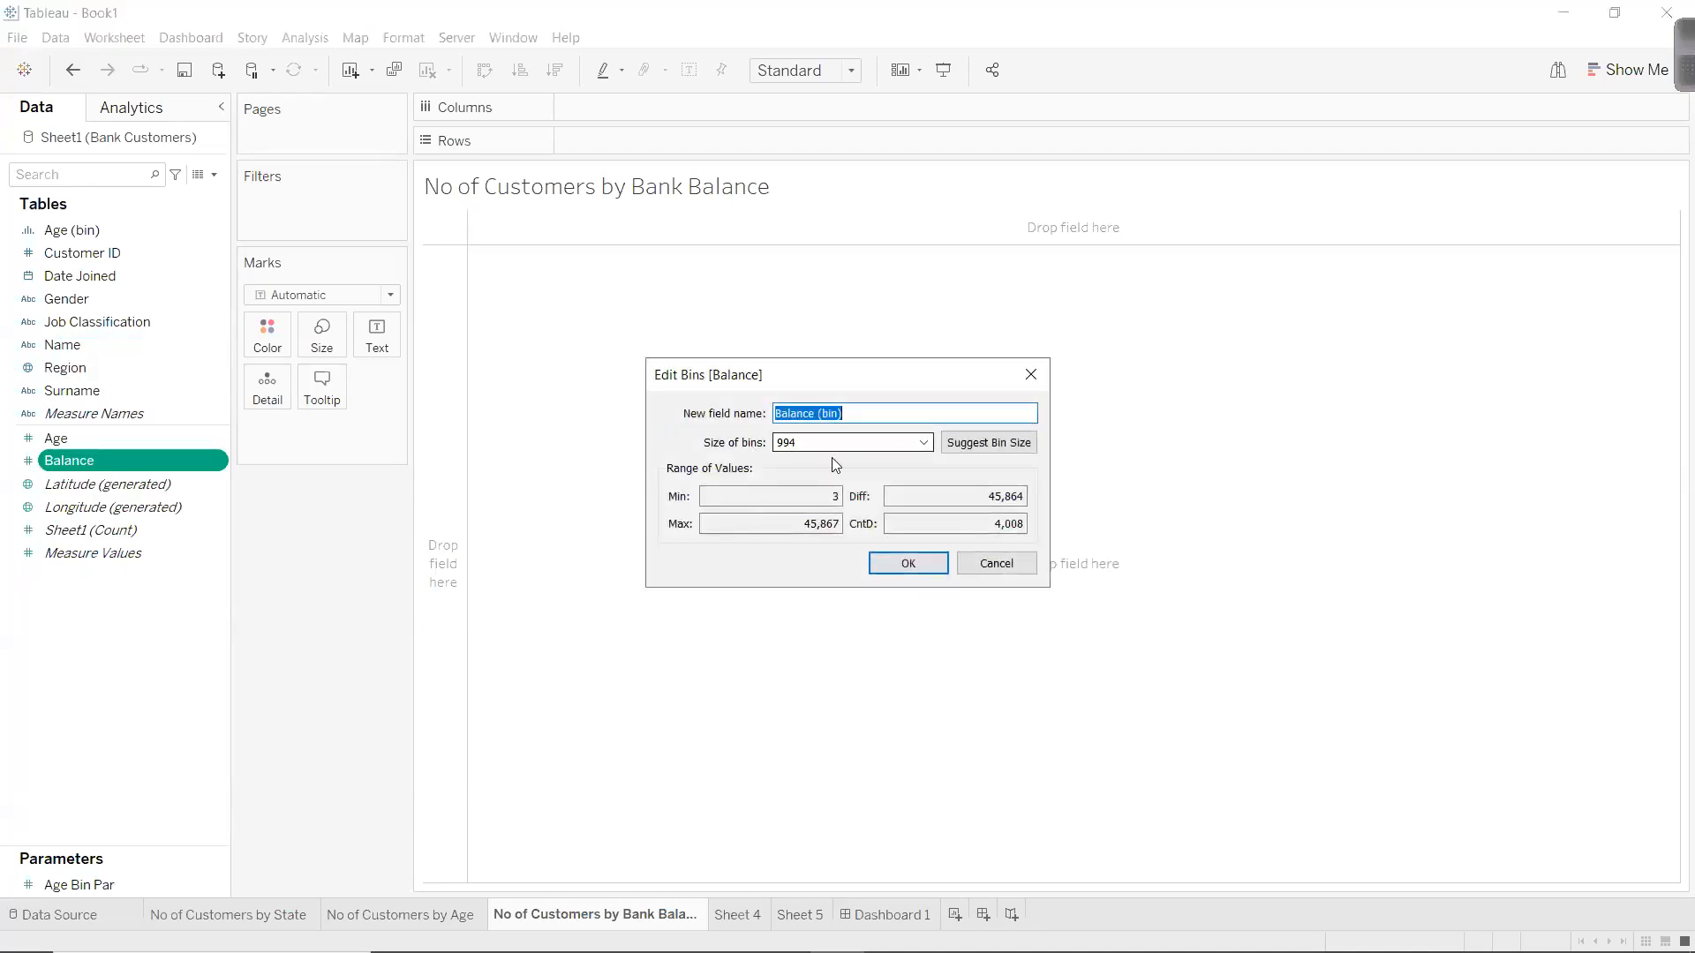
pyautogui.click(807, 443)
pyautogui.press('BackSpace')
pyautogui.press('BackSpace')
pyautogui.write('5000')
pyautogui.press('Return')
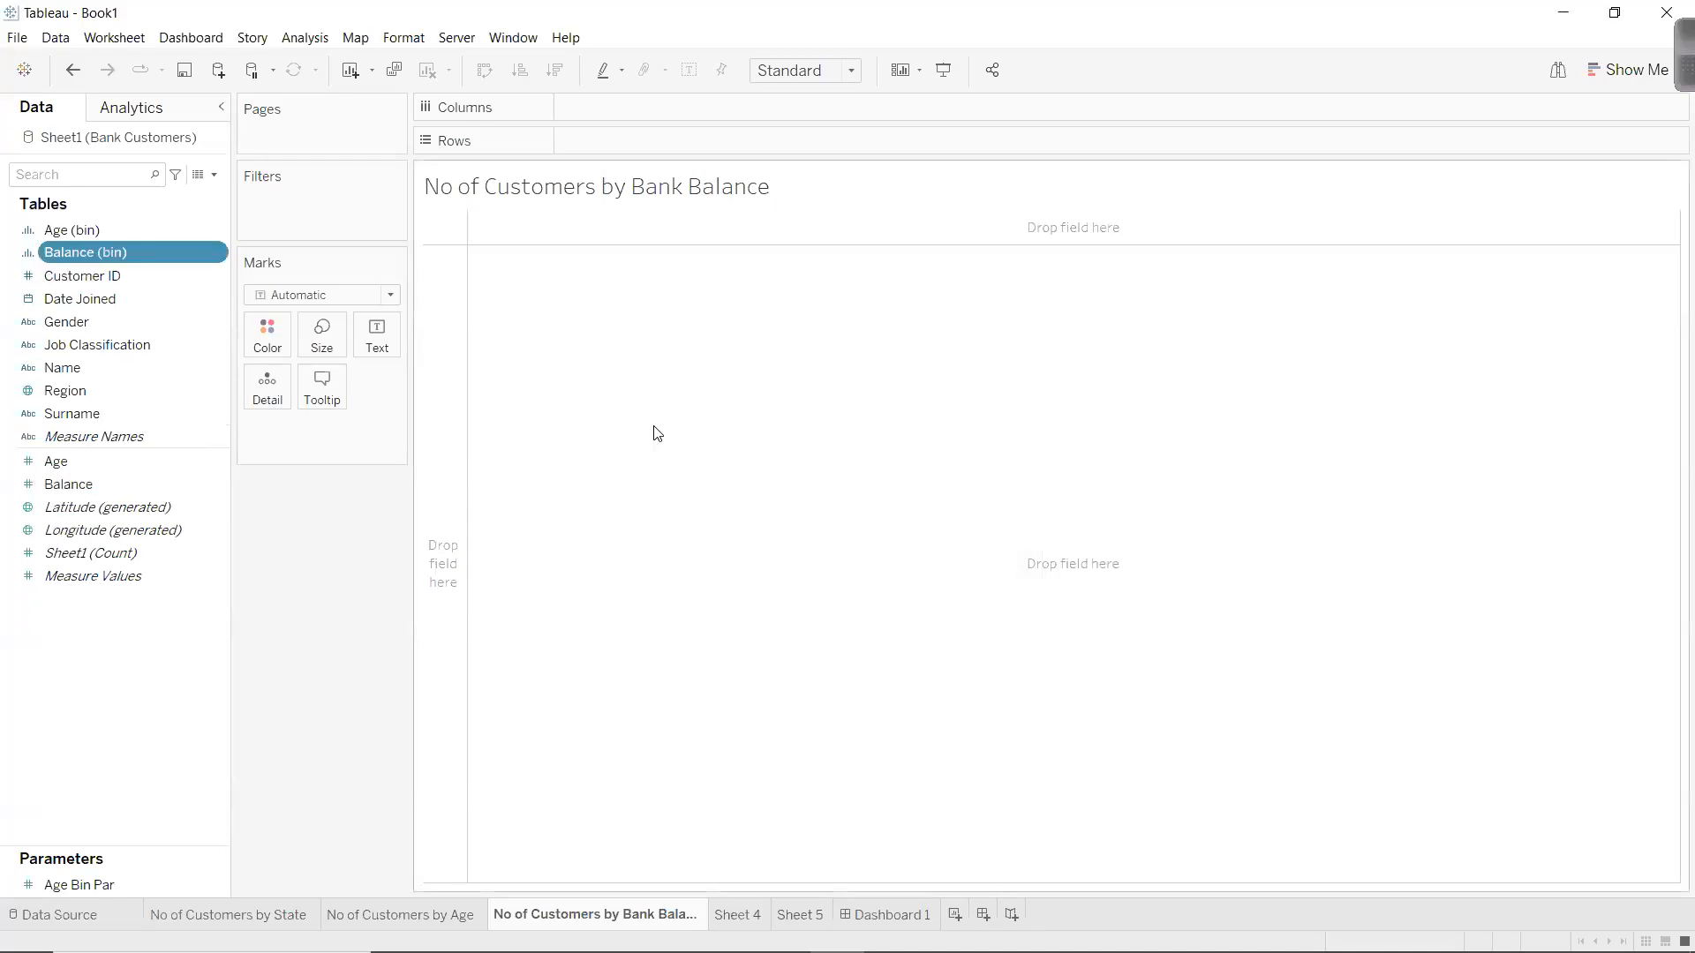
# Plot Sheet1 (Count) against Balance (bin) as a column chart on the No of Customers by Bank Balance sheet.
pyautogui.moveTo(133, 253); pyautogui.dragTo(615, 115)
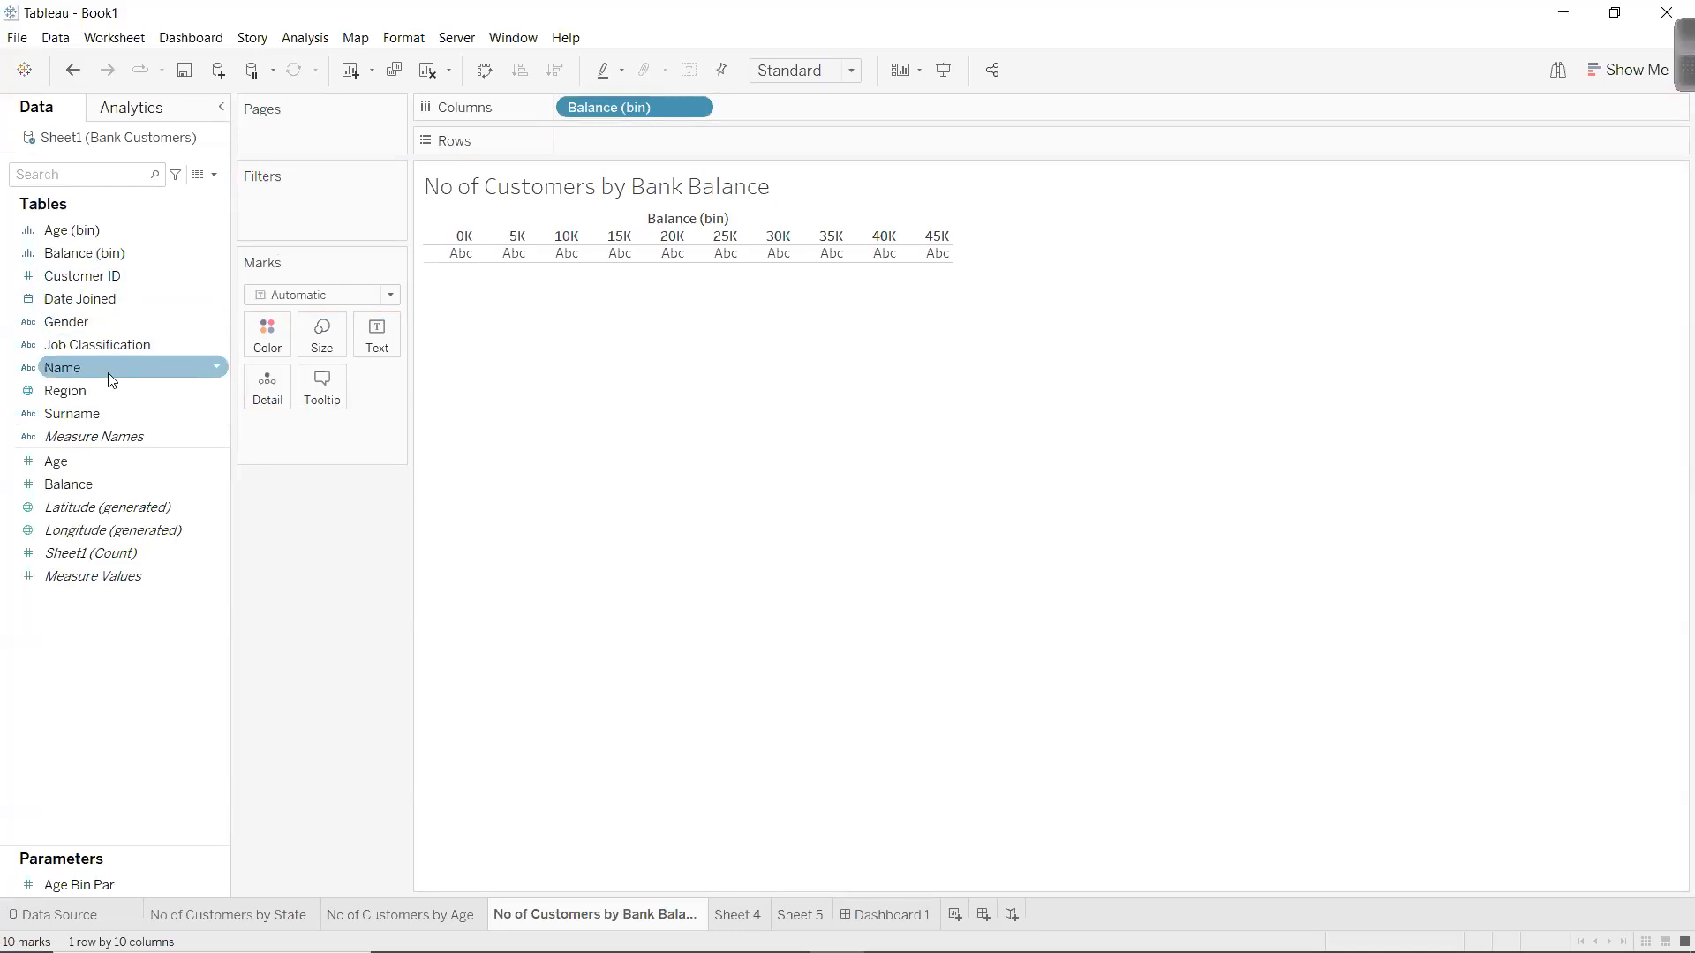
pyautogui.moveTo(88, 553); pyautogui.dragTo(591, 141)
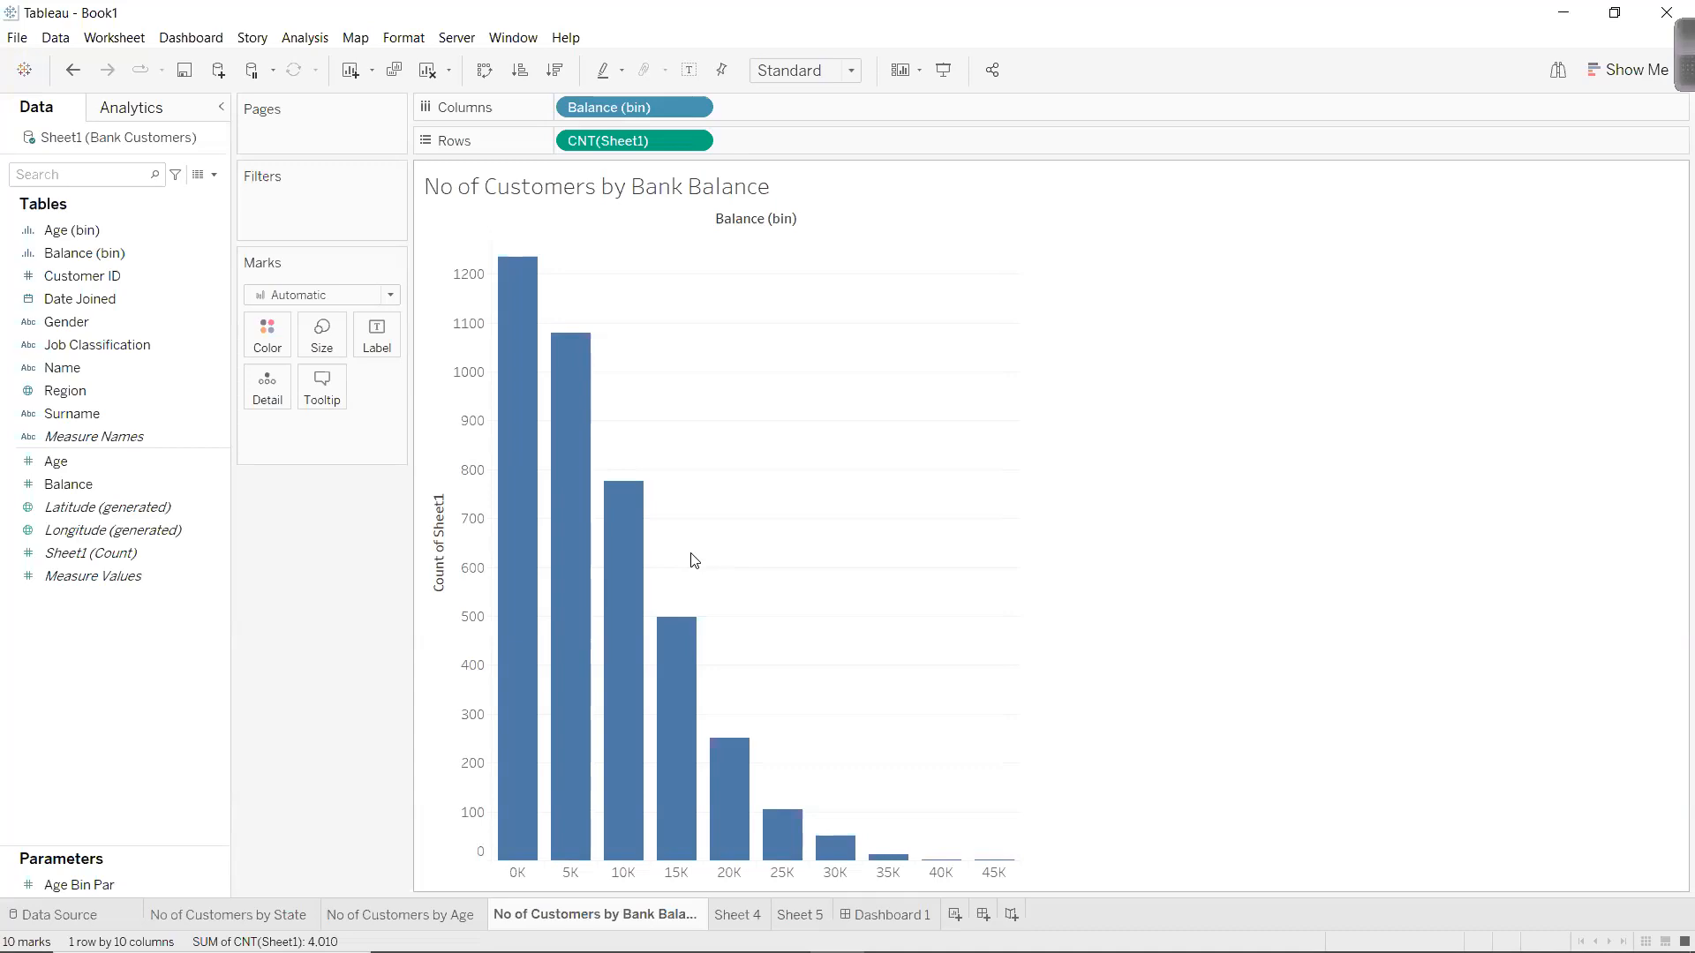
# Look through the data connectors and the Microsoft SQL Server connection form in a new workbook, and close that workbook.
pyautogui.click(17, 37)
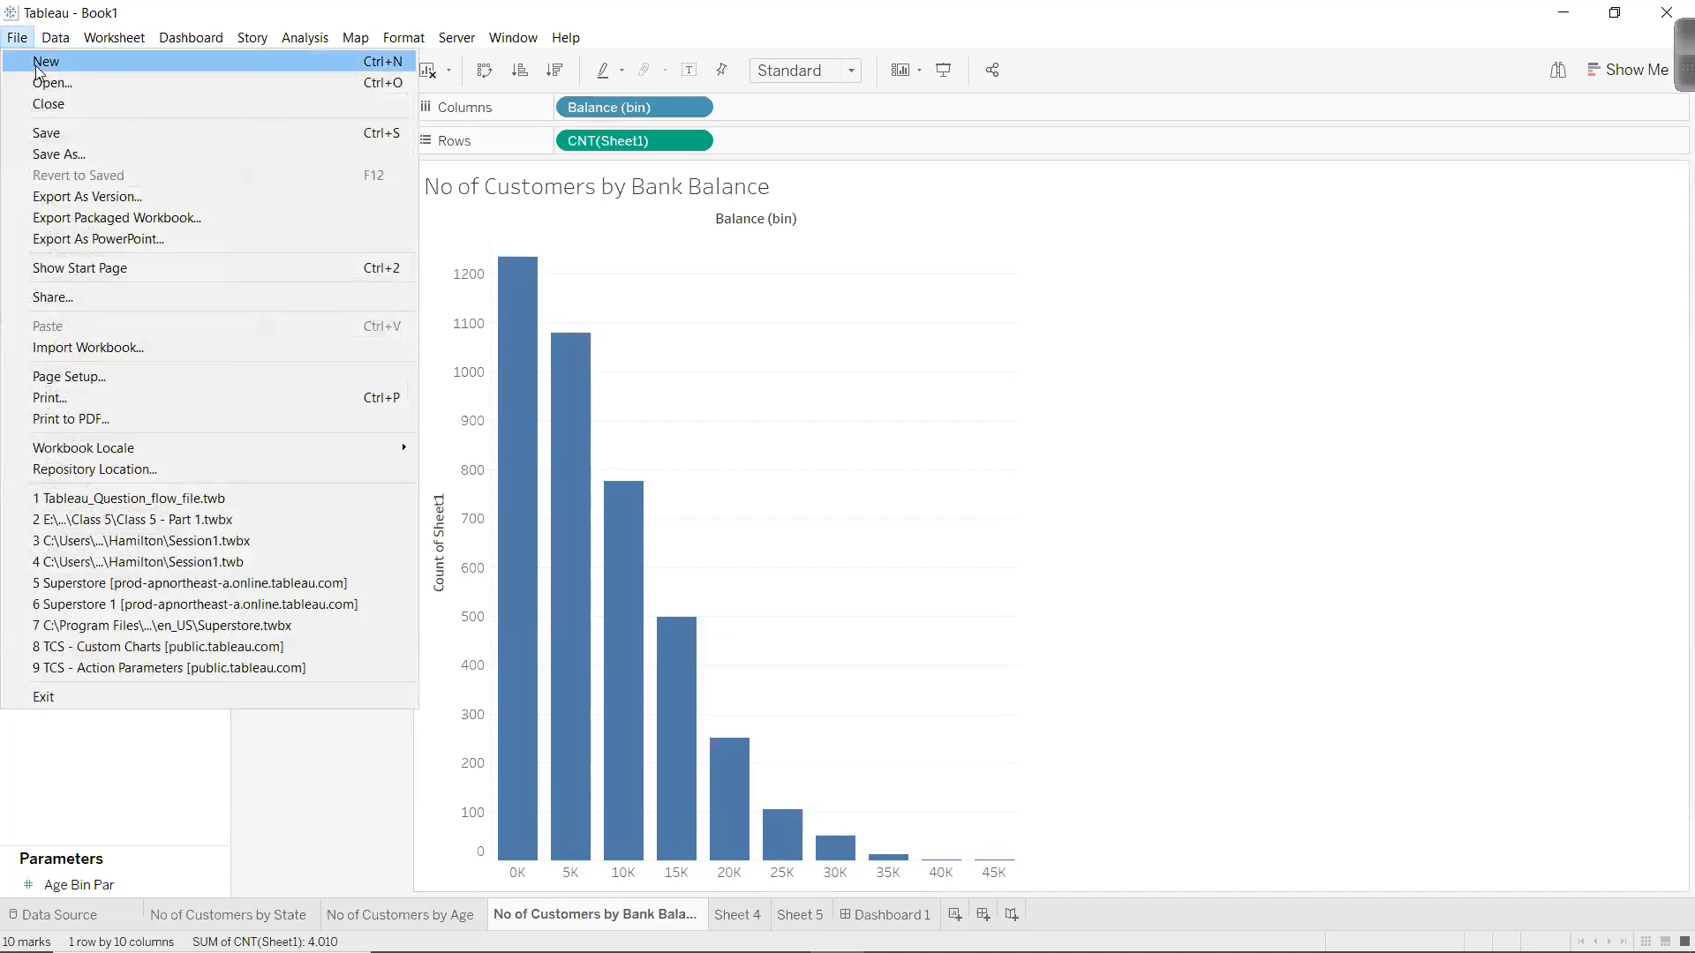
pyautogui.click(38, 71)
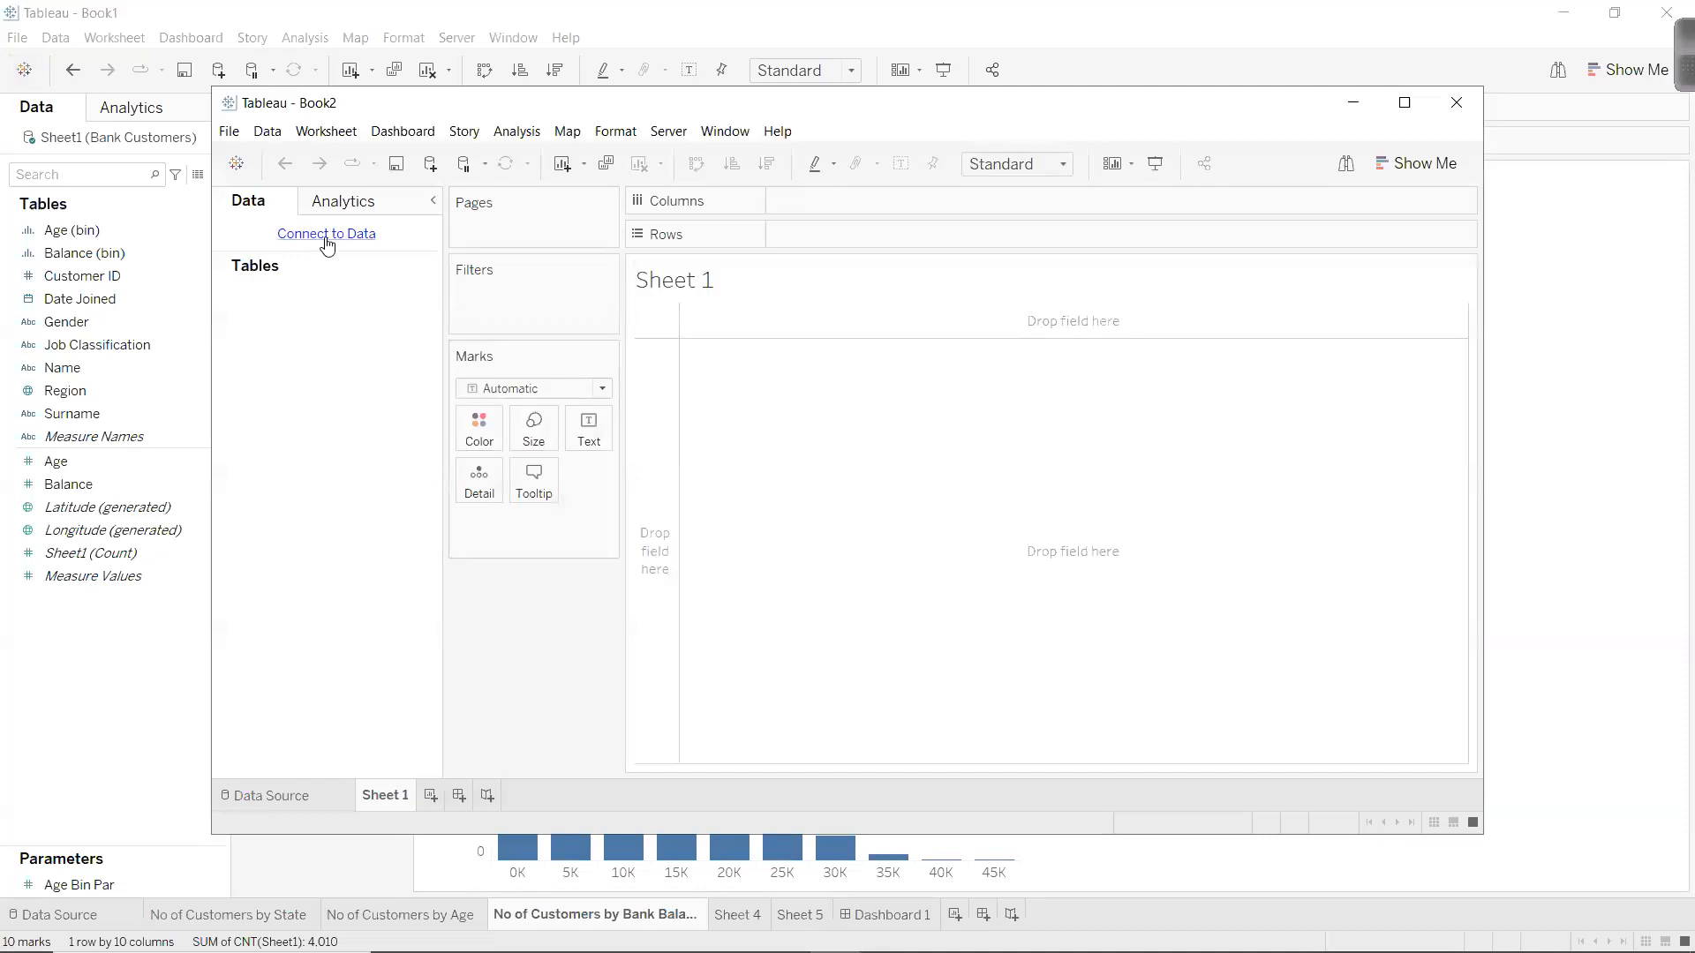
pyautogui.click(327, 243)
pyautogui.click(591, 648)
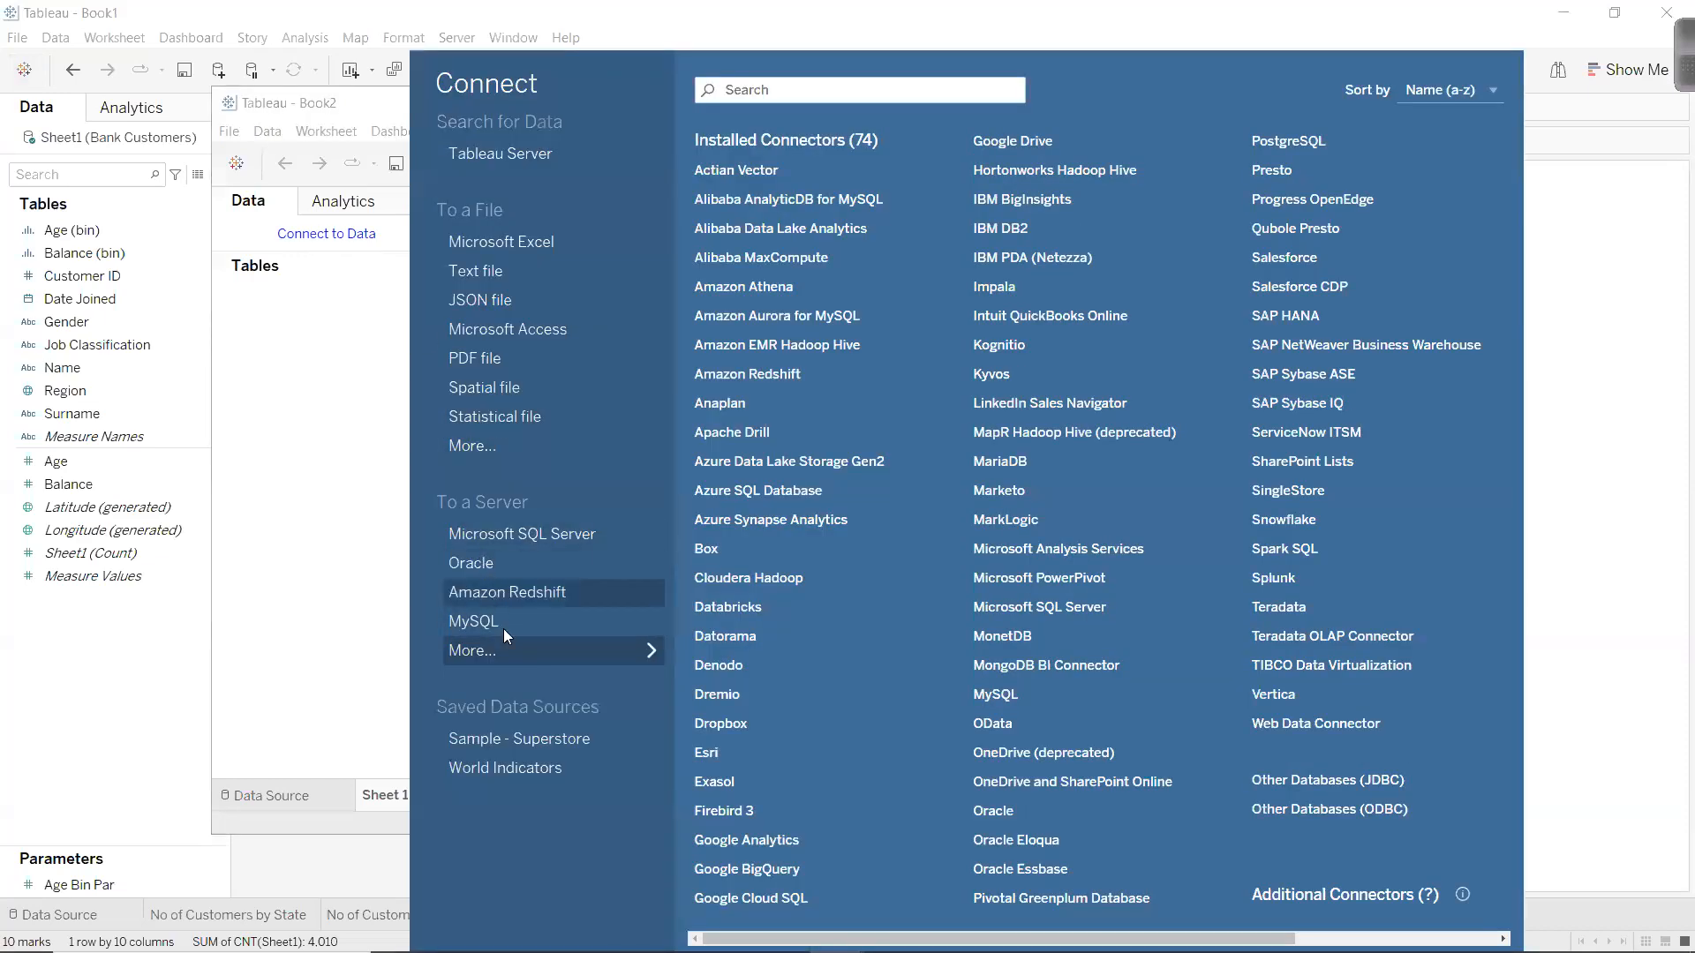
pyautogui.click(635, 542)
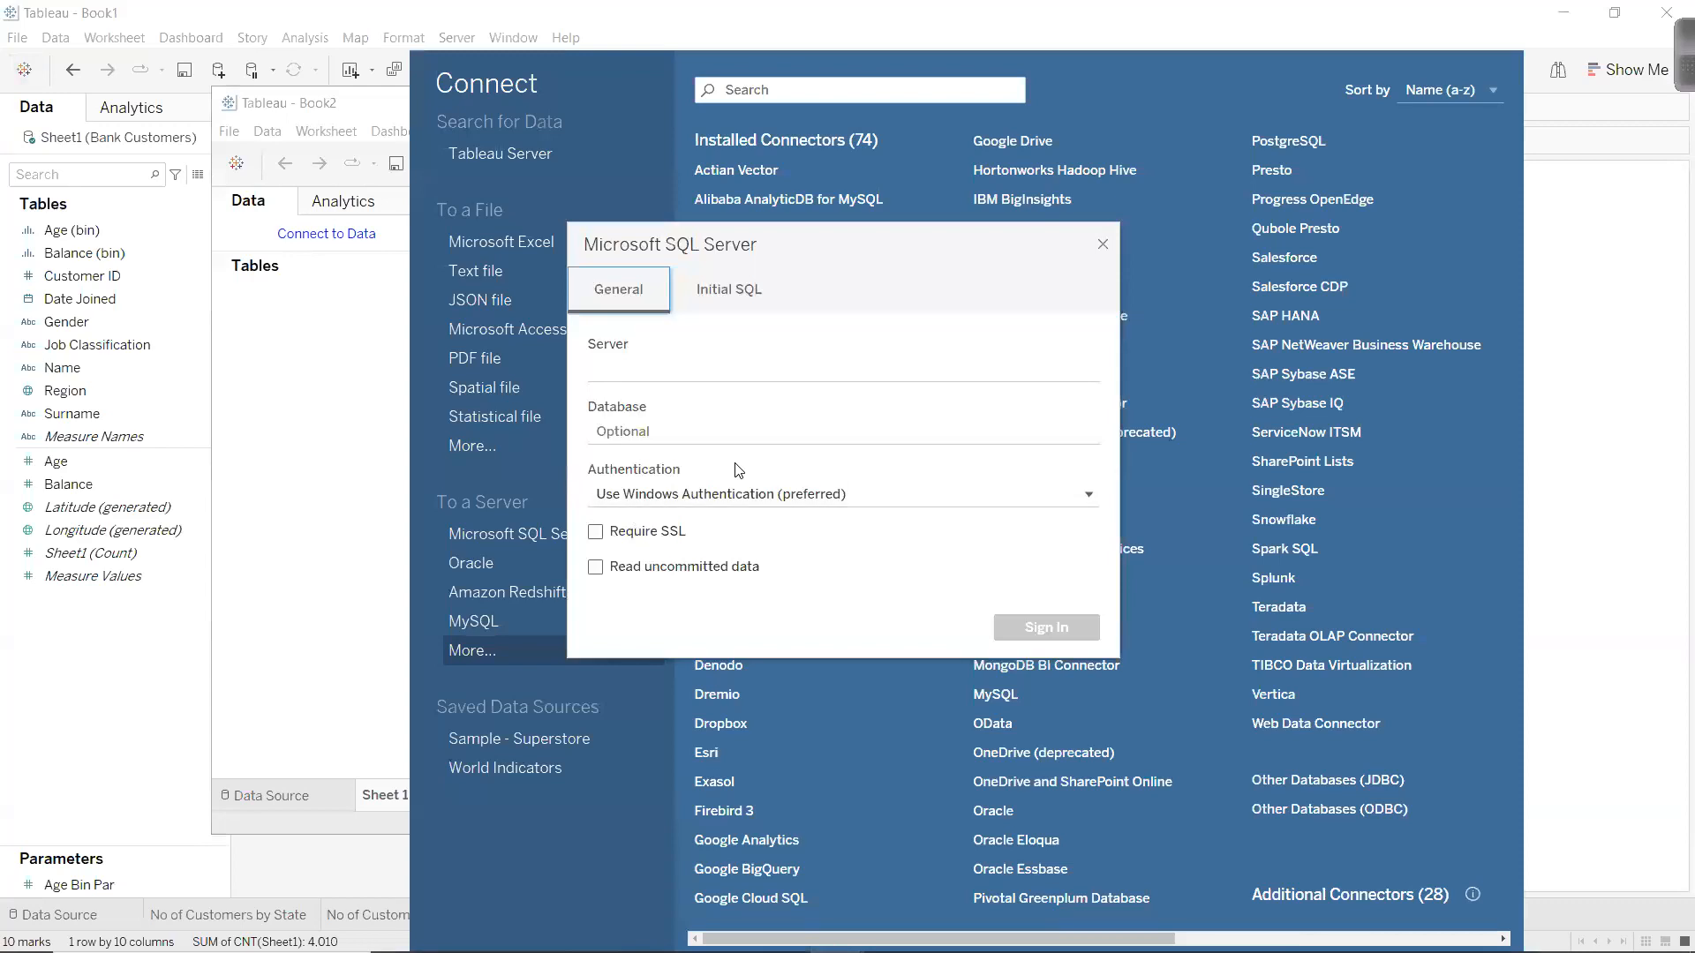
pyautogui.press('Escape')
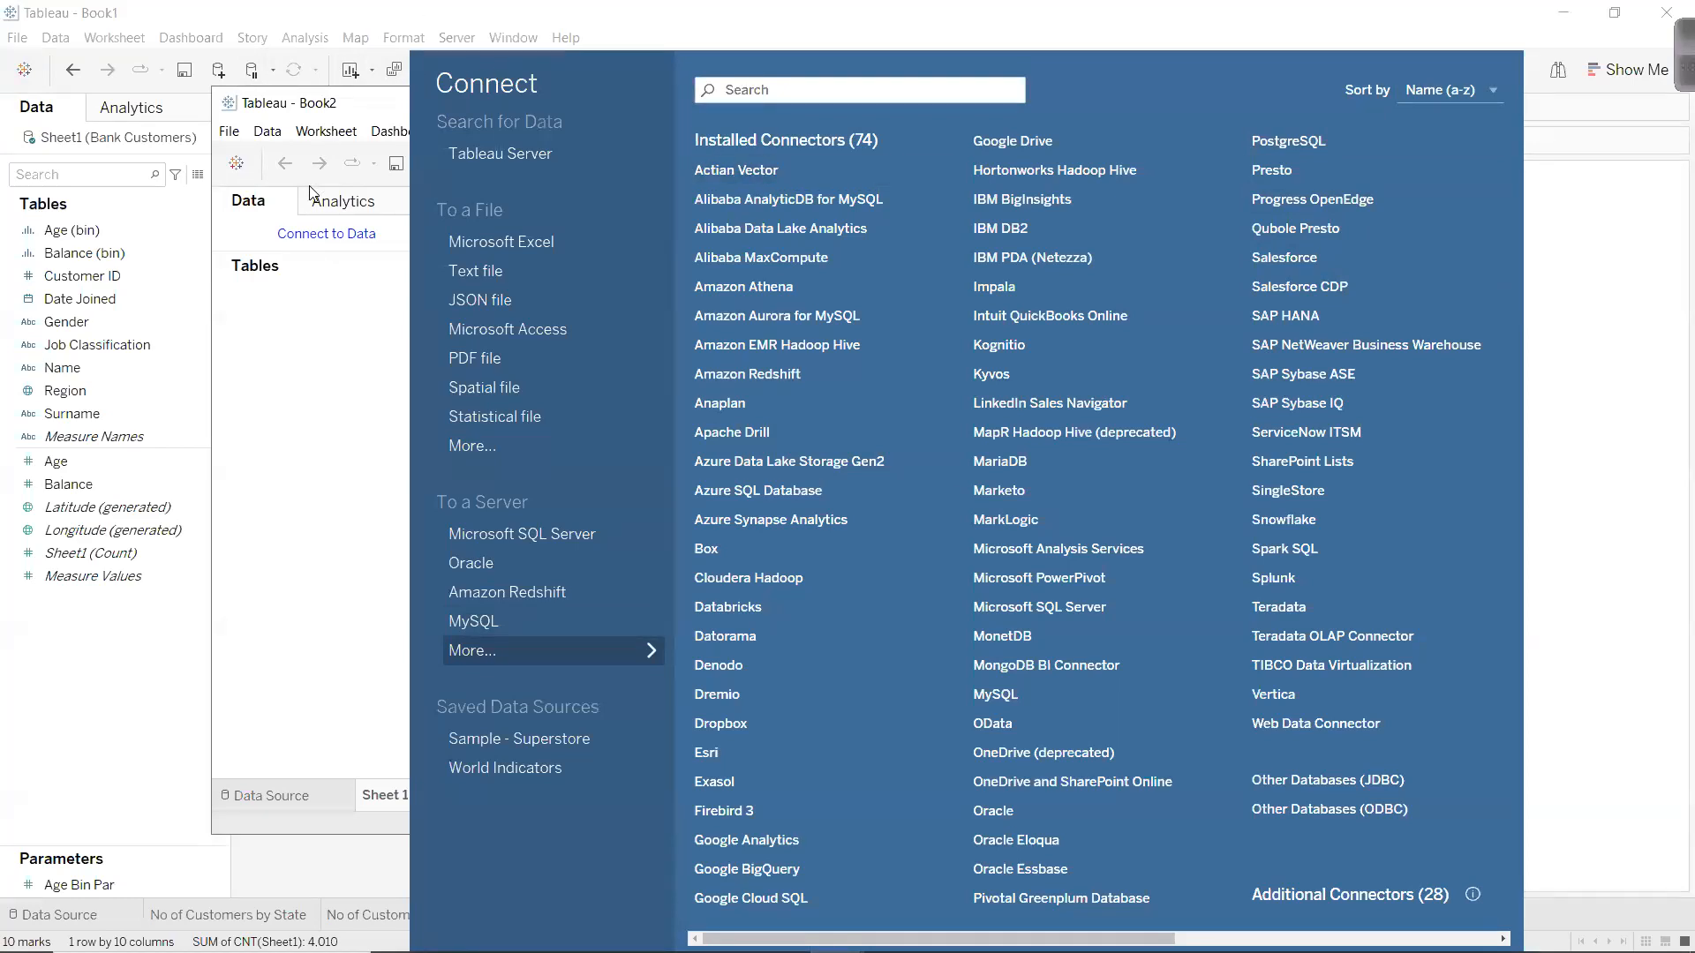
pyautogui.click(404, 130)
pyautogui.click(1454, 103)
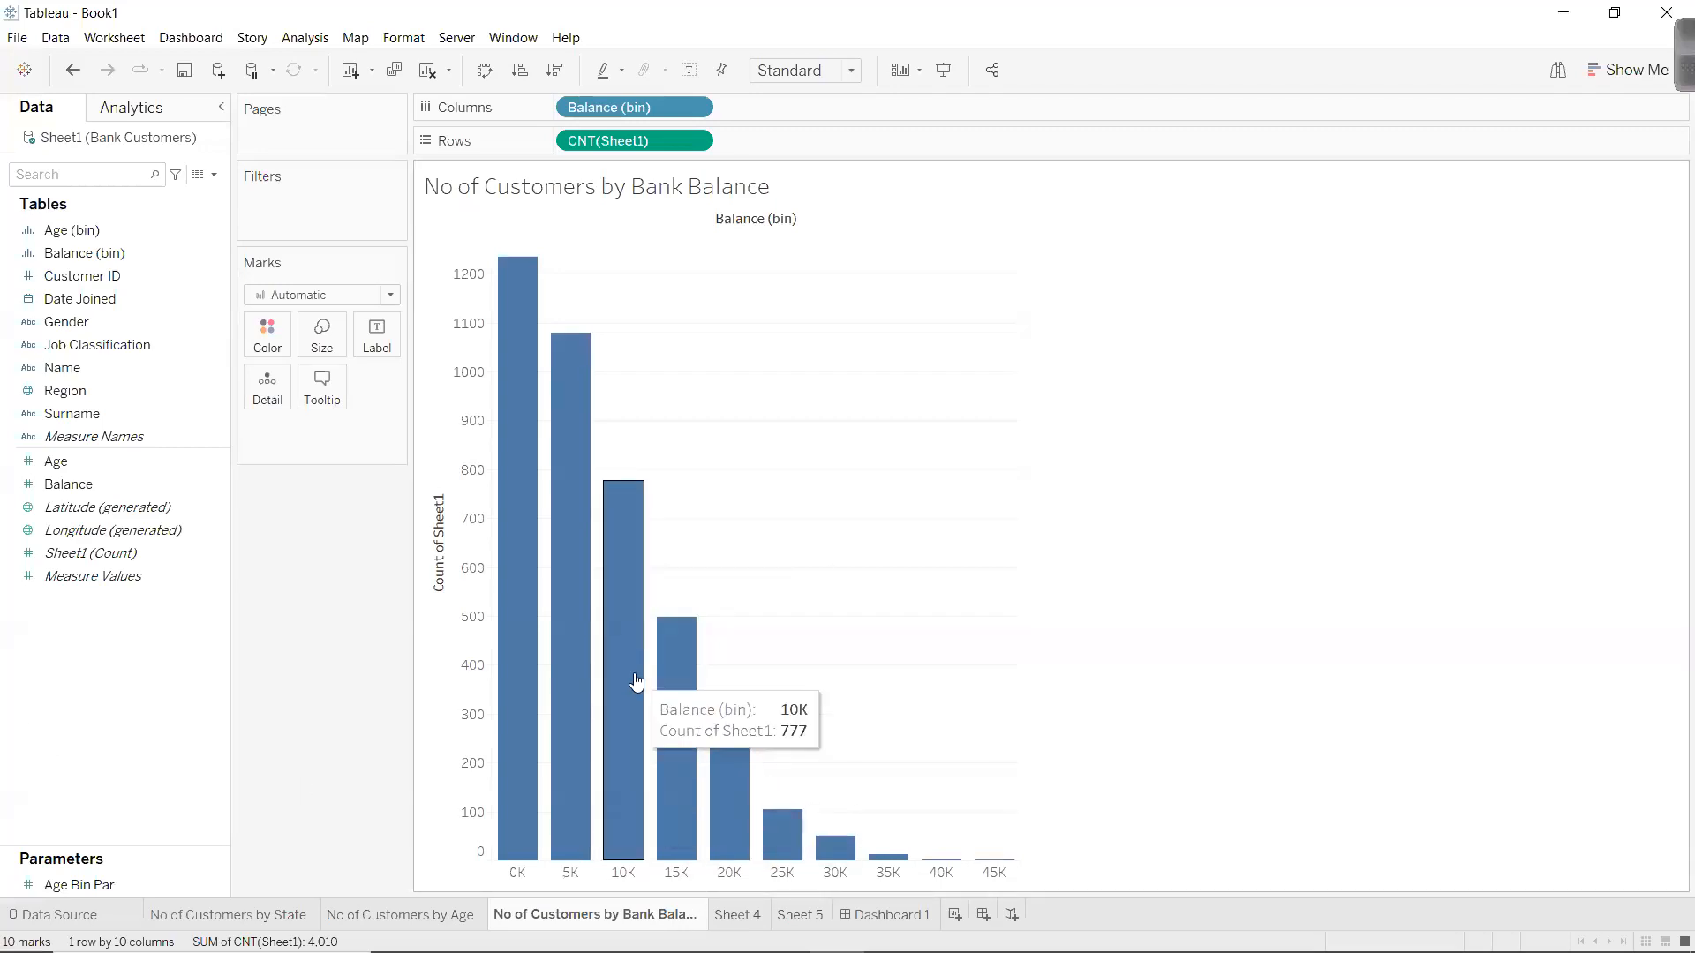
# Open Sheet 4 and rename it as No of Customers by Gender.
pyautogui.click(731, 915)
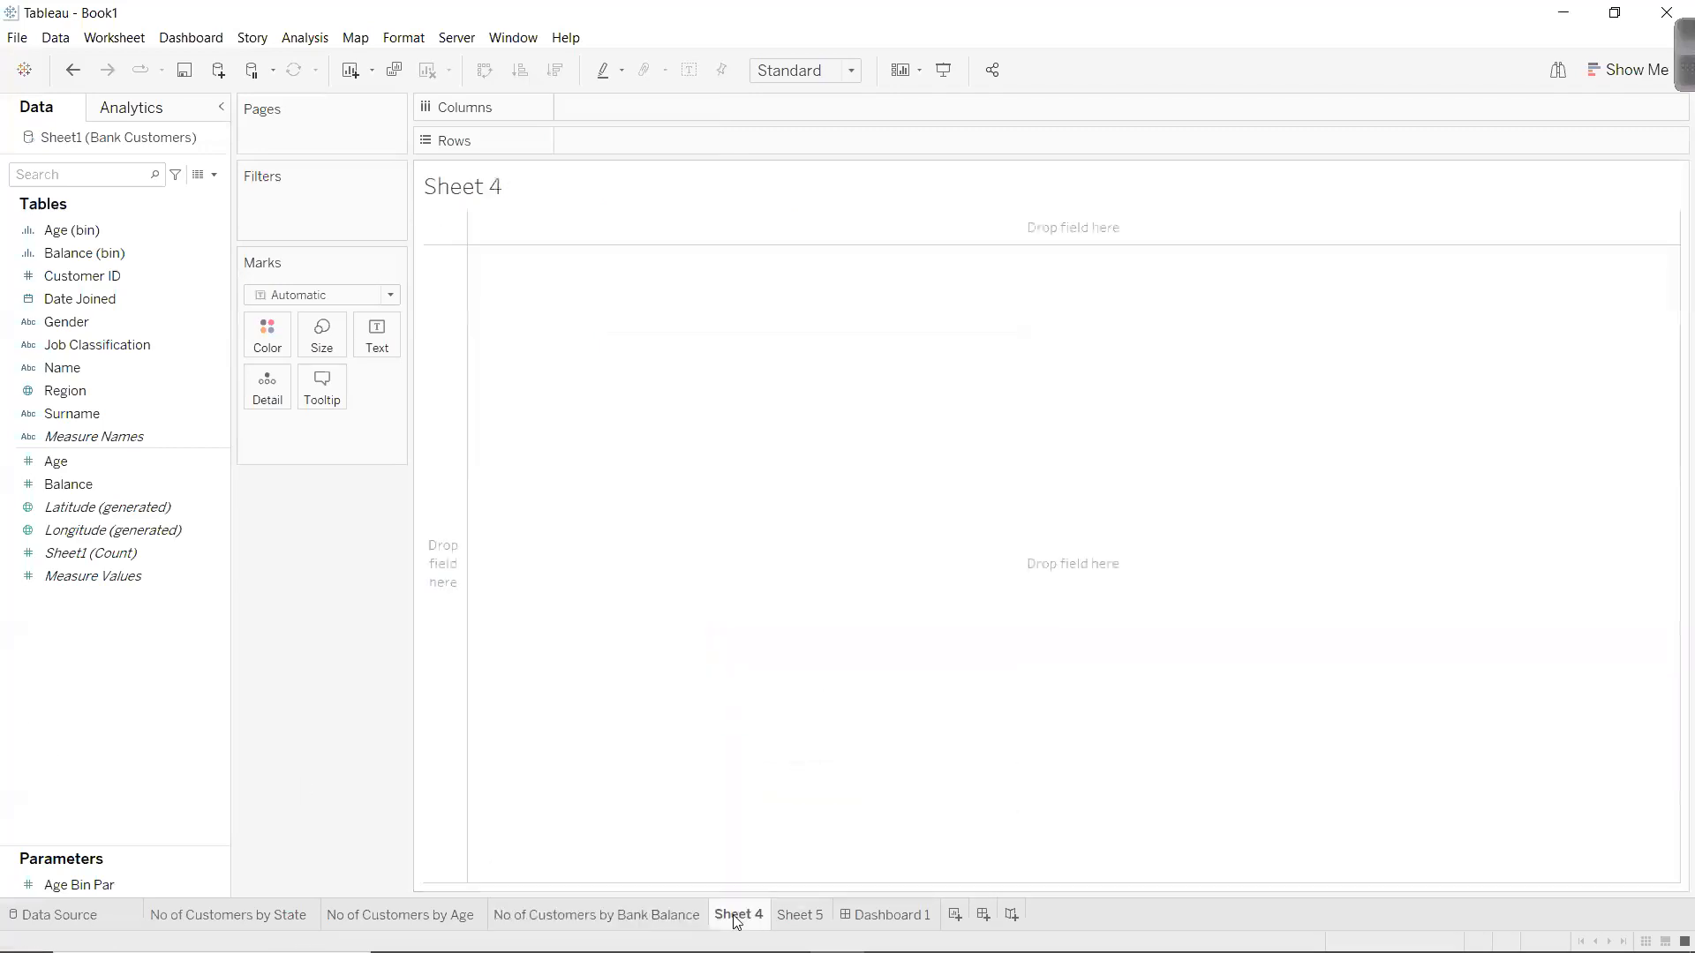
pyautogui.doubleClick(733, 915)
pyautogui.write('Nu')
pyautogui.press('BackSpace')
pyautogui.write('o f')
pyautogui.press('BackSpace')
pyautogui.write('of Custoem')
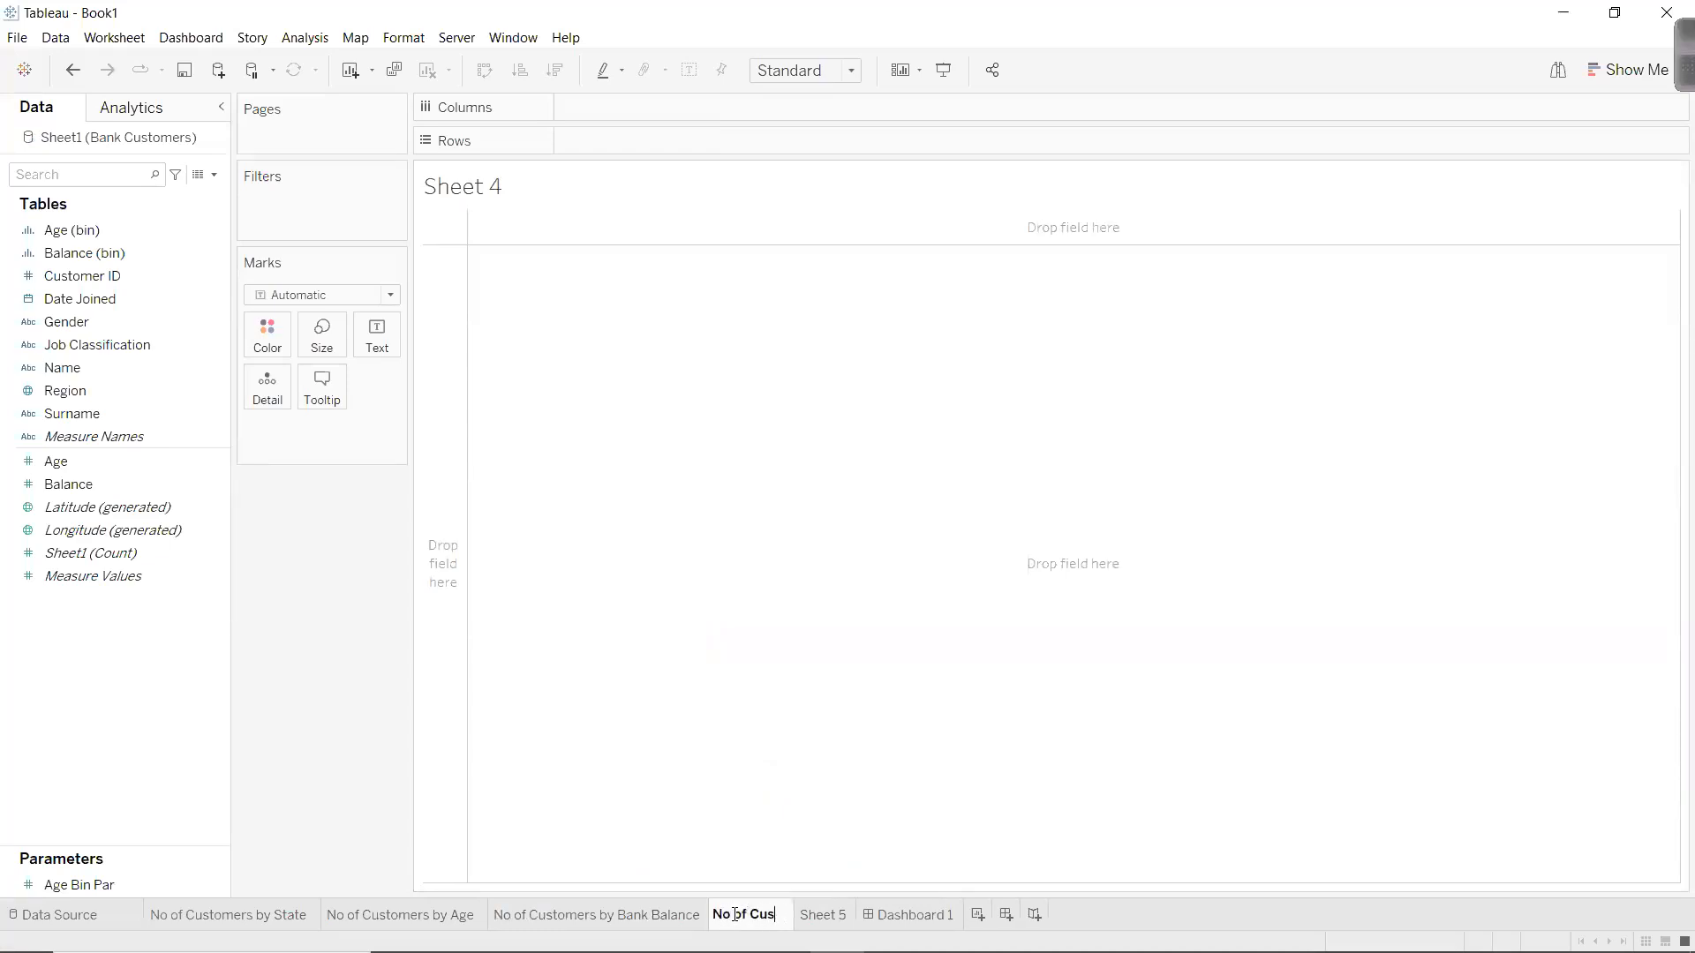
pyautogui.press('BackSpace')
pyautogui.press('BackSpace')
pyautogui.write('m')
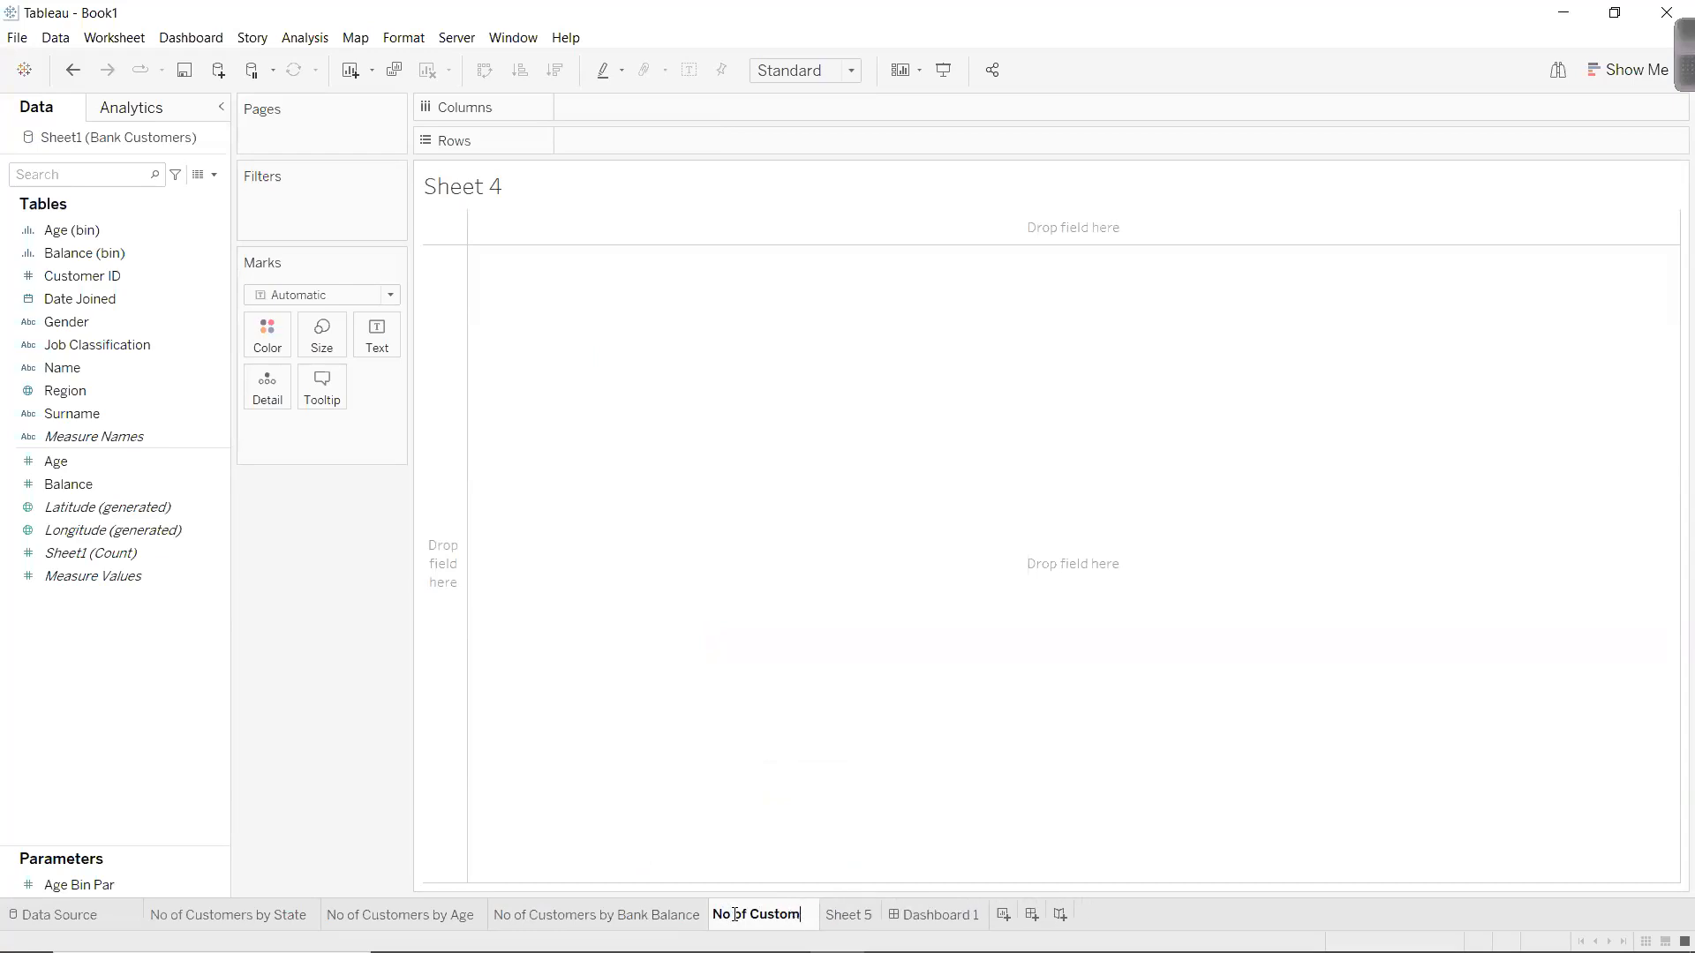
pyautogui.write('ers by Gender')
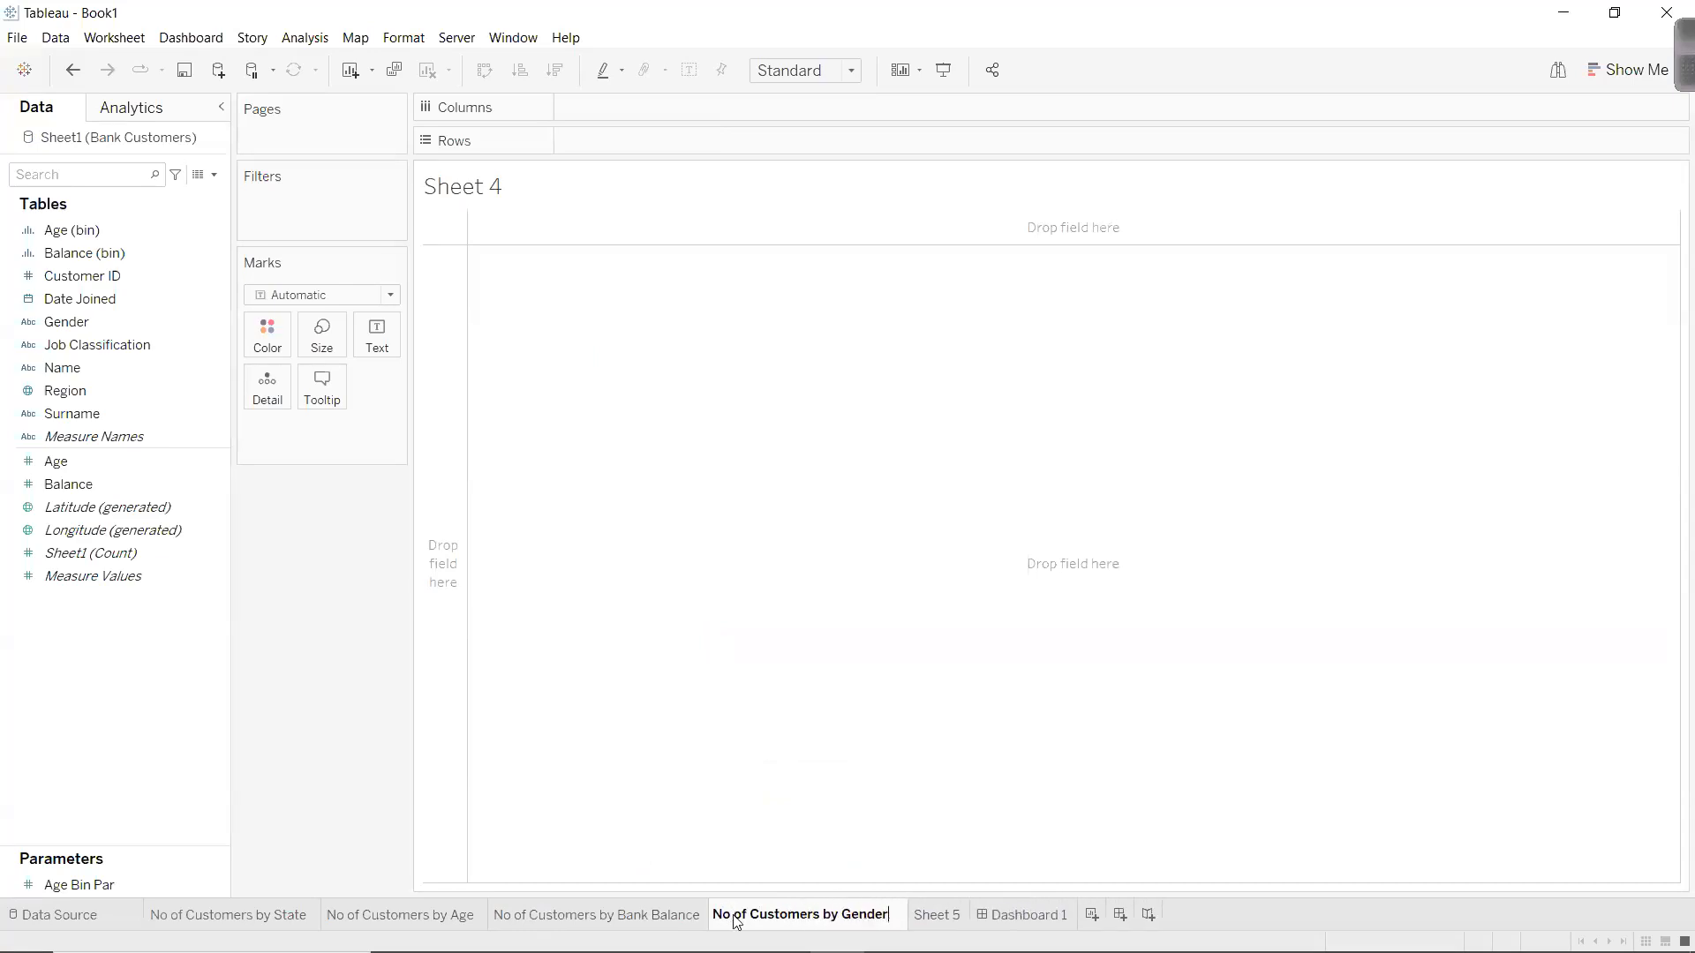
pyautogui.press('Return')
# Plot Sheet1 (Count) by Gender as a pie chart and fit it to Entire View.
pyautogui.moveTo(60, 321); pyautogui.dragTo(650, 143)
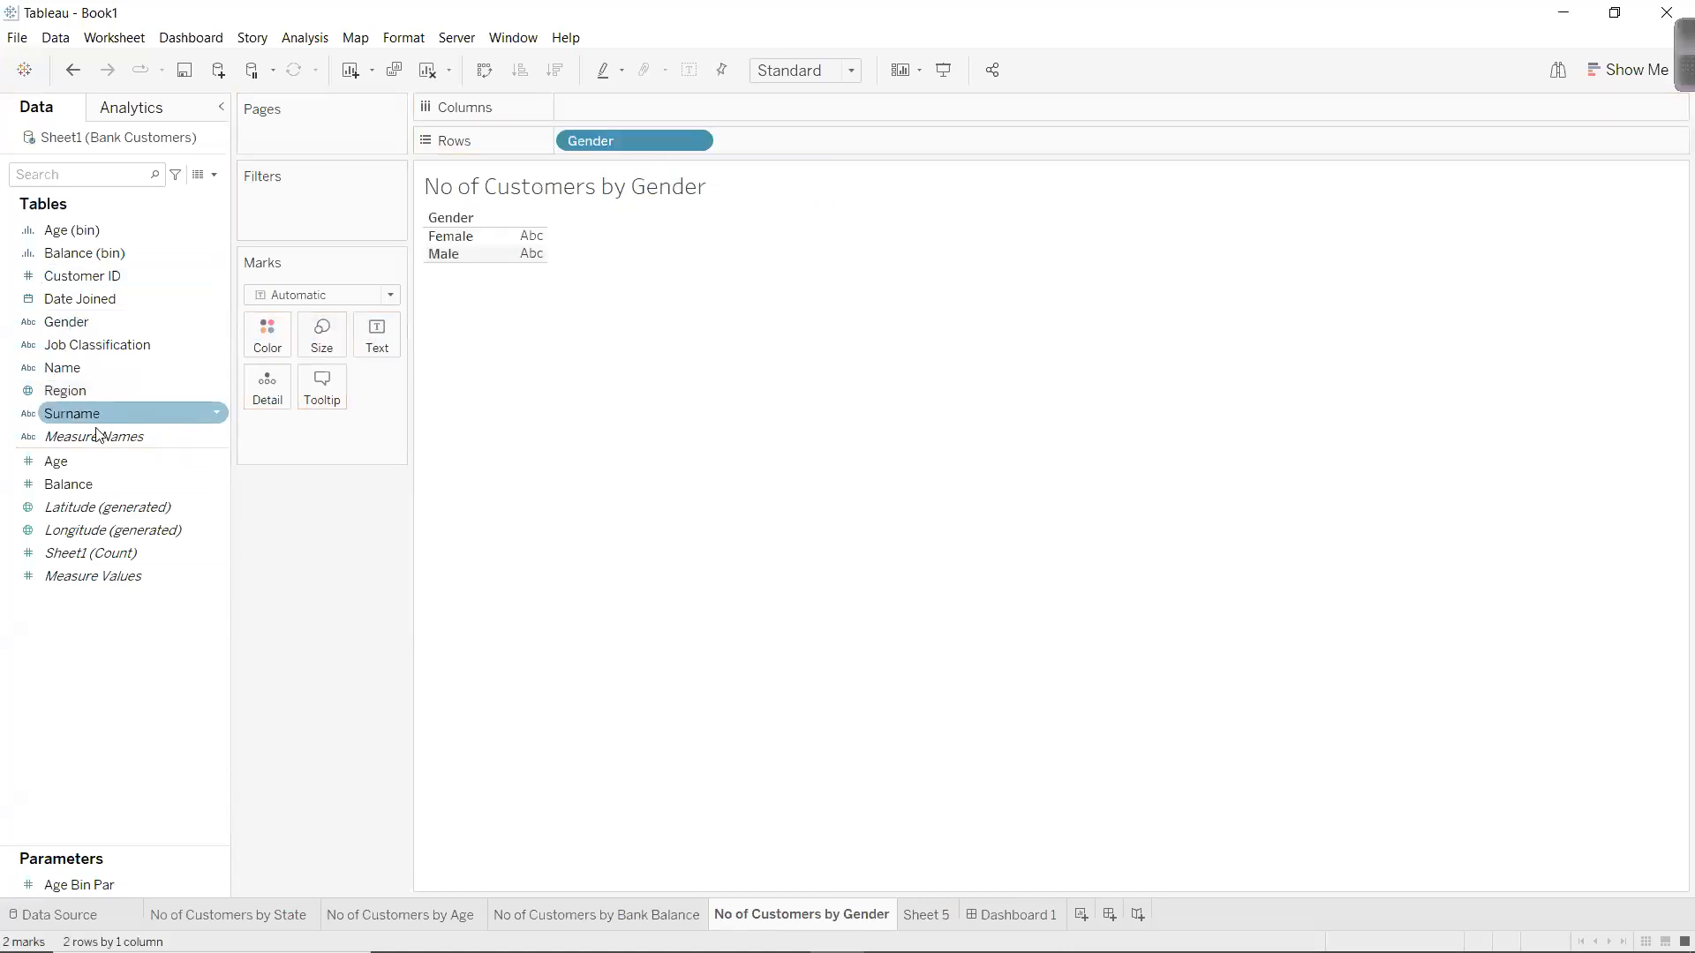
pyautogui.moveTo(94, 552); pyautogui.dragTo(604, 106)
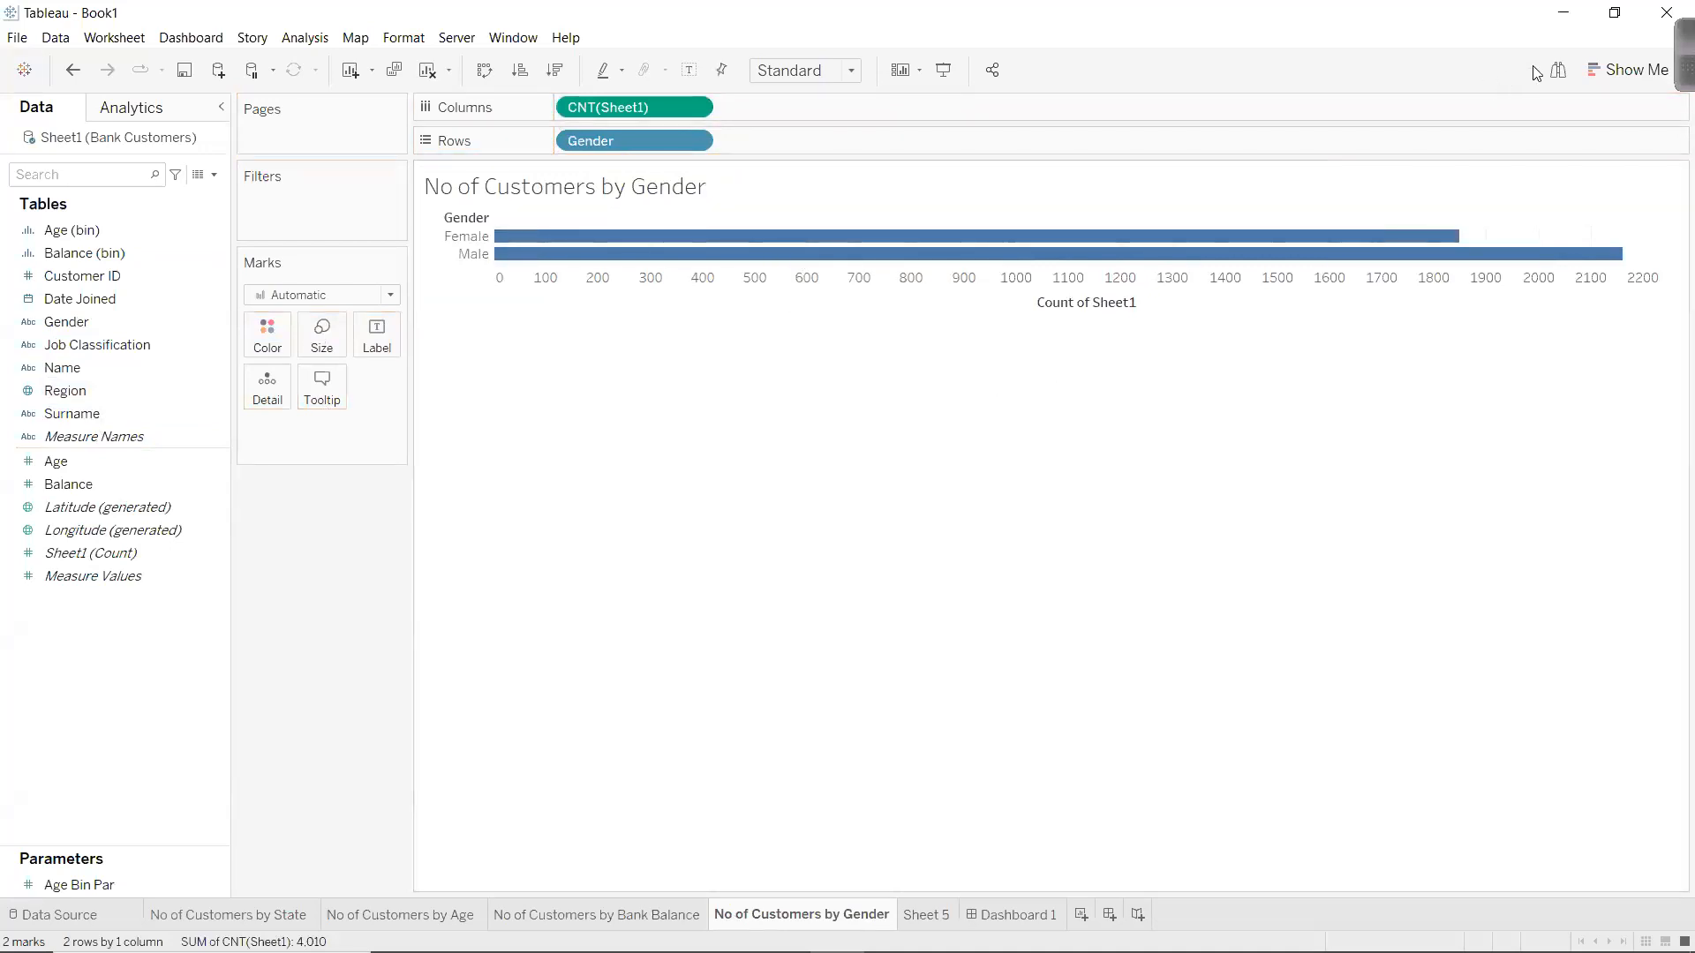
pyautogui.click(1626, 70)
pyautogui.click(1642, 184)
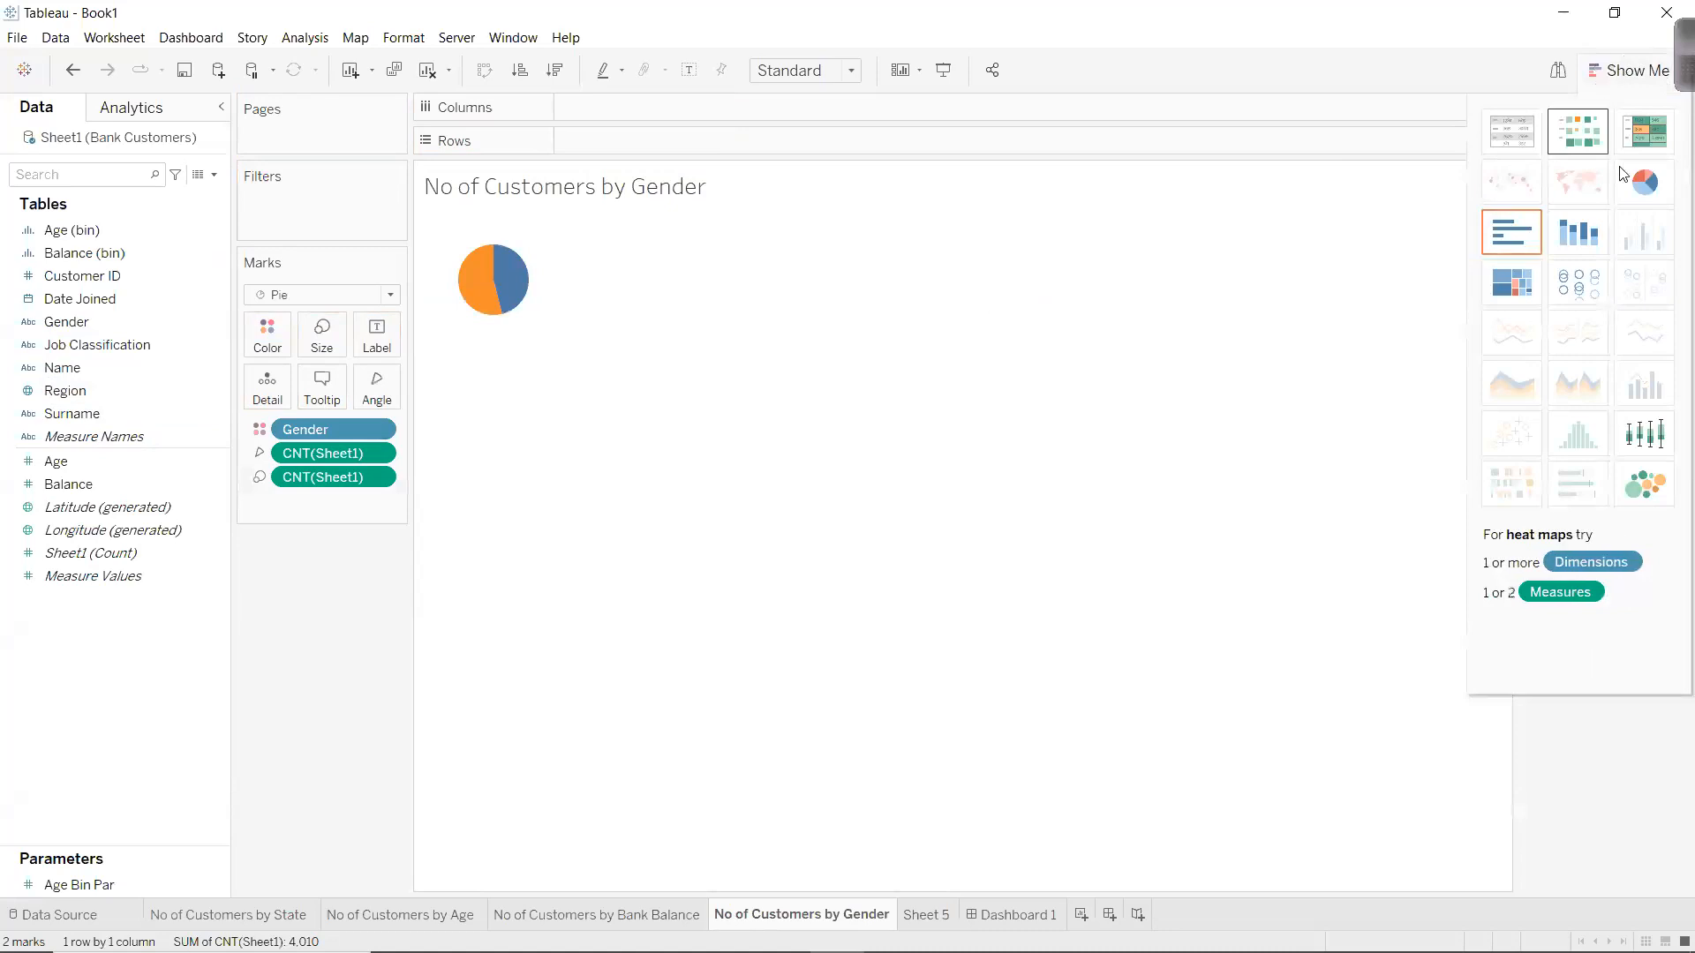
pyautogui.click(805, 71)
pyautogui.click(795, 151)
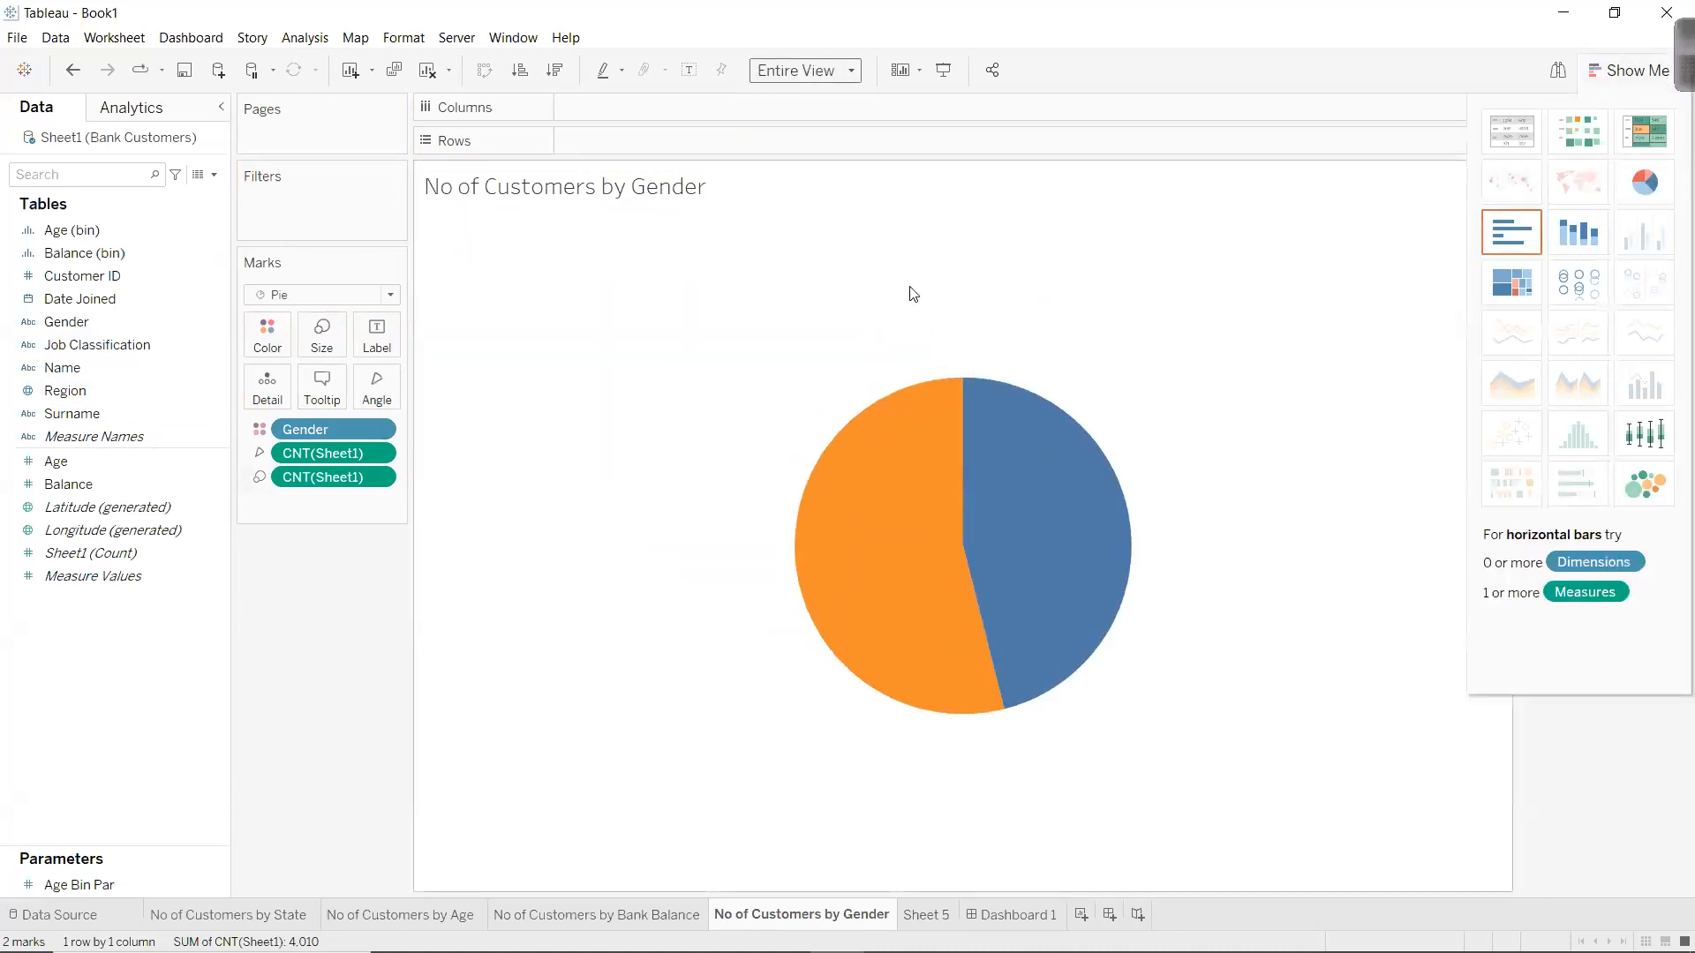
pyautogui.click(1627, 70)
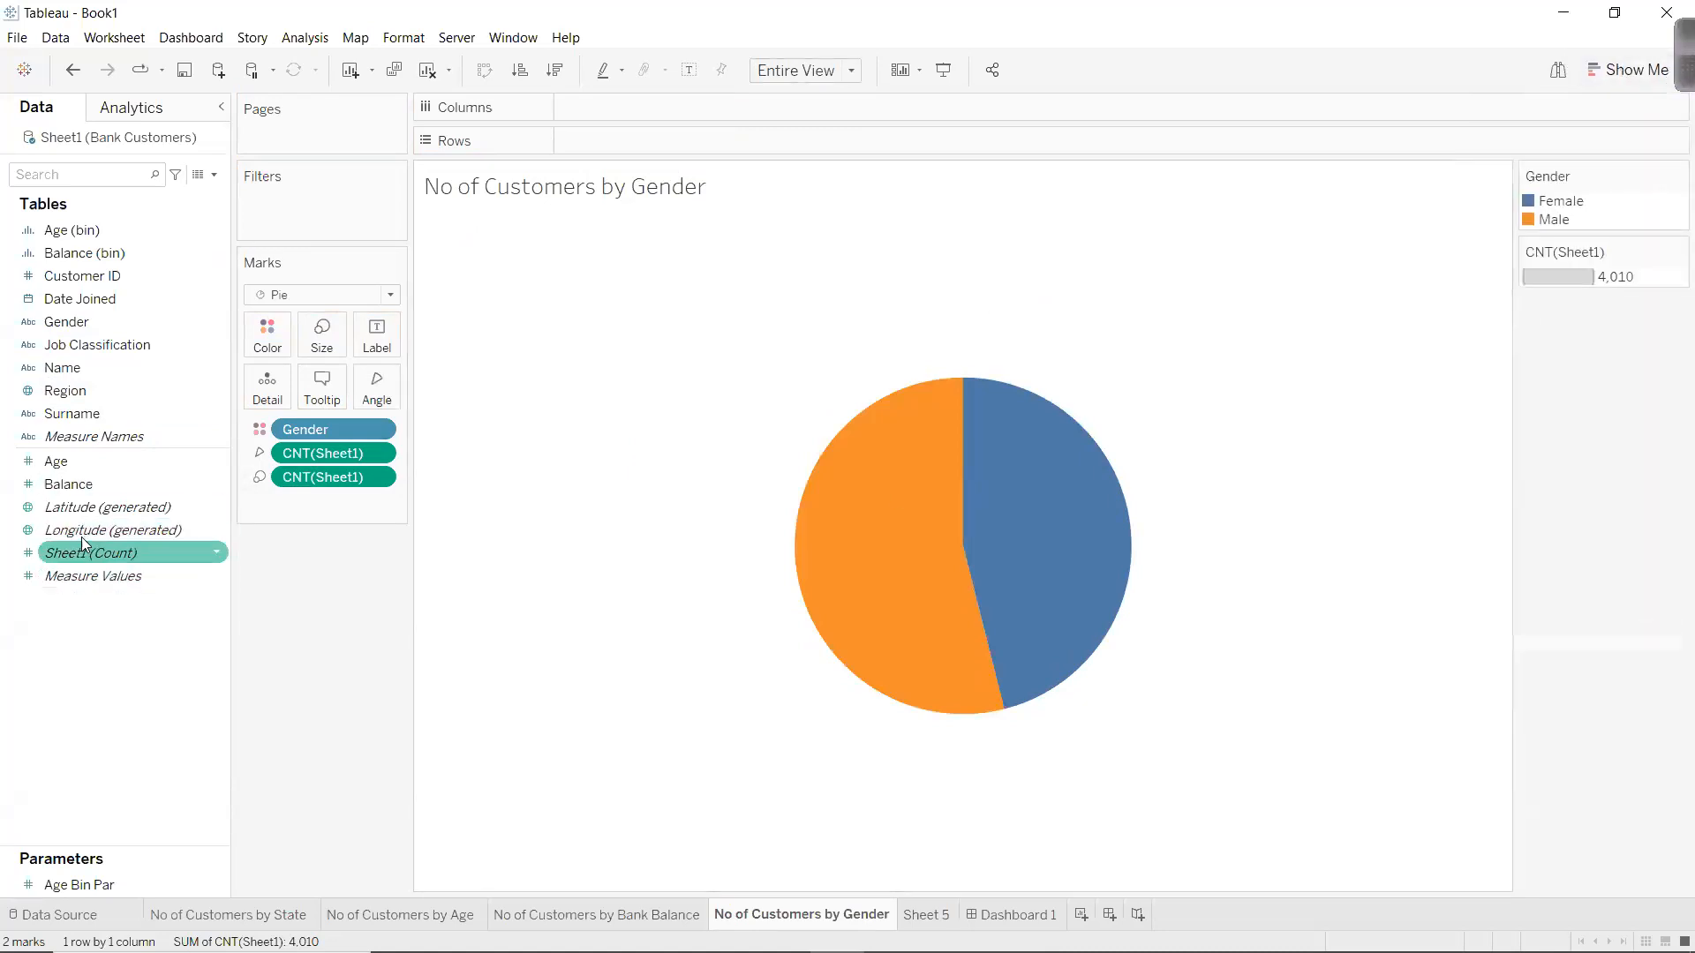
# Label the pie slices with Sheet1 (Count) calculated as Percent of Total.
pyautogui.moveTo(77, 551); pyautogui.dragTo(382, 340)
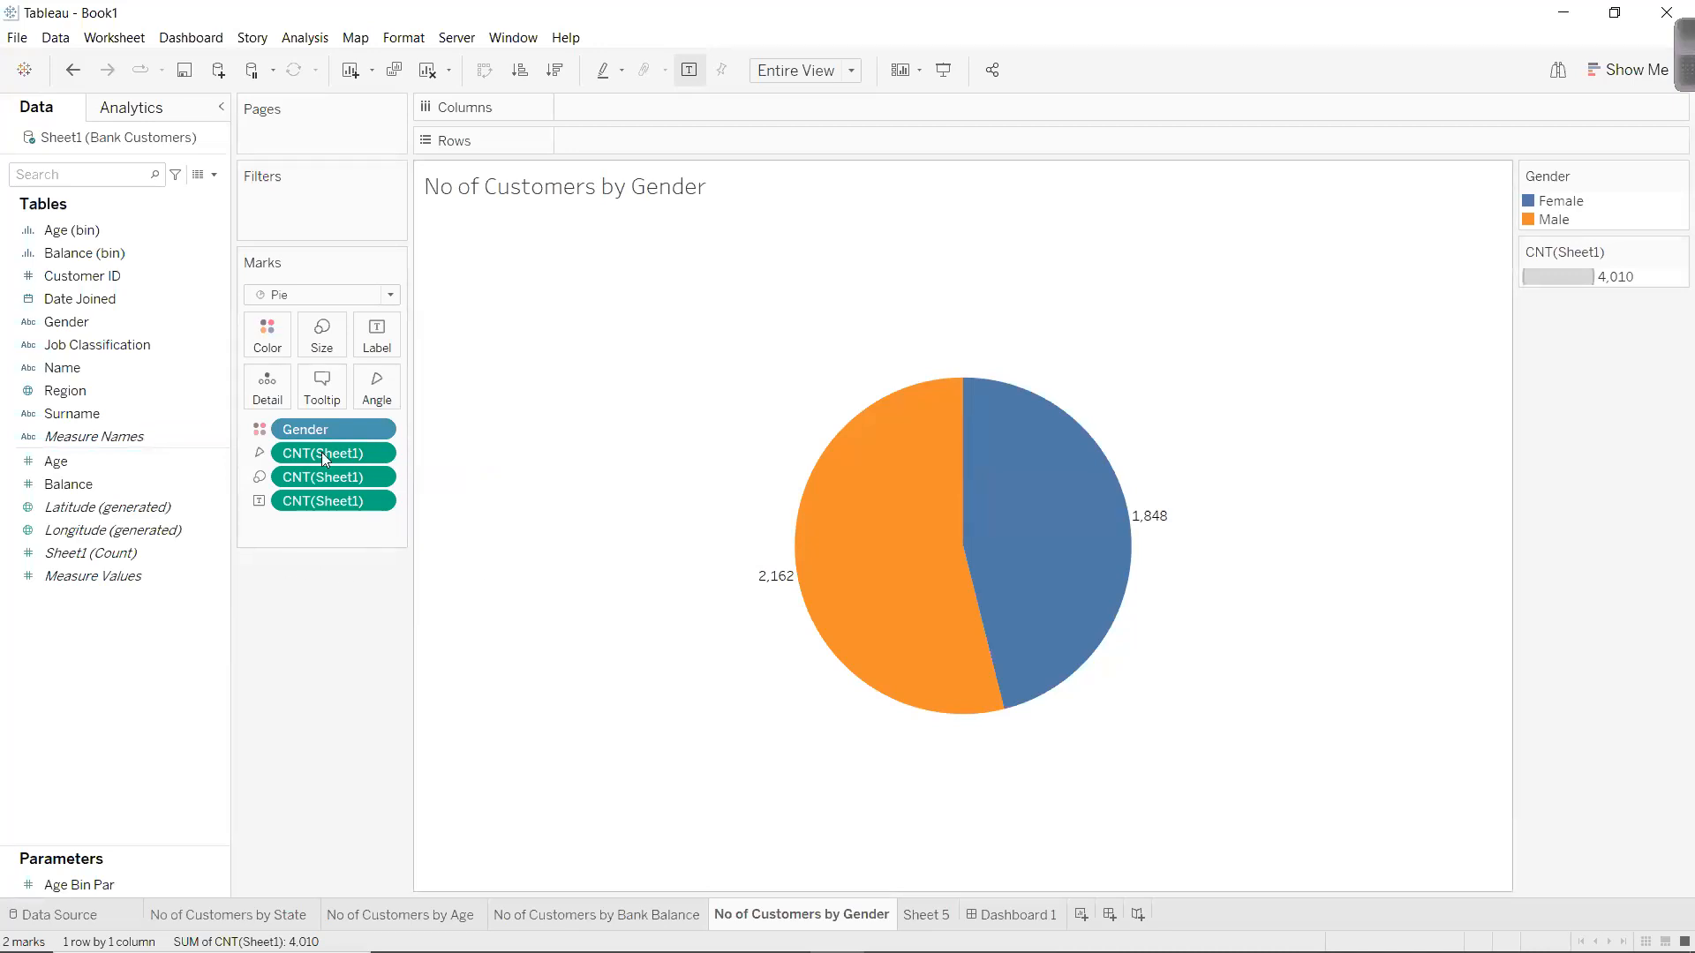
pyautogui.click(380, 501)
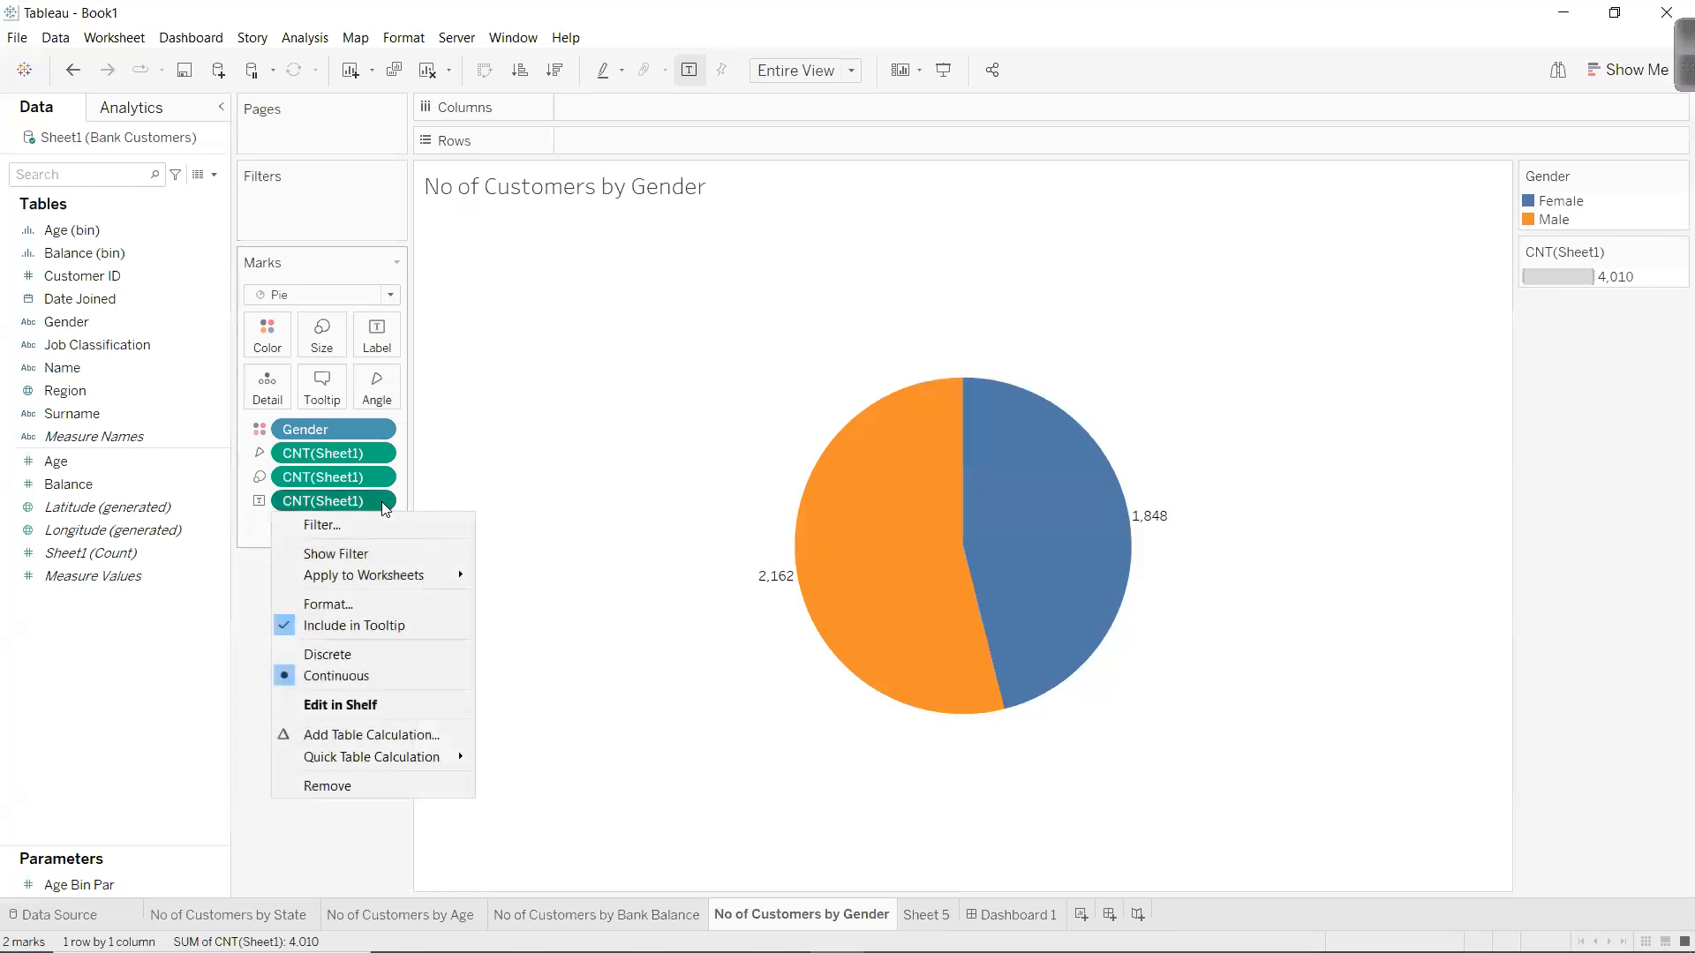
pyautogui.moveTo(387, 765)
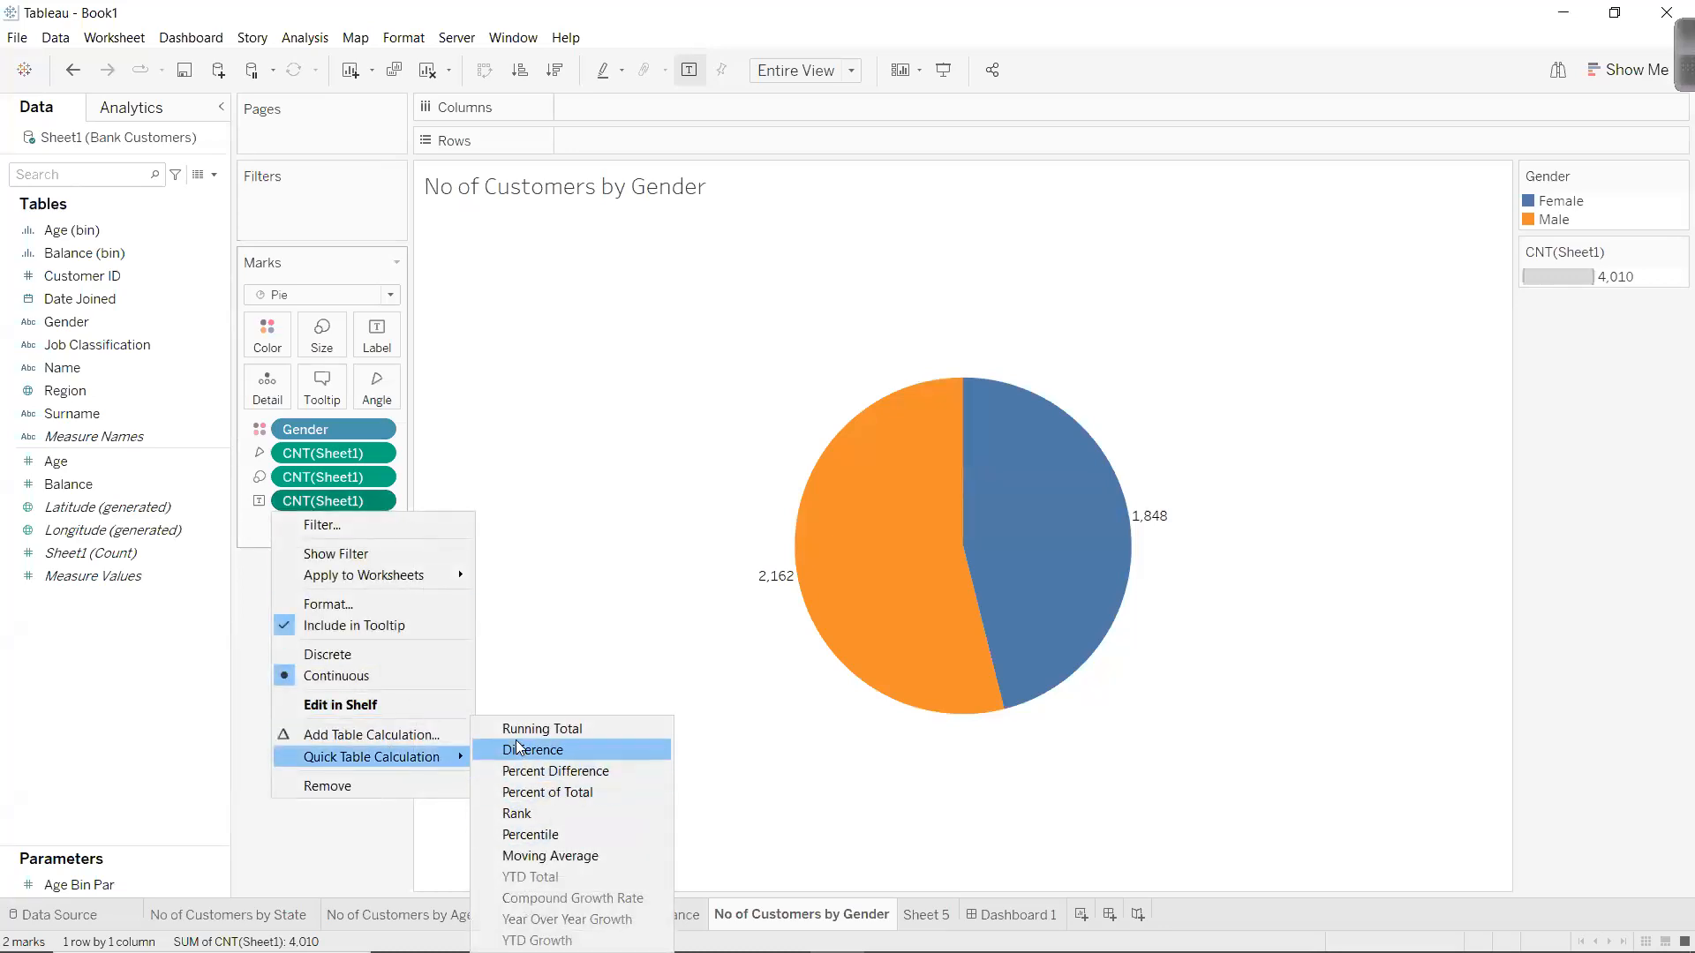
pyautogui.click(534, 791)
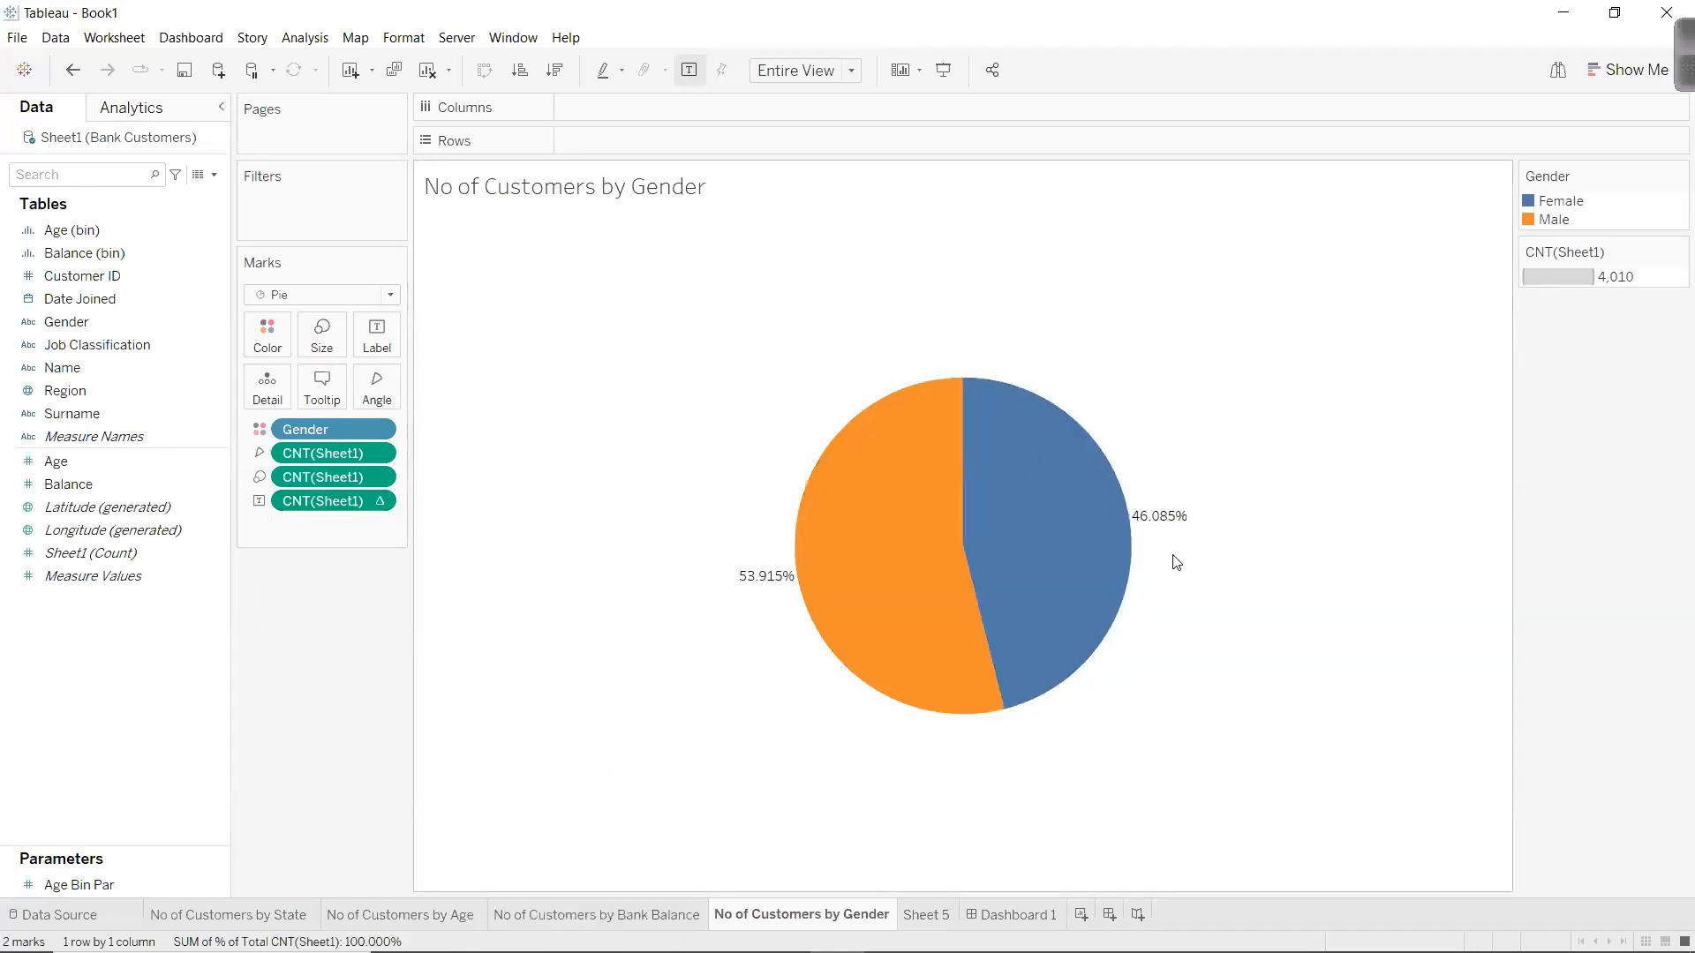
# Format the pie's percent-of-total labels as percentages with two decimal places.
pyautogui.click(378, 501)
pyautogui.click(325, 583)
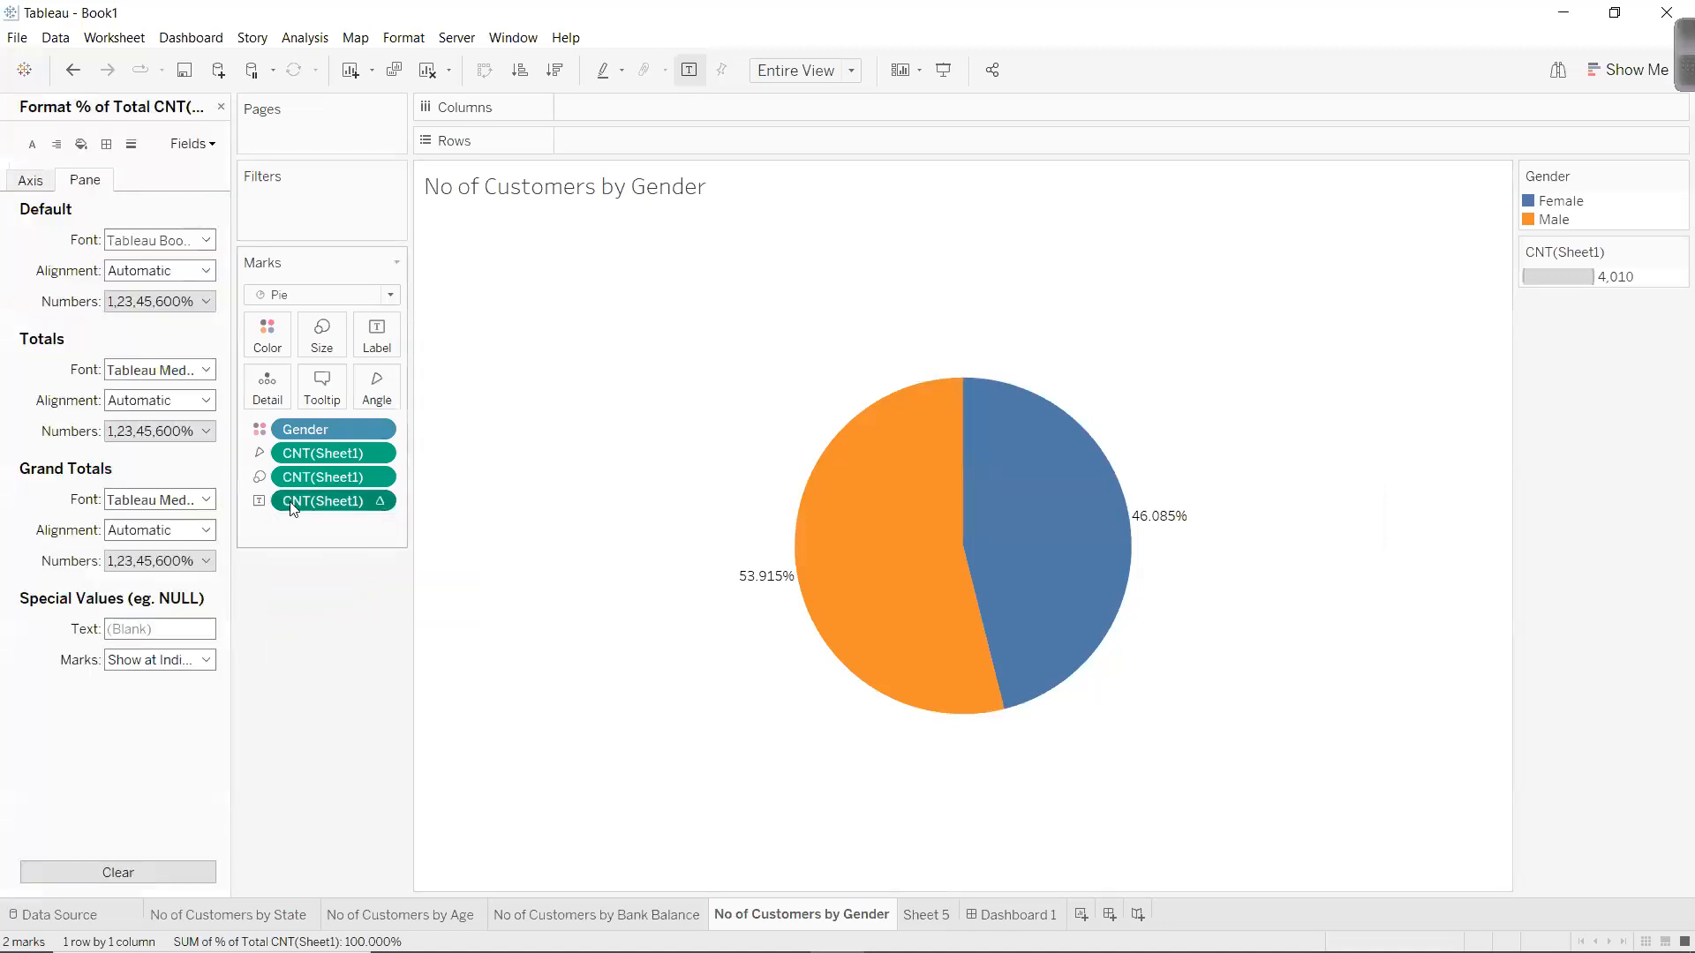
pyautogui.click(161, 302)
pyautogui.click(150, 424)
pyautogui.click(455, 519)
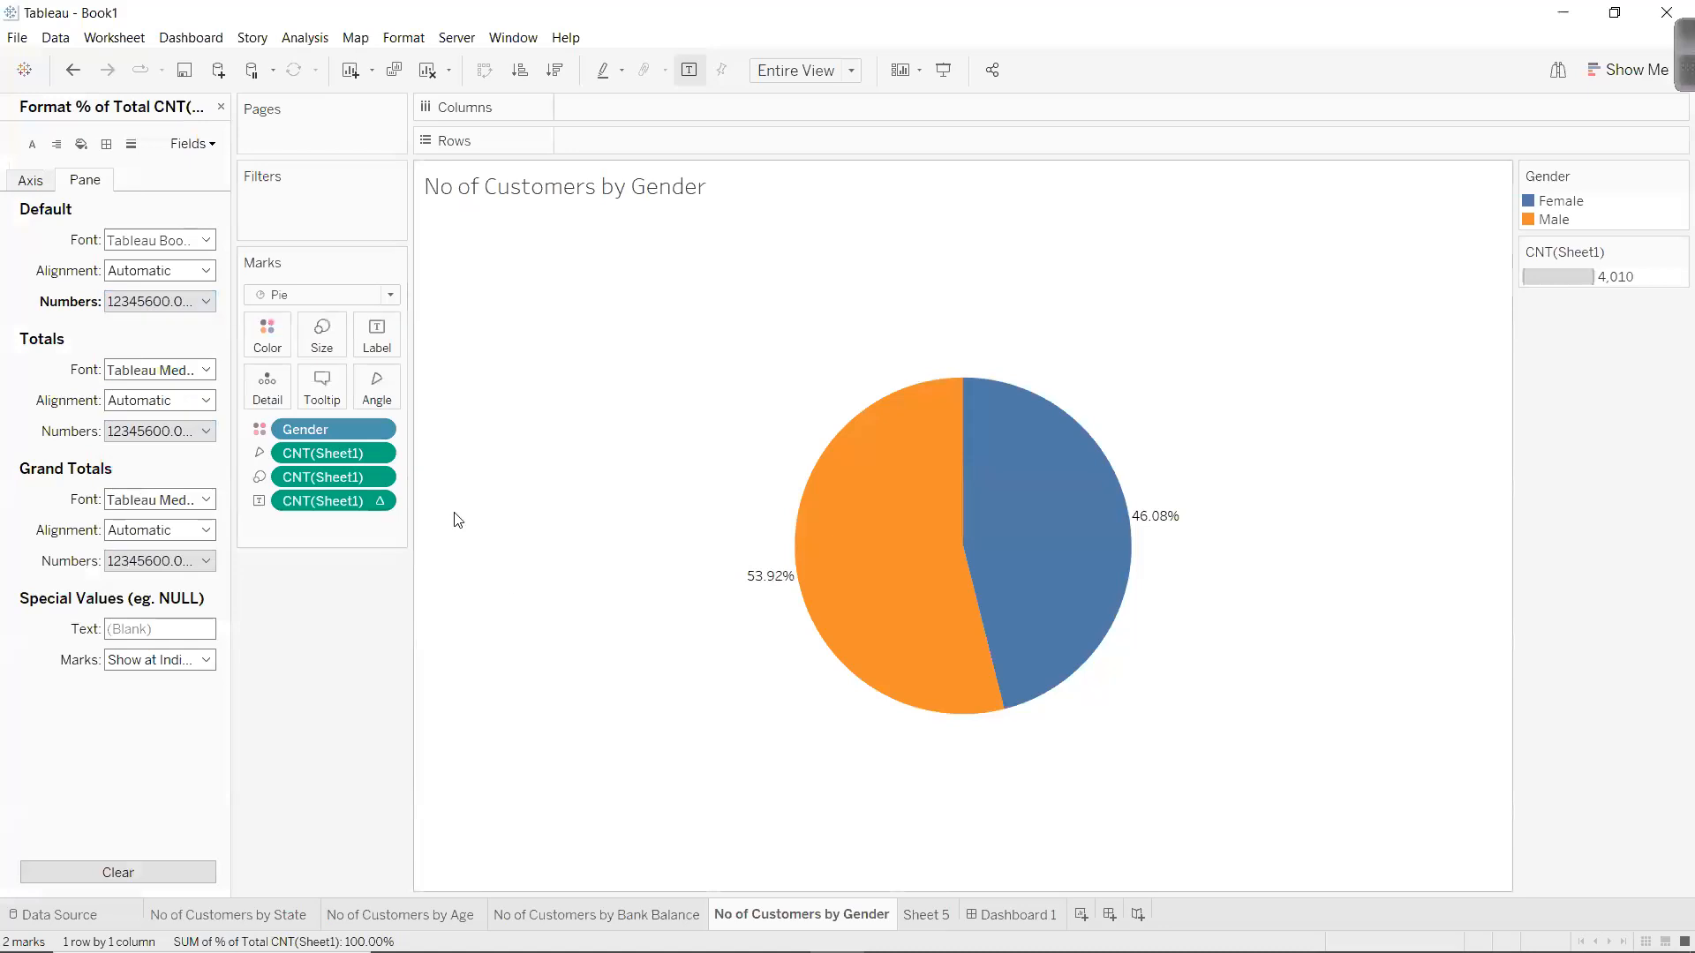
pyautogui.click(221, 107)
pyautogui.click(219, 107)
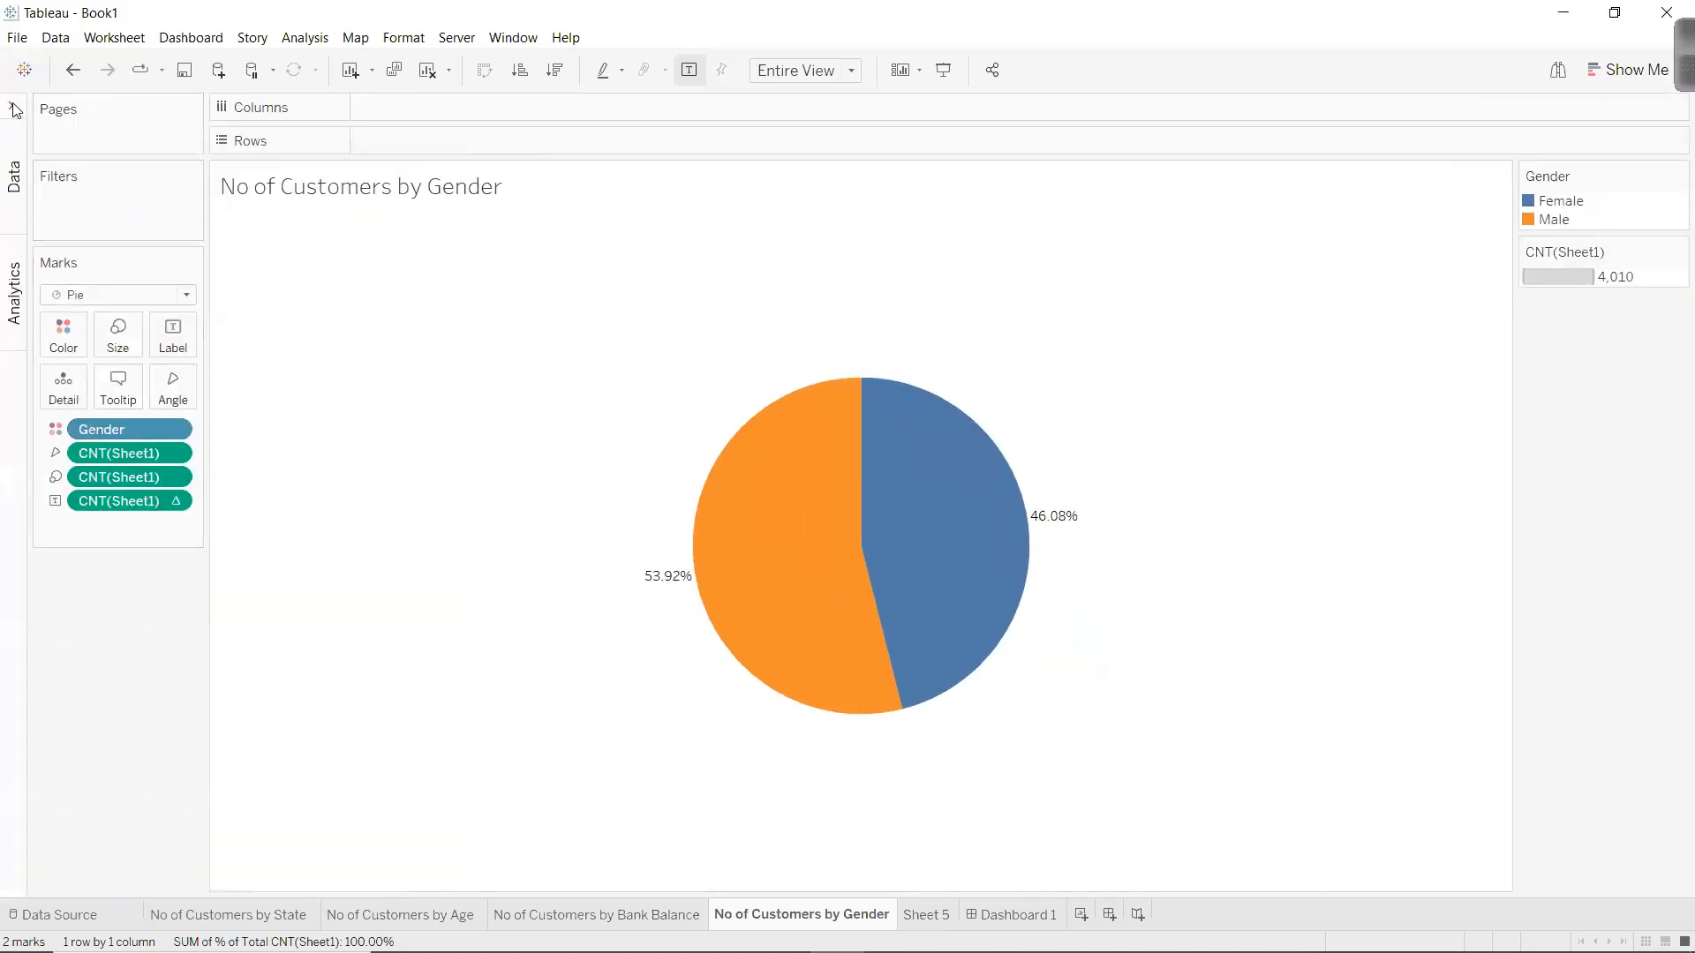
# Add Gender to the pie chart's labels and refresh the Sheet1 (Bank Customers) data source.
pyautogui.click(13, 177)
pyautogui.moveTo(66, 321); pyautogui.dragTo(377, 337)
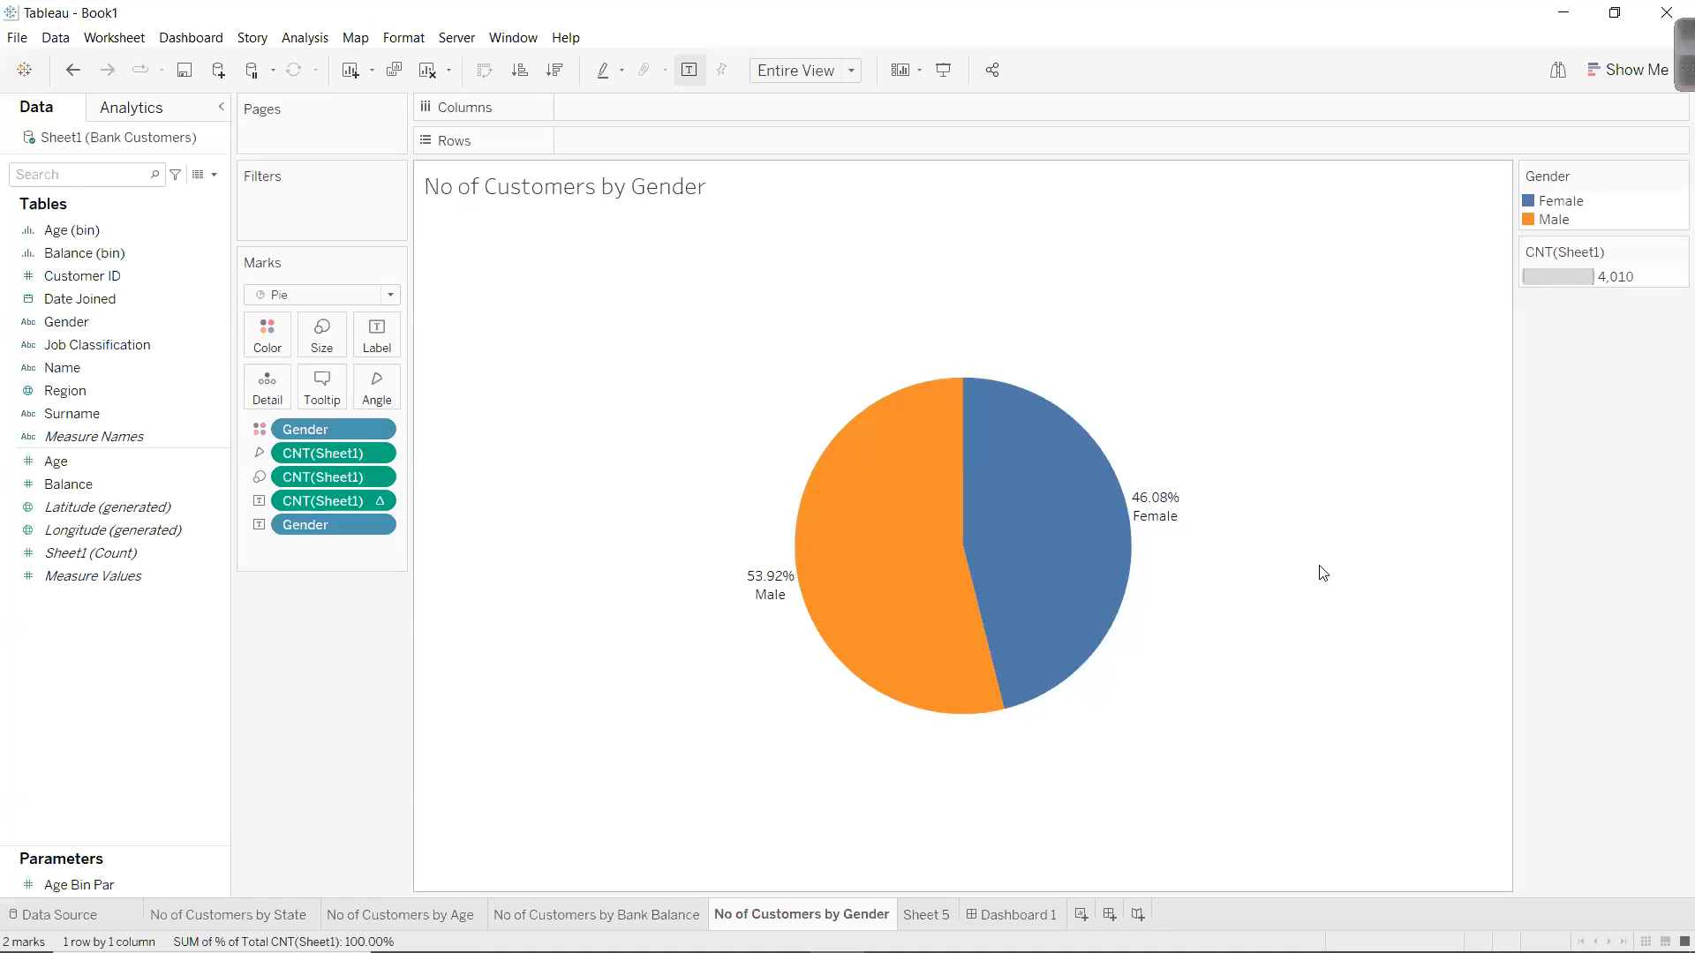
pyautogui.rightClick(117, 136)
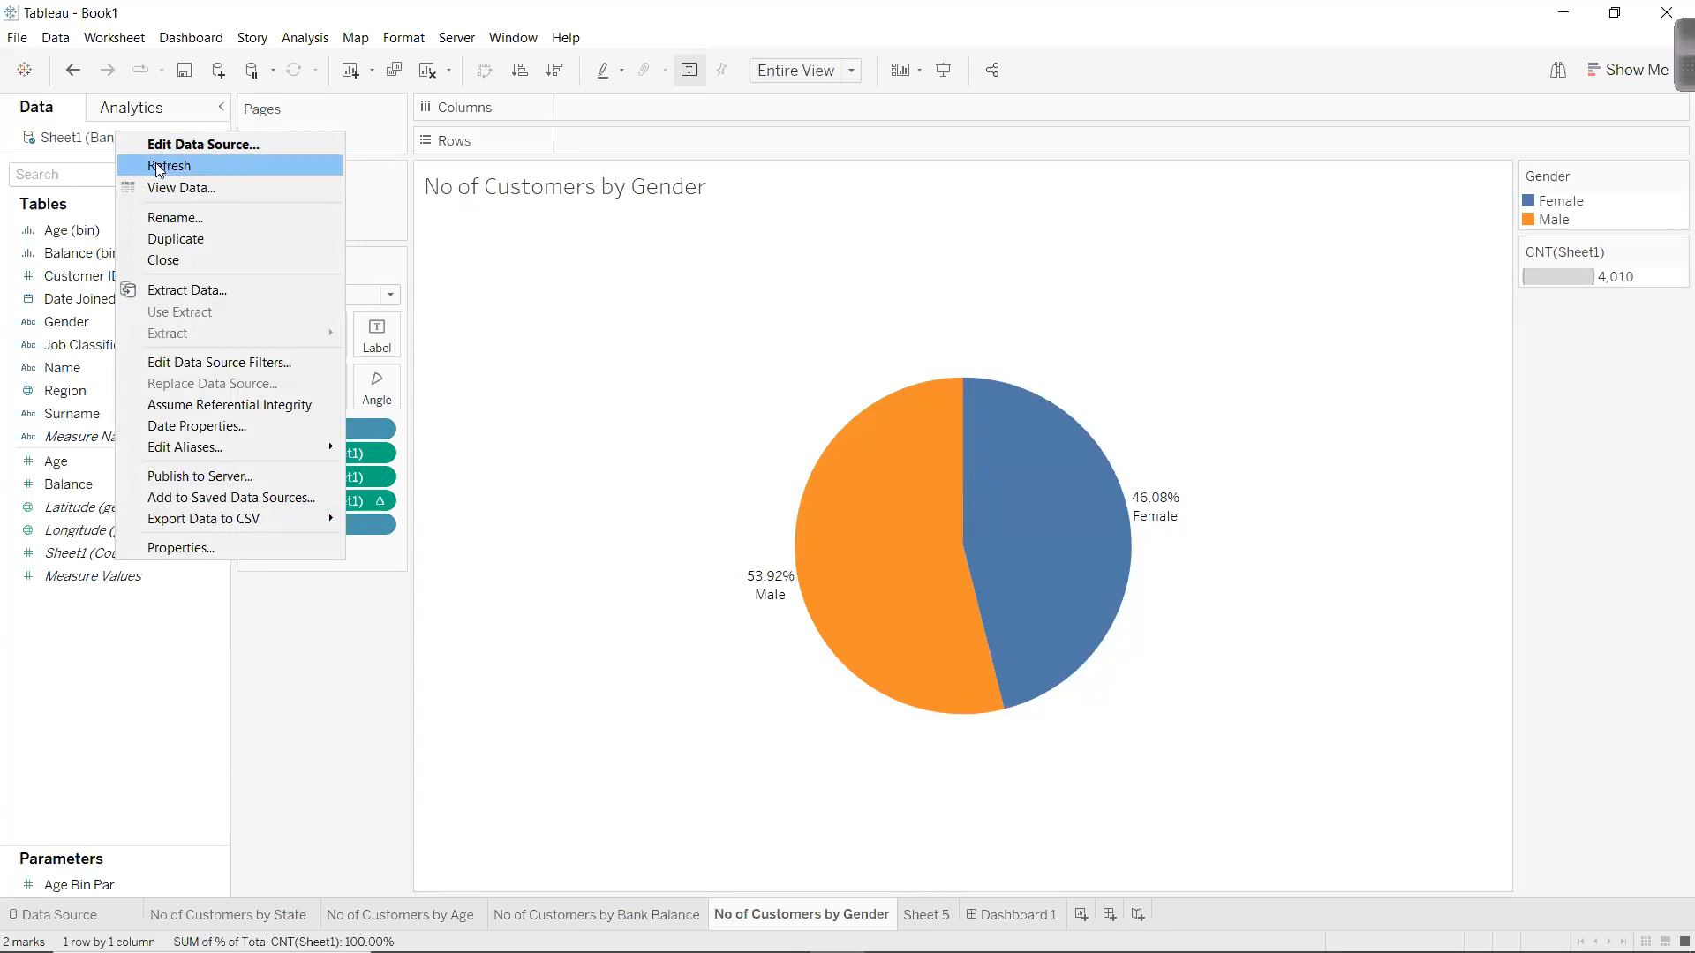
pyautogui.click(155, 165)
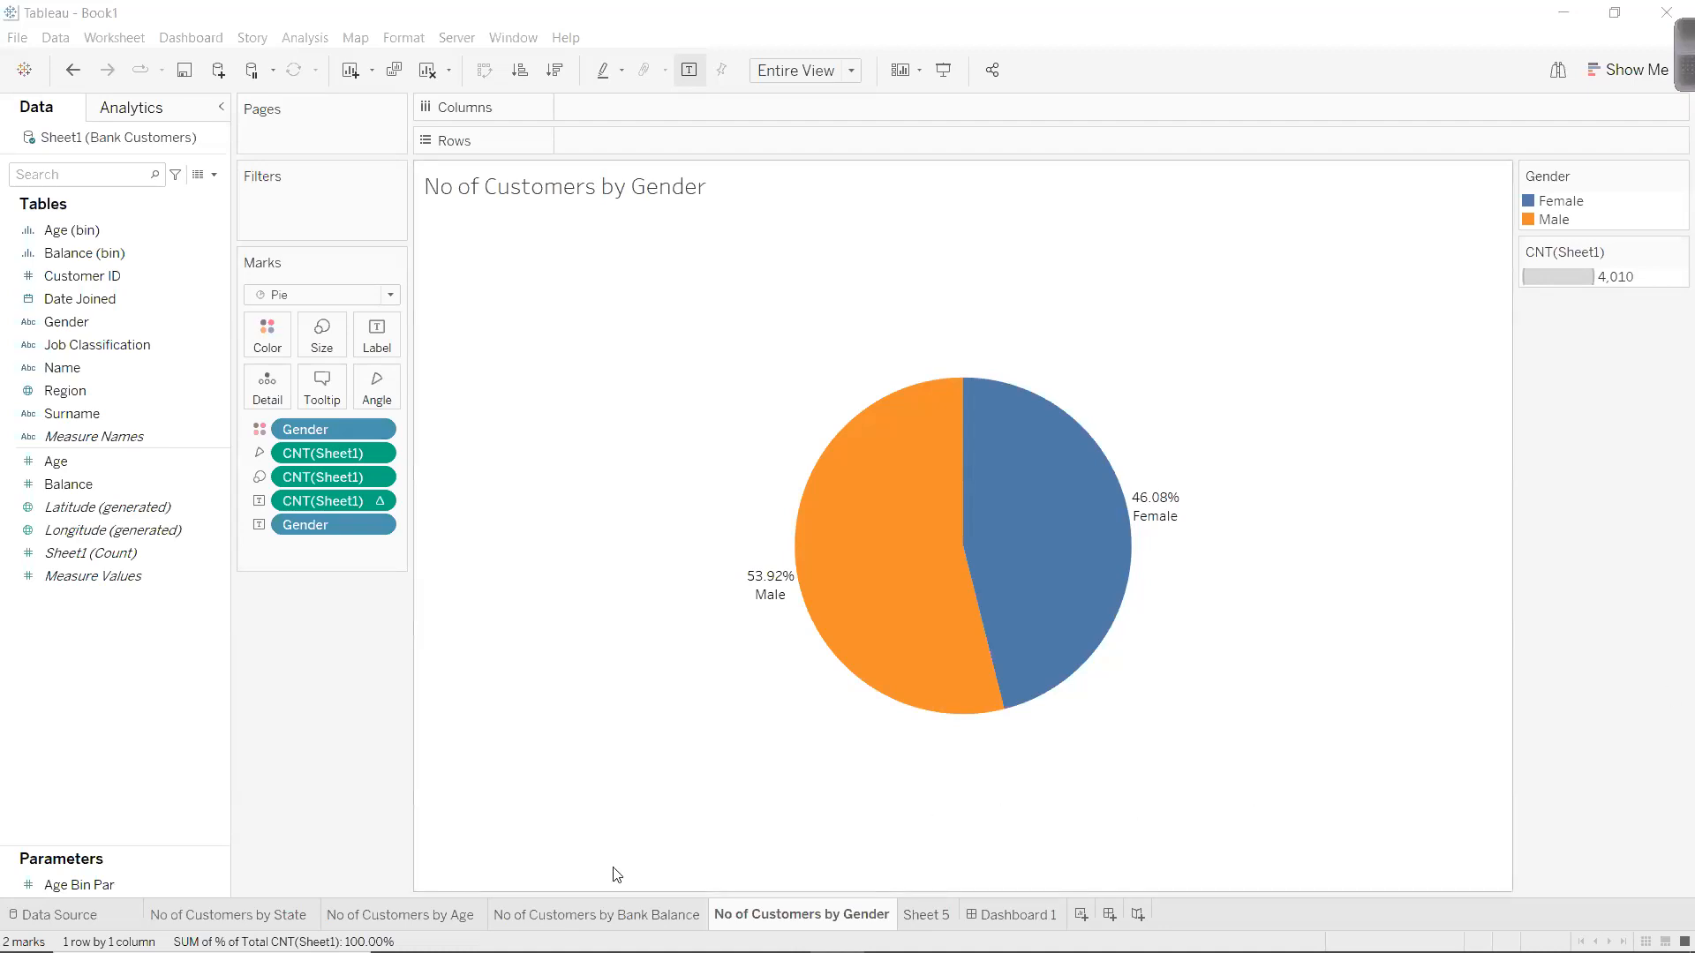
# Try filtering the No of Customers by Age chart to the 45K bin of Balance (bin).
pyautogui.click(438, 904)
pyautogui.moveTo(84, 252); pyautogui.dragTo(265, 198)
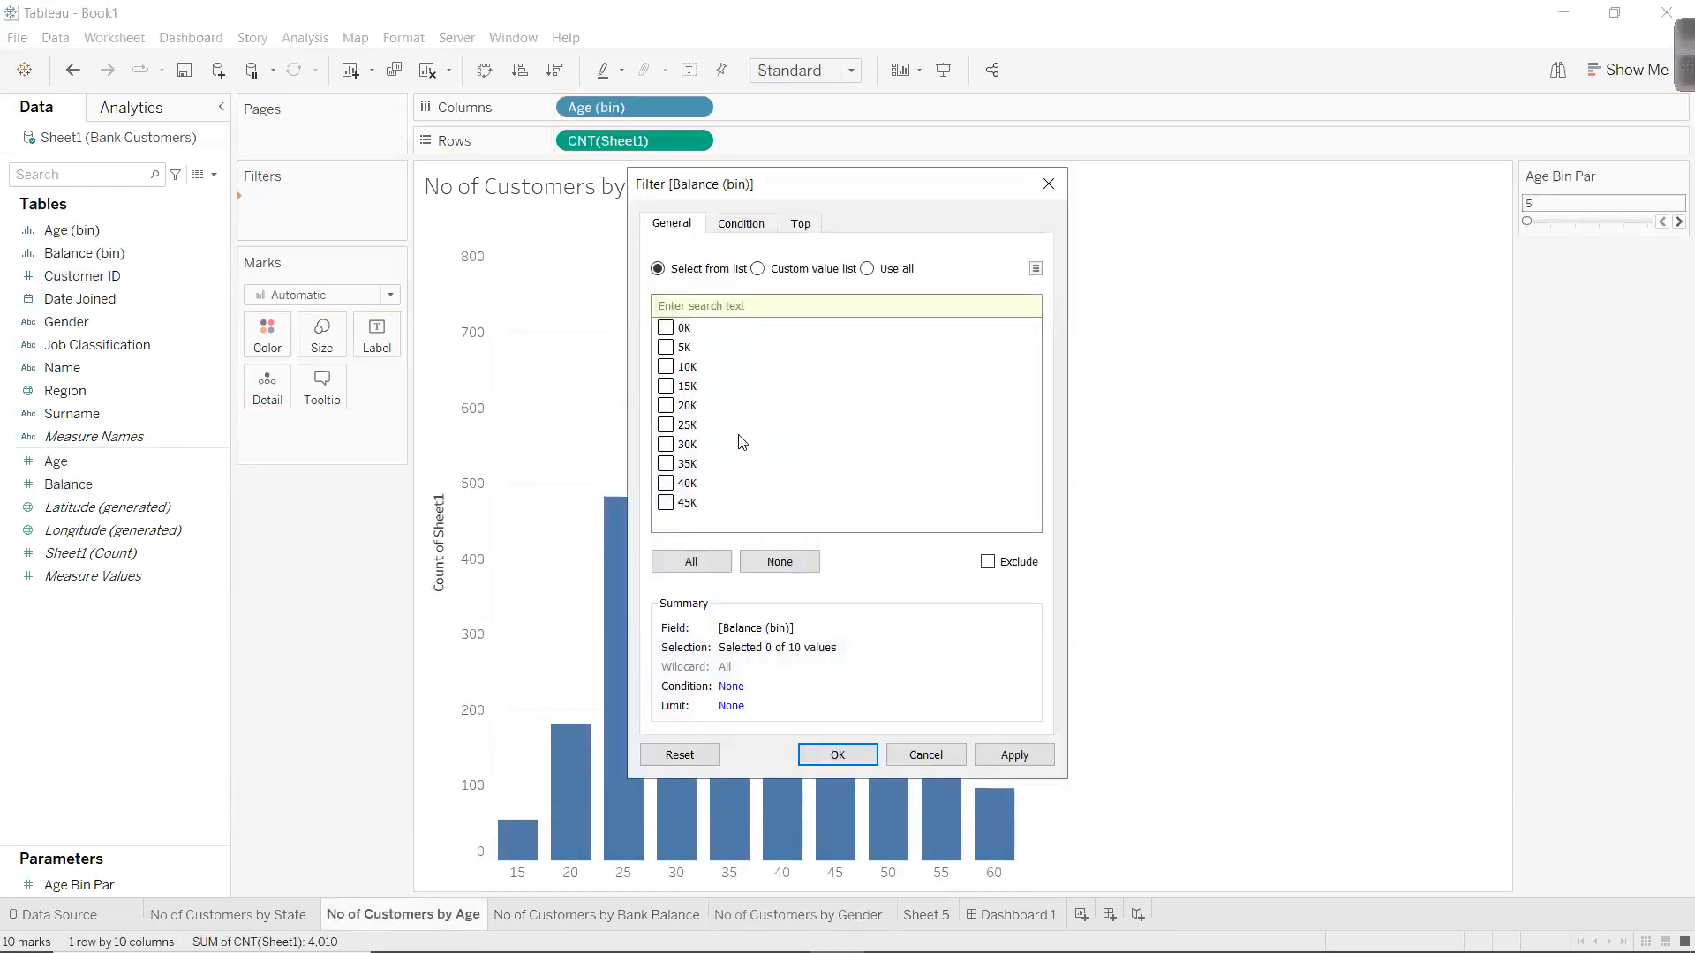
pyautogui.click(665, 503)
pyautogui.click(821, 752)
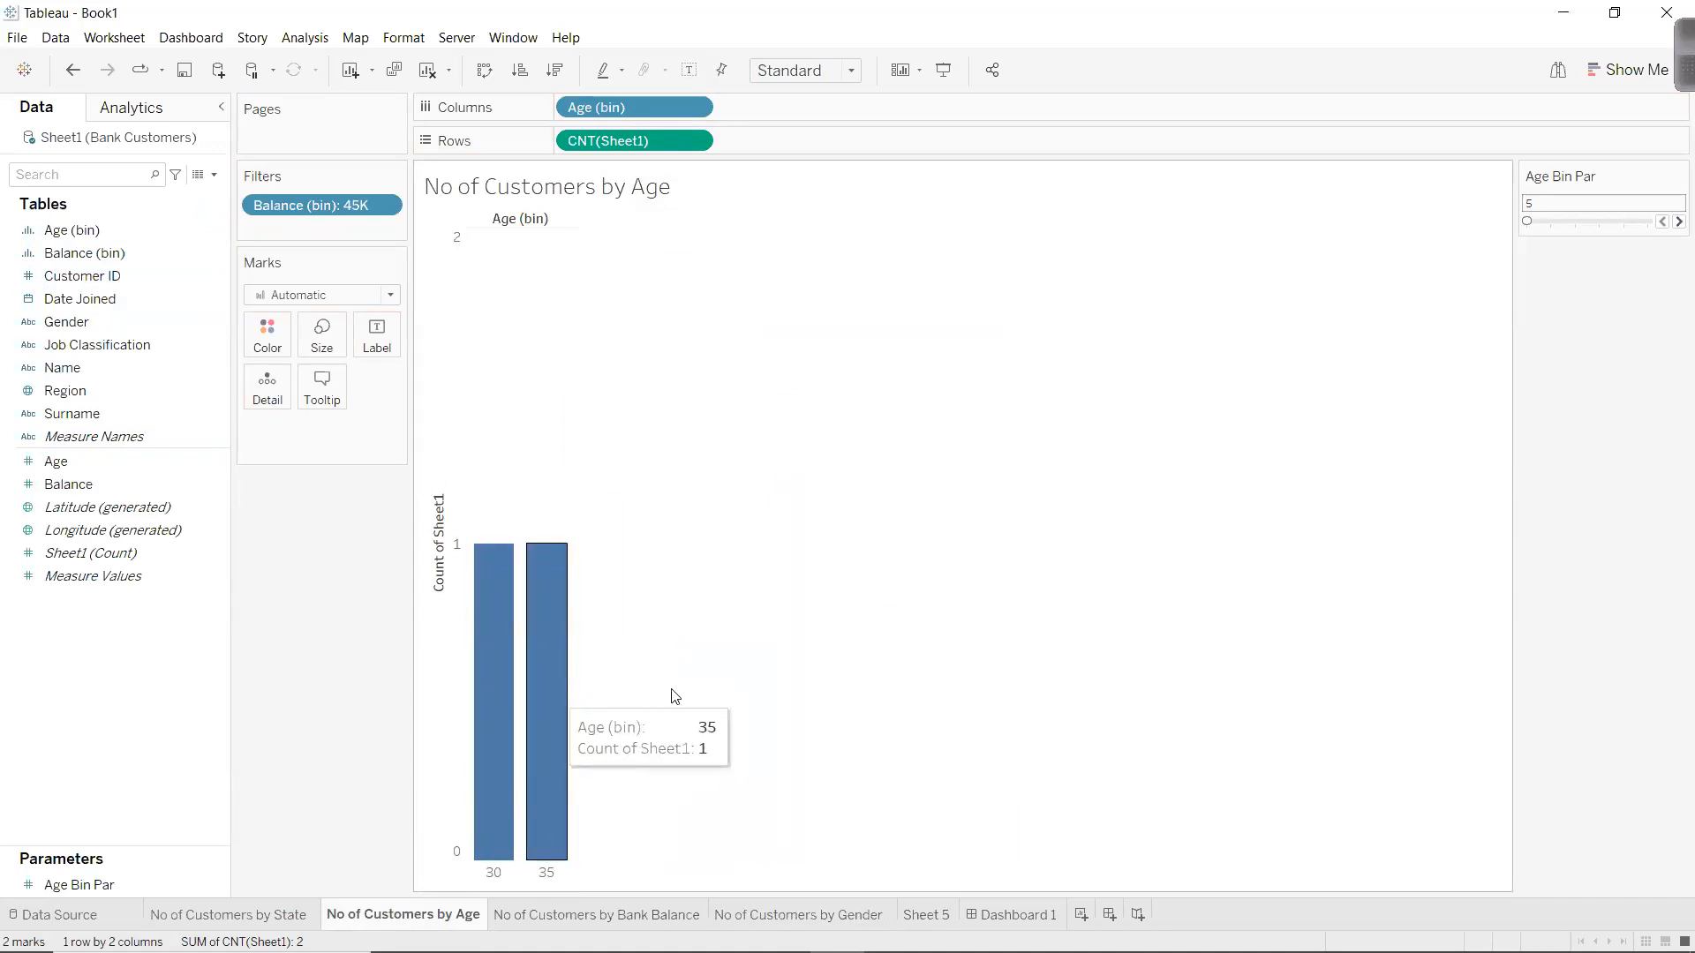
pyautogui.hotkey('ctrl', 'z')
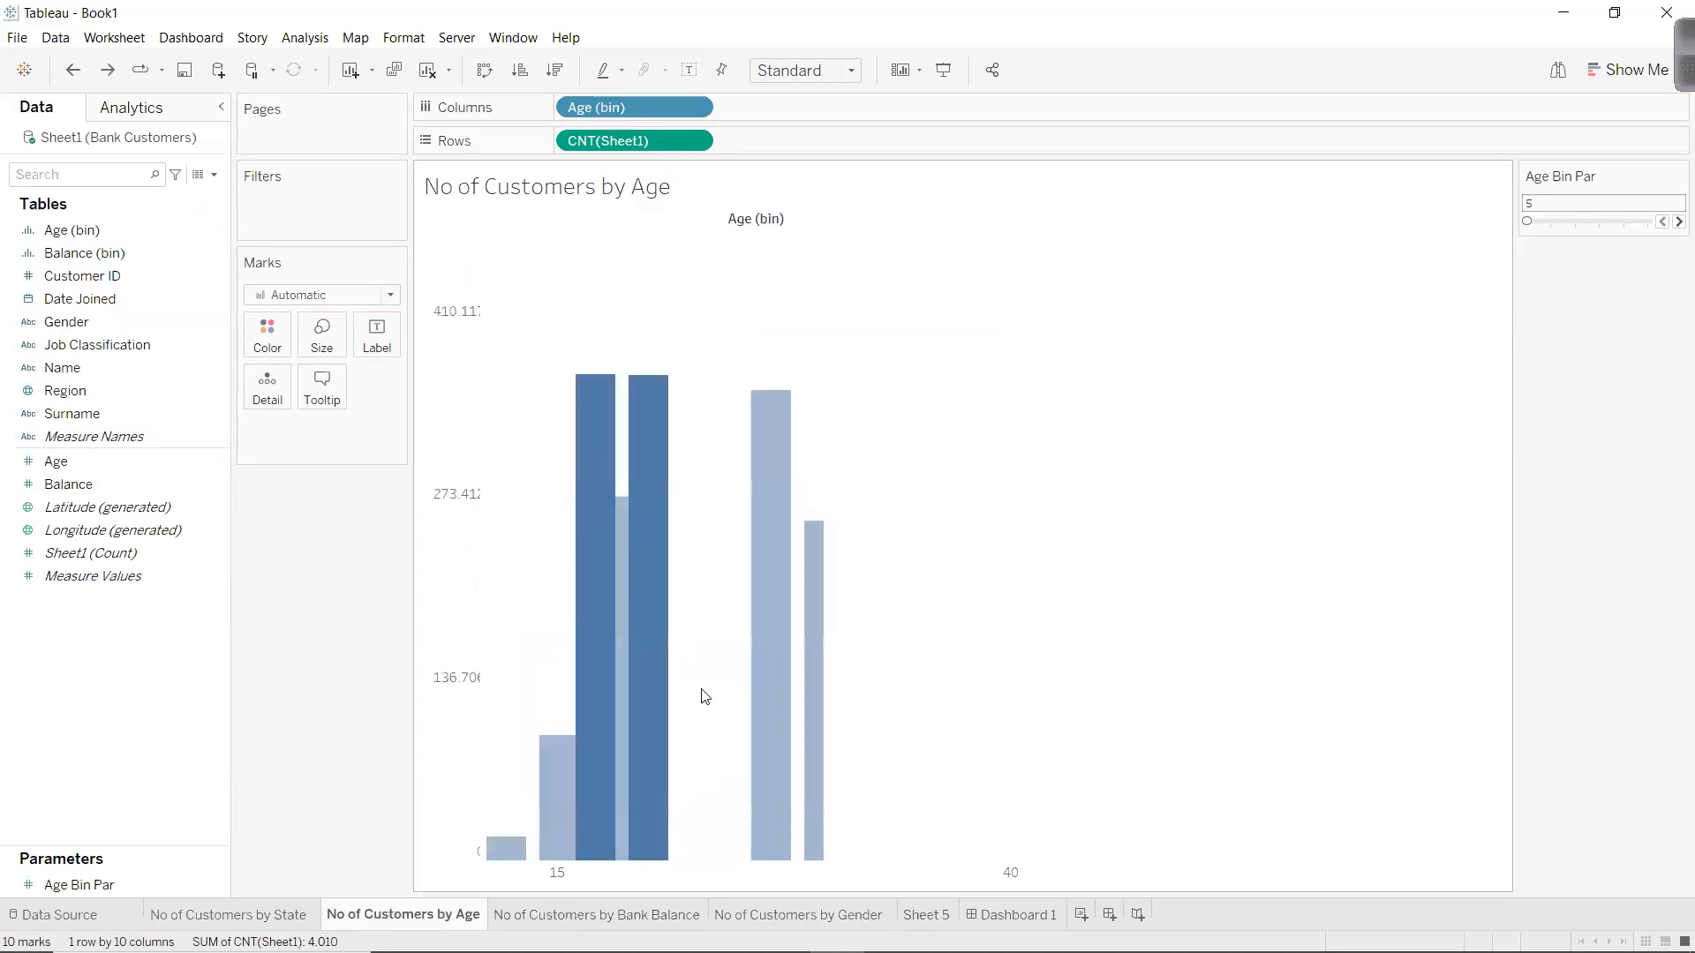
pyautogui.moveTo(740, 674)
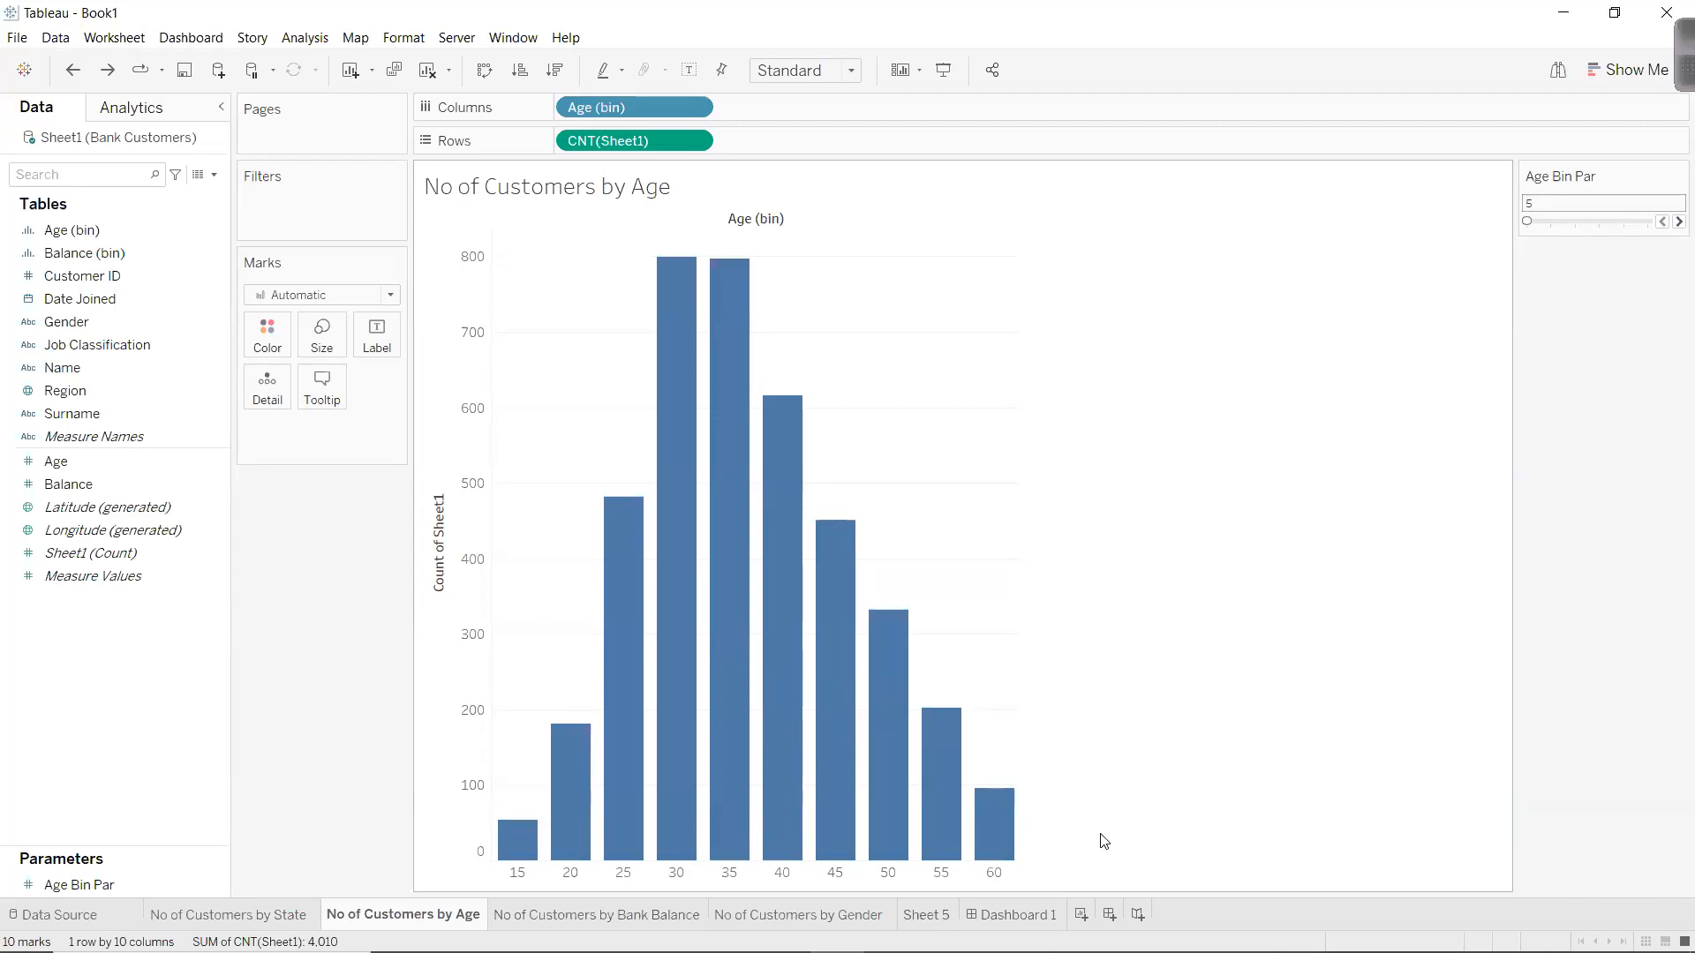
# Rename Sheet 5 as No of Customers by Jobs.
pyautogui.click(791, 914)
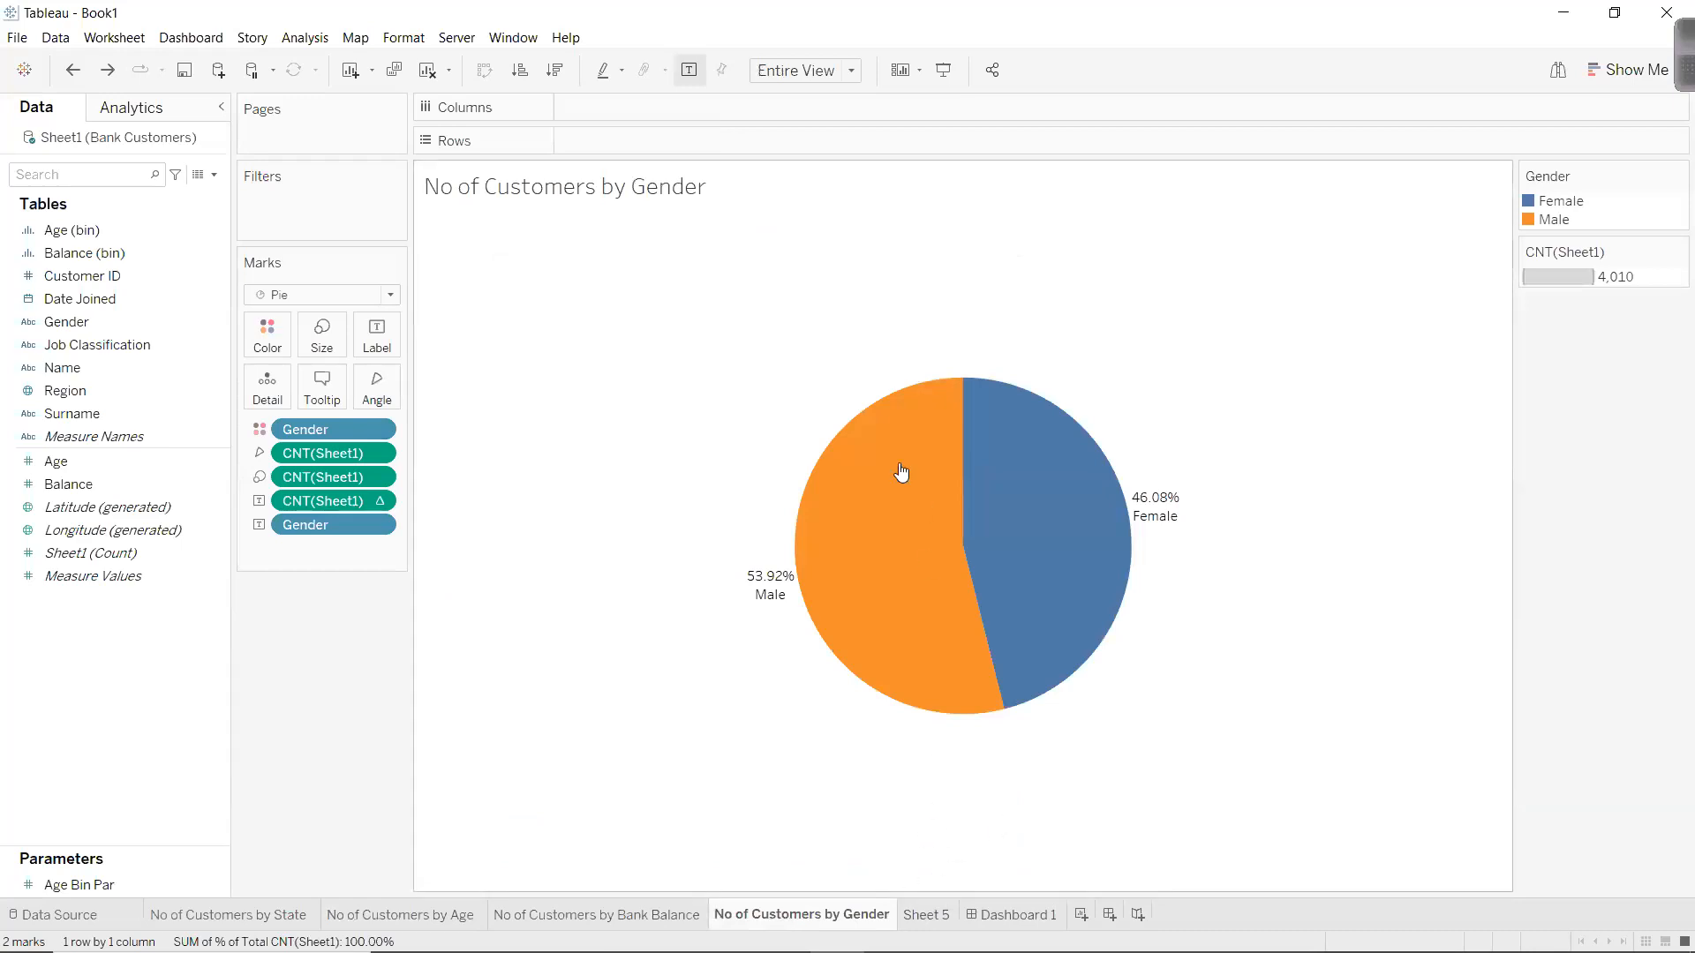
pyautogui.moveTo(917, 479)
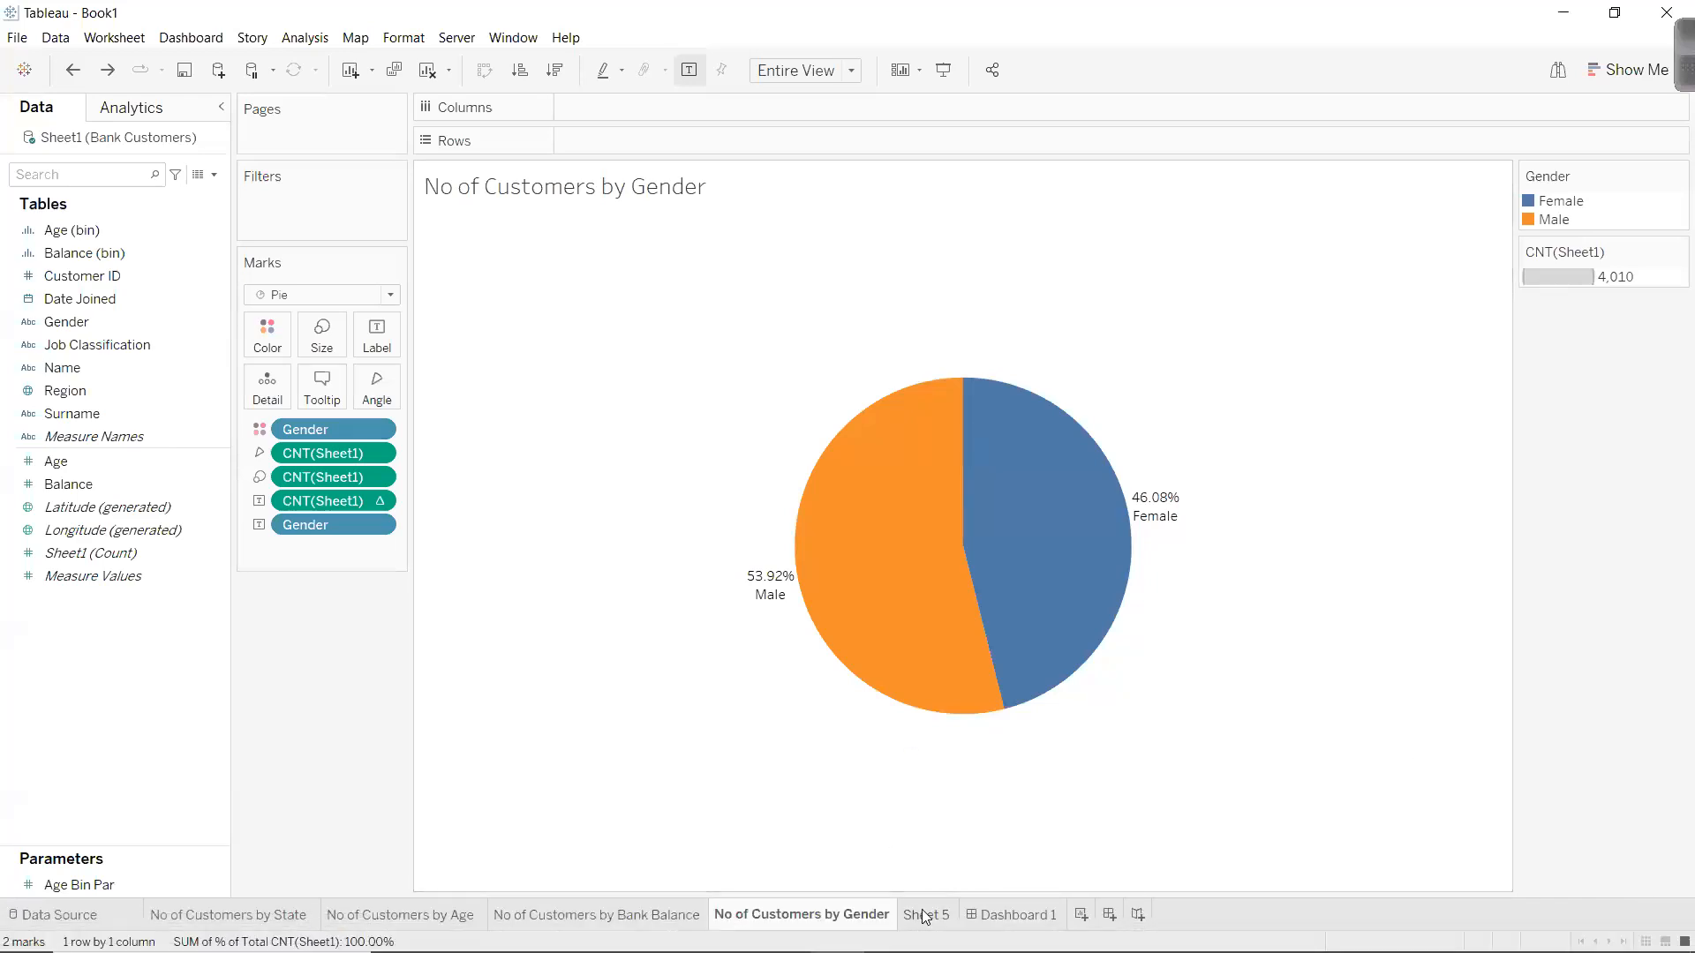
pyautogui.click(925, 917)
pyautogui.doubleClick(928, 918)
pyautogui.write('No')
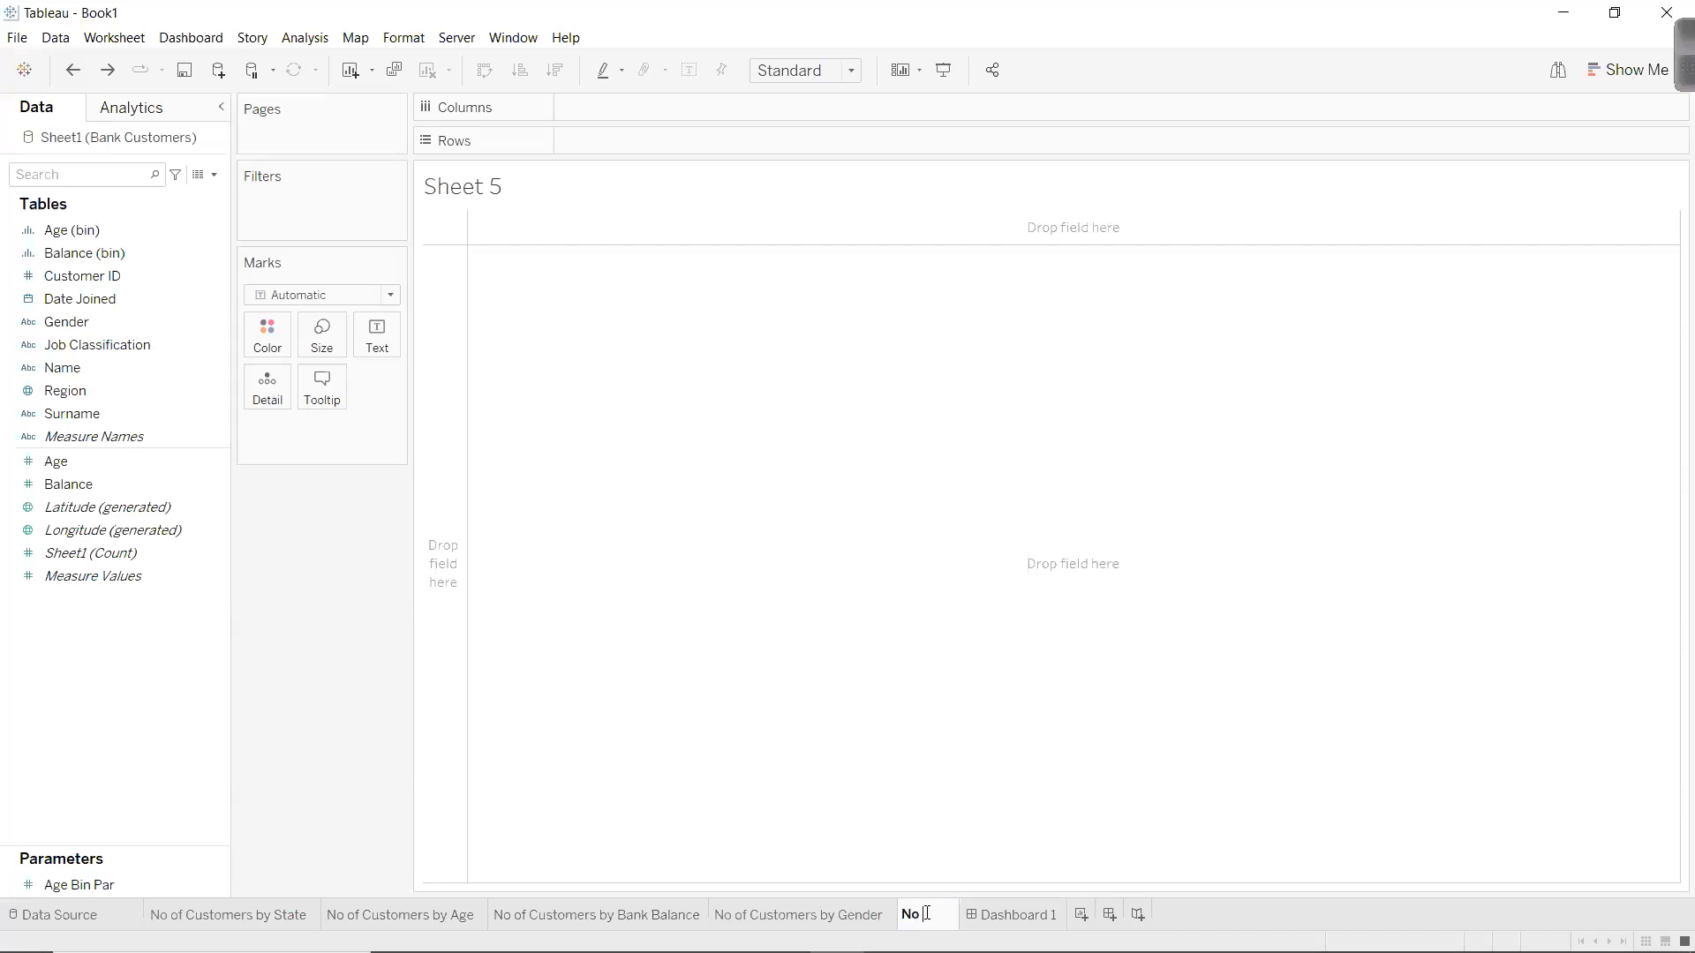
pyautogui.write(' of Customers')
pyautogui.press('BackSpace')
pyautogui.press('BackSpace')
pyautogui.press('BackSpace')
pyautogui.press('BackSpace')
pyautogui.press('BackSpace')
pyautogui.write('m')
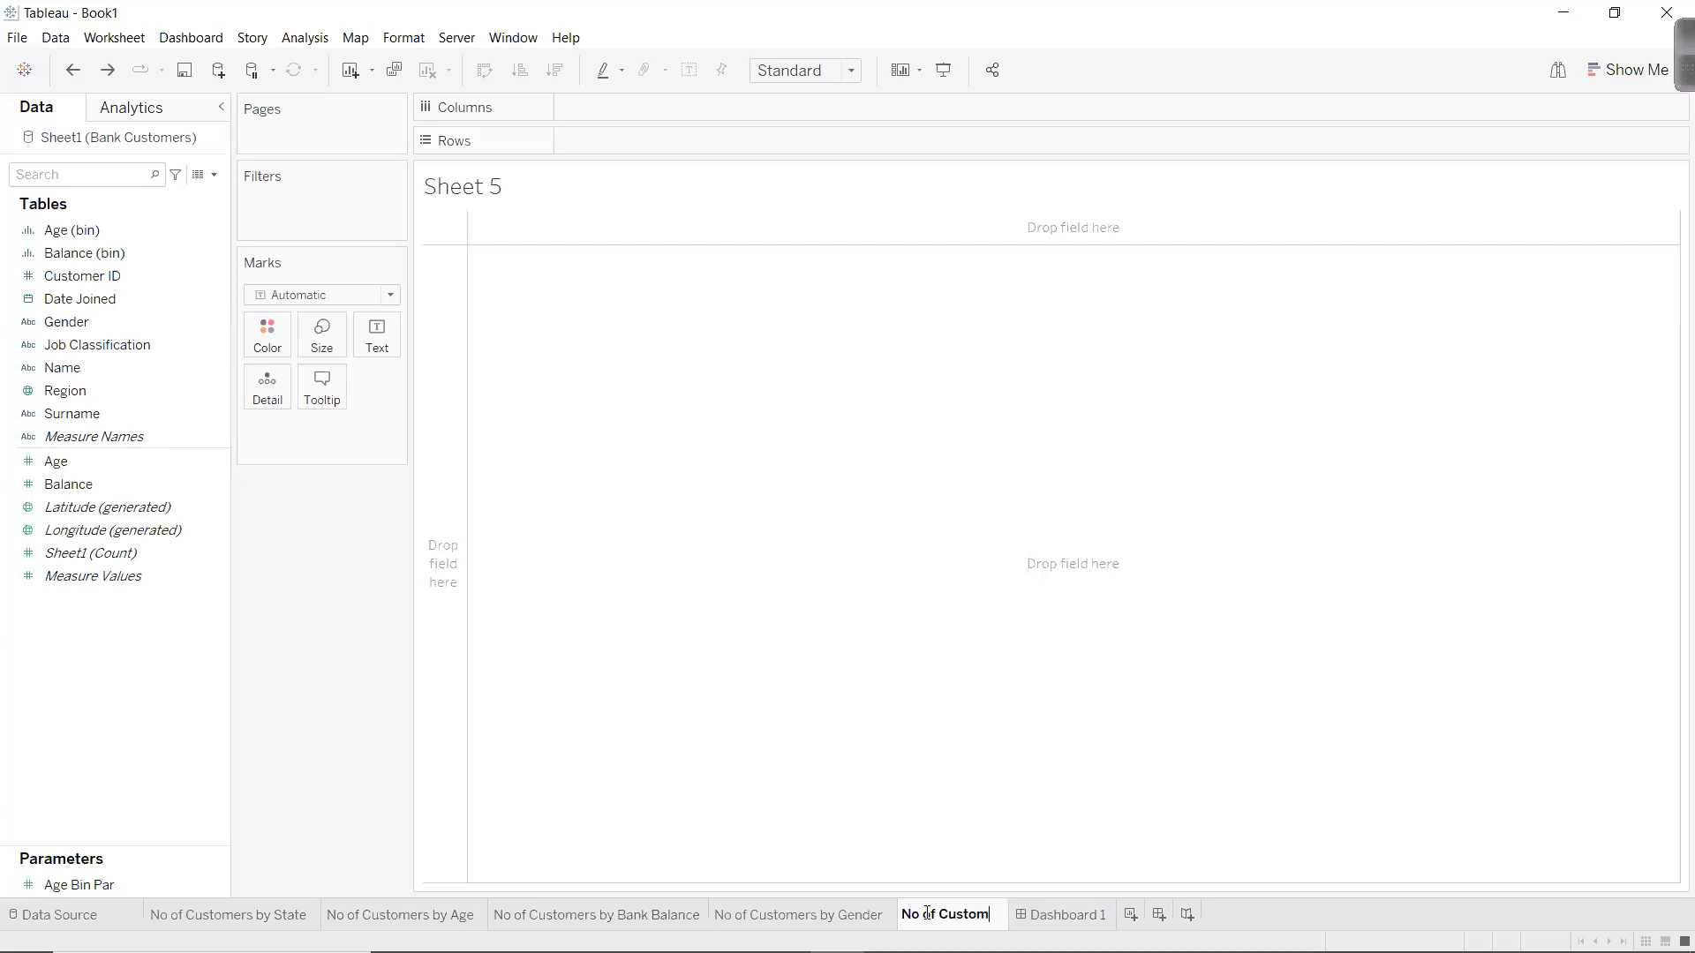
pyautogui.write('ers by Jobs')
pyautogui.press('Return')
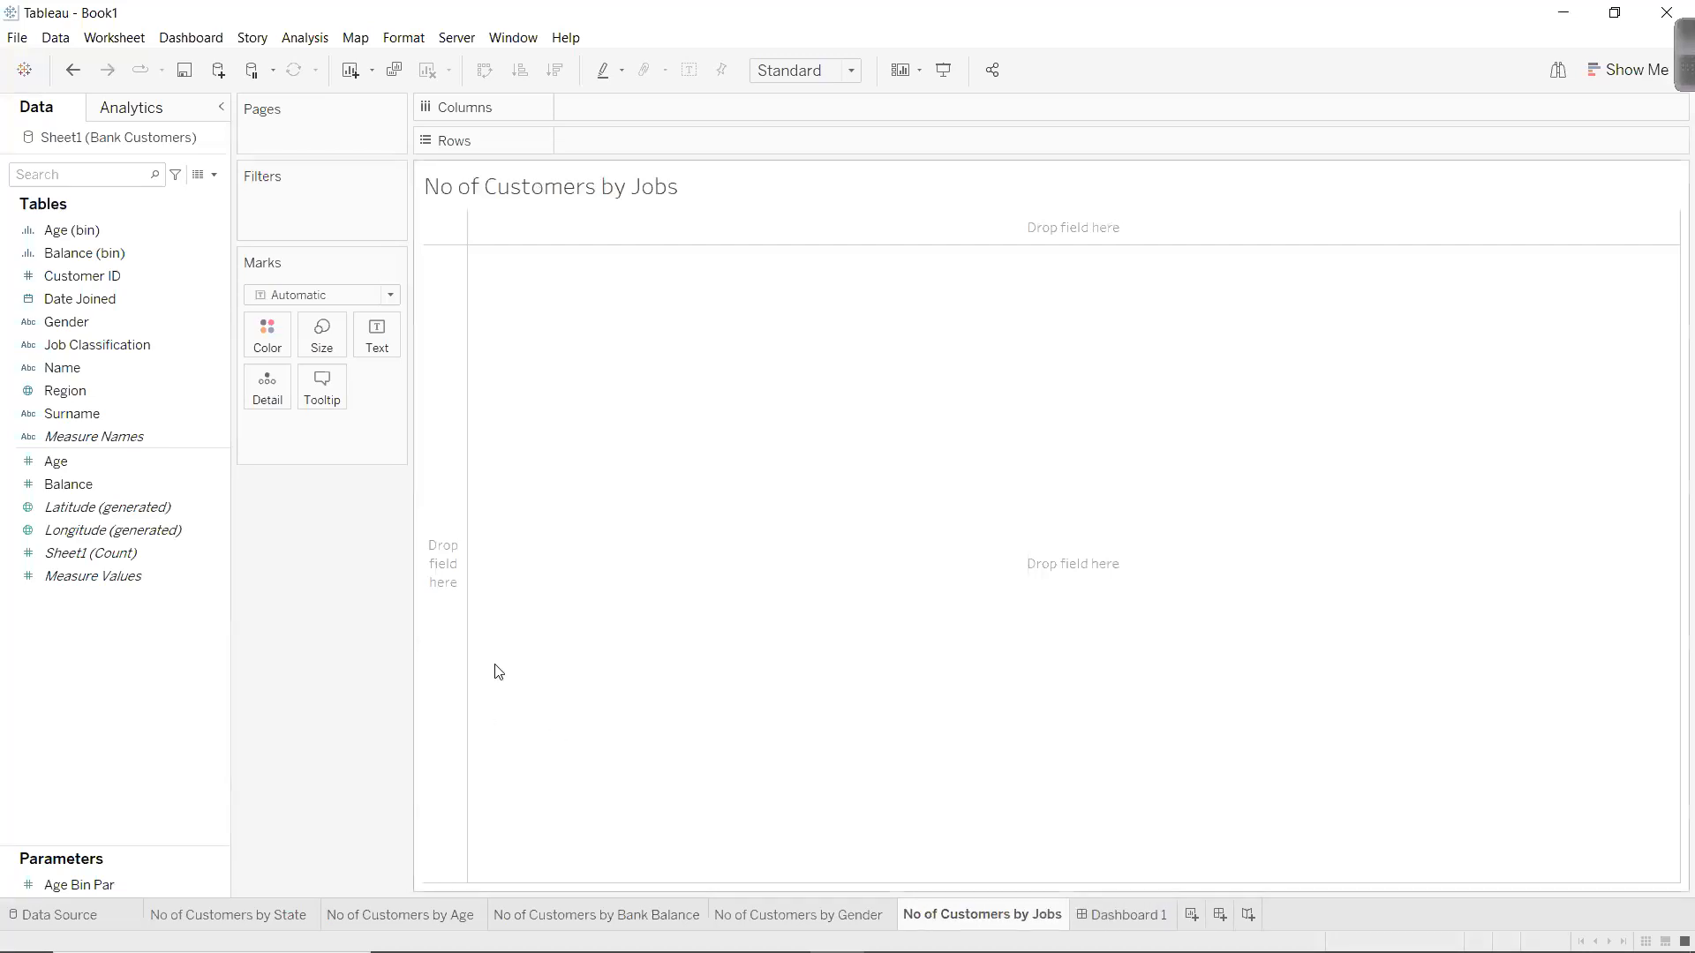
# Add Job Classification to the rows of the No of Customers by Jobs sheet.
pyautogui.moveTo(104, 347); pyautogui.dragTo(623, 142)
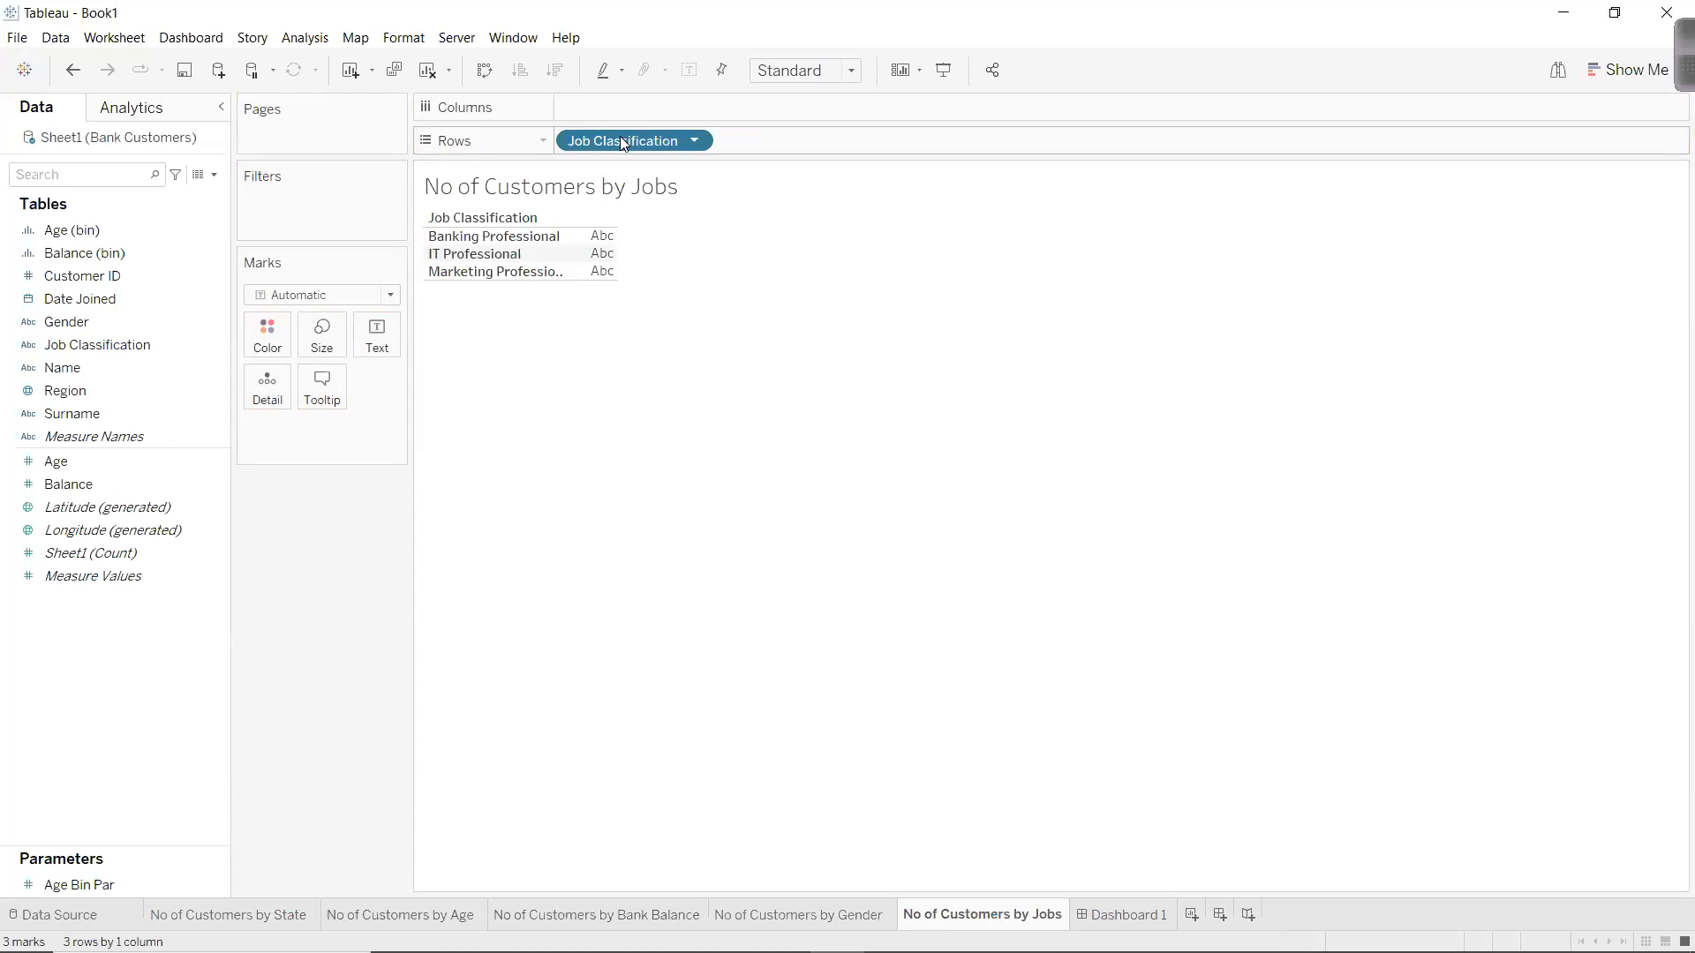
pyautogui.rightClick(623, 143)
pyautogui.click(1016, 386)
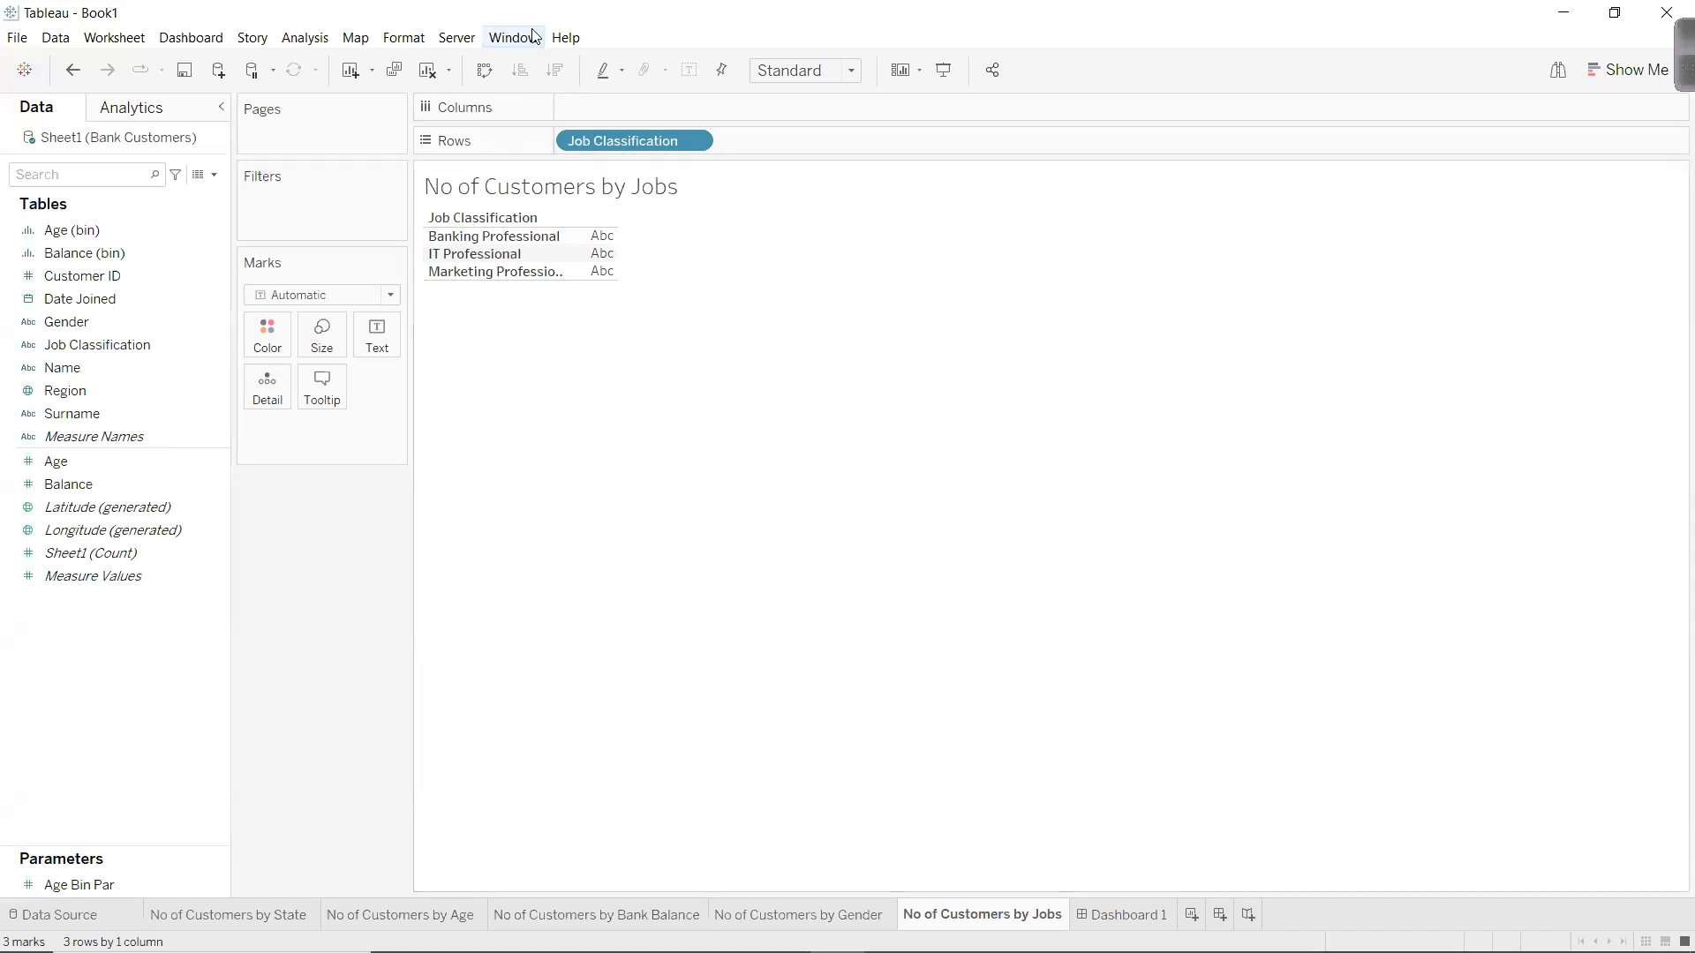
# Review the TabPy analytics extension connection settings, including hostname and port, and leave them without saving.
pyautogui.click(565, 38)
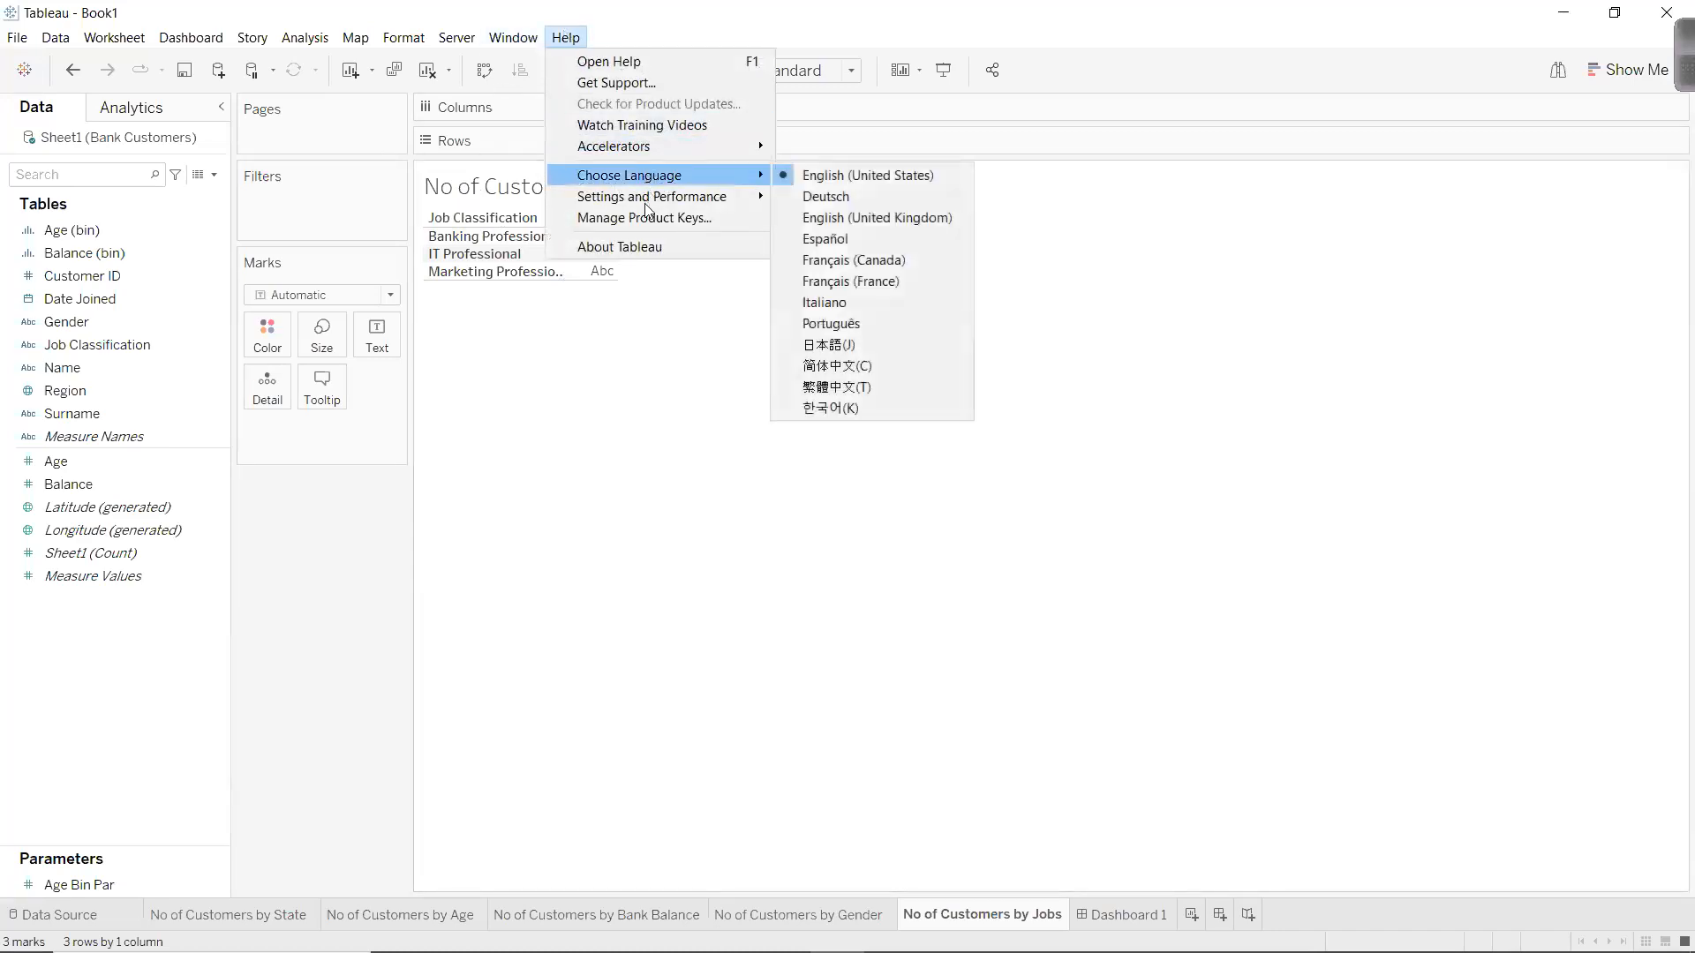
pyautogui.moveTo(650, 200)
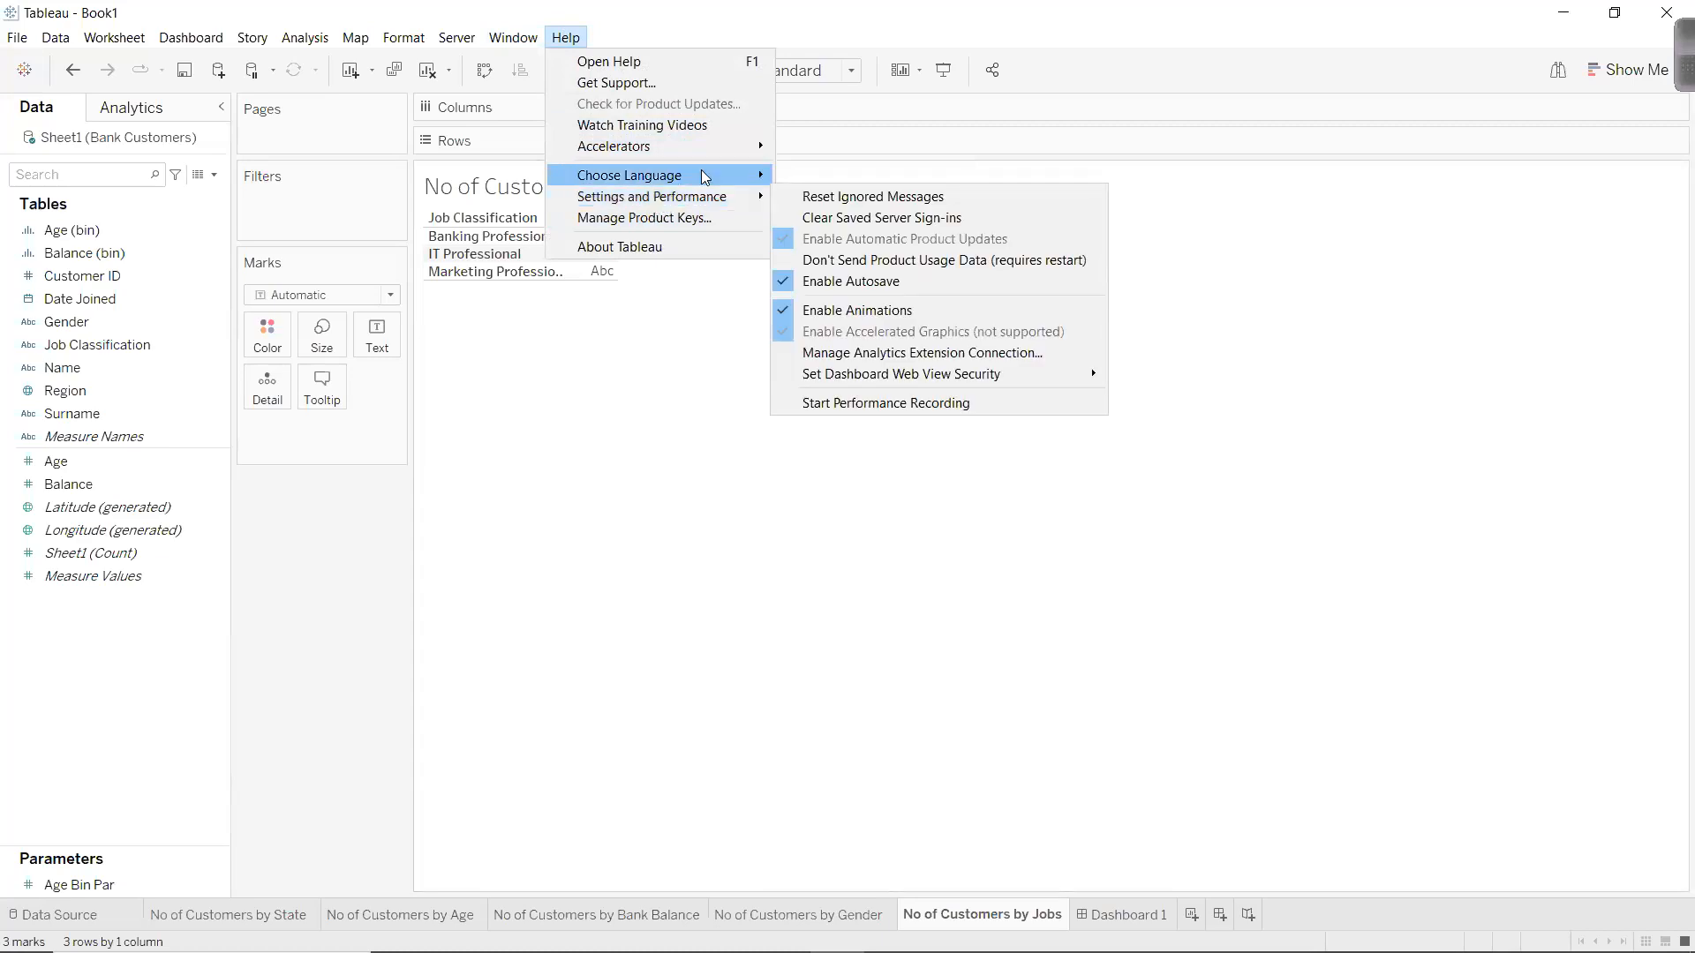
pyautogui.moveTo(705, 178)
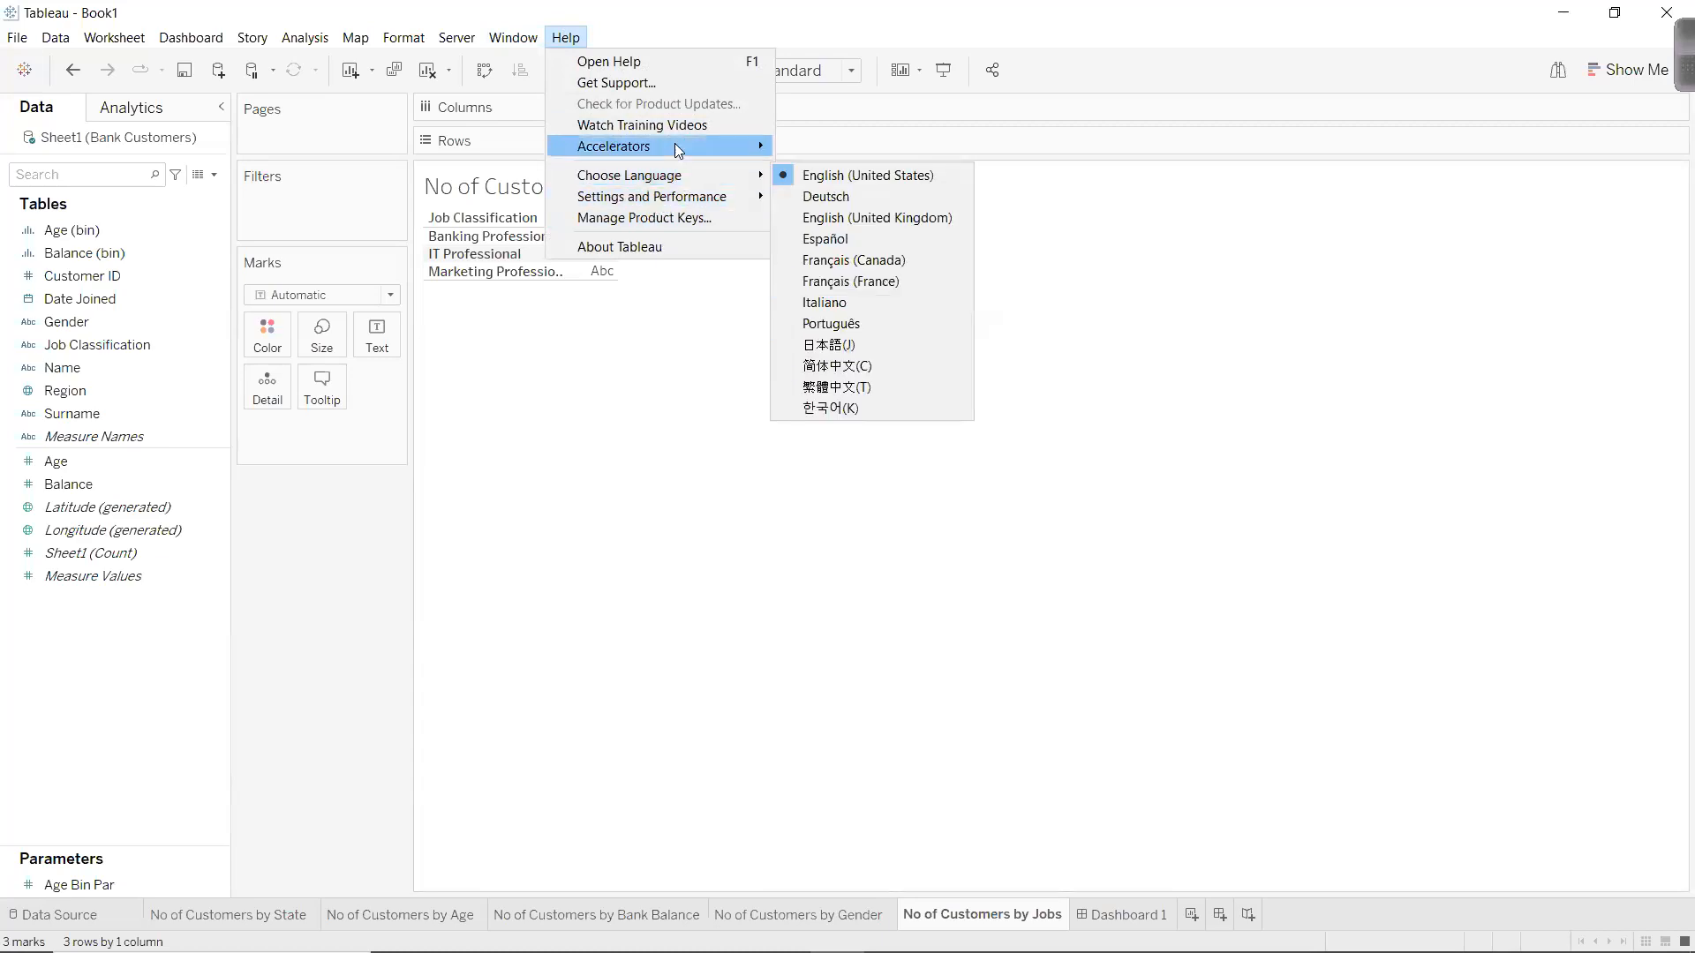
pyautogui.moveTo(679, 149)
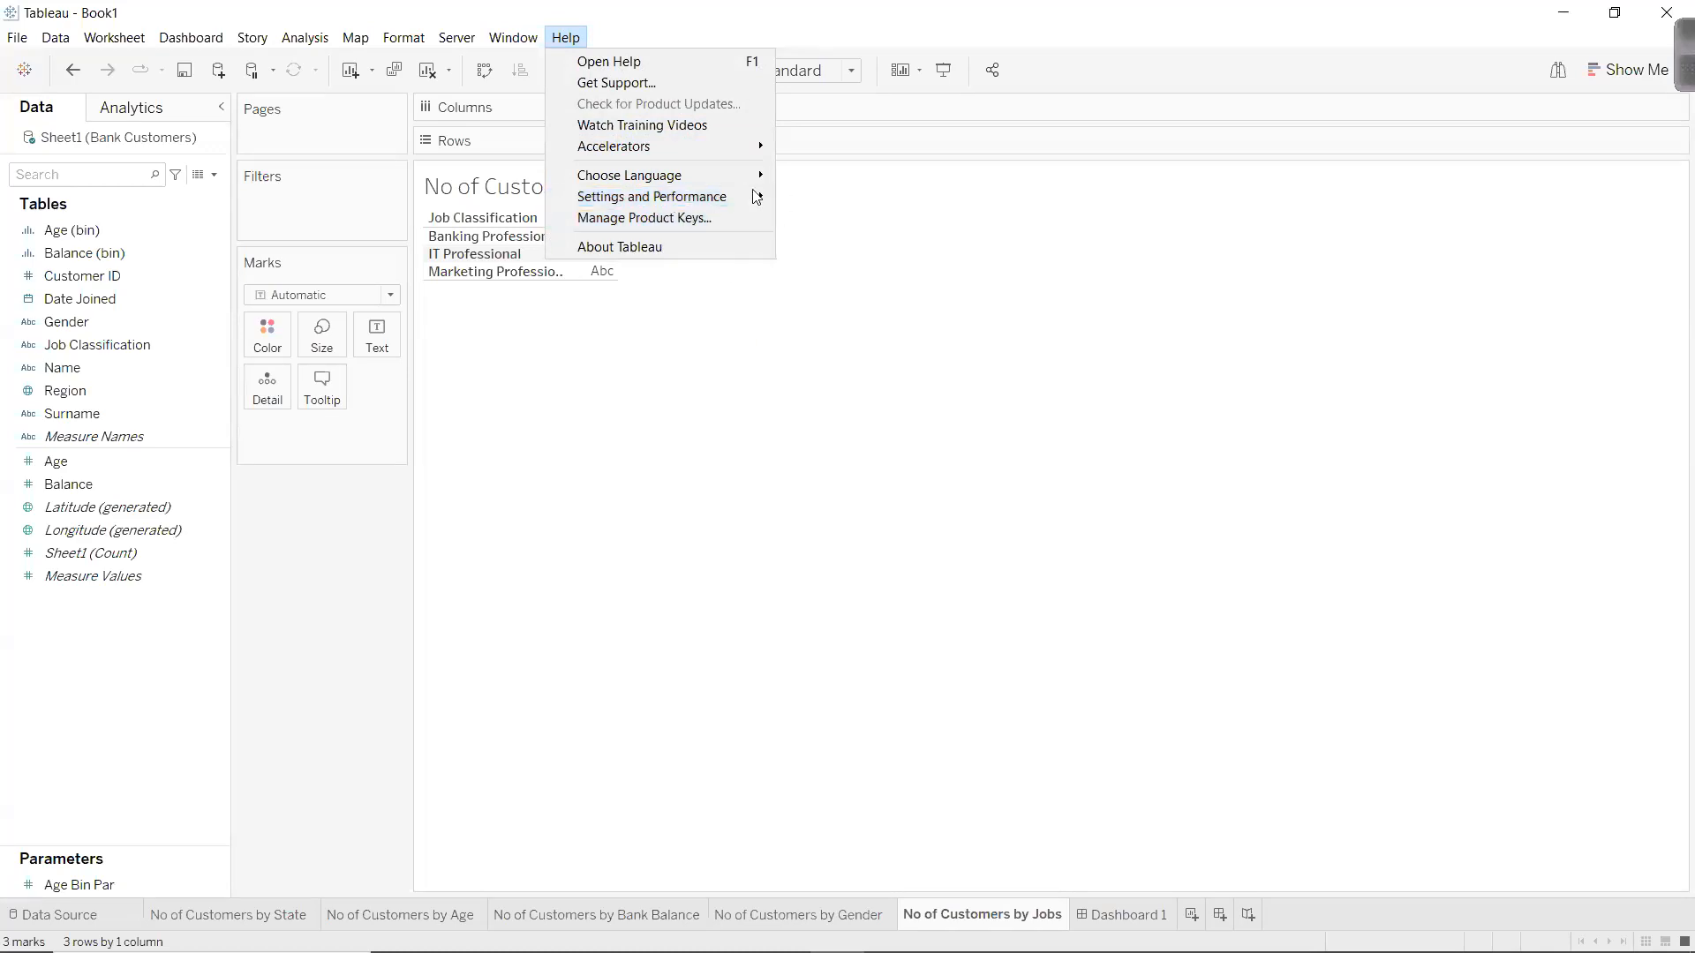
pyautogui.moveTo(680, 196)
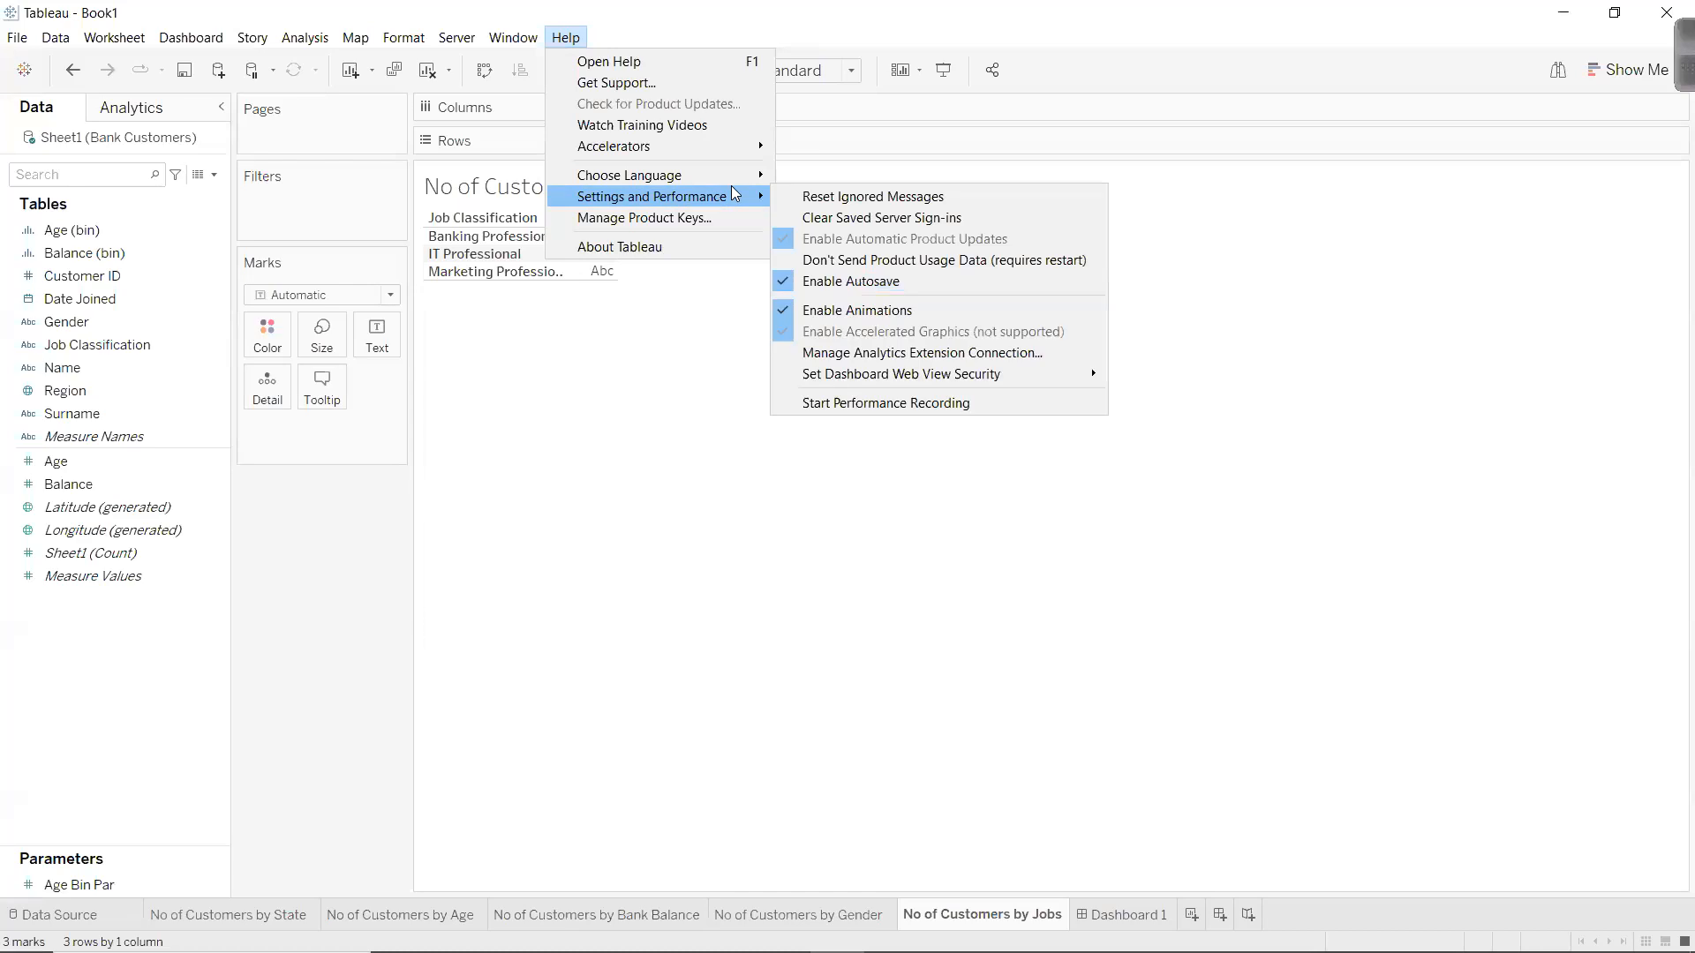
pyautogui.click(921, 353)
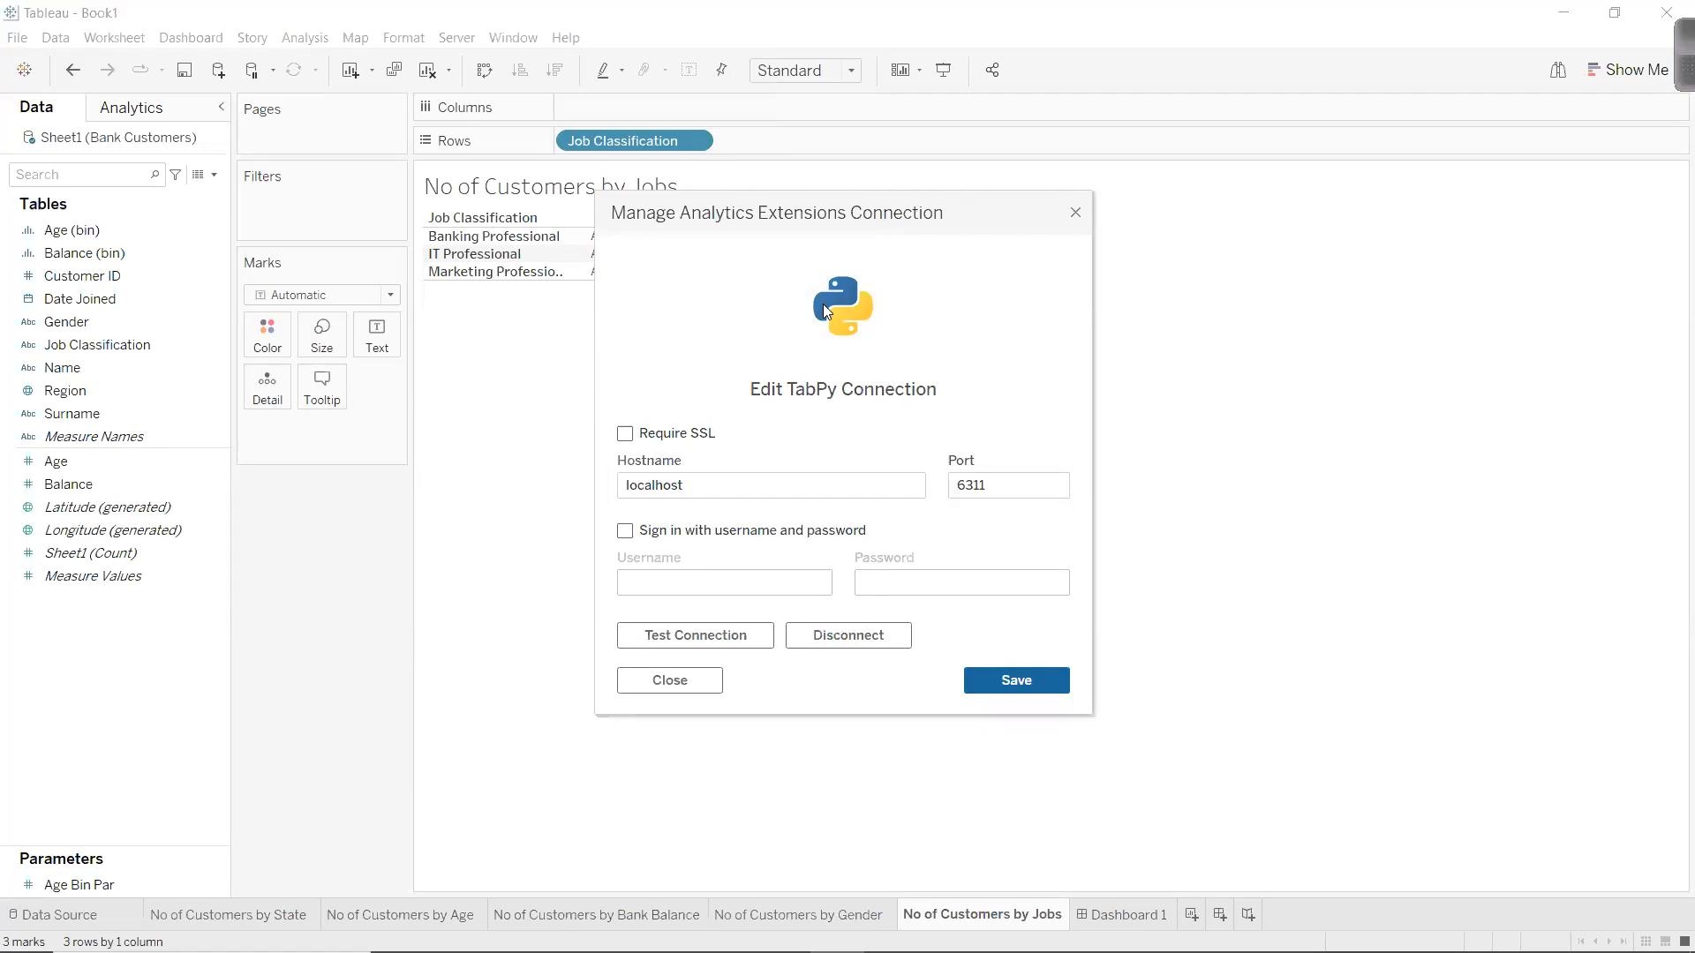
pyautogui.click(994, 483)
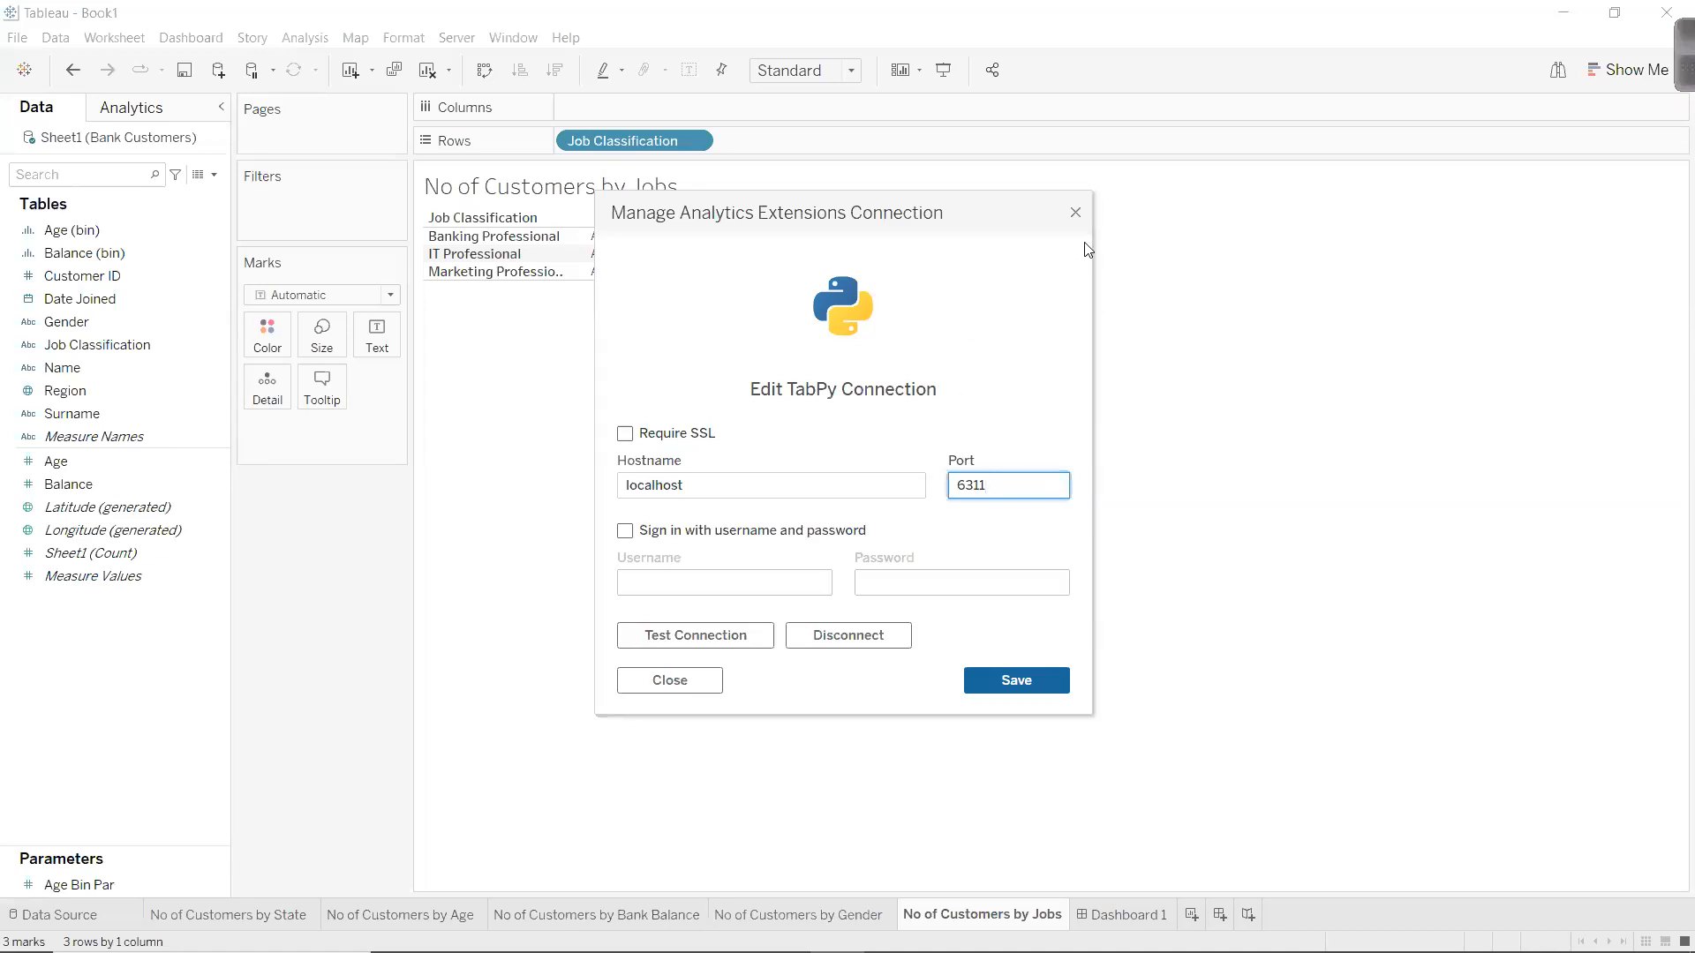
pyautogui.click(1076, 214)
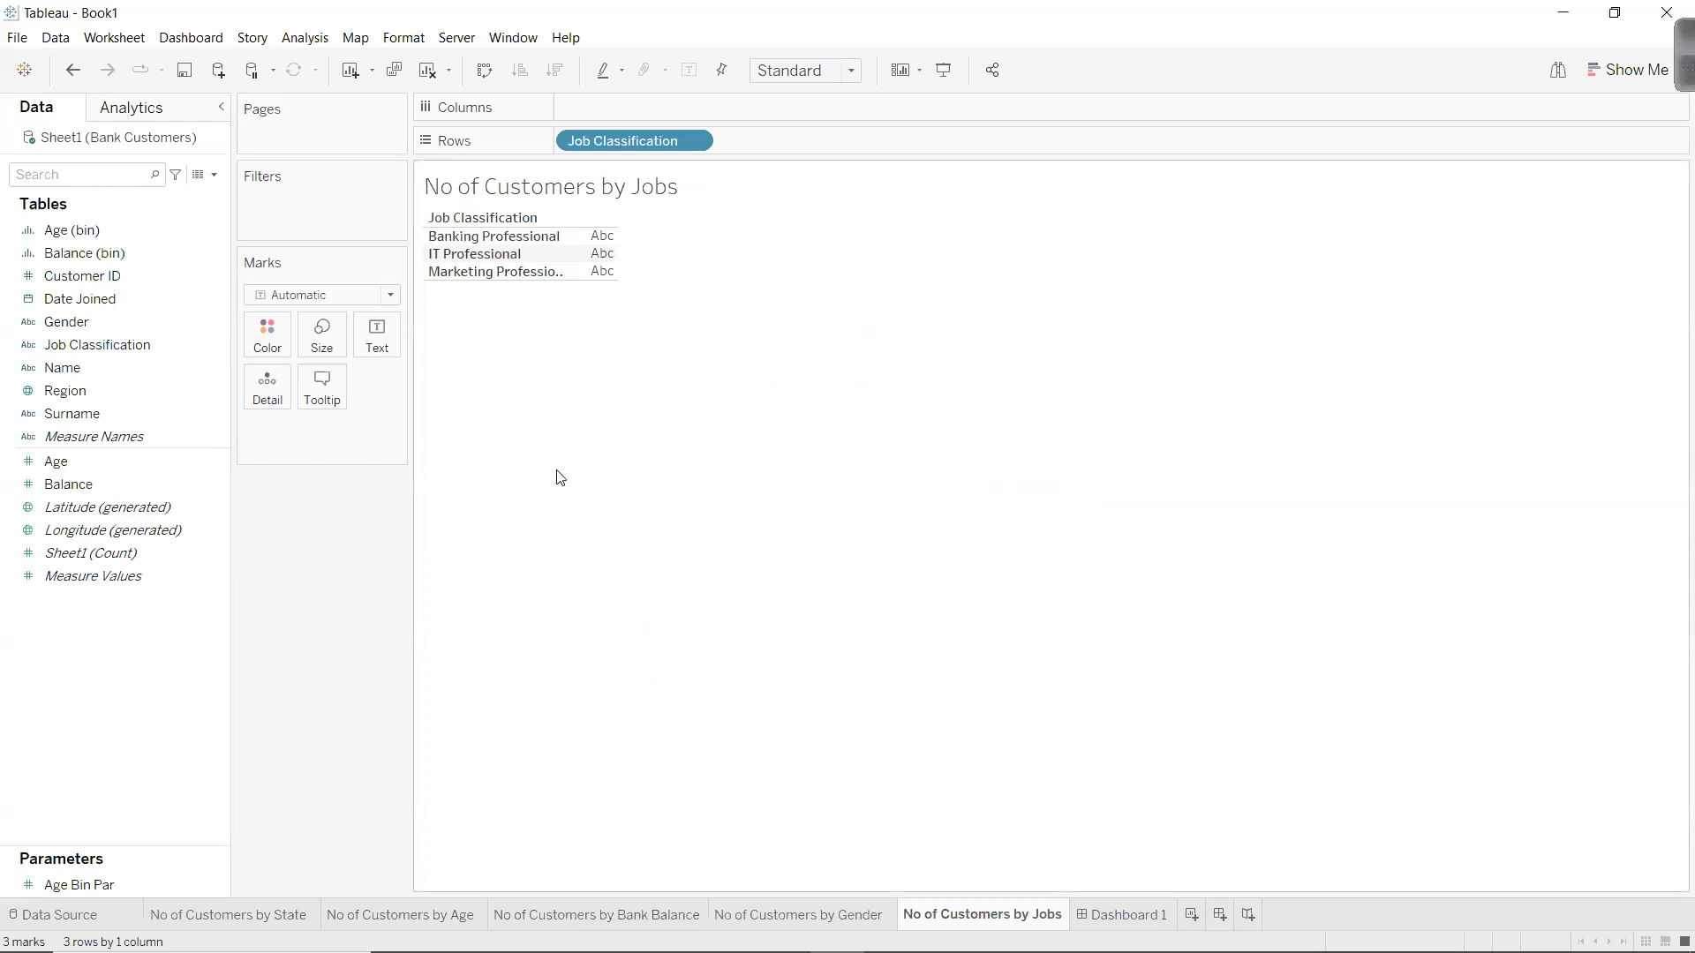
# Color the job classifications by Sheet1 (Count) and convert the view to a treemap.
pyautogui.moveTo(65, 552); pyautogui.dragTo(258, 334)
pyautogui.click(1624, 70)
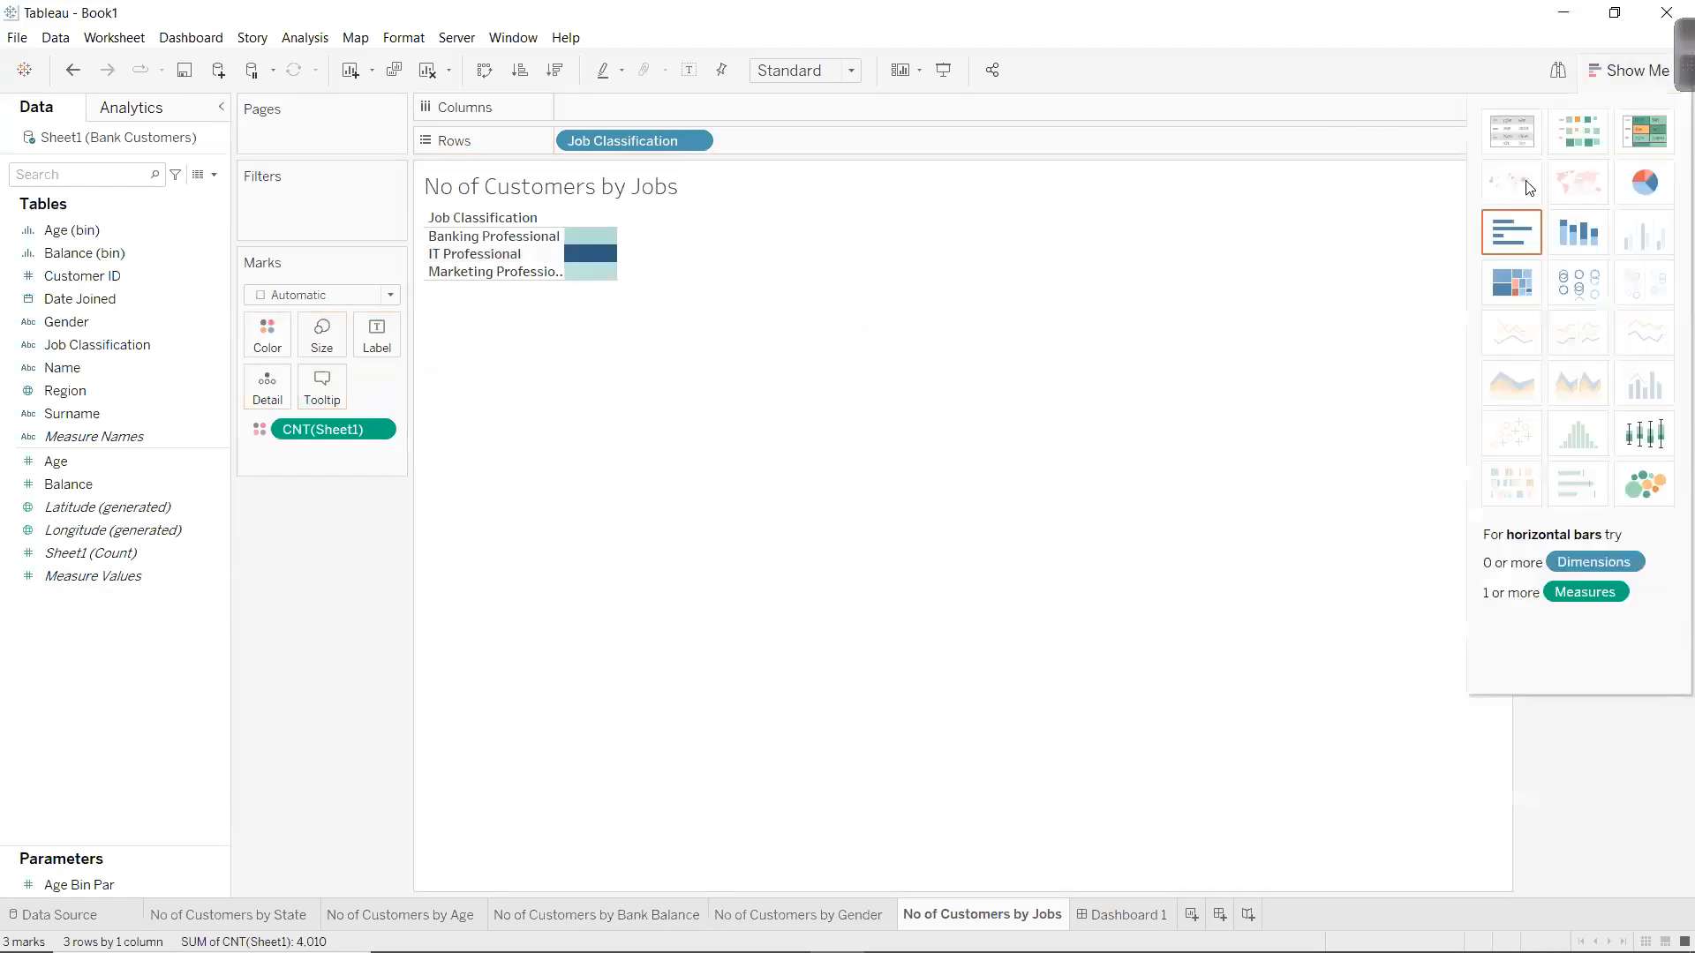
pyautogui.click(1507, 284)
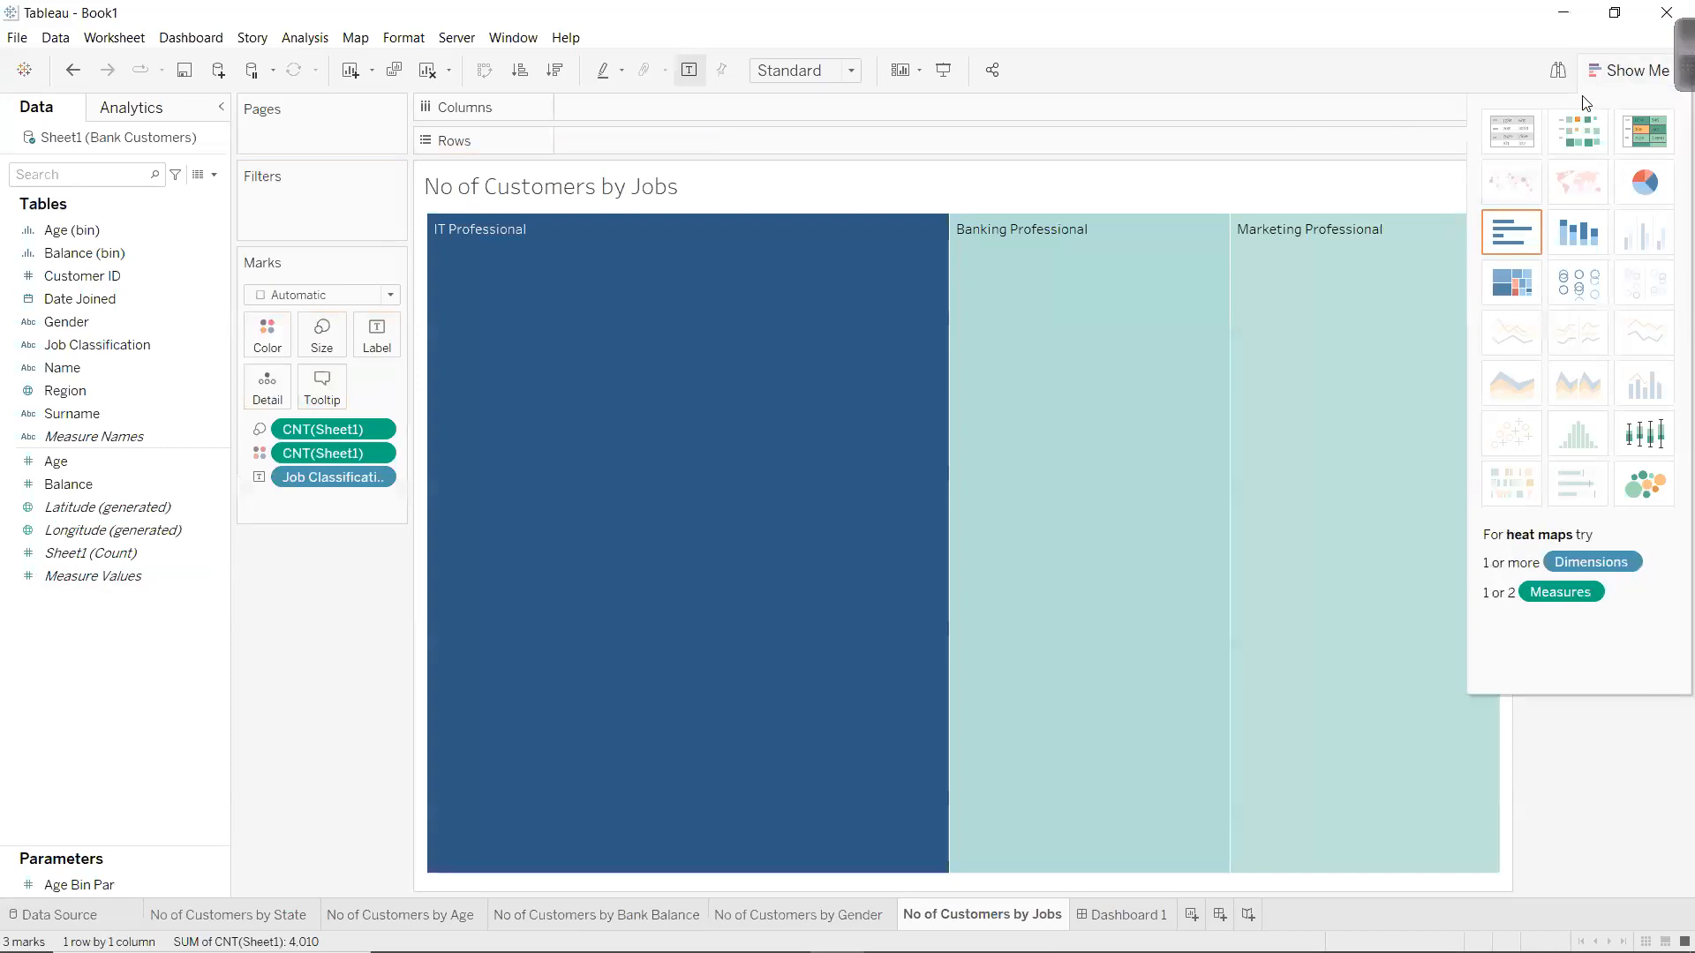
pyautogui.click(1594, 70)
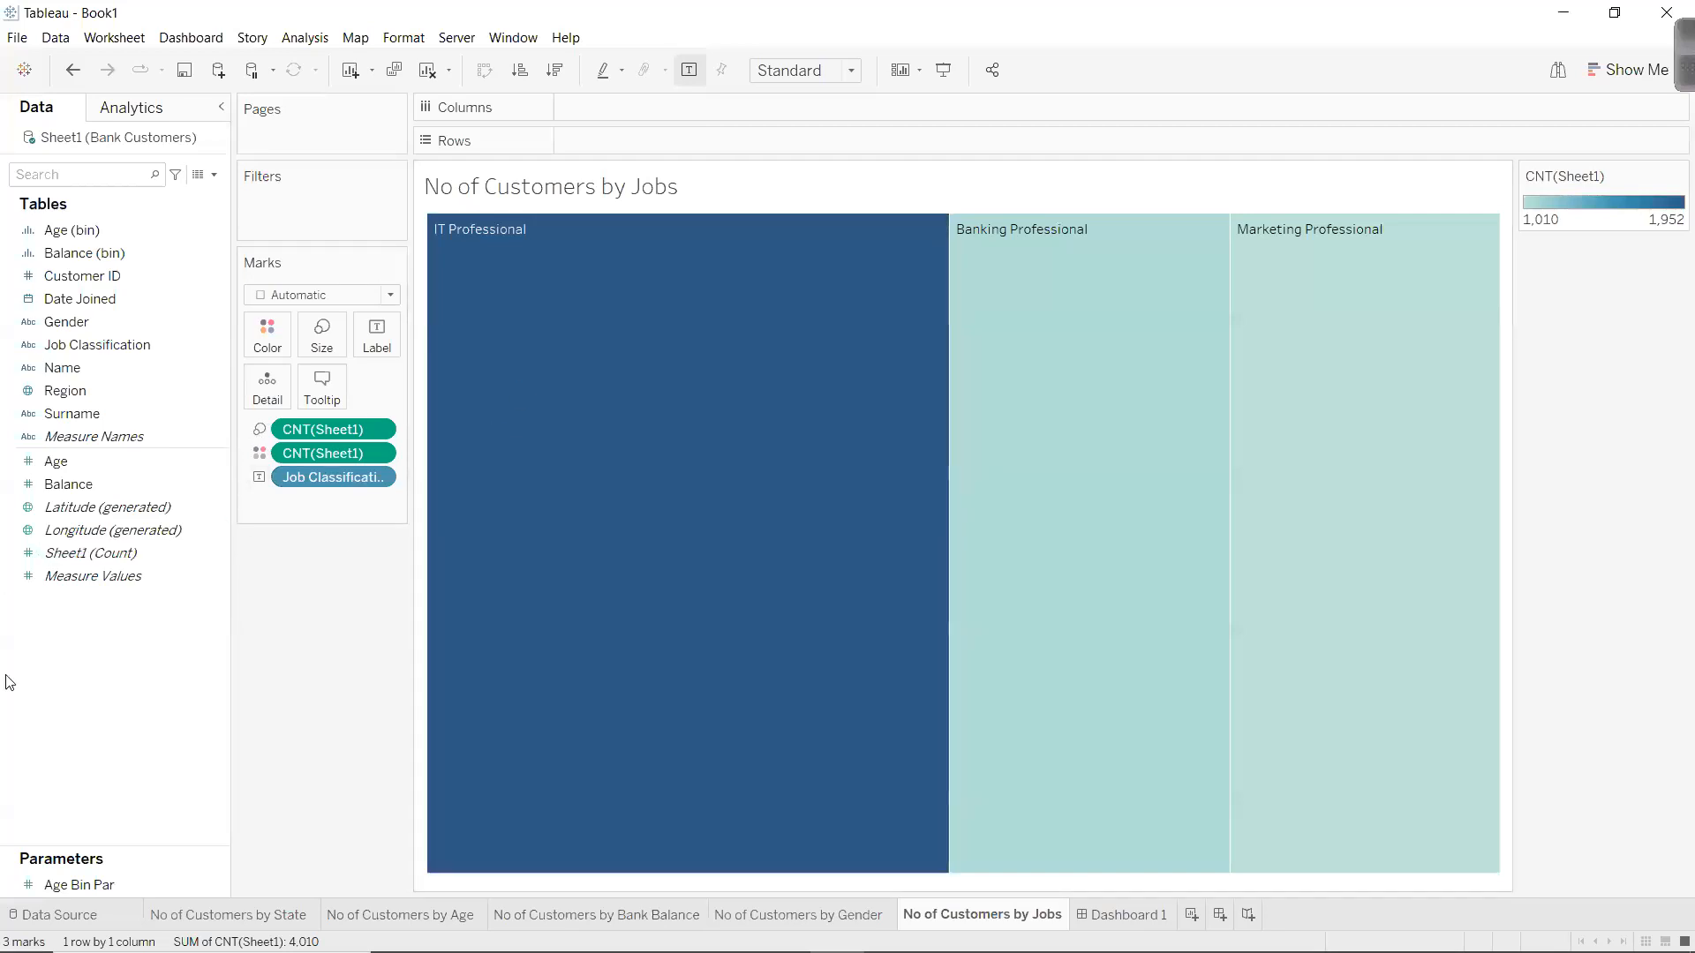
# Label the treemap with Sheet1 (Count) calculated as Percent of Total.
pyautogui.moveTo(97, 553); pyautogui.dragTo(394, 333)
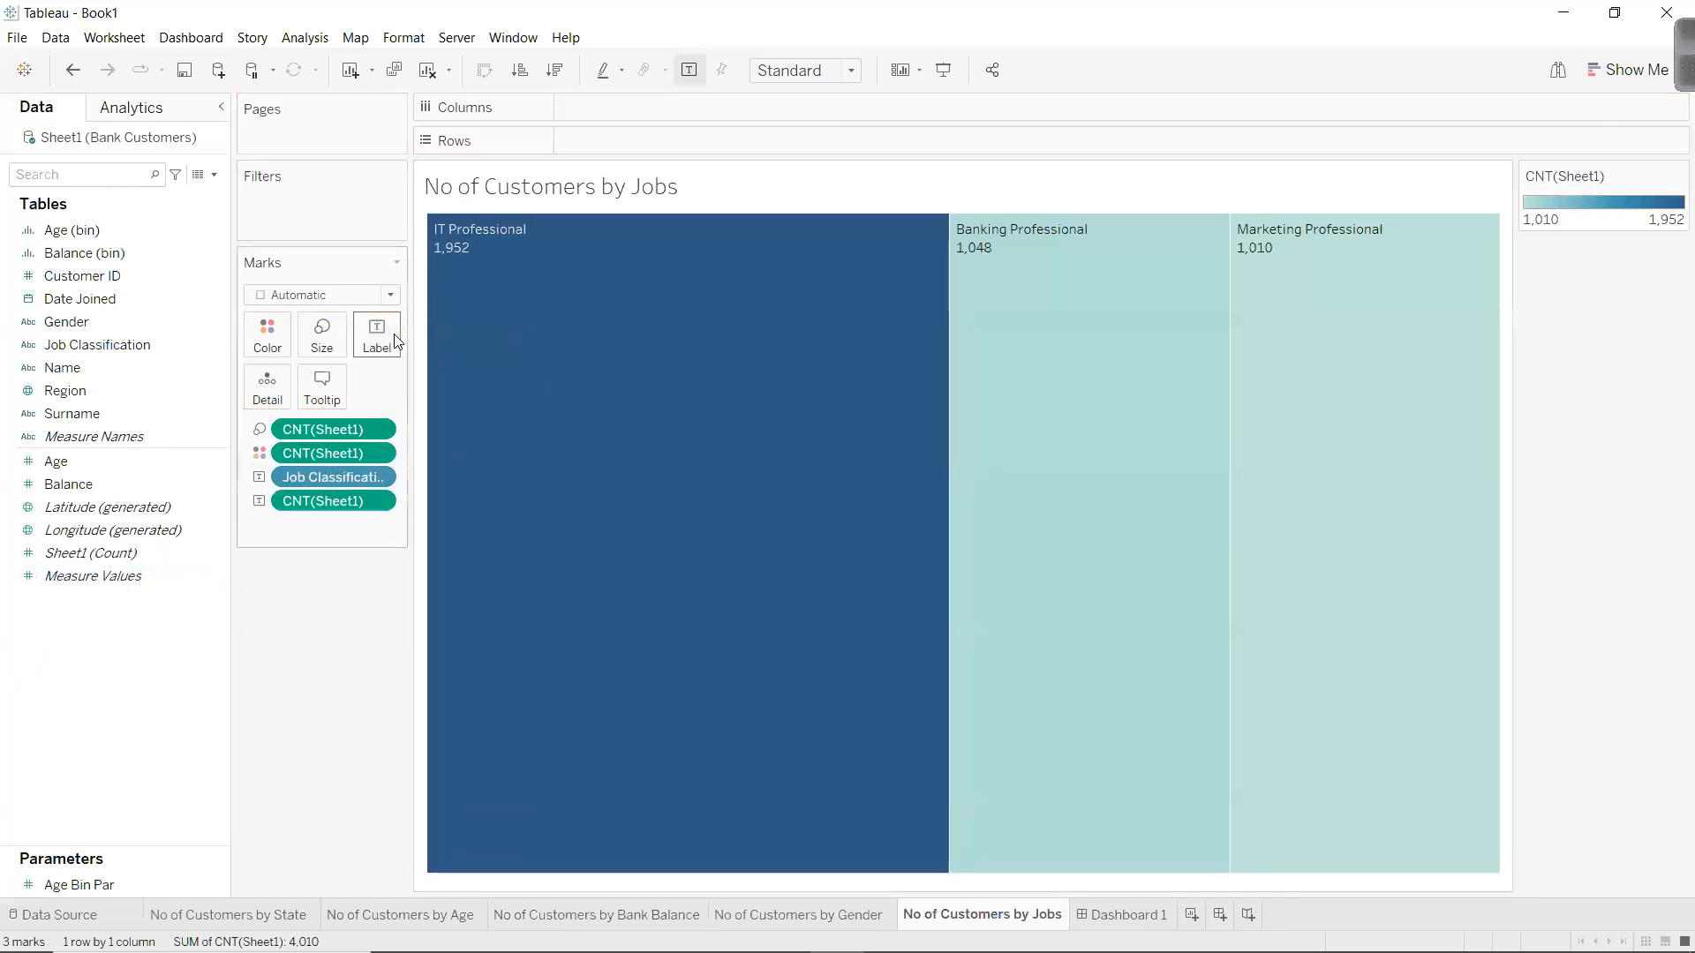
pyautogui.click(387, 500)
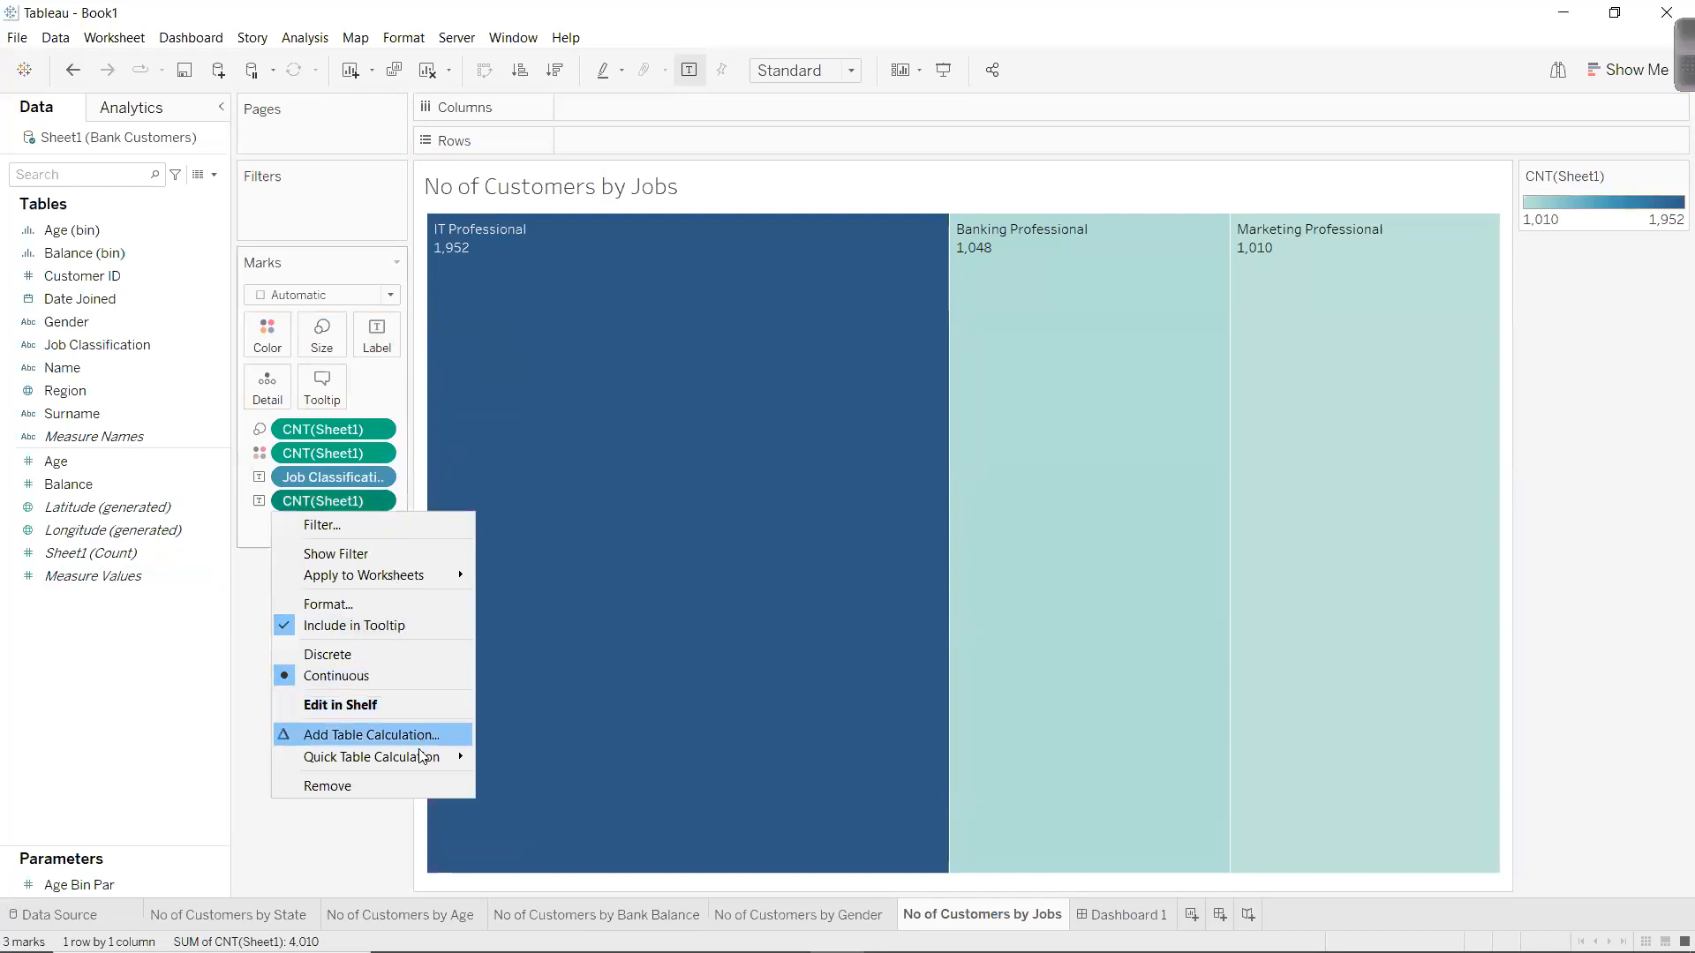
pyautogui.moveTo(430, 759)
pyautogui.click(530, 791)
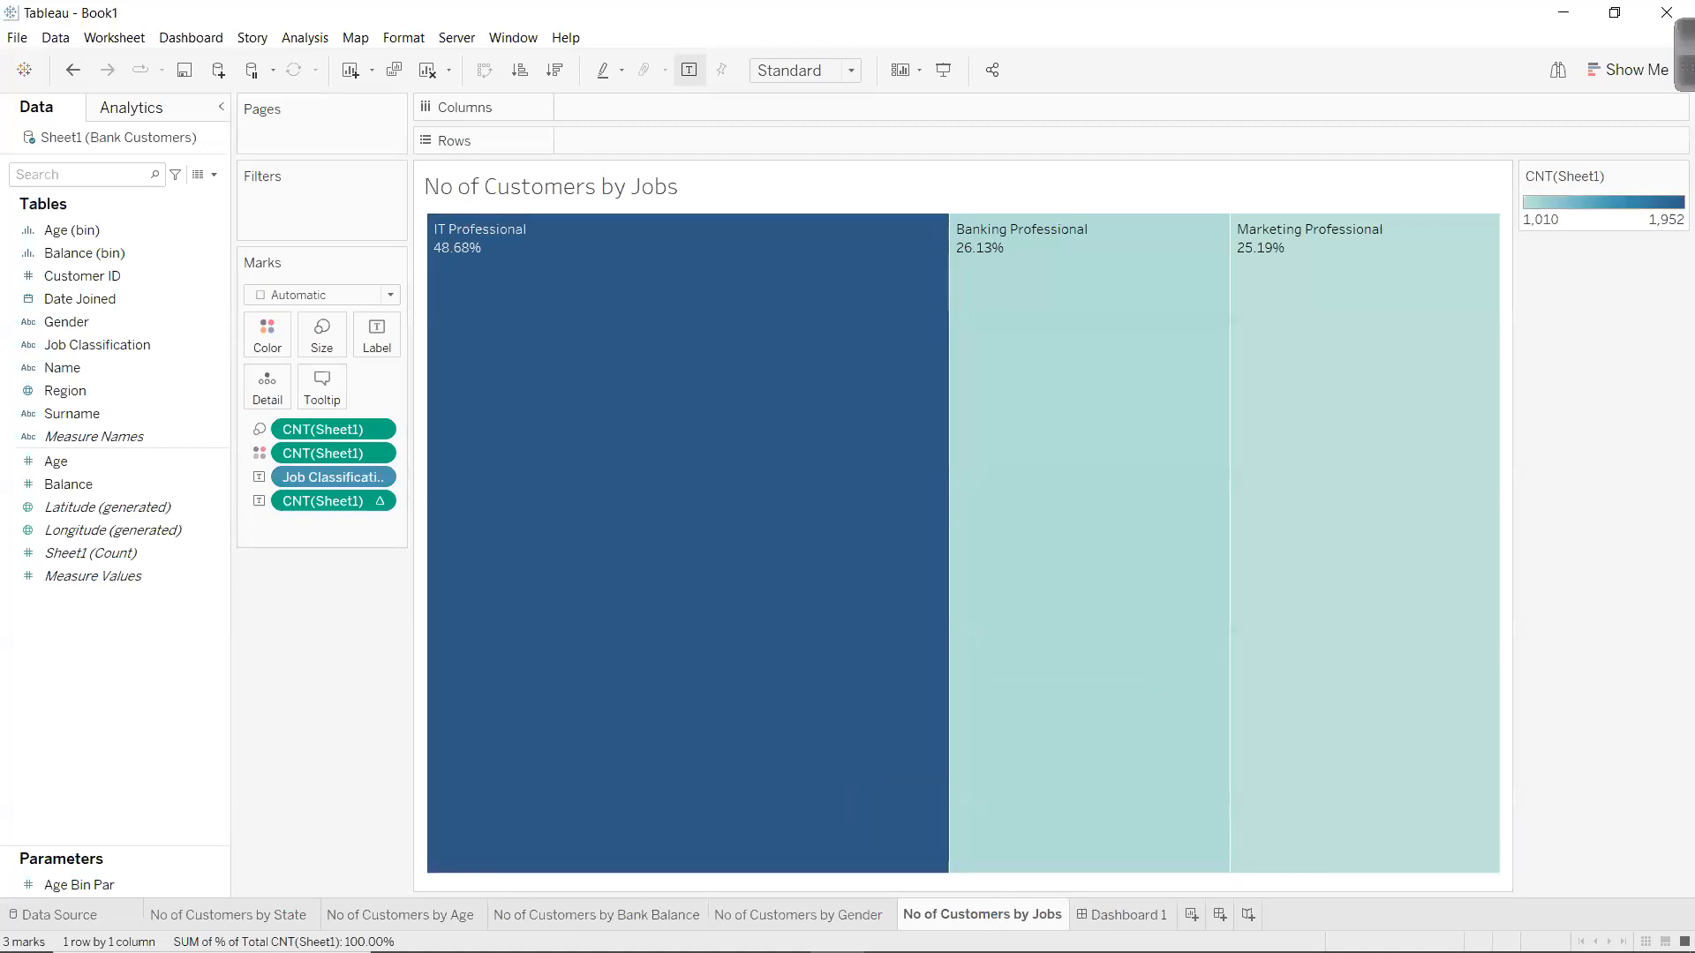
# Set the color palette of the No of Customers by State map to Gray.
pyautogui.click(243, 916)
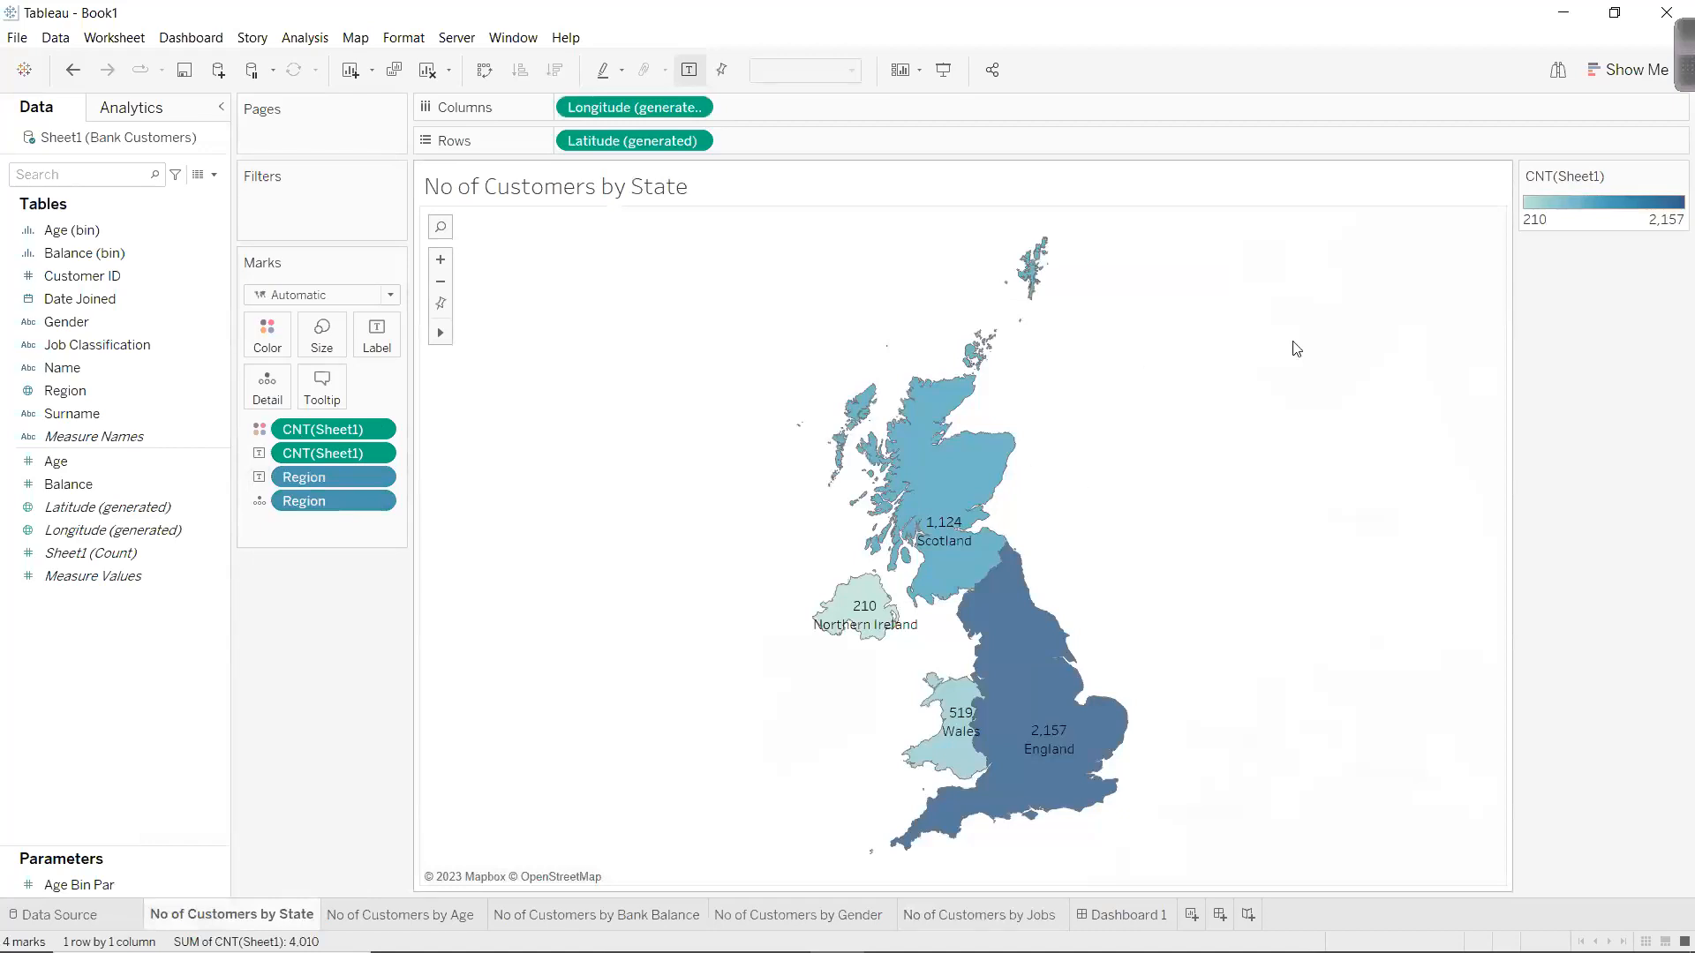
pyautogui.click(1677, 176)
pyautogui.click(1593, 196)
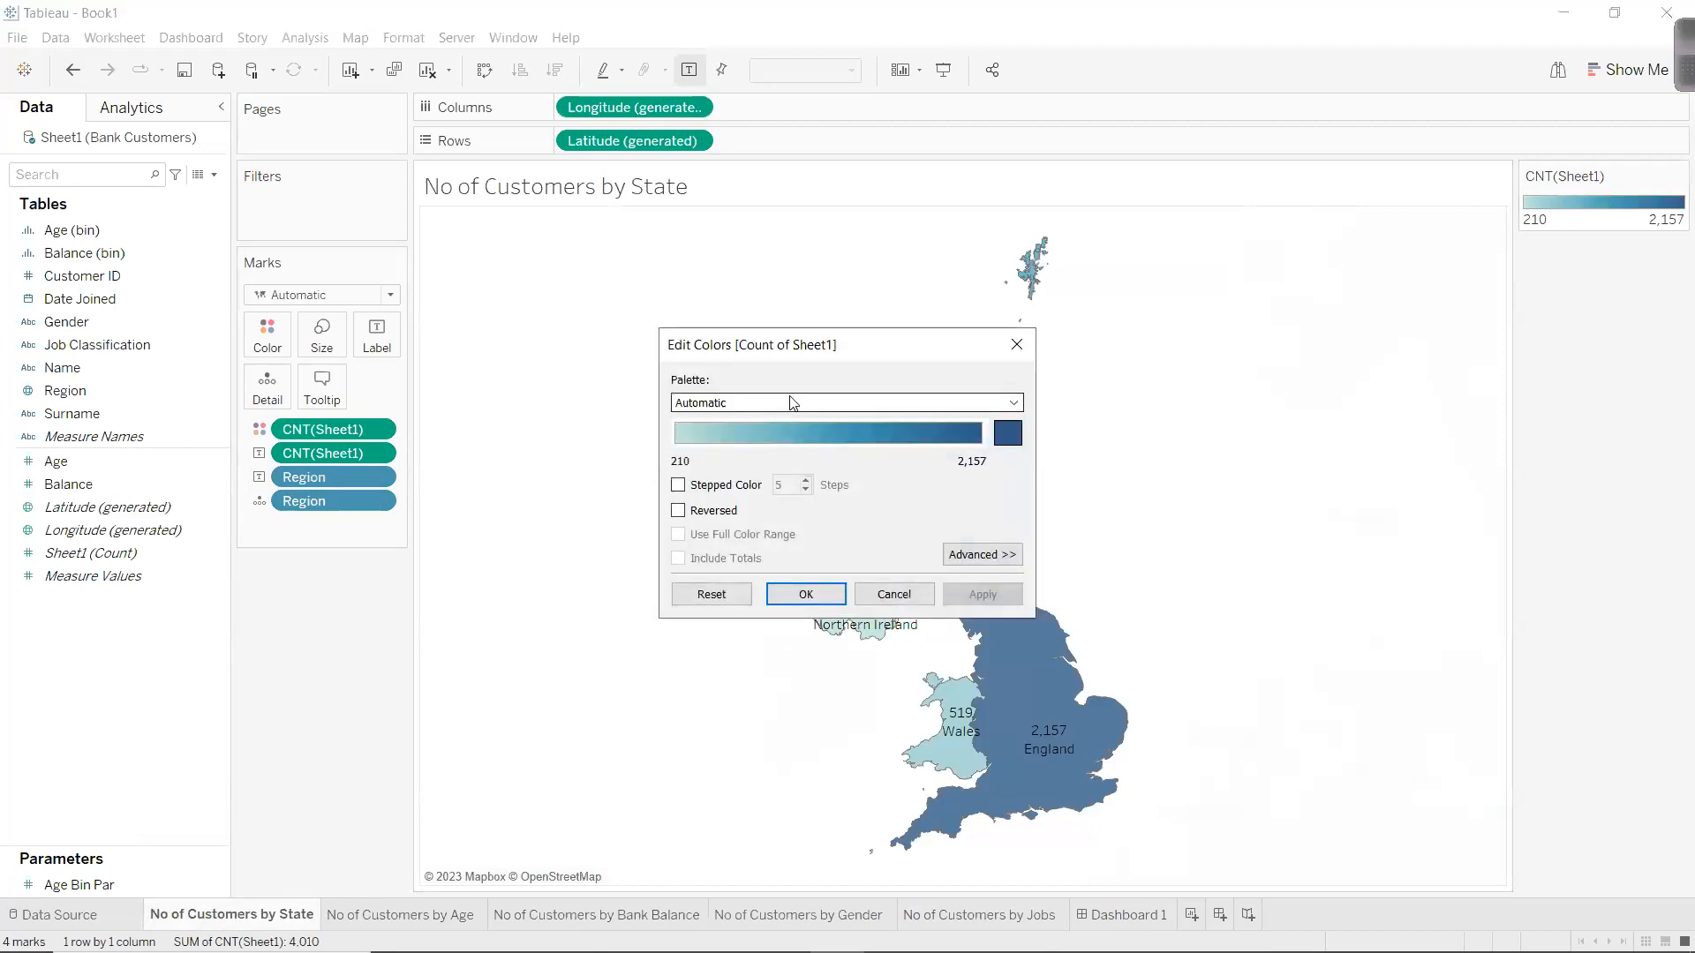
pyautogui.click(793, 403)
pyautogui.click(759, 562)
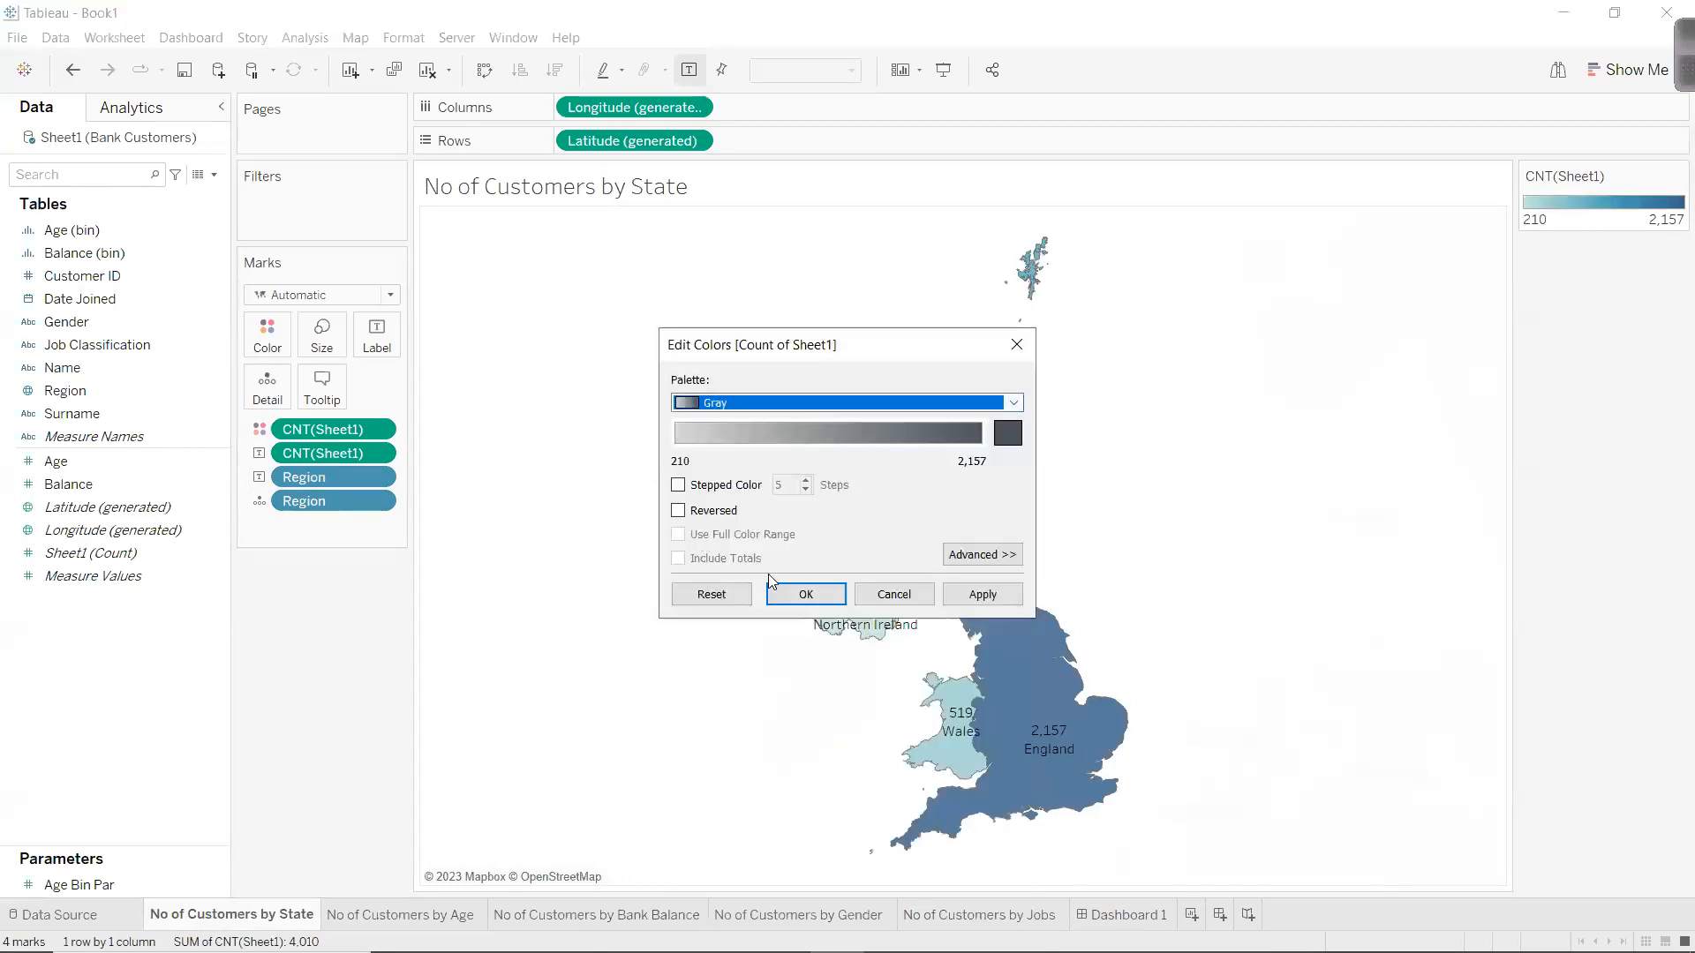
pyautogui.click(798, 594)
pyautogui.moveTo(1004, 697)
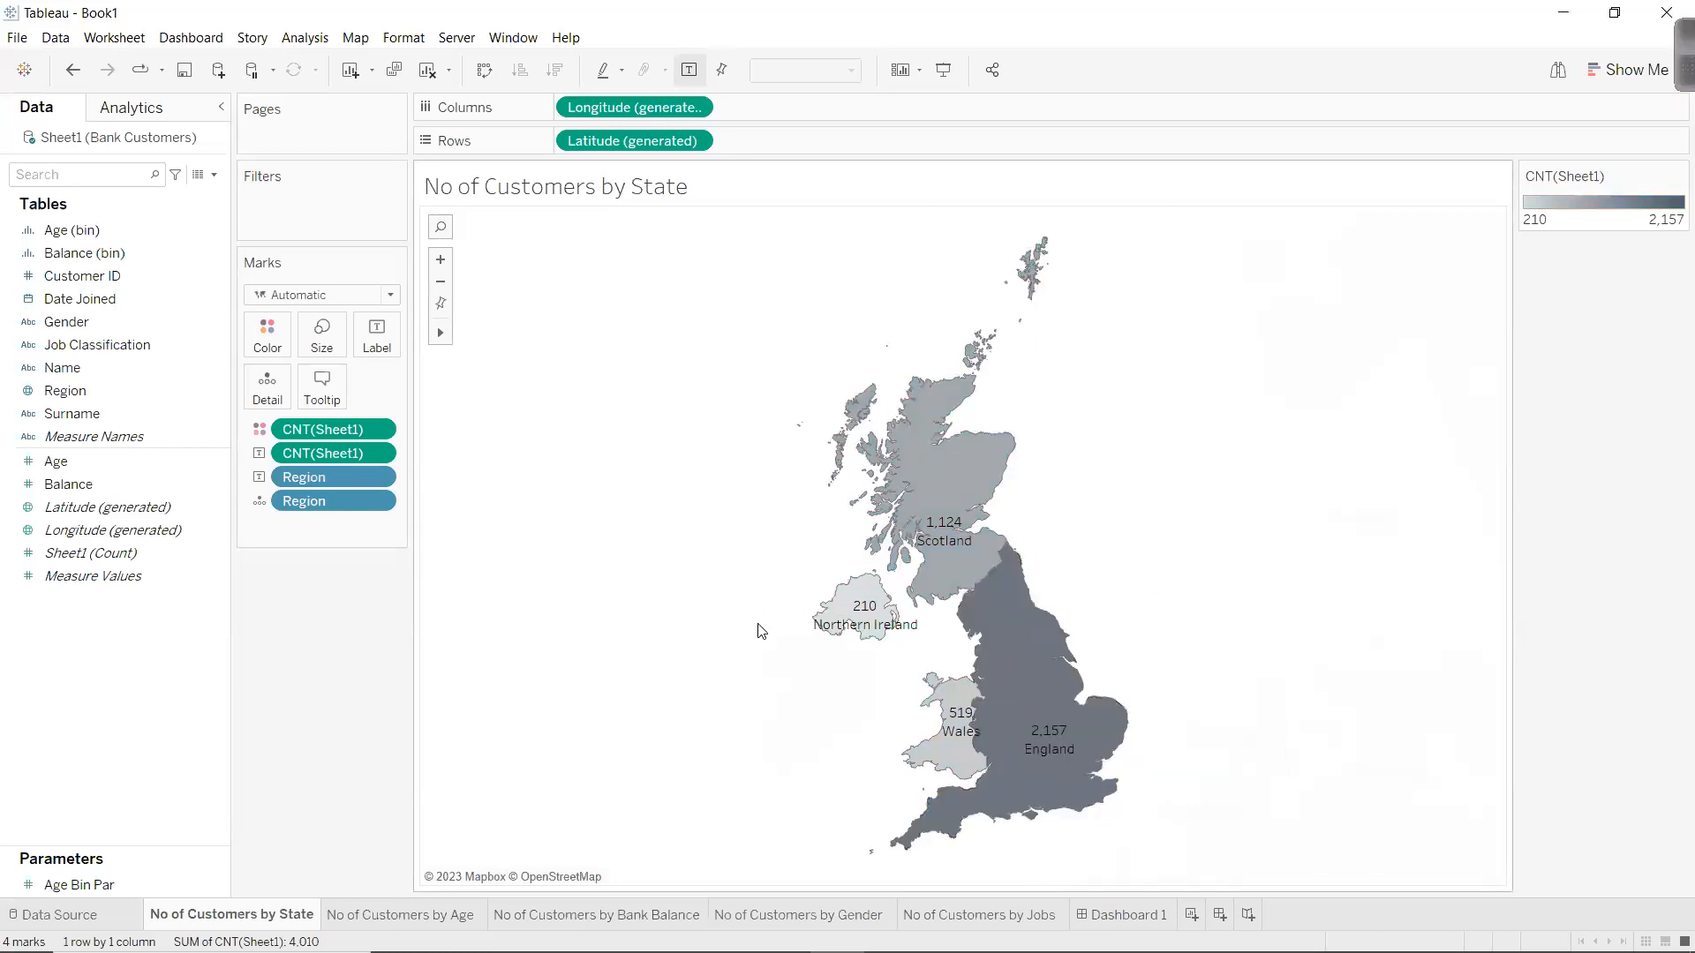
# Give the regions on the No of Customers by State map a black border.
pyautogui.click(267, 345)
pyautogui.click(356, 491)
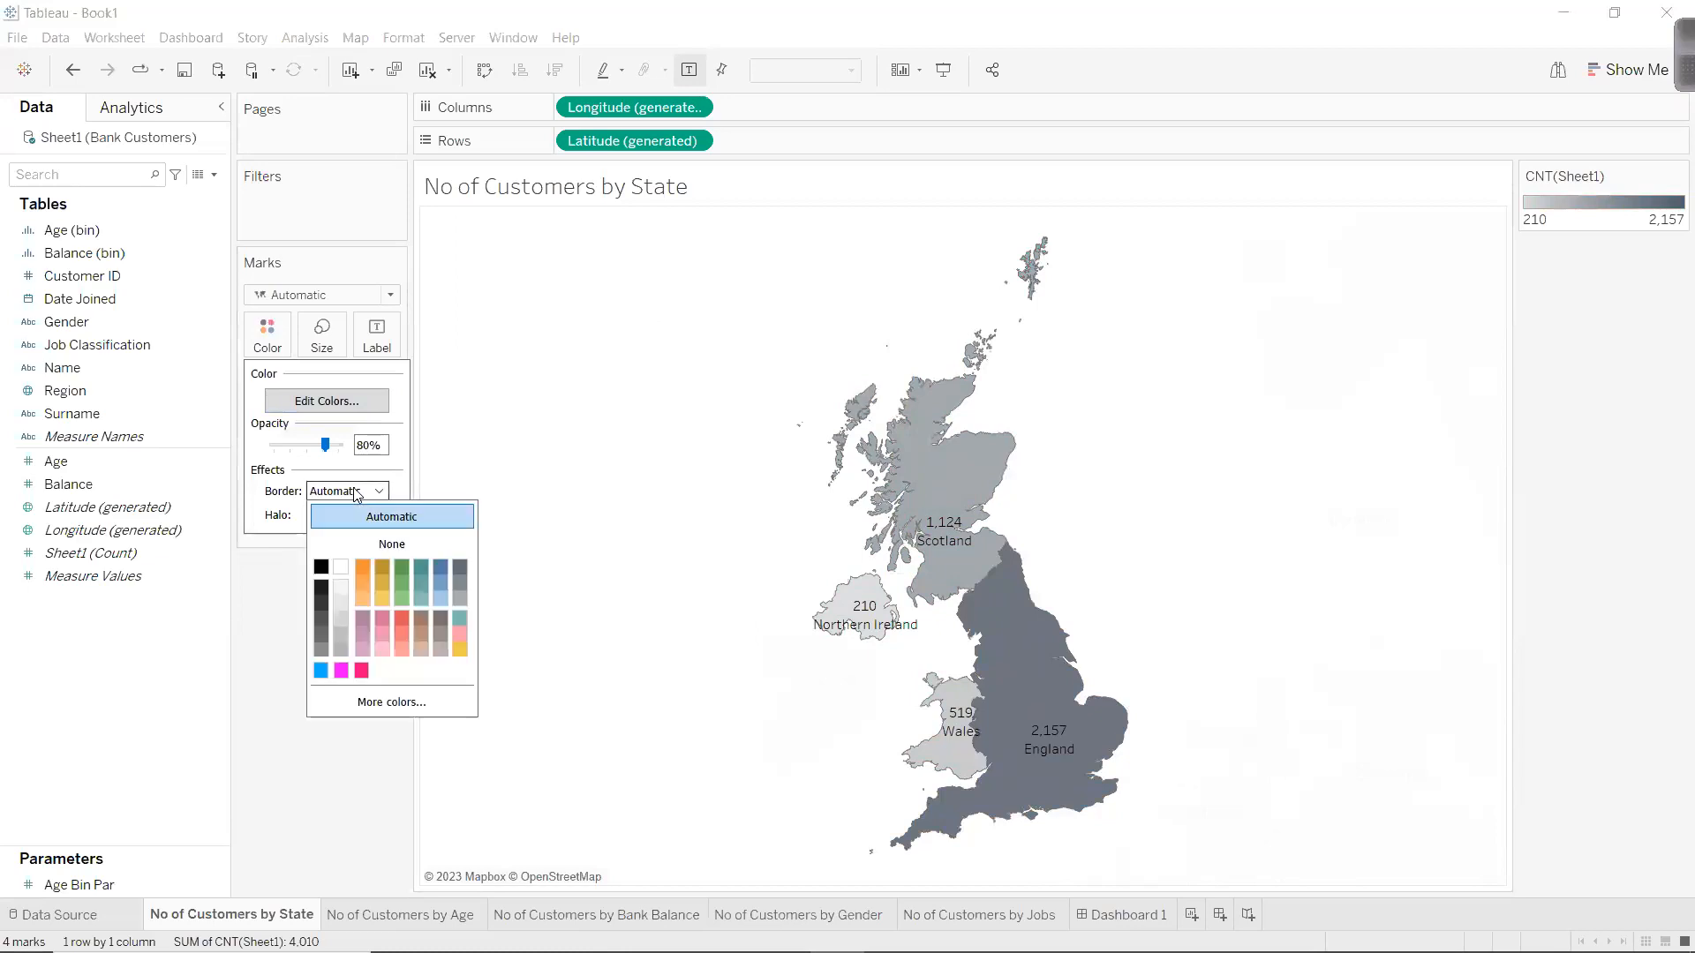
pyautogui.click(320, 568)
pyautogui.click(1129, 578)
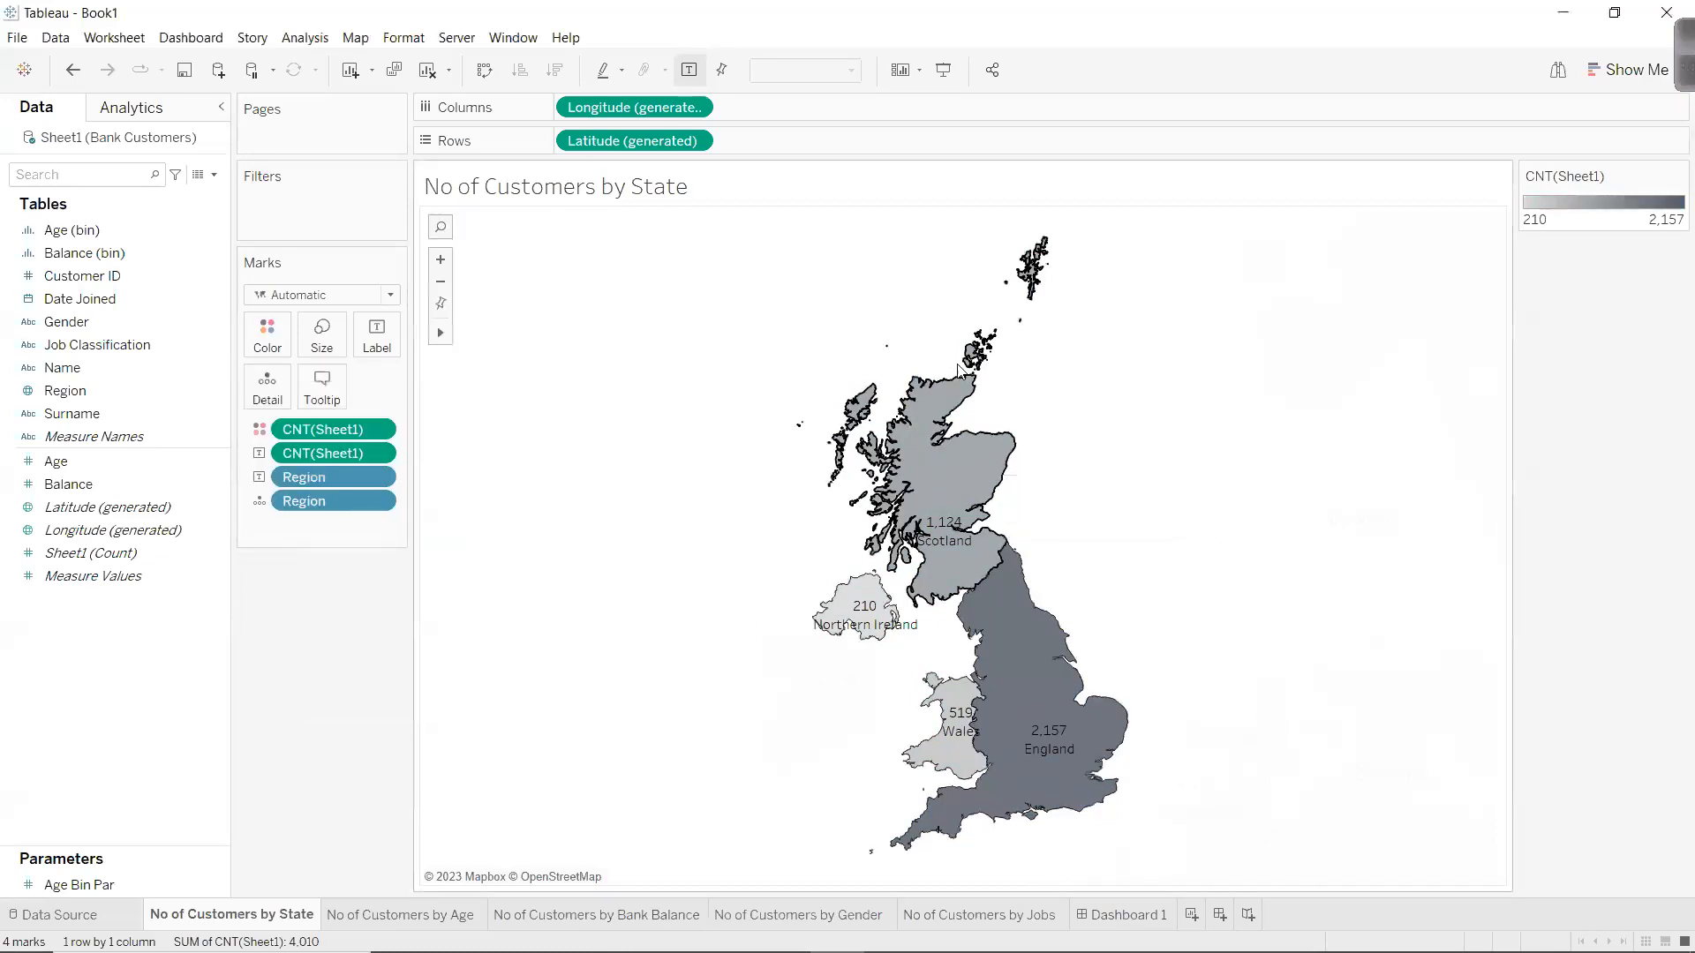
pyautogui.moveTo(1043, 706)
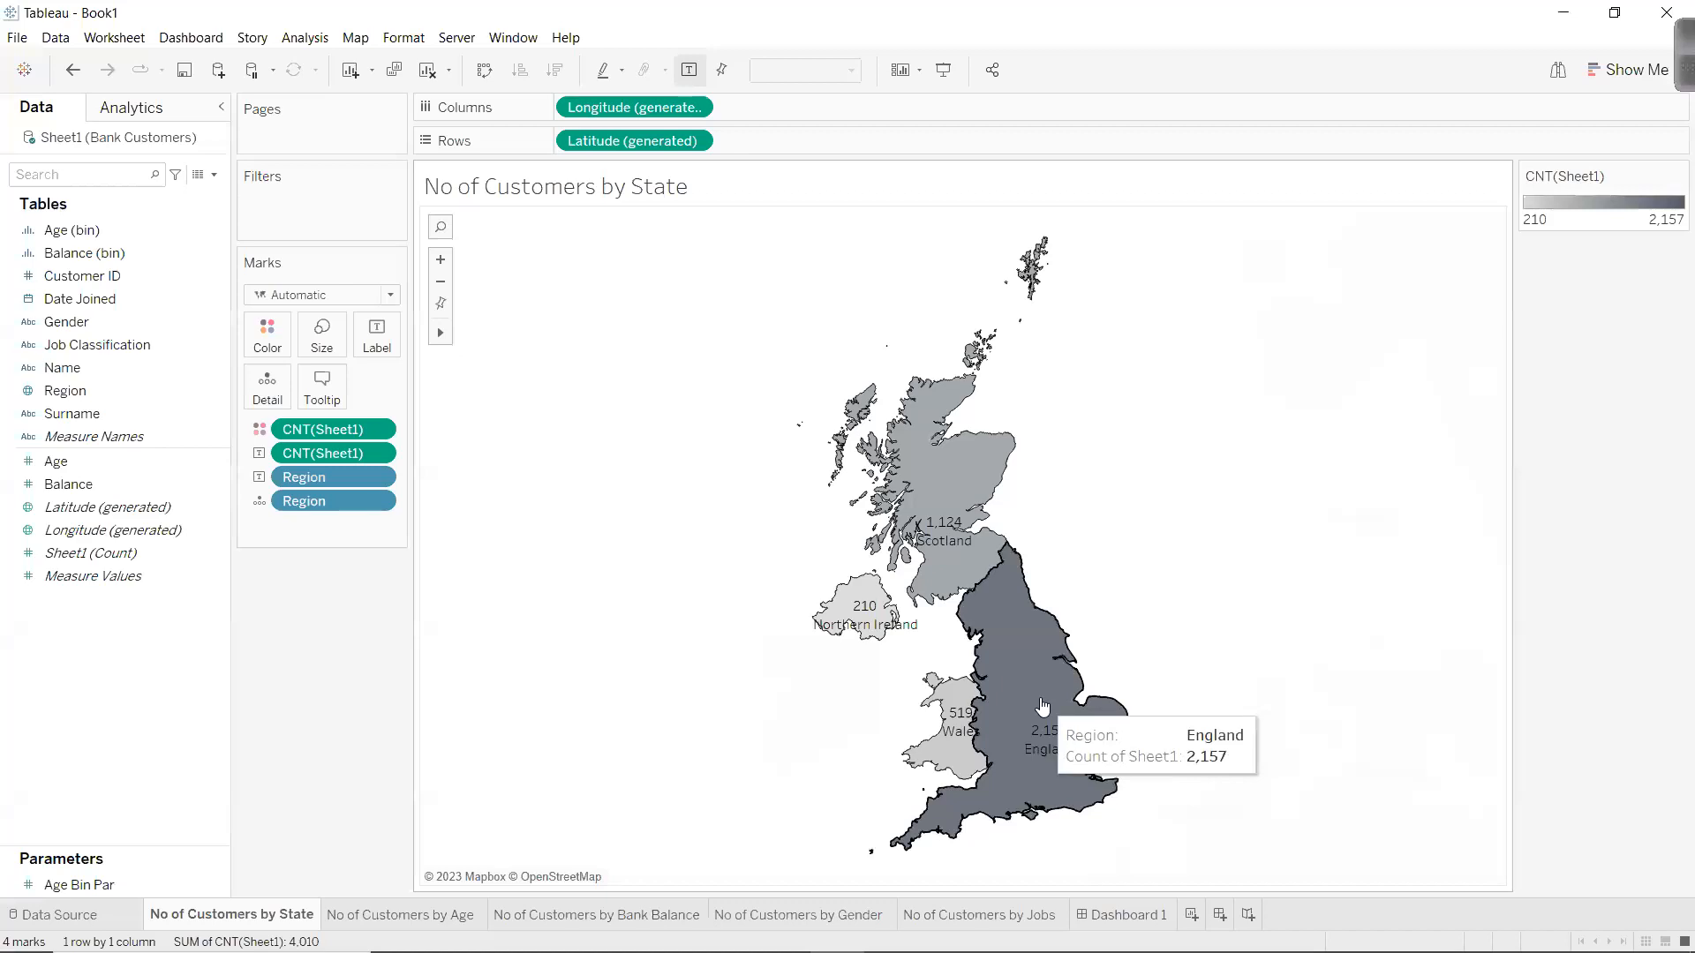
# Color the No of Customers by Age bars by Sheet1 (Count) using the Gray palette.
pyautogui.click(435, 918)
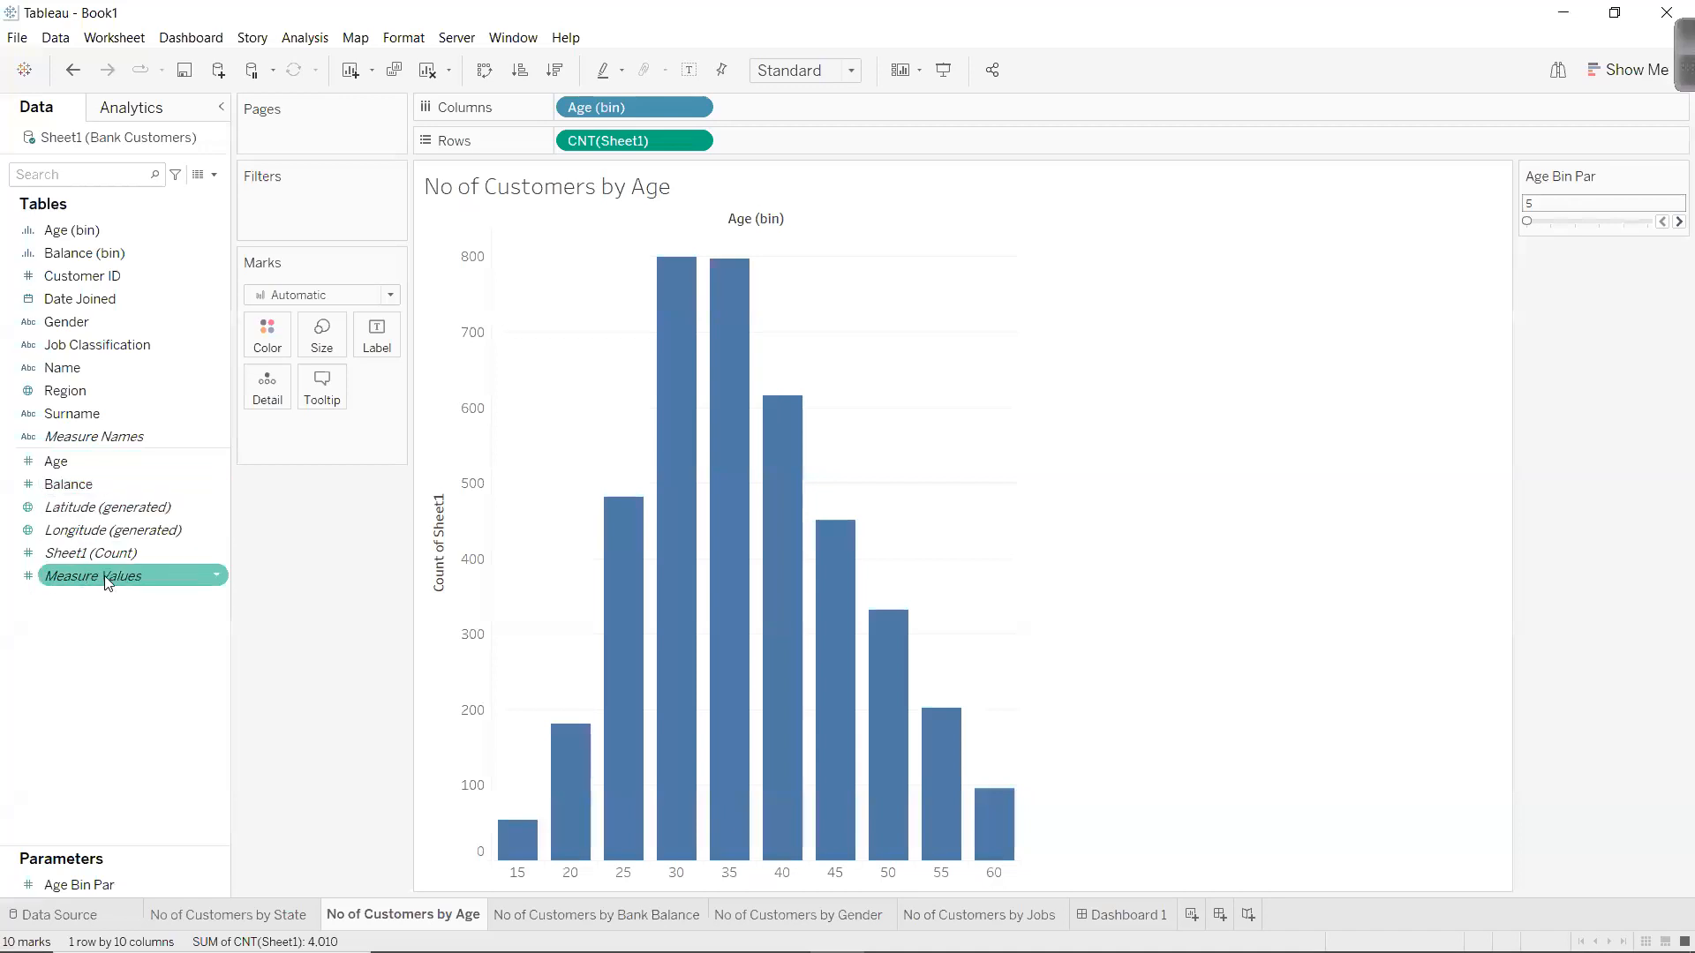
pyautogui.moveTo(88, 553); pyautogui.dragTo(269, 343)
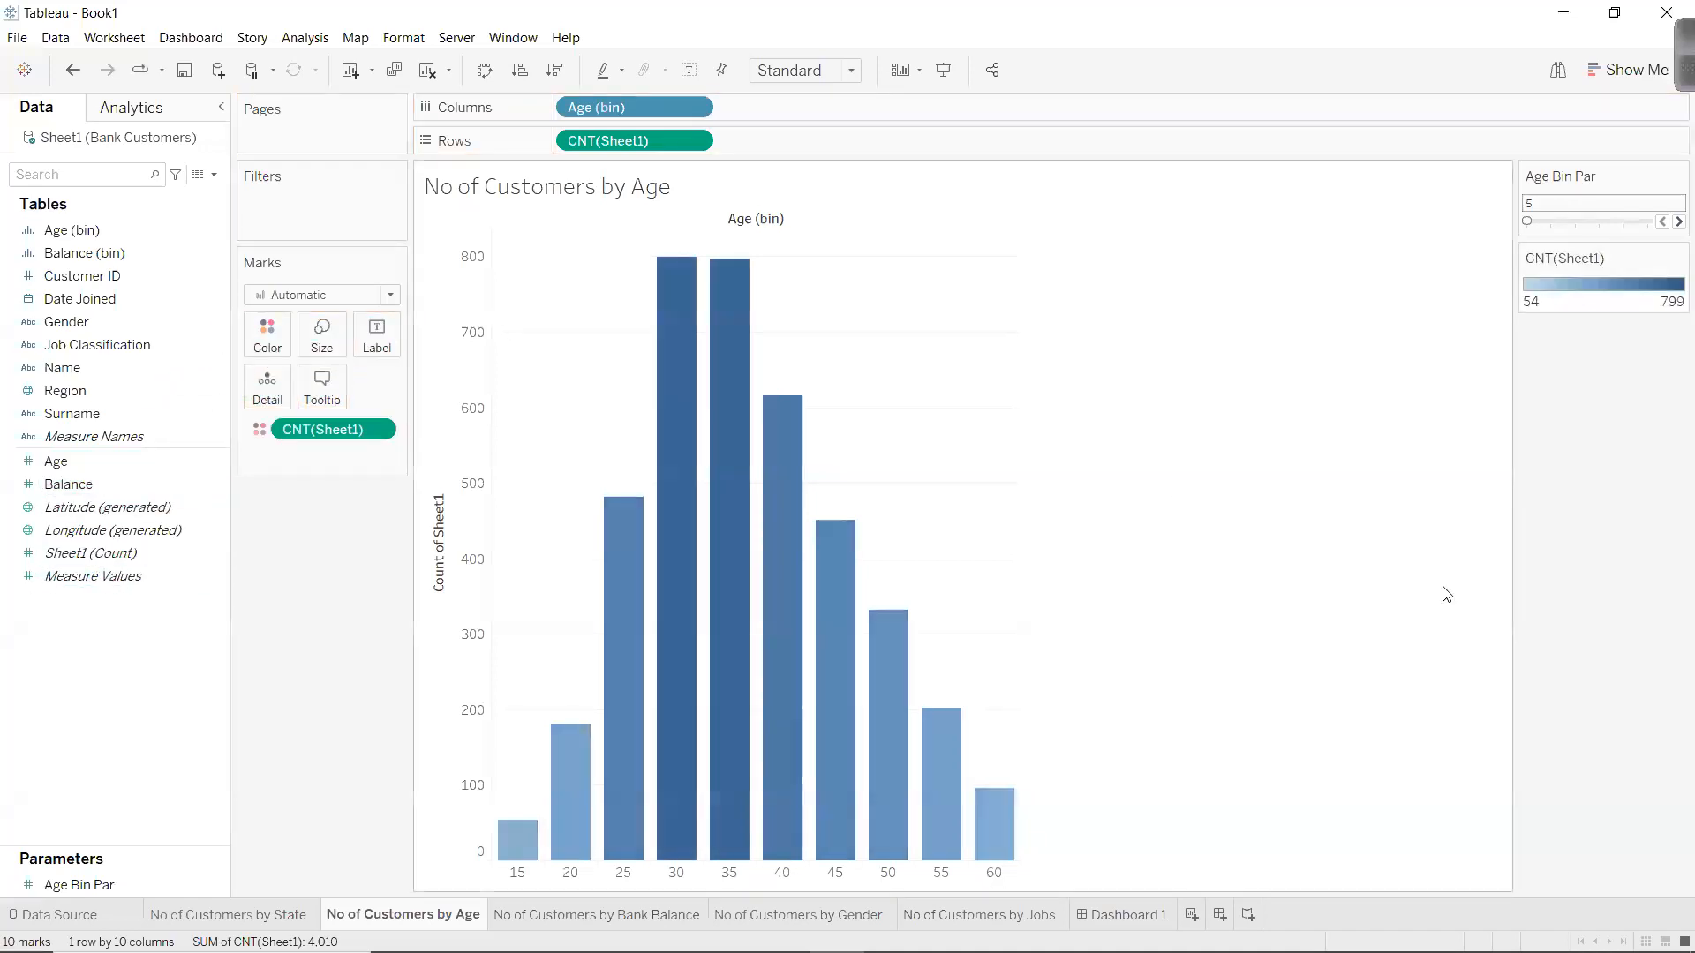
pyautogui.click(1677, 258)
pyautogui.click(1585, 274)
pyautogui.click(909, 404)
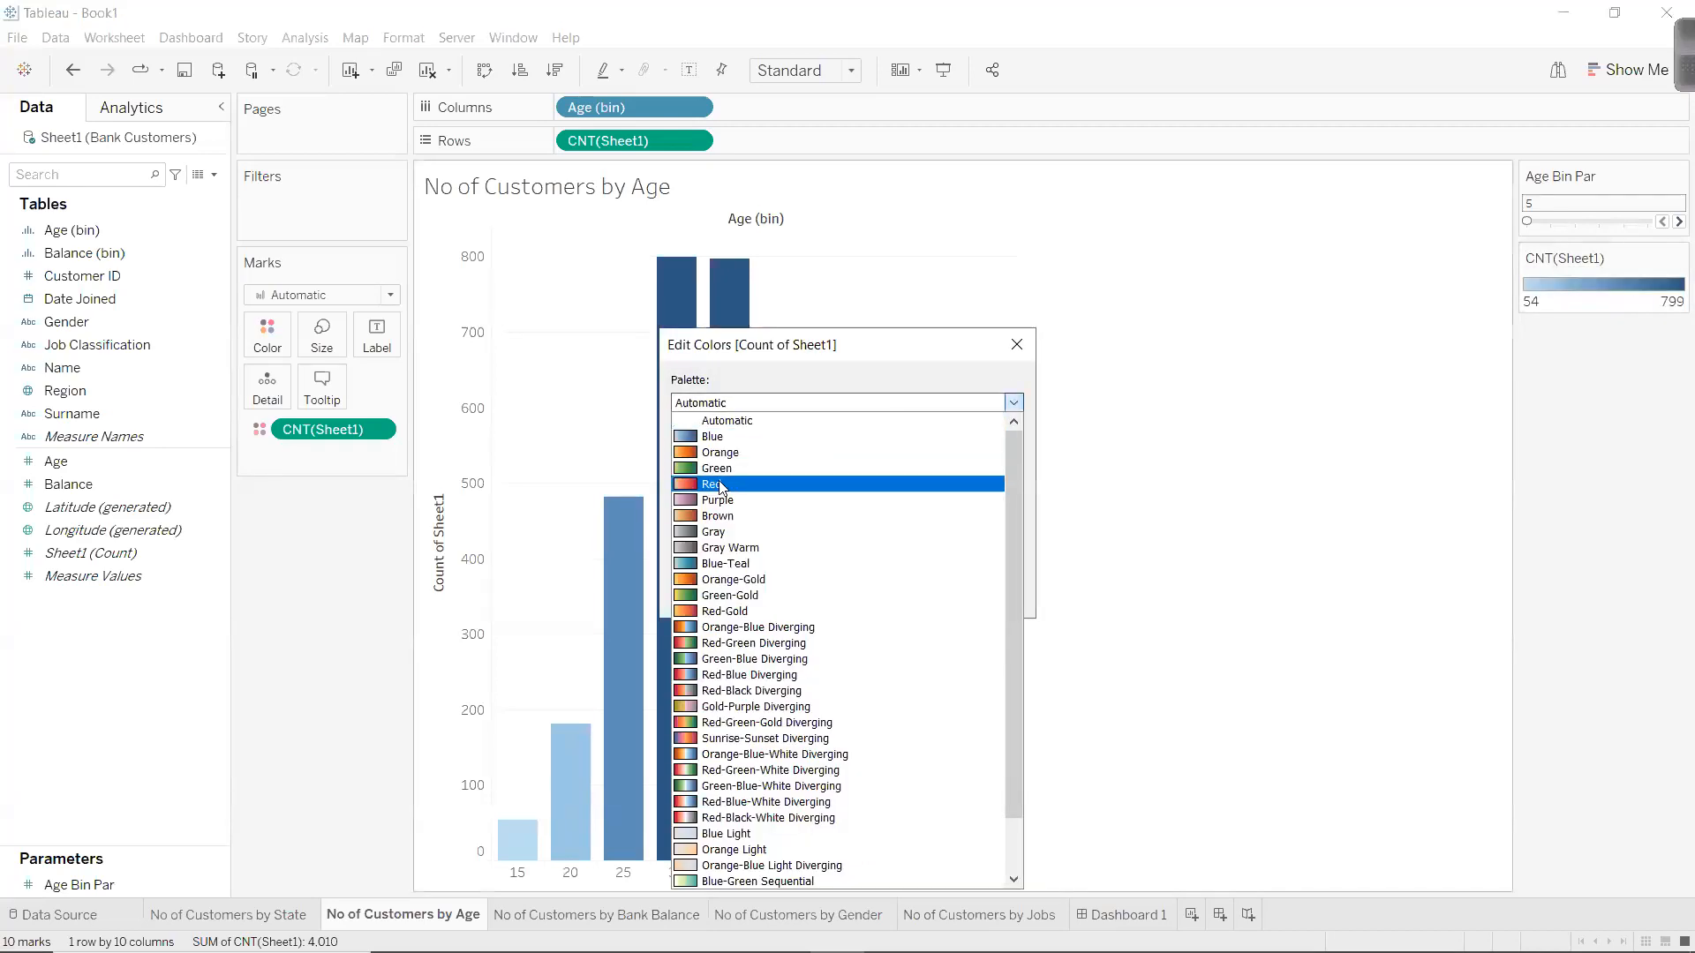
pyautogui.click(883, 533)
pyautogui.click(806, 594)
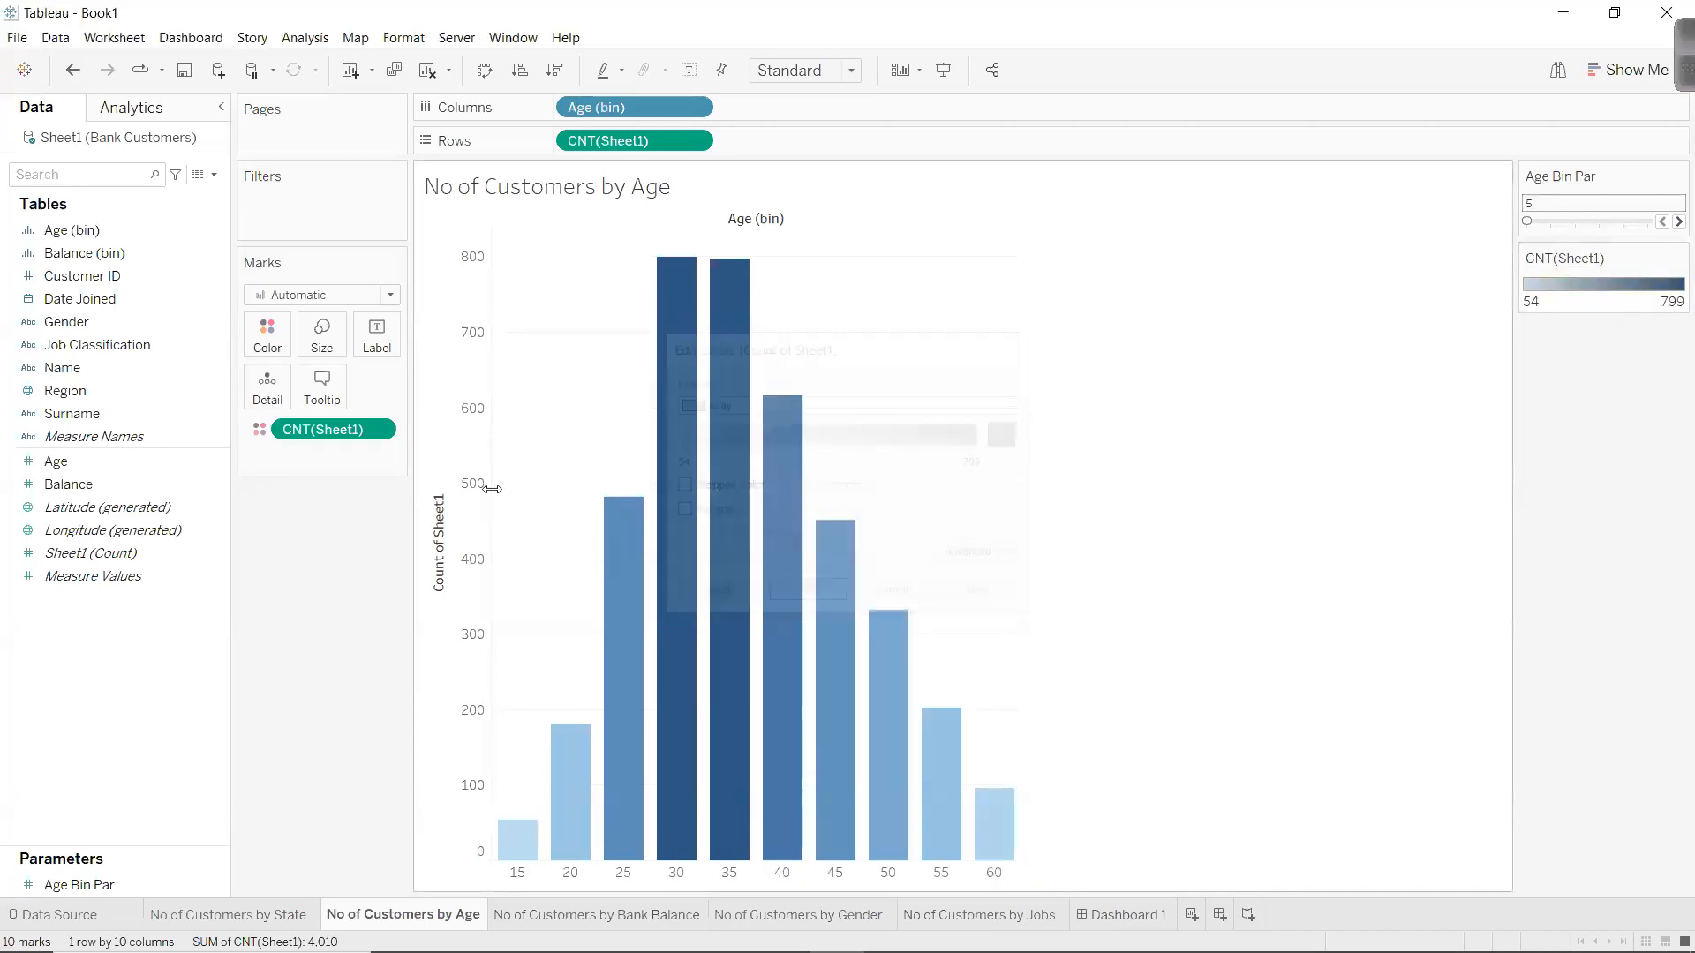
# Give the No of Customers by Age bars a black border.
pyautogui.click(265, 340)
pyautogui.click(349, 490)
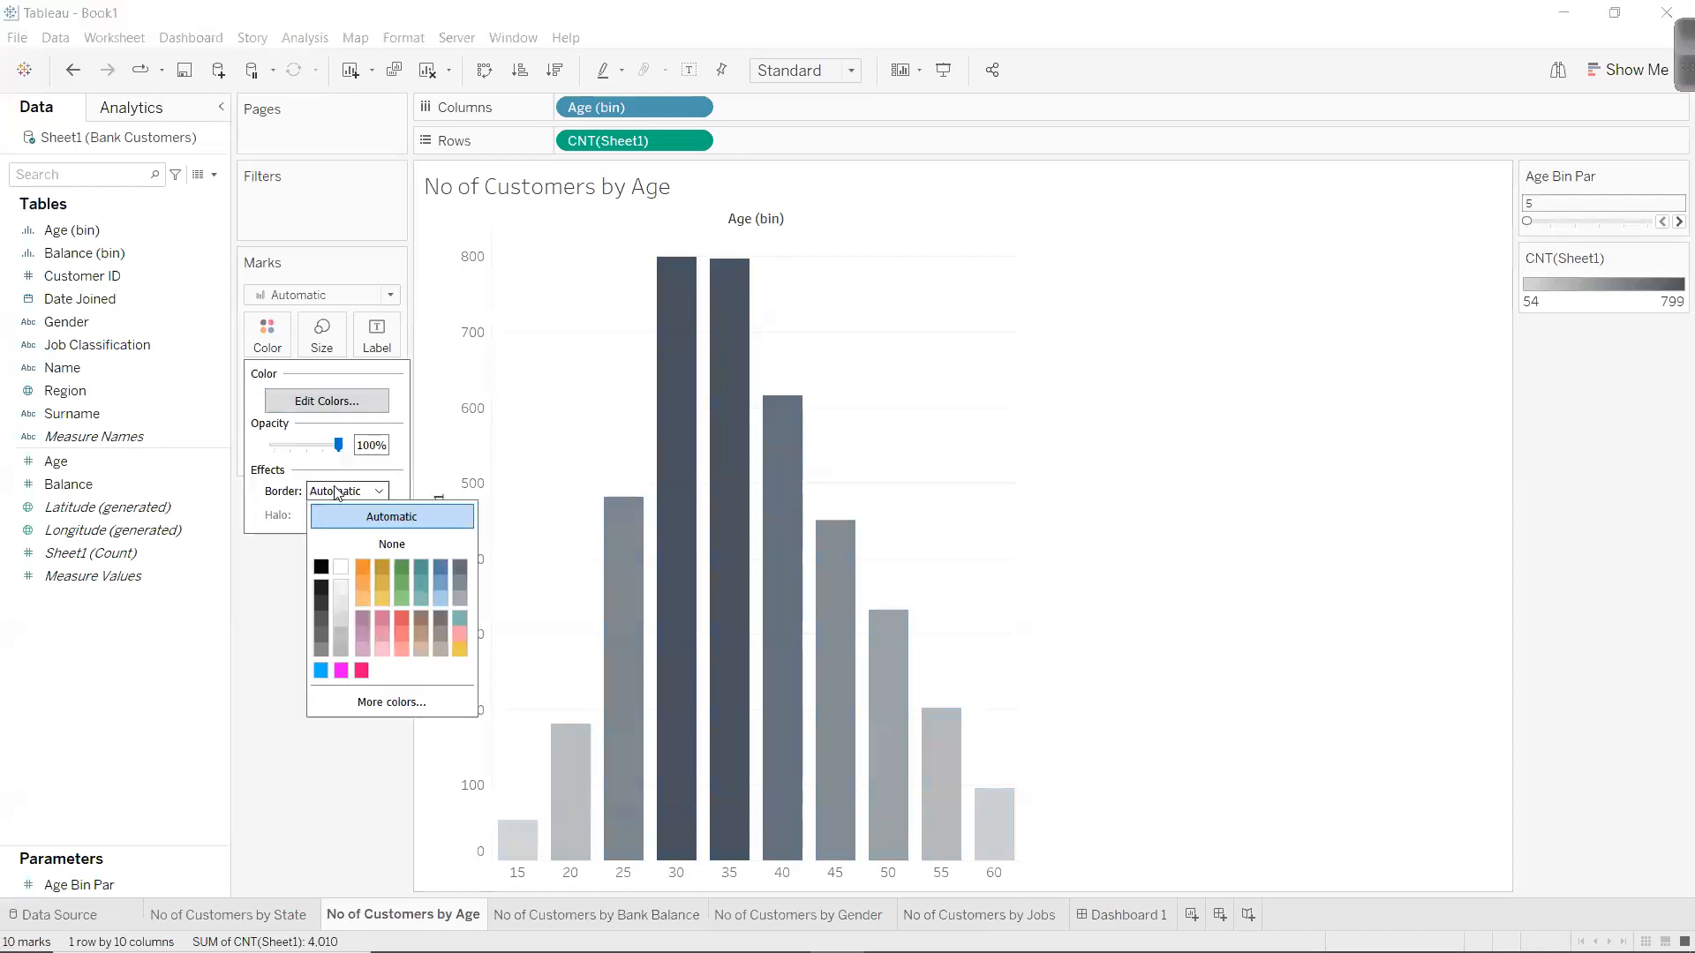
pyautogui.click(320, 566)
pyautogui.click(836, 446)
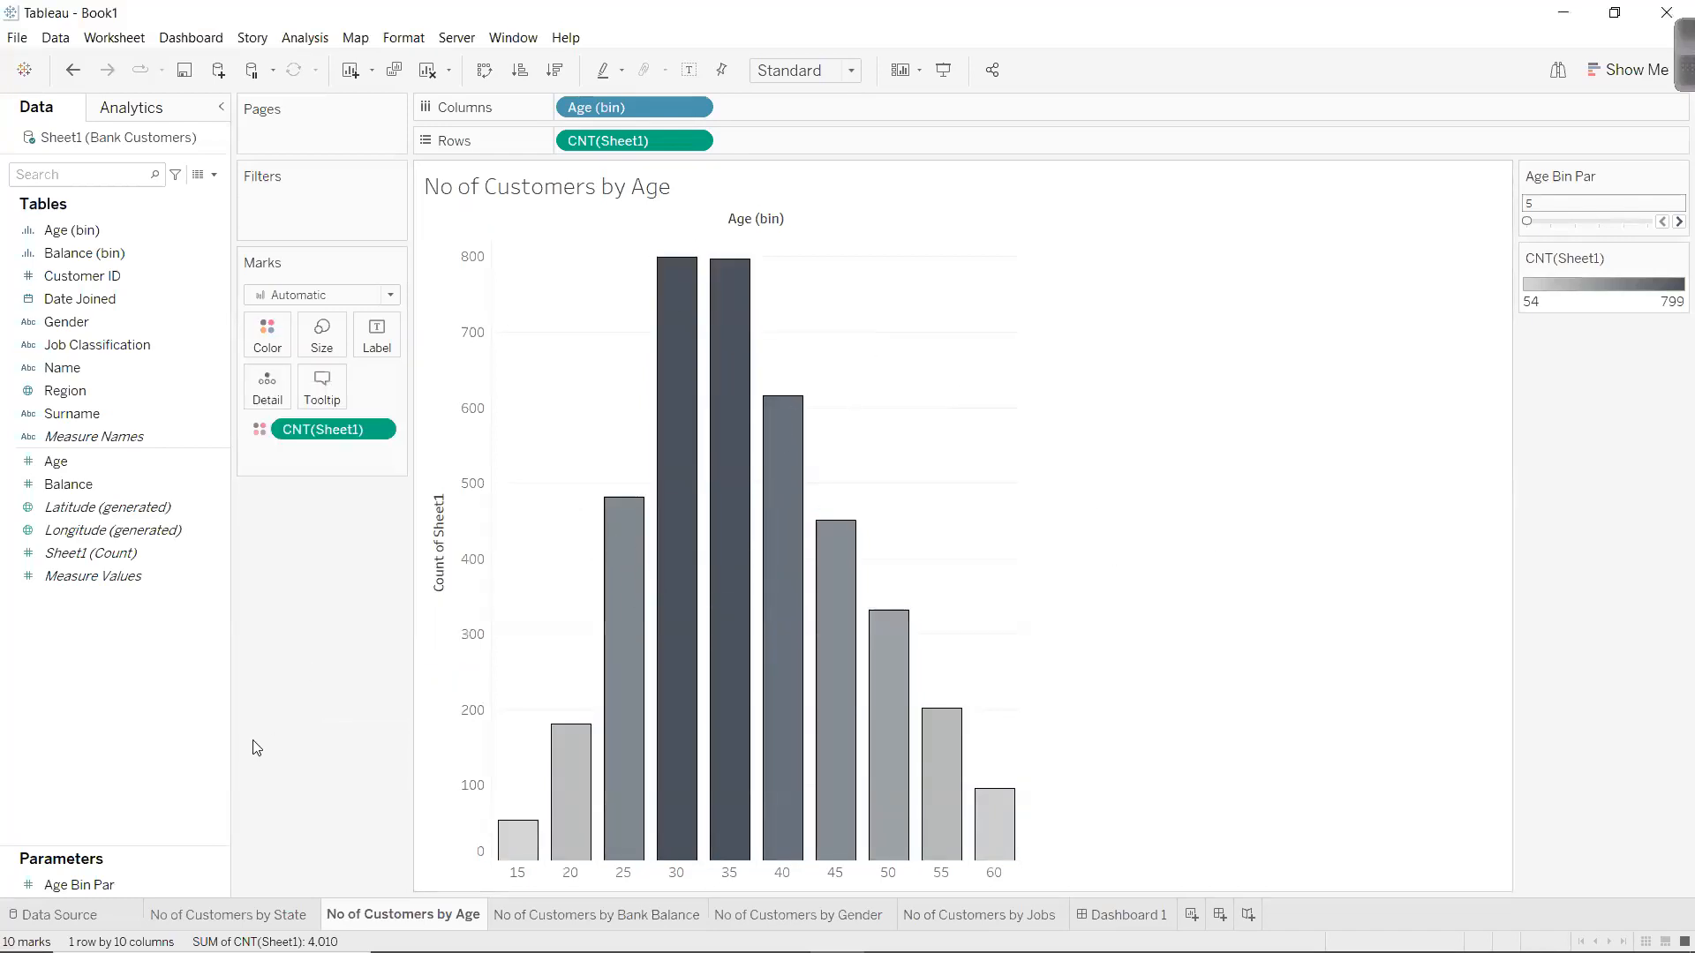
# Color the No of Customers by Bank Balance bars by Sheet1 (Count) using the Gray palette.
pyautogui.click(524, 914)
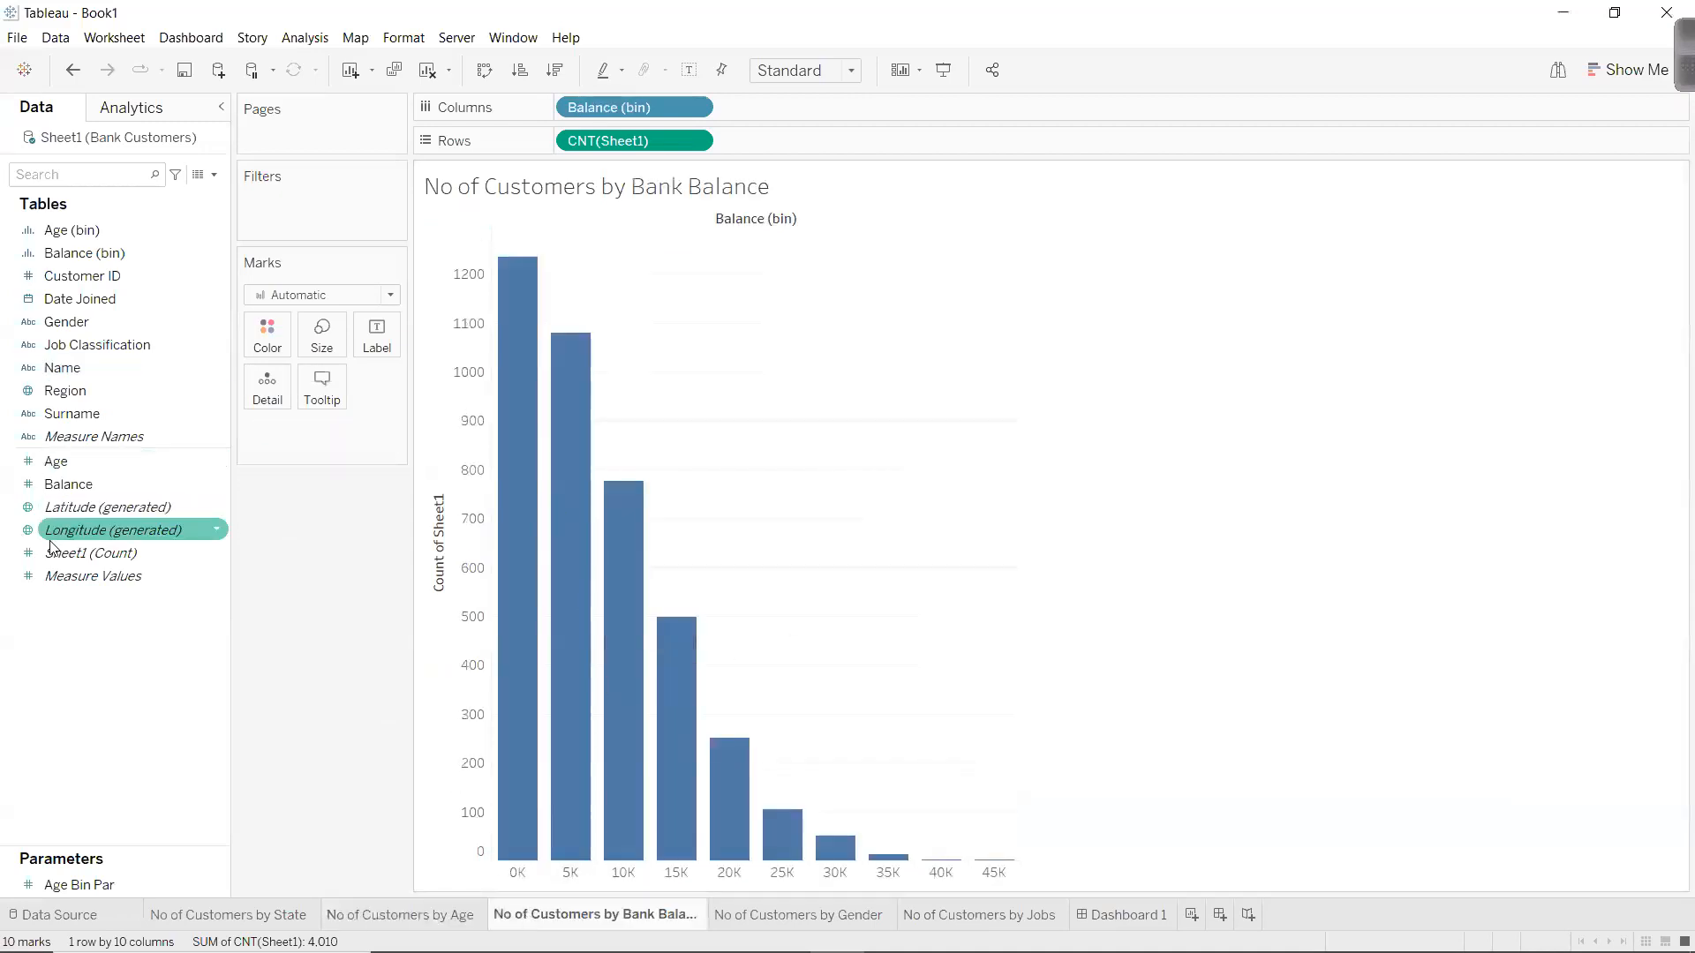
pyautogui.moveTo(97, 552); pyautogui.dragTo(267, 335)
pyautogui.click(1677, 176)
pyautogui.click(1596, 196)
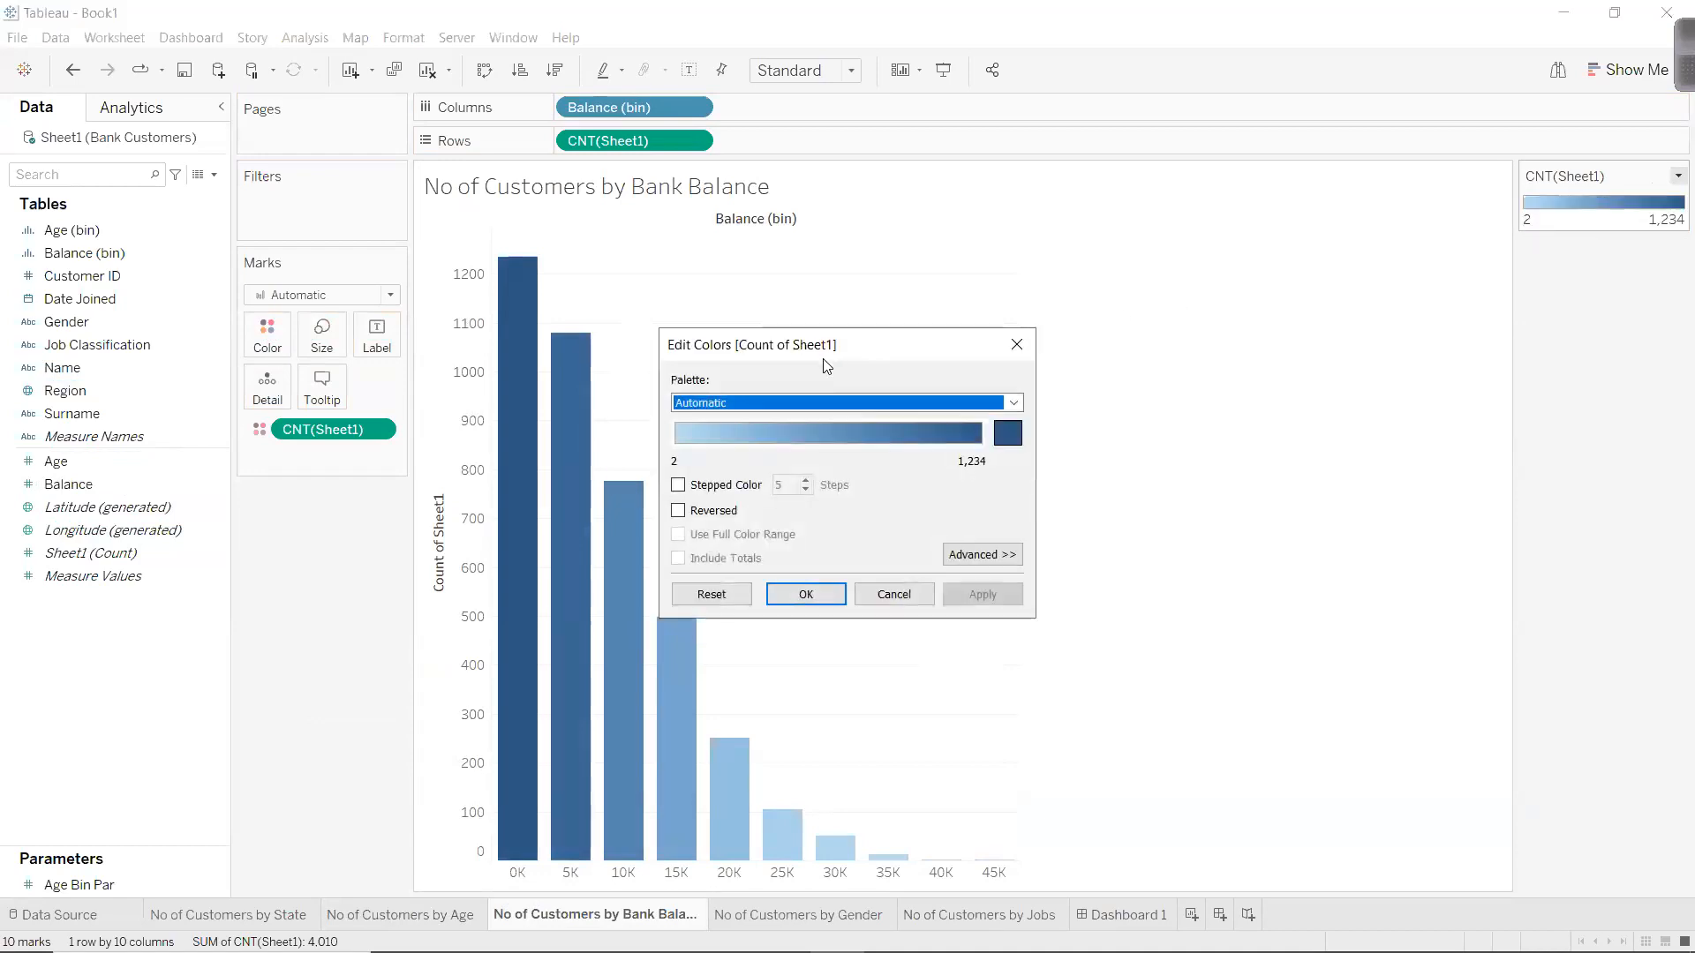
pyautogui.click(830, 403)
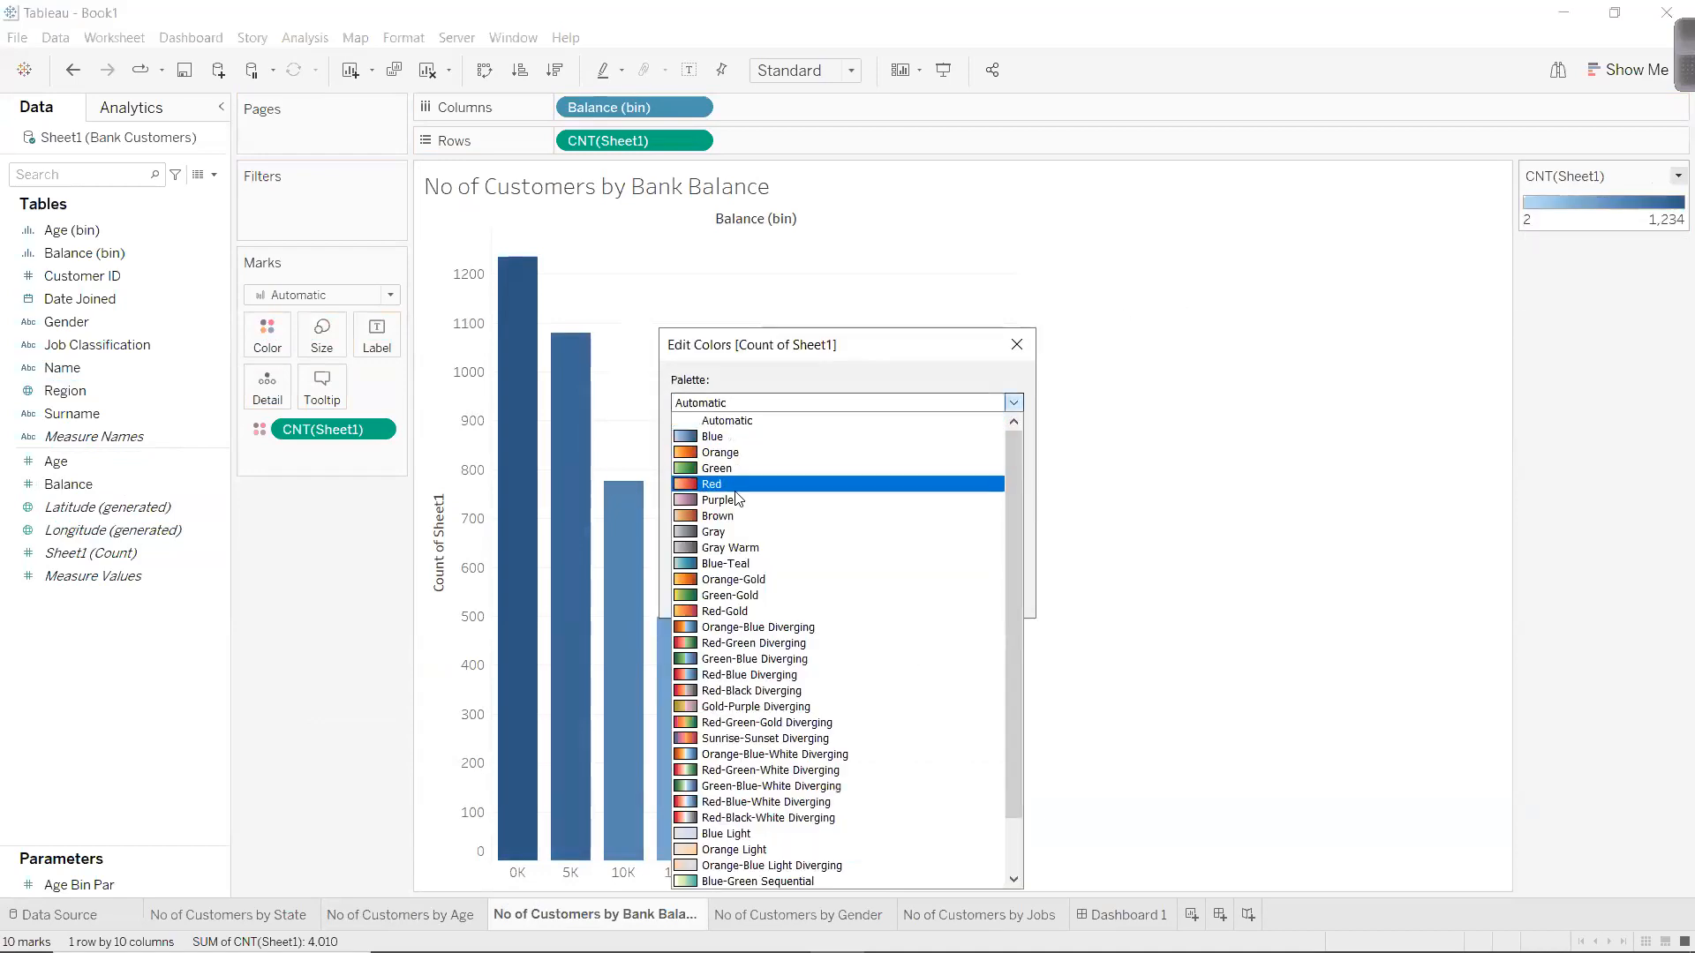
pyautogui.click(724, 546)
pyautogui.click(806, 593)
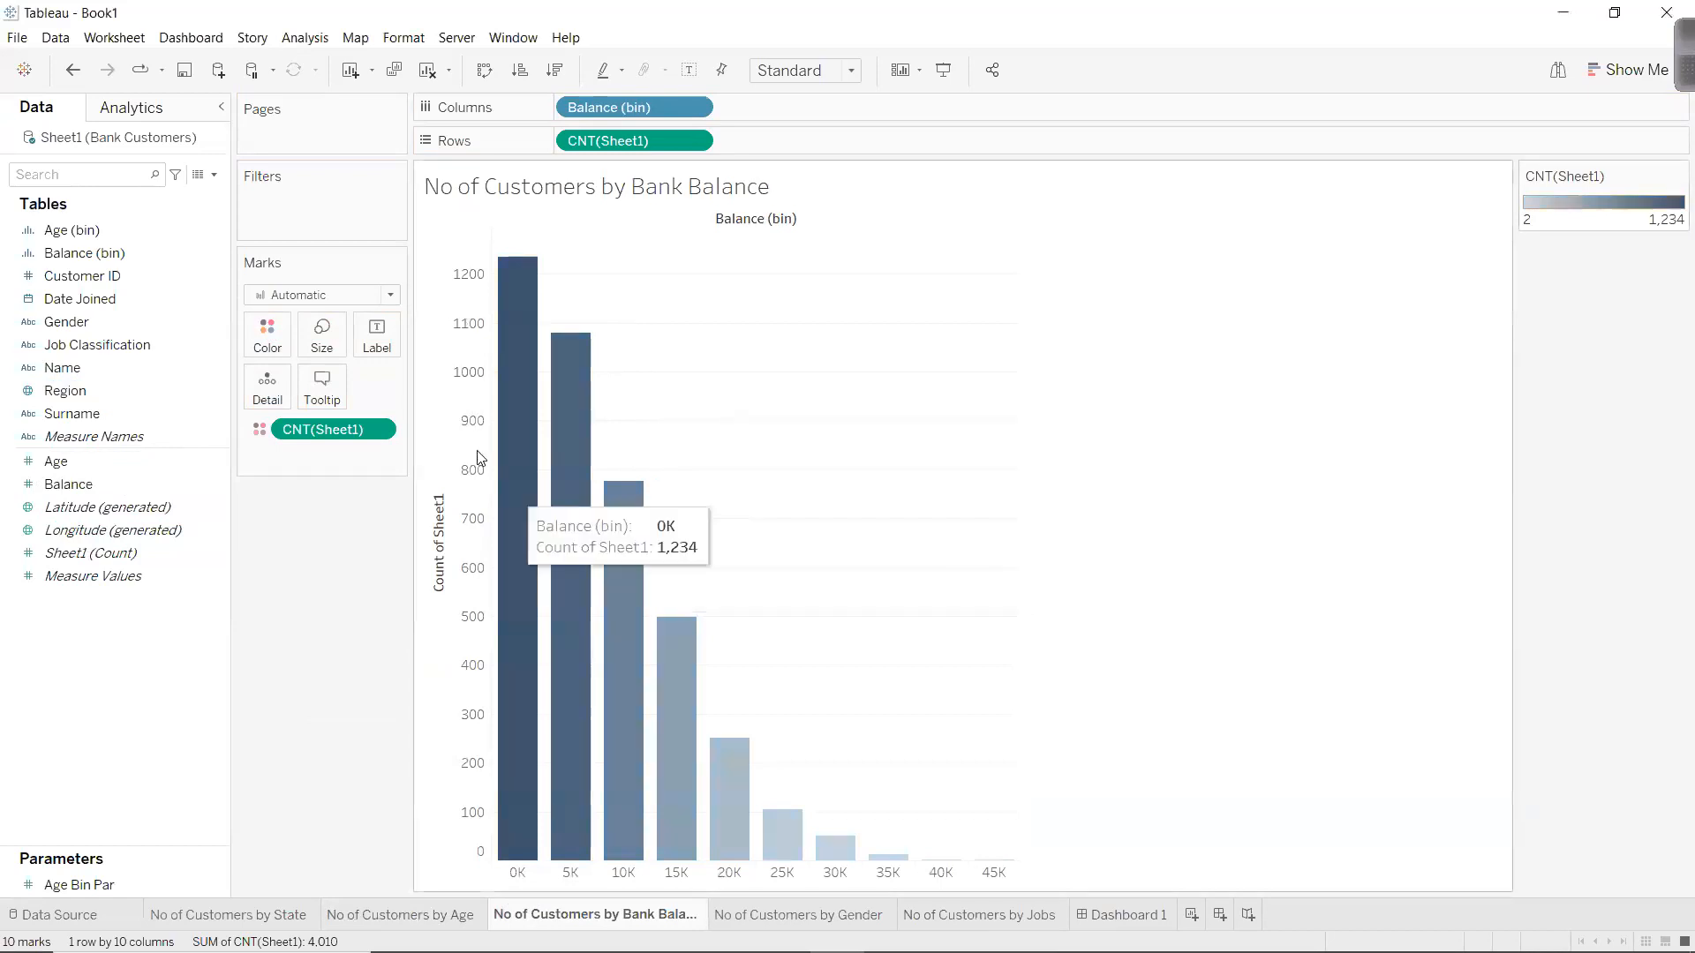
# Give the No of Customers by Bank Balance bars a black border.
pyautogui.click(267, 336)
pyautogui.click(336, 492)
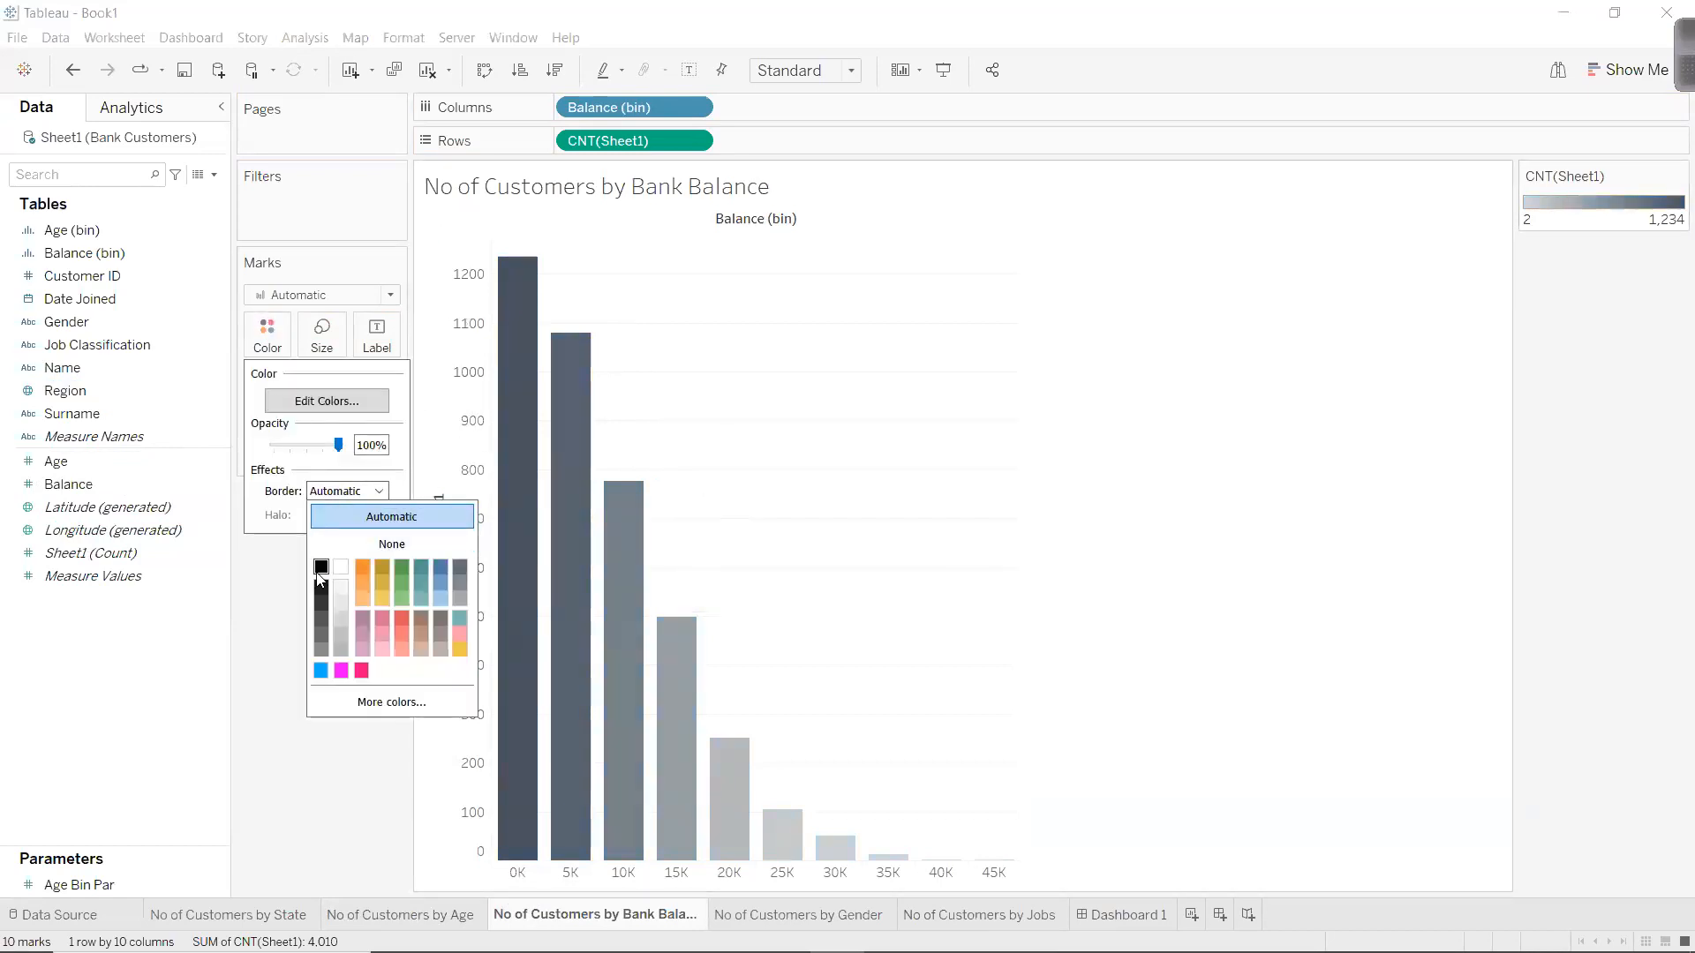
pyautogui.click(321, 569)
pyautogui.click(916, 523)
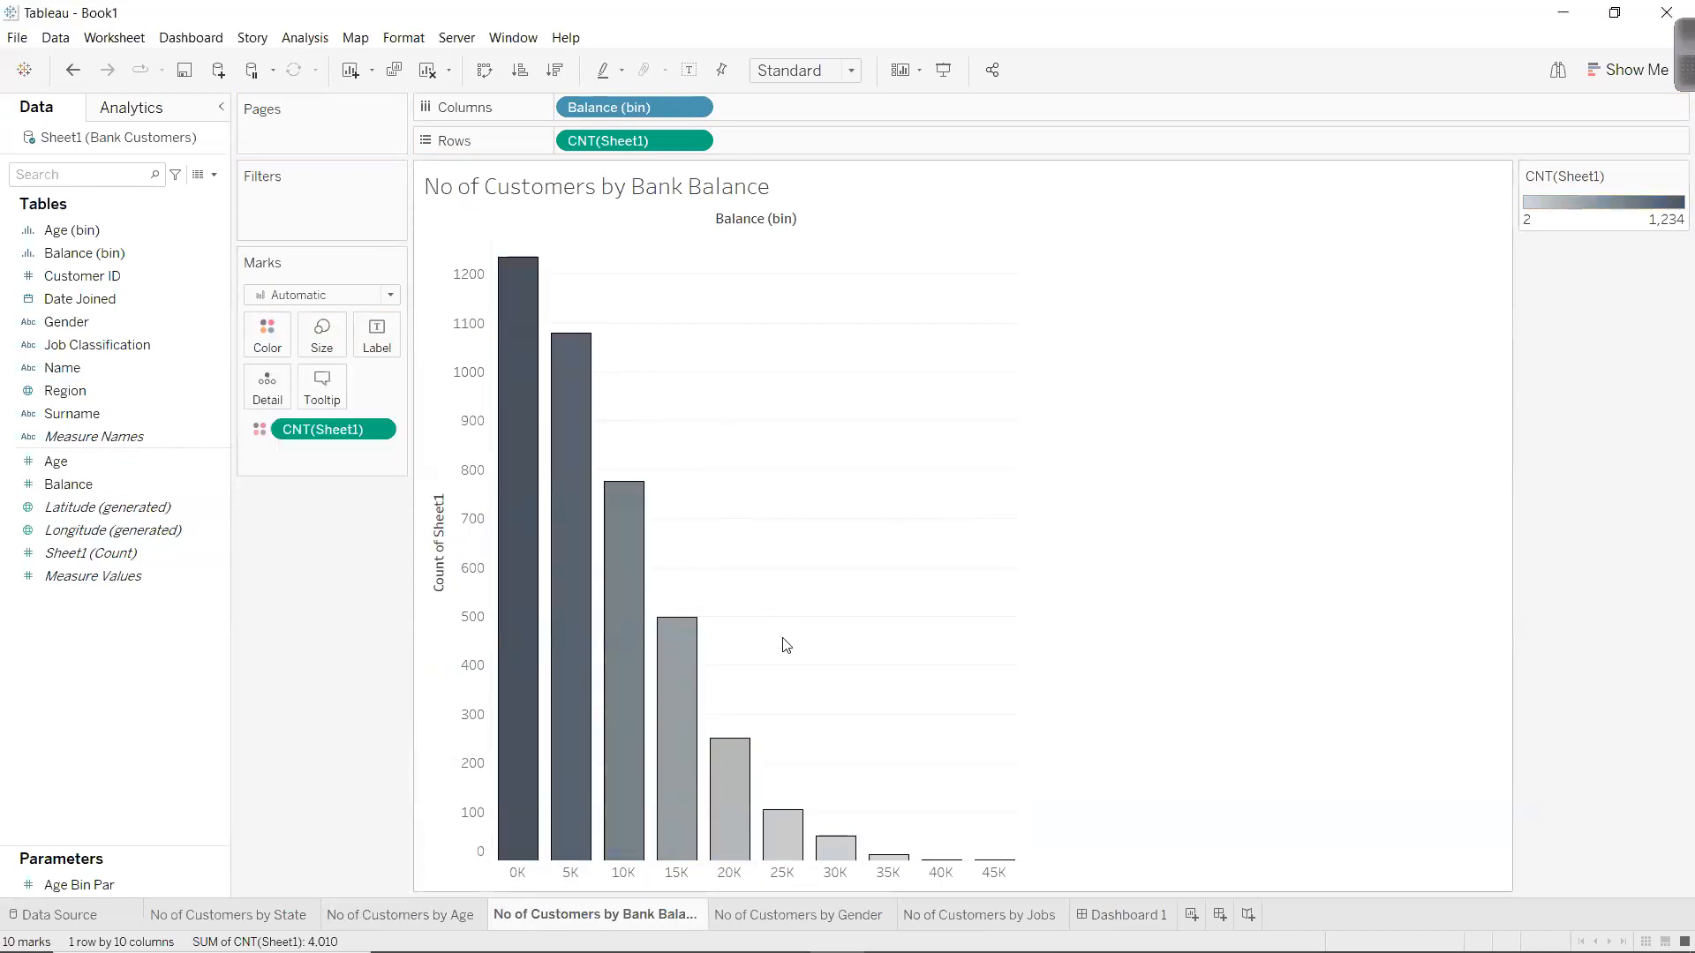
# Color the No of Customers by Gender pie by Sheet1 (Count) instead of Gender, using the Gray palette.
pyautogui.click(778, 915)
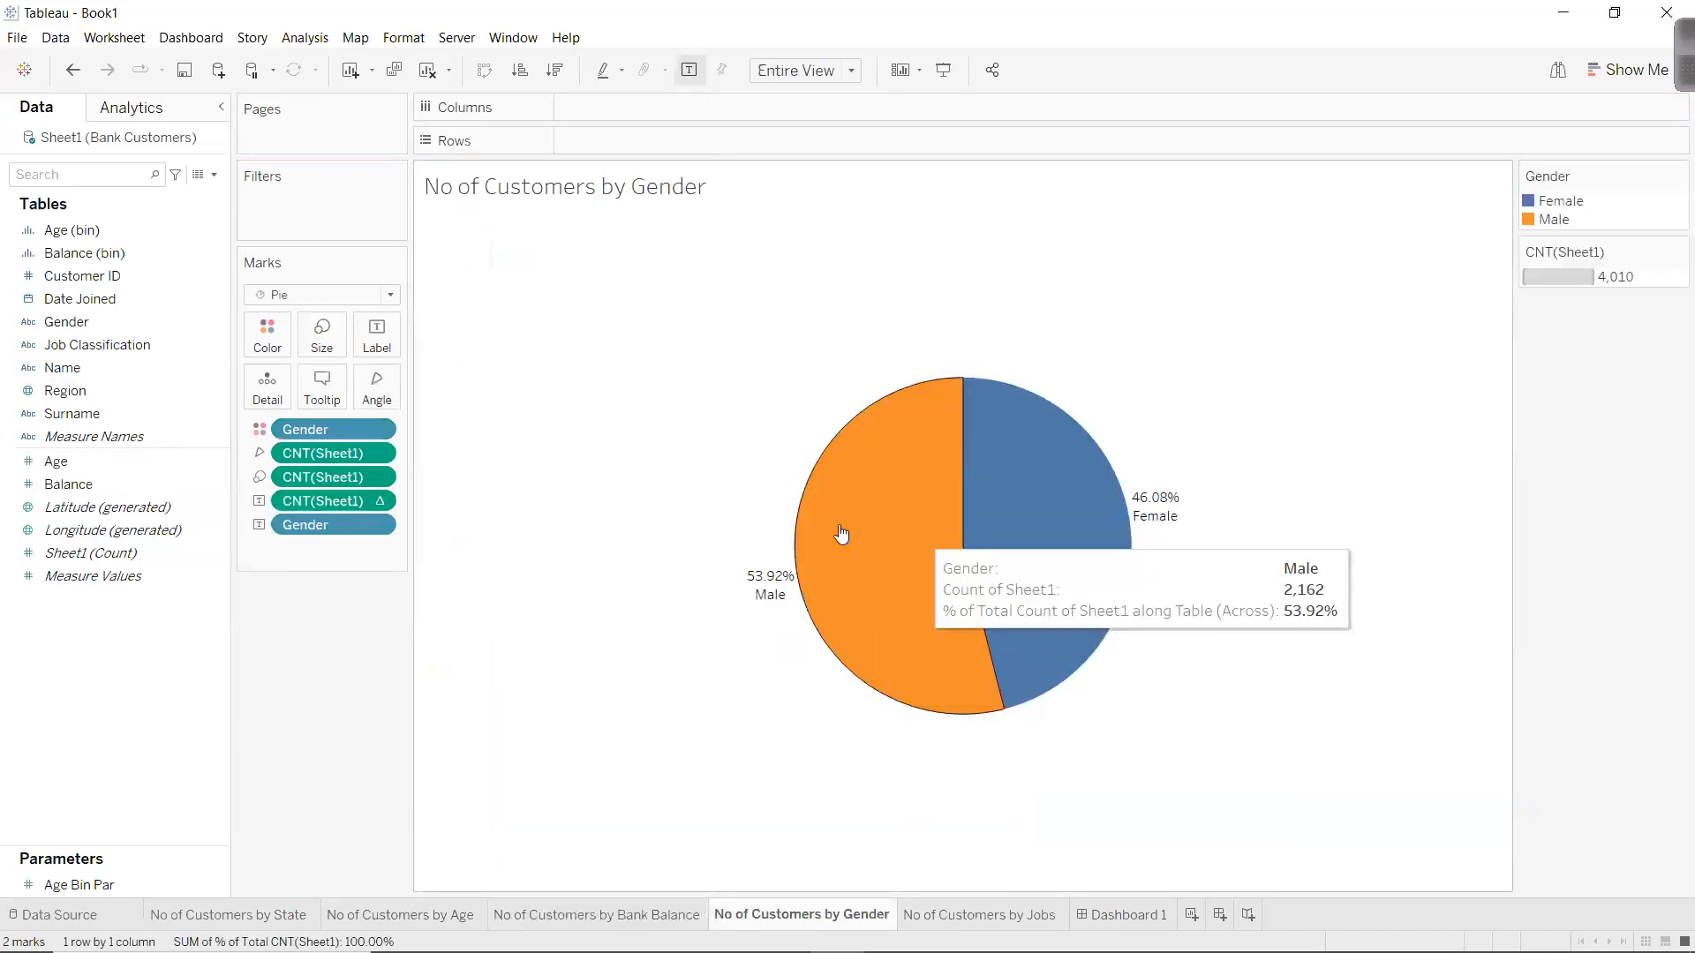
pyautogui.moveTo(823, 553)
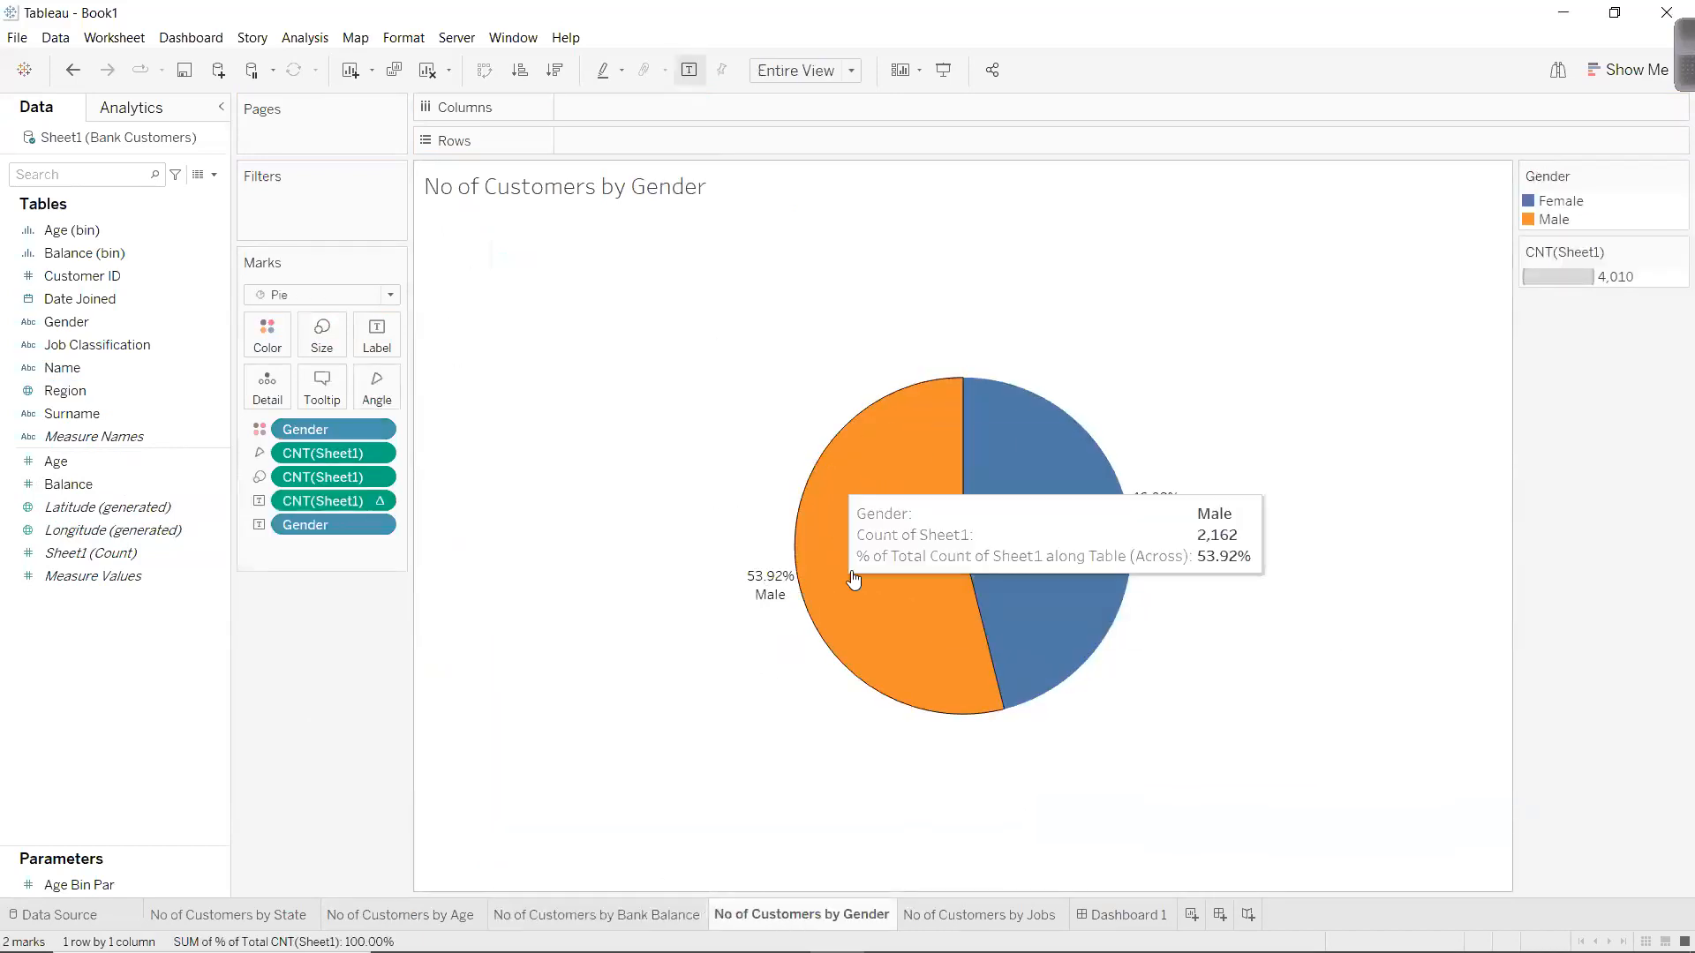
pyautogui.moveTo(1065, 484)
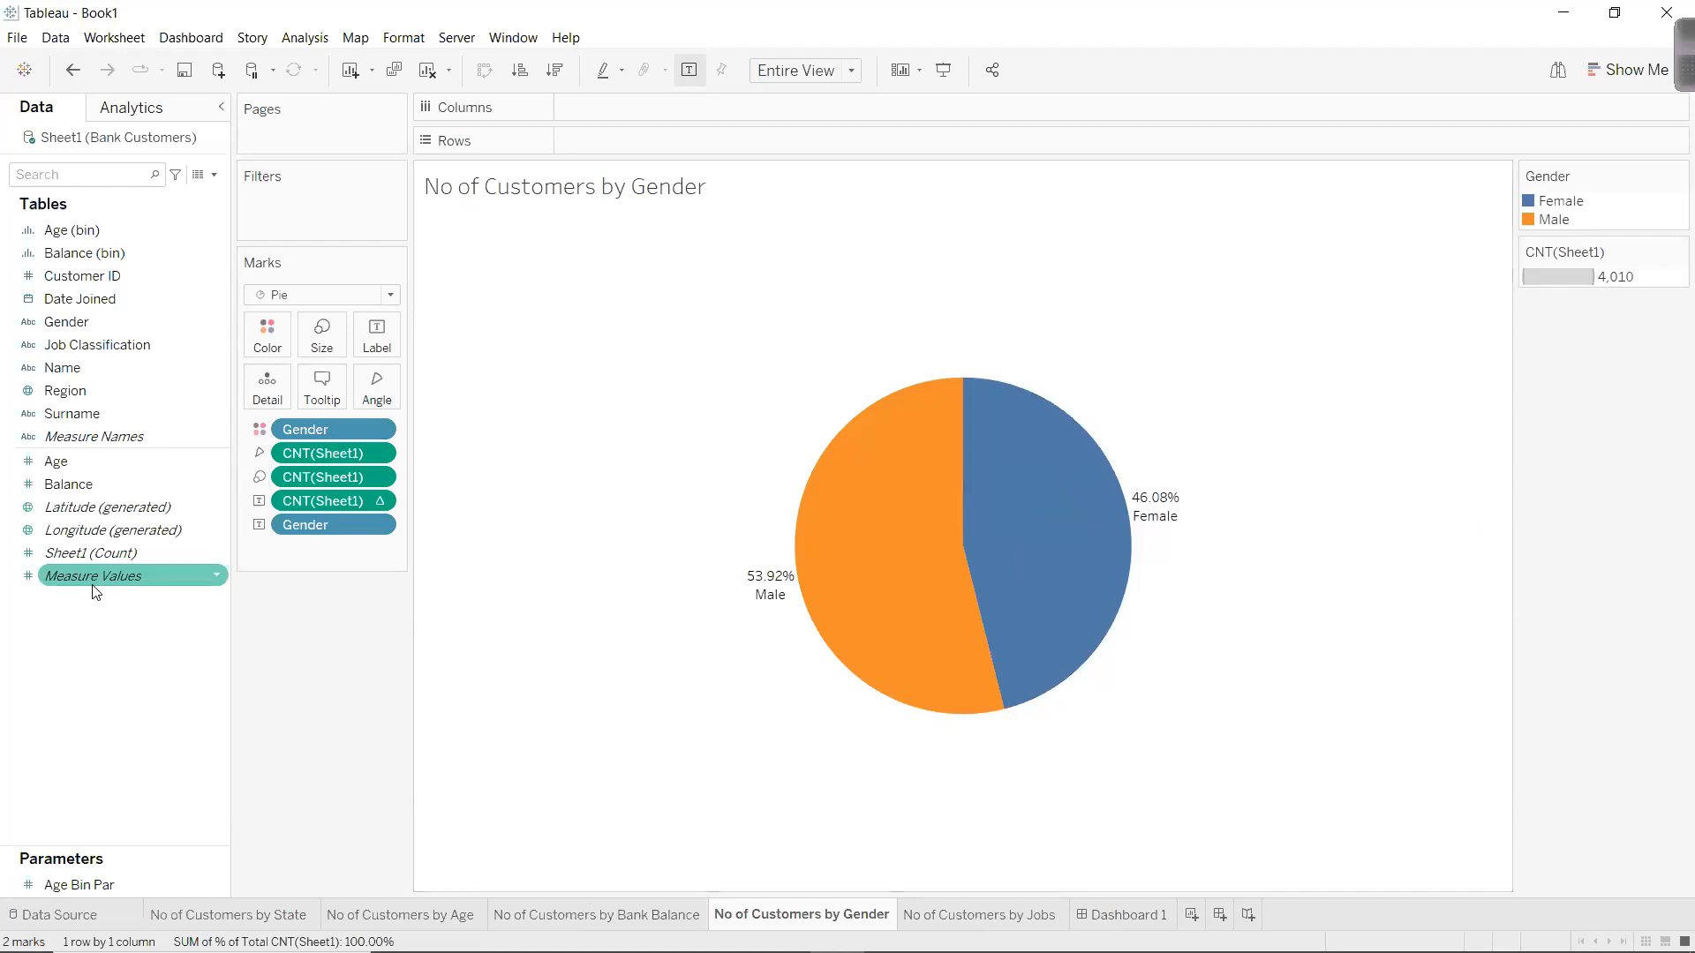
pyautogui.moveTo(93, 554); pyautogui.dragTo(257, 348)
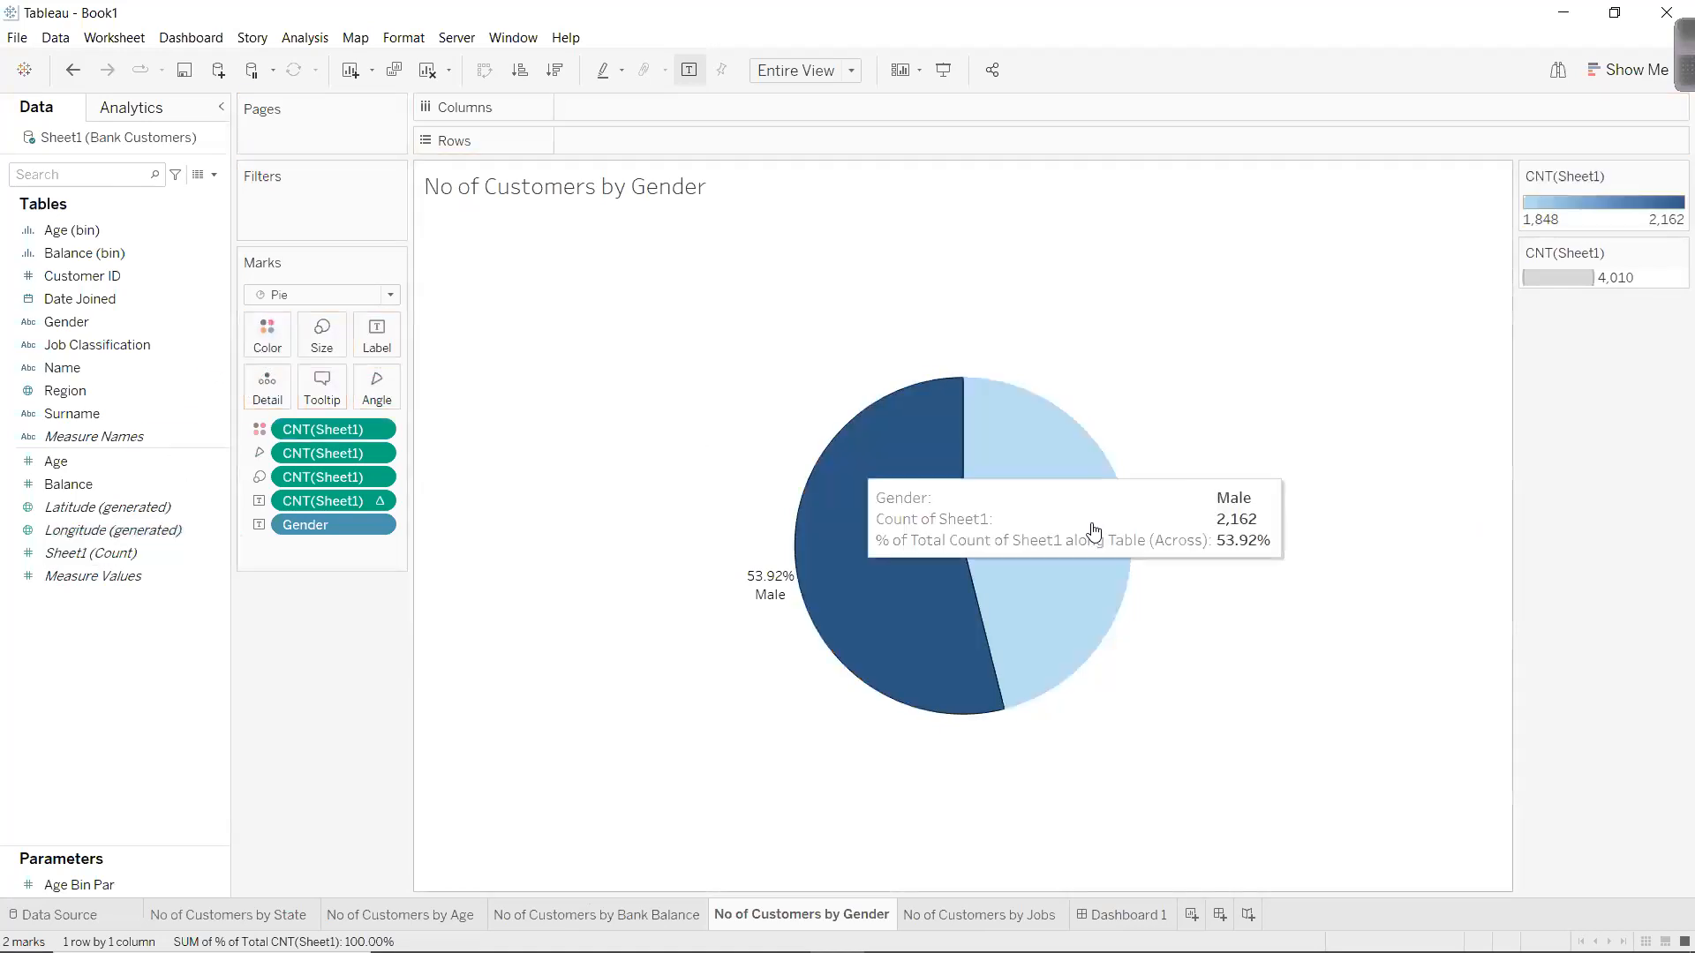
pyautogui.click(1678, 176)
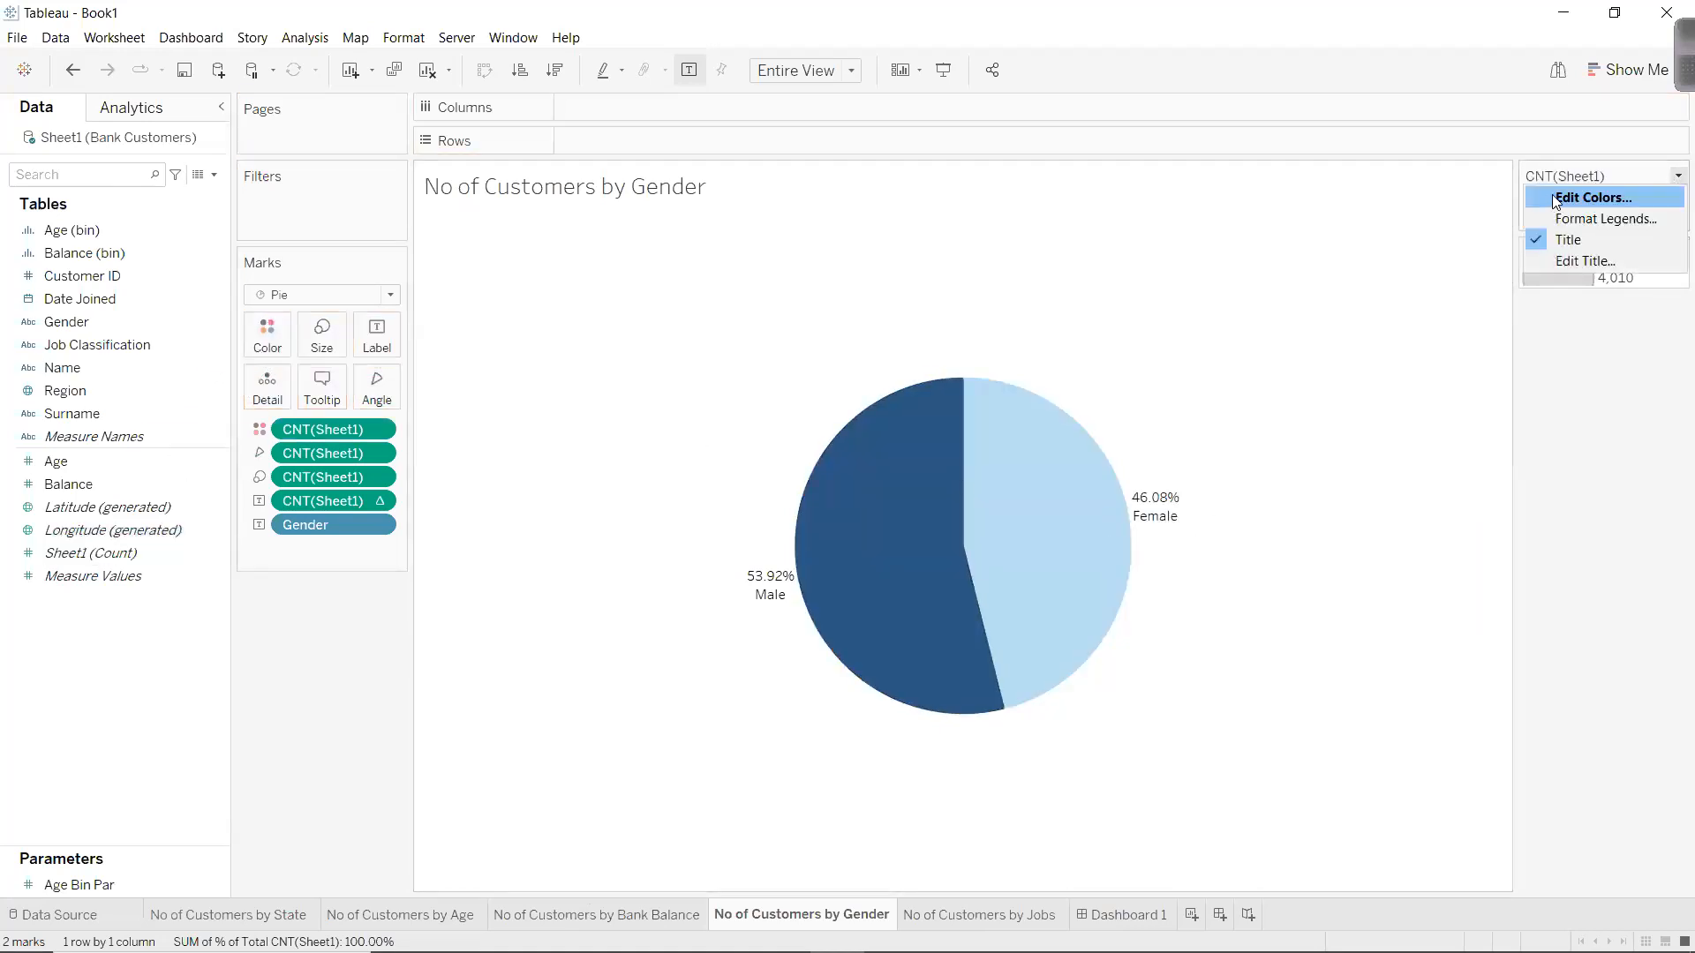
pyautogui.click(1555, 201)
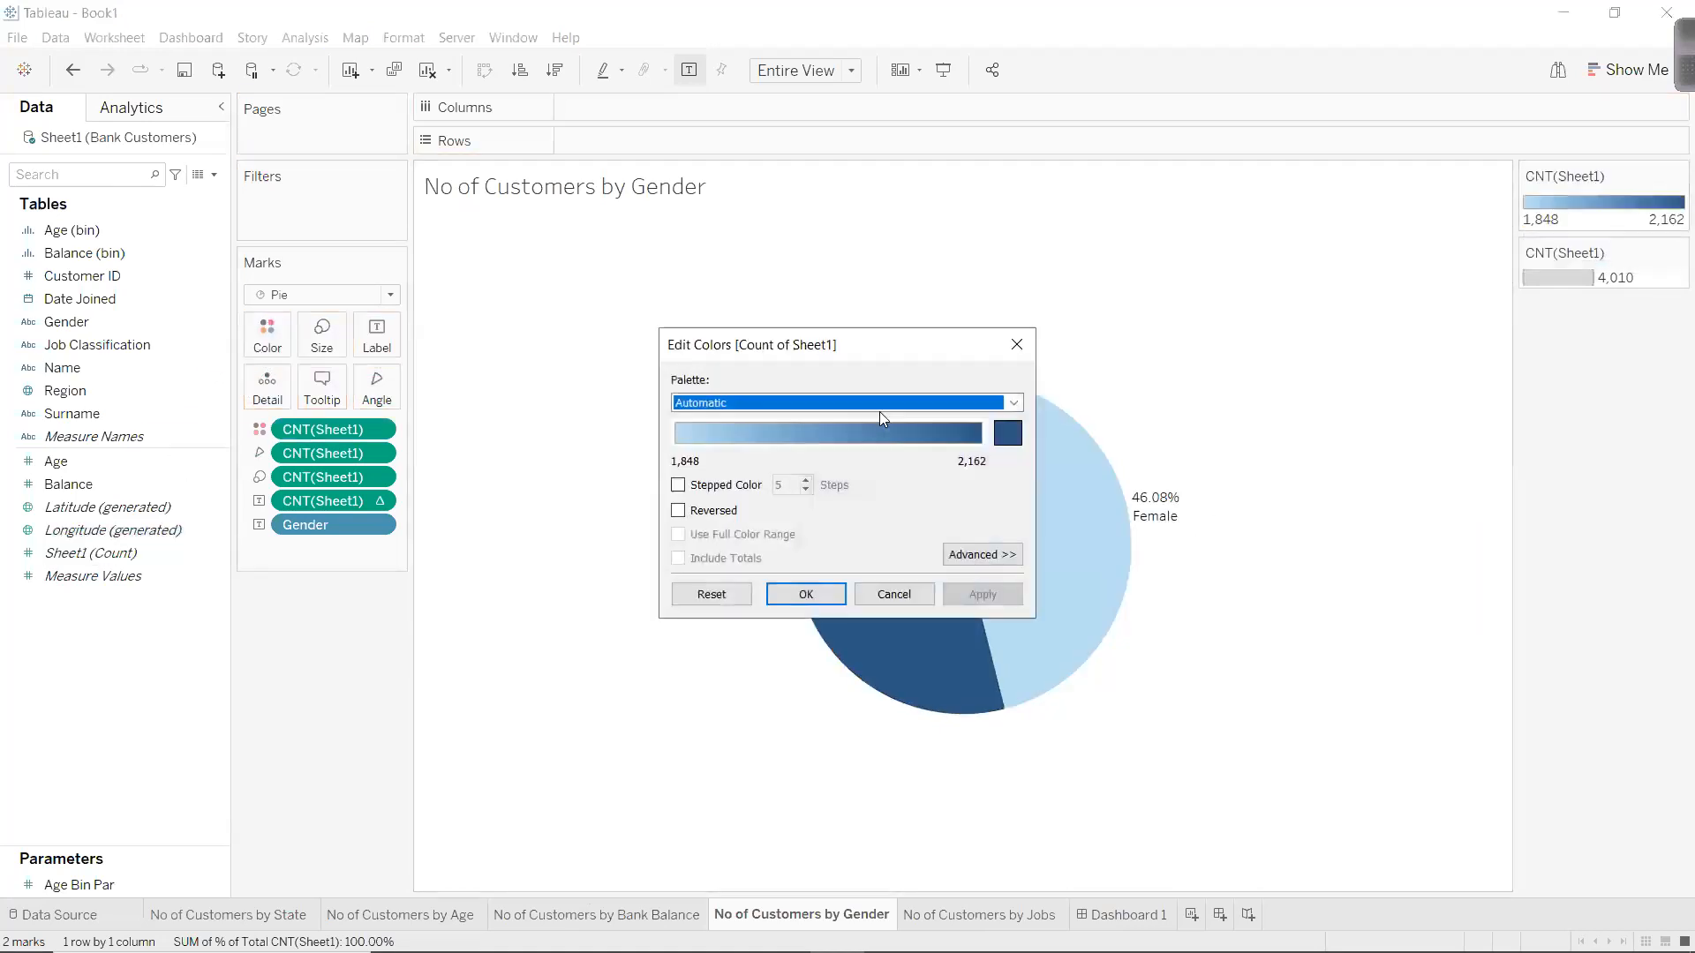
pyautogui.click(791, 410)
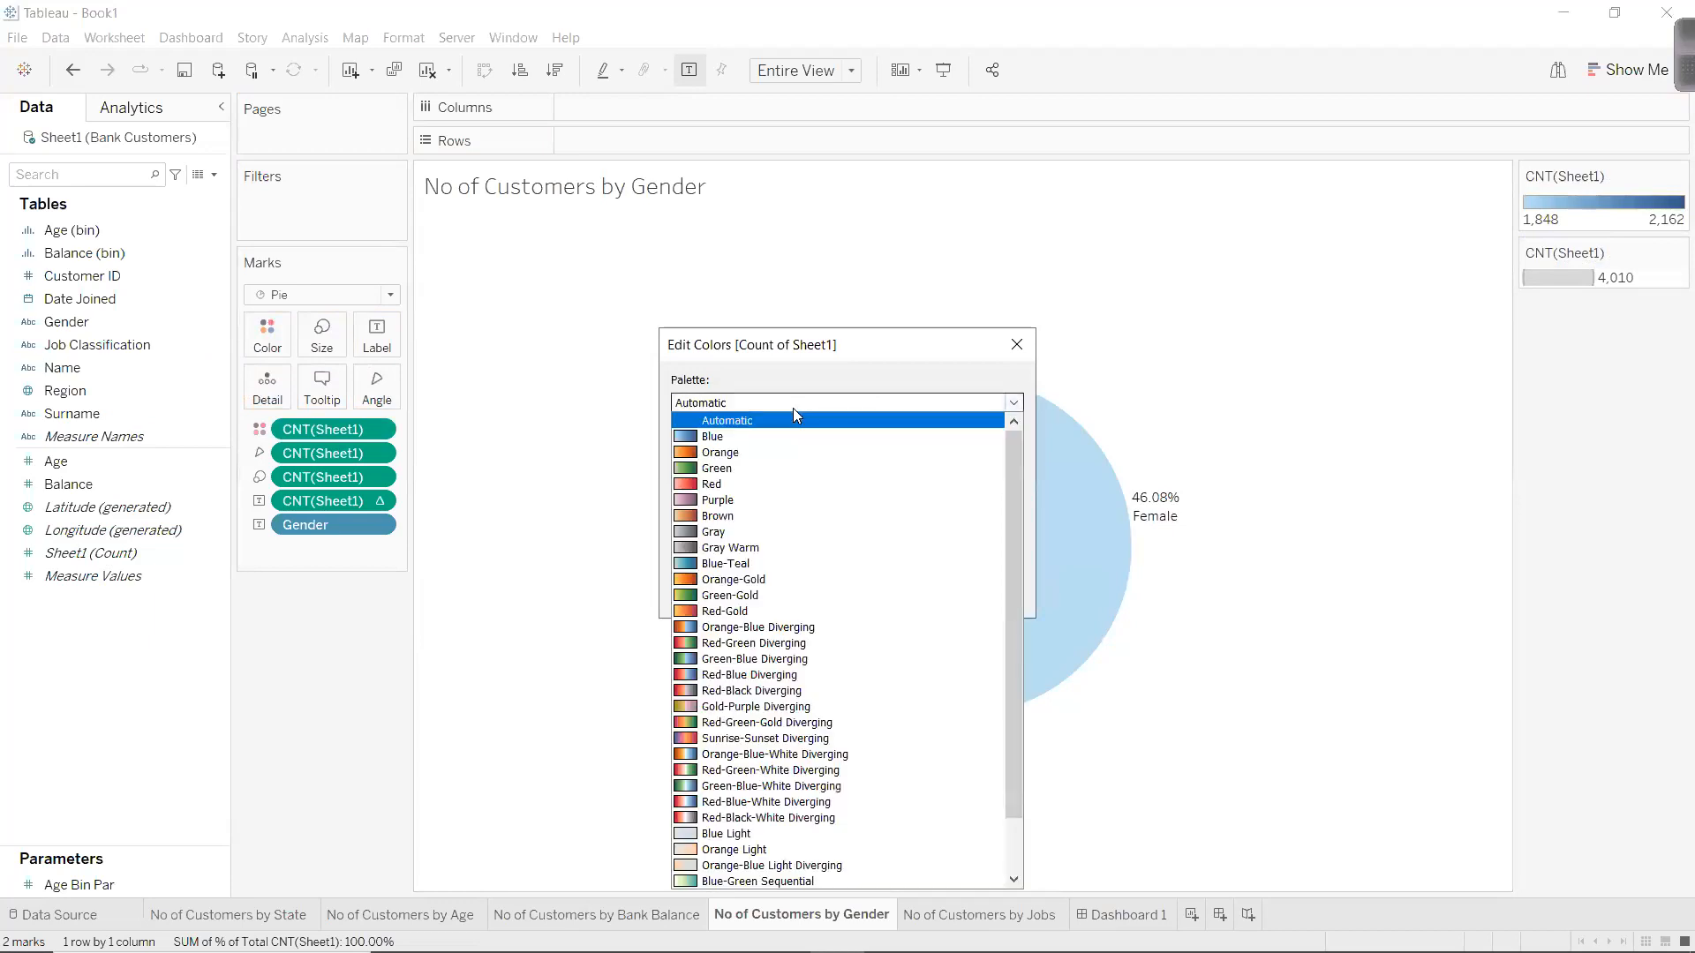
pyautogui.click(720, 532)
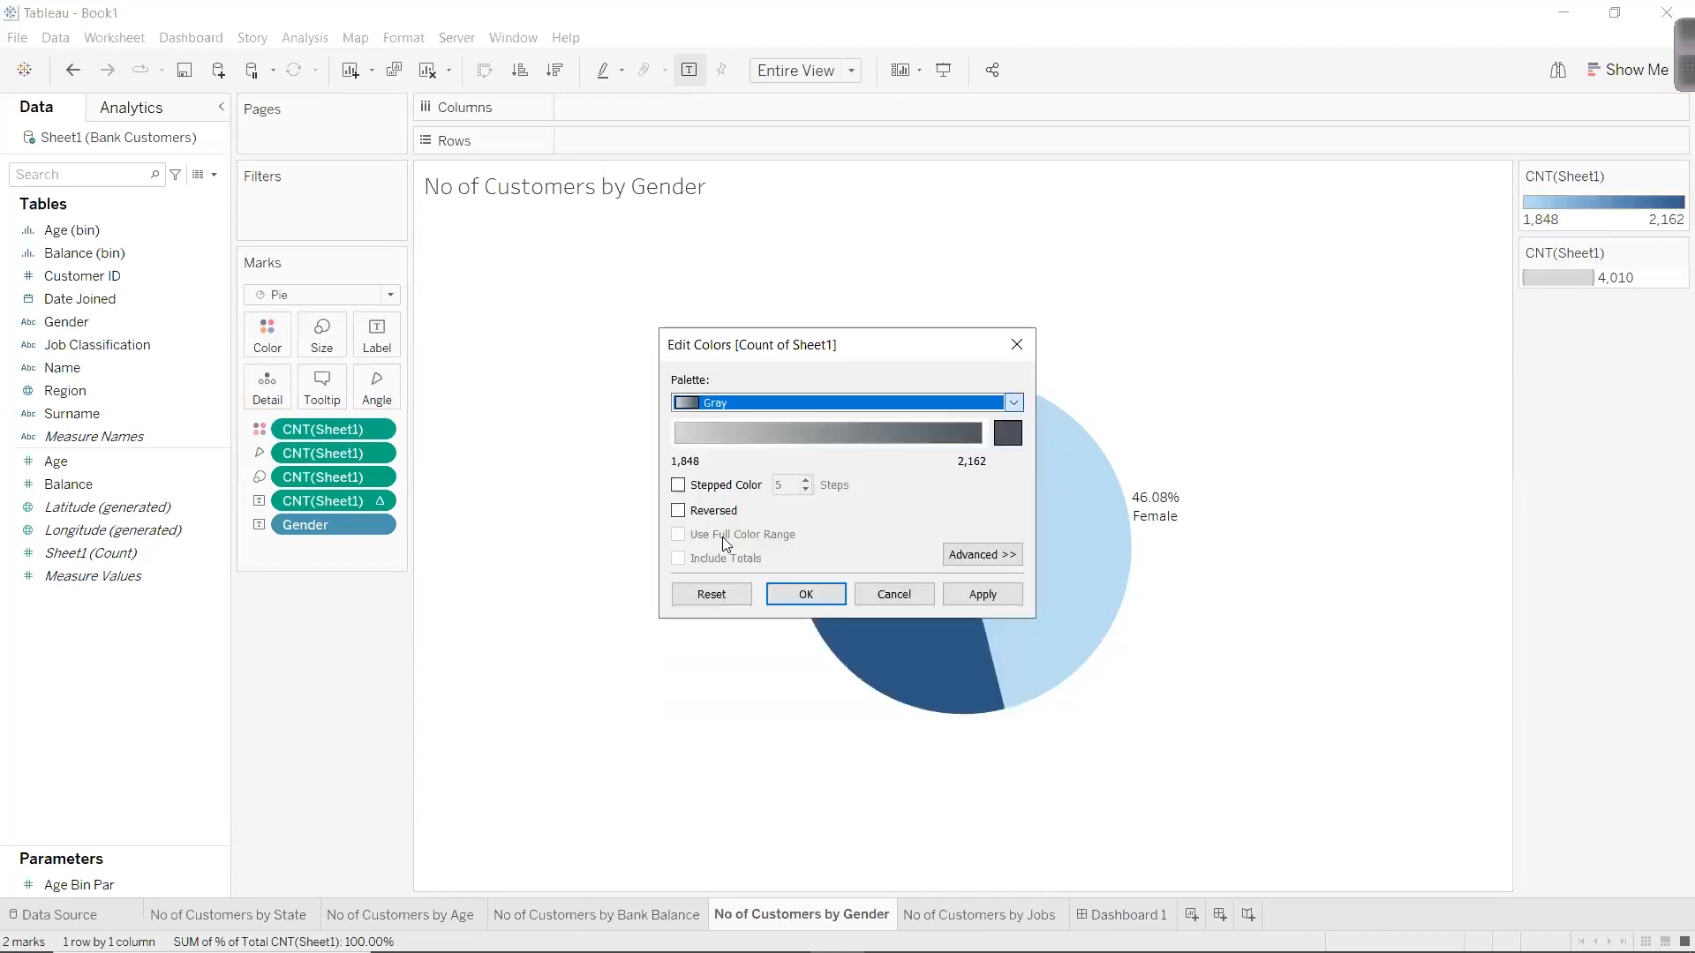
pyautogui.click(835, 596)
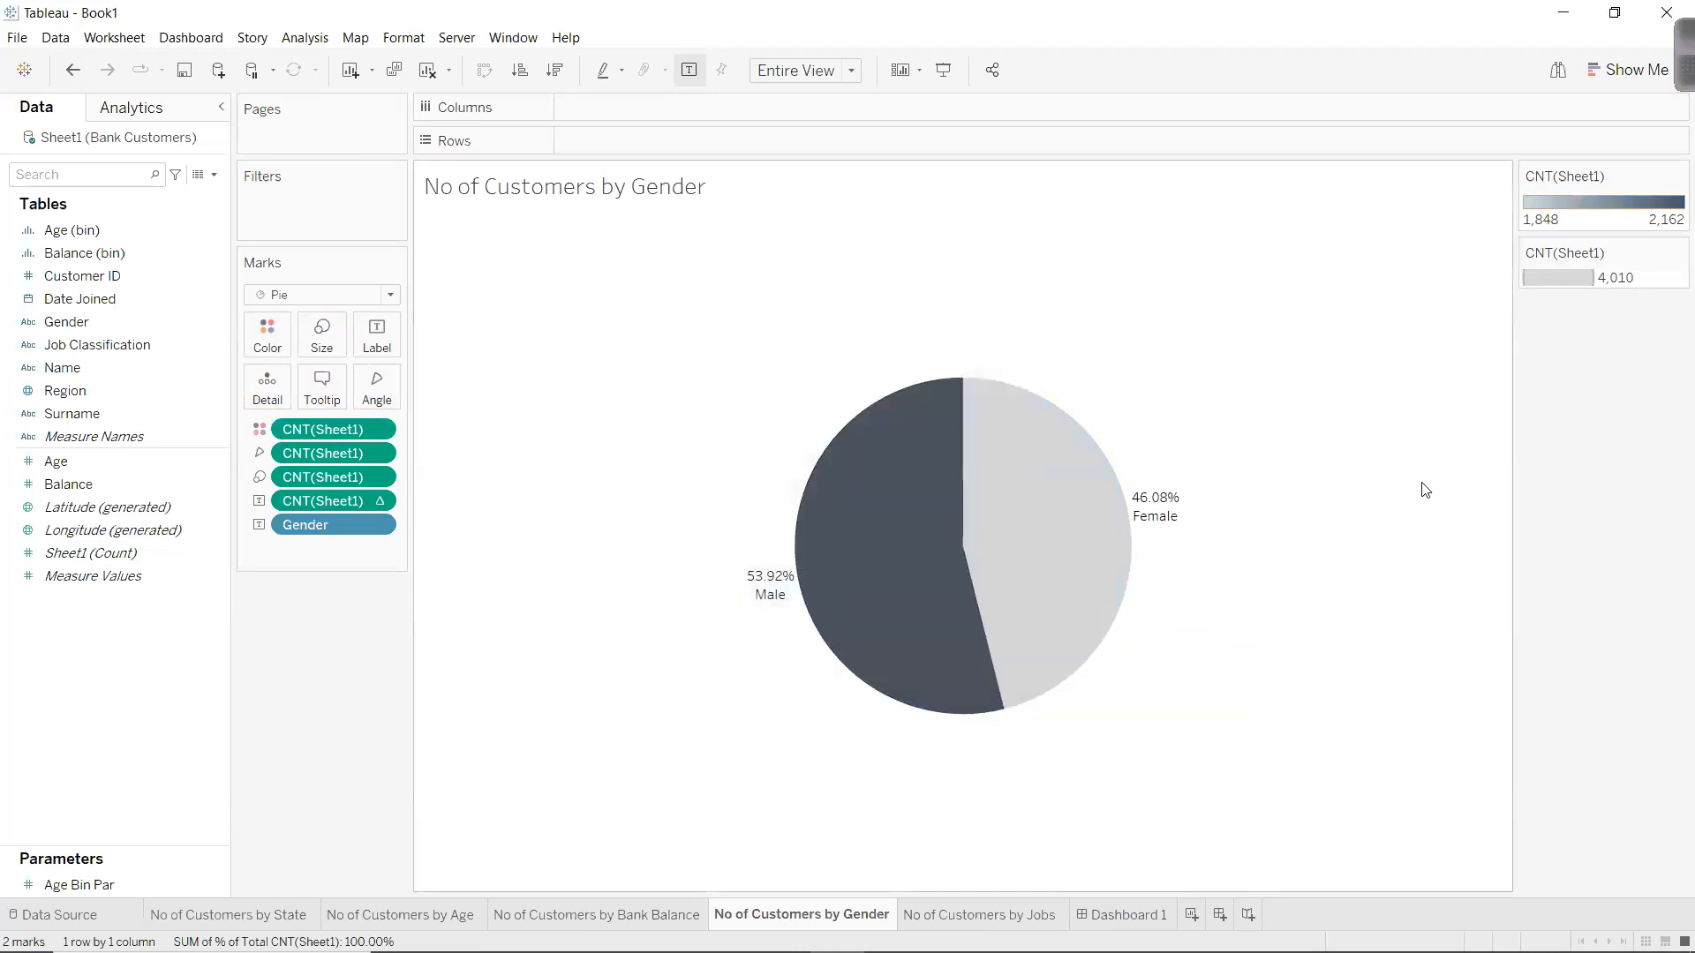
pyautogui.click(266, 337)
pyautogui.click(343, 407)
pyautogui.click(901, 596)
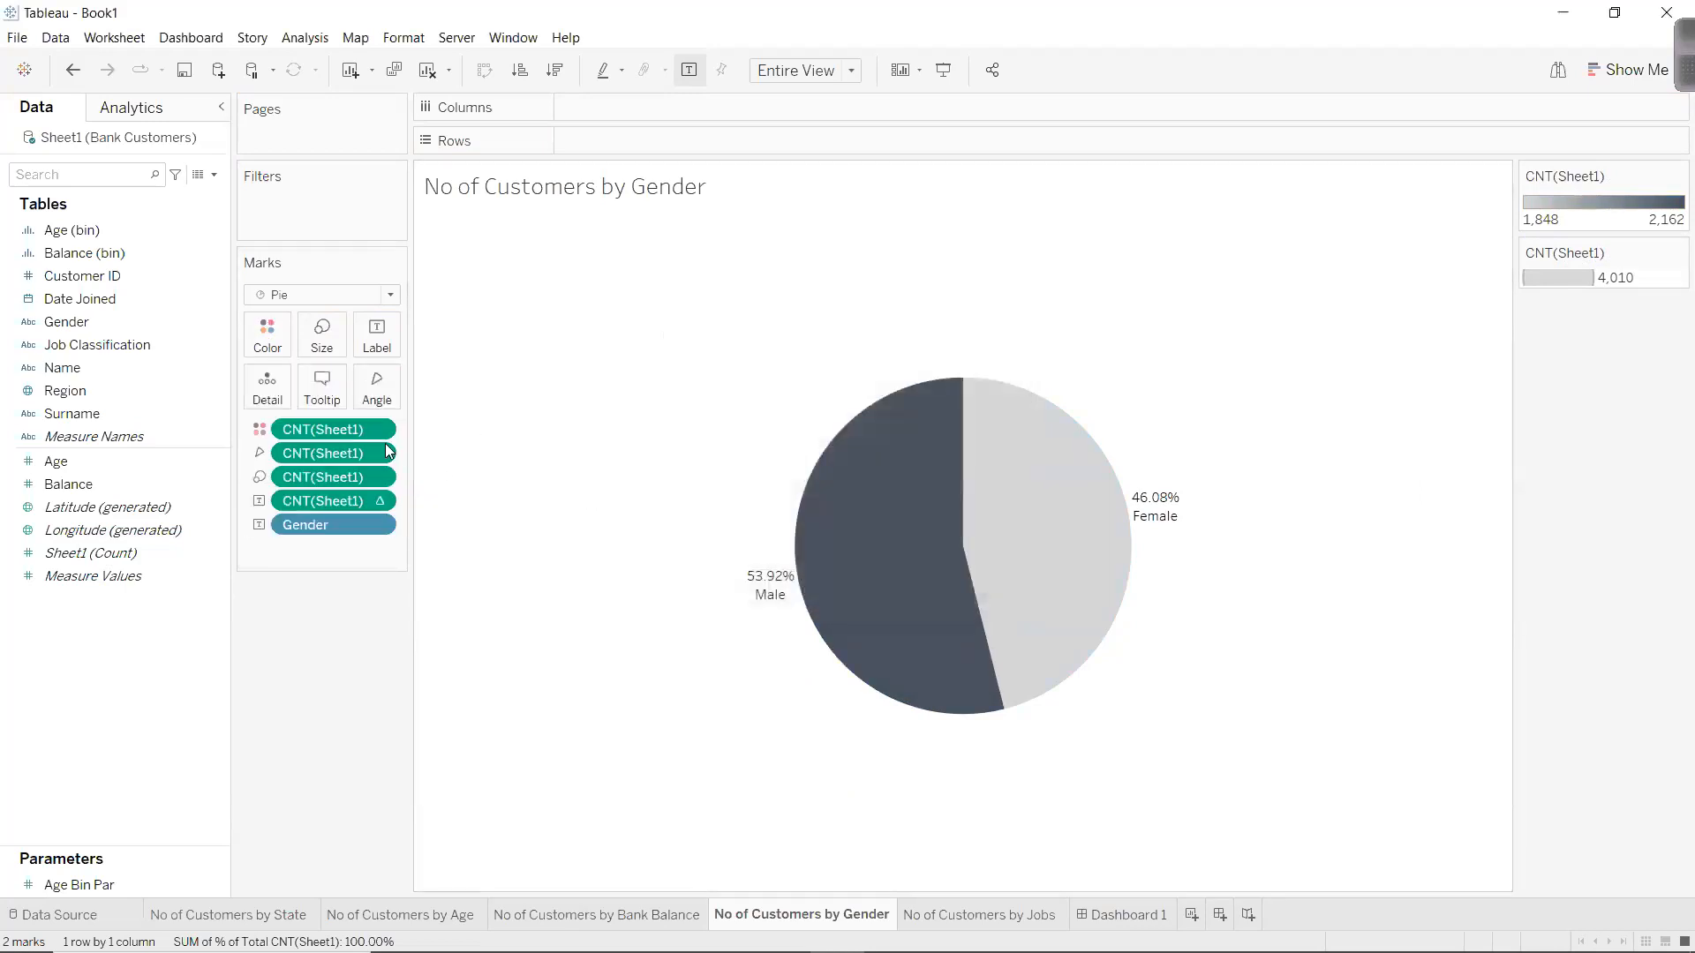
# Give the No of Customers by Gender pie slices a black border.
pyautogui.click(267, 335)
pyautogui.click(345, 491)
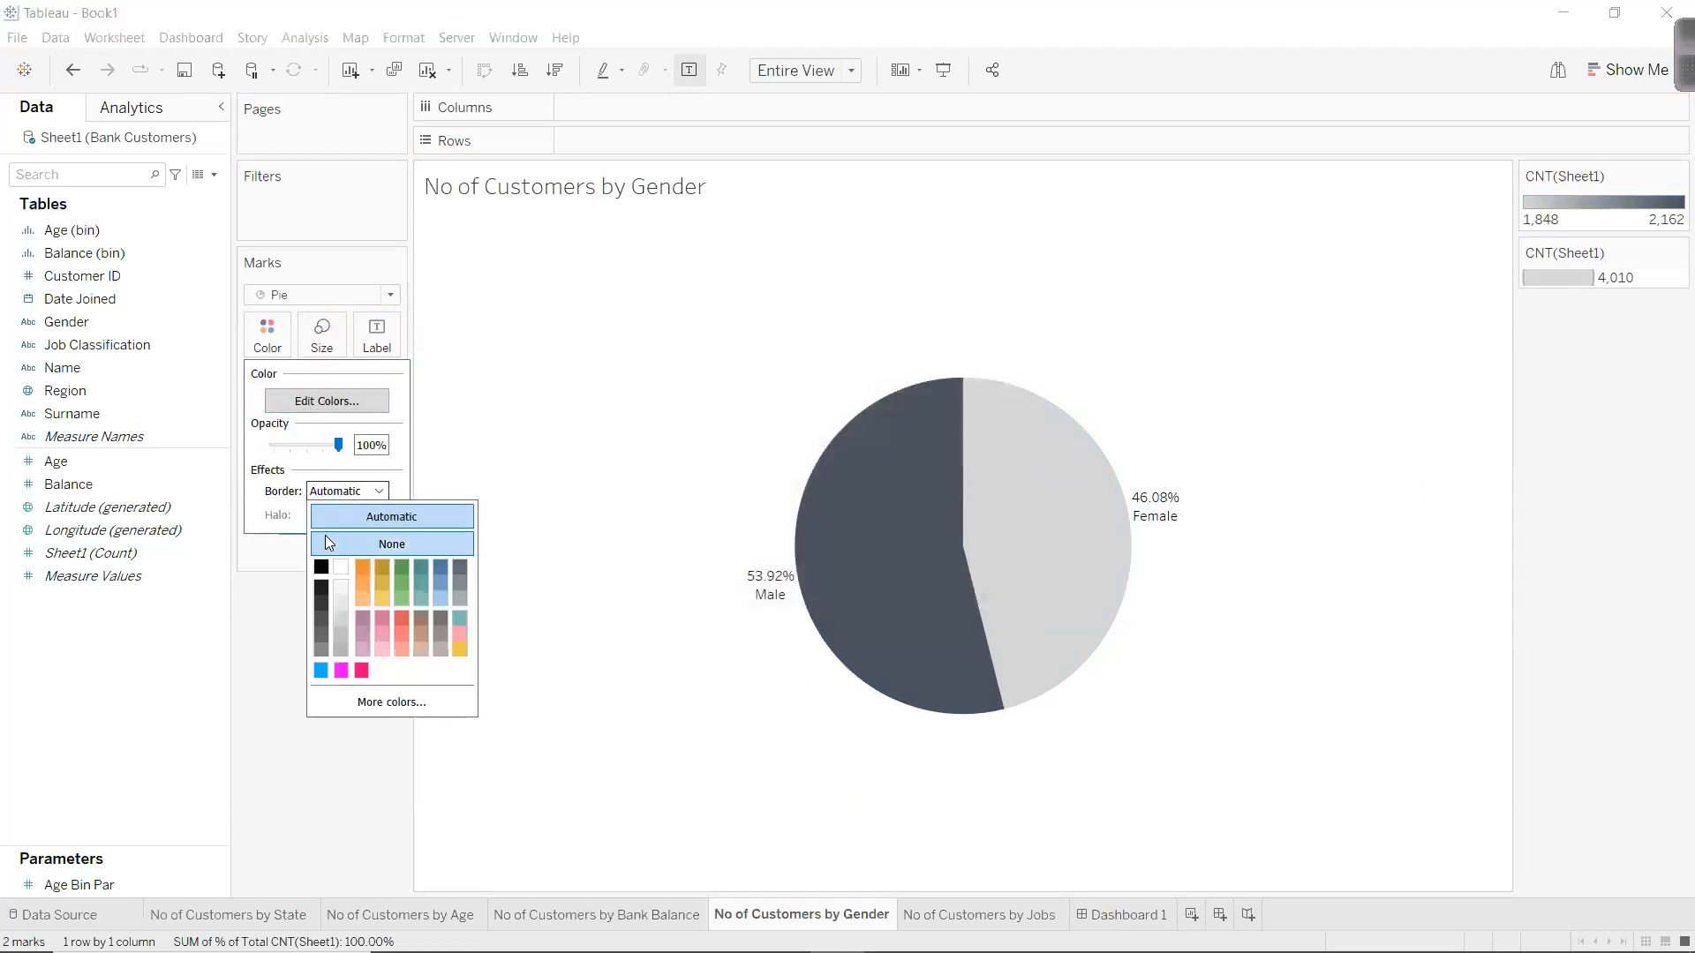
pyautogui.click(320, 566)
pyautogui.click(703, 363)
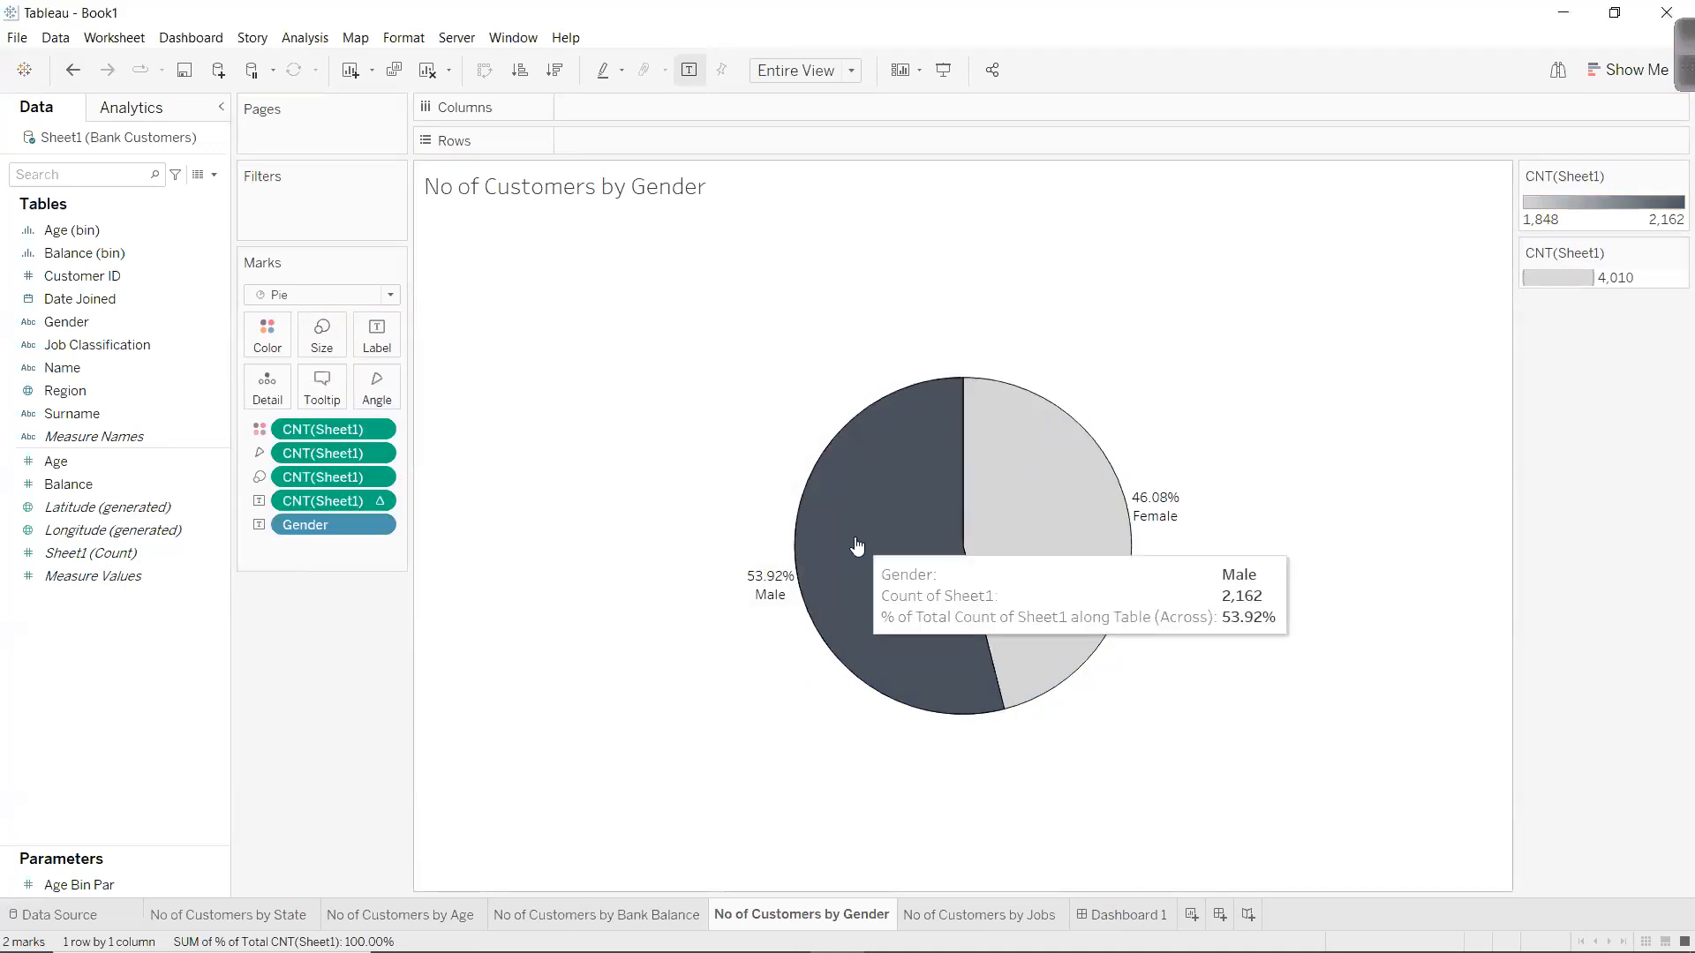
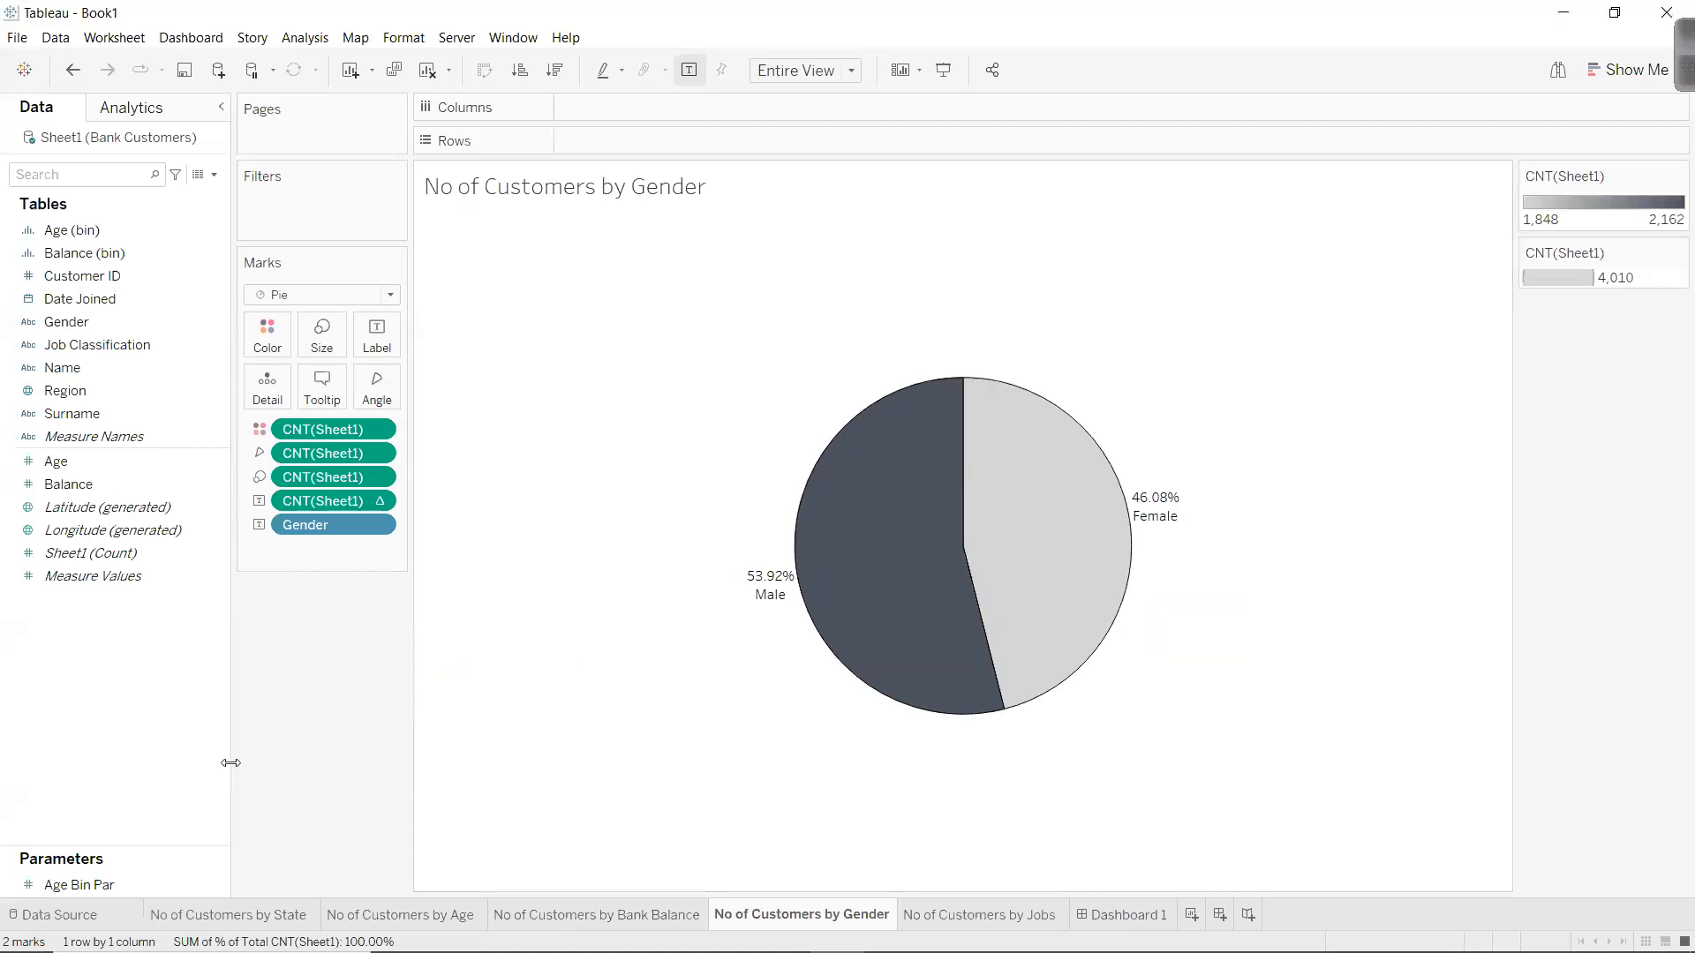
pyautogui.click(107, 886)
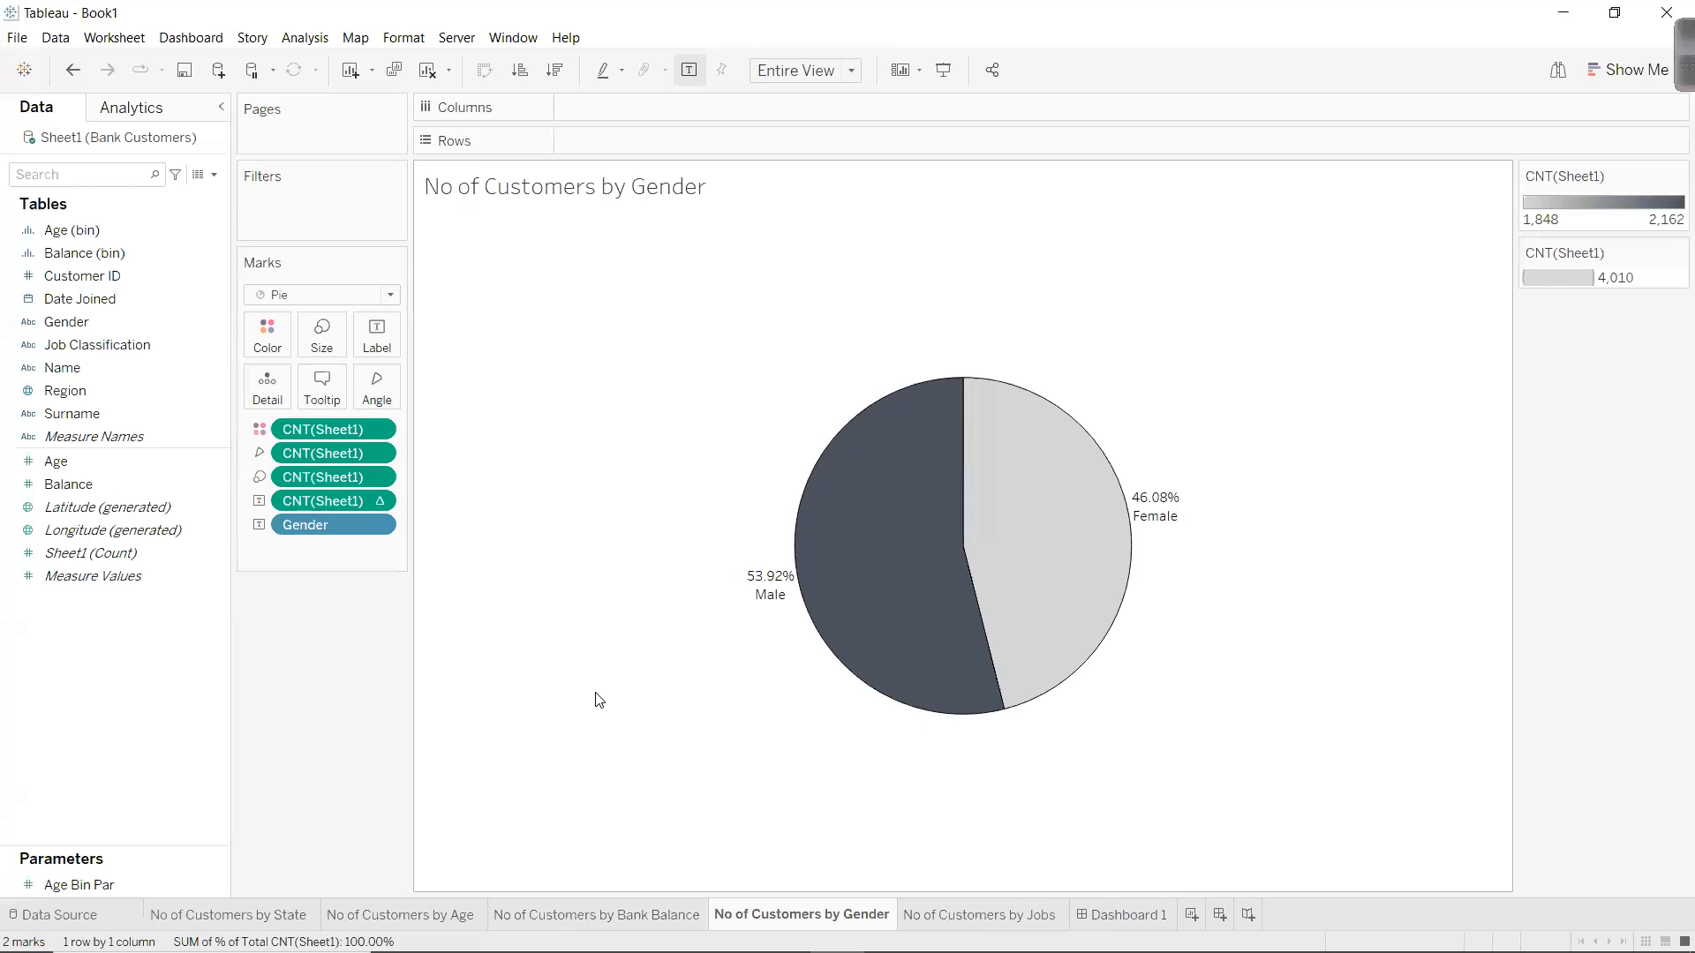
# Open the color palette settings of the No of Customers by Jobs treemap.
pyautogui.moveTo(927, 951)
pyautogui.click(974, 926)
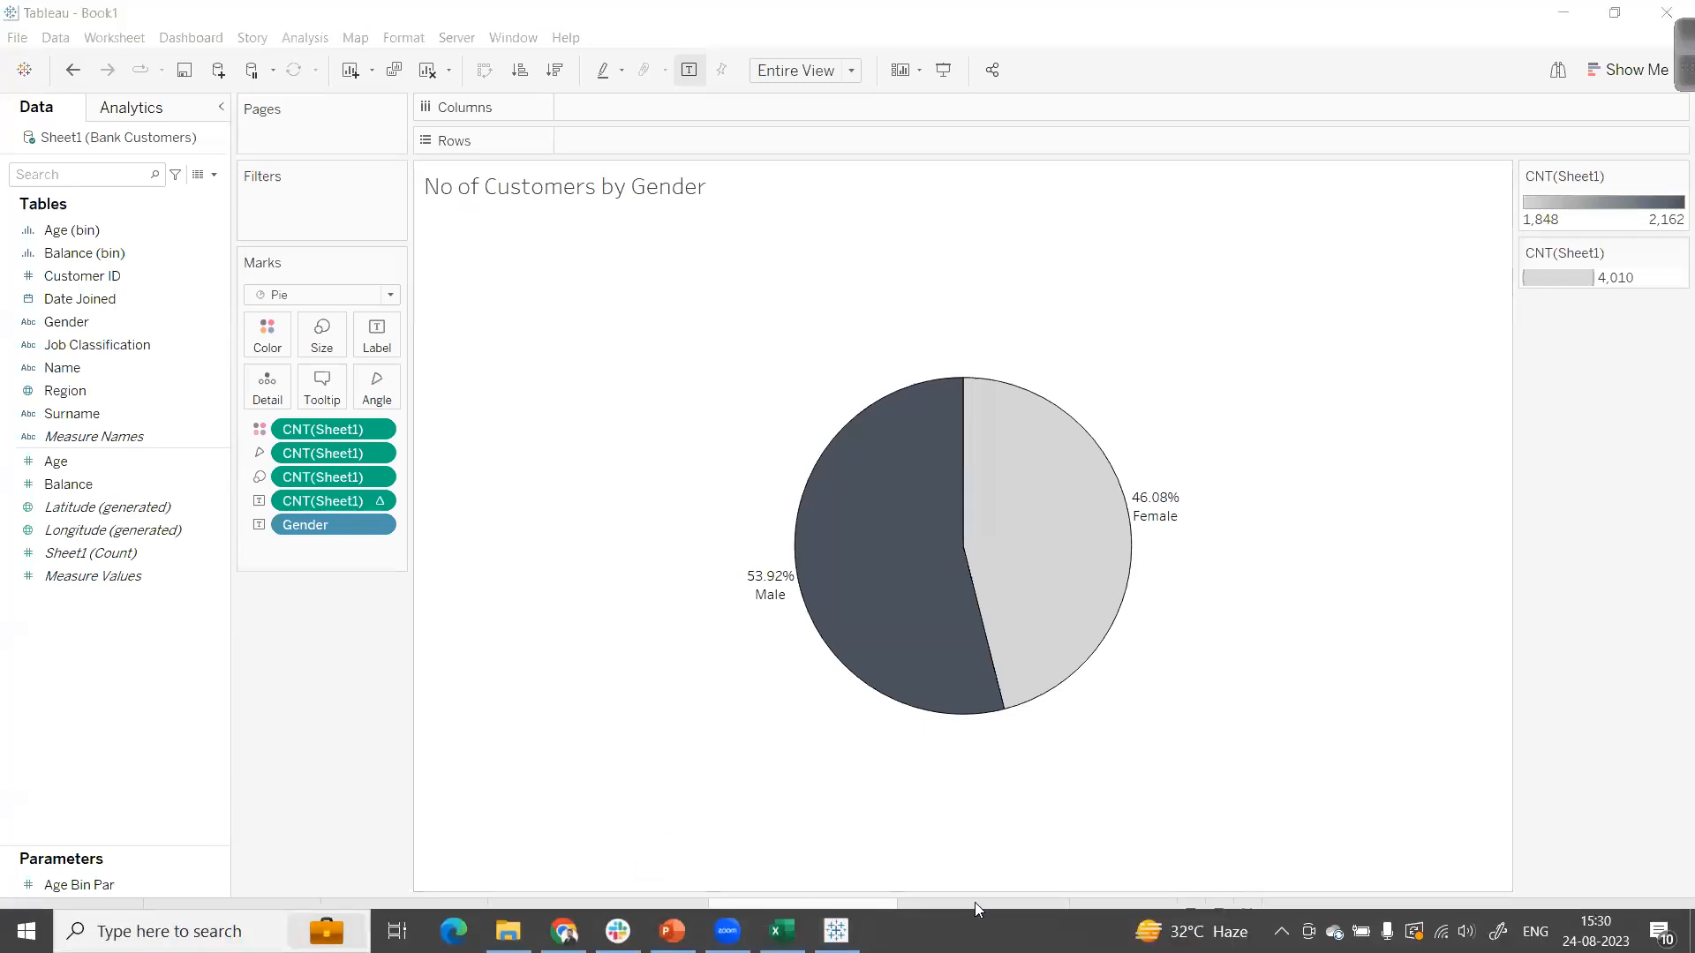
pyautogui.click(931, 914)
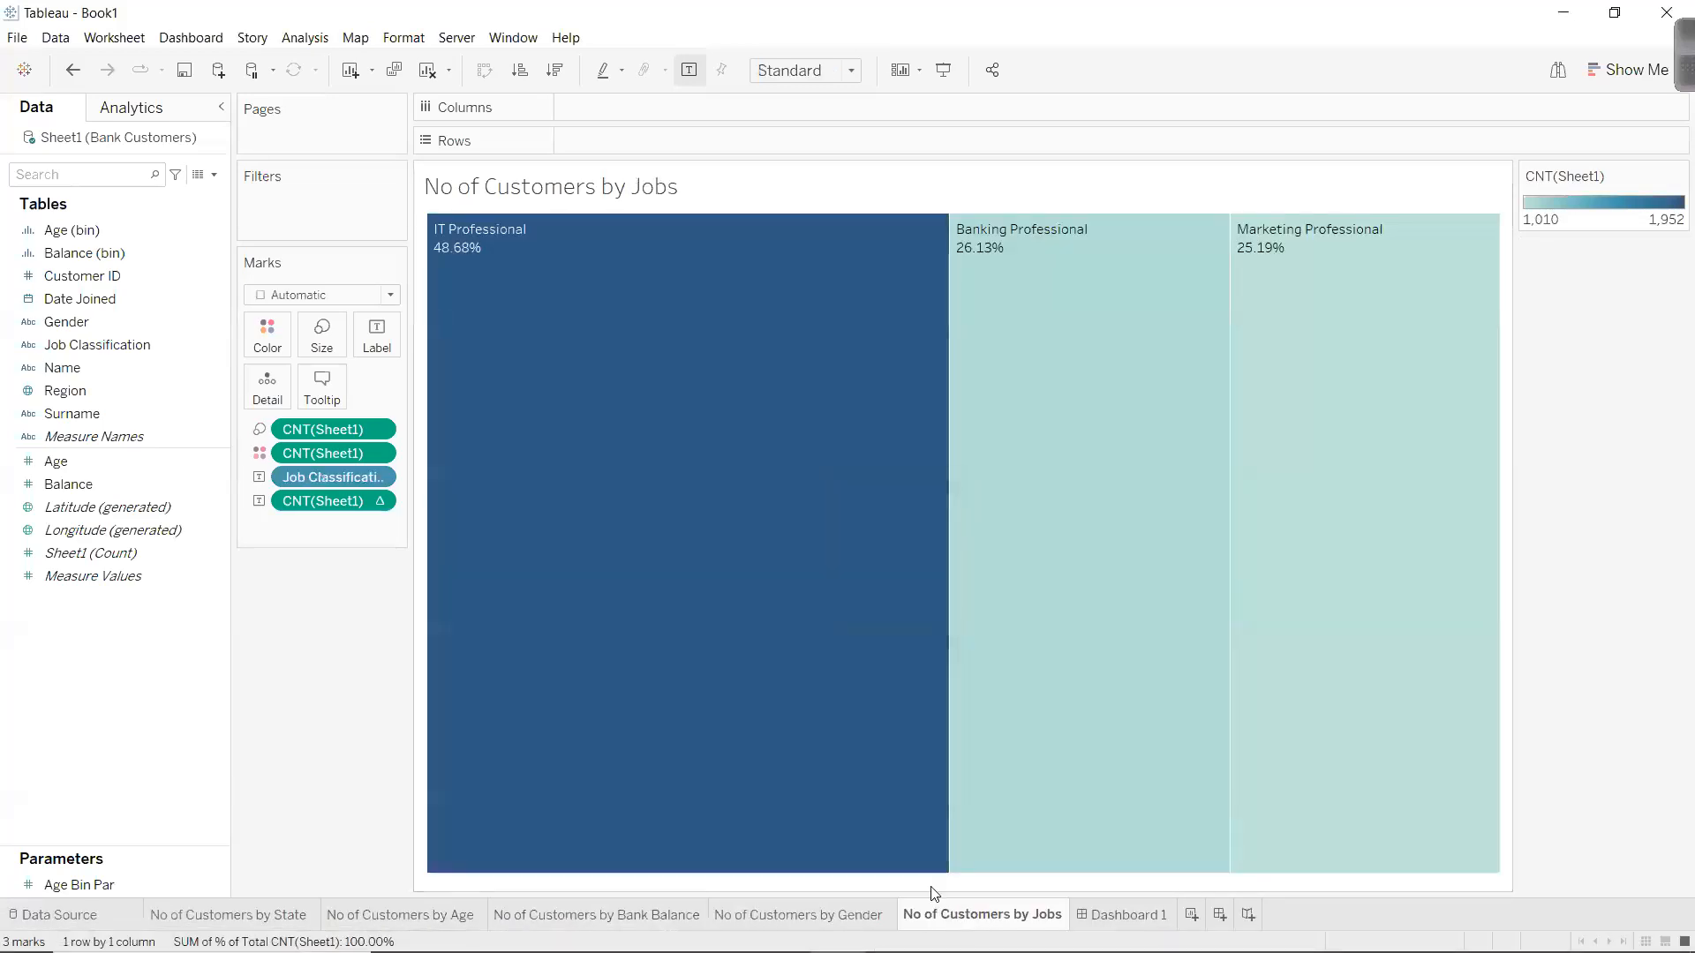
pyautogui.click(381, 453)
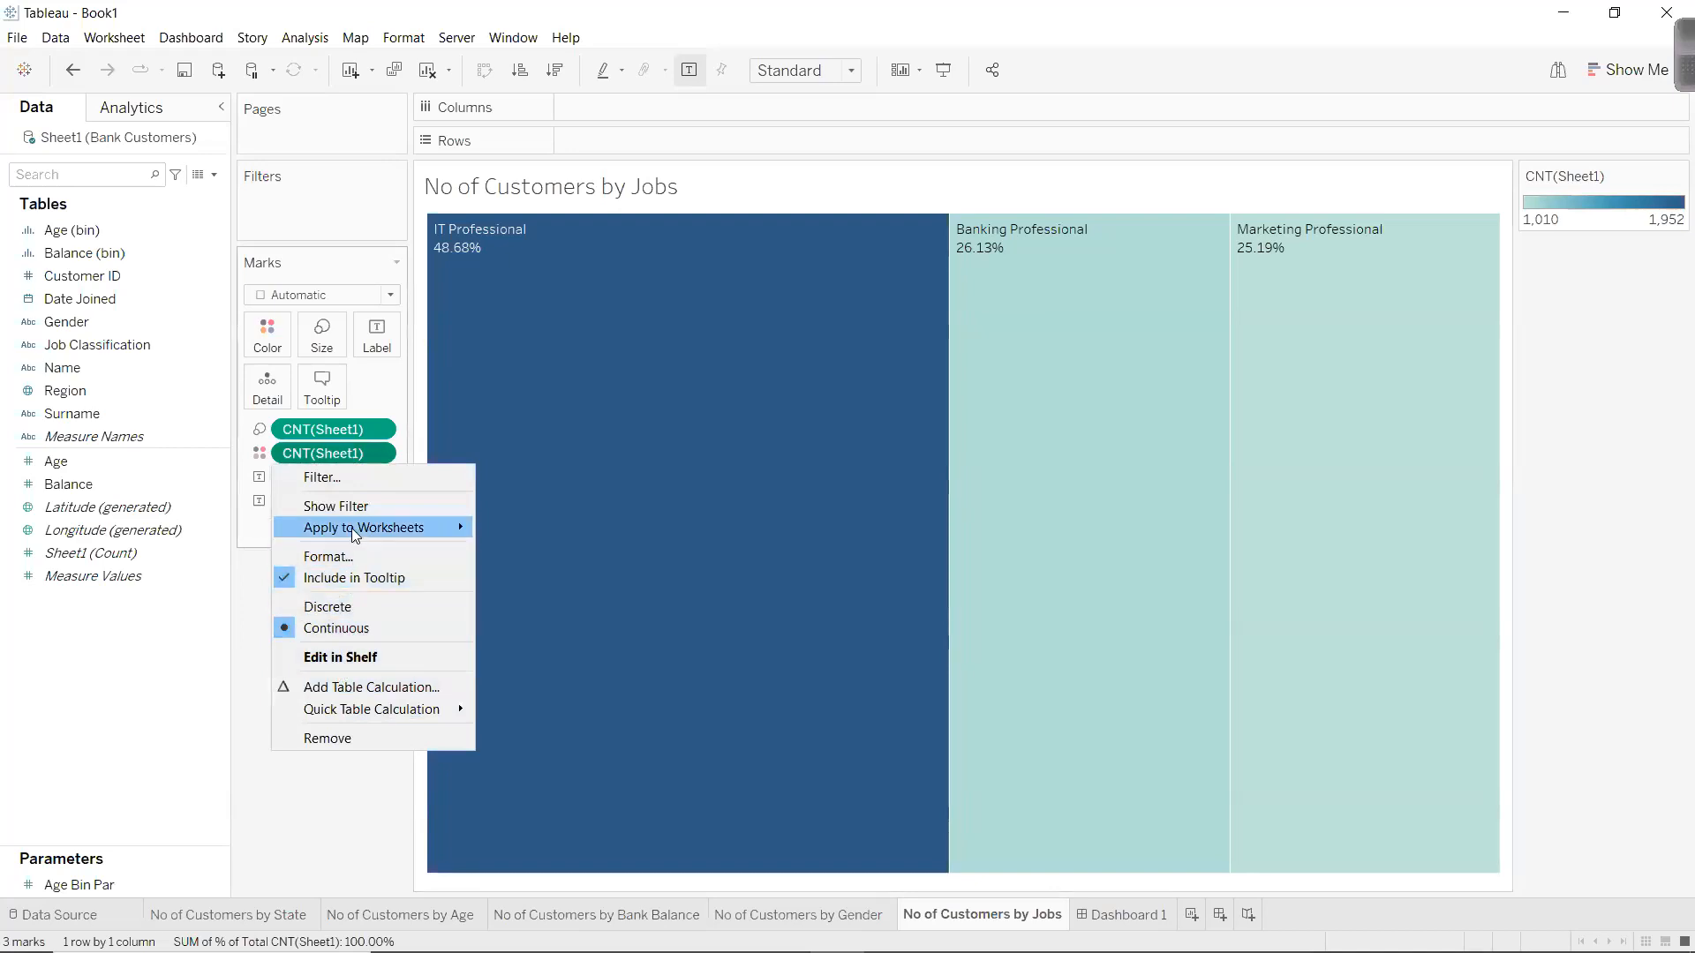
pyautogui.click(1671, 194)
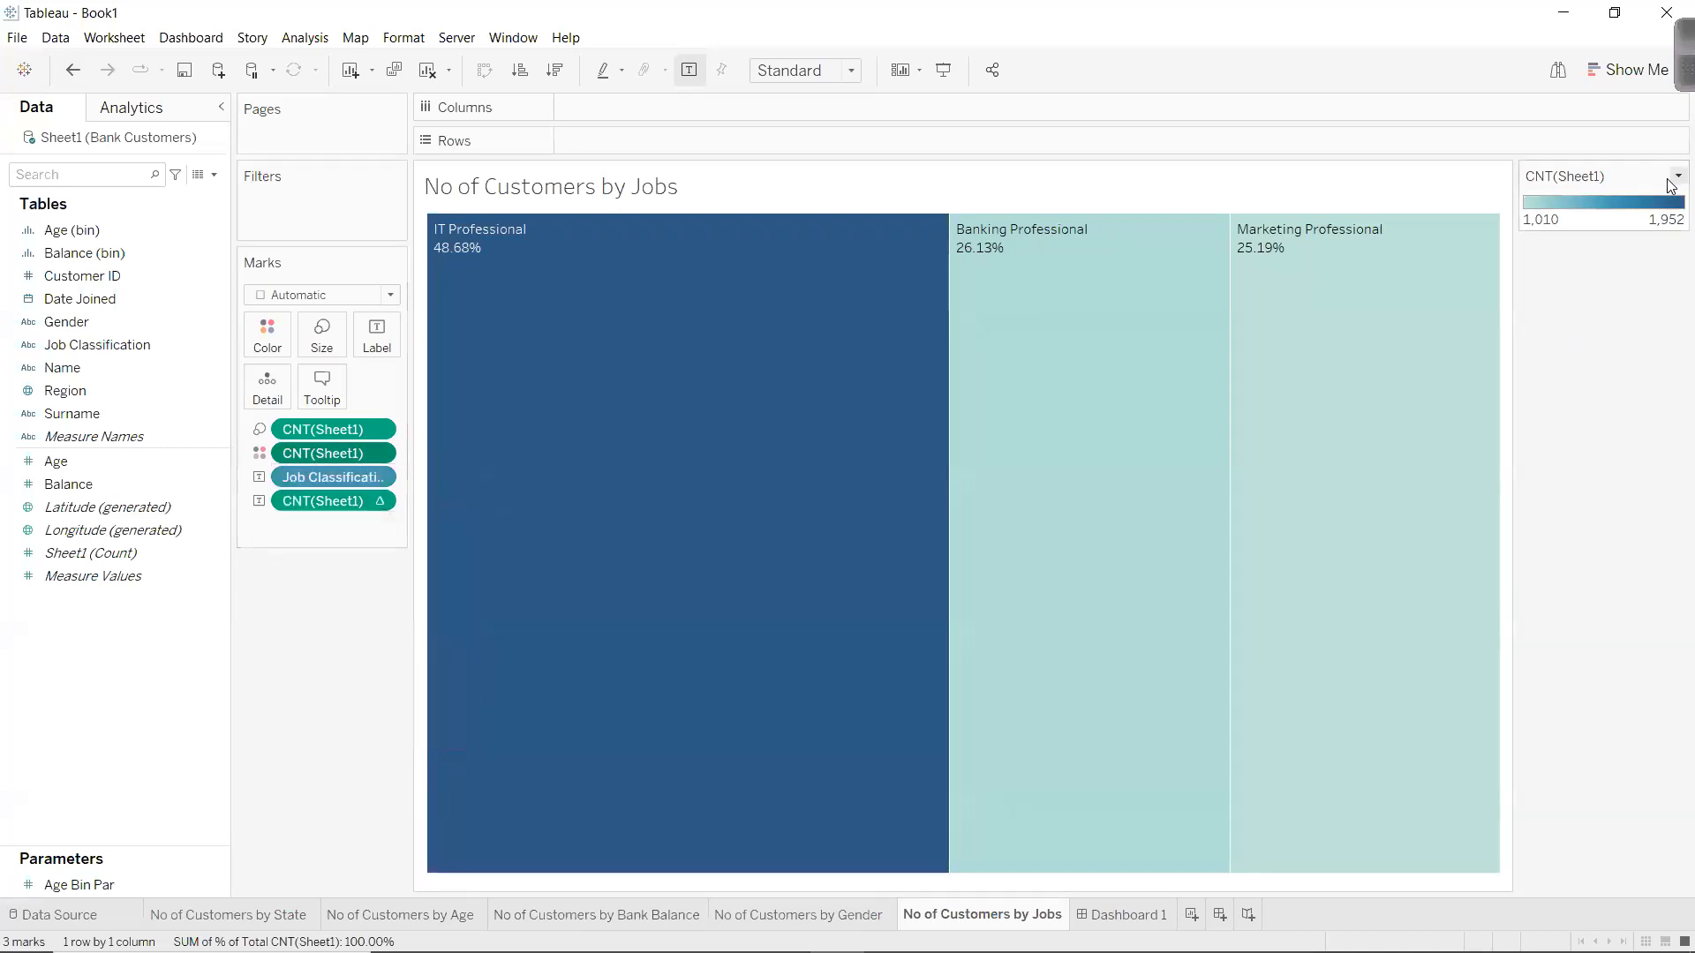
pyautogui.click(1677, 176)
pyautogui.click(1589, 195)
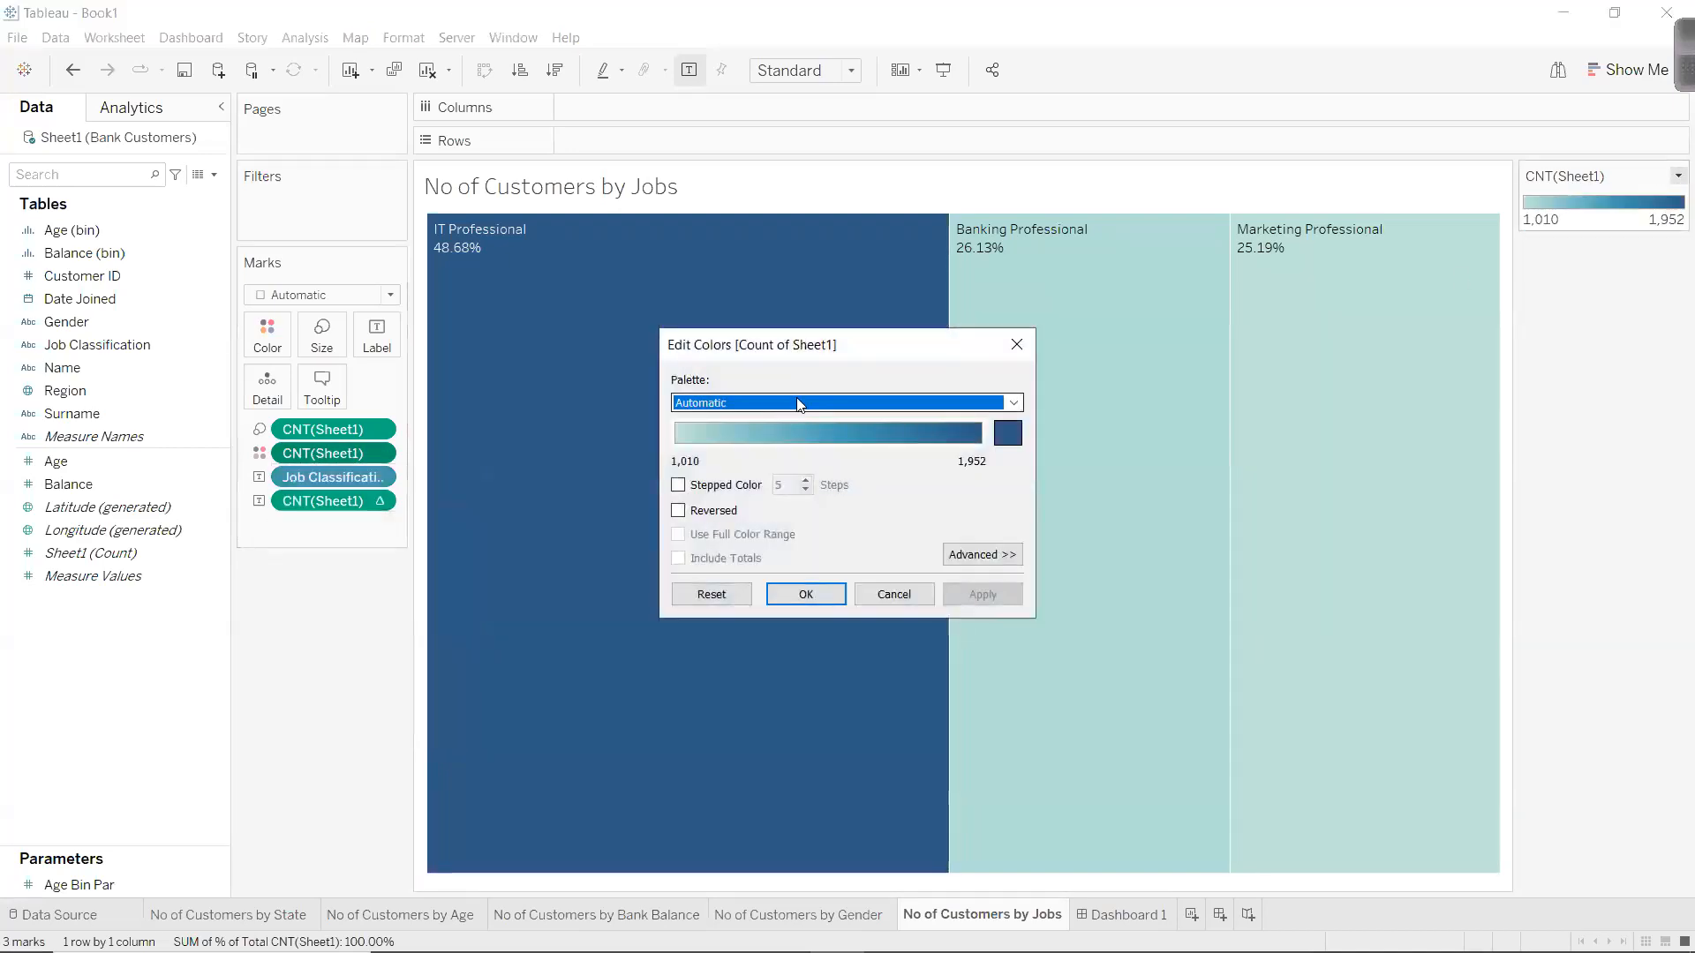
pyautogui.click(799, 403)
pyautogui.click(729, 531)
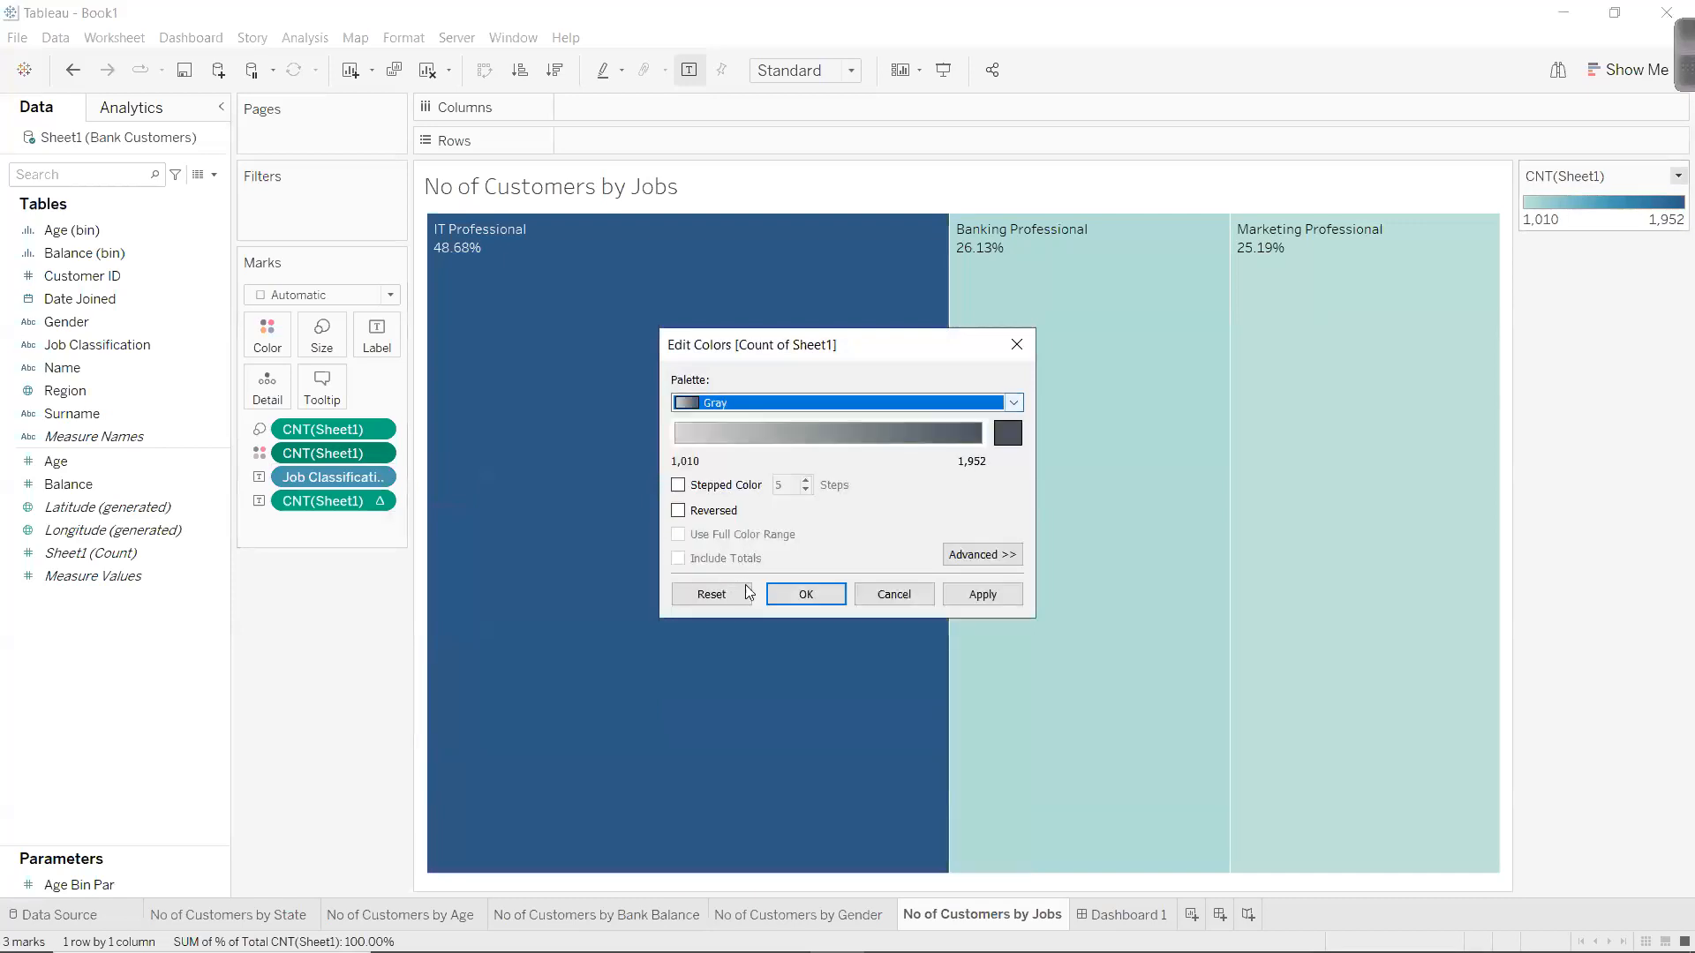
pyautogui.click(712, 594)
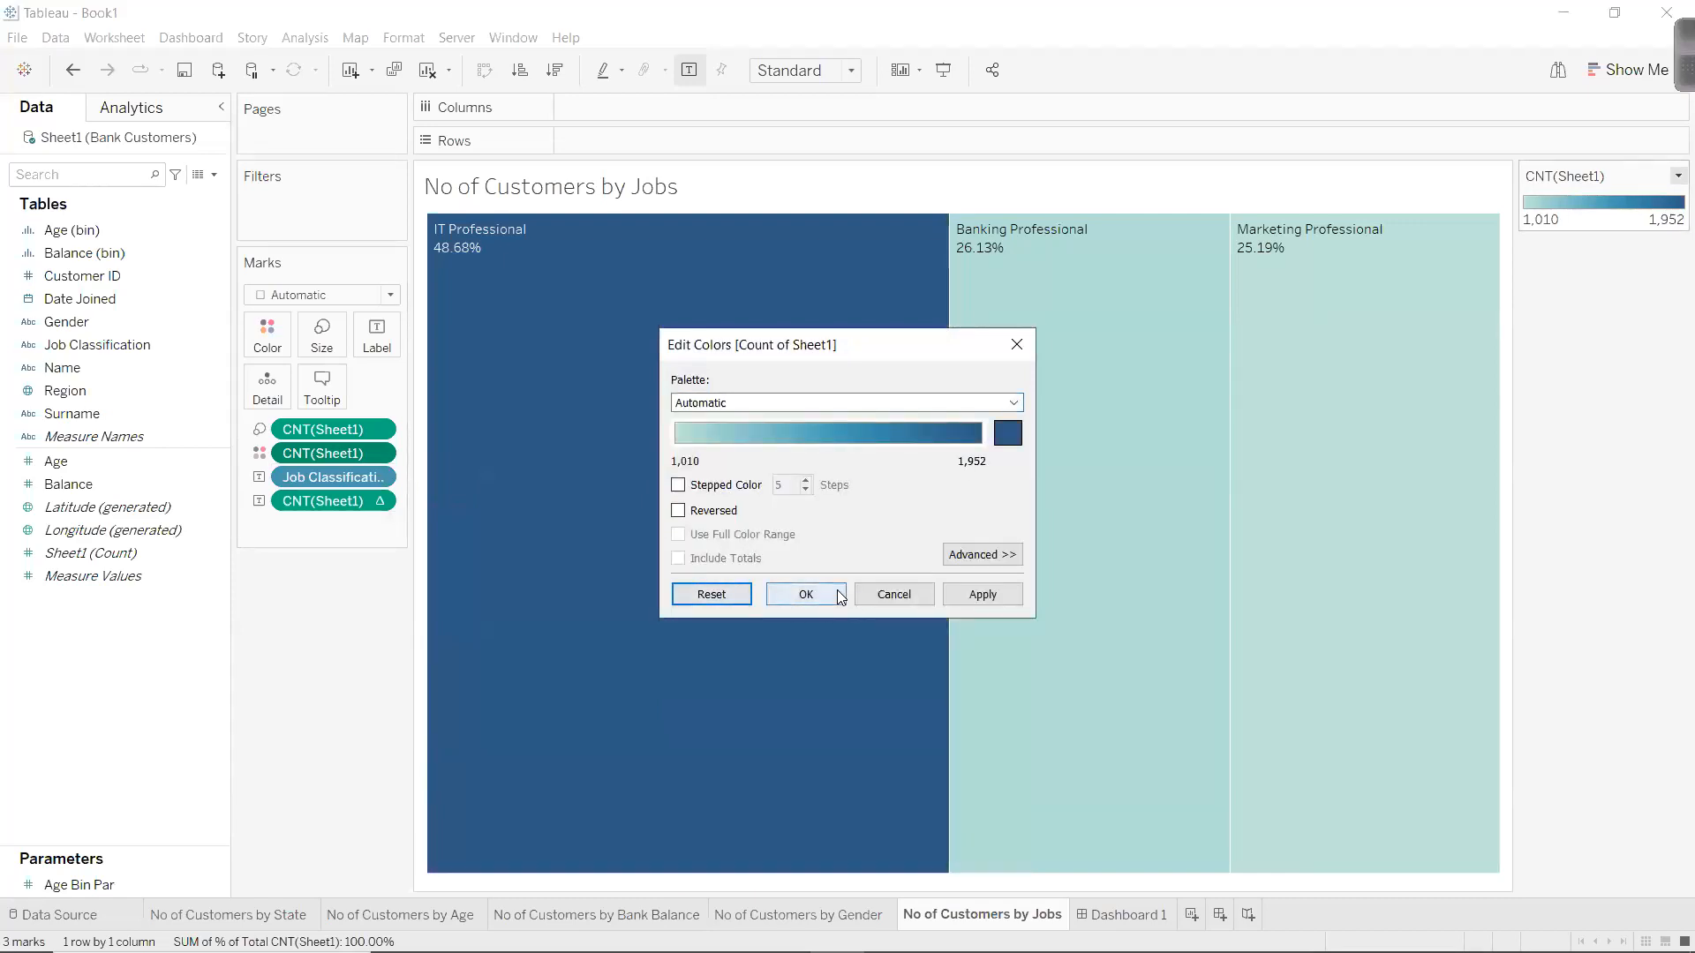
pyautogui.click(909, 403)
pyautogui.click(738, 501)
# Set the color palette of the No of Customers by Jobs treemap to Gray.
pyautogui.click(761, 404)
pyautogui.click(712, 471)
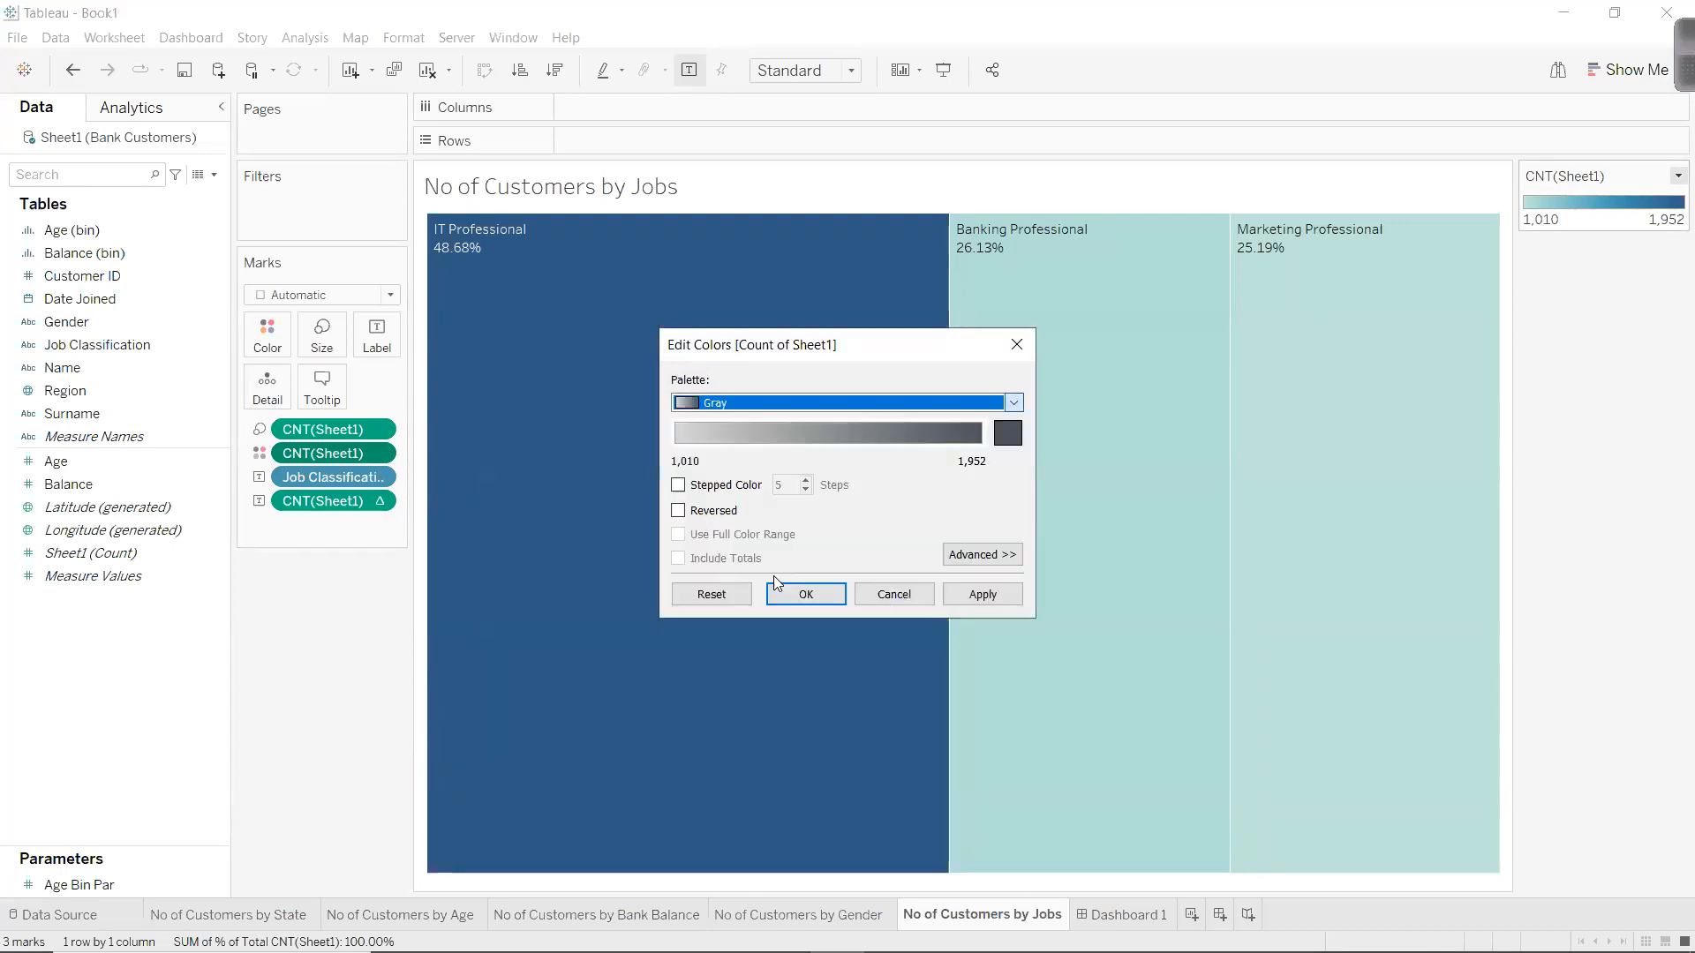
pyautogui.click(772, 584)
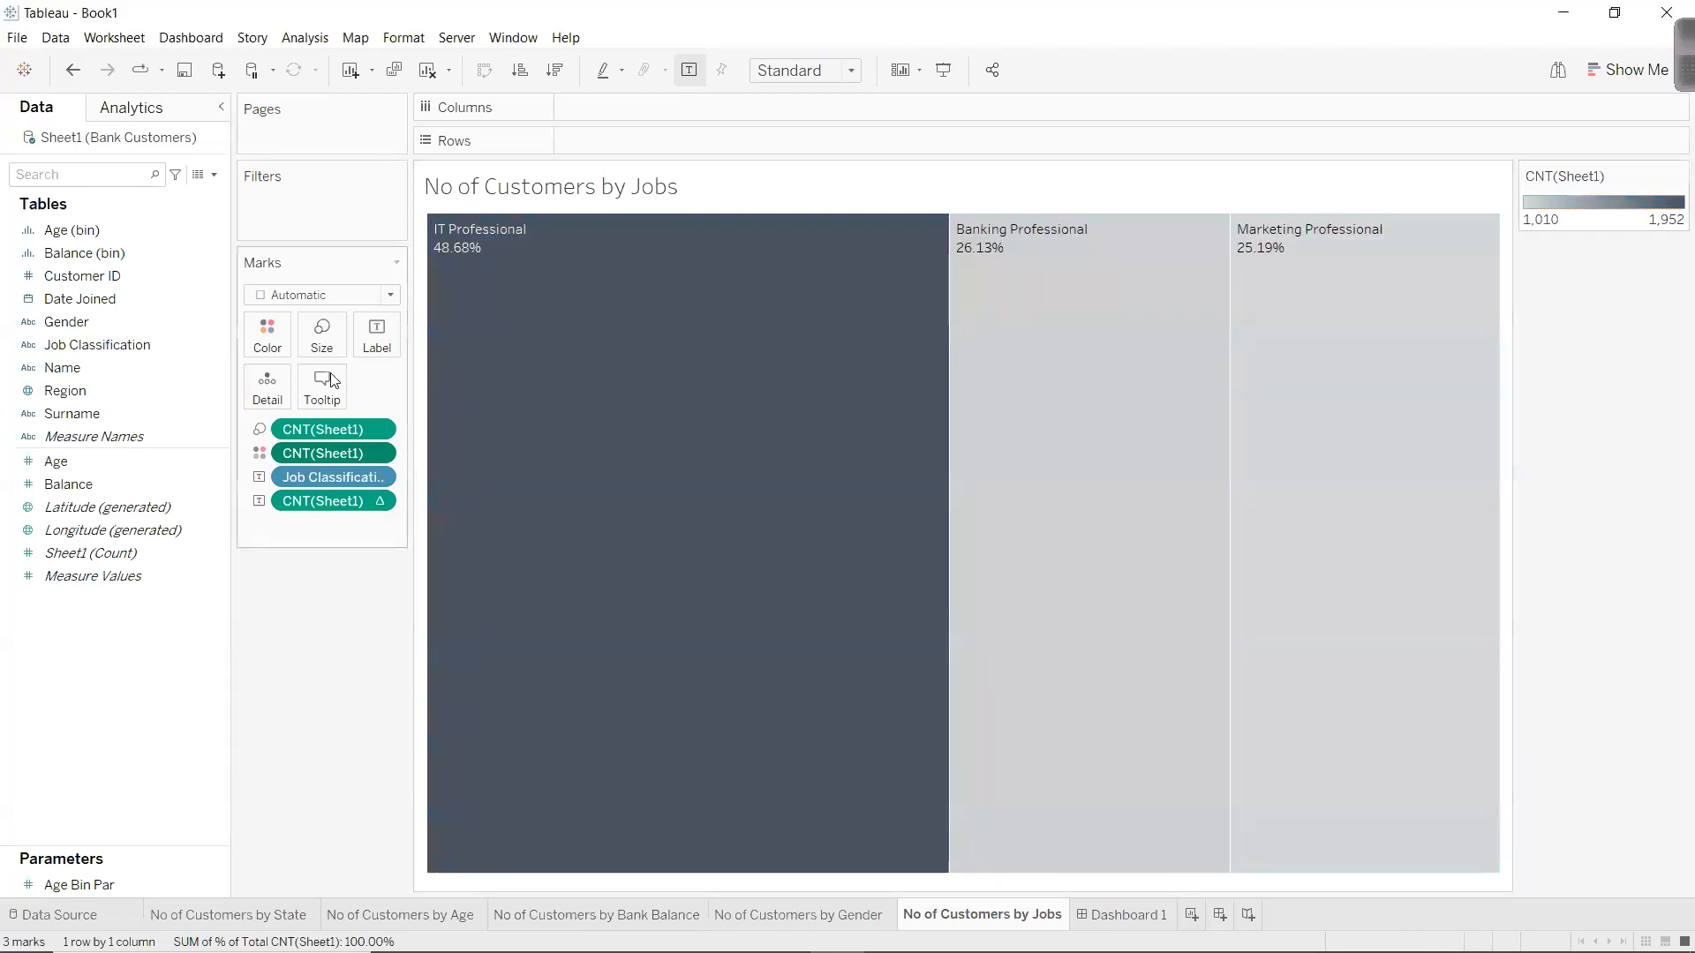
# Give the No of Customers by Jobs treemap tiles a black border.
pyautogui.click(284, 345)
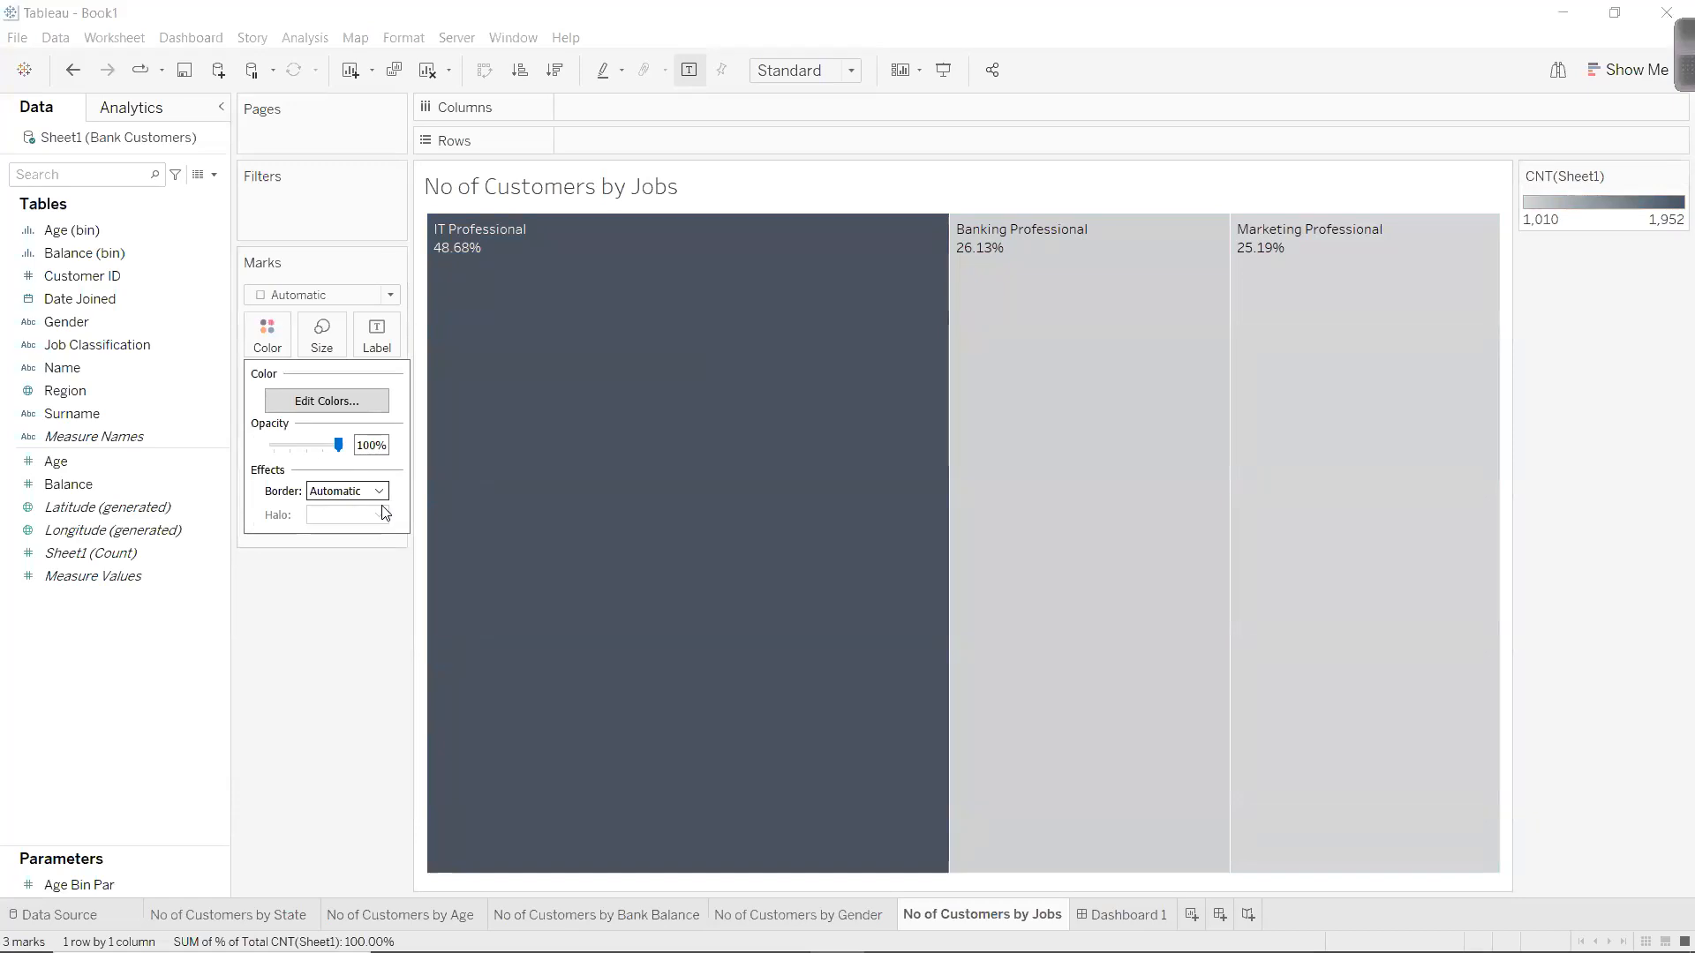
pyautogui.click(325, 502)
pyautogui.click(320, 565)
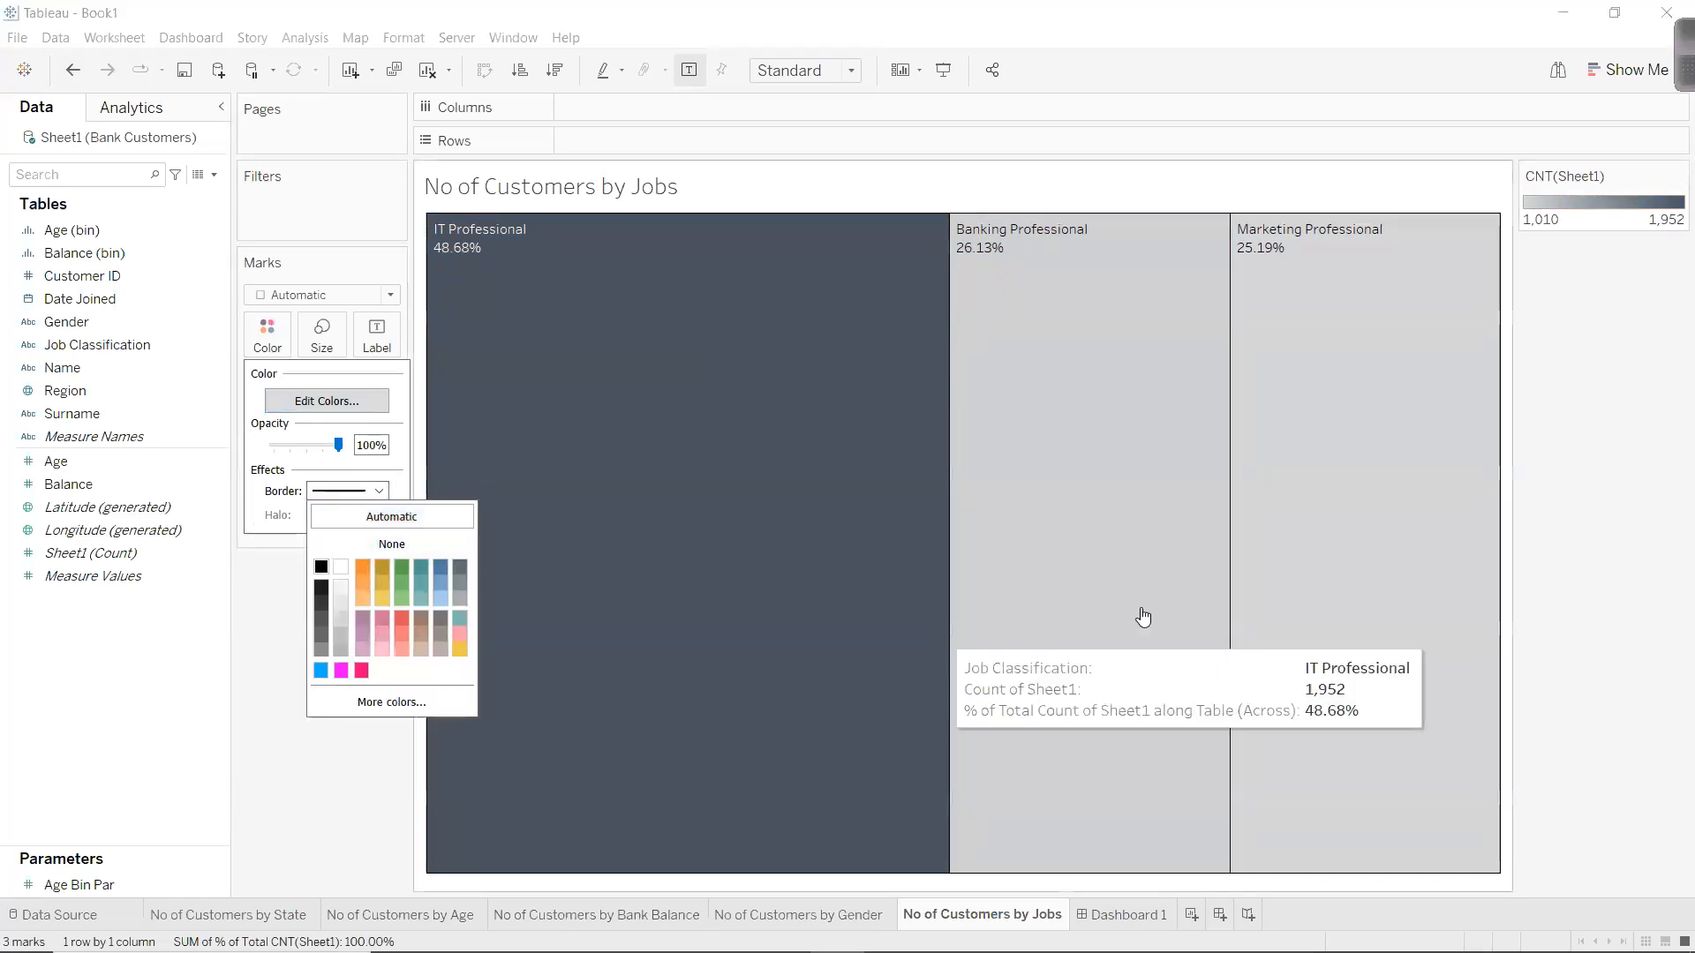
pyautogui.click(1472, 572)
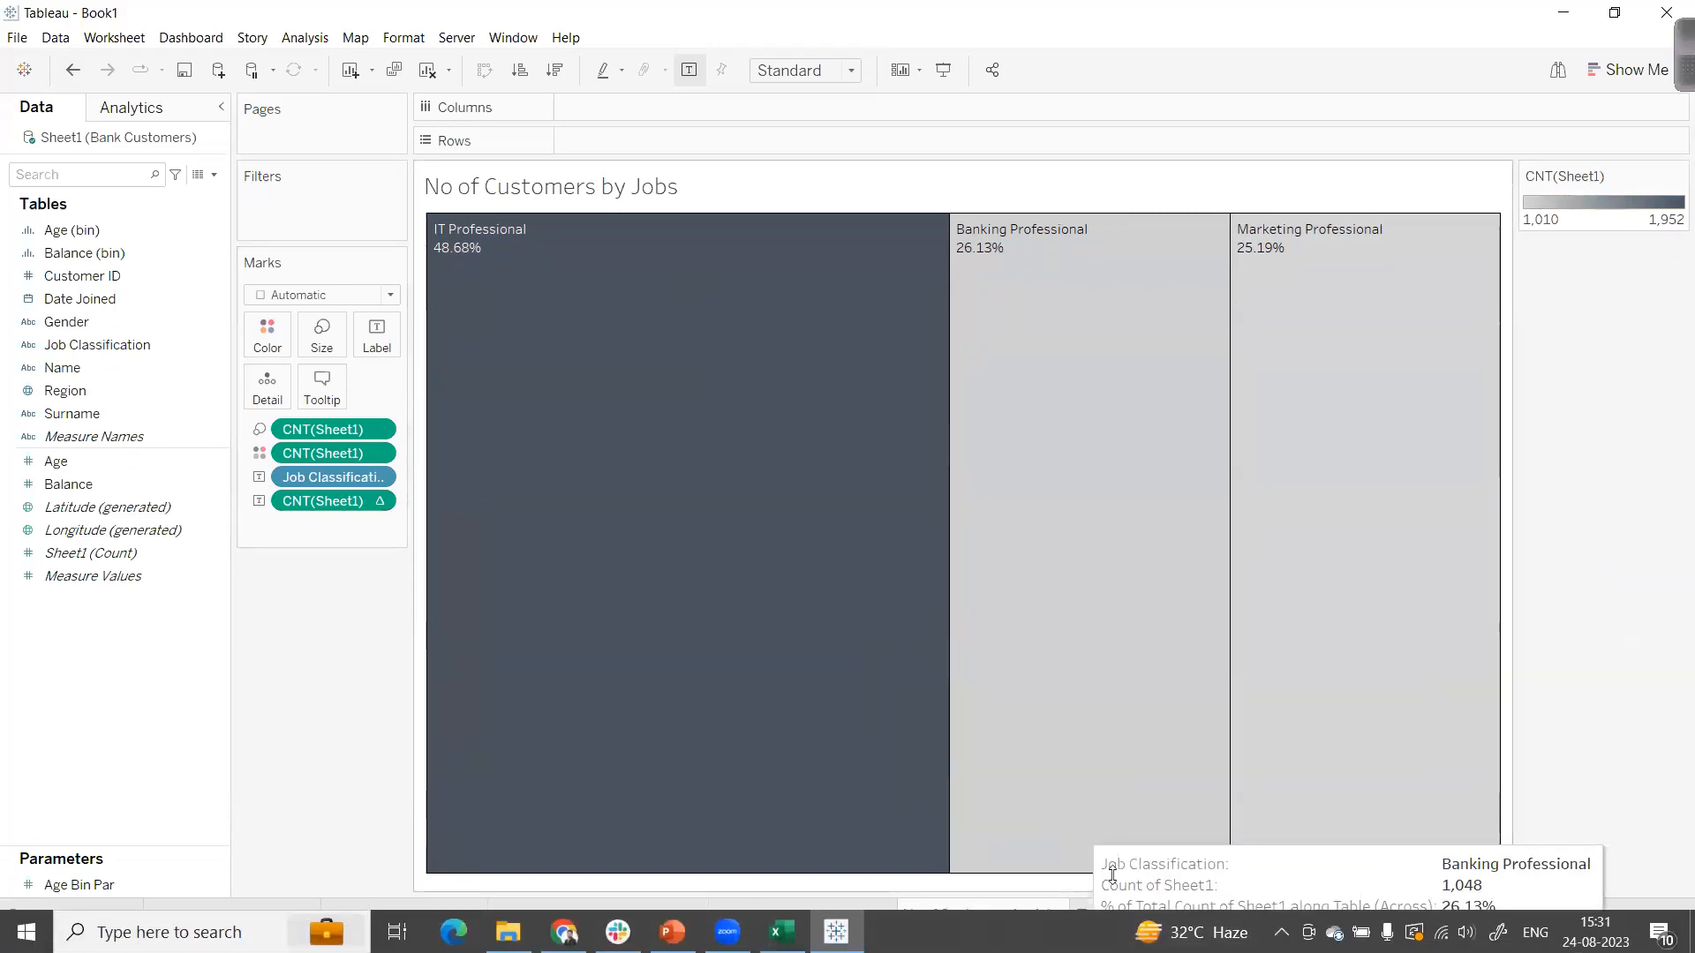
# Create a dashboard with a title reading "Customer Segmentation Dashboard" and a second line "This dashboard gives 360 degree view of the customers".
pyautogui.click(1109, 914)
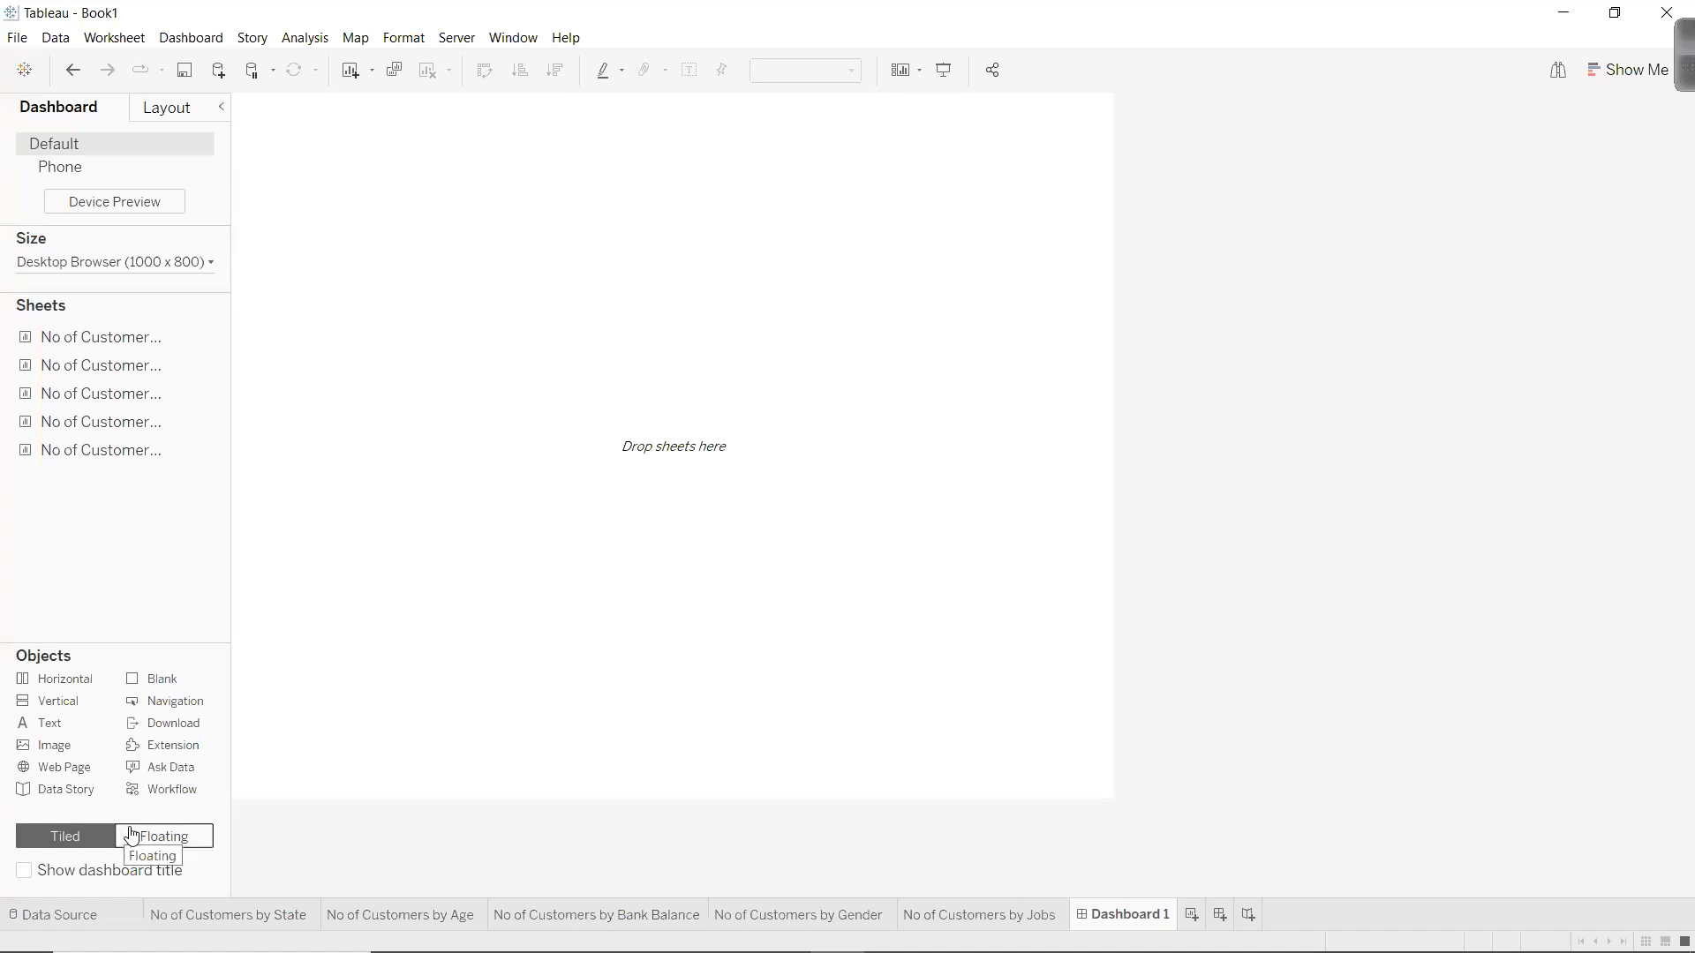
pyautogui.click(48, 878)
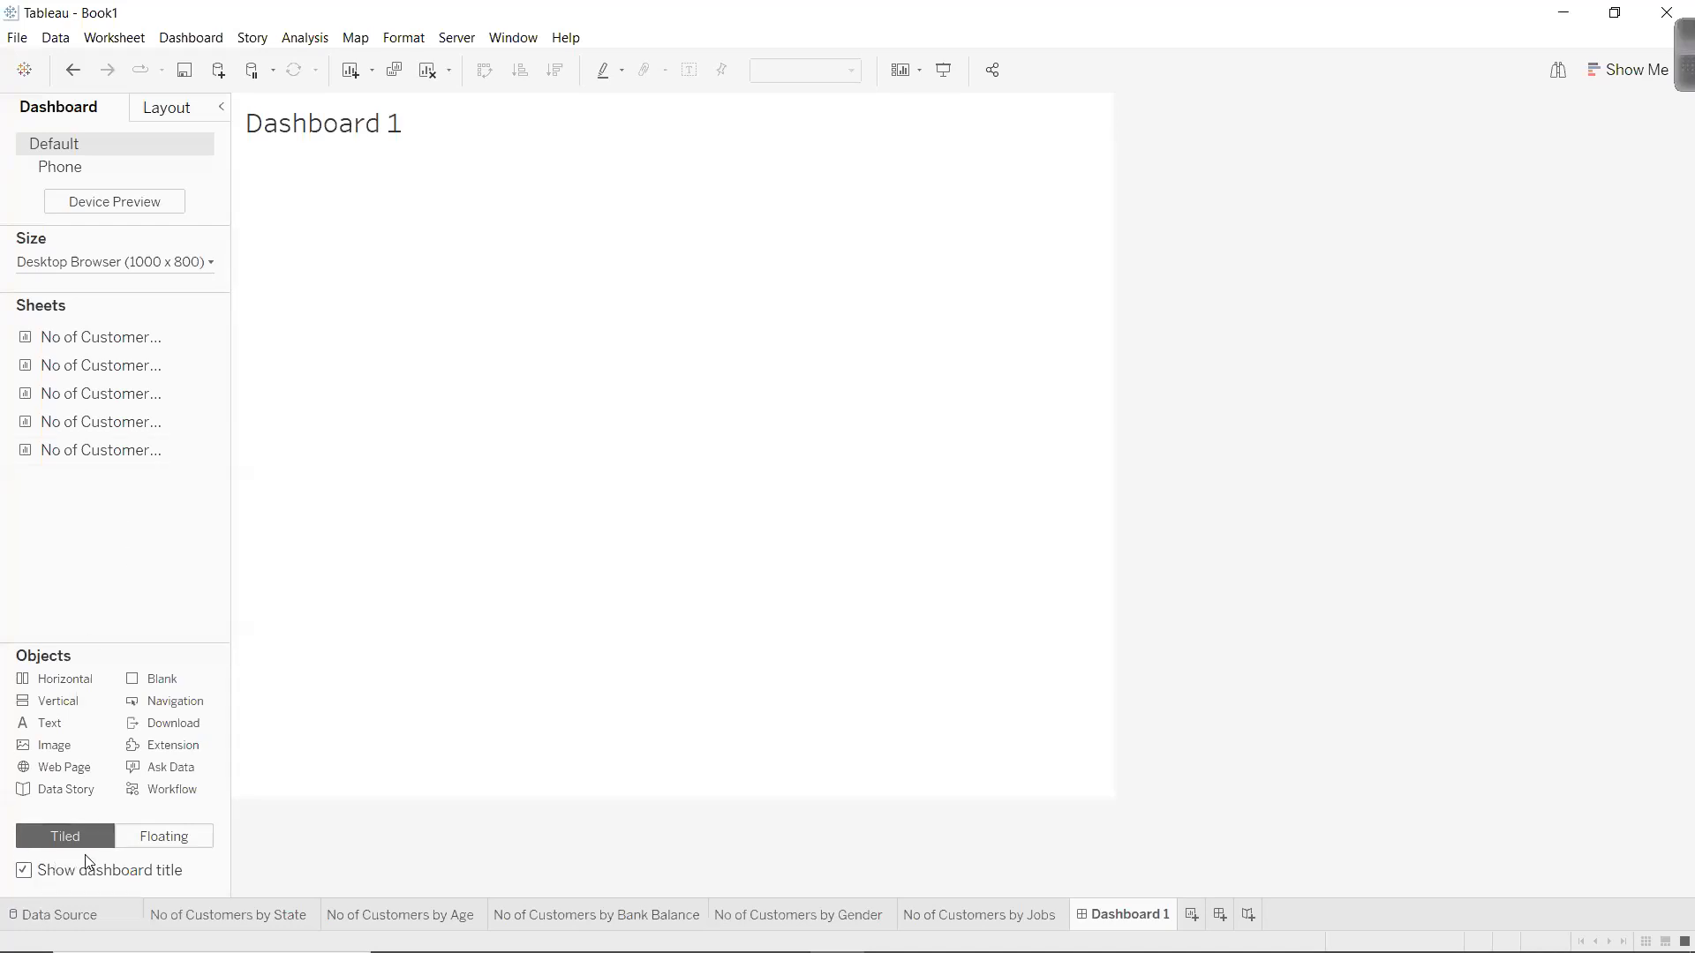
pyautogui.doubleClick(335, 124)
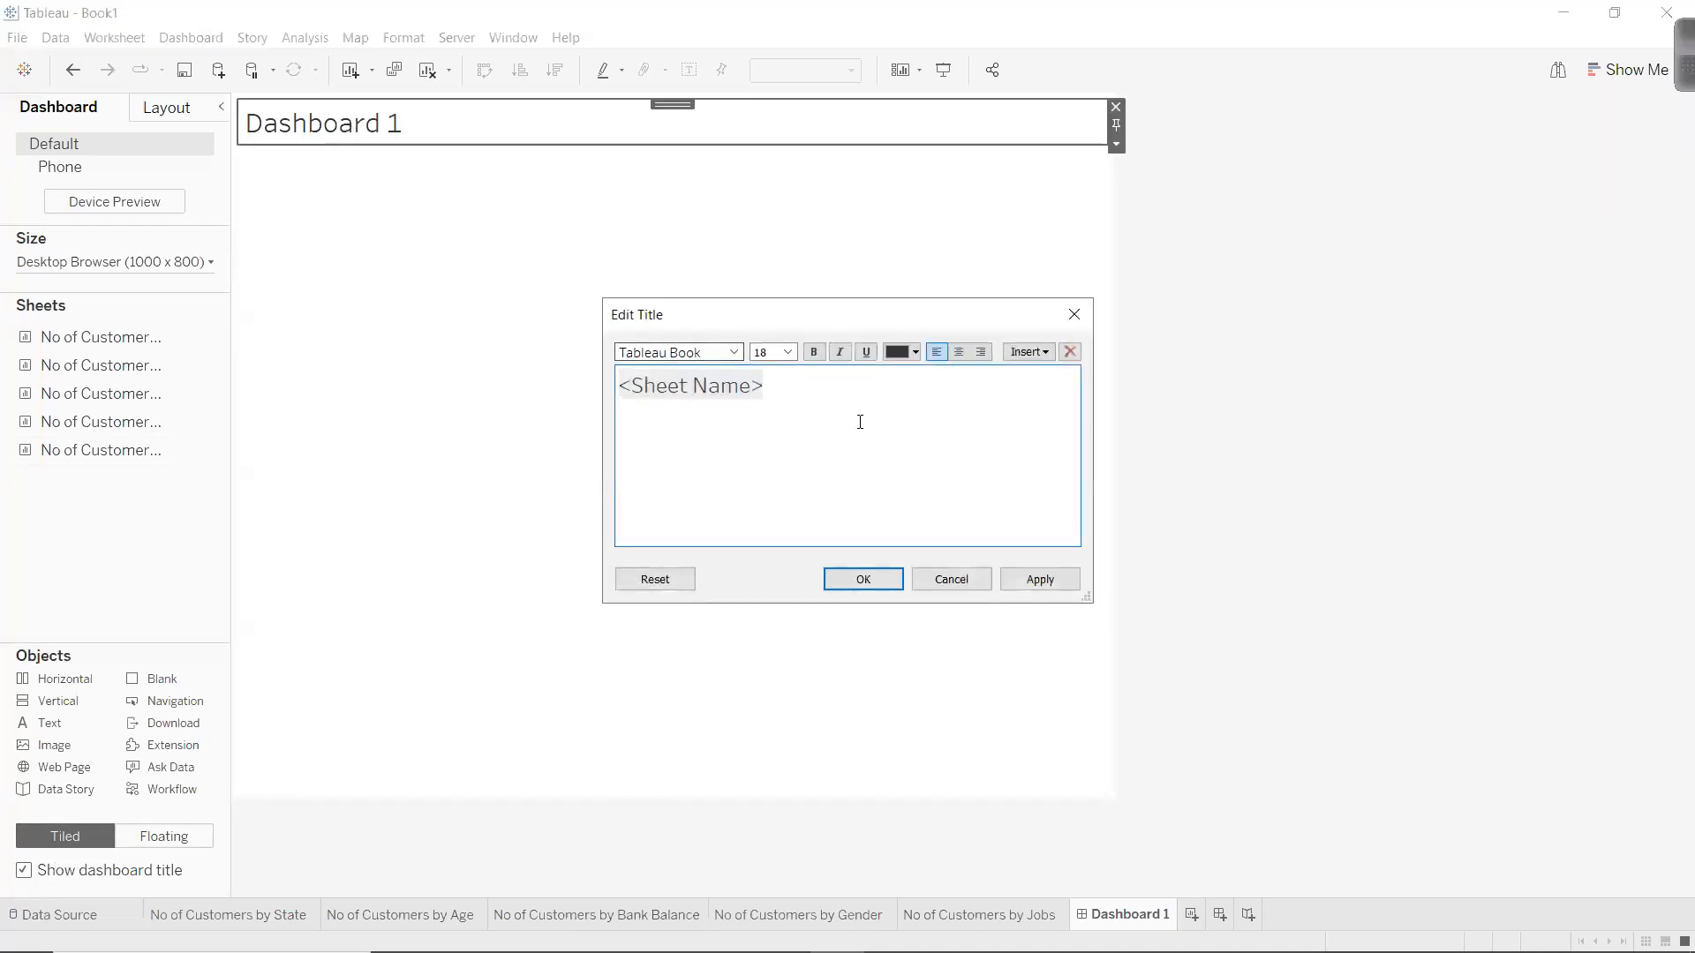
pyautogui.hotkey('ctrl', 'a')
pyautogui.write('Cus')
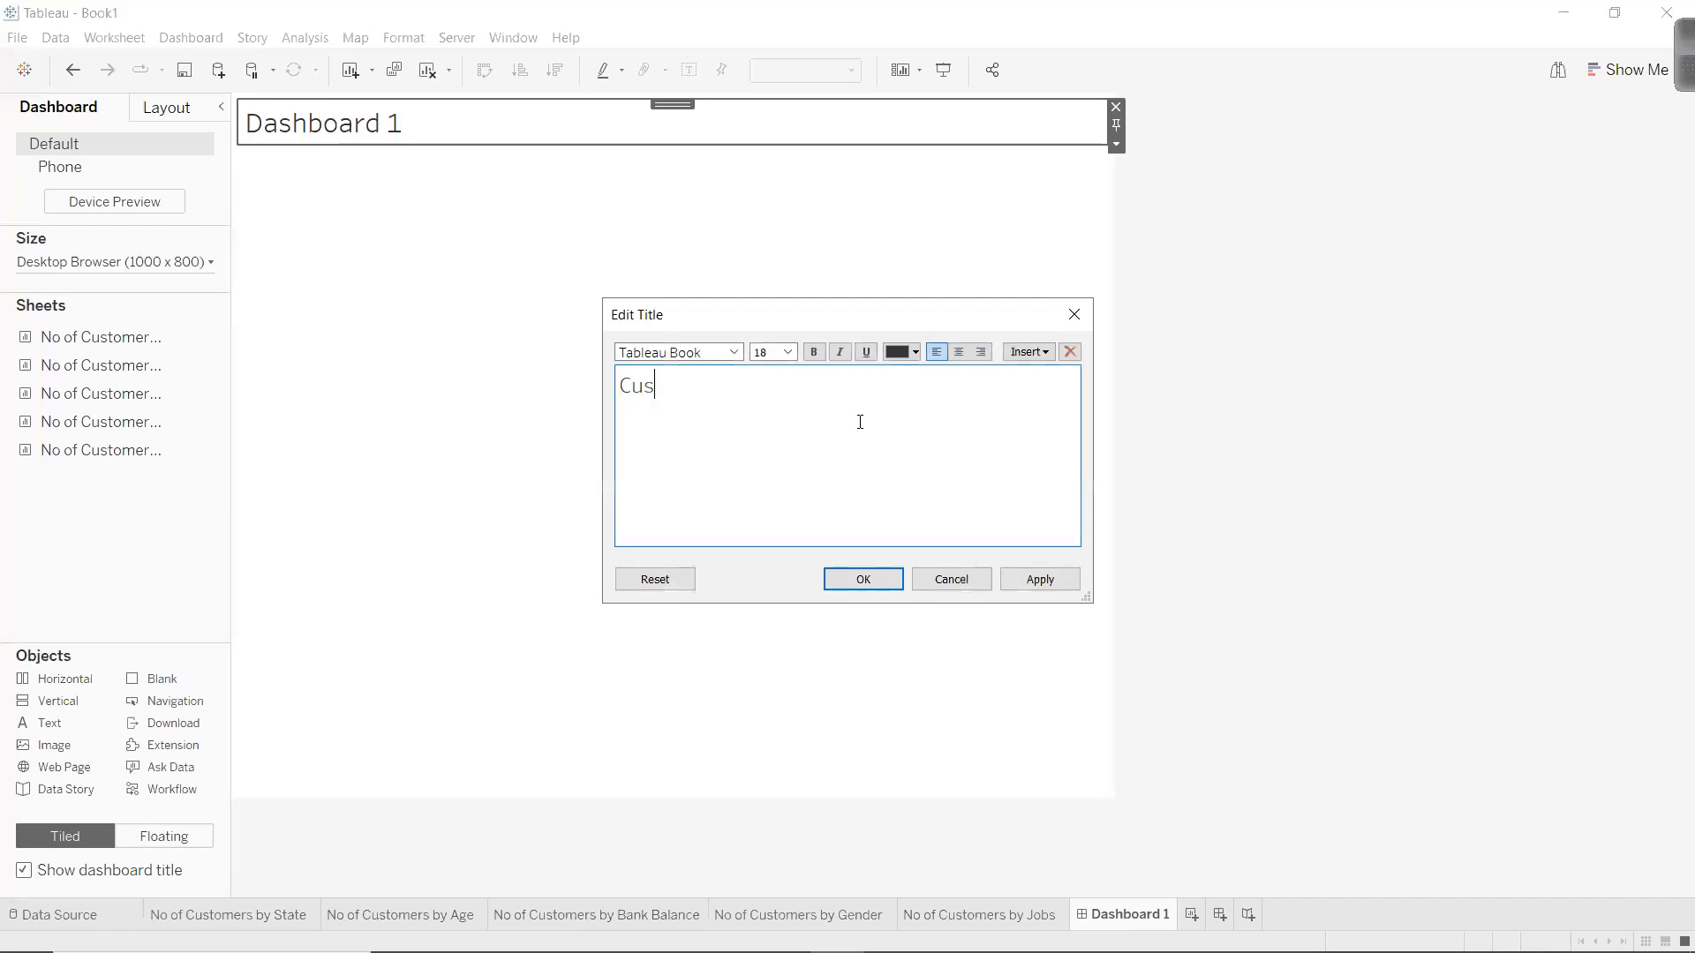
pyautogui.write('tomer Segmentation Dashboard')
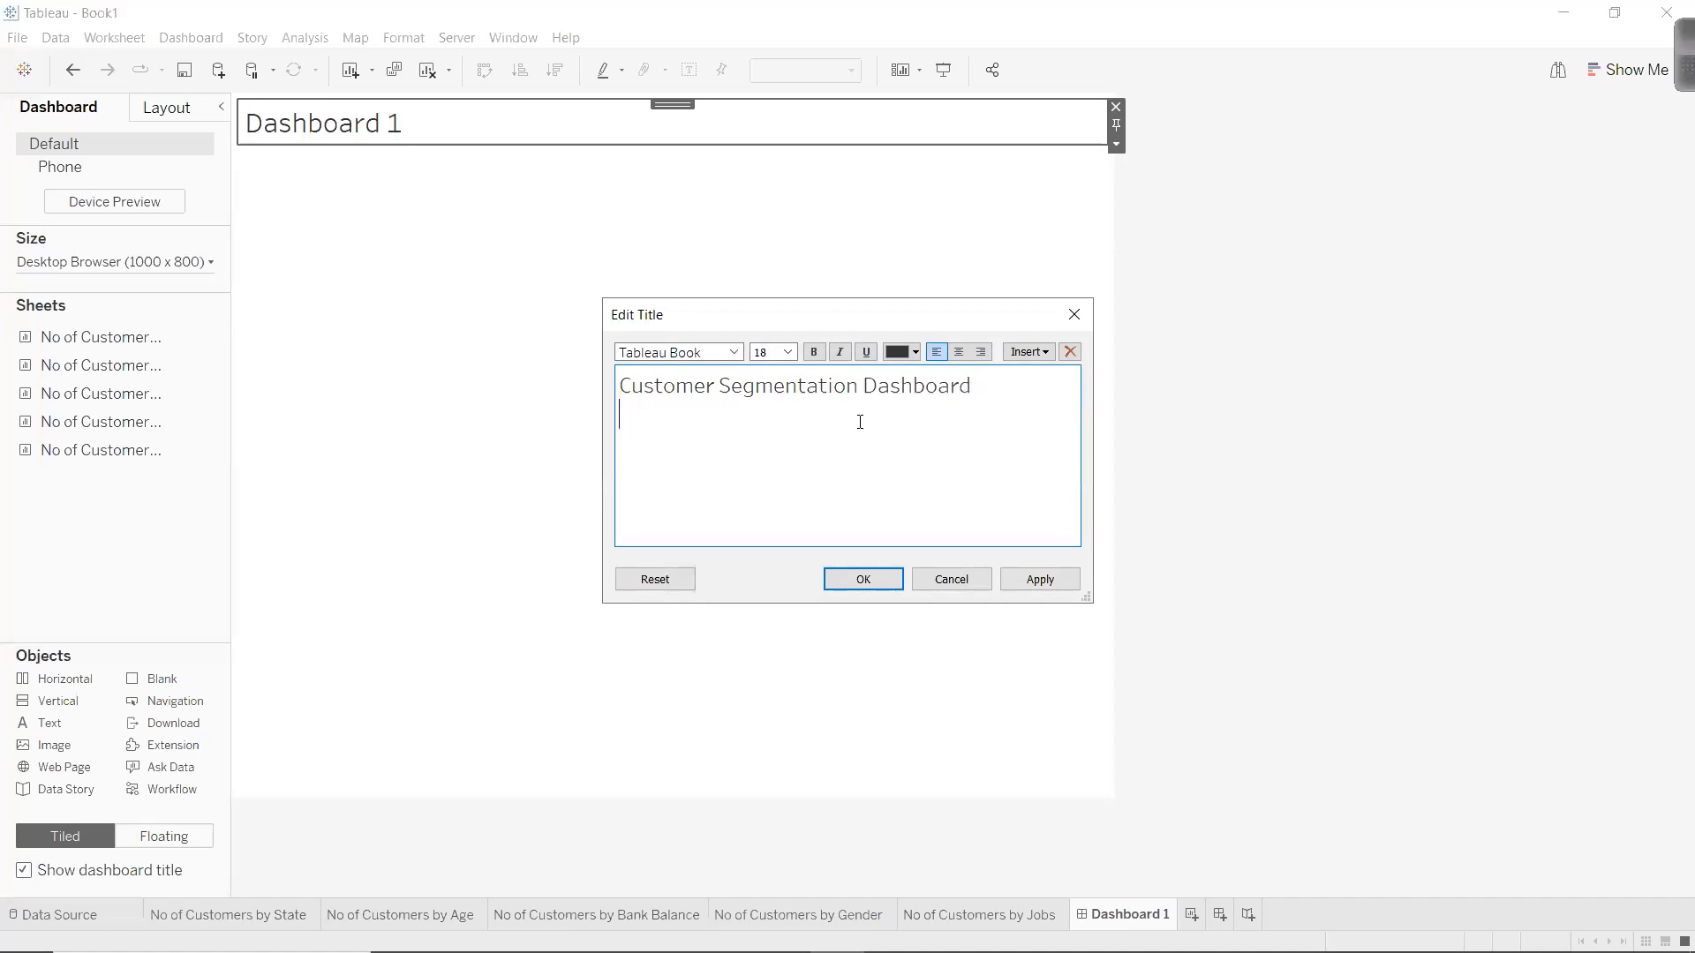
pyautogui.write('ashboarf')
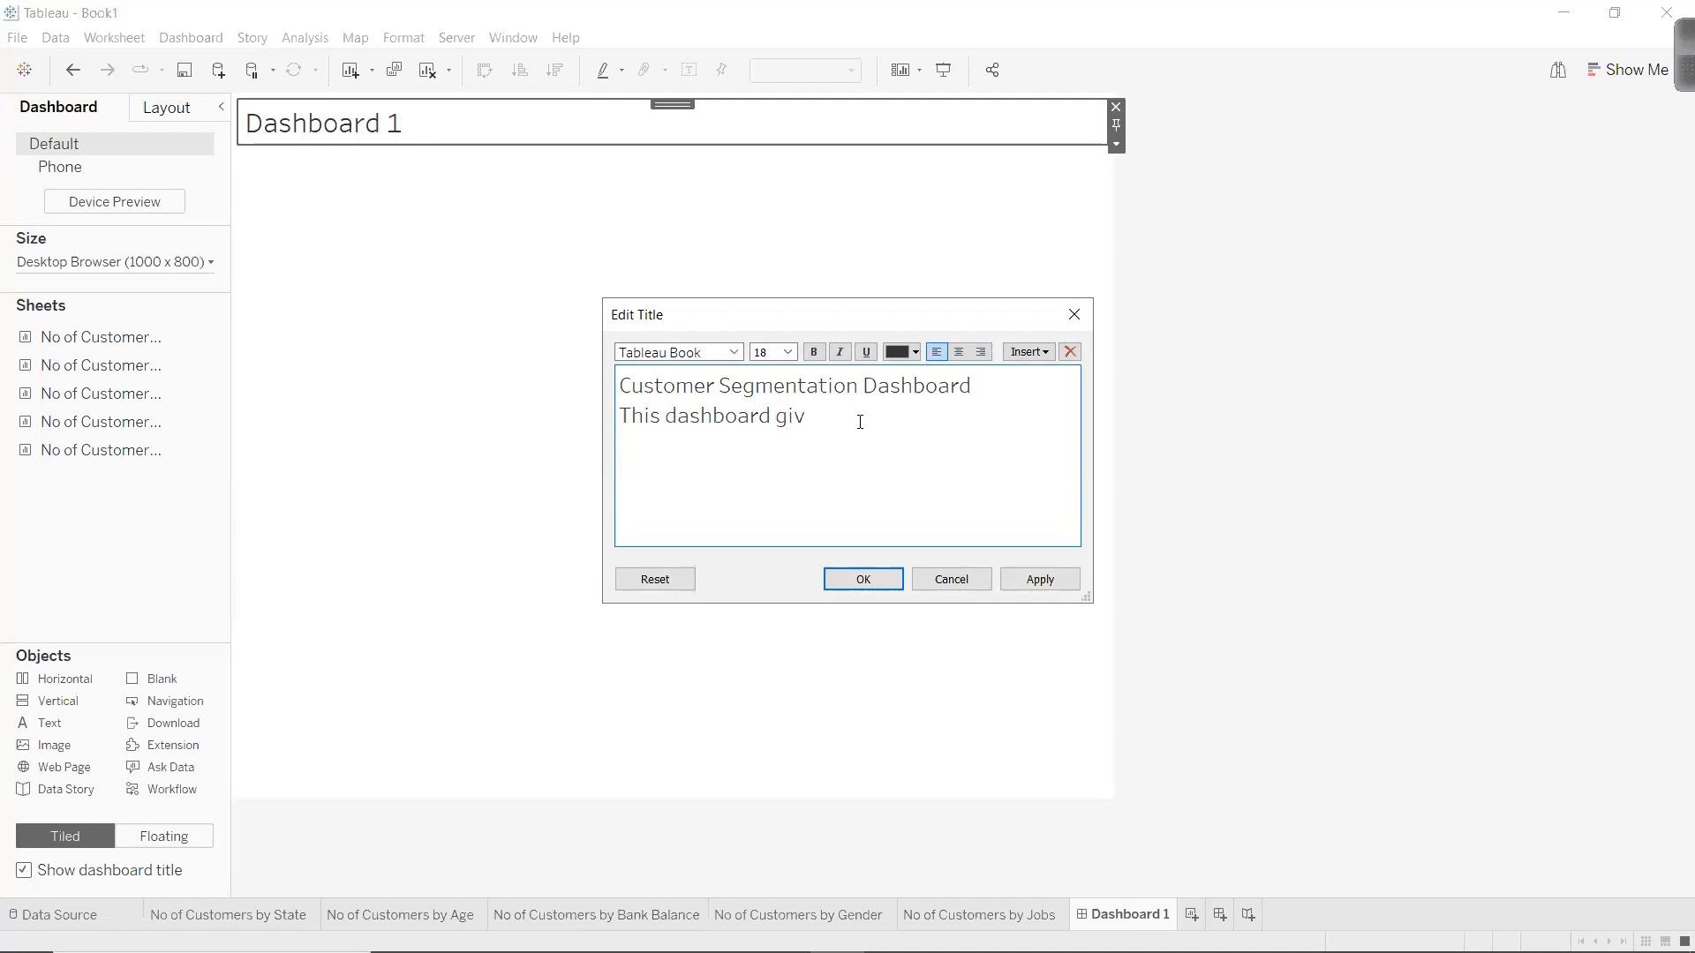
pyautogui.write('0 degree view of the custoem')
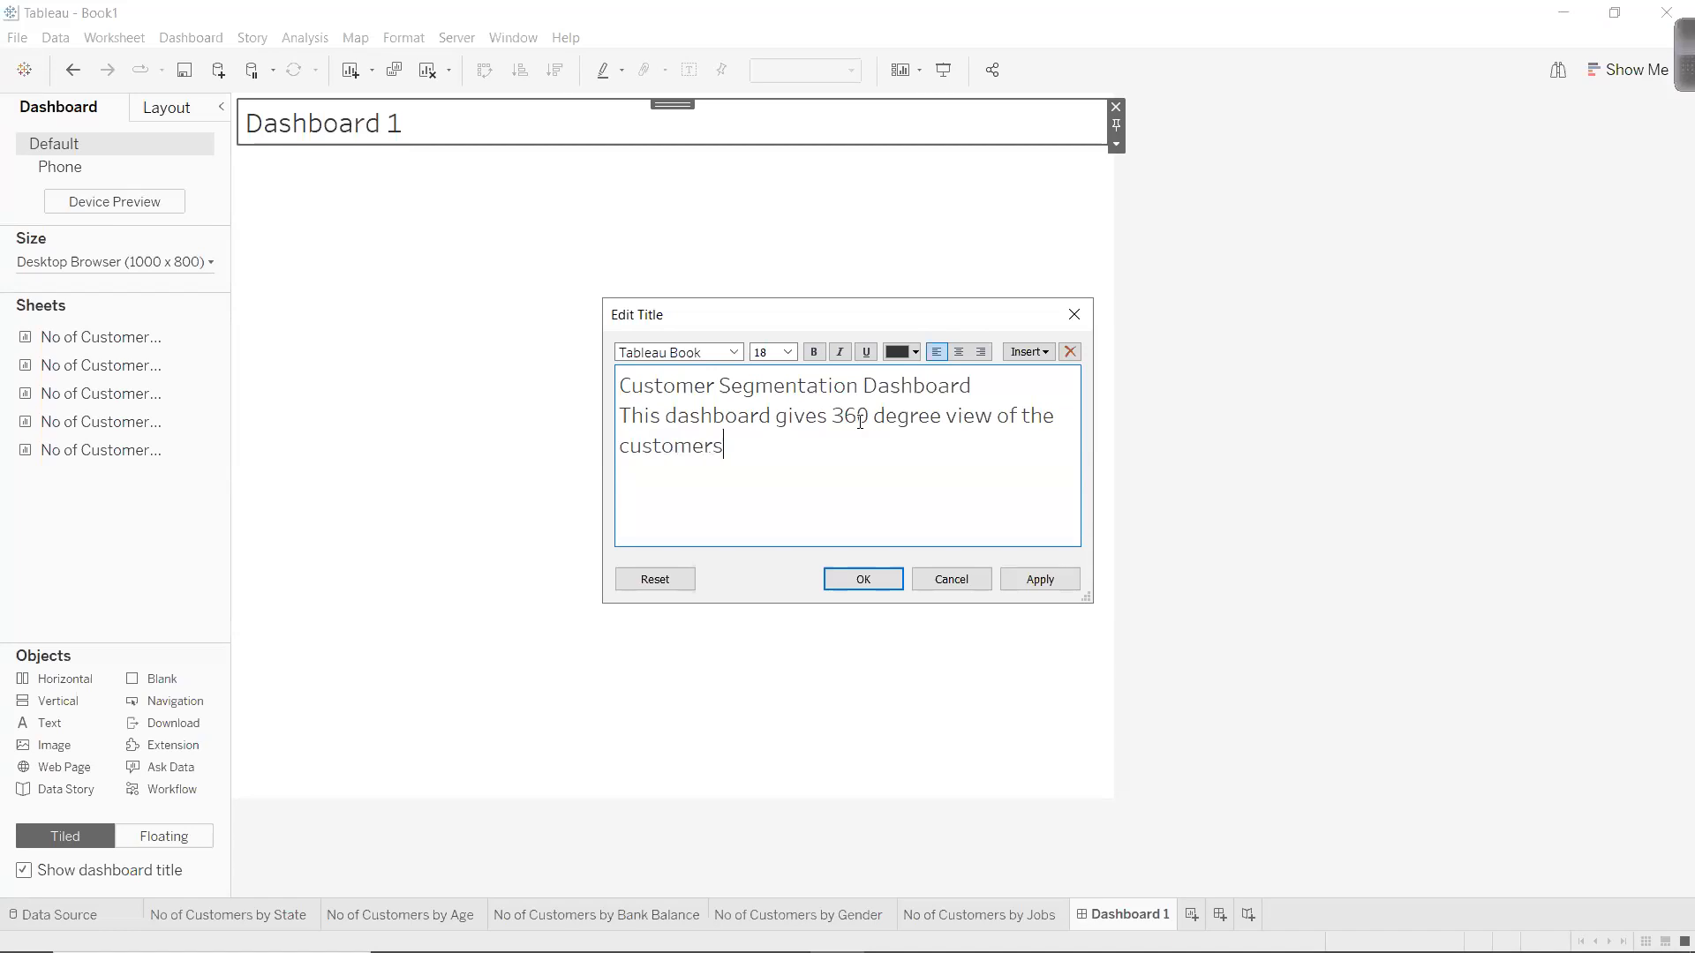
# Make the whole dashboard title bold and set the font size of its second line to 8.
pyautogui.hotkey('ctrl', 'a')
pyautogui.hotkey('ctrl', 'b')
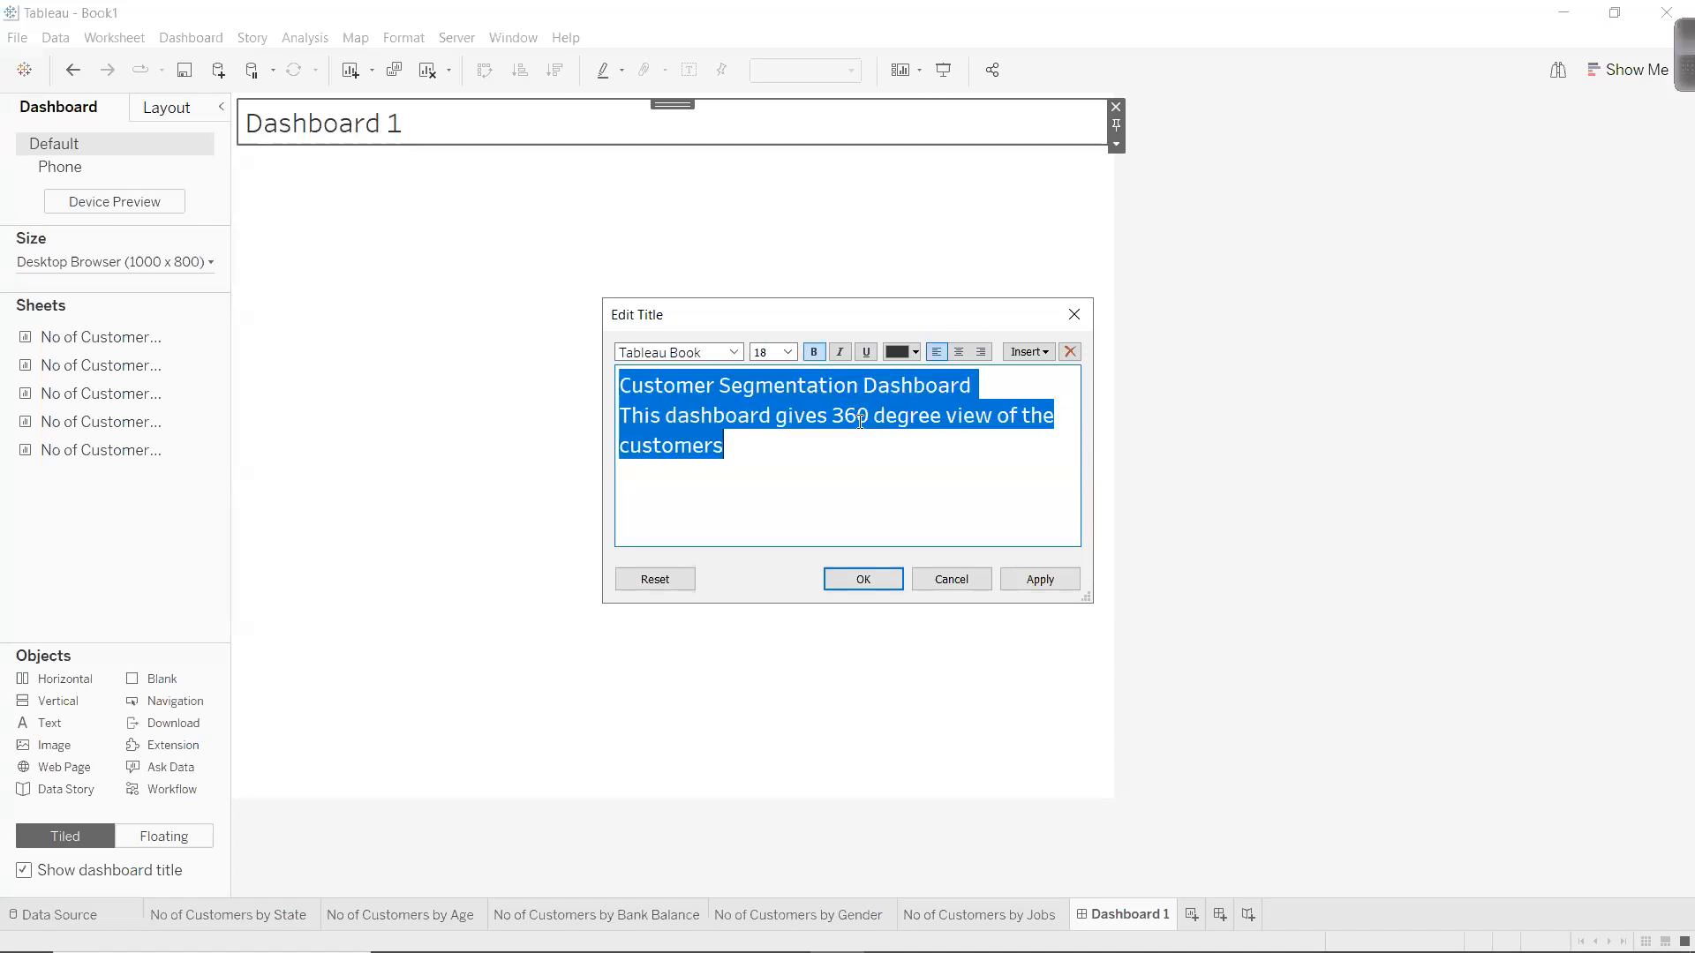
pyautogui.press('Right')
pyautogui.hotkey('shift', 'Up')
pyautogui.hotkey('shift', 'Home')
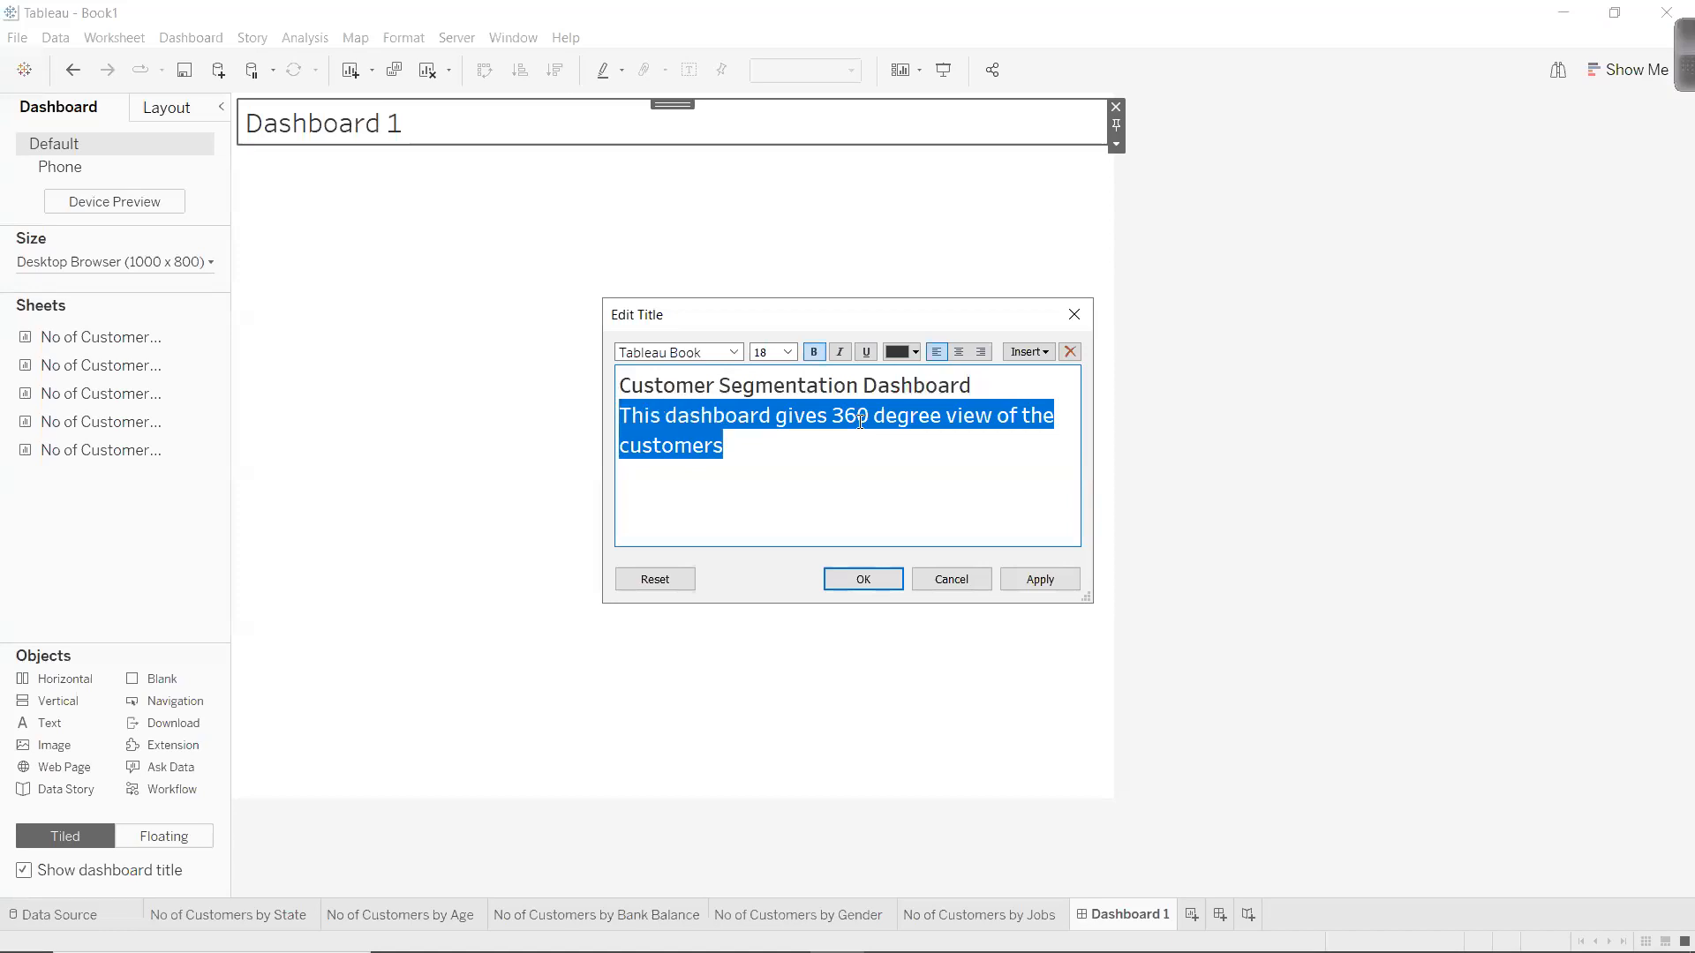
pyautogui.click(768, 351)
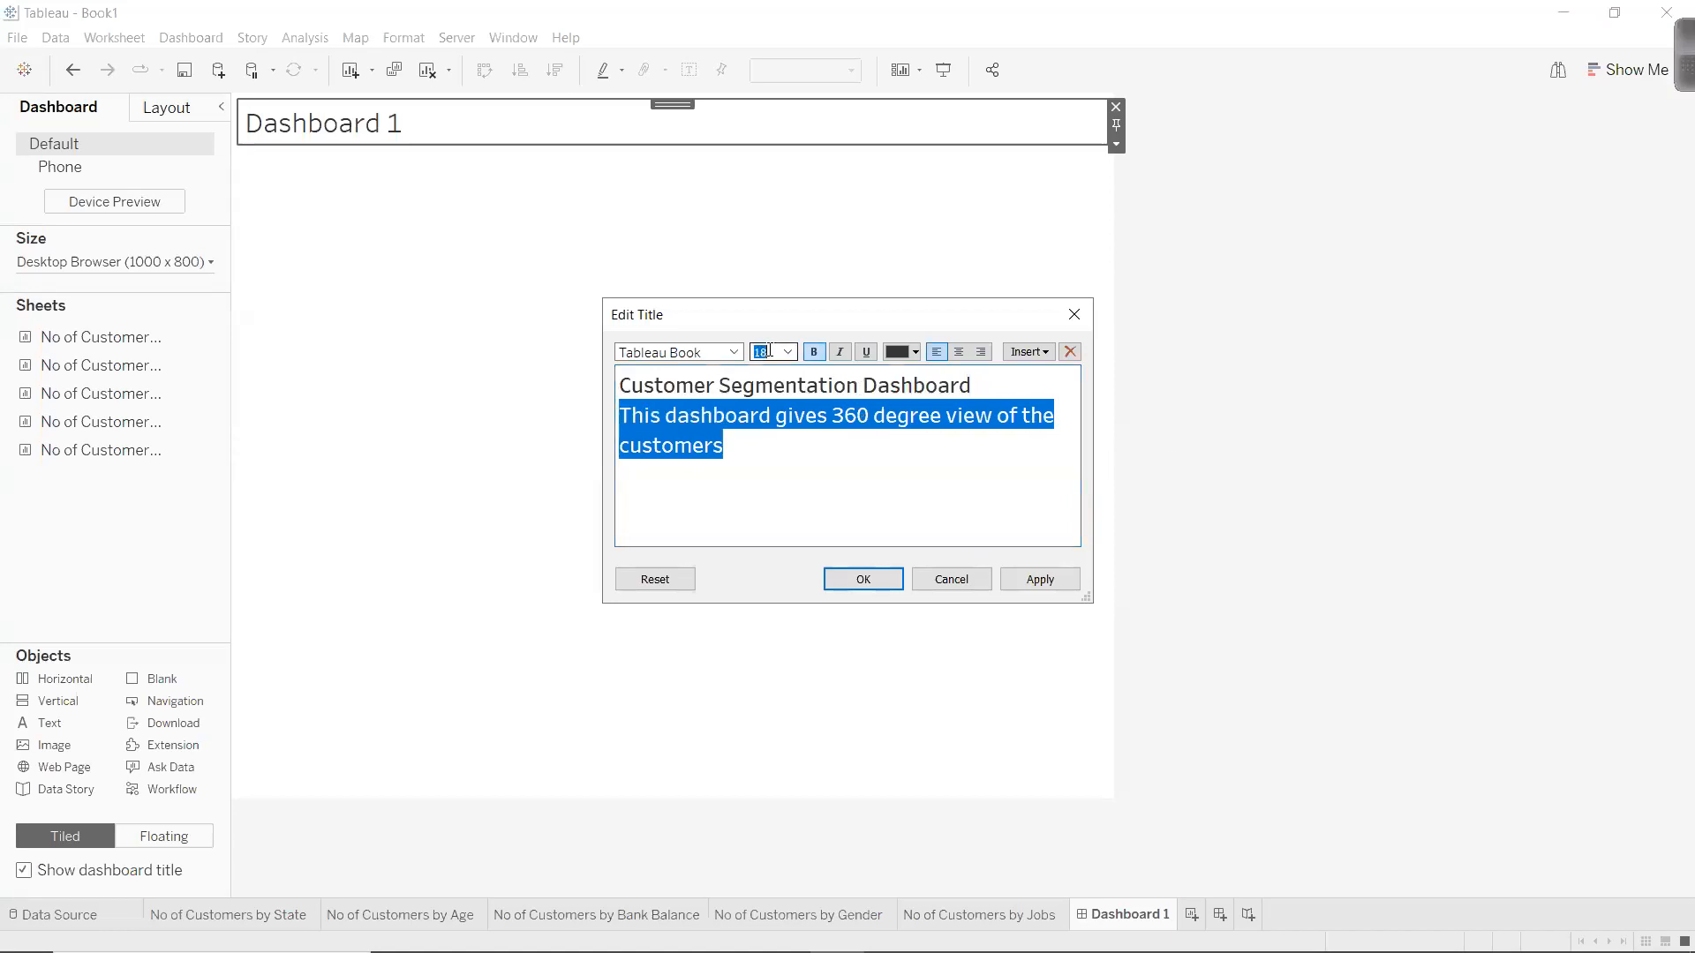
pyautogui.write('8')
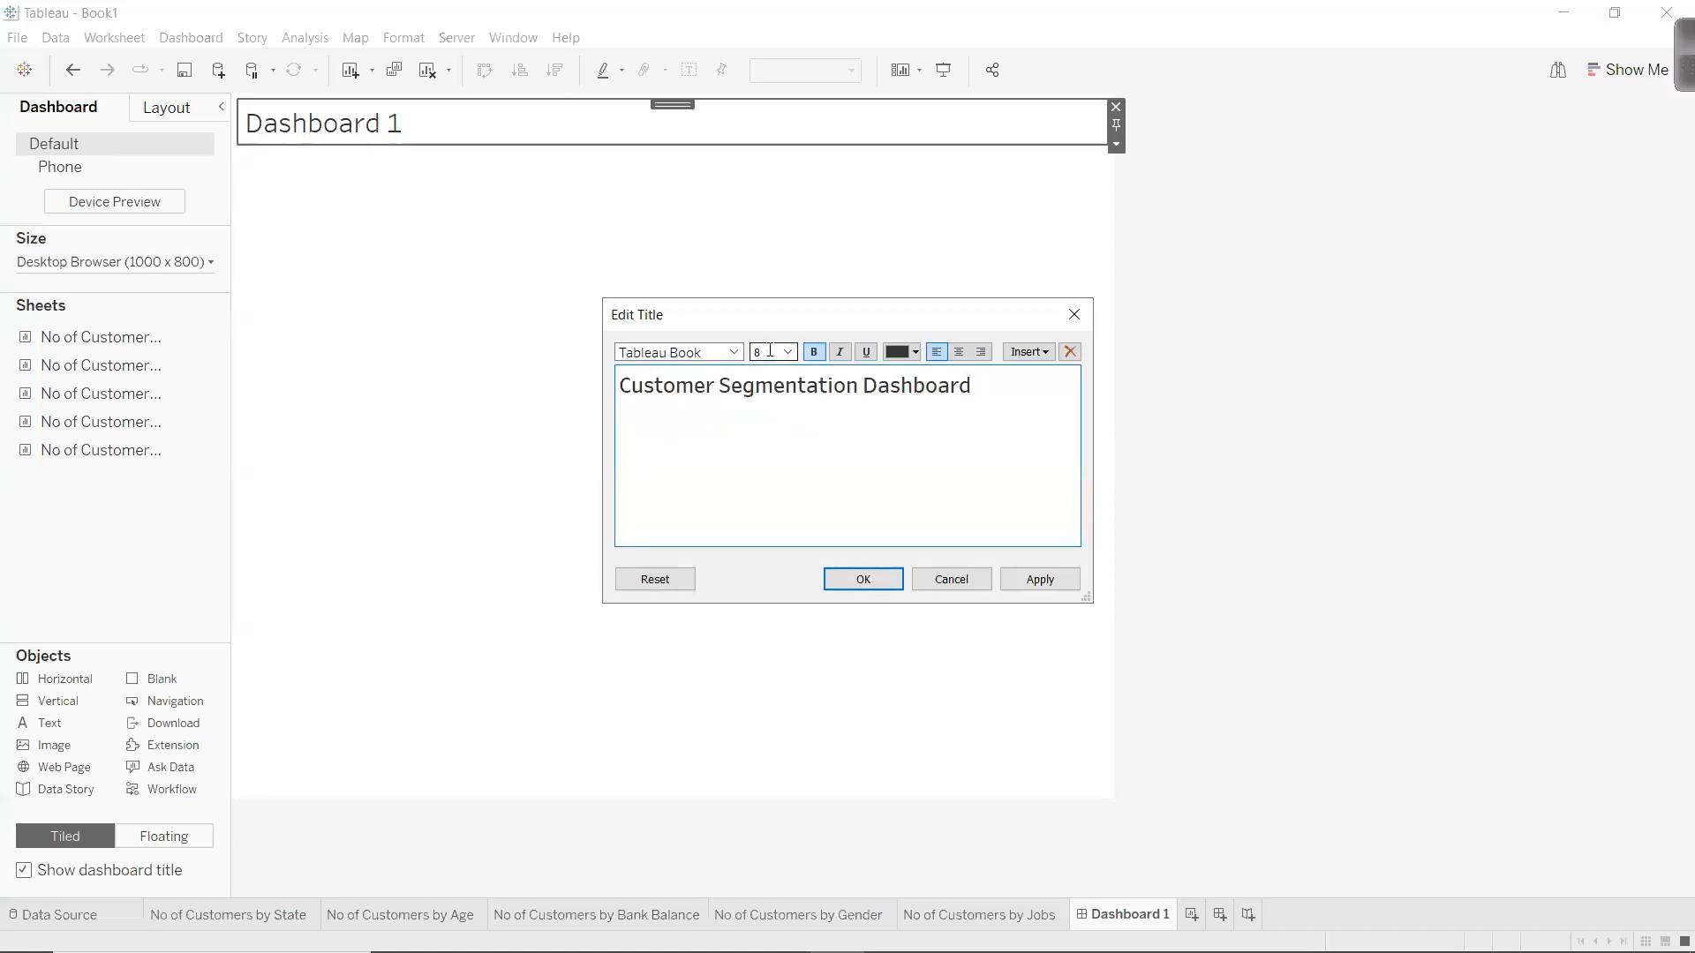
pyautogui.click(863, 579)
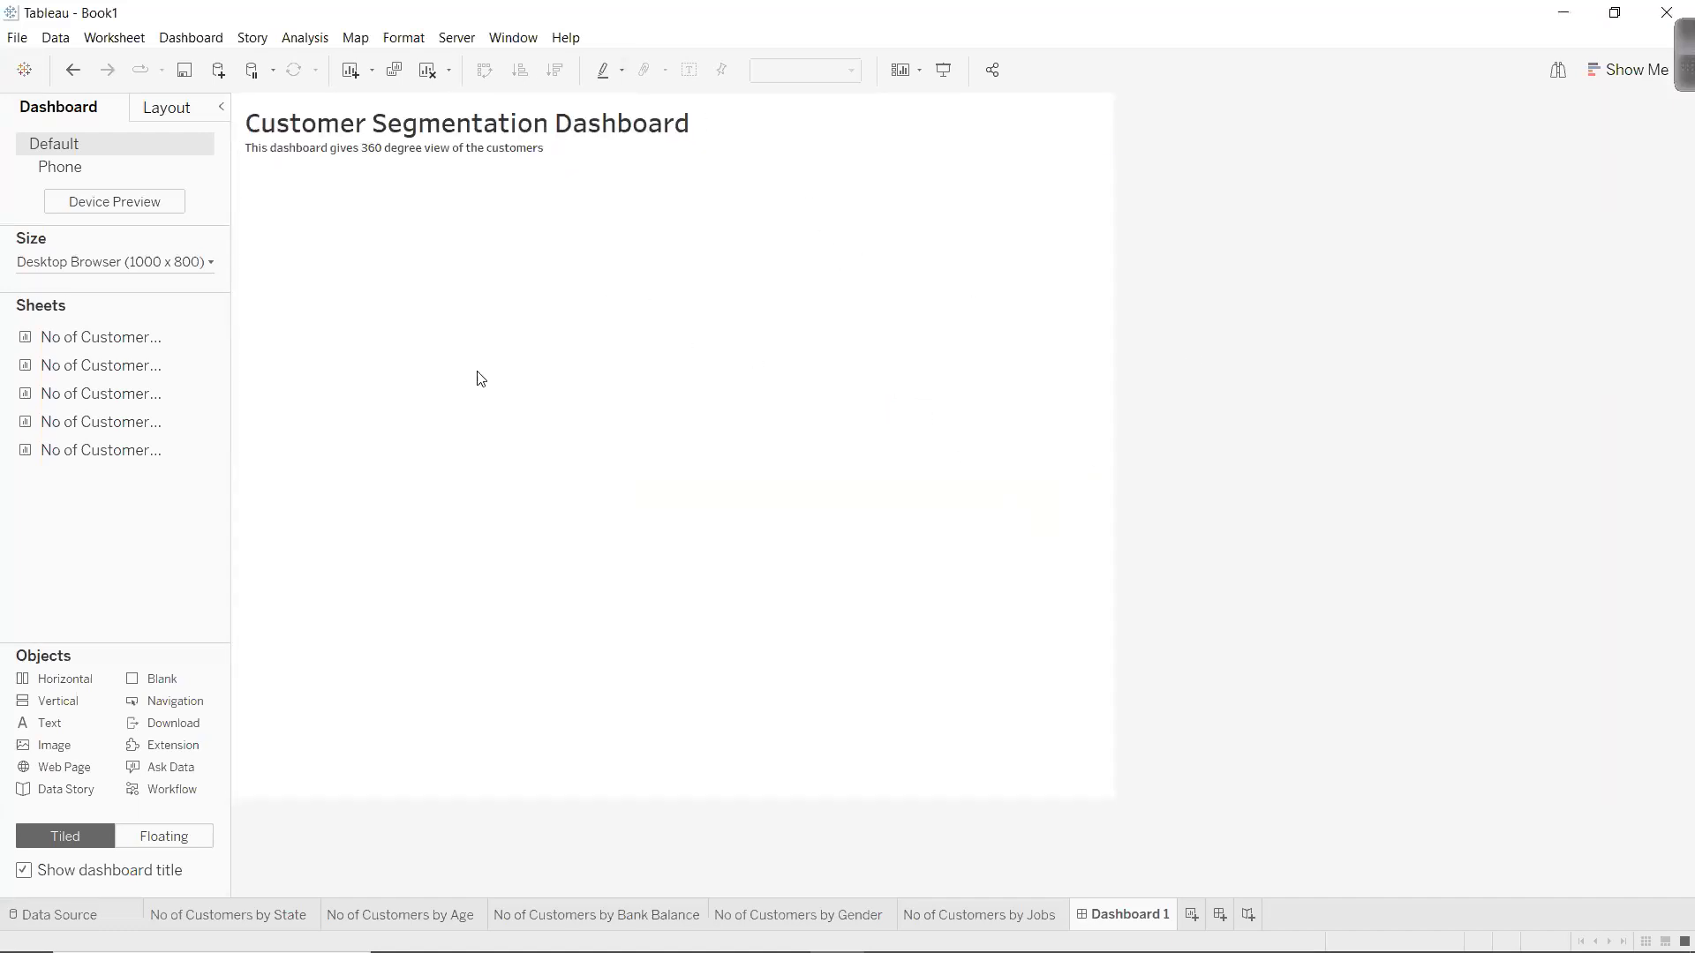
# Set the dashboard size to Automatic.
pyautogui.click(111, 275)
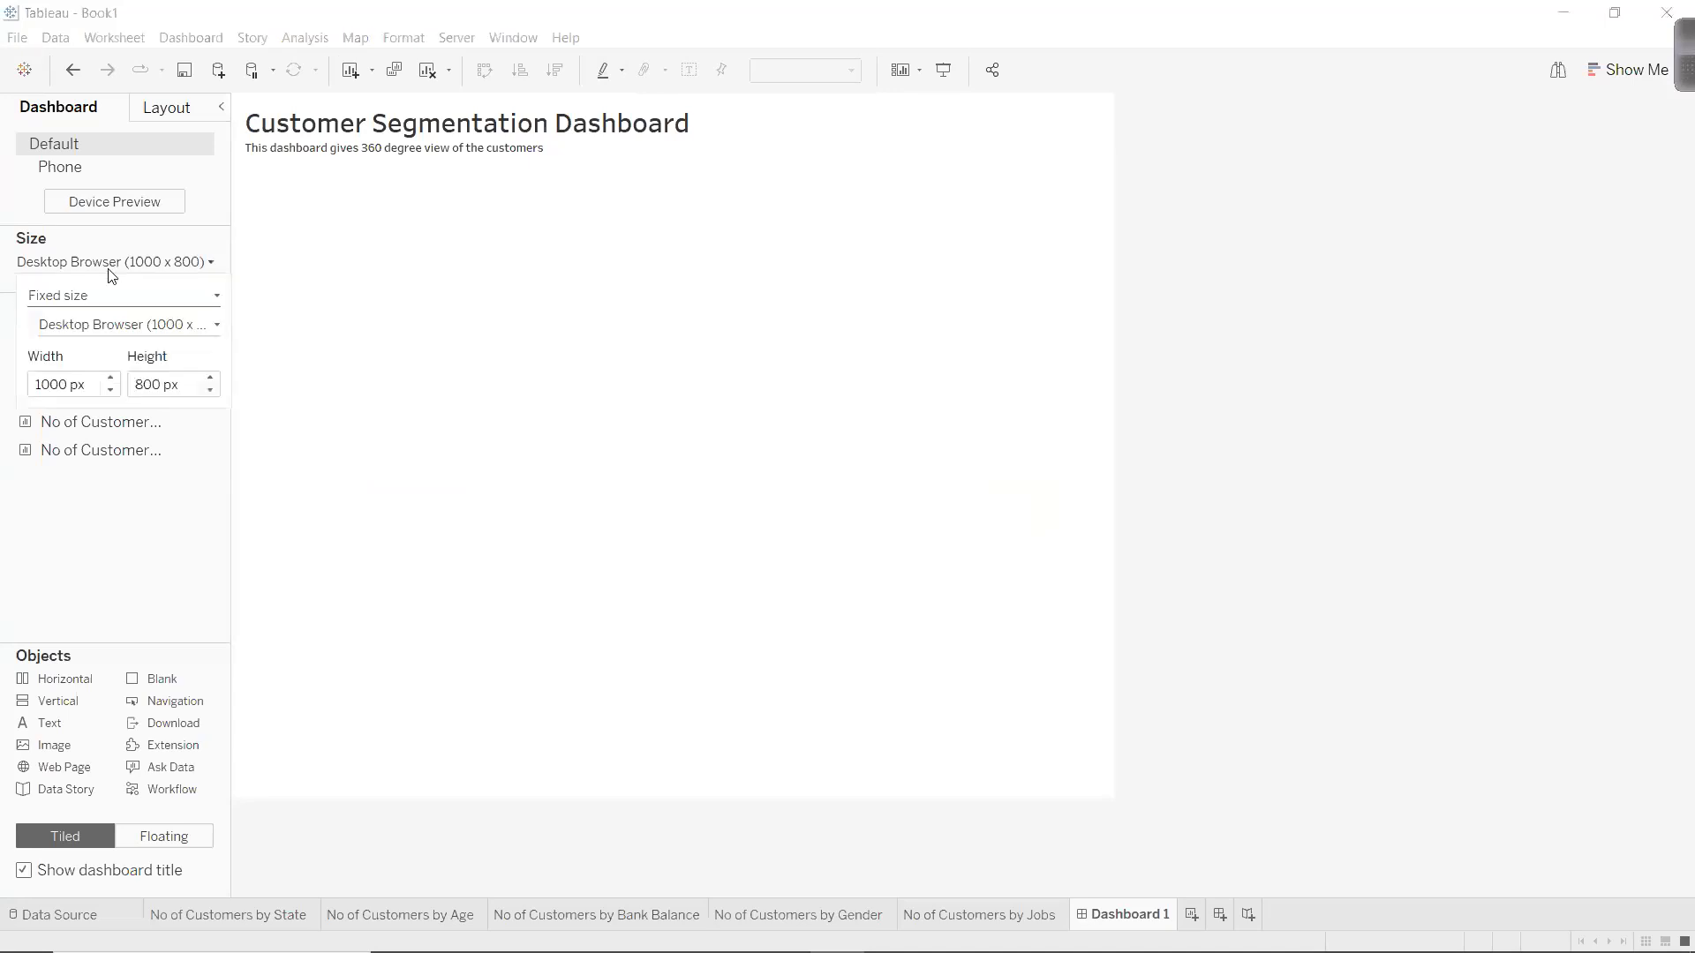
pyautogui.click(83, 300)
pyautogui.click(83, 332)
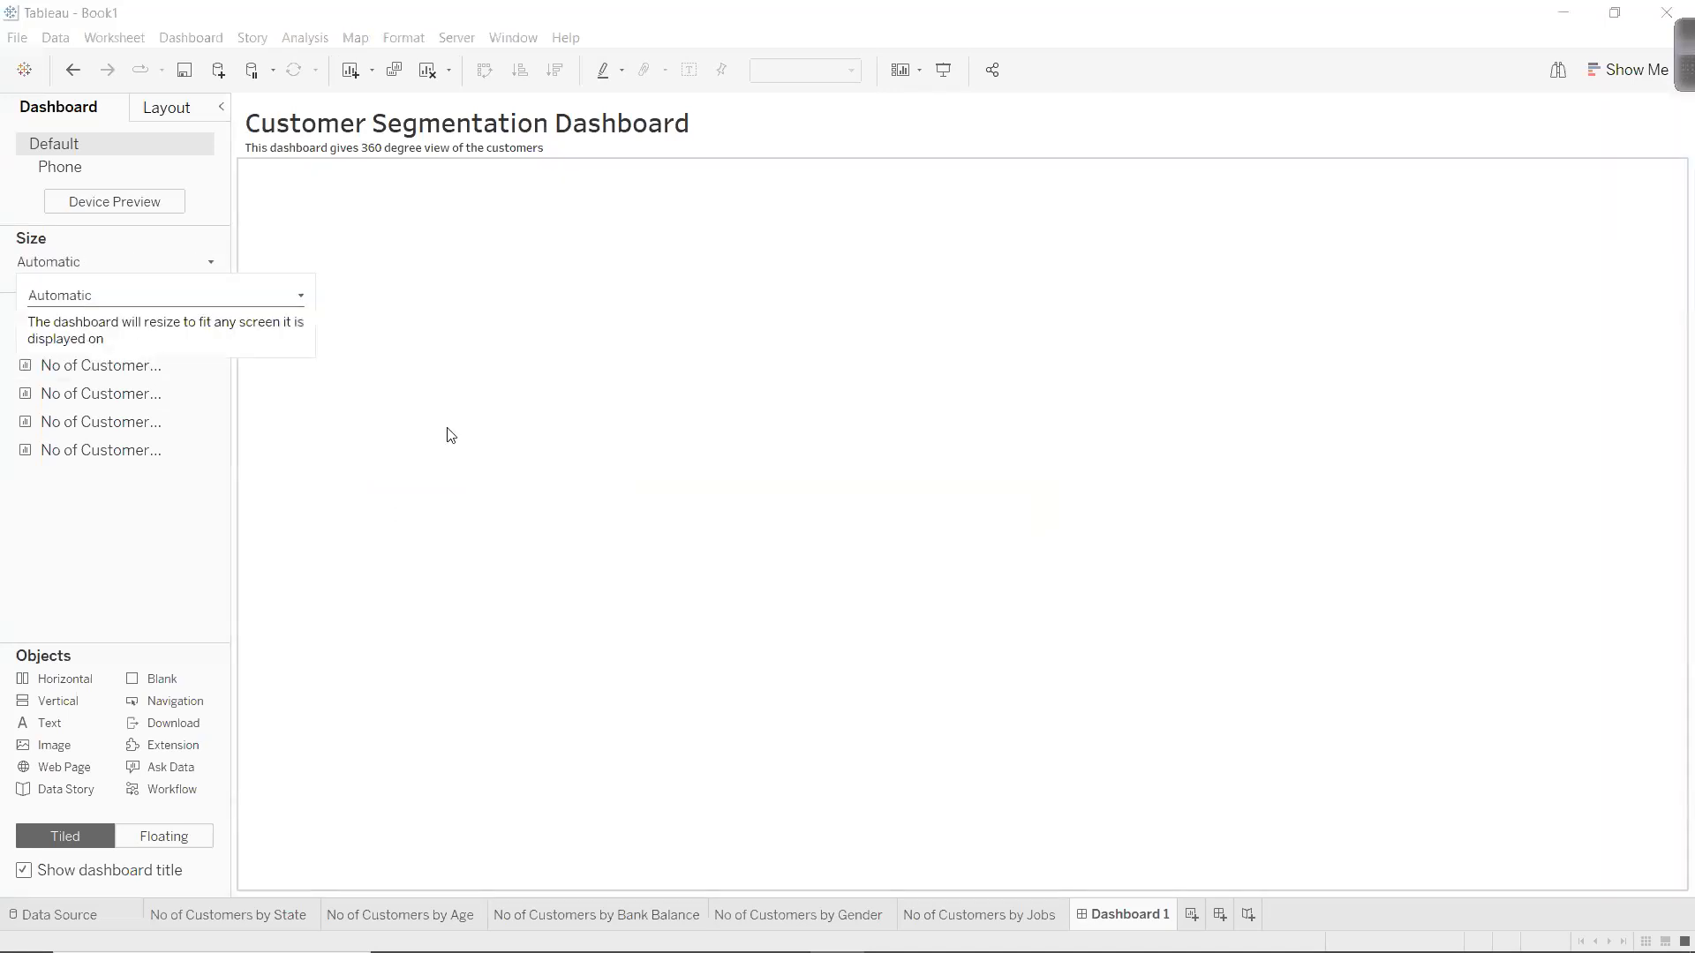
pyautogui.click(739, 11)
# Place the No of Customers by State map and the No of Customers by Age chart side by side, with the map's color legend beneath it.
pyautogui.moveTo(97, 337); pyautogui.dragTo(284, 385)
pyautogui.moveTo(62, 375); pyautogui.dragTo(1096, 522)
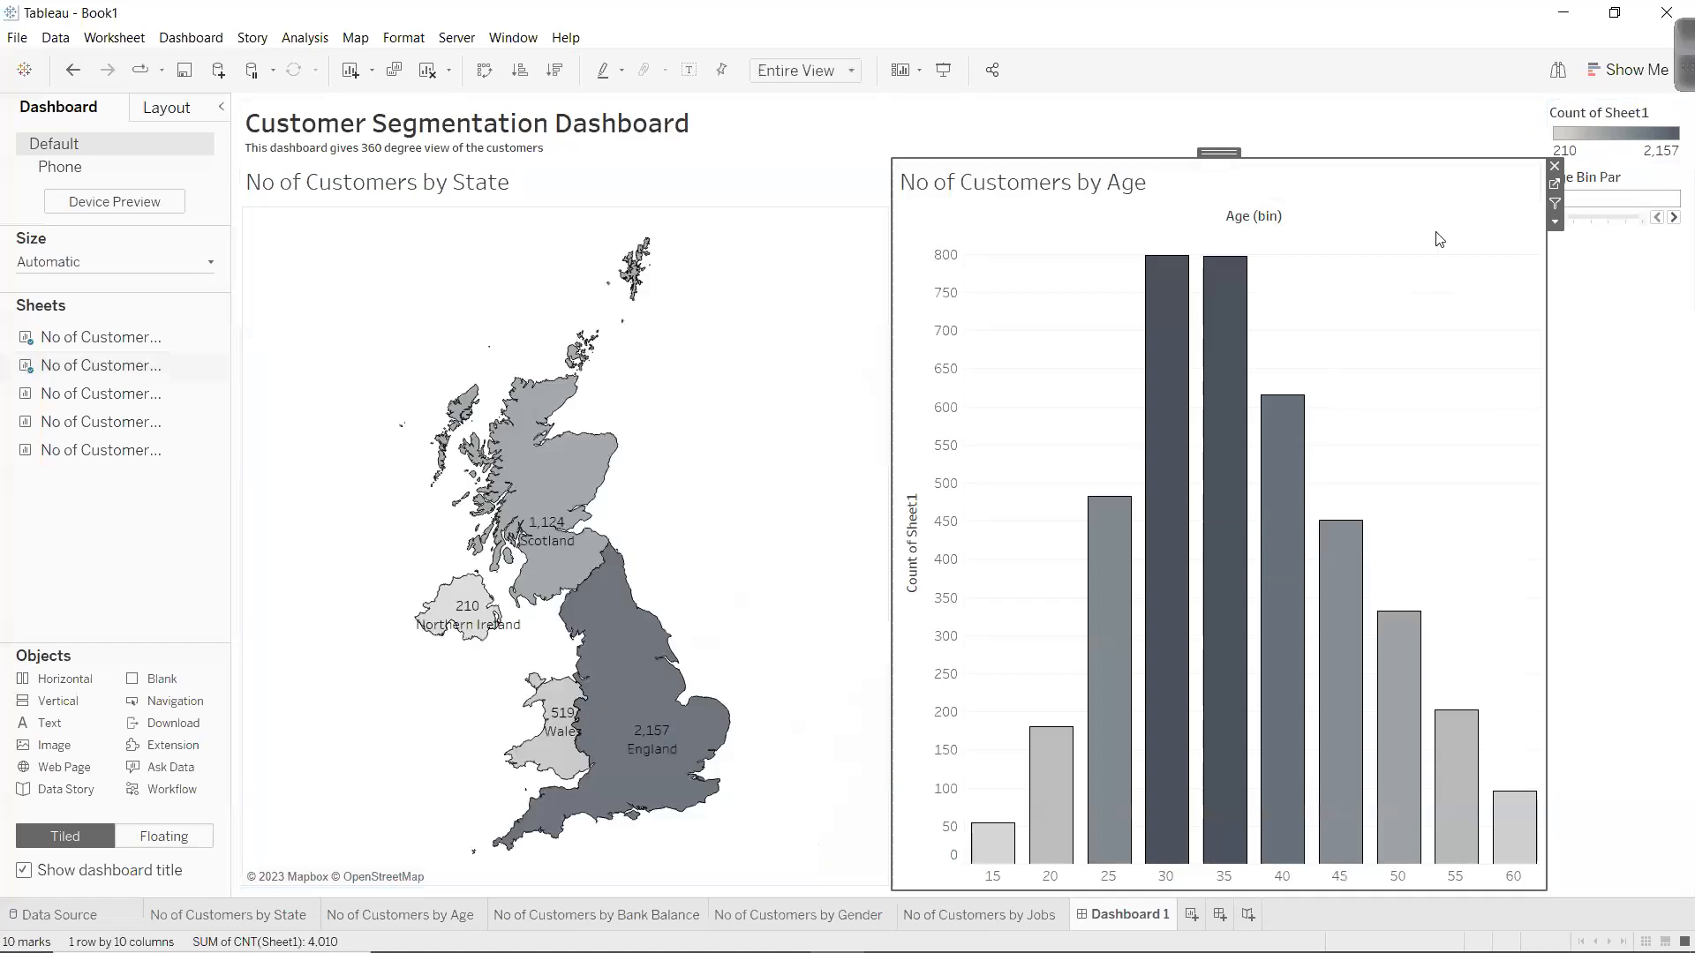
pyautogui.click(1602, 113)
pyautogui.moveTo(1629, 104); pyautogui.dragTo(514, 864)
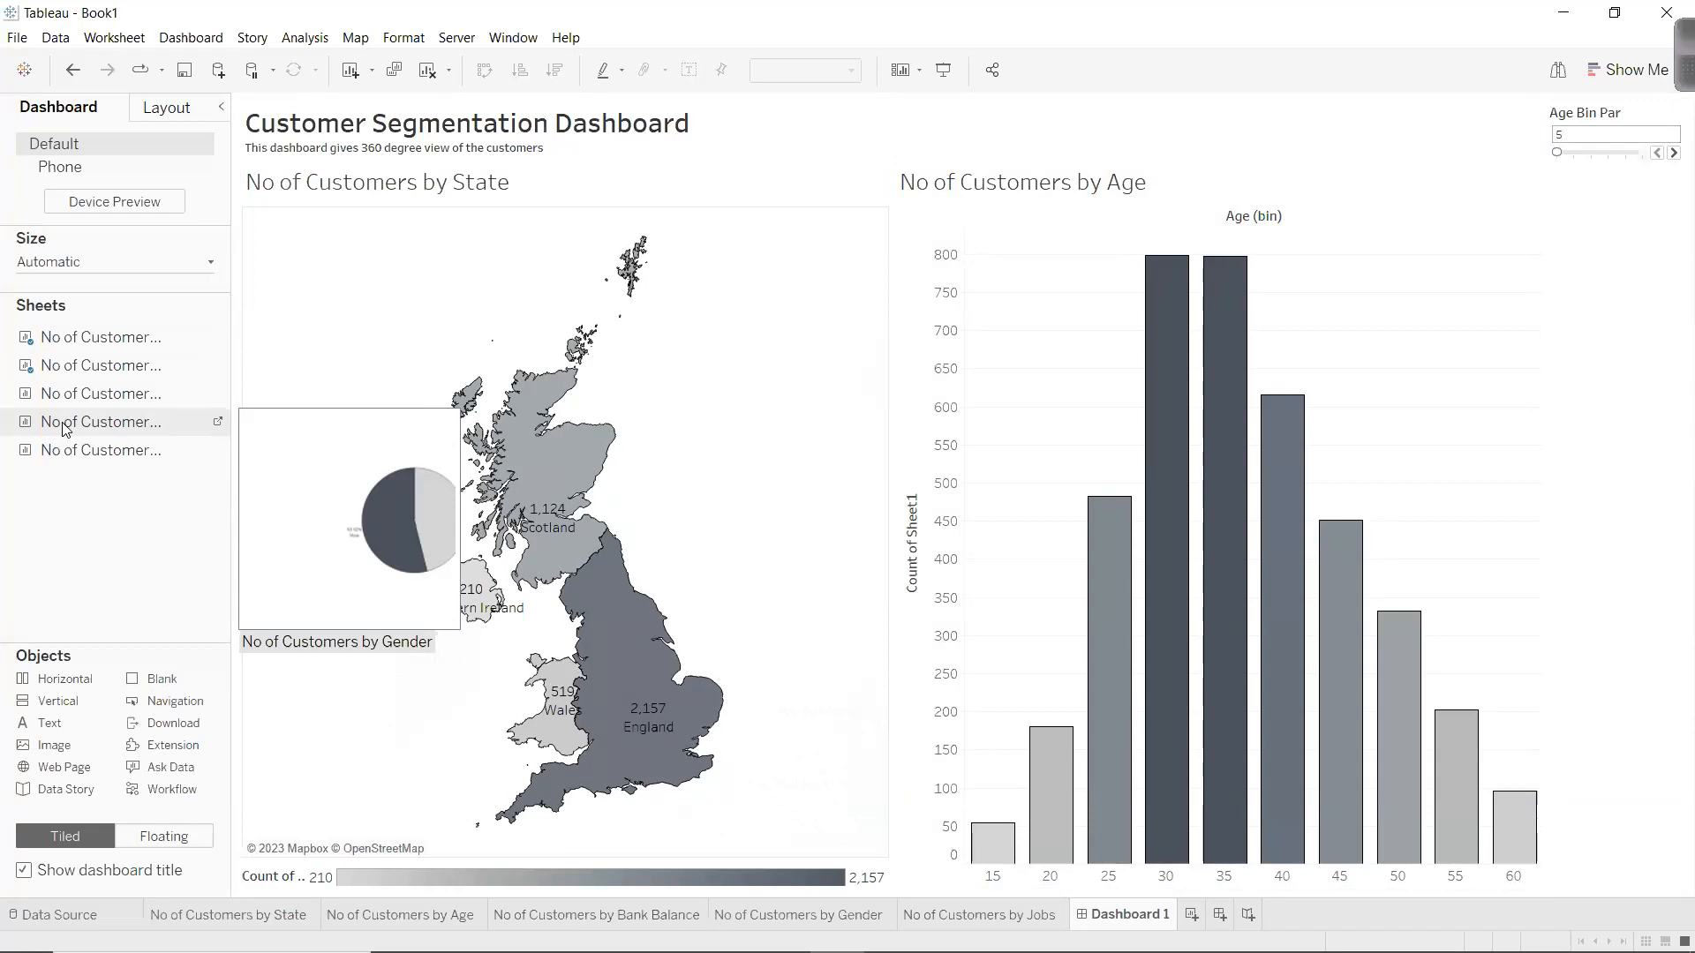
pyautogui.click(1225, 556)
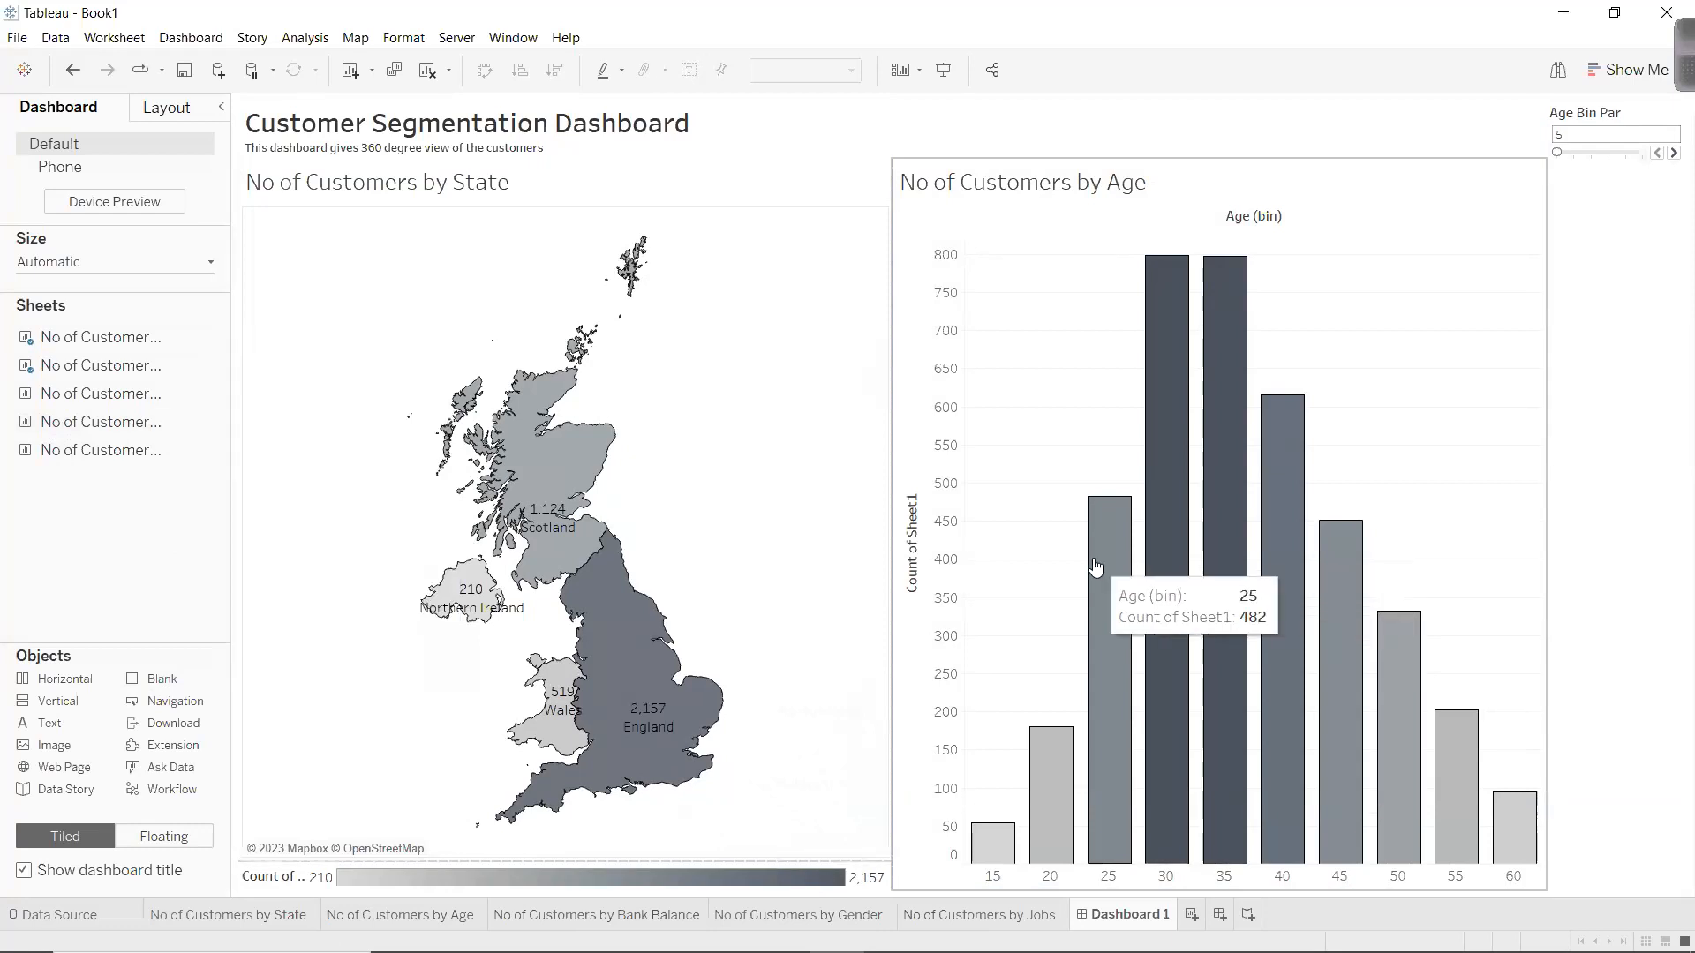
pyautogui.click(772, 838)
pyautogui.write('tab')
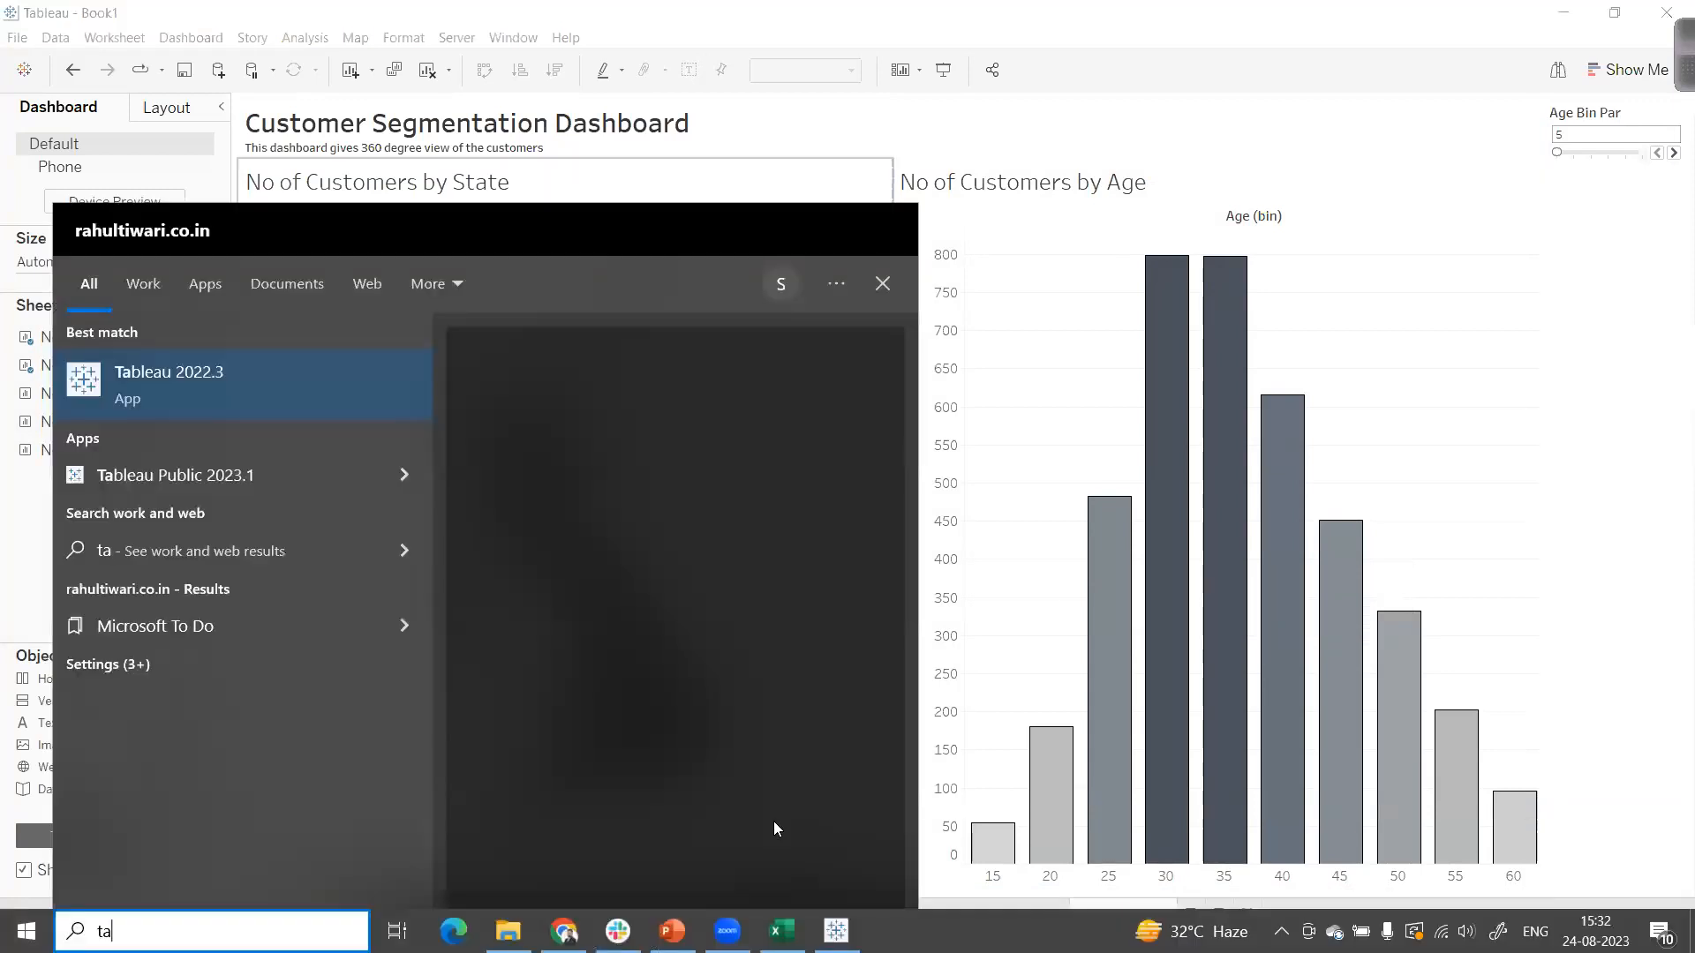
pyautogui.click(245, 397)
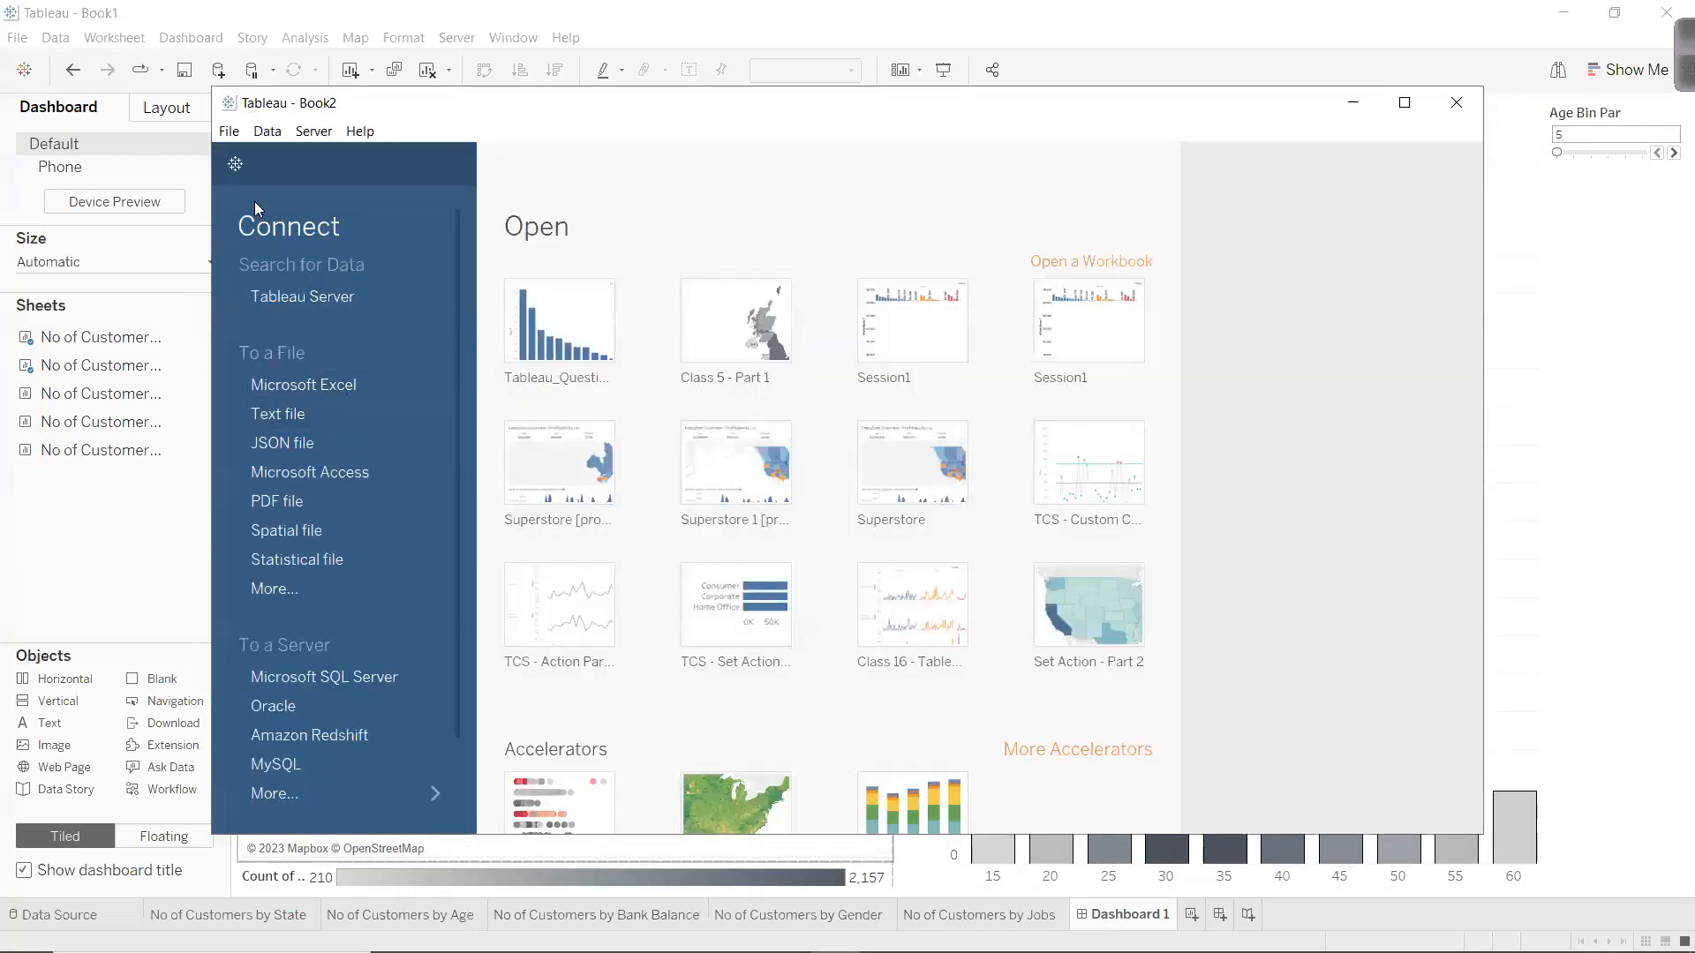
pyautogui.click(242, 166)
pyautogui.doubleClick(783, 102)
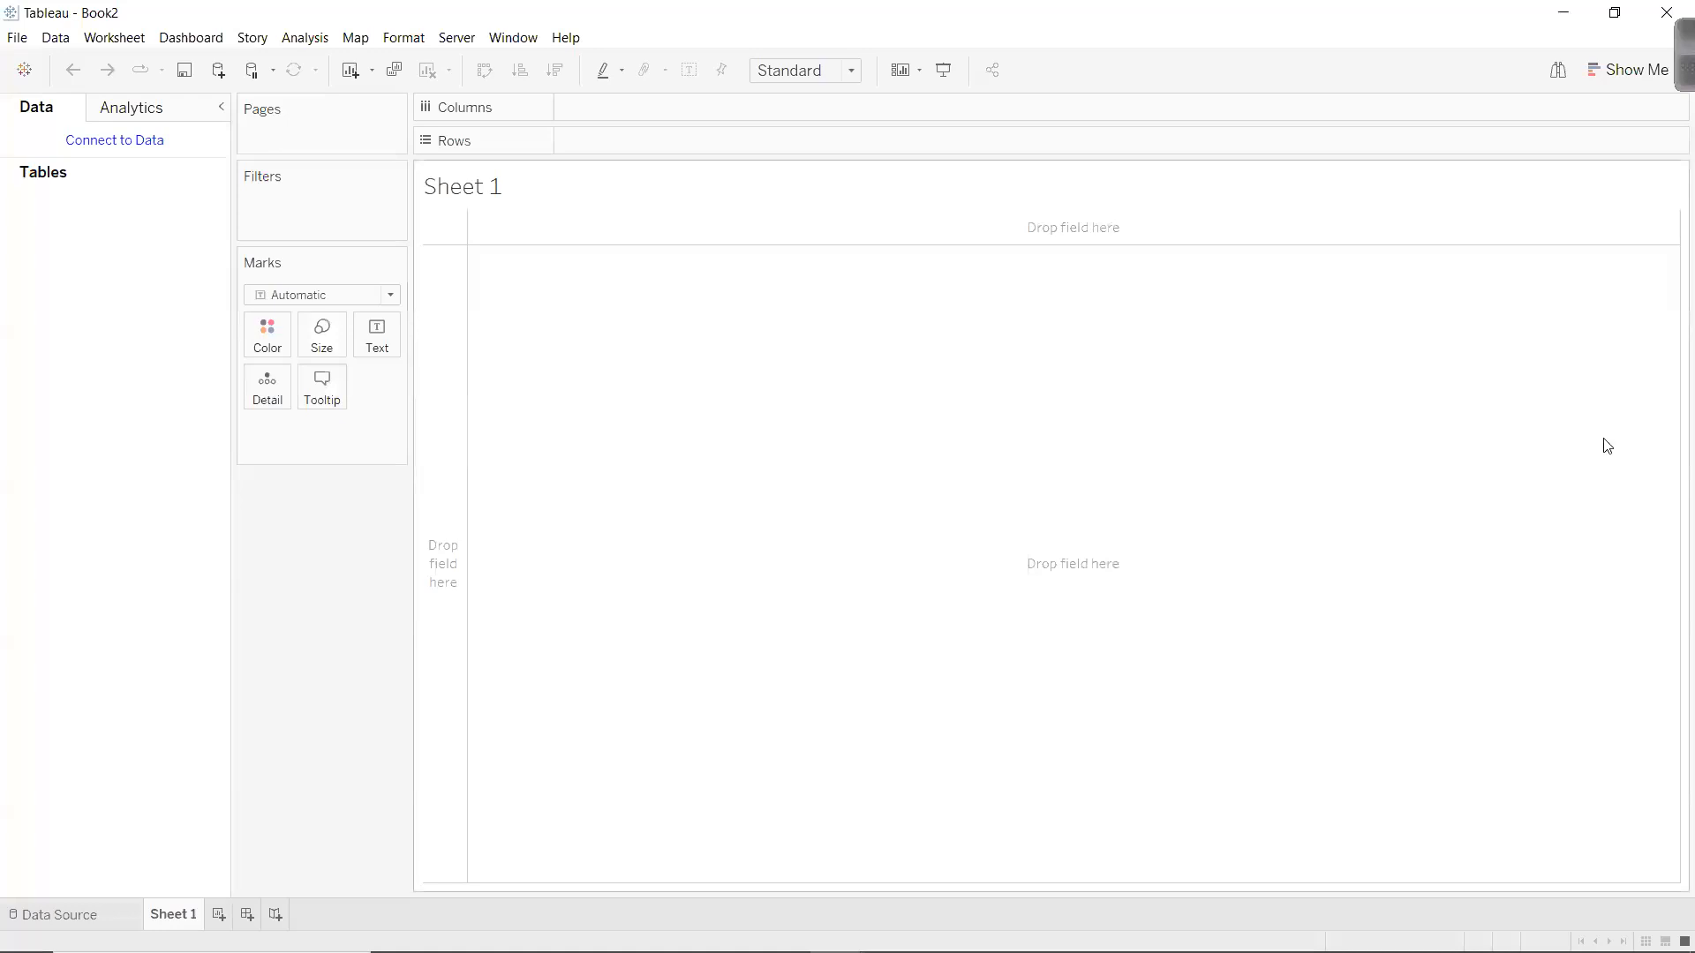
pyautogui.click(1655, 11)
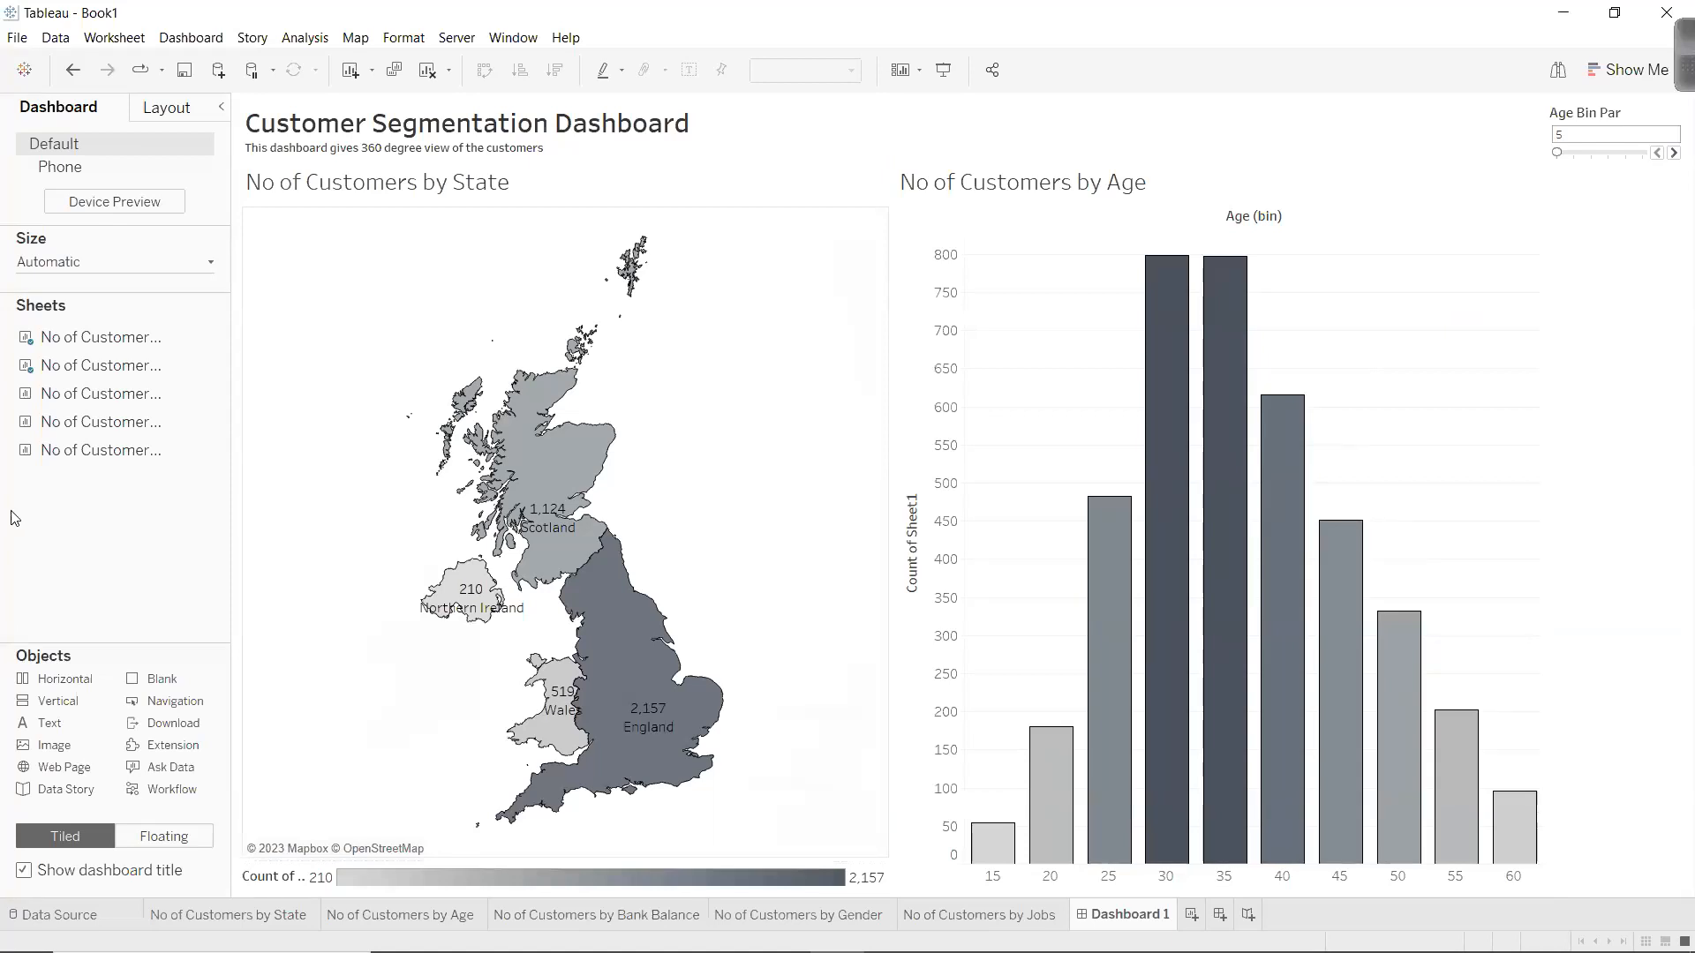
# Place the No of Customers by Bank Balance chart below the Age chart and move the Age Bin Par control into a thin strip above both charts.
pyautogui.moveTo(92, 396); pyautogui.dragTo(1208, 670)
pyautogui.moveTo(69, 447)
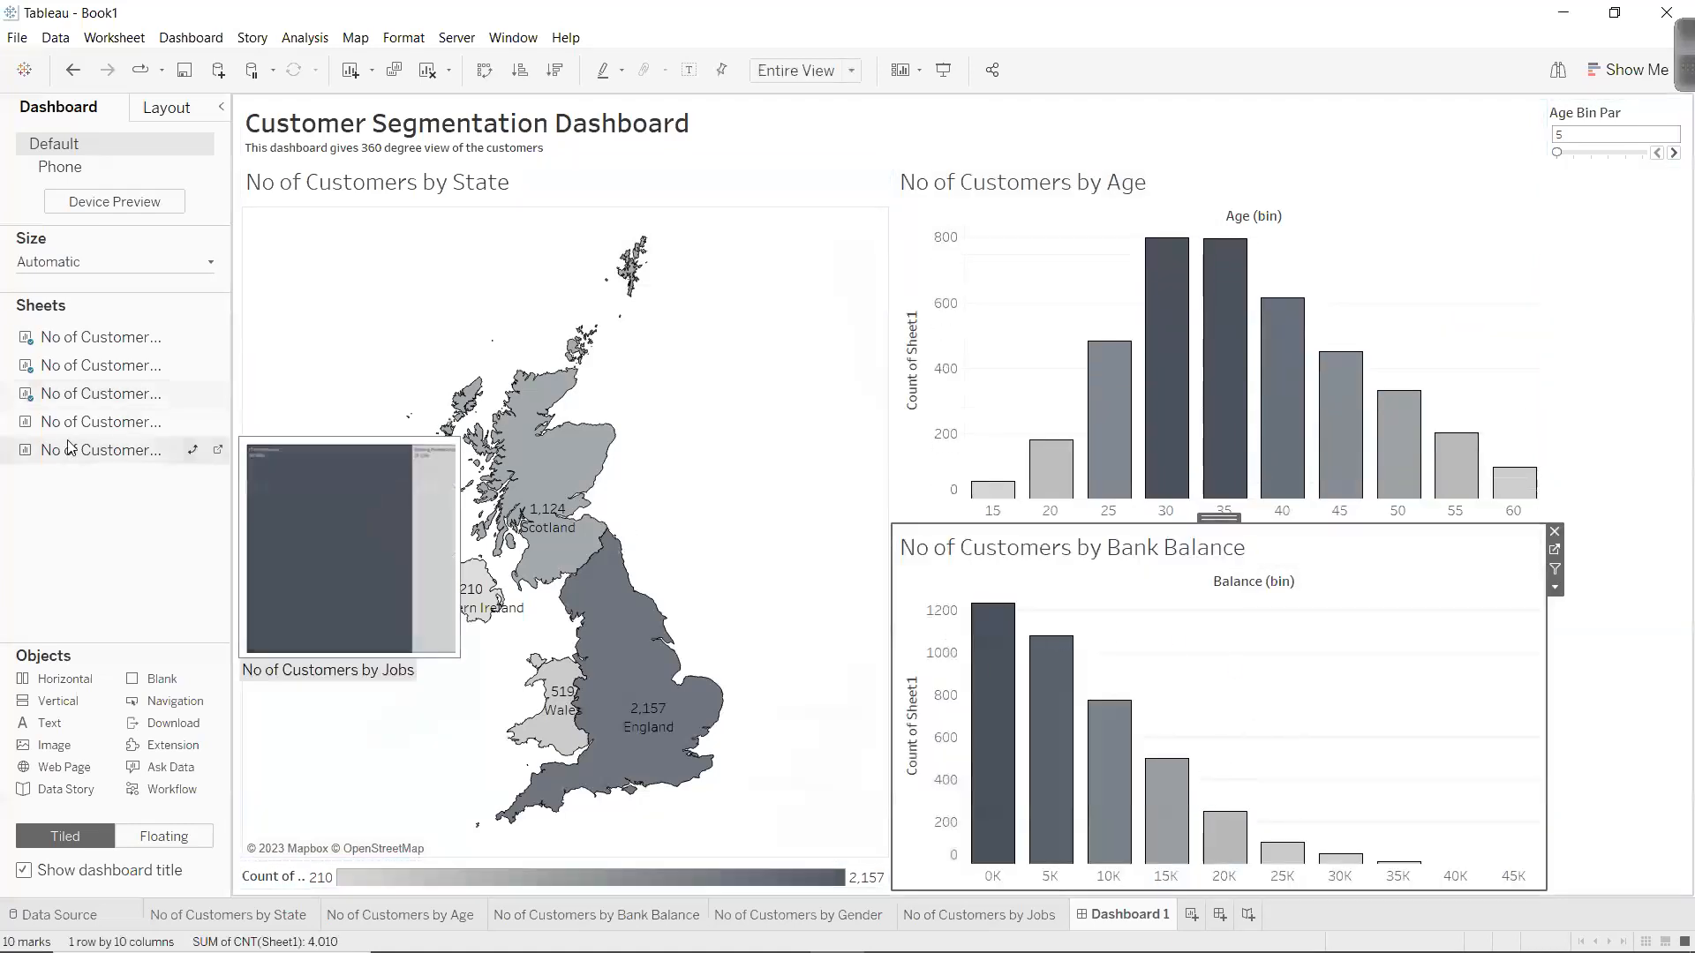
pyautogui.moveTo(1620, 114); pyautogui.dragTo(1200, 183)
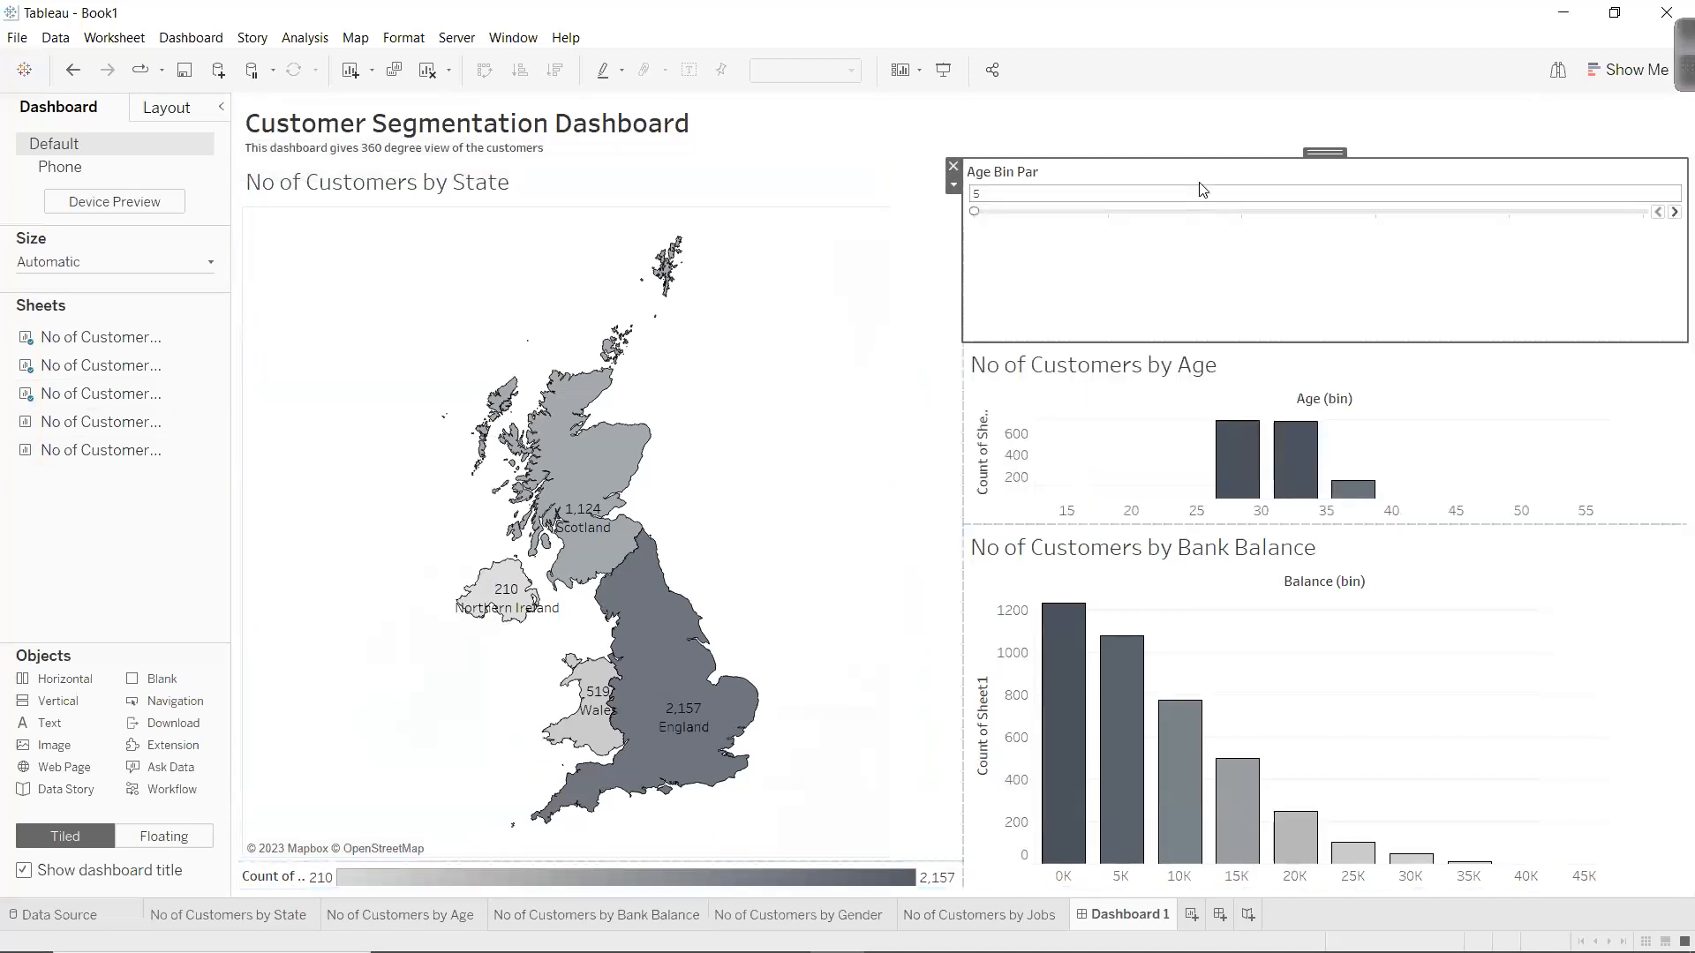
pyautogui.moveTo(1261, 342); pyautogui.dragTo(1261, 214)
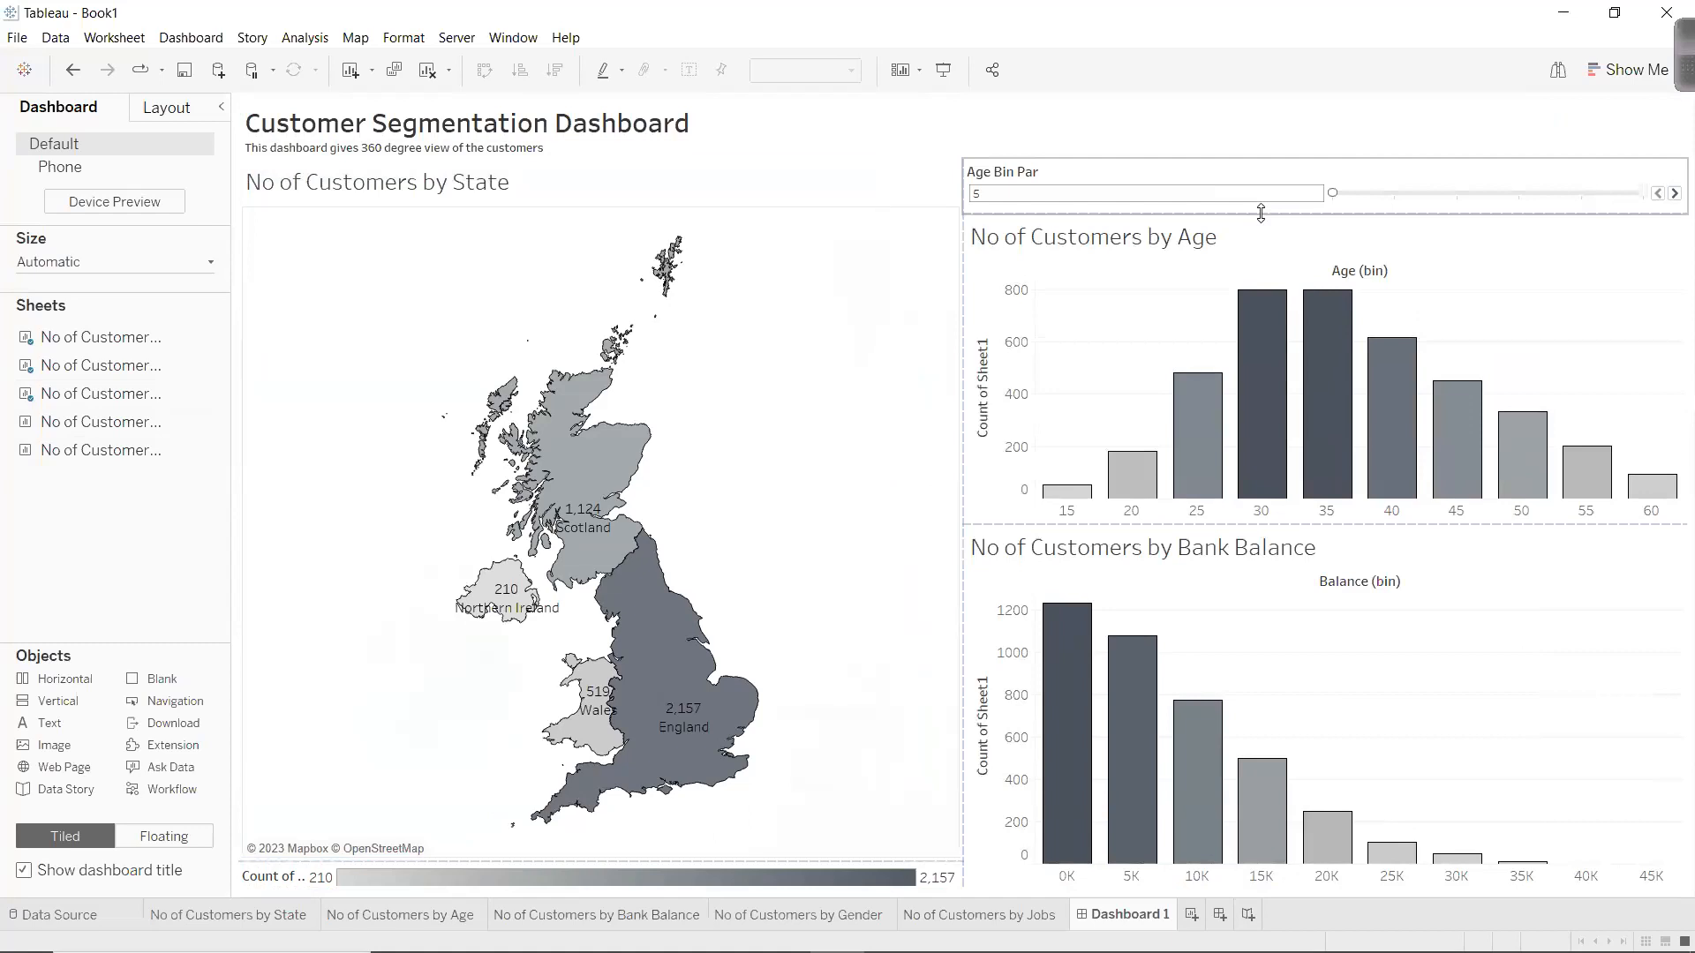
# Place the No of Customers by Gender pie beside the Age chart and fit a thin Age Bin Par control directly above the Age chart only.
pyautogui.moveTo(121, 417)
pyautogui.moveTo(121, 417); pyautogui.dragTo(1617, 366)
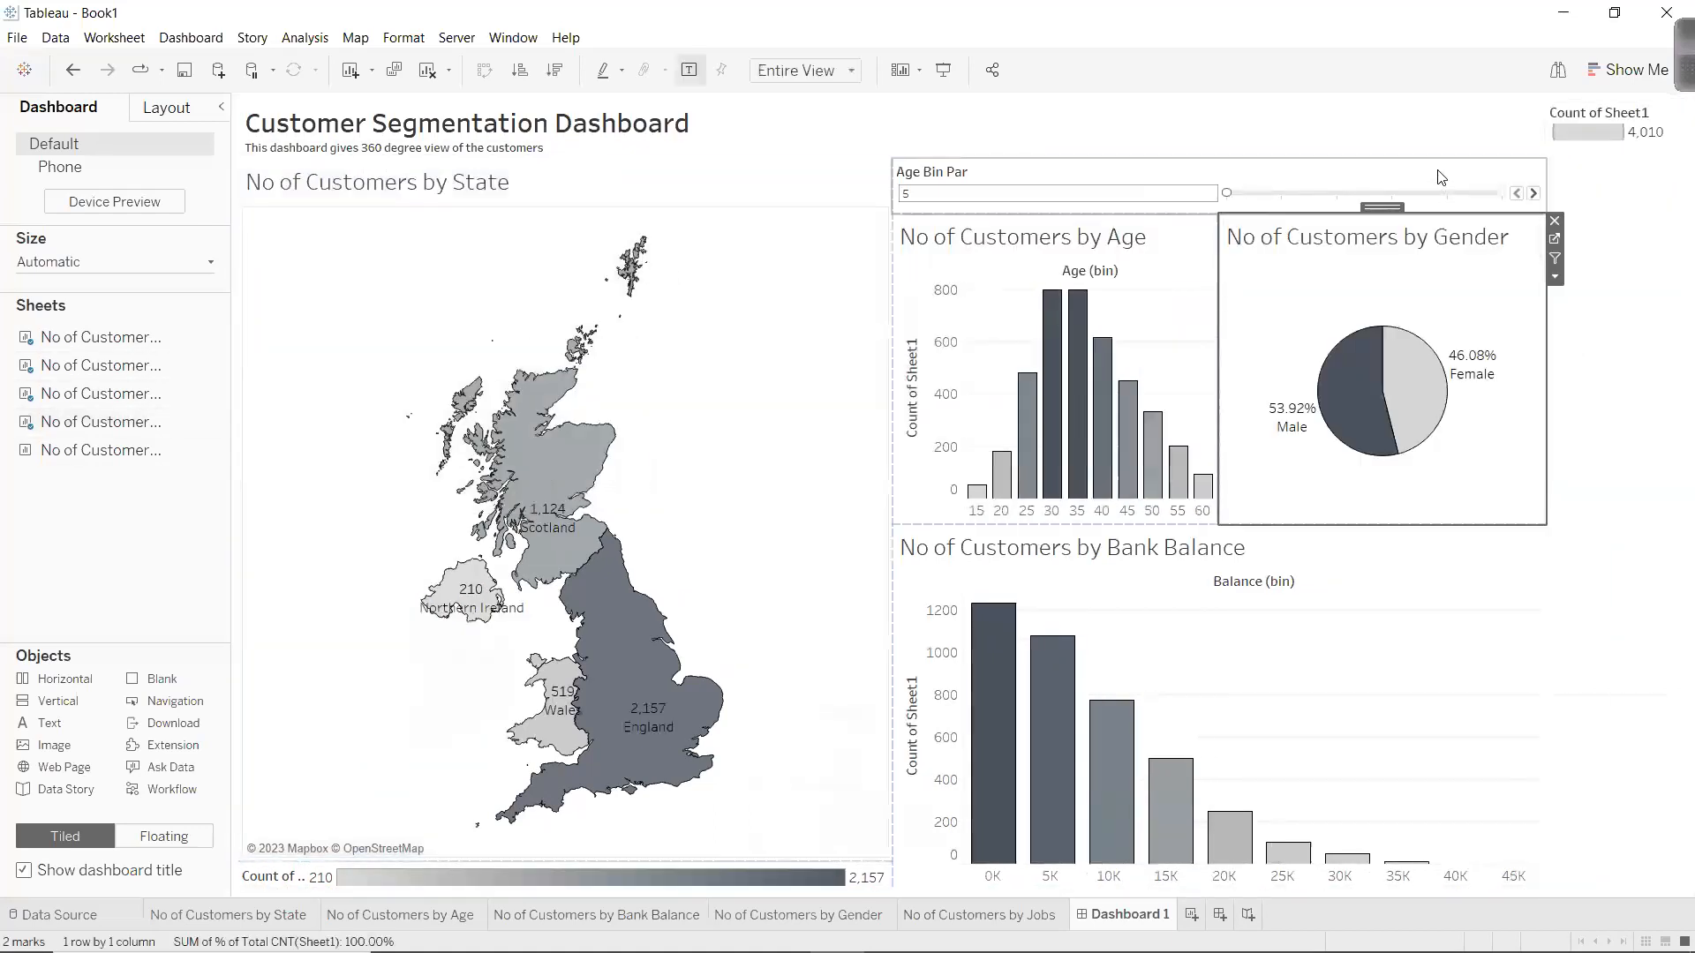
pyautogui.click(1440, 177)
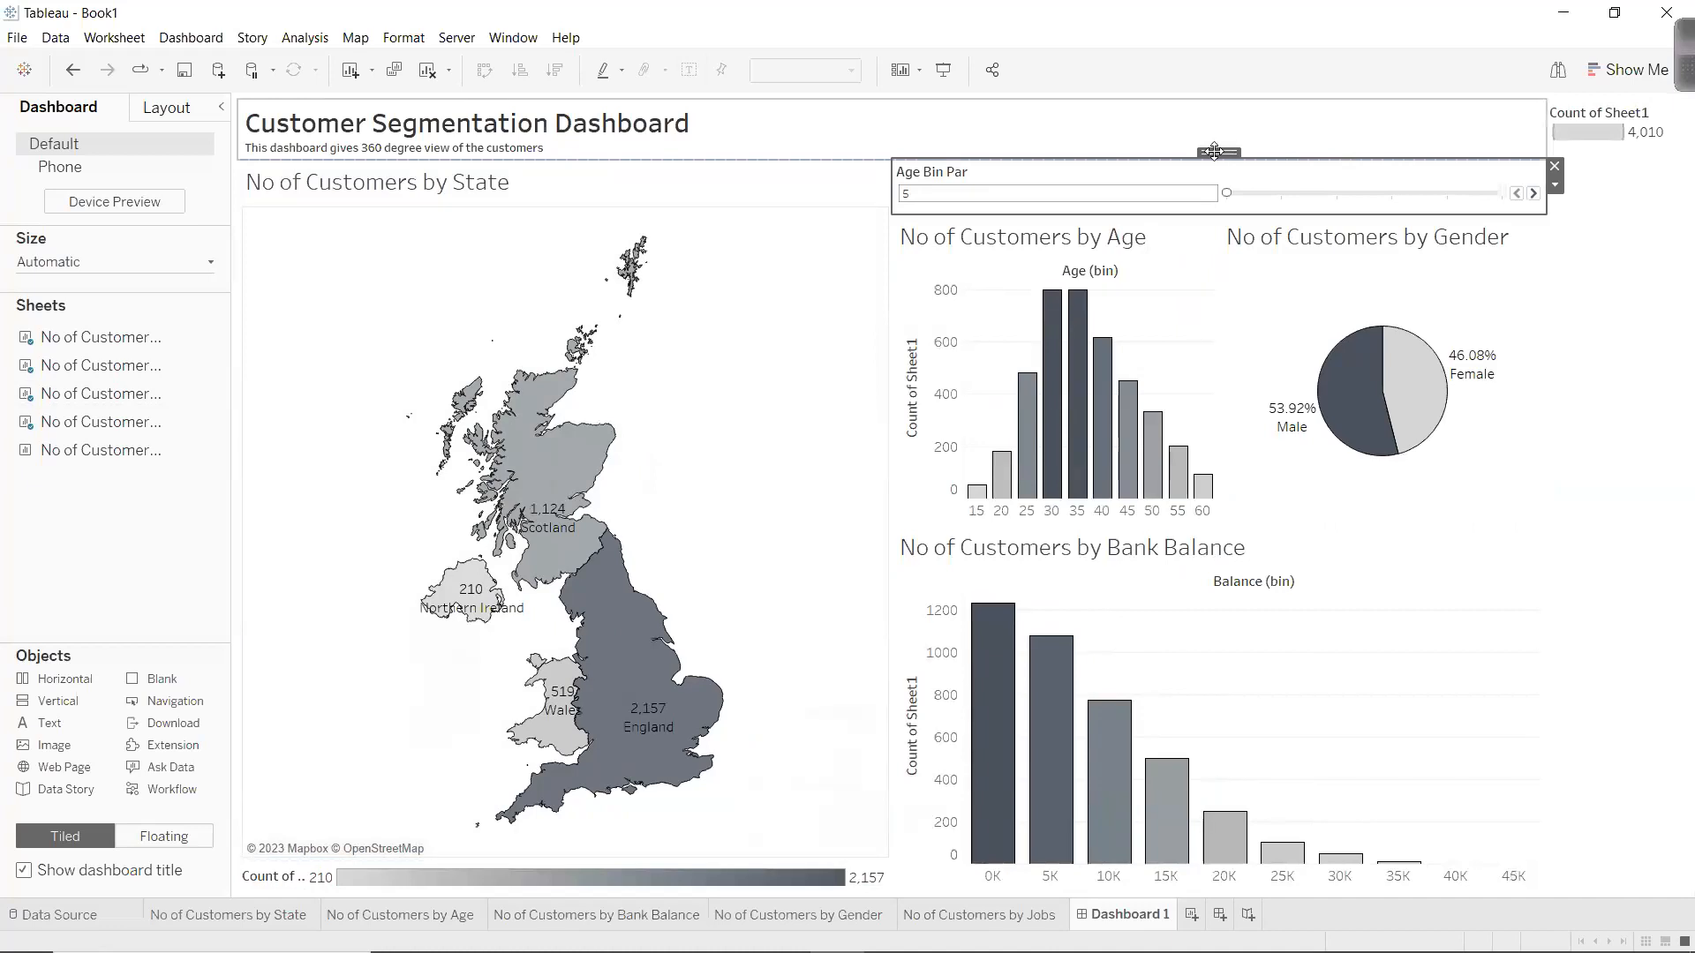
pyautogui.moveTo(1215, 151); pyautogui.dragTo(1102, 251)
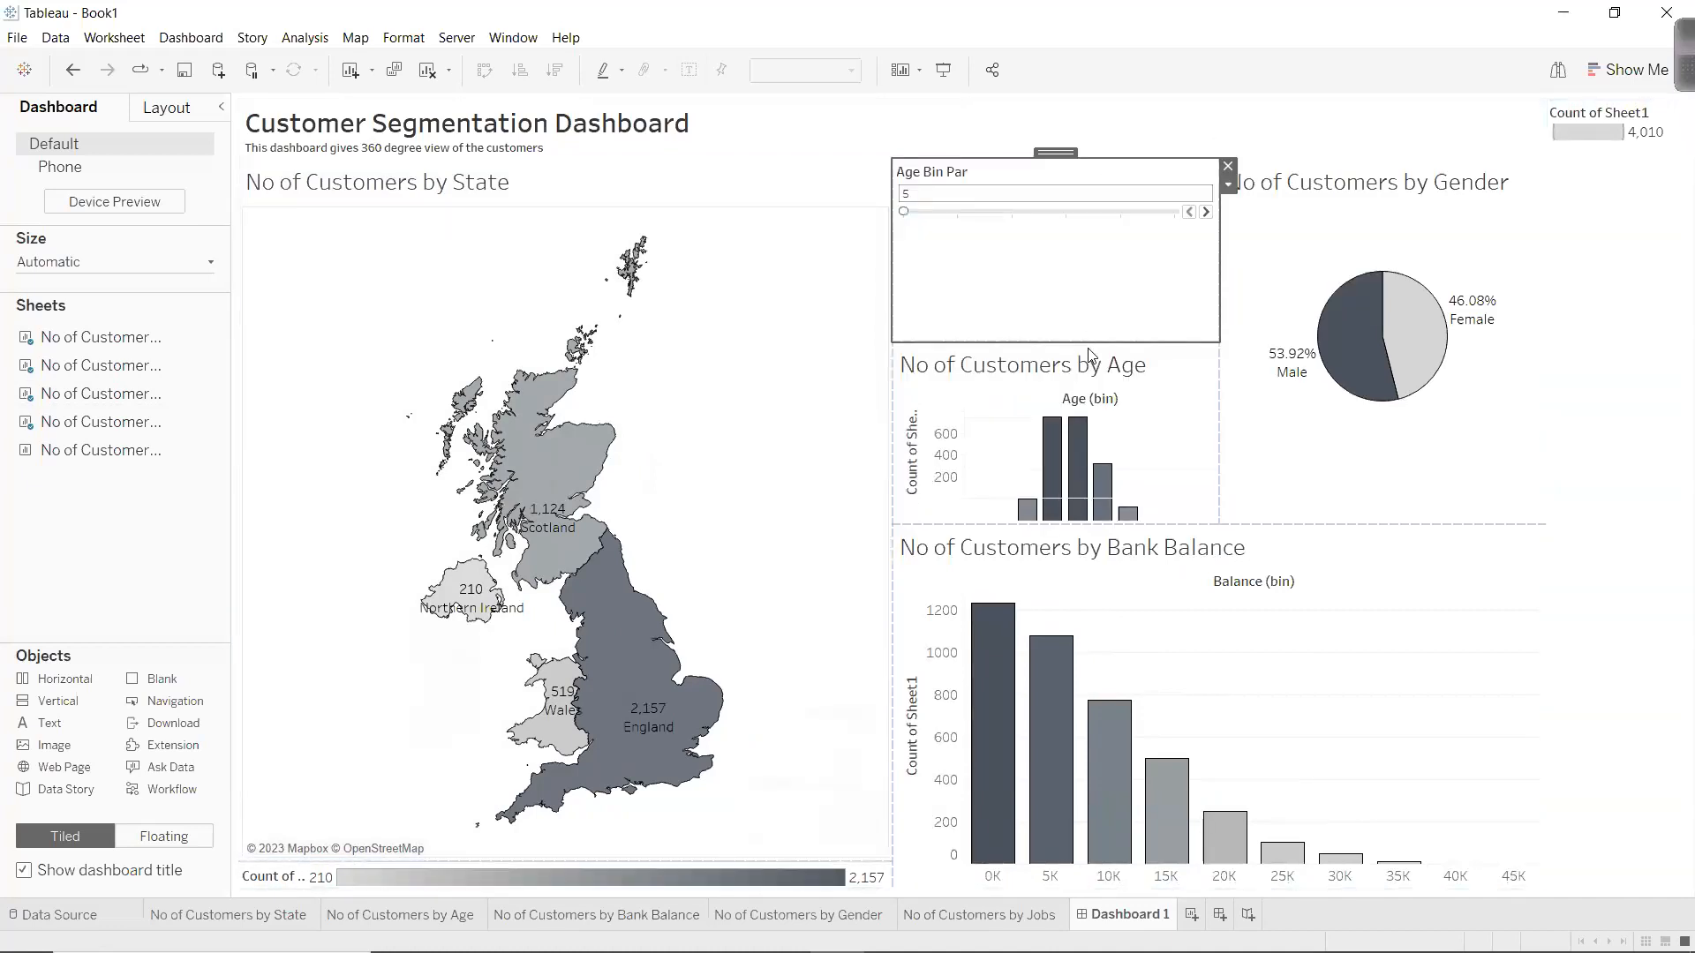
pyautogui.moveTo(1084, 341); pyautogui.dragTo(1114, 177)
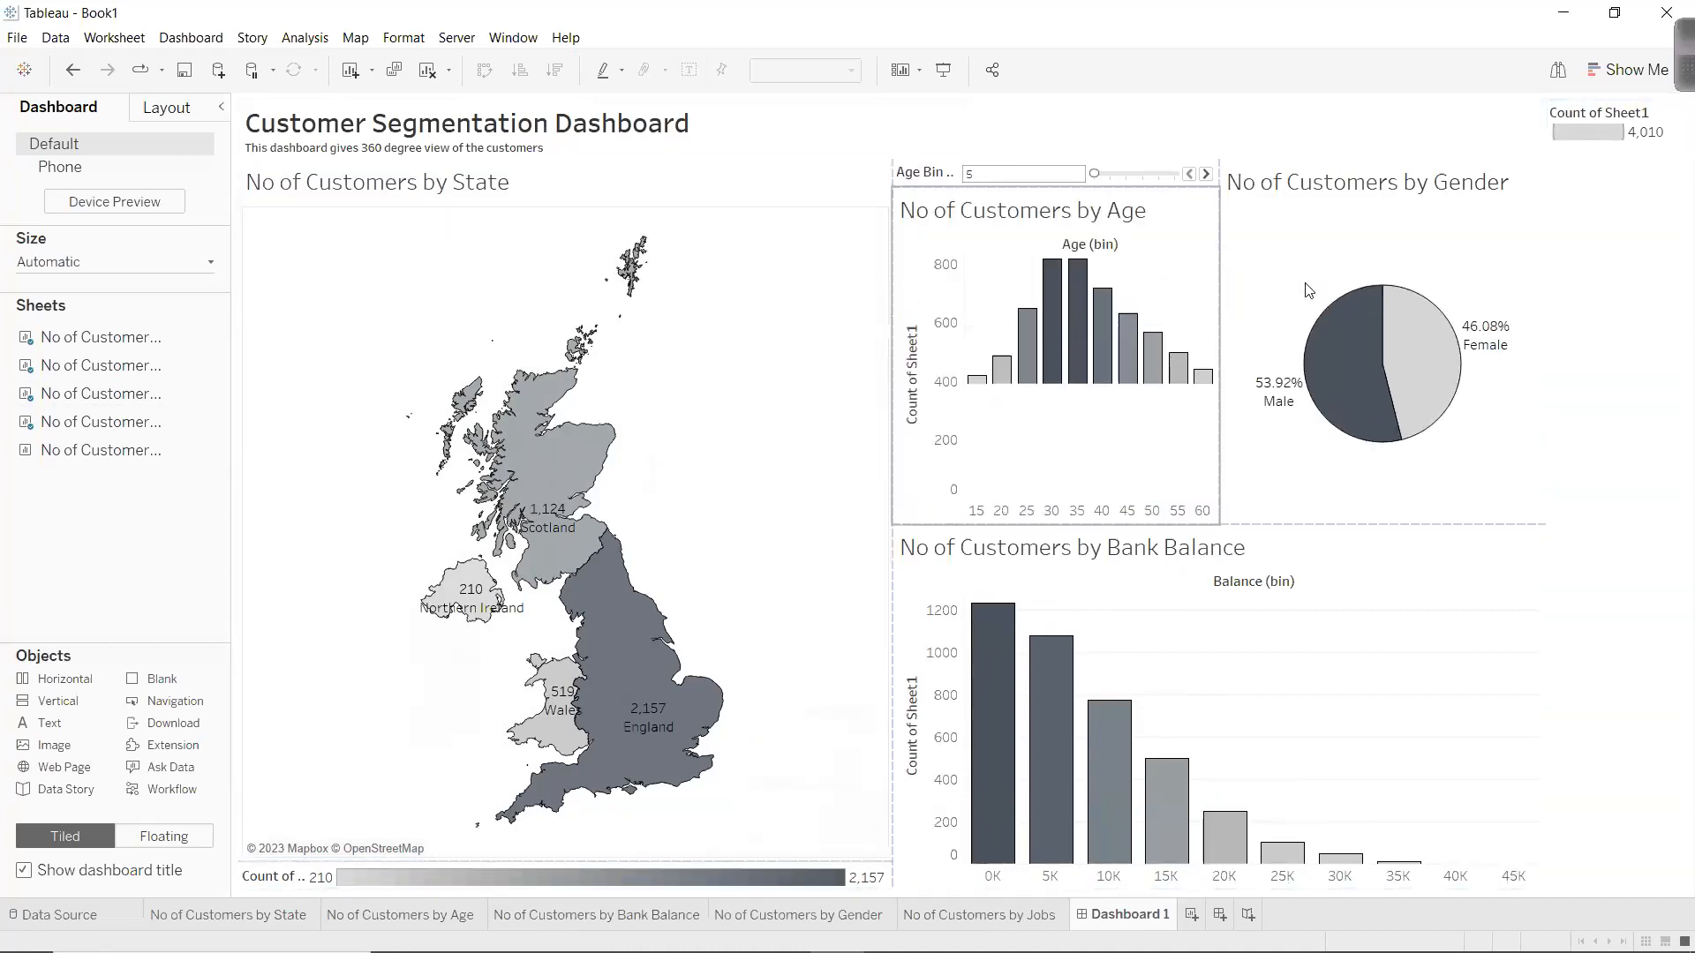
# Remove the leftover Count of Sheet1 legend and place the No of Customers by Jobs treemap below the Gender pie, enlarged to fill its area.
pyautogui.click(1602, 116)
pyautogui.click(1536, 107)
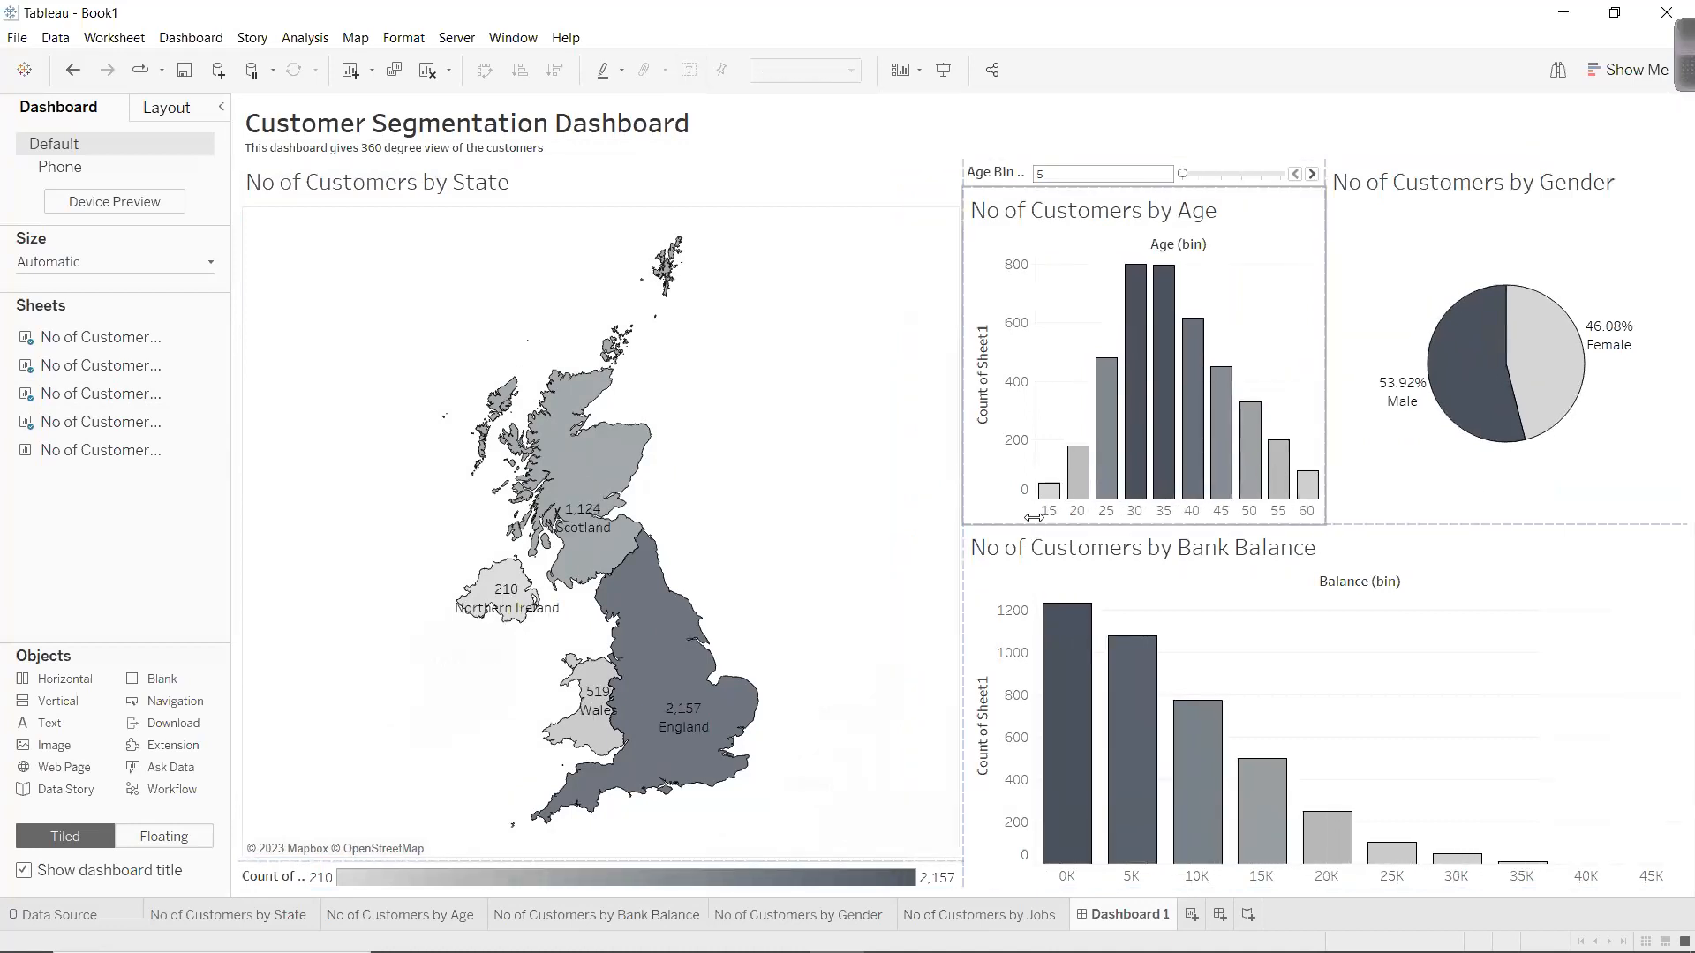
pyautogui.moveTo(73, 454)
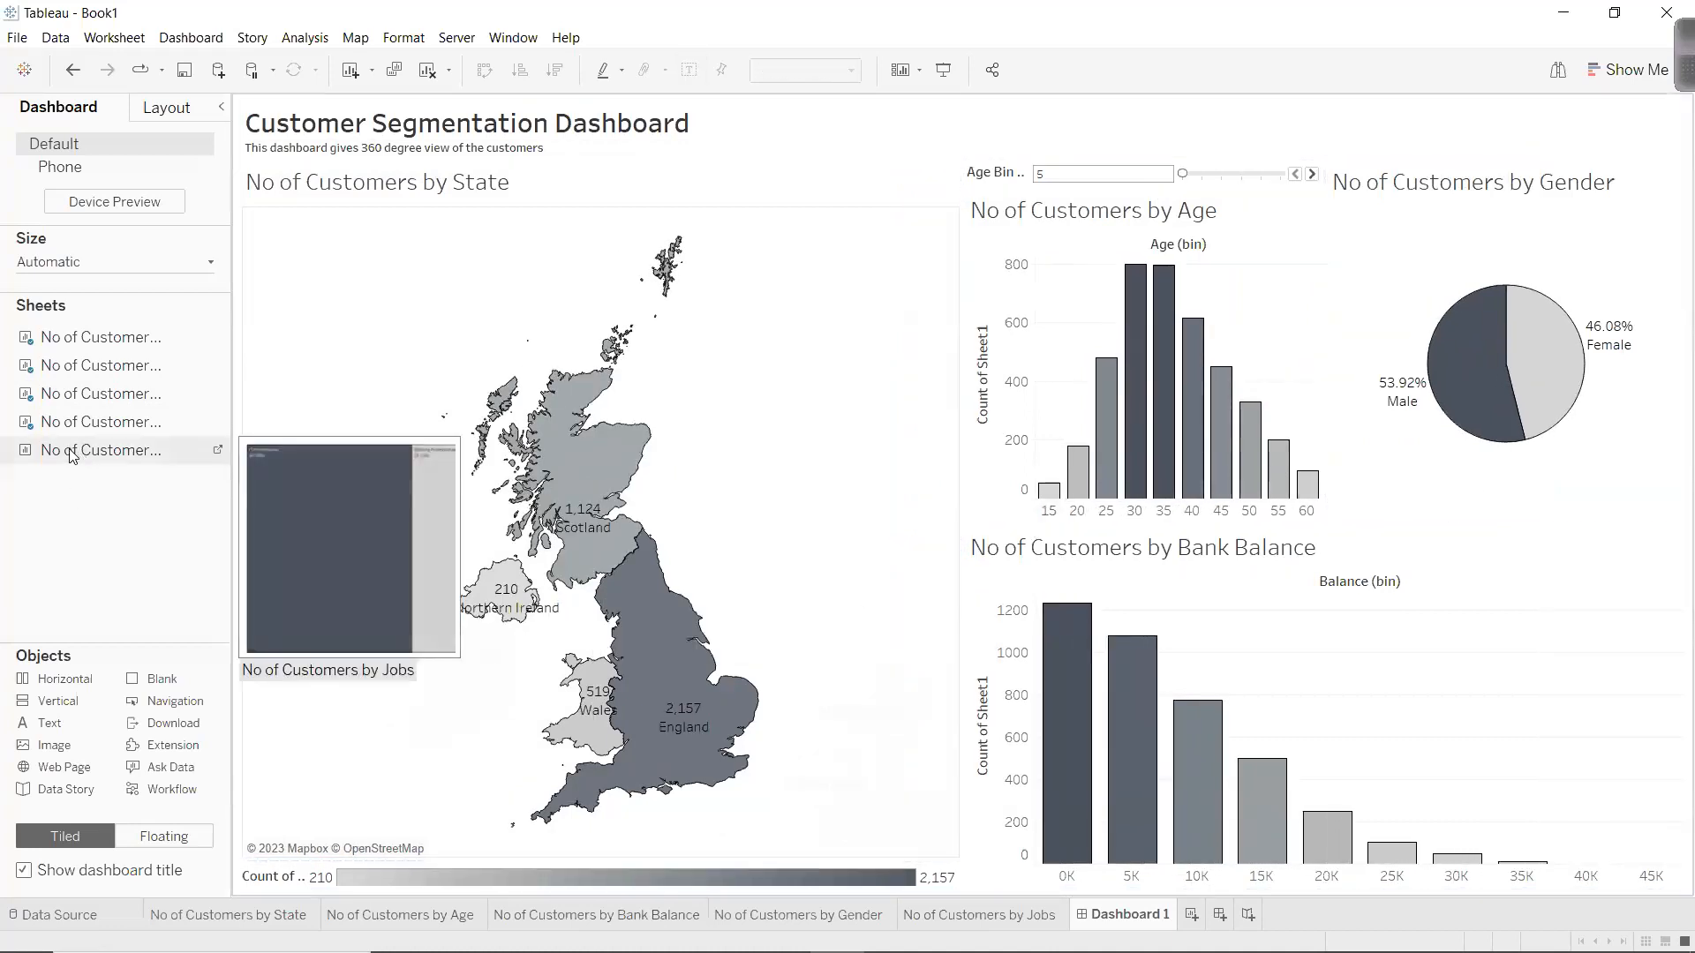
pyautogui.moveTo(73, 454); pyautogui.dragTo(1518, 735)
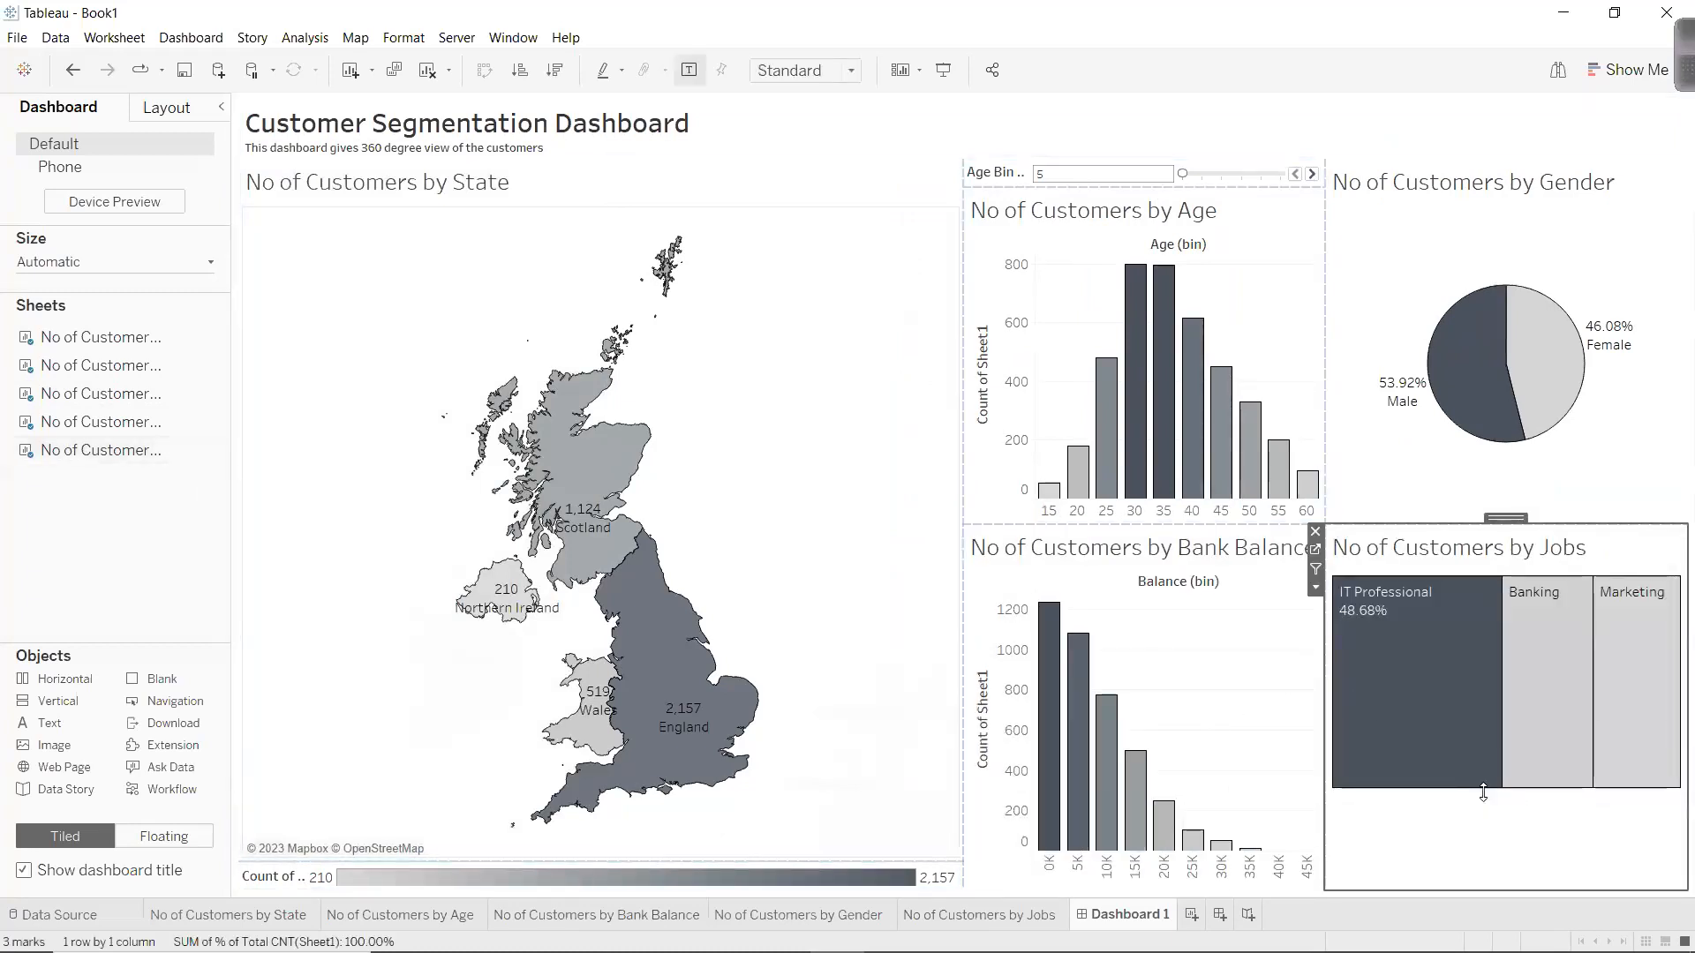
pyautogui.moveTo(1483, 792); pyautogui.dragTo(1484, 873)
# Narrow the State map column and widen the column holding the Gender pie and Jobs treemap.
pyautogui.moveTo(968, 554); pyautogui.dragTo(689, 553)
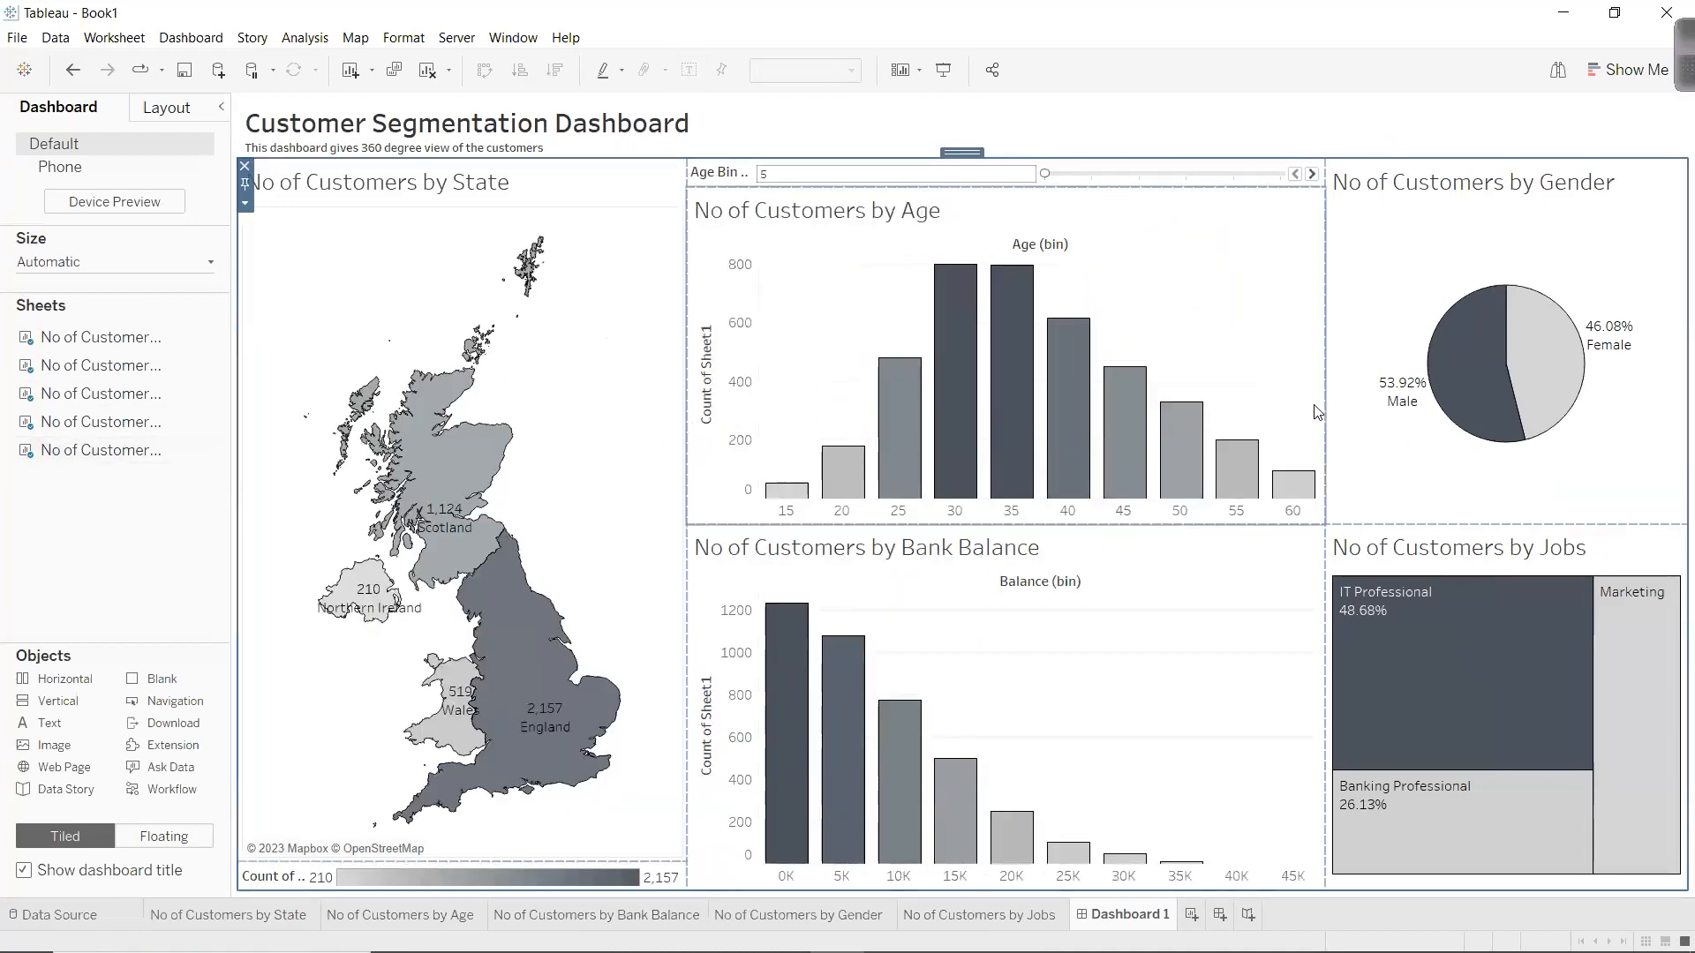
pyautogui.moveTo(1323, 404); pyautogui.dragTo(1158, 444)
pyautogui.moveTo(1324, 664); pyautogui.dragTo(1161, 650)
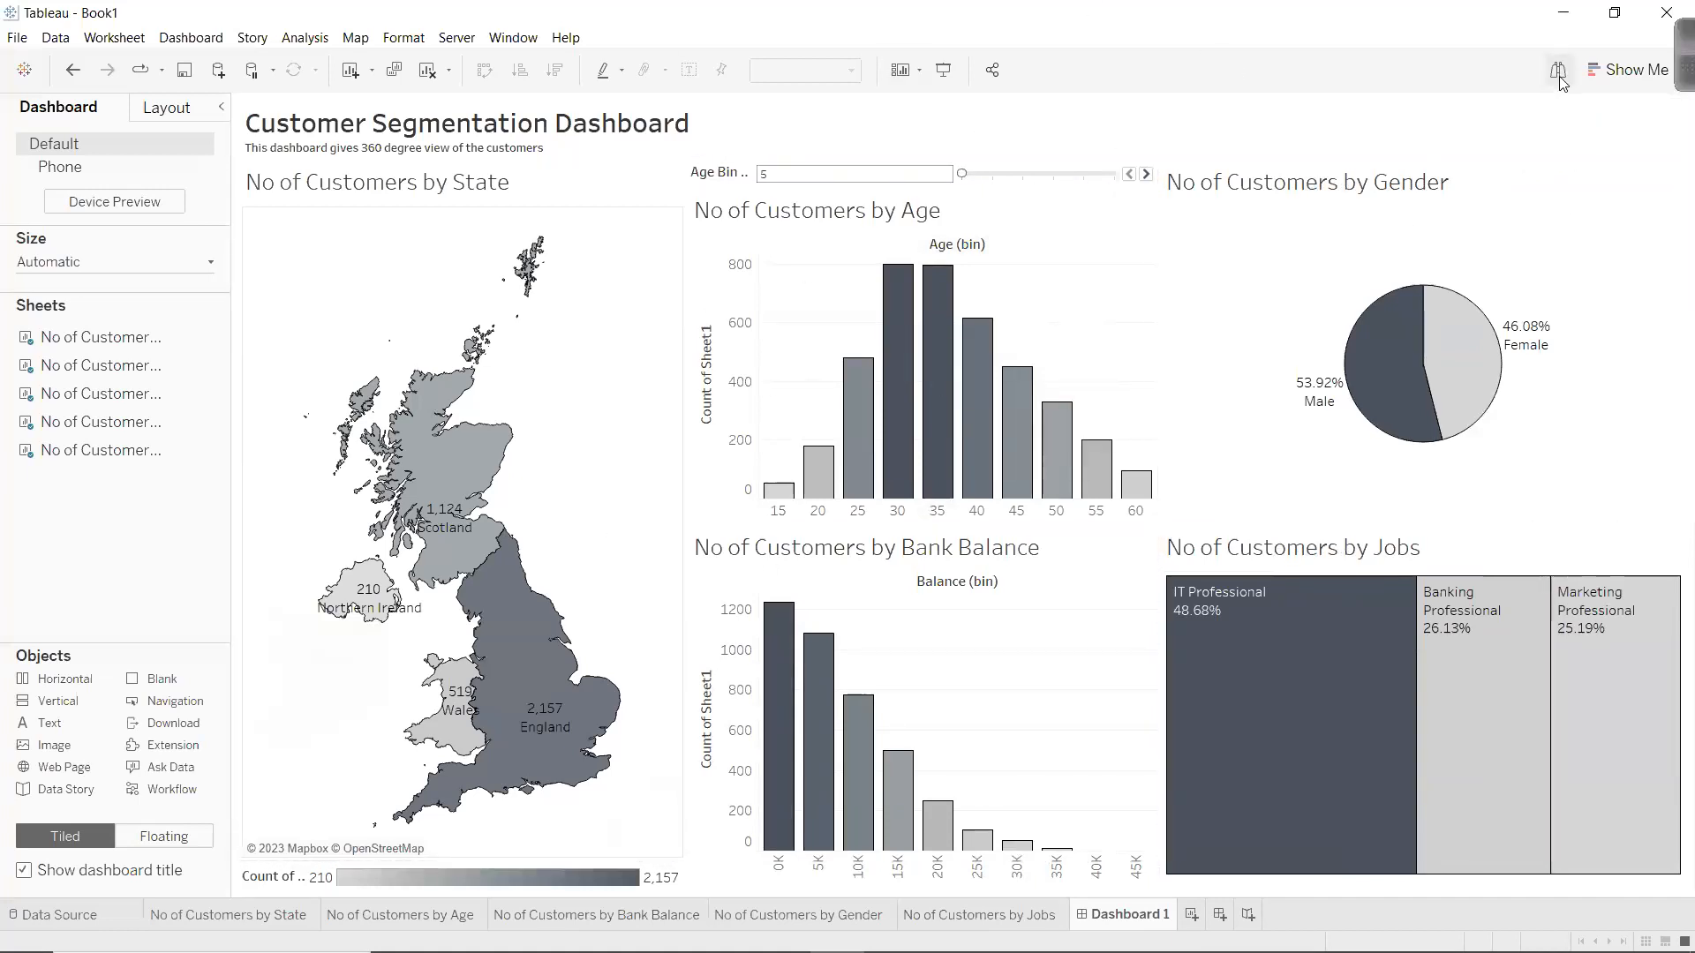
# Insert a floating image object over the Gender chart area using 360-degrees.png from the Backup folder, keeping Fit Image enabled.
pyautogui.click(185, 835)
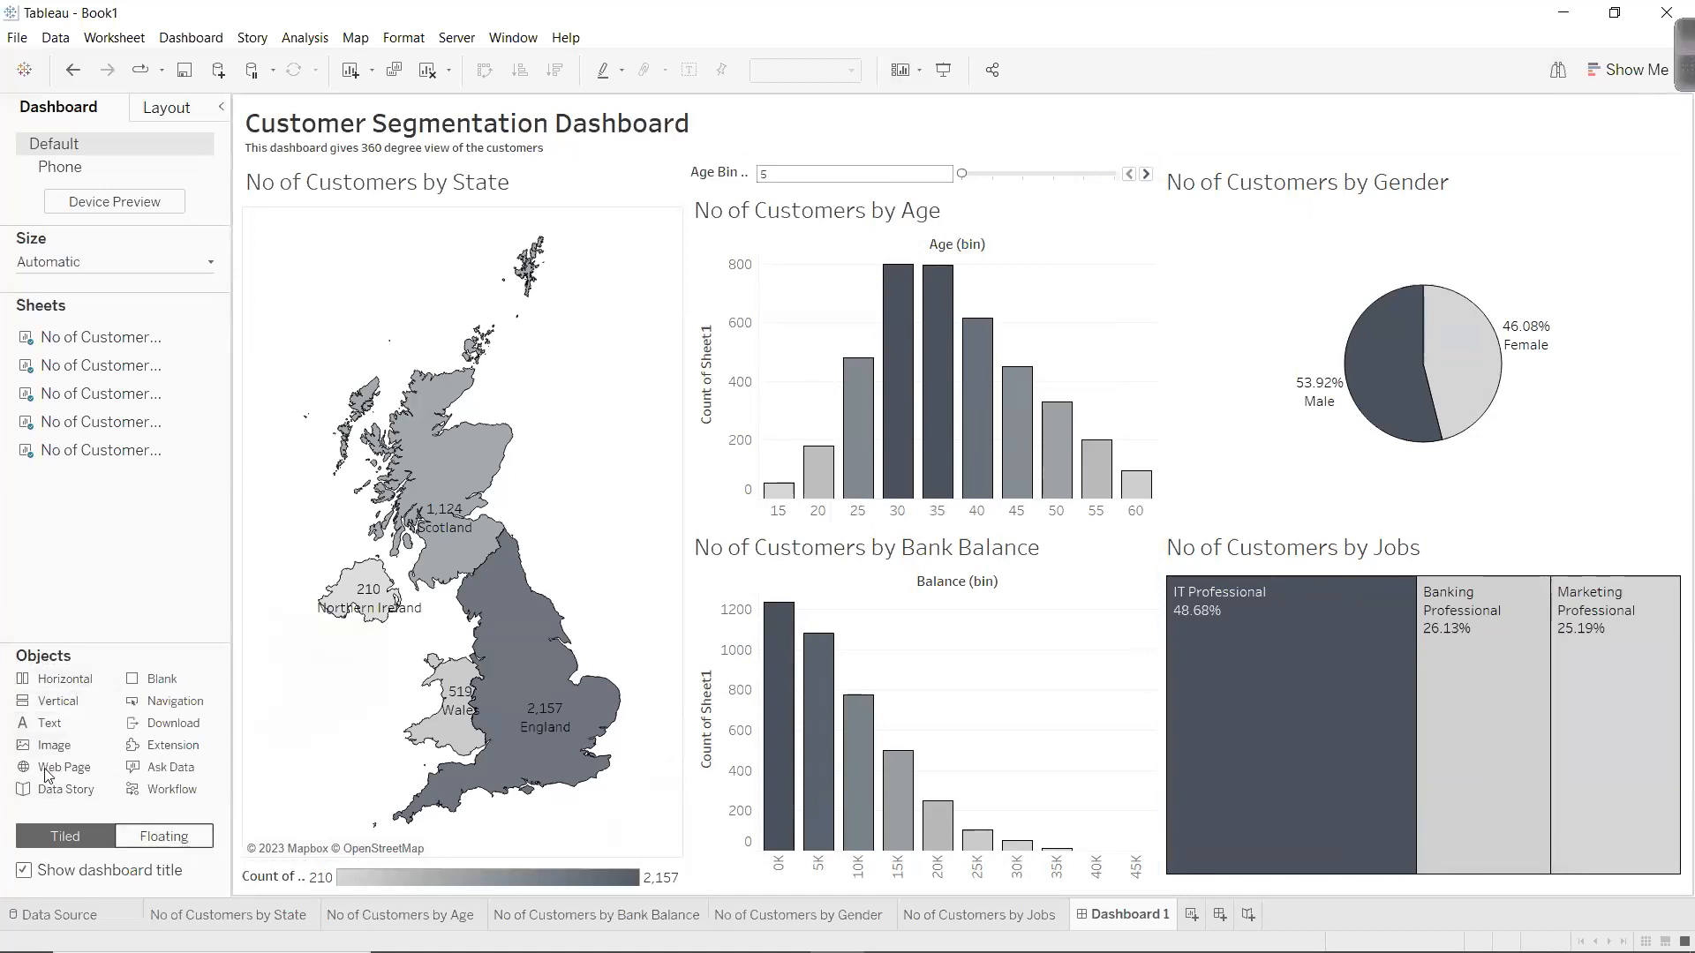
pyautogui.moveTo(42, 755); pyautogui.dragTo(1314, 97)
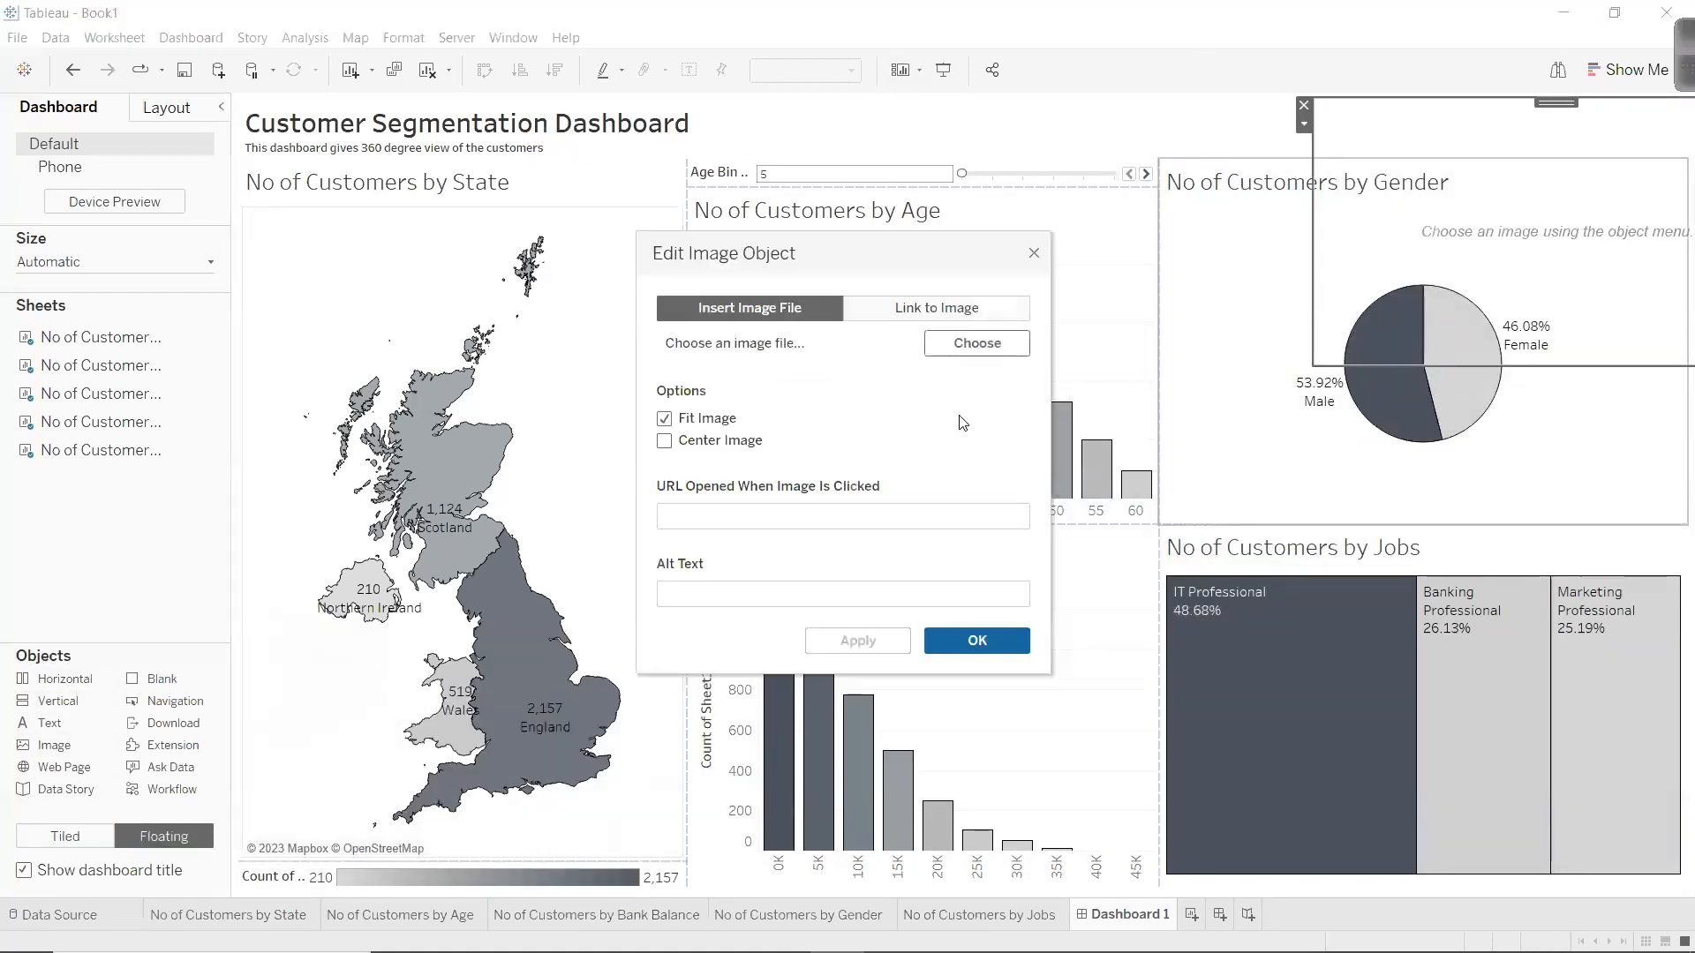
pyautogui.click(961, 343)
pyautogui.scroll(-4, 776, 632)
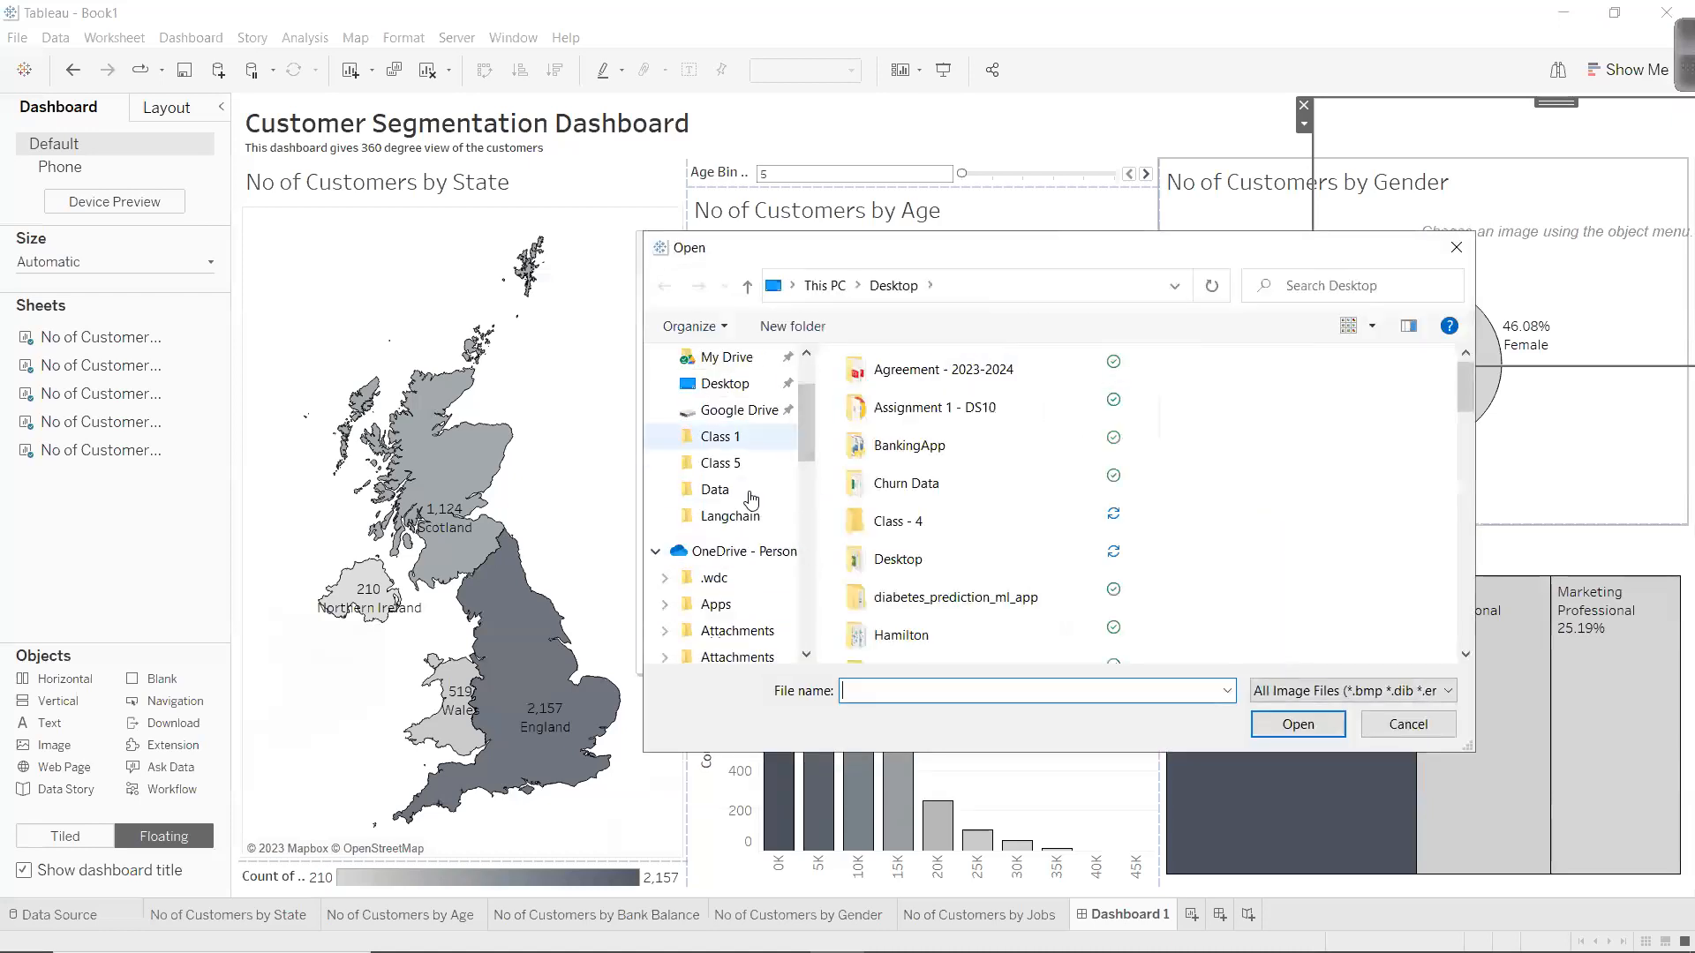
pyautogui.scroll(-1, 707, 618)
pyautogui.click(720, 613)
pyautogui.scroll(-10, 1010, 552)
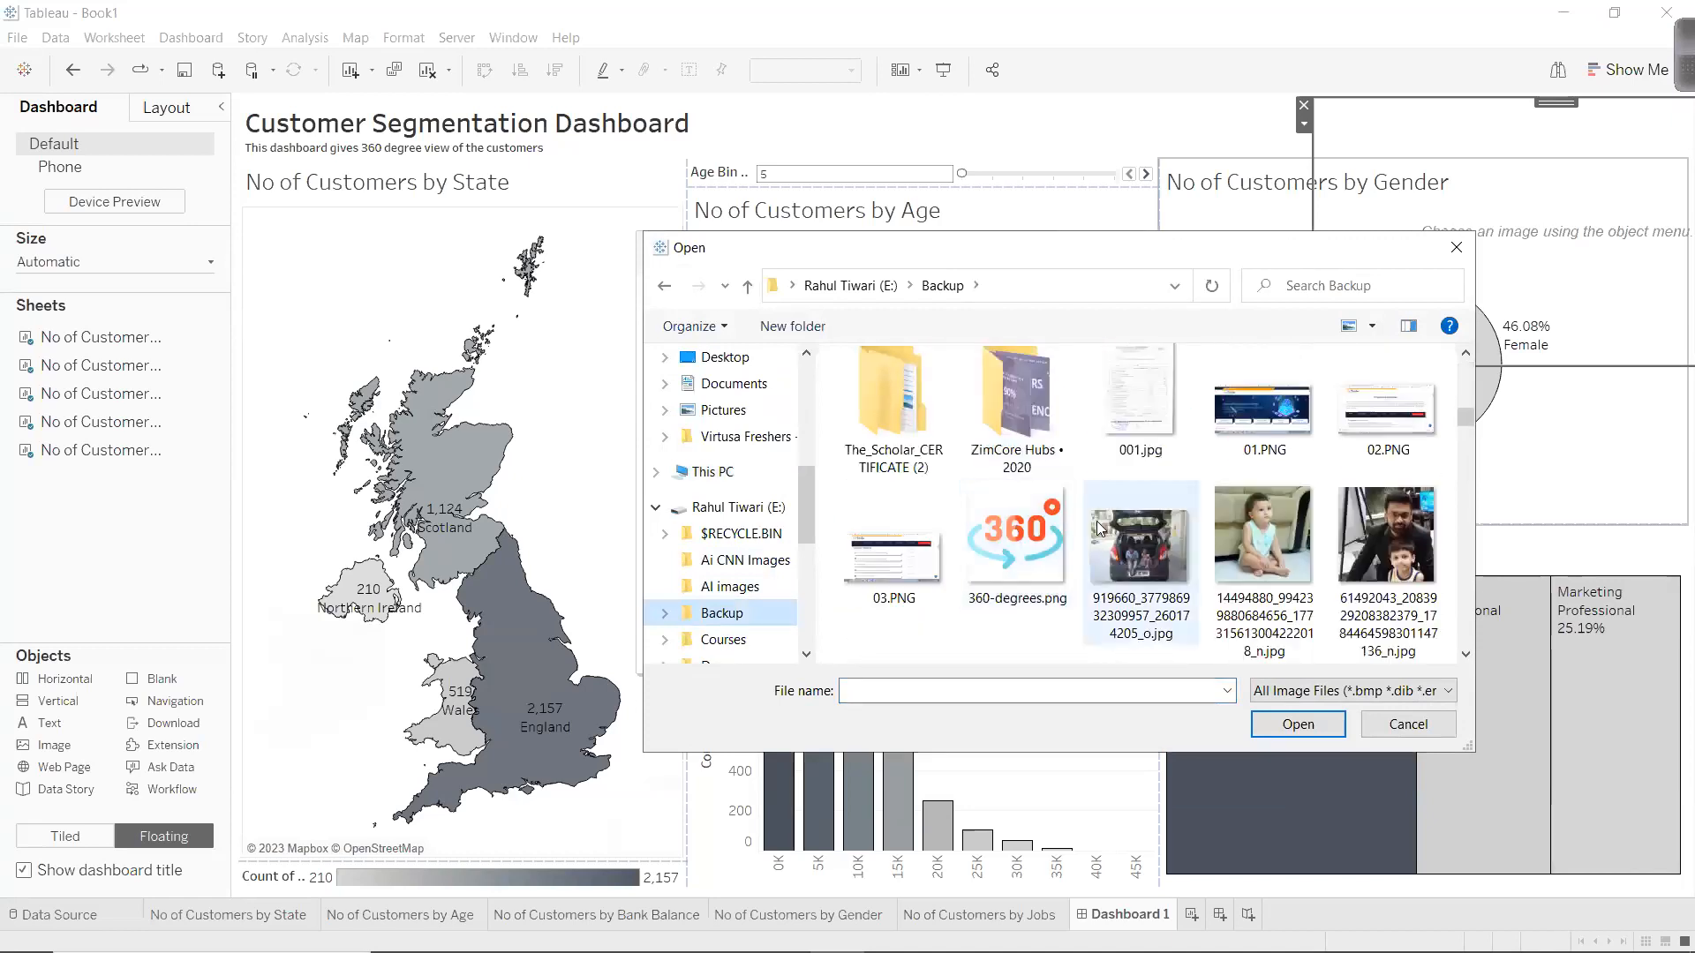
pyautogui.doubleClick(1015, 548)
pyautogui.click(977, 640)
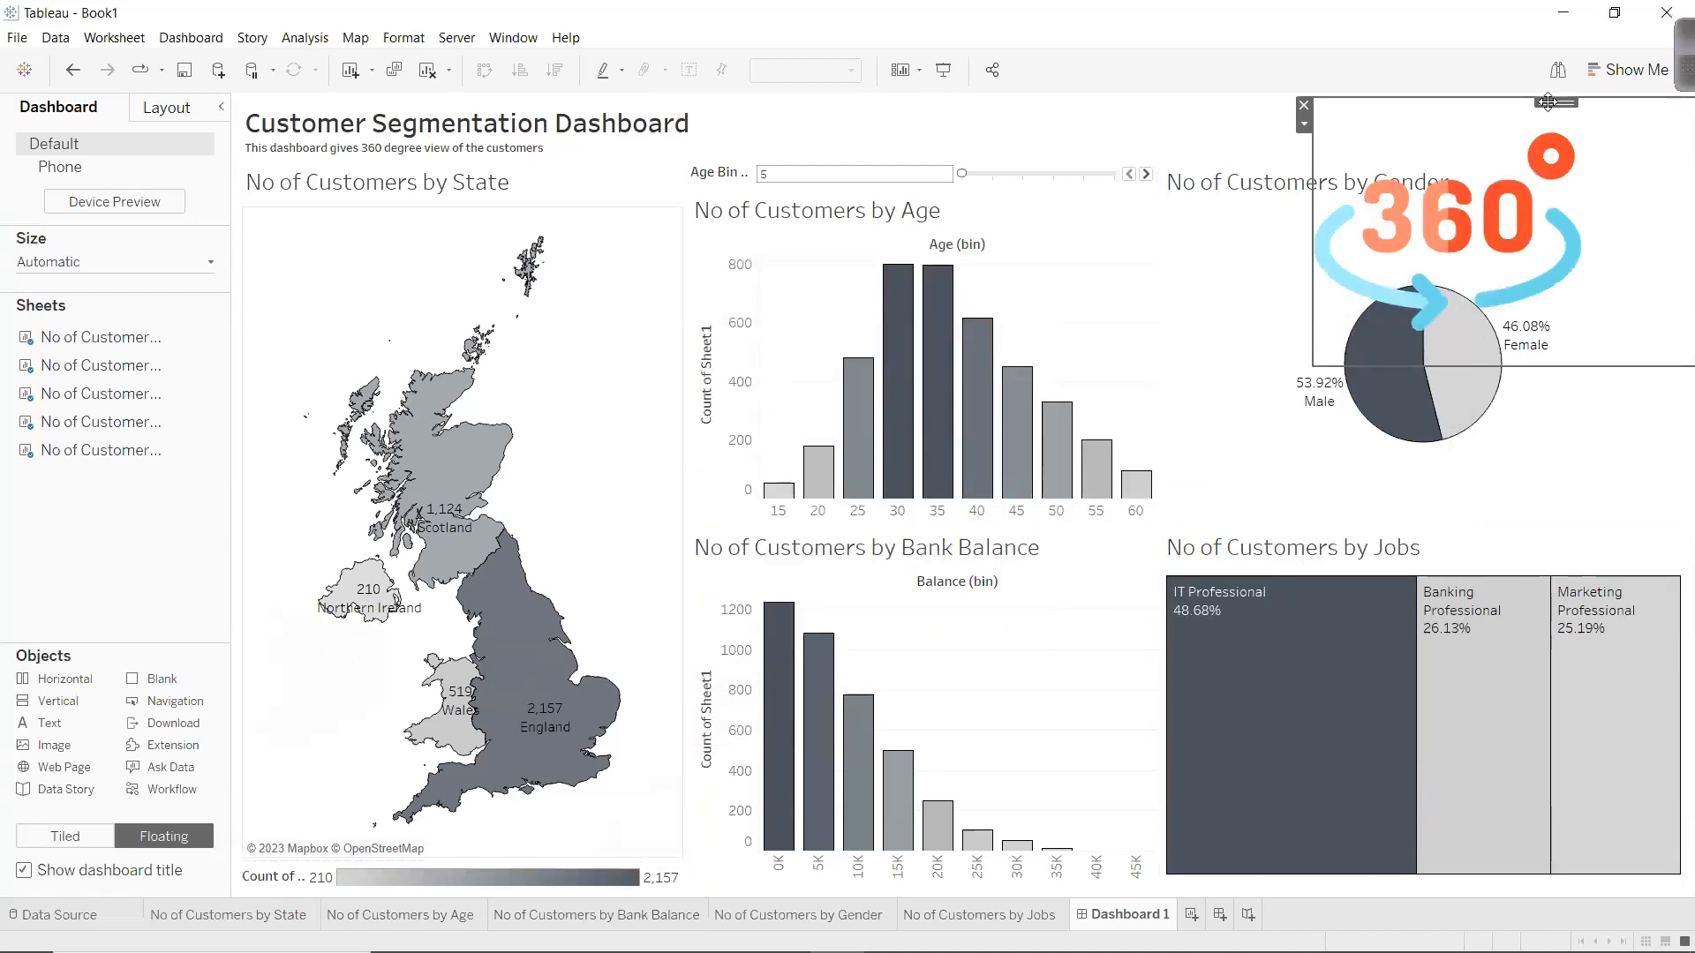
# Shrink the floating 360 image to a small logo and move it to the dashboard's upper corner beside the No of Customers by Gender title.
pyautogui.moveTo(1553, 102); pyautogui.dragTo(1232, 167)
pyautogui.moveTo(990, 440); pyautogui.dragTo(1332, 287)
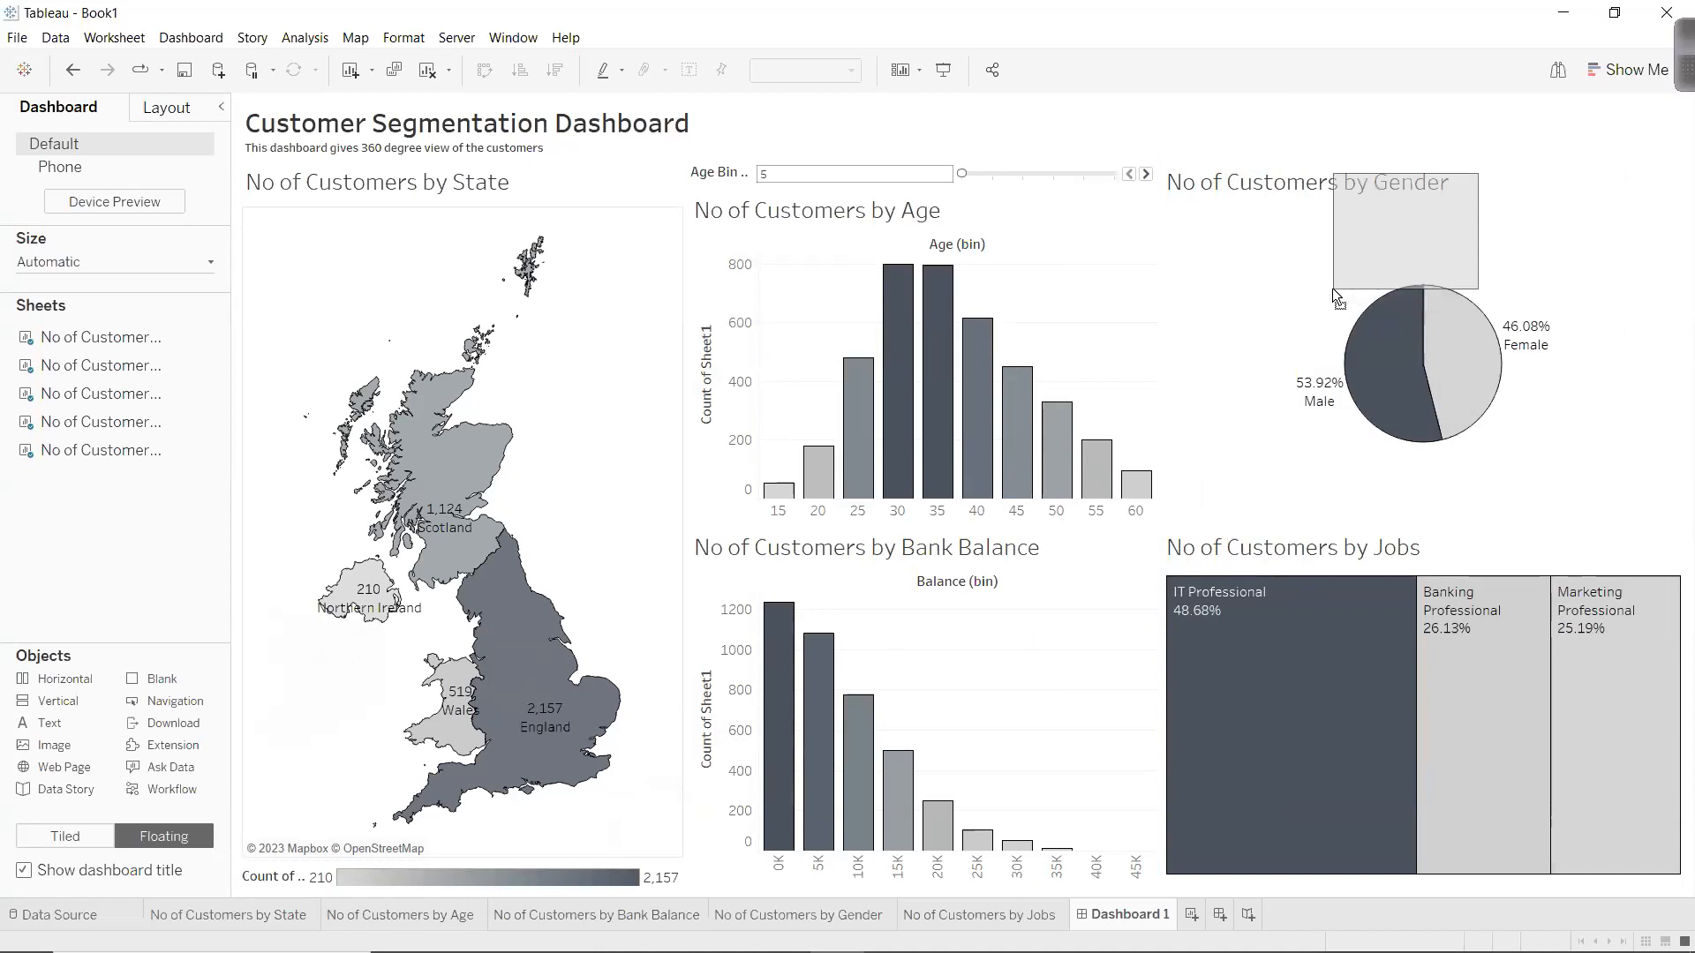
pyautogui.moveTo(1401, 160); pyautogui.dragTo(1618, 99)
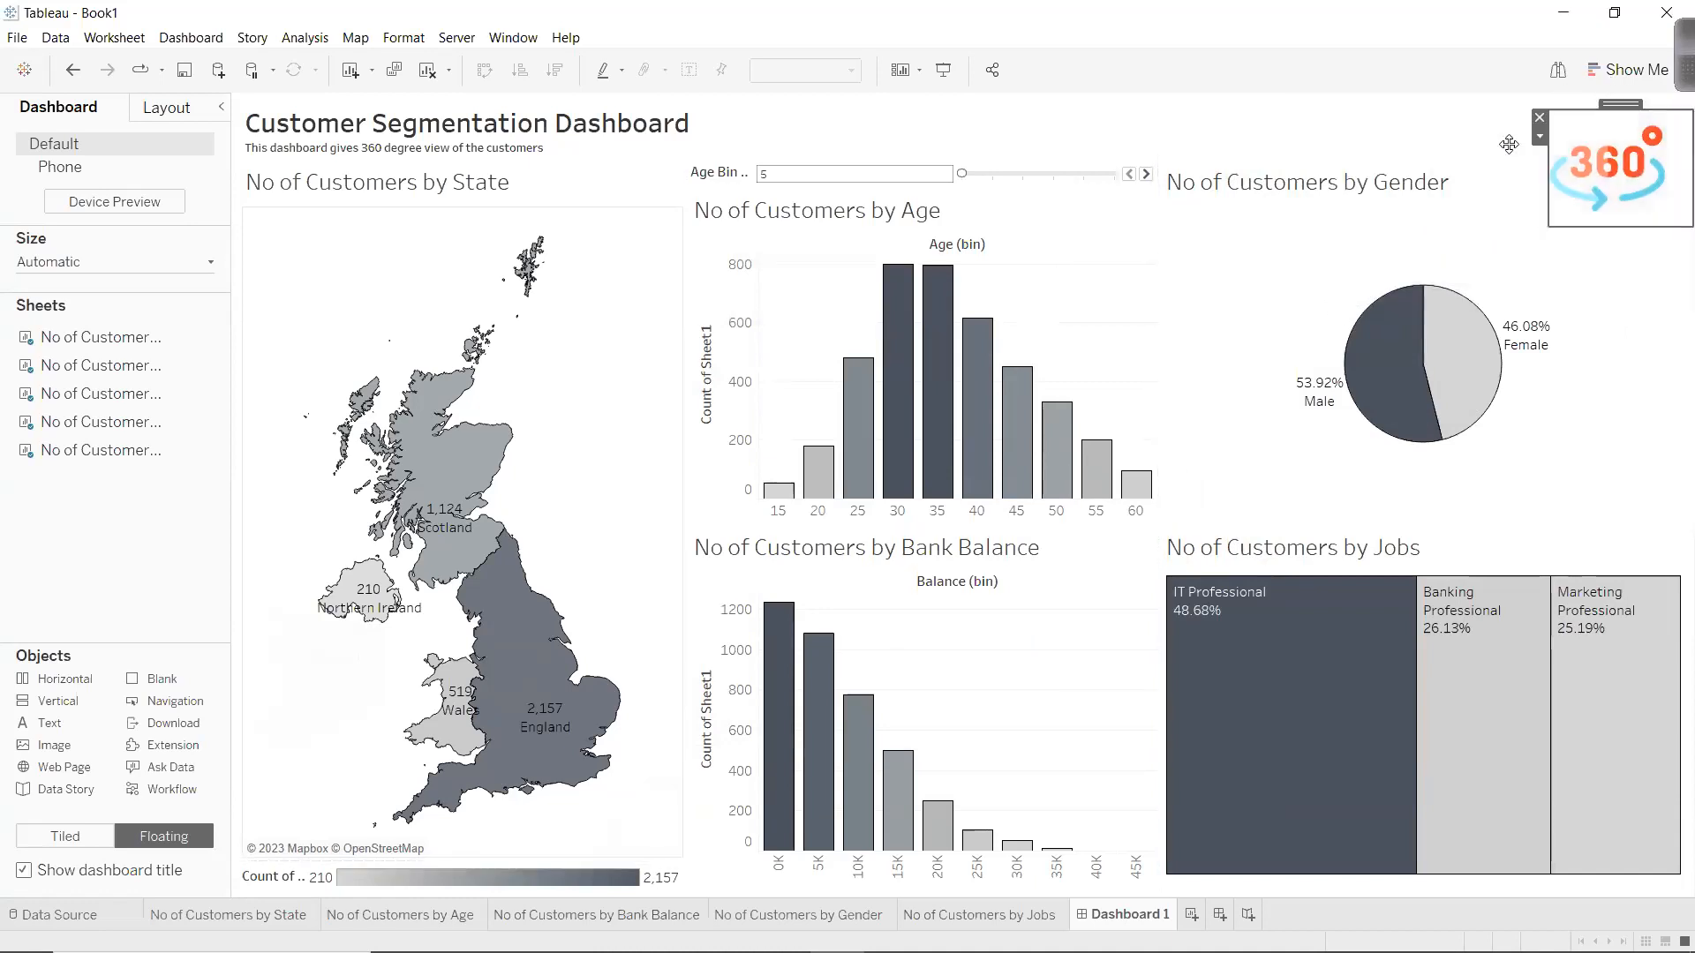
# Nudge the floating 360 logo slightly higher and closer to the dashboard's outer edge.
pyautogui.click(1501, 38)
pyautogui.press('Up')
pyautogui.press('Up')
pyautogui.press('Up')
pyautogui.press('Up')
pyautogui.press('Up')
pyautogui.press('Up')
pyautogui.press('Up')
pyautogui.press('Up')
pyautogui.press('Up')
pyautogui.press('Up')
pyautogui.press('Up')
pyautogui.press('Up')
pyautogui.press('Up')
pyautogui.press('Up')
pyautogui.press('Up')
pyautogui.press('Up')
pyautogui.press('Up')
pyautogui.press('Up')
pyautogui.press('Up')
pyautogui.press('Up')
pyautogui.press('Right')
pyautogui.press('Right')
pyautogui.press('Right')
pyautogui.press('Right')
pyautogui.press('Right')
pyautogui.press('Right')
pyautogui.press('Right')
pyautogui.press('Right')
pyautogui.press('Right')
pyautogui.press('Right')
pyautogui.press('Right')
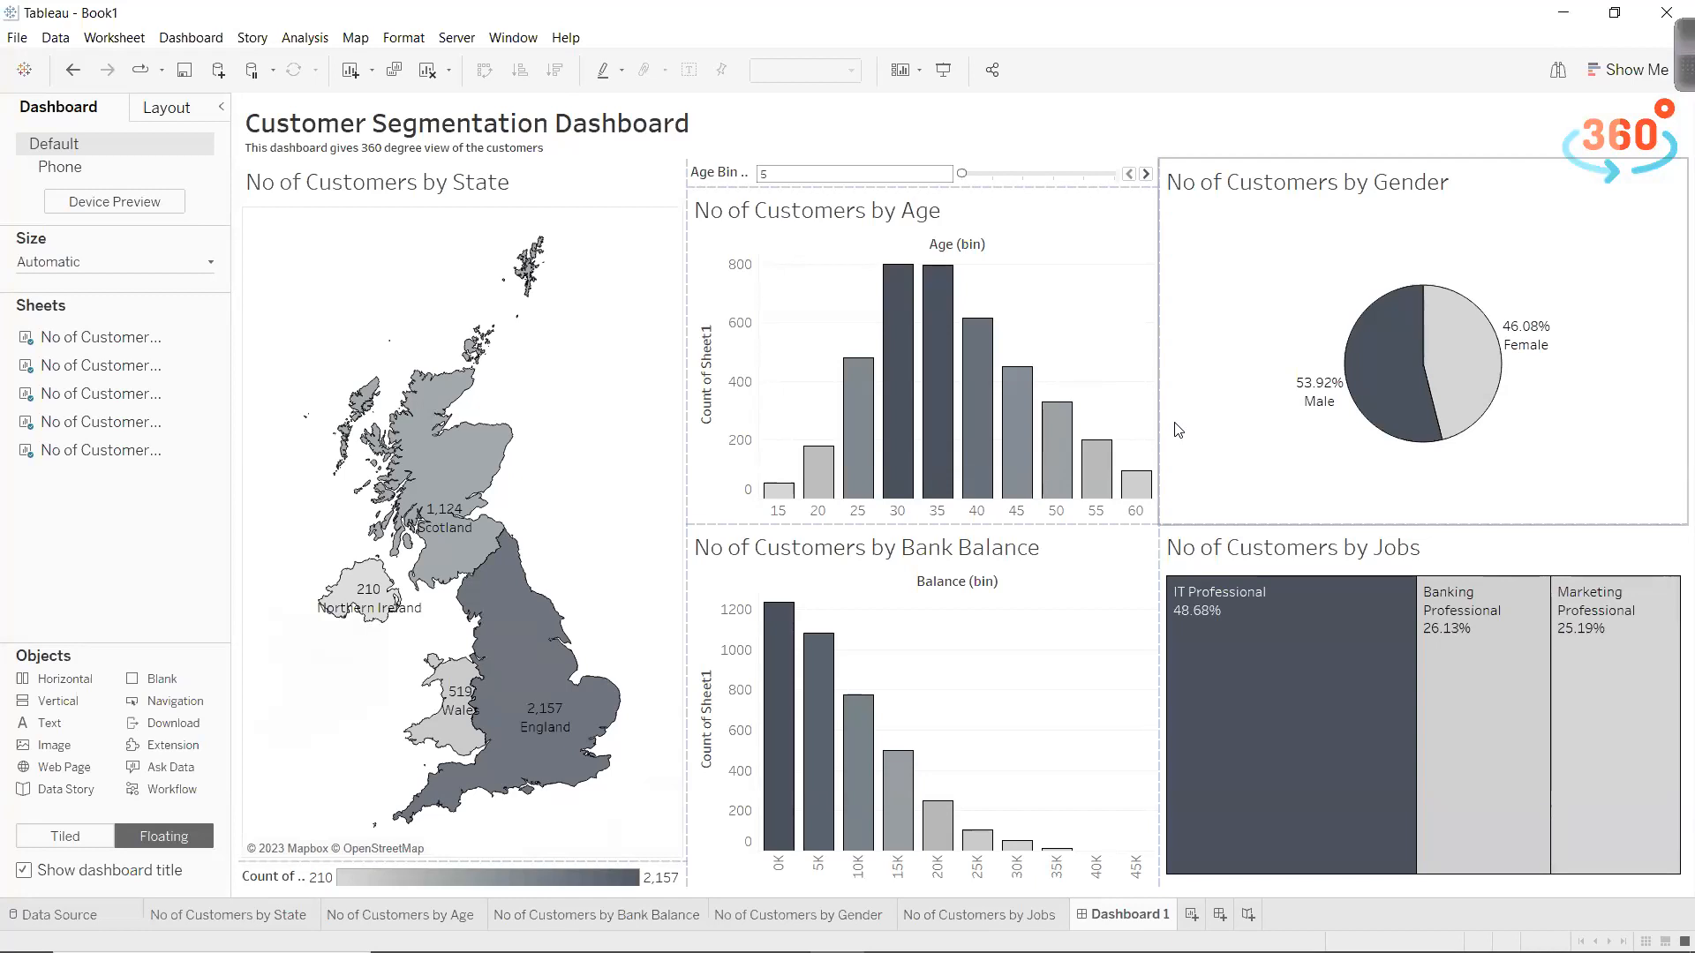
# Launch a second Tableau instance, maximize it and list all available server connectors.
pyautogui.press('super')
pyautogui.write('t')
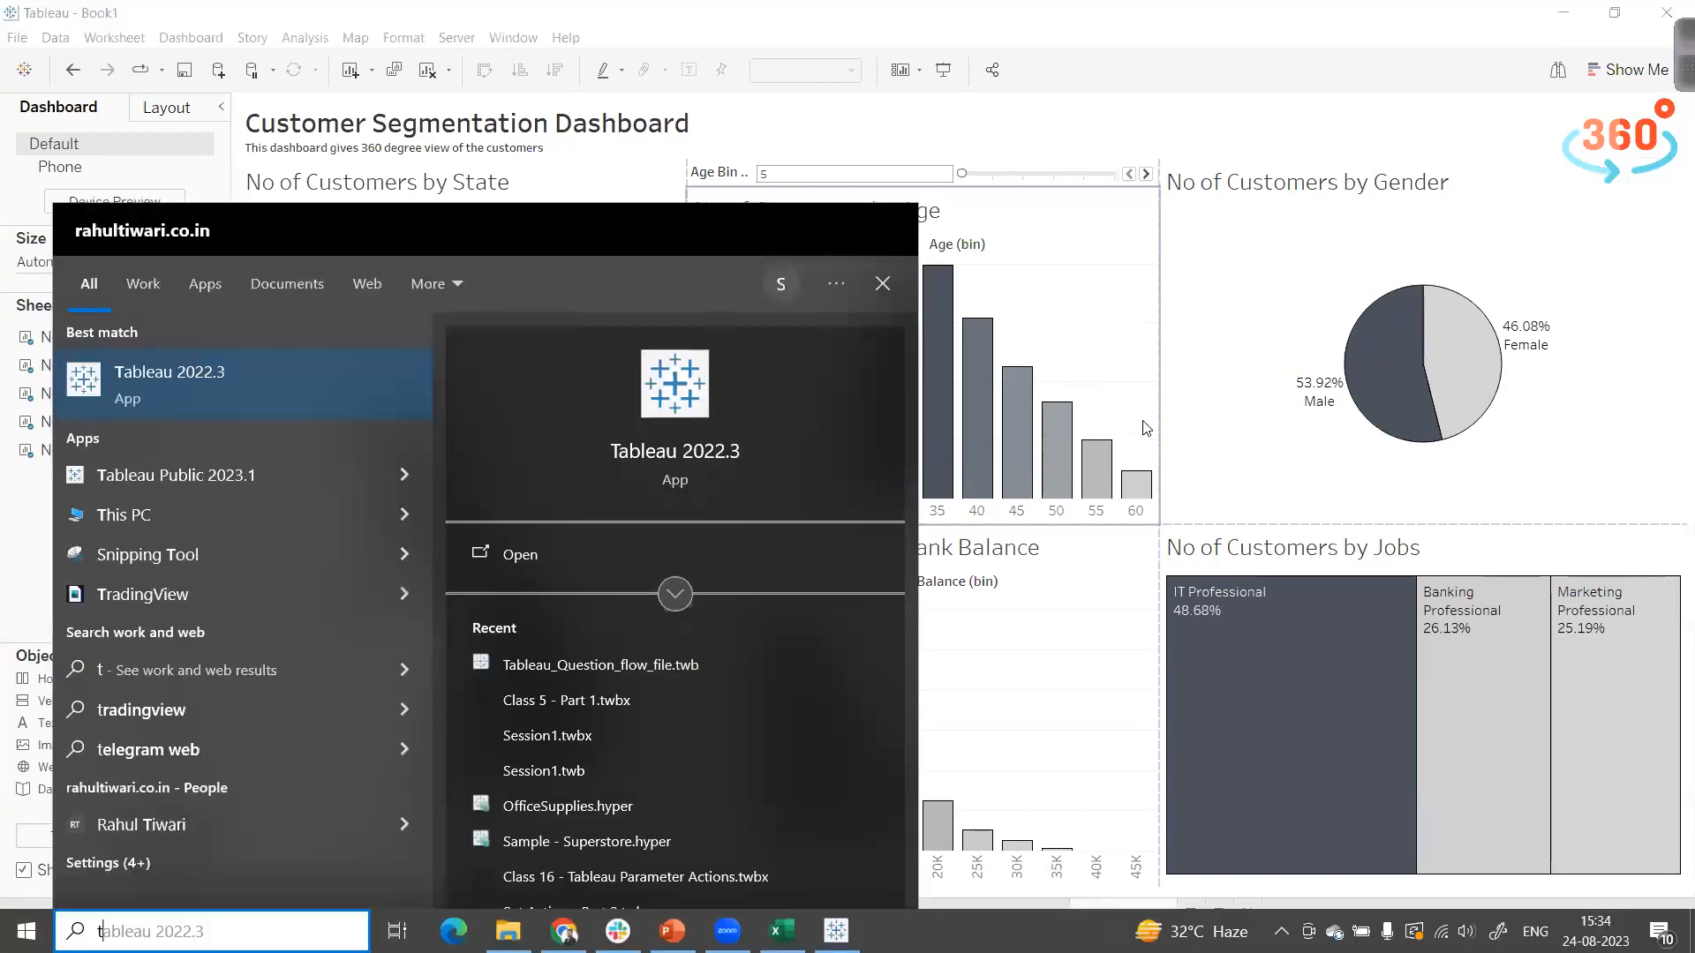
pyautogui.press('Escape')
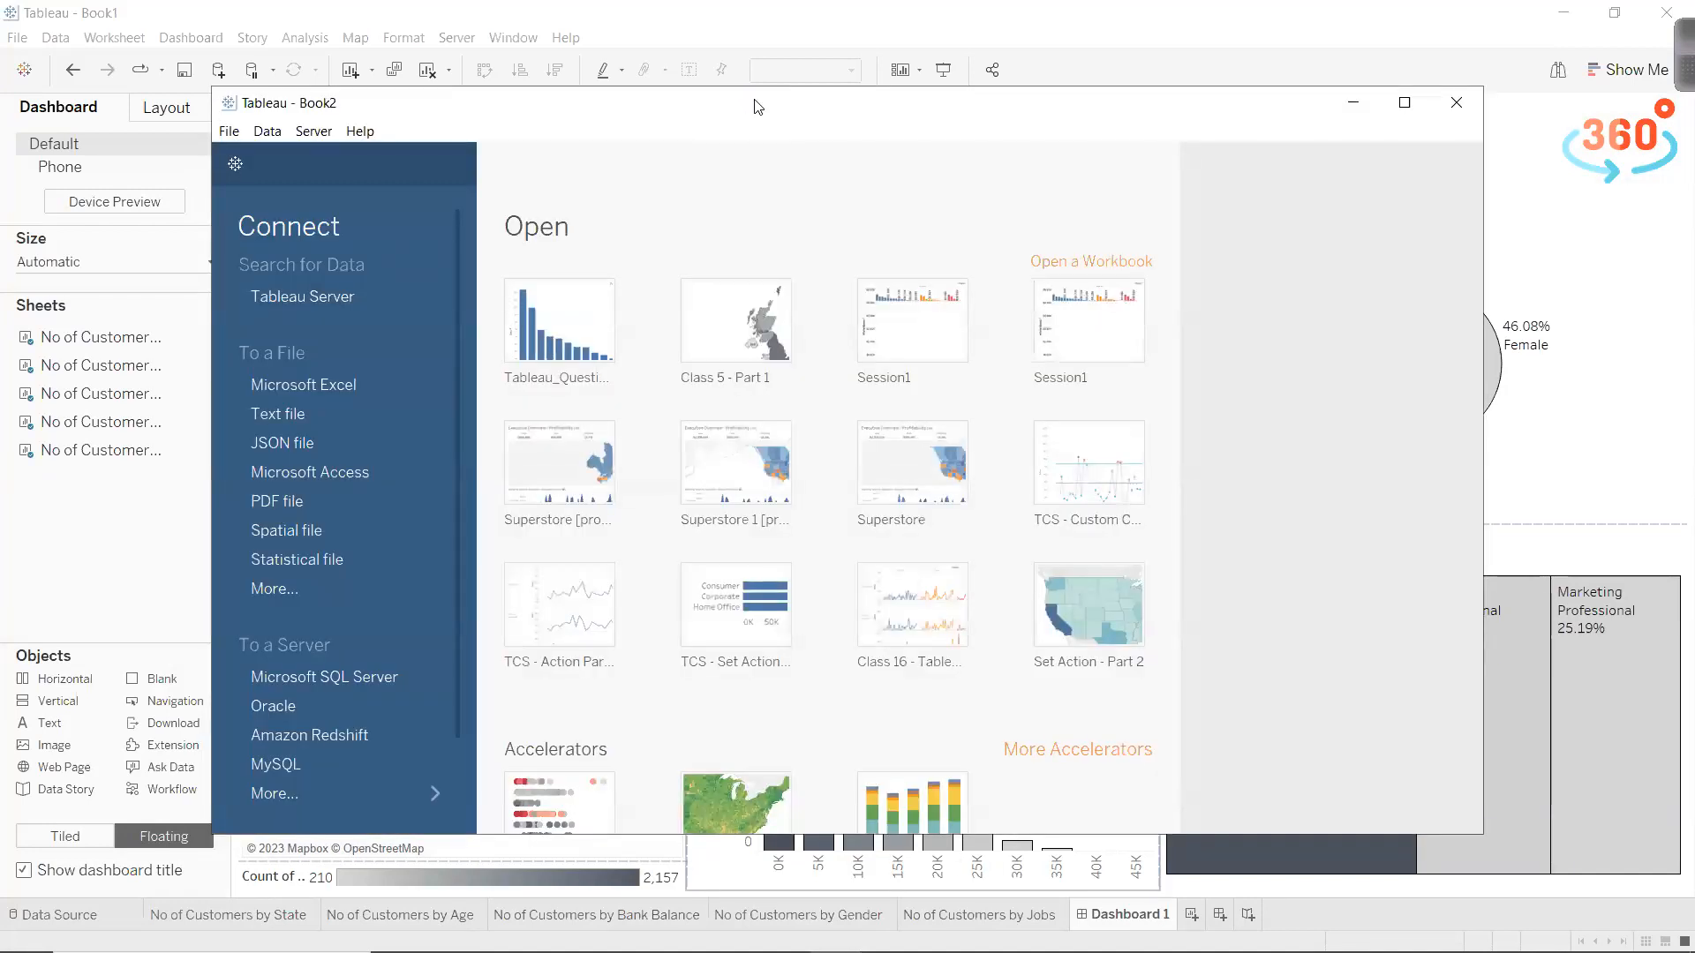
pyautogui.doubleClick(757, 107)
pyautogui.click(205, 696)
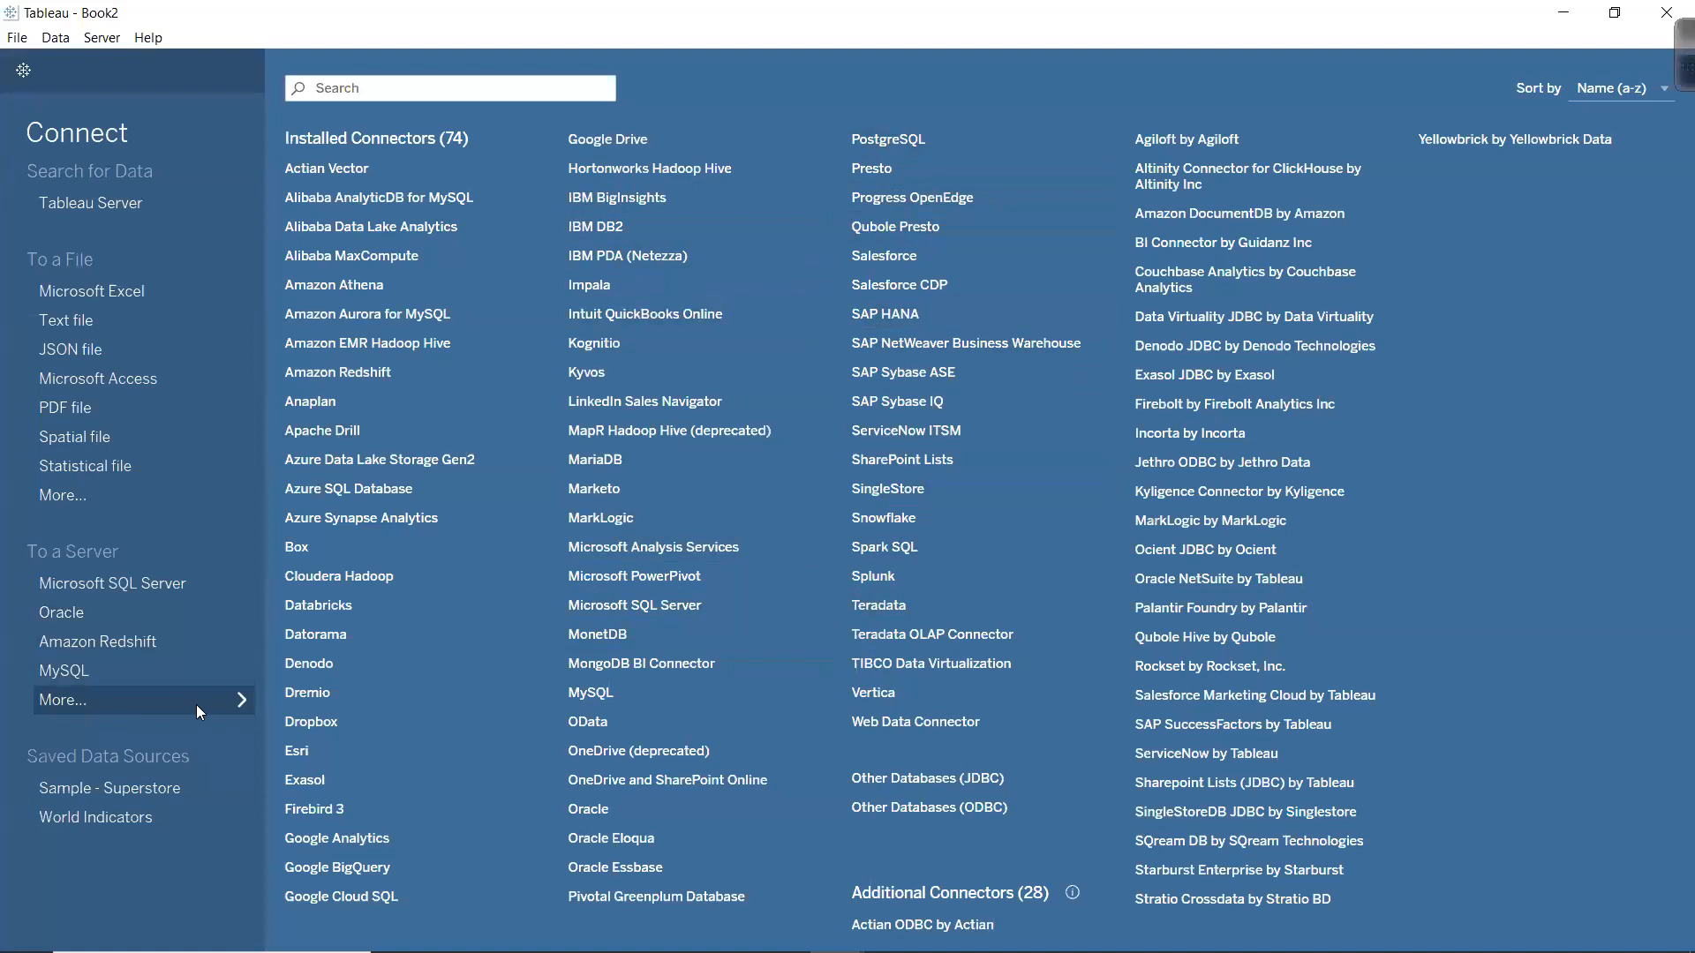
# Connect to the MySQL server on localhost, entering the account password.
pyautogui.click(94, 678)
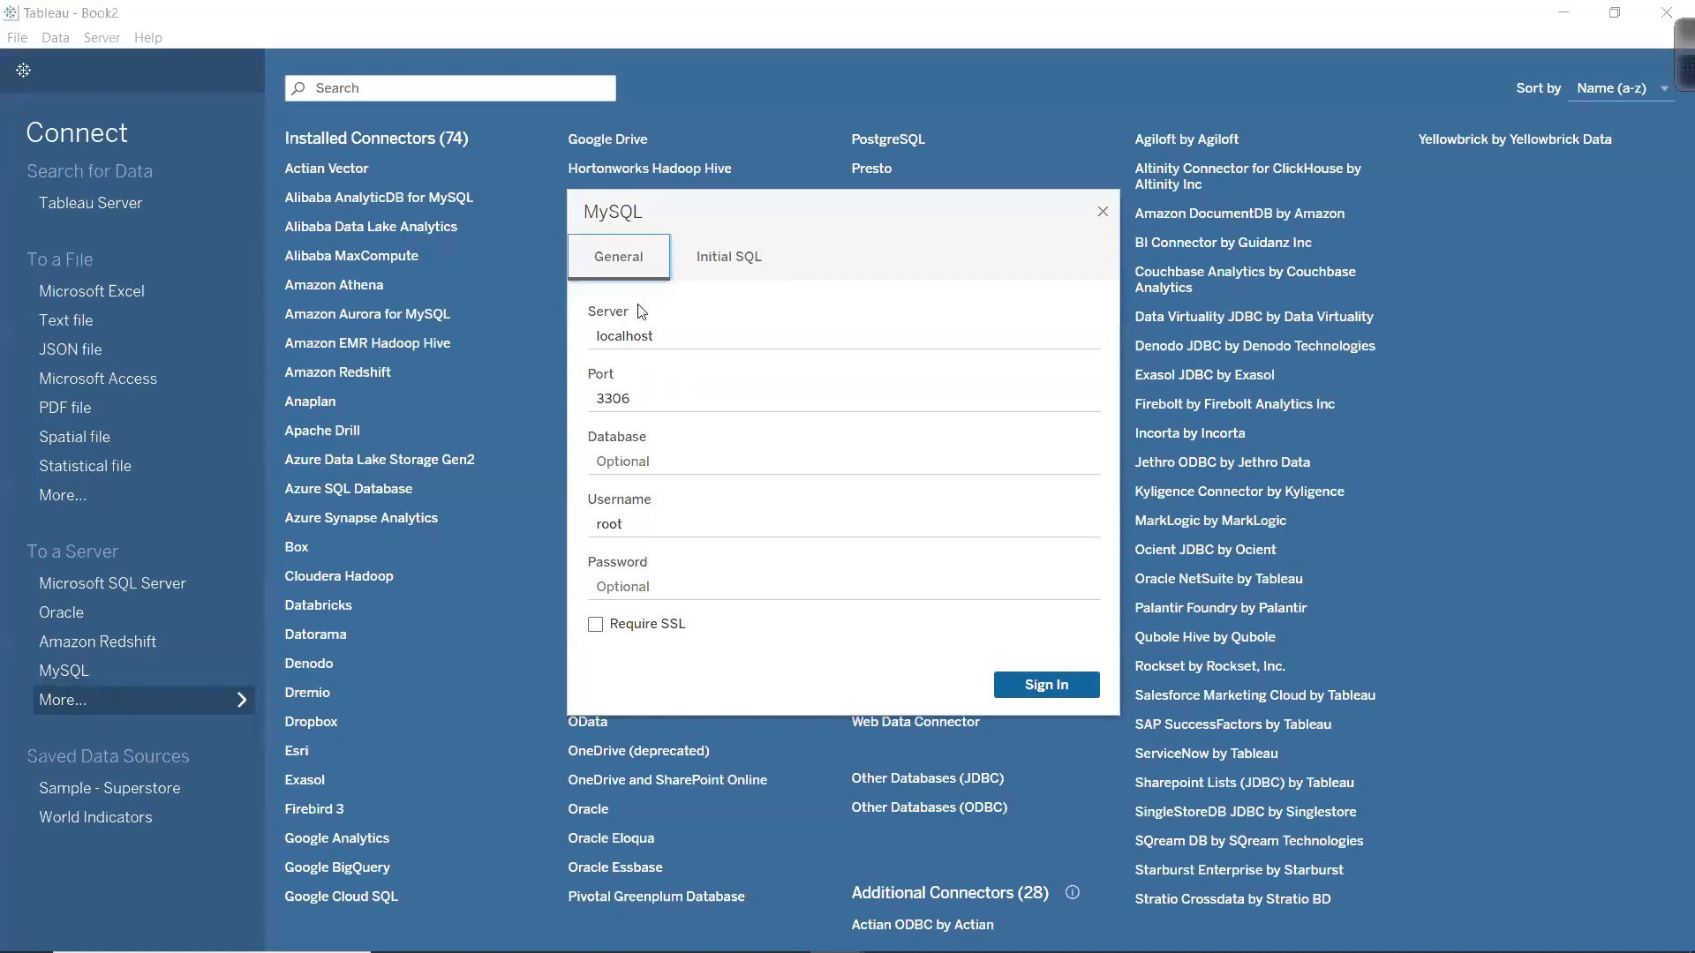
pyautogui.click(625, 582)
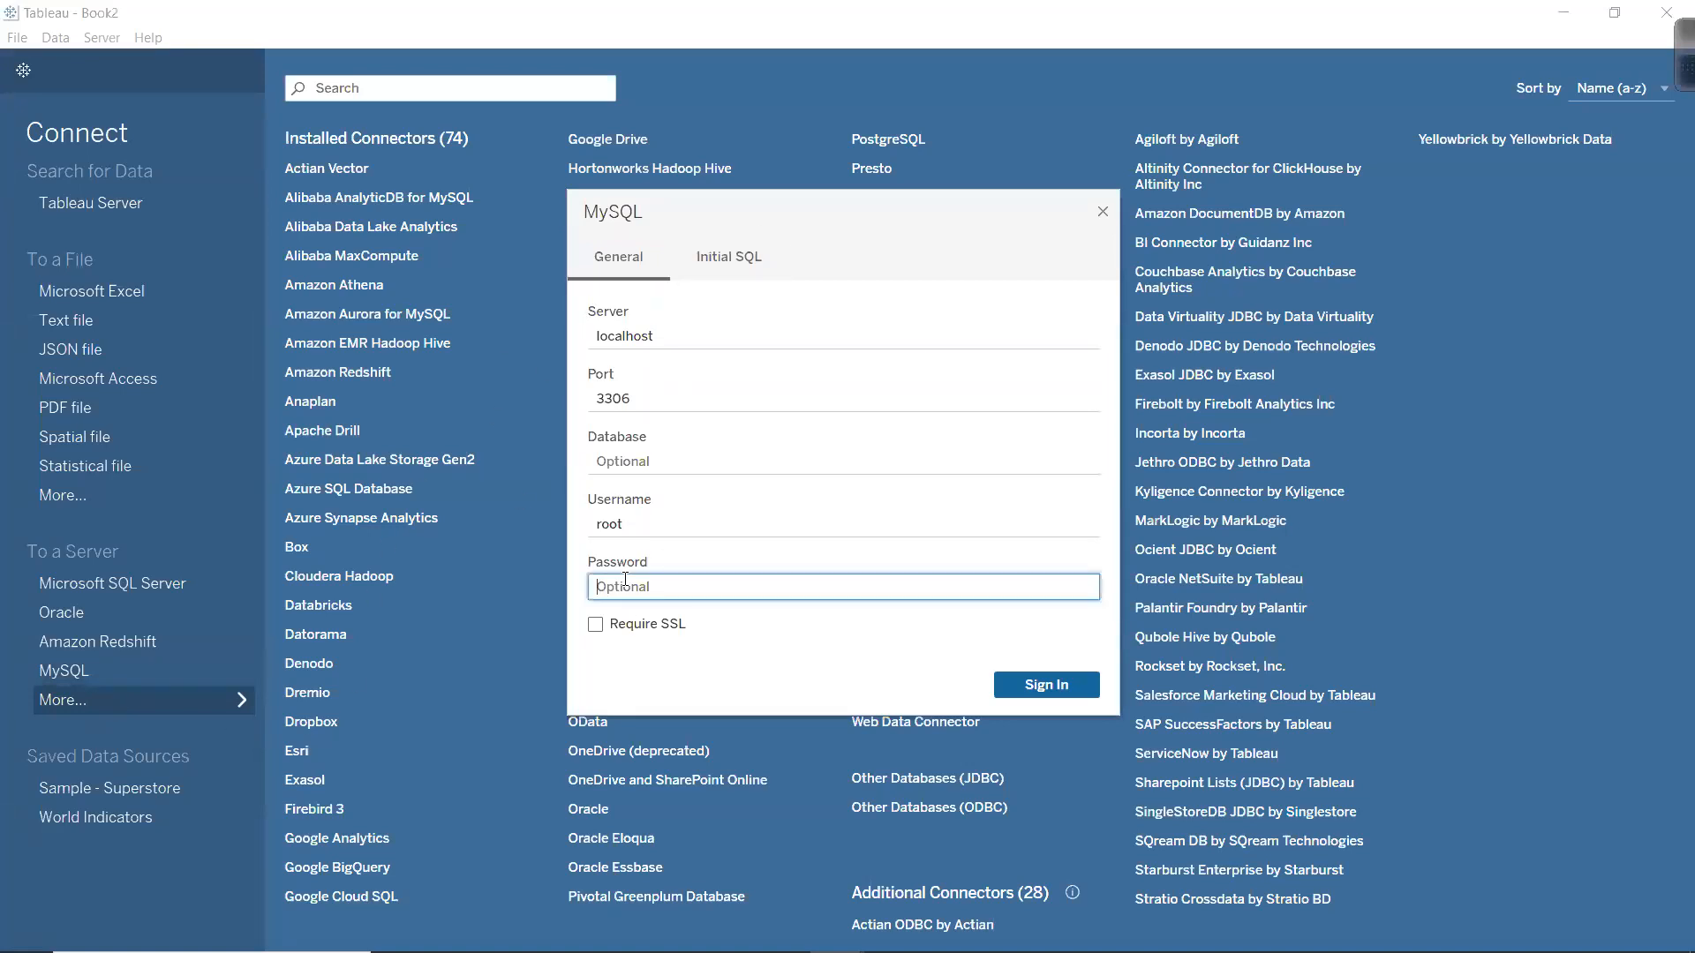
pyautogui.write('••••')
pyautogui.press('BackSpace')
pyautogui.press('BackSpace')
pyautogui.press('BackSpace')
pyautogui.press('BackSpace')
pyautogui.write('•••••••••••')
pyautogui.press('Return')
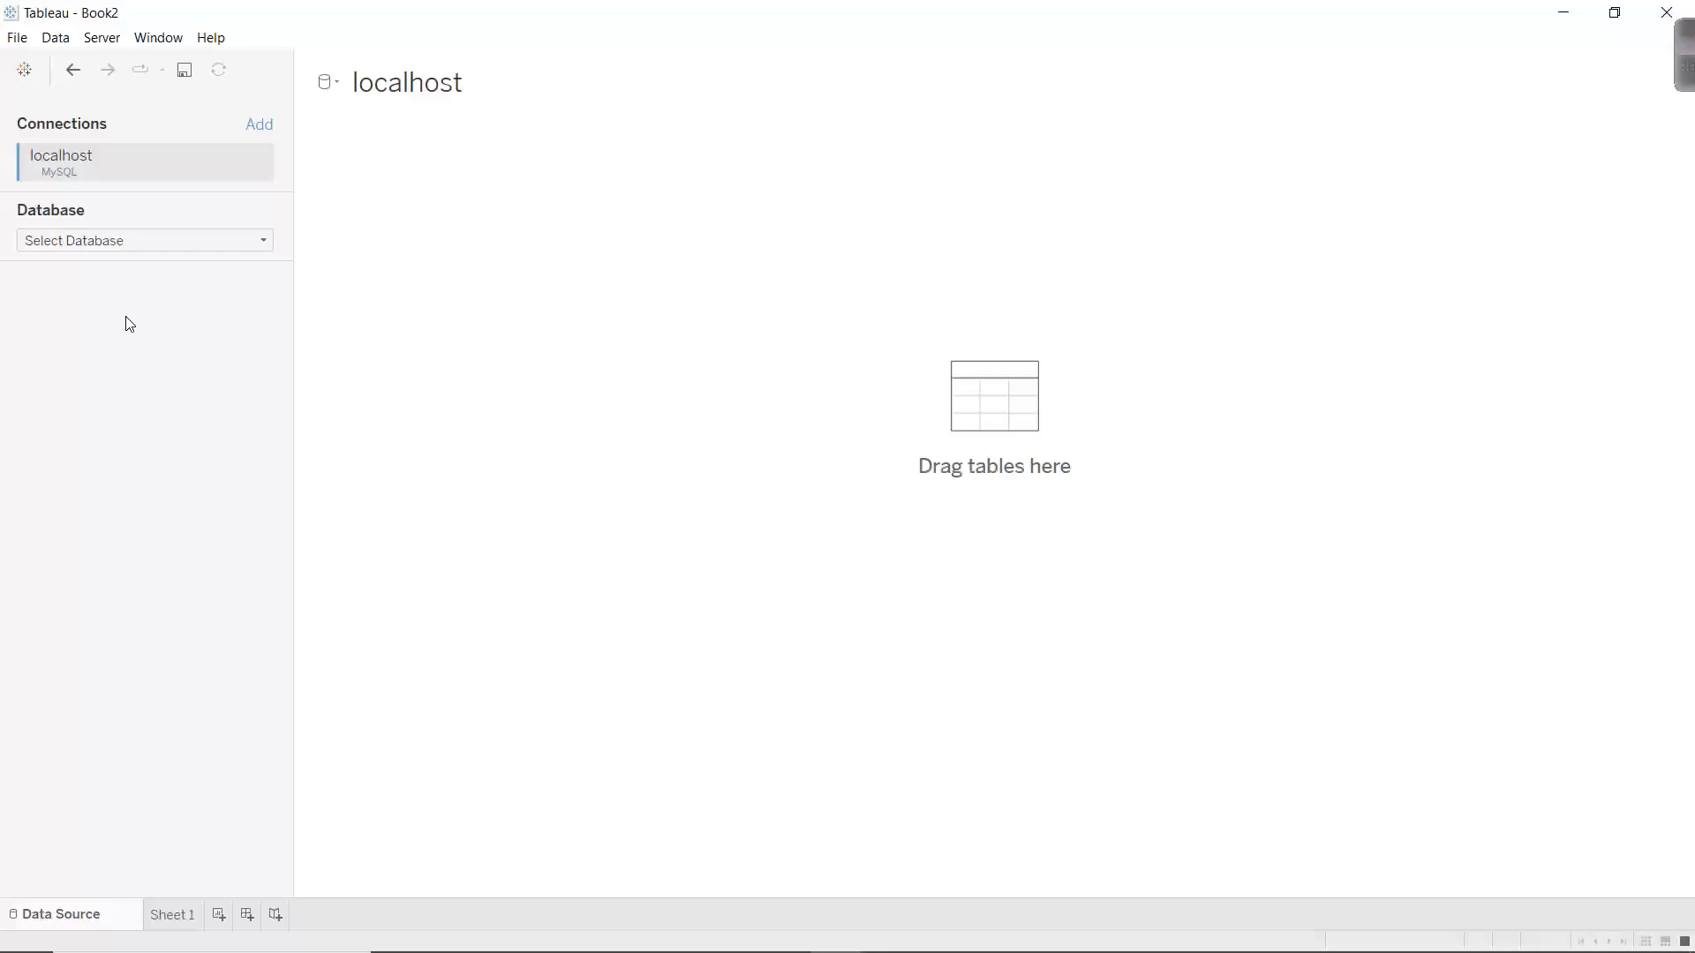
# Select the hr_management database and close the second workbook without saving it.
pyautogui.click(80, 240)
pyautogui.click(74, 332)
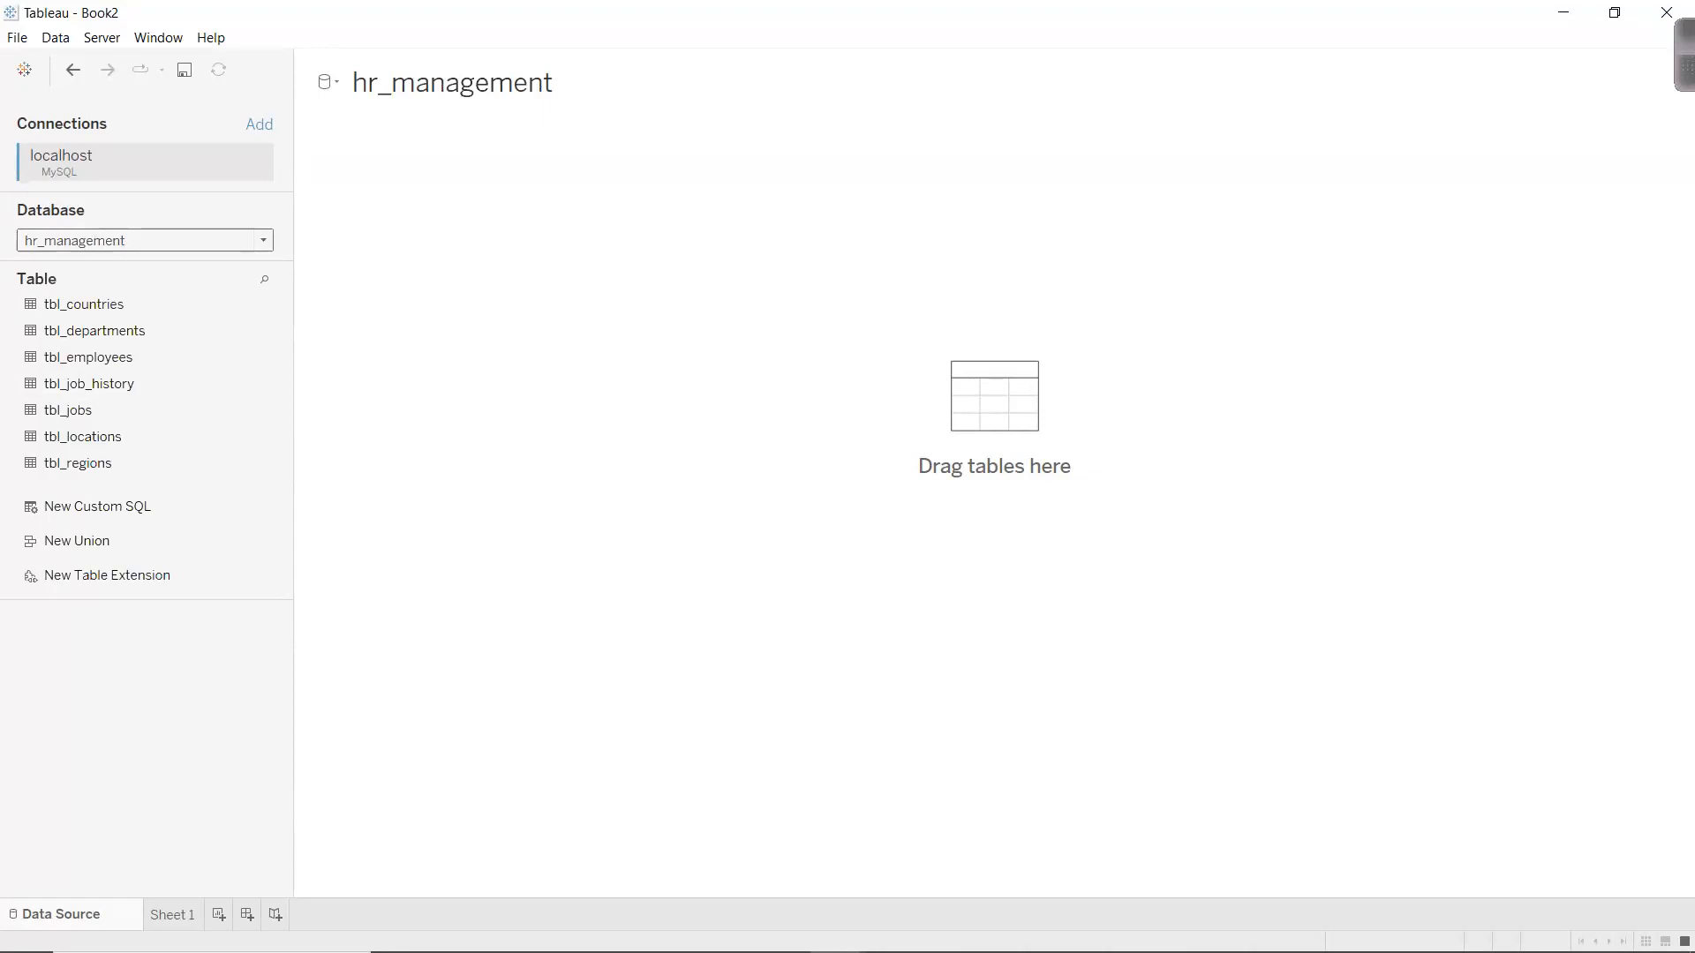
pyautogui.click(1666, 12)
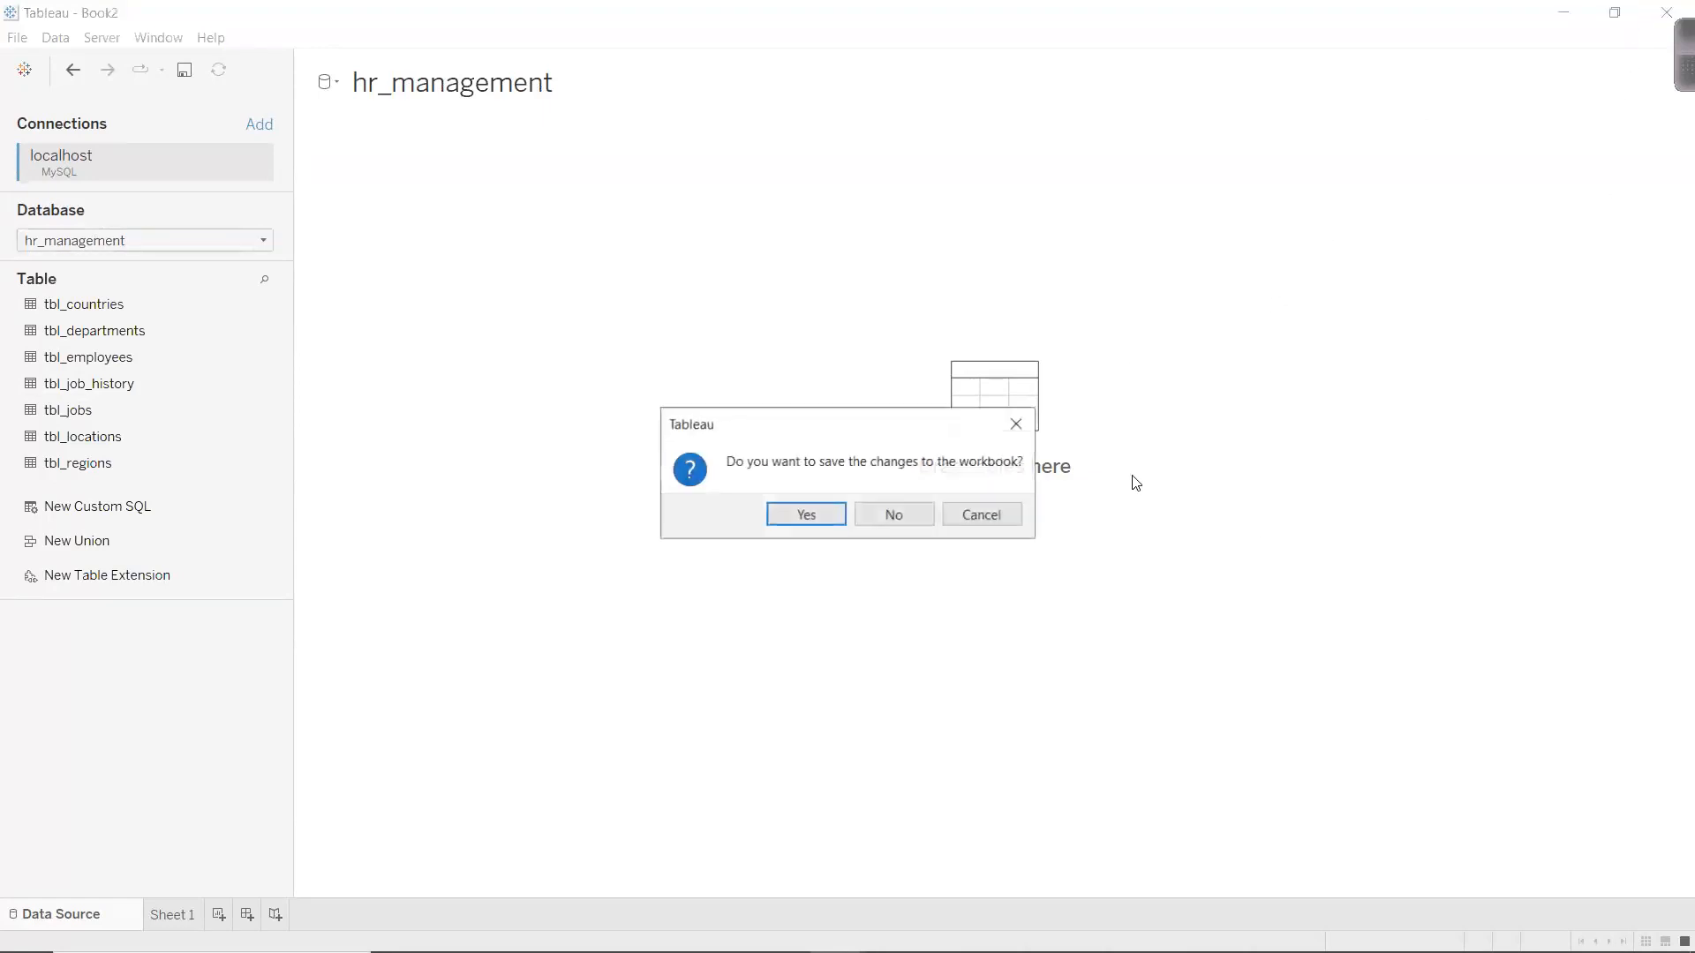
pyautogui.click(893, 512)
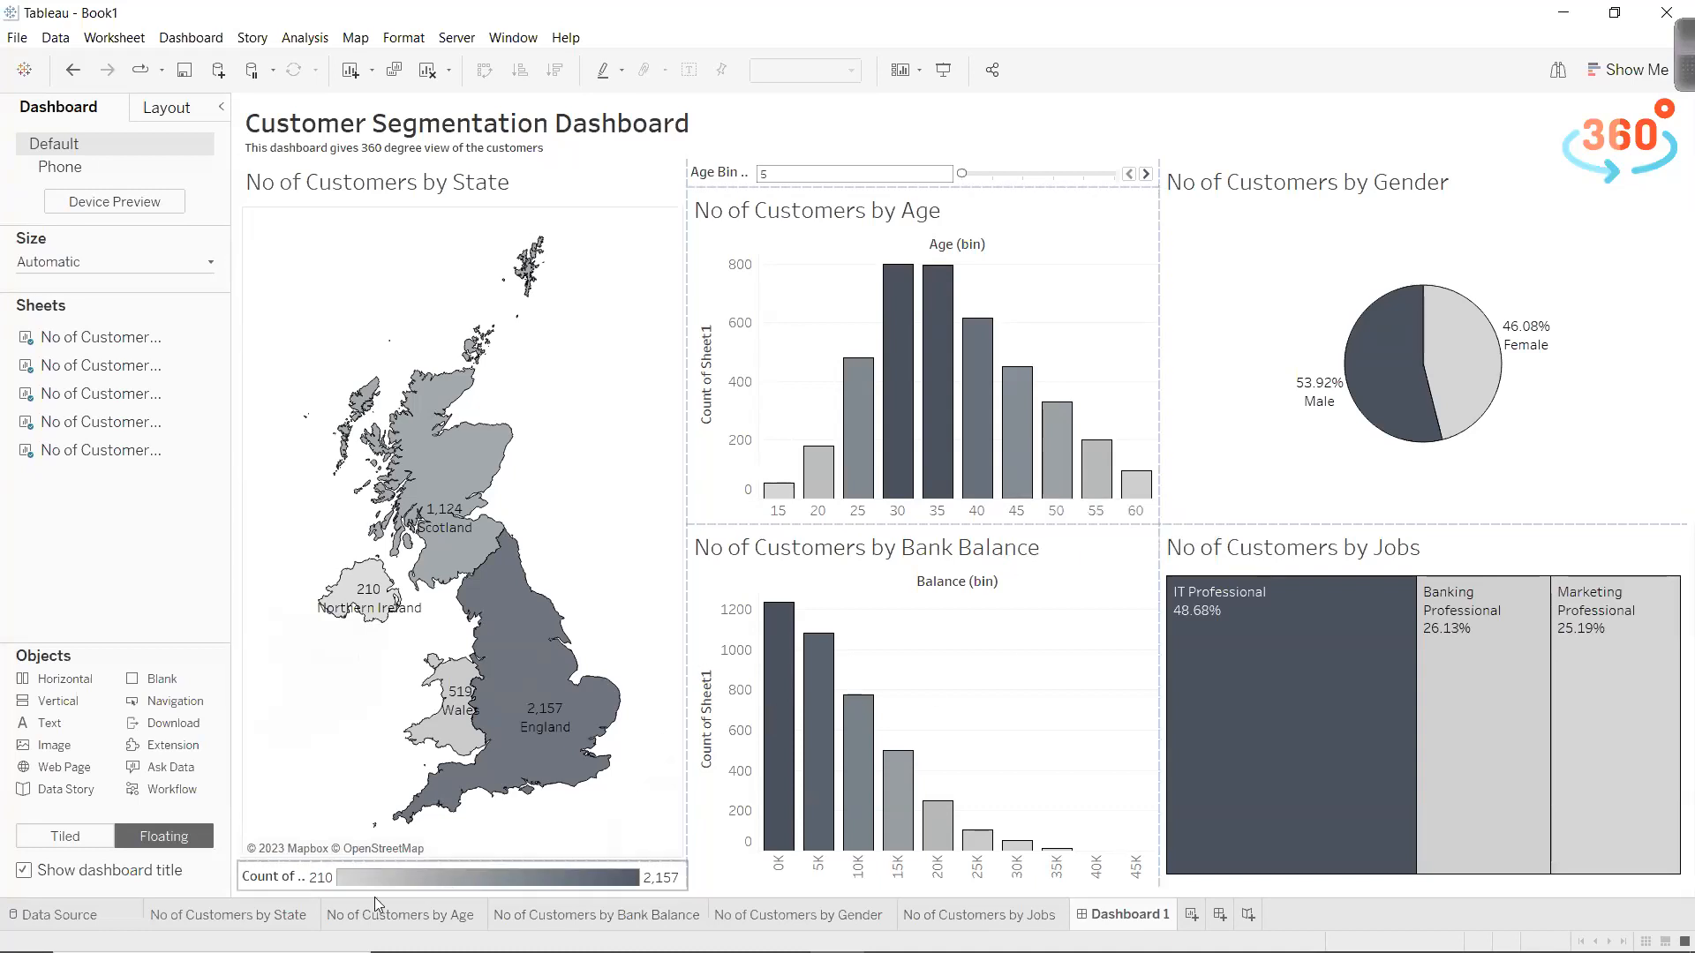
pyautogui.click(300, 915)
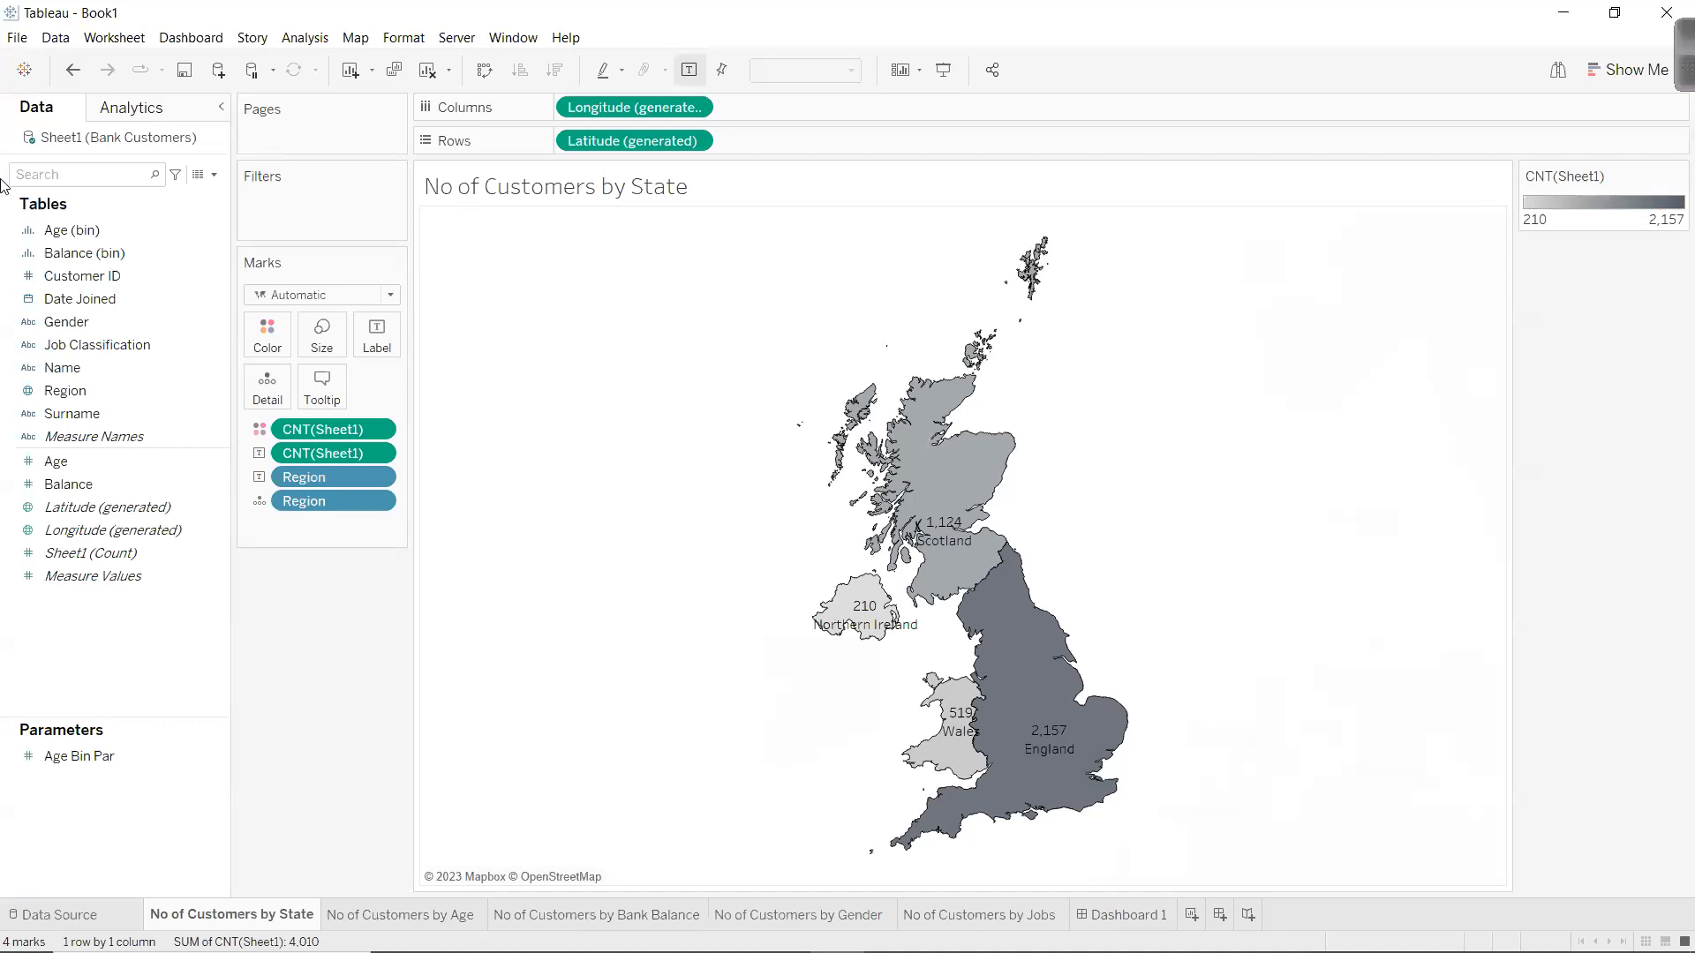
pyautogui.click(1105, 914)
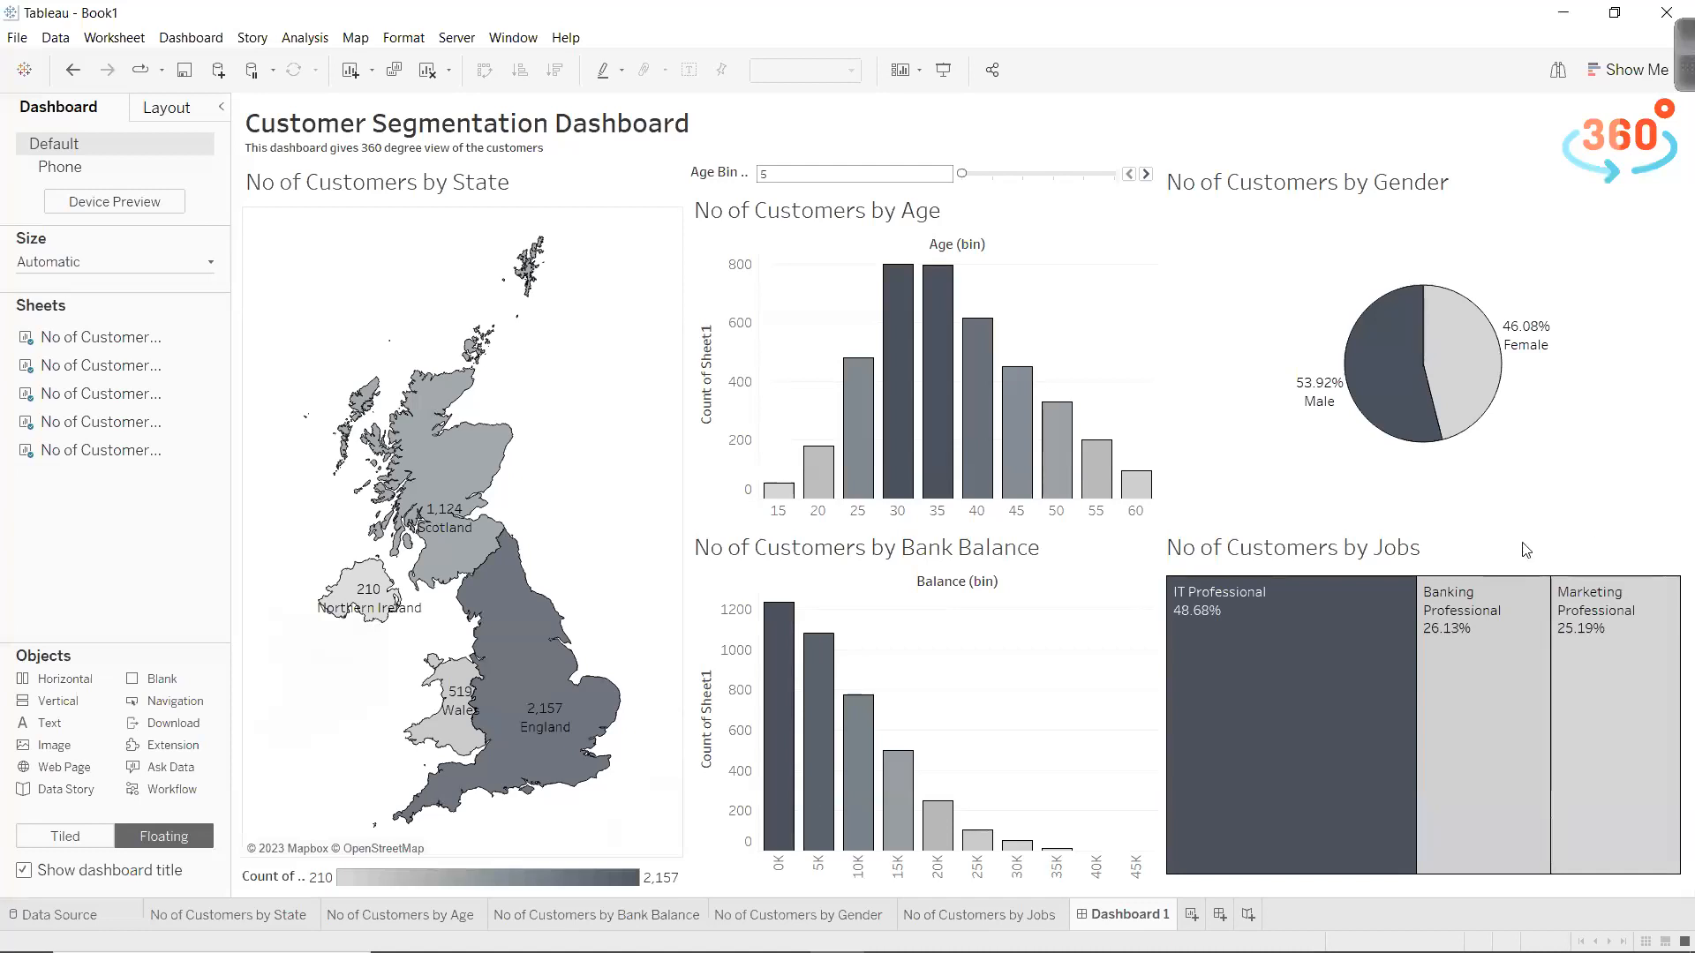
# Widen the Bank Balance and Age charts to the same width, narrowing the Jobs treemap and the Gender pie.
pyautogui.moveTo(1161, 672); pyautogui.dragTo(1227, 672)
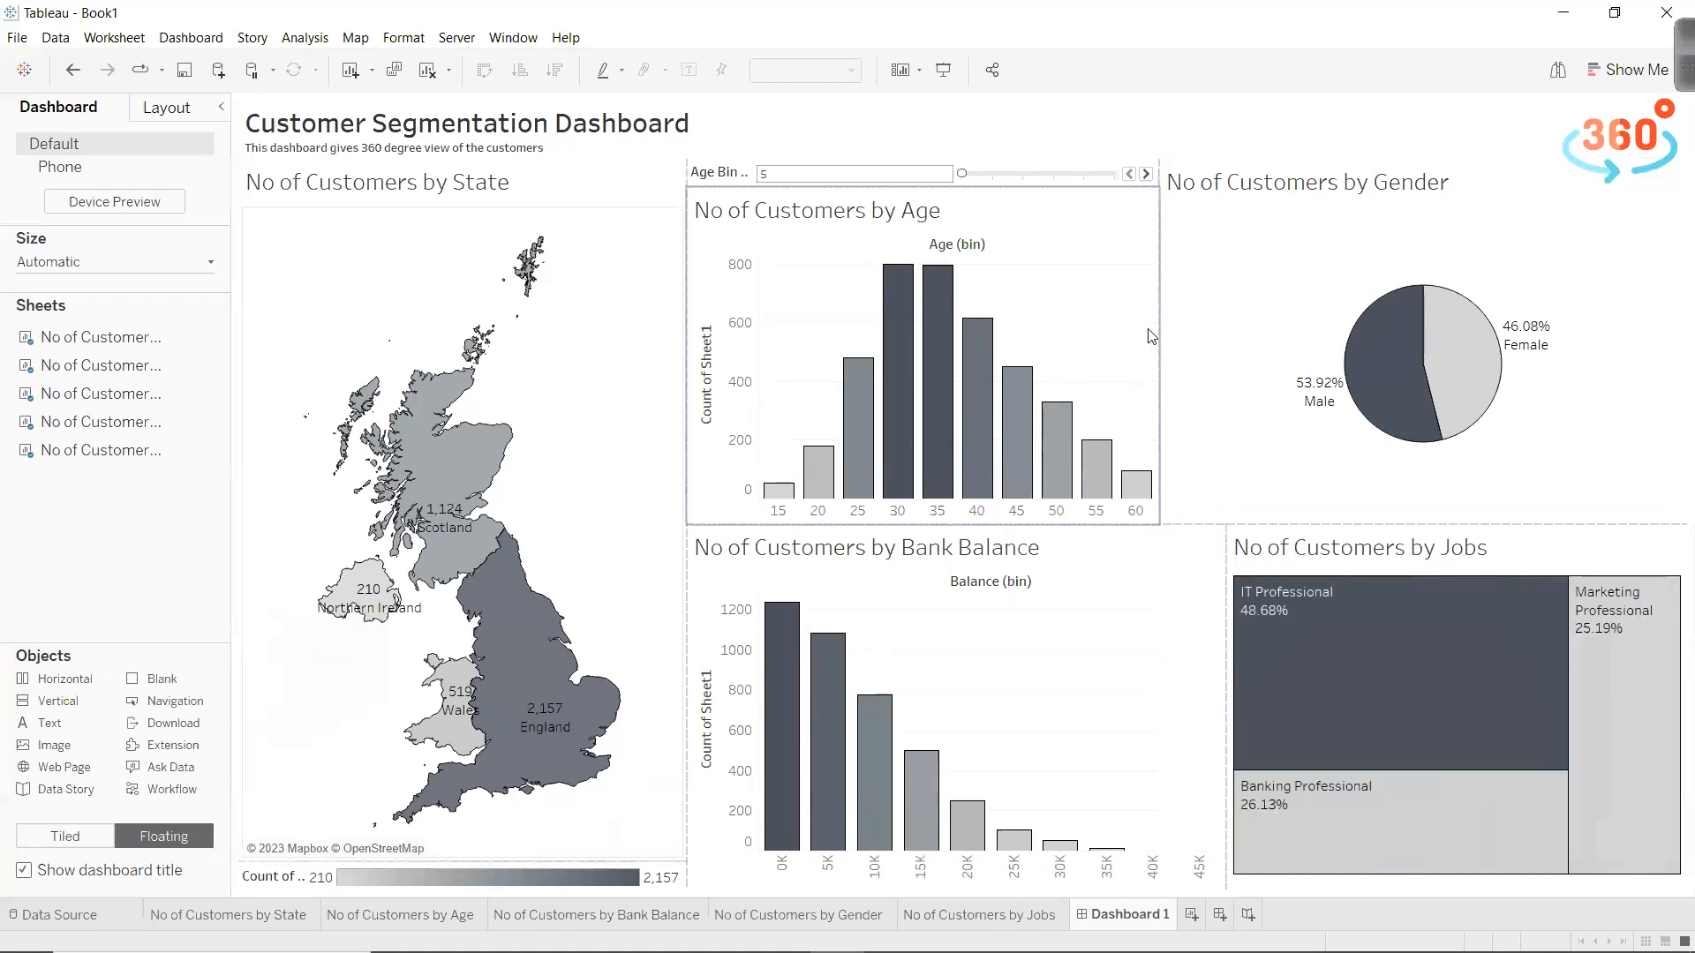
pyautogui.moveTo(1156, 332); pyautogui.dragTo(1226, 349)
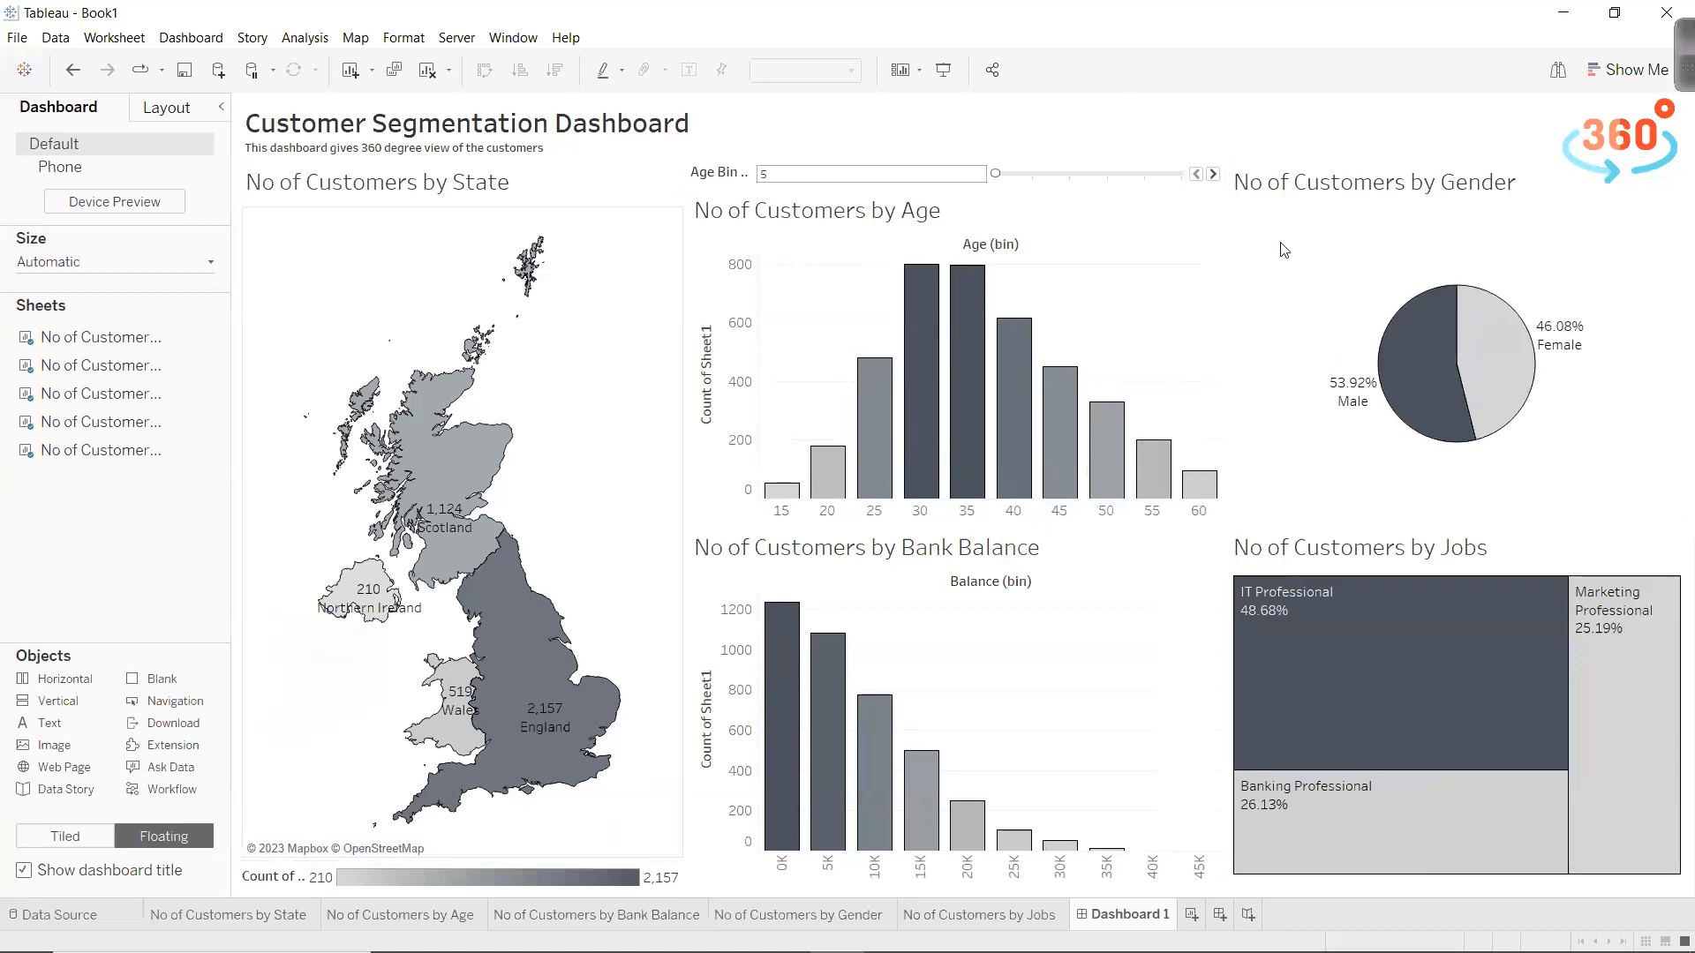
# Set the No of Customers by State map to be used as a filter for the dashboard.
pyautogui.click(530, 408)
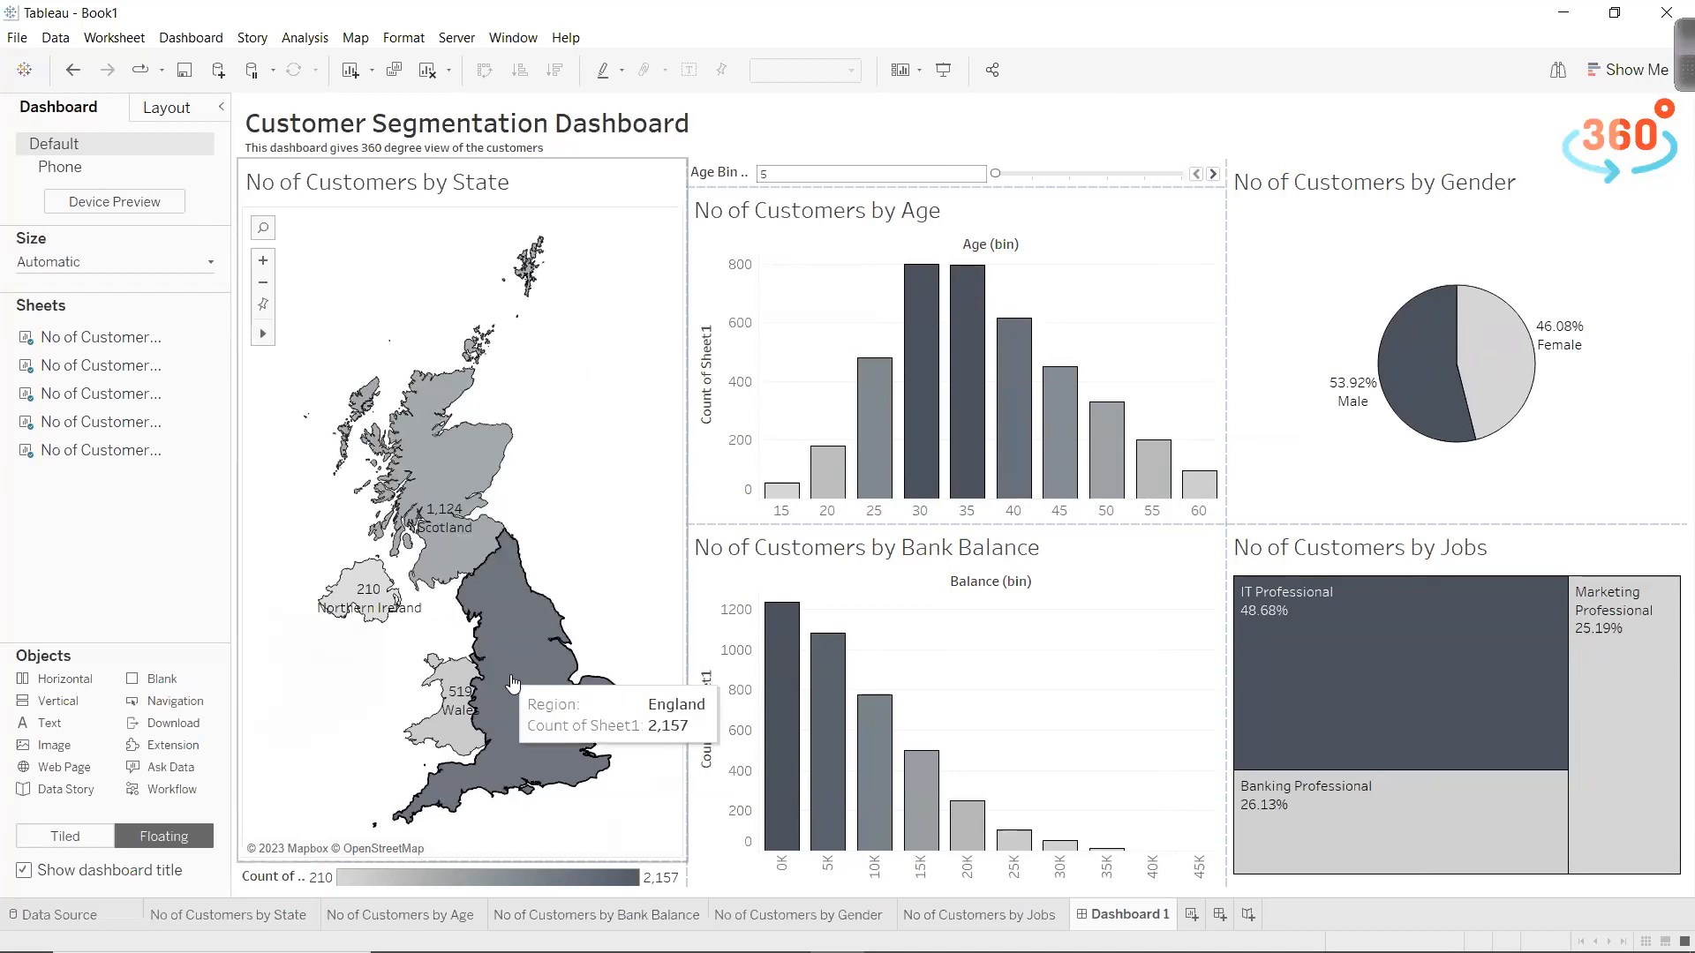
pyautogui.click(481, 574)
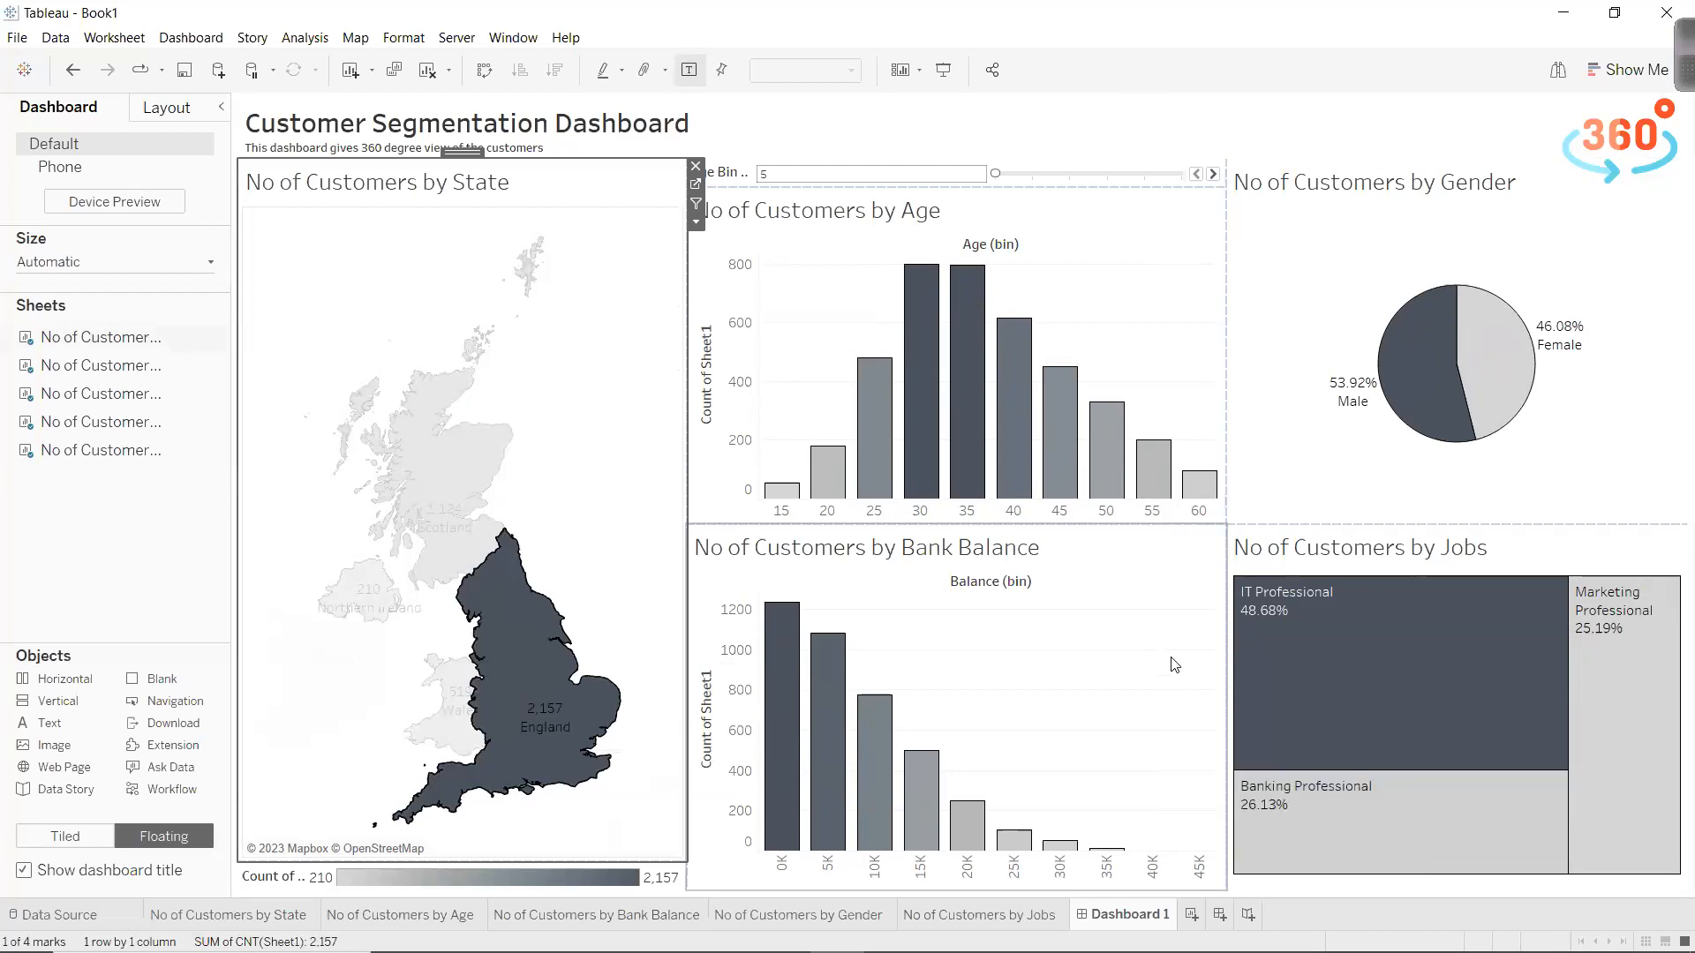
pyautogui.click(672, 433)
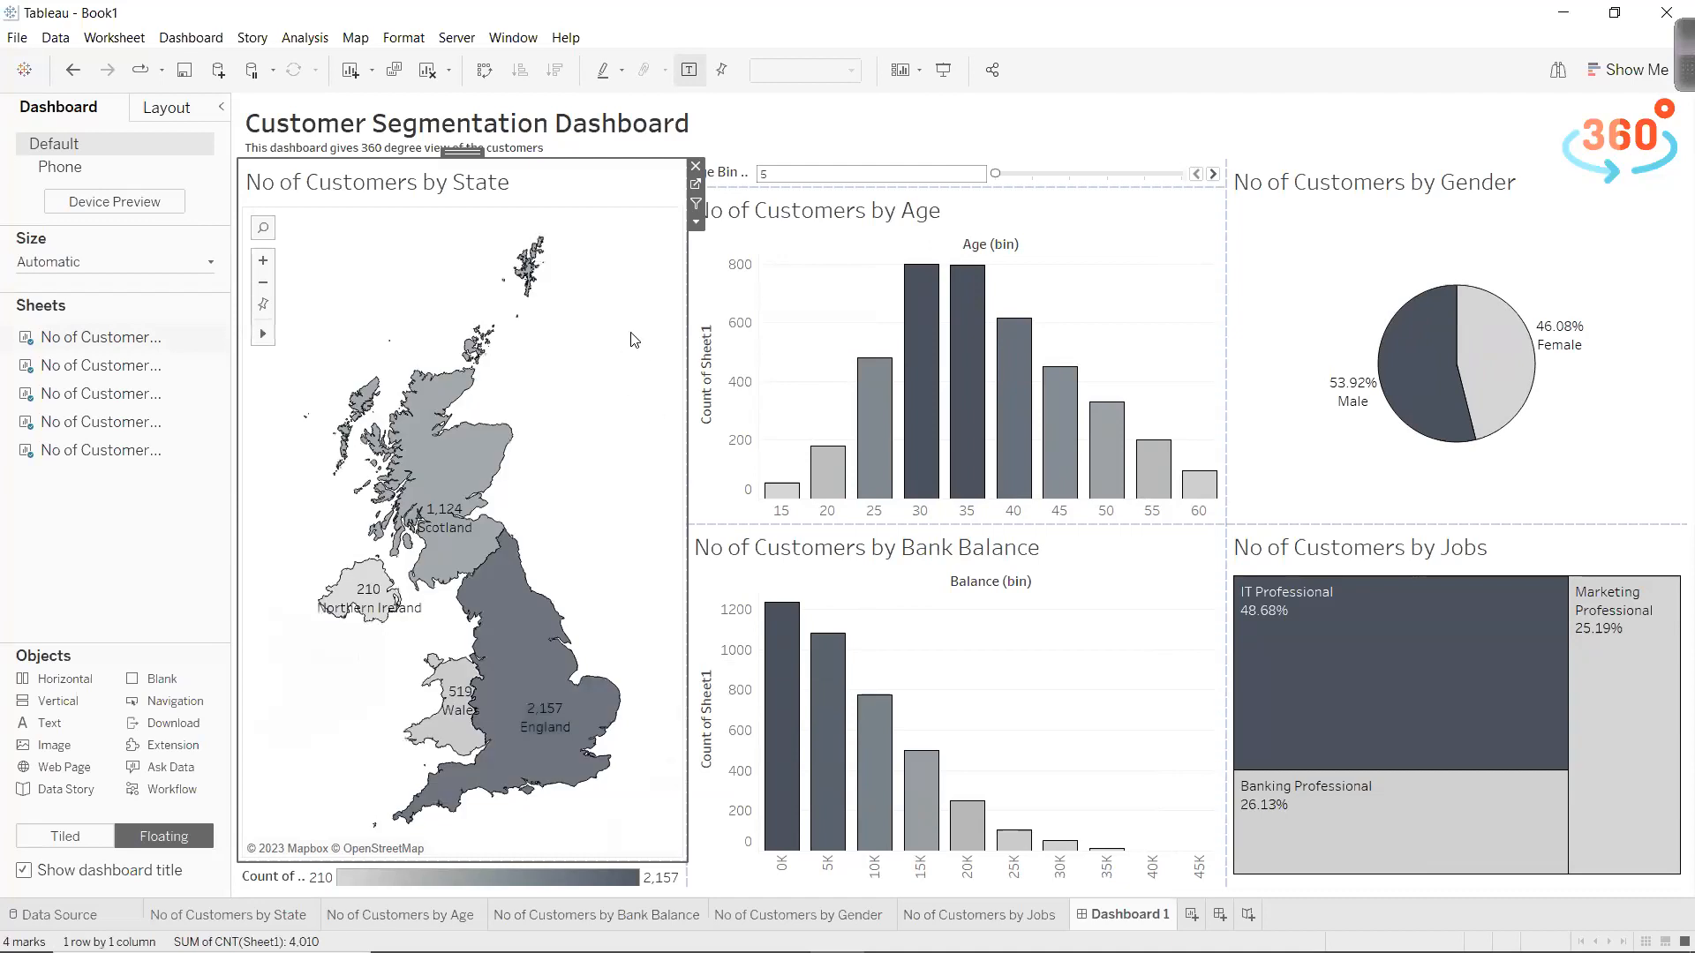
pyautogui.click(696, 223)
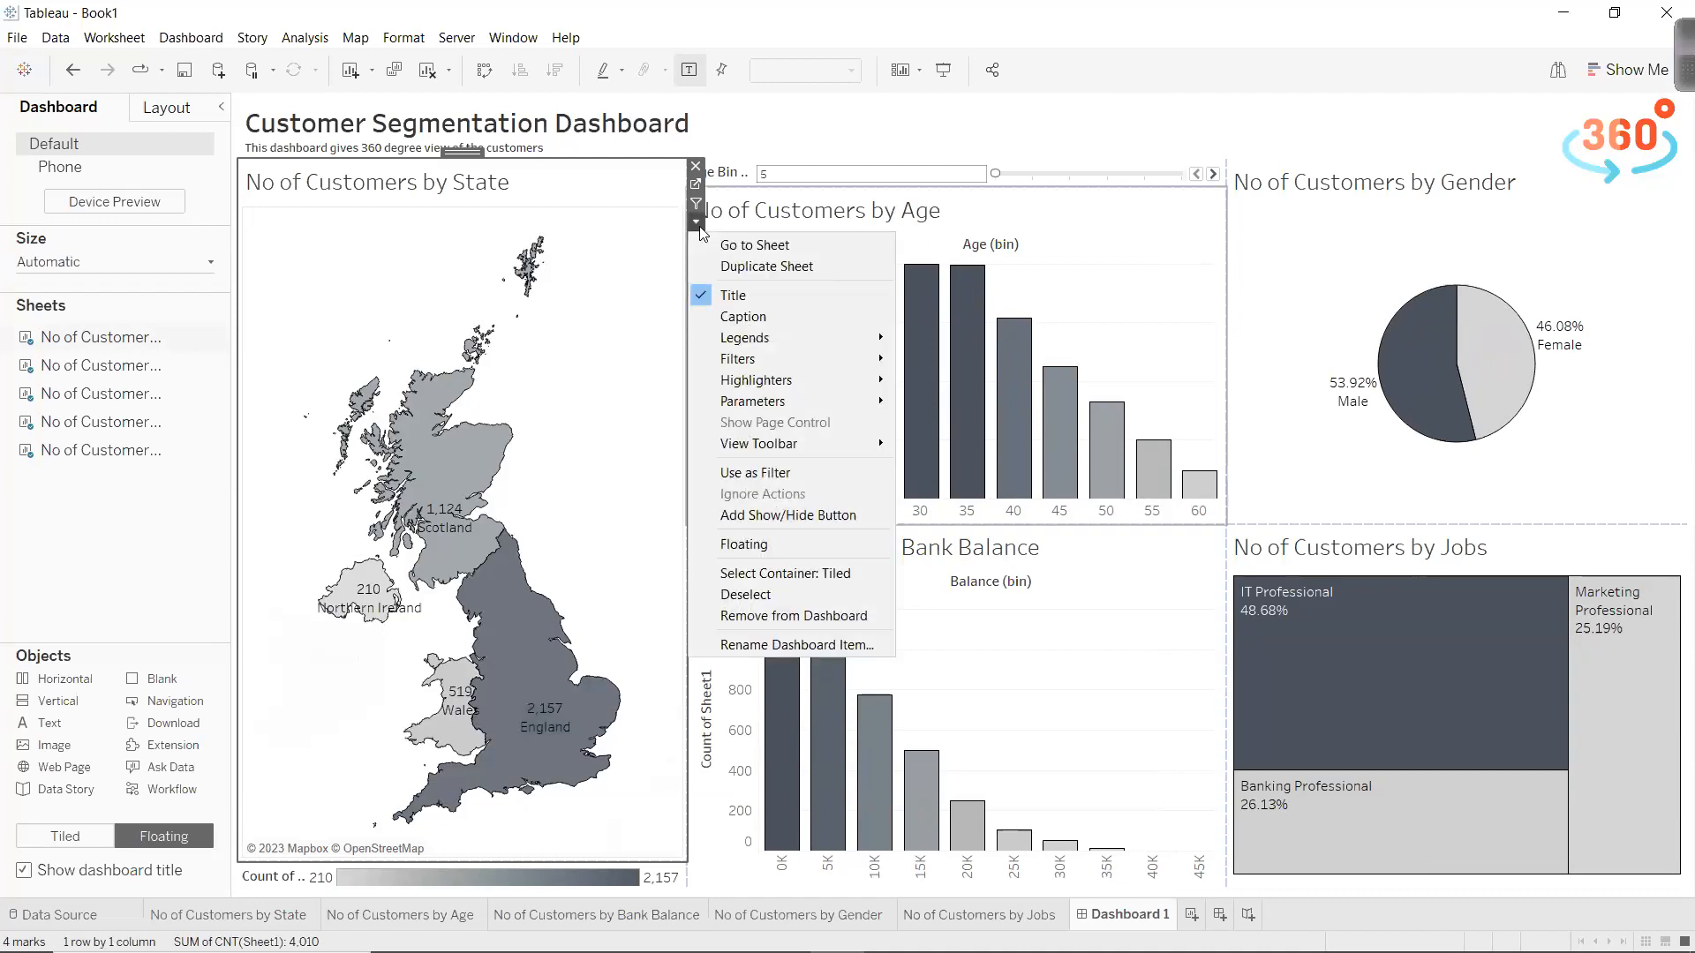
pyautogui.click(780, 475)
# Test the State map filter by selecting England, Scotland, Northern Ireland and Wales in turn, and clear the selection.
pyautogui.click(536, 720)
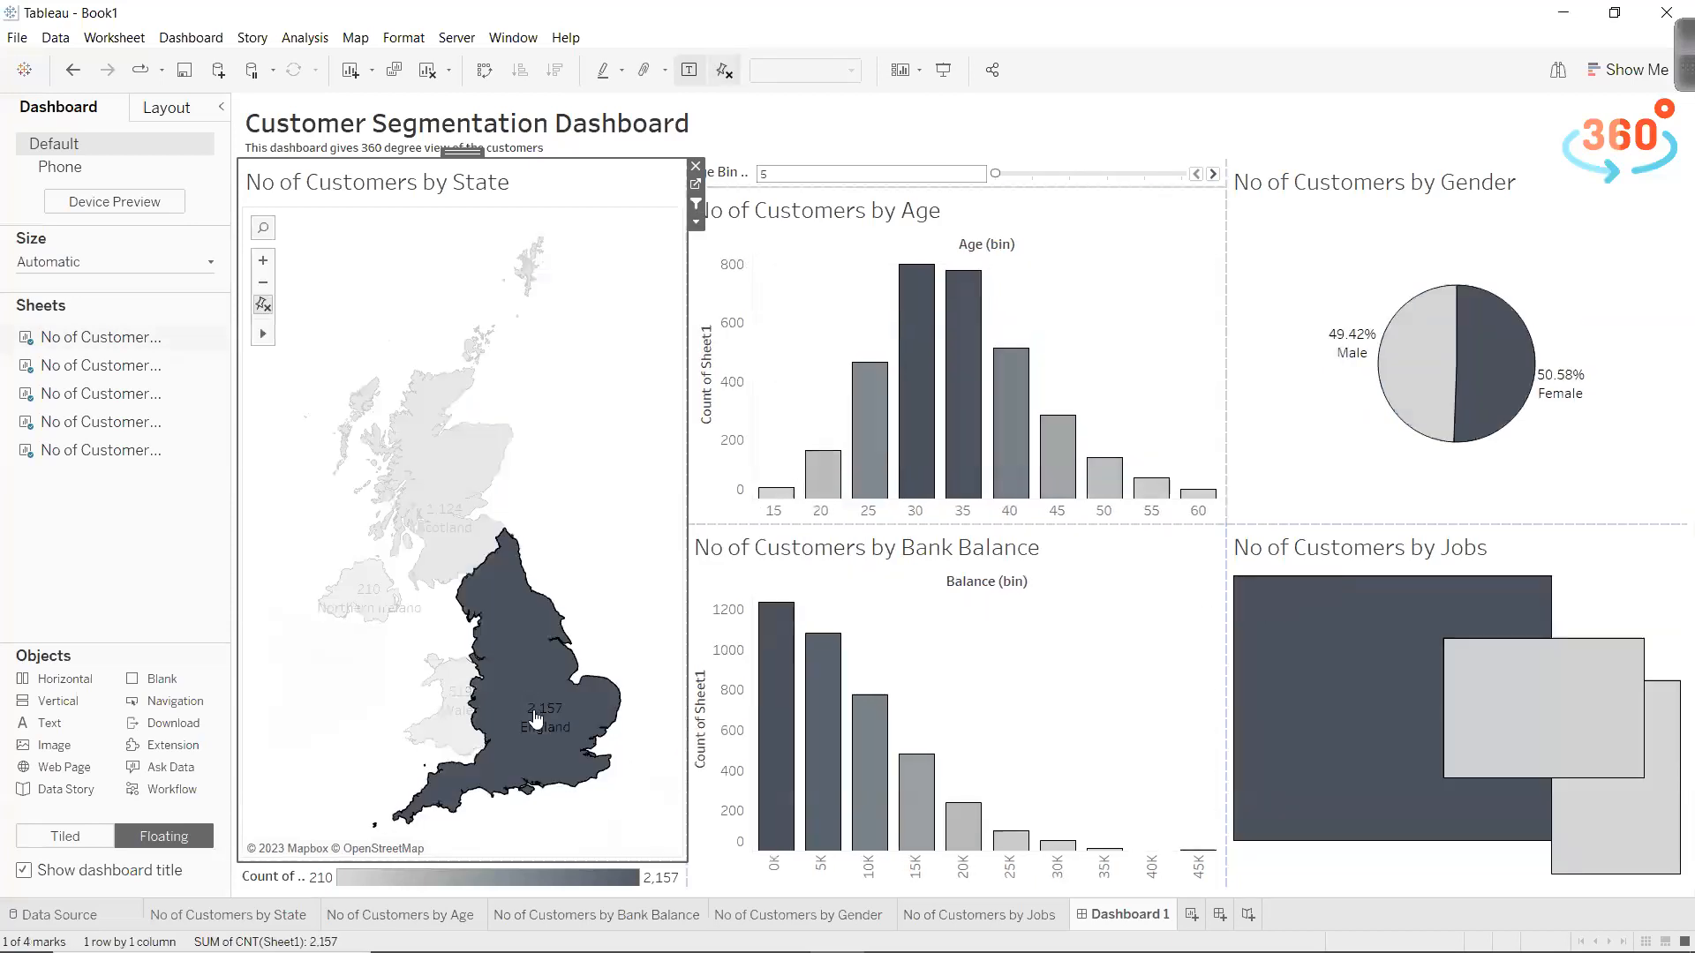
pyautogui.click(263, 303)
pyautogui.click(441, 462)
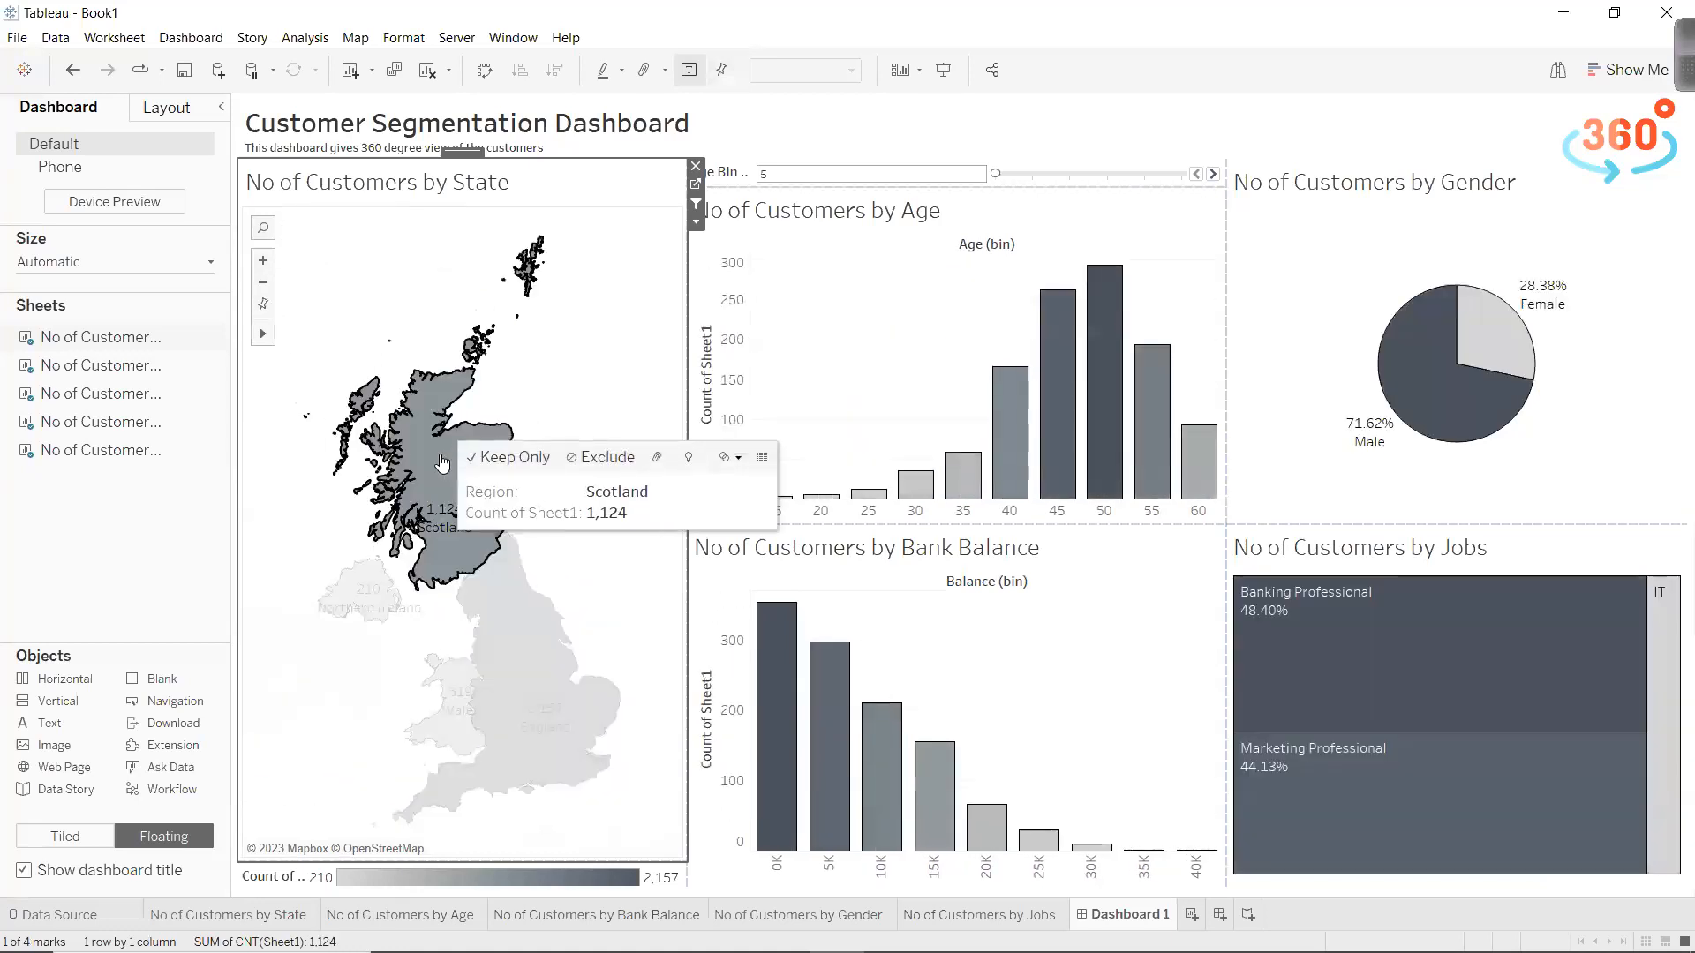
pyautogui.click(352, 589)
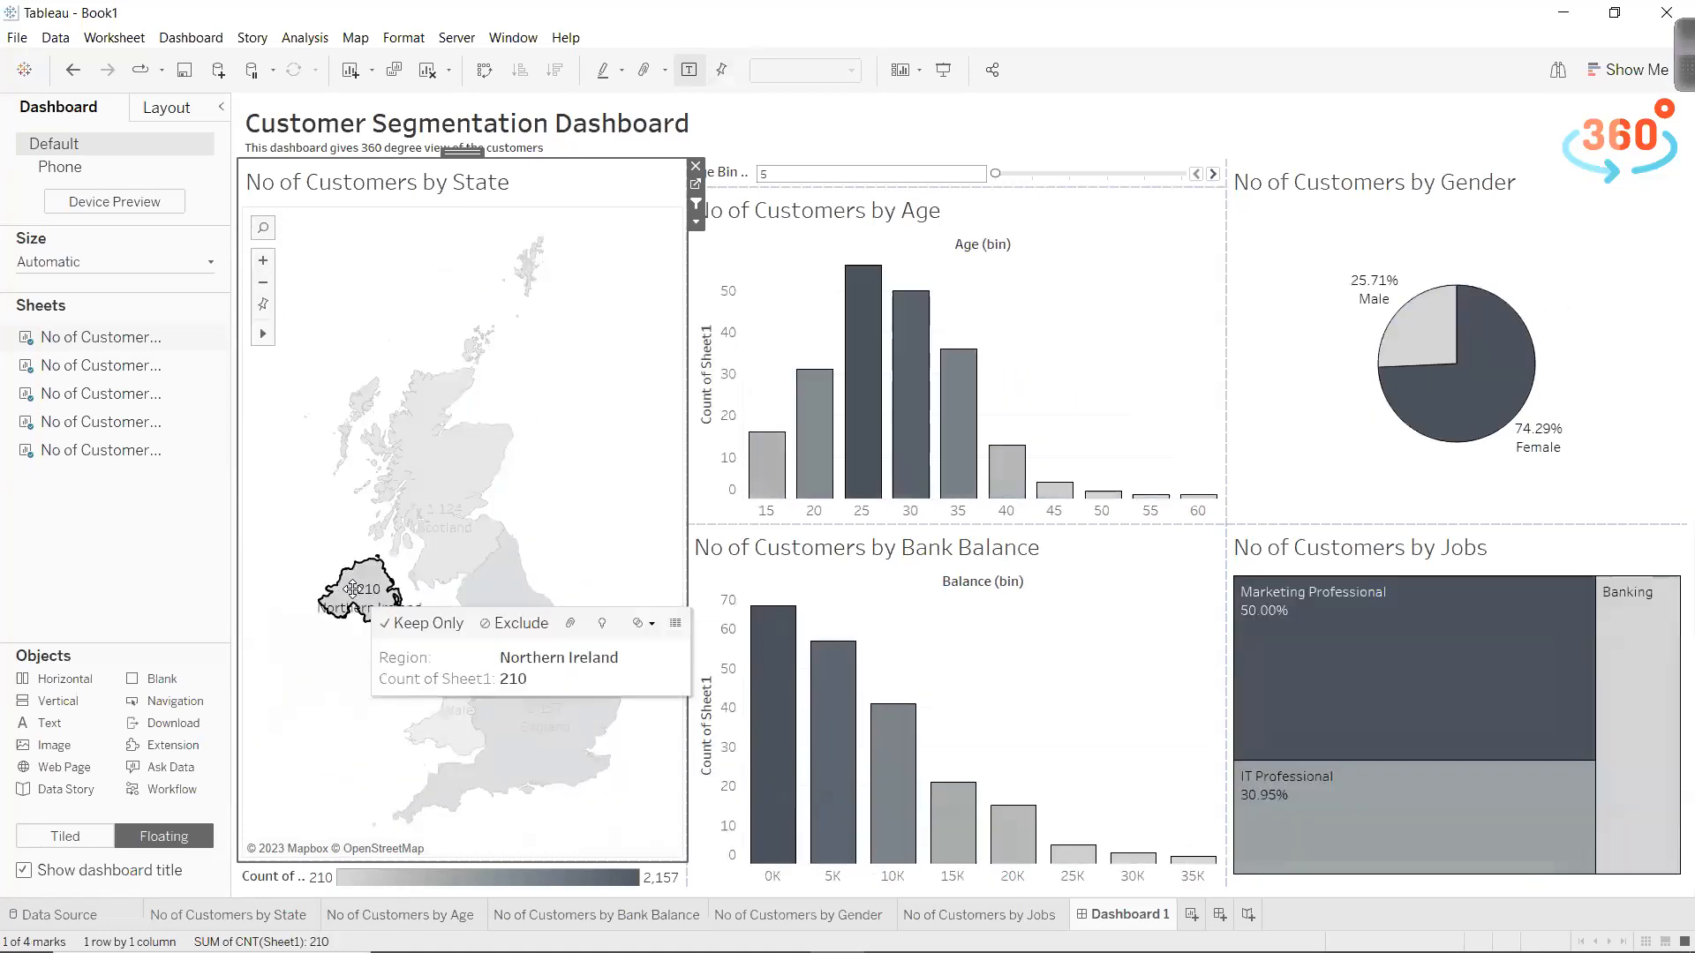
pyautogui.click(466, 712)
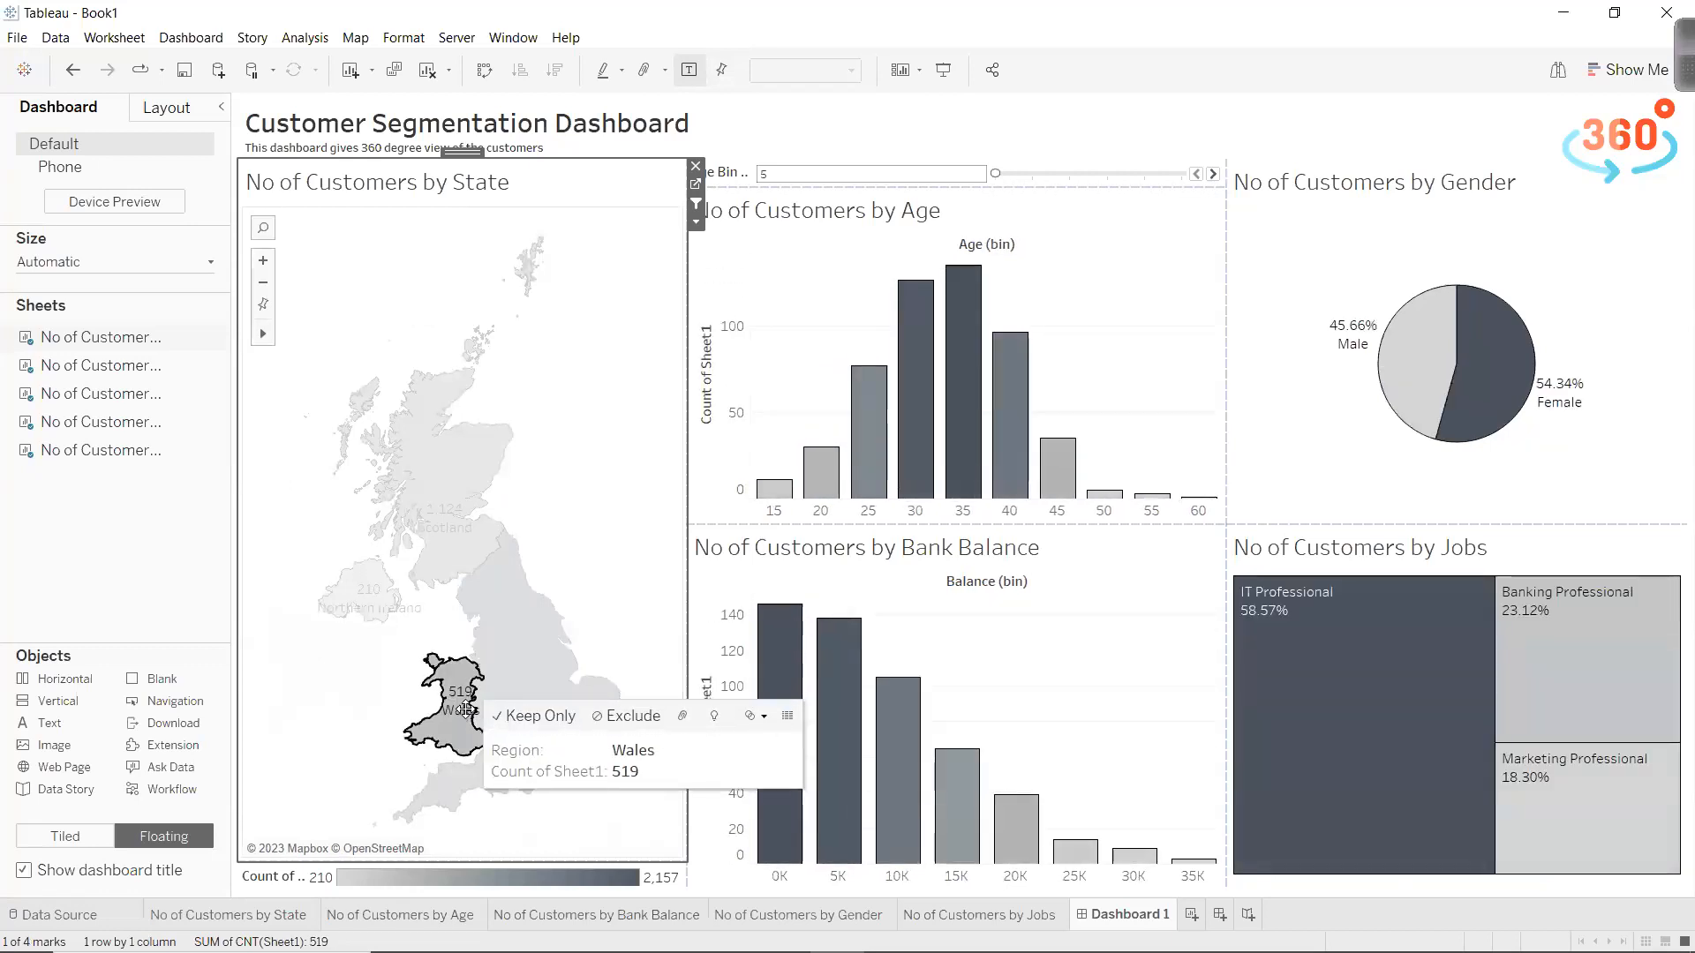
pyautogui.click(466, 712)
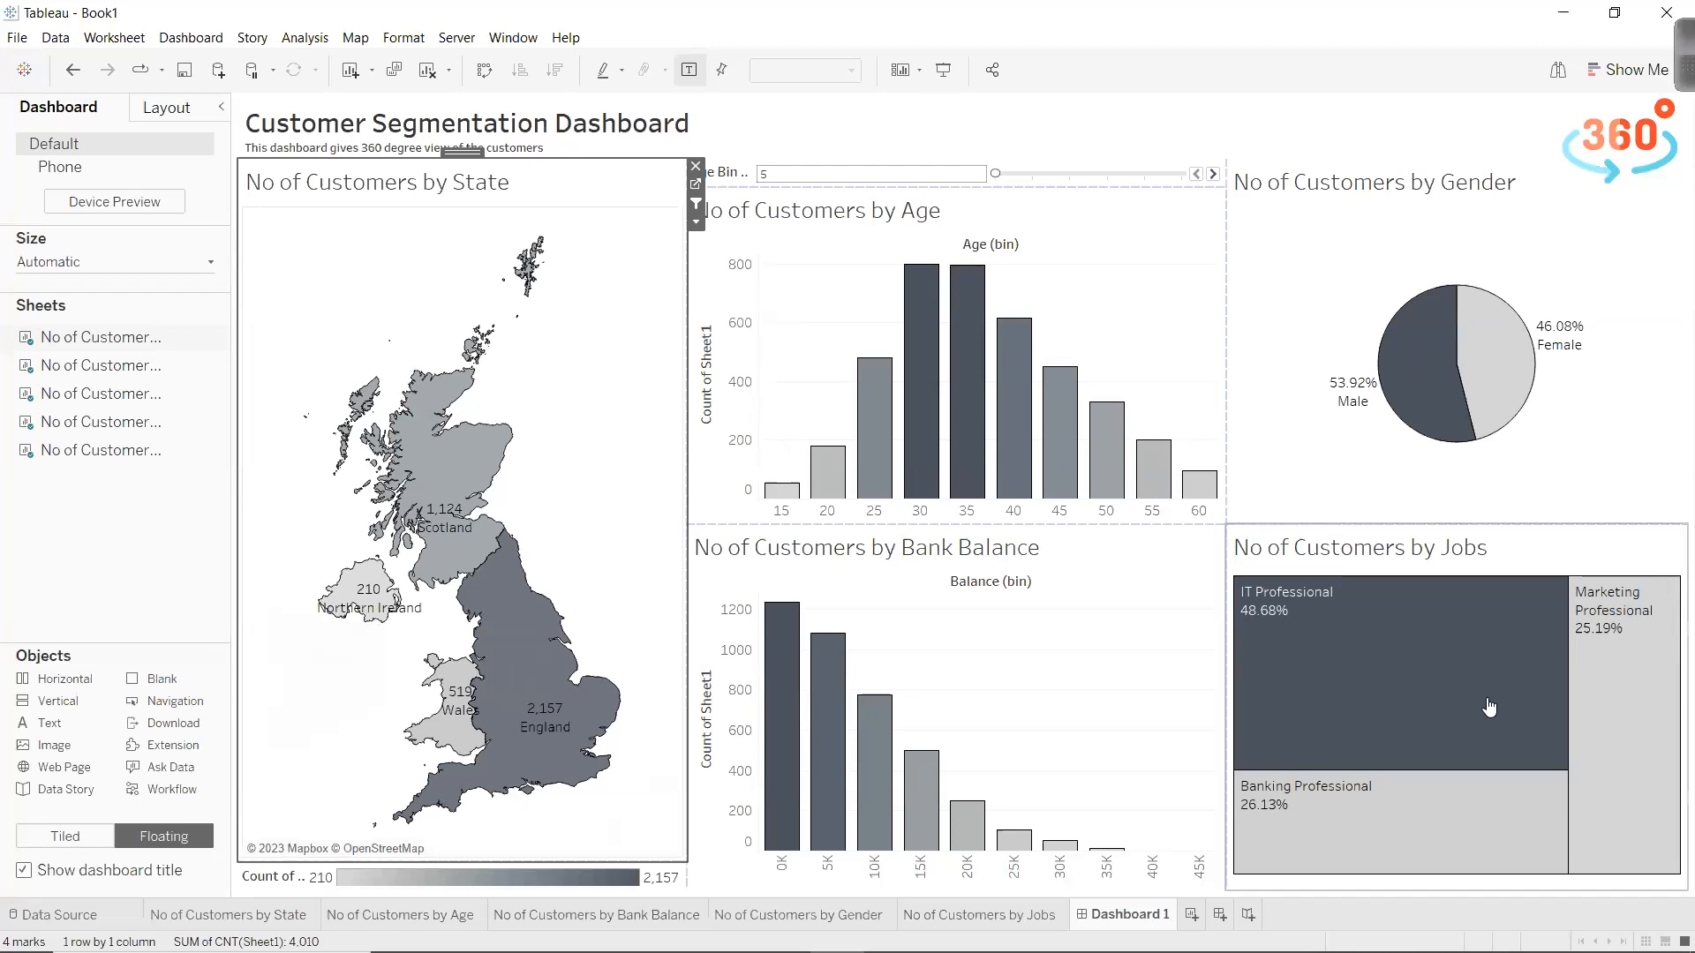
# Set the No of Customers by Jobs treemap to be used as a filter for the dashboard.
pyautogui.click(1399, 549)
pyautogui.moveTo(1376, 622)
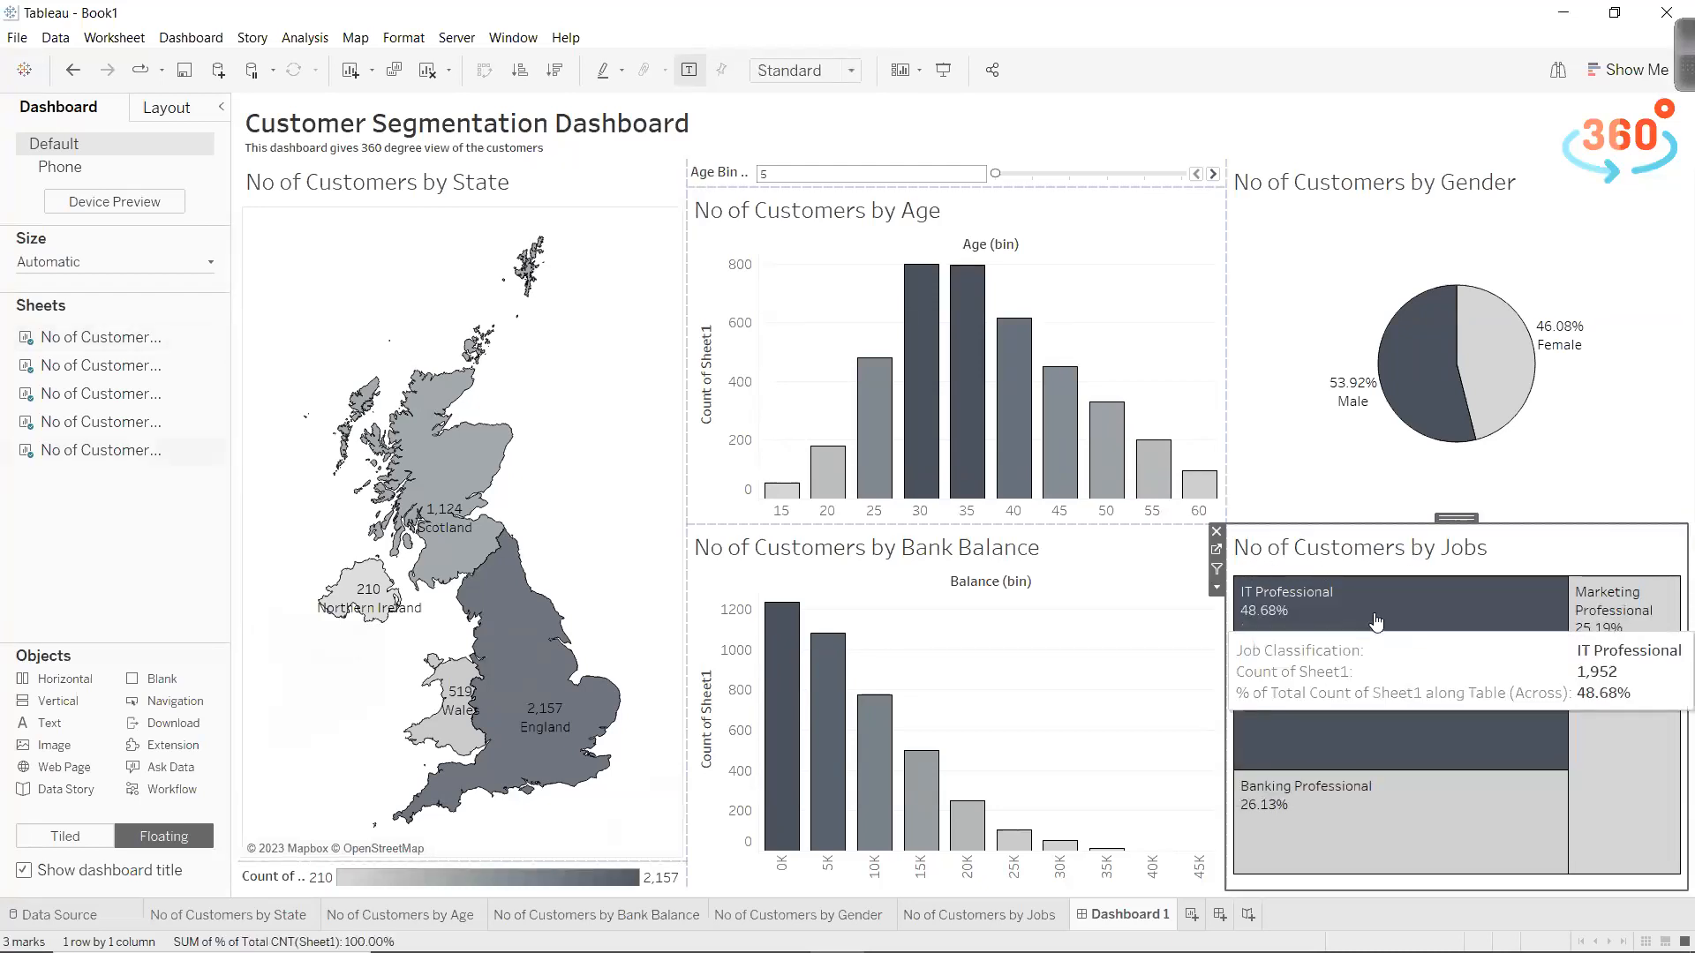
pyautogui.click(1217, 587)
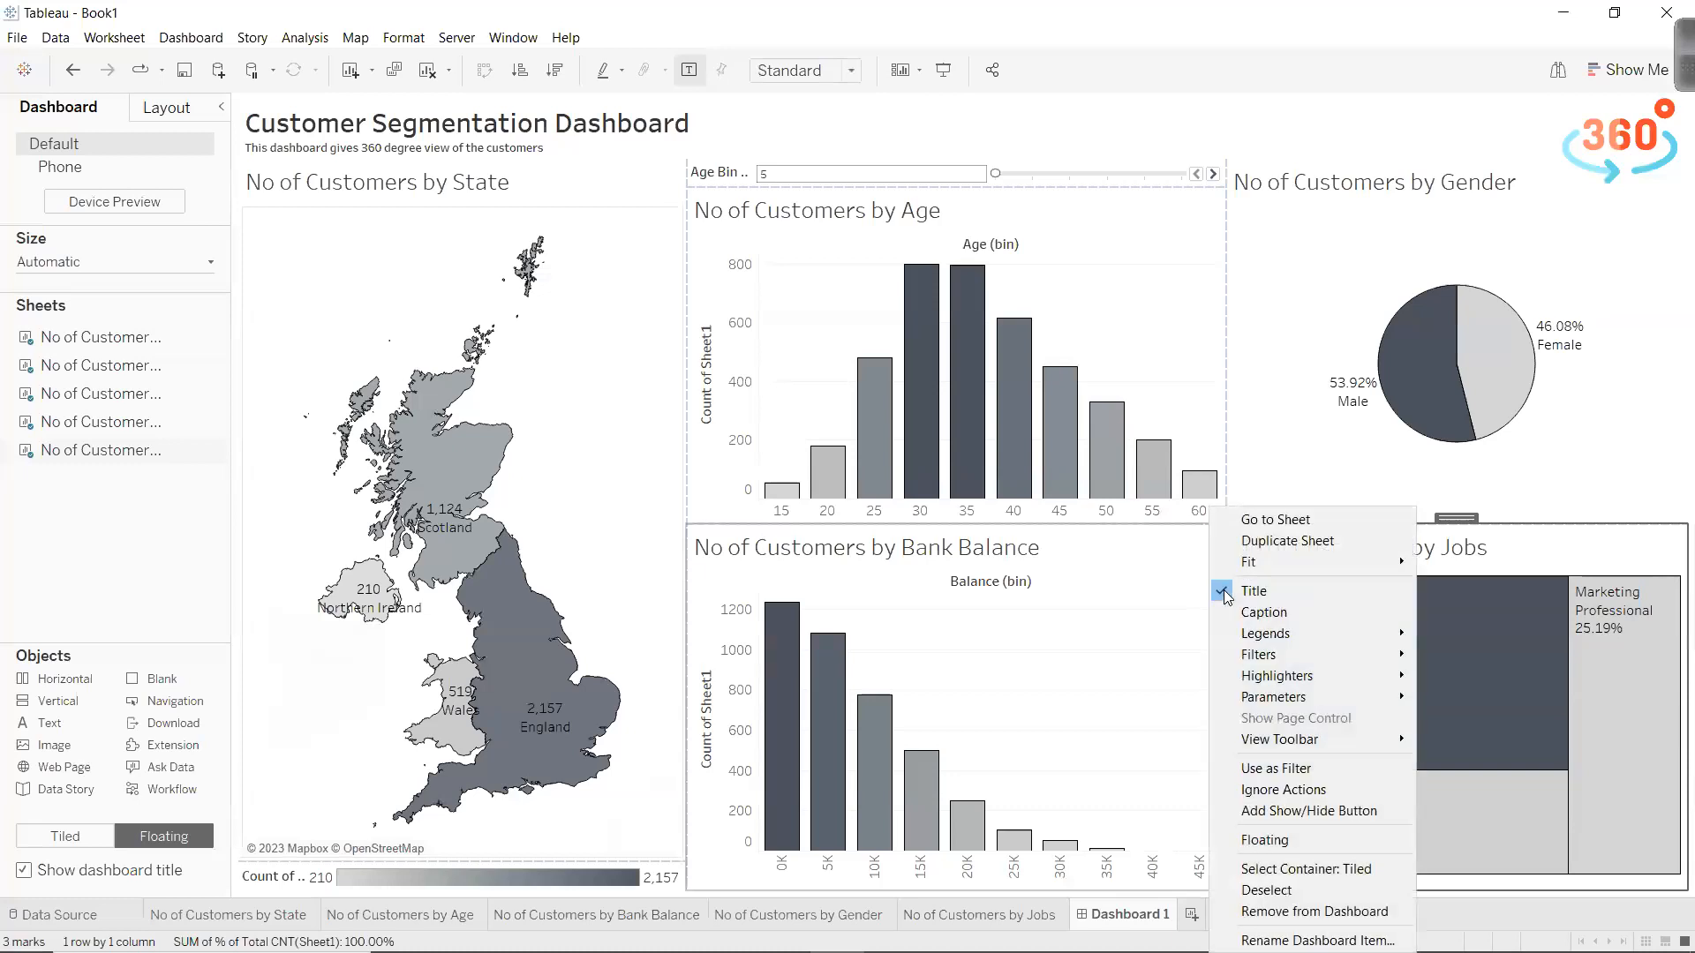
pyautogui.click(1278, 768)
# Test the combined filters by selecting Scotland on the State map and IT Professional in the Jobs treemap.
pyautogui.moveTo(1395, 688)
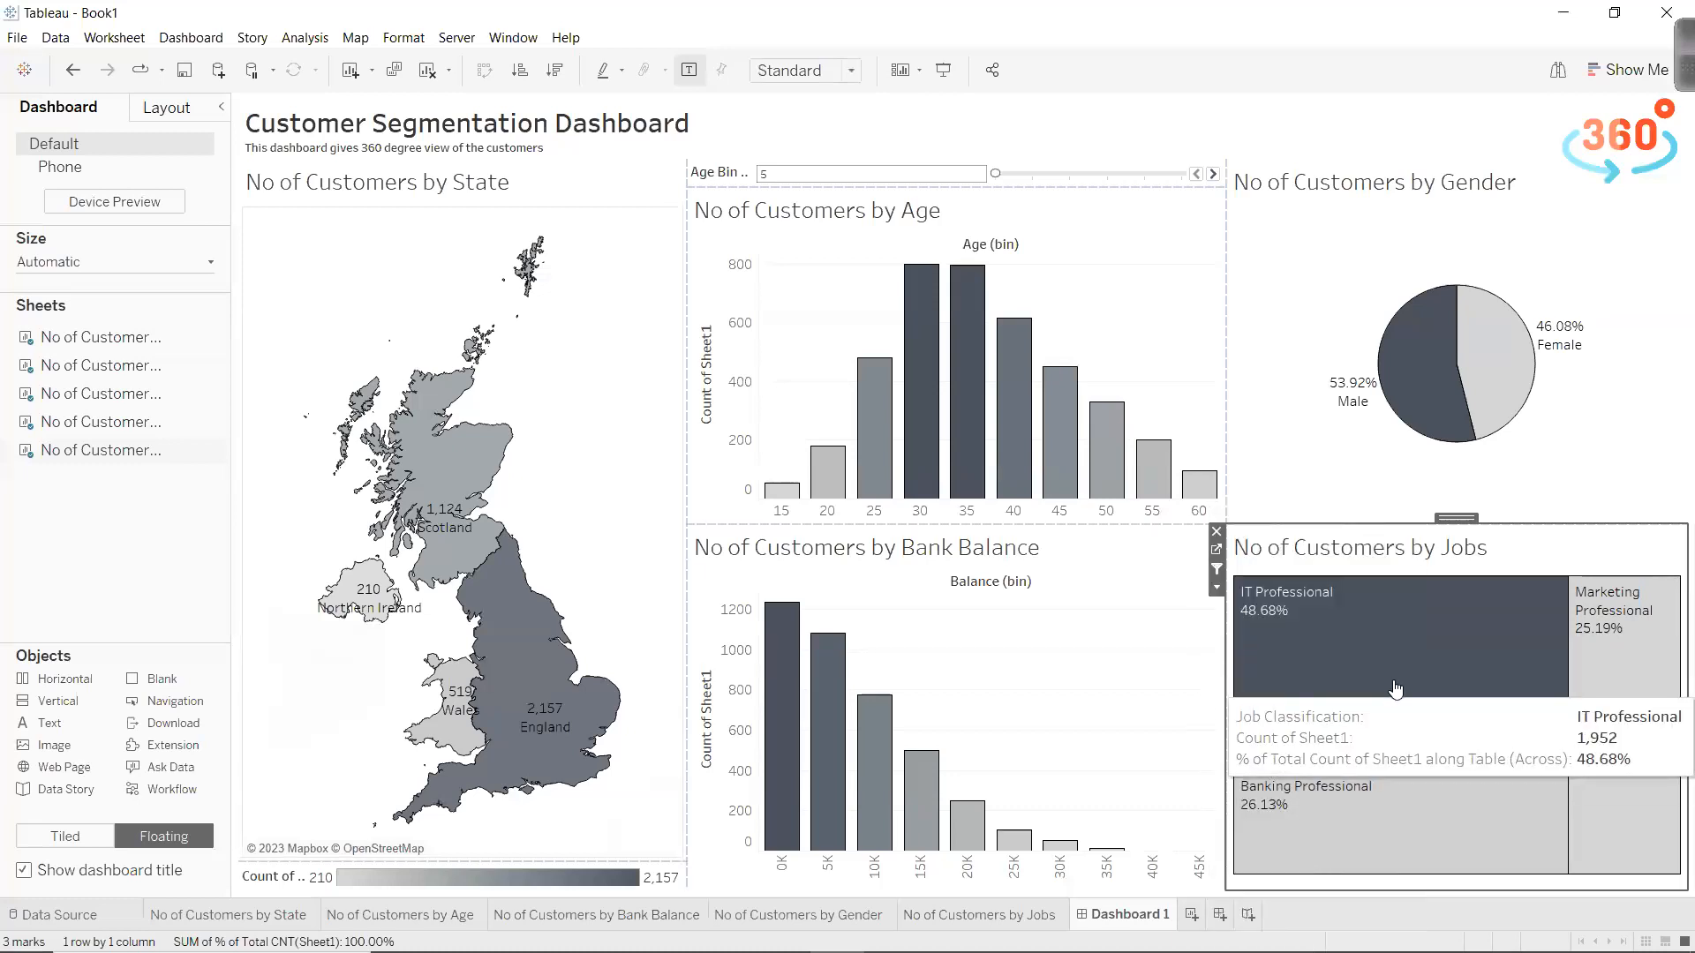
pyautogui.click(460, 439)
pyautogui.click(1277, 610)
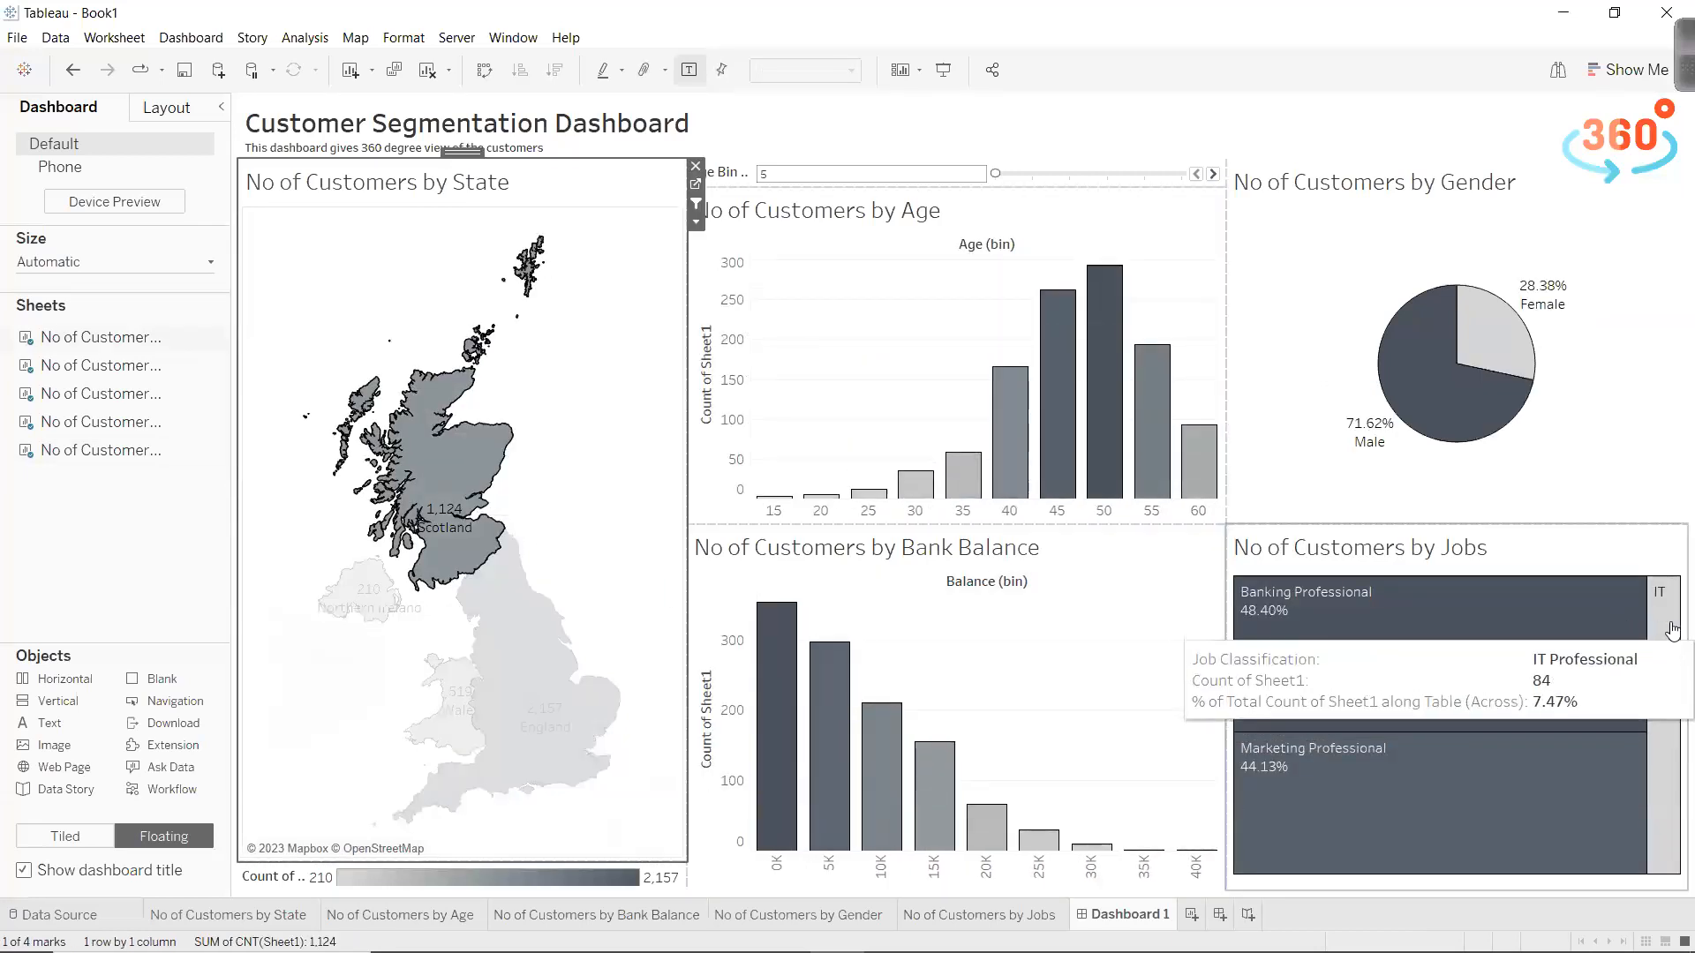
pyautogui.click(1671, 629)
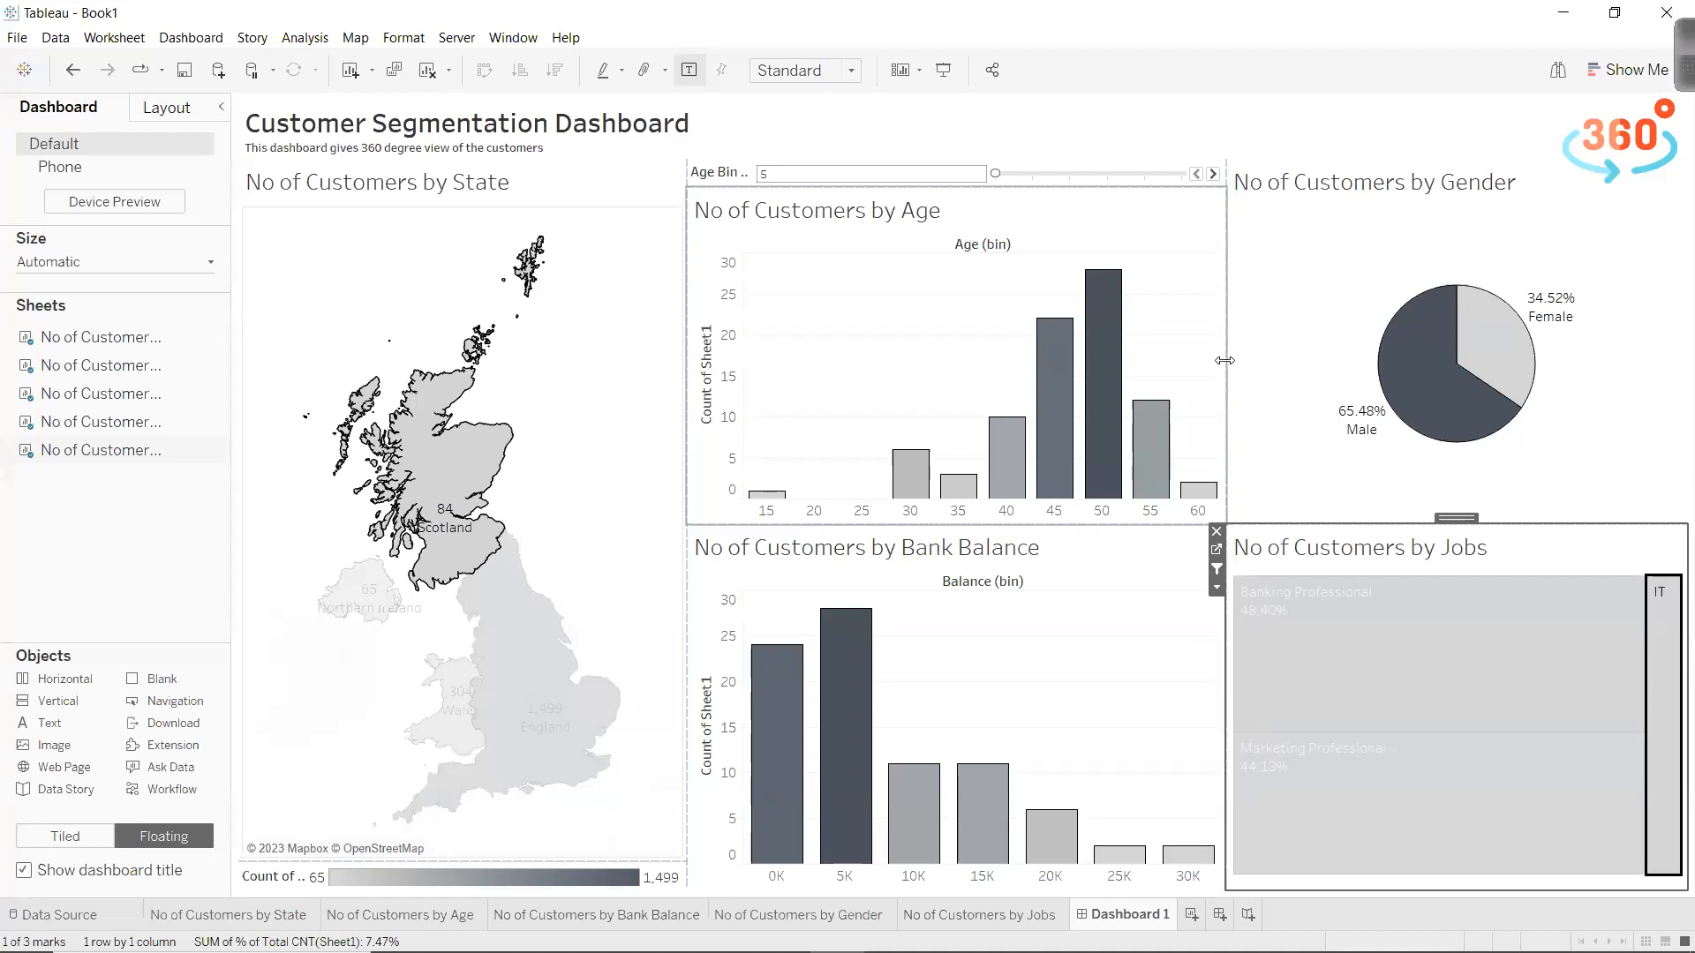
# Clear the Scotland and IT Professional selections on the dashboard.
pyautogui.press('Escape')
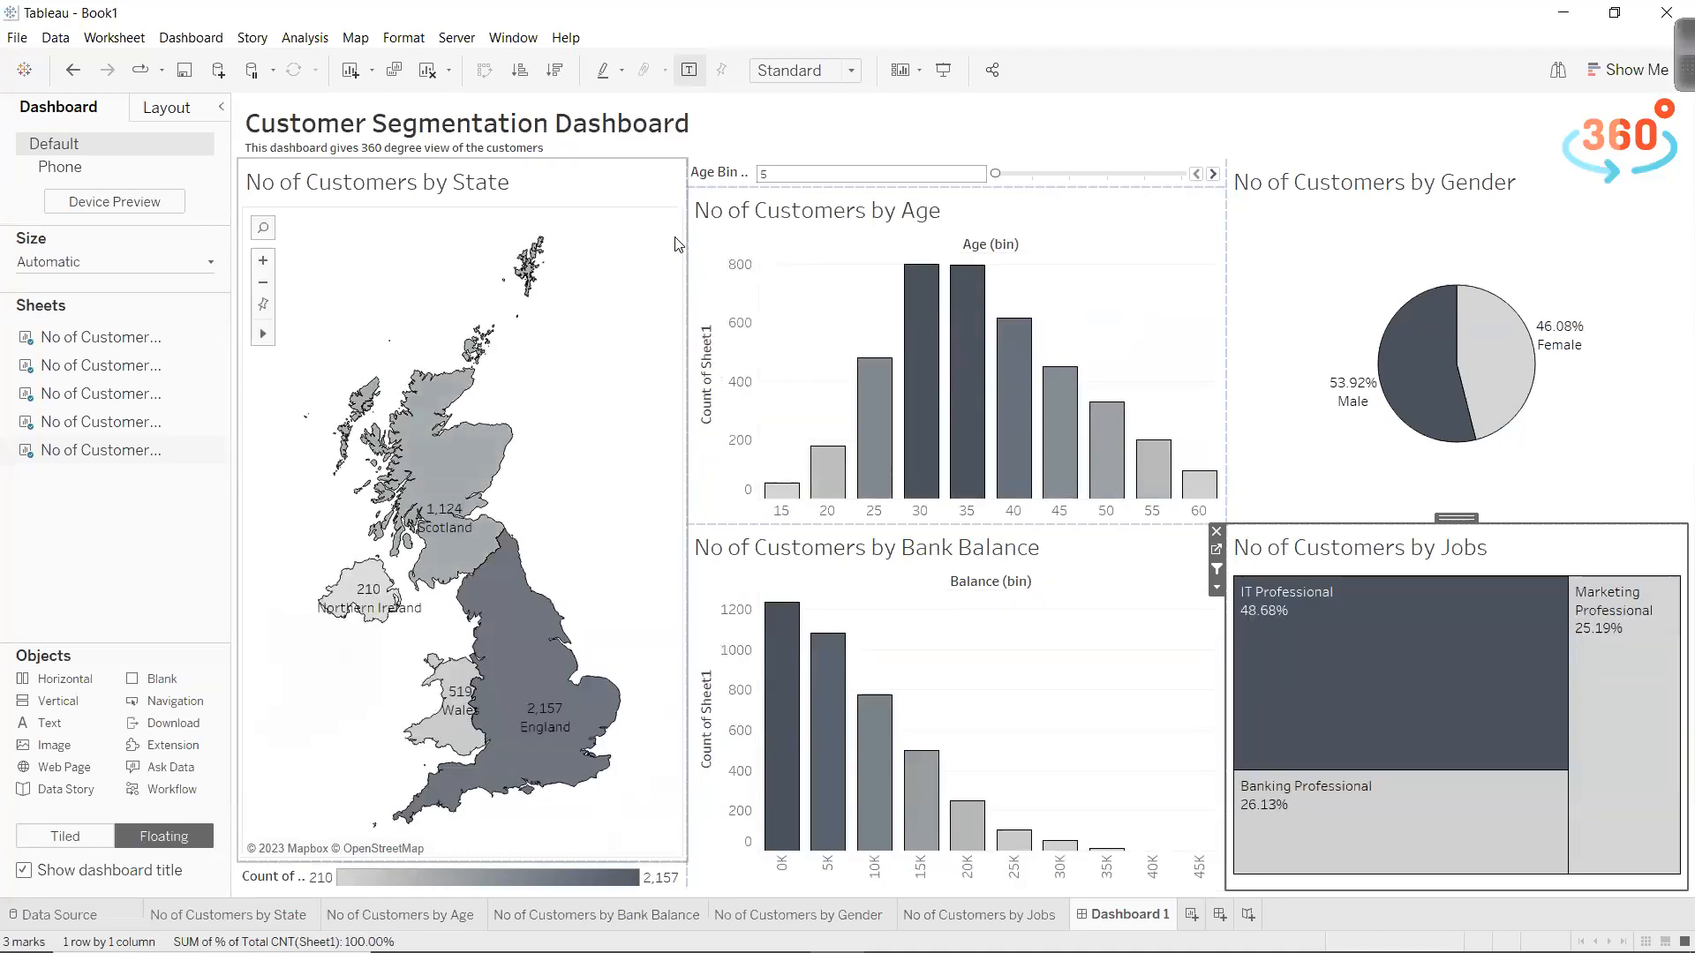
pyautogui.click(689, 228)
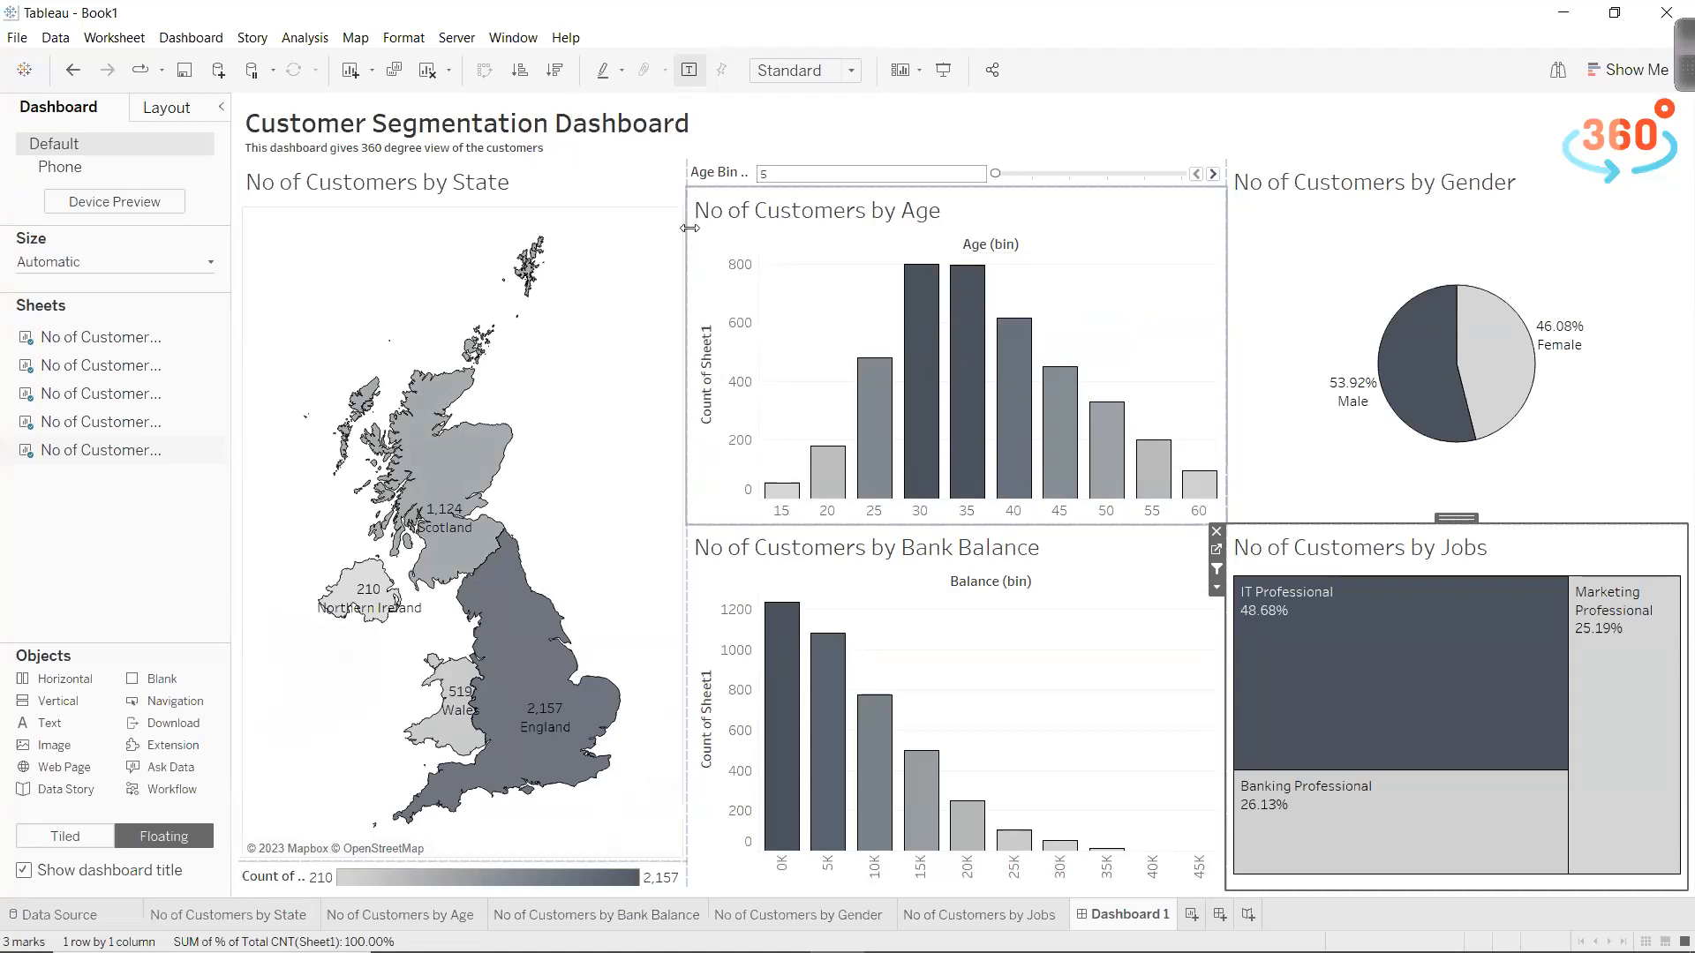
pyautogui.click(641, 257)
pyautogui.rightClick(647, 399)
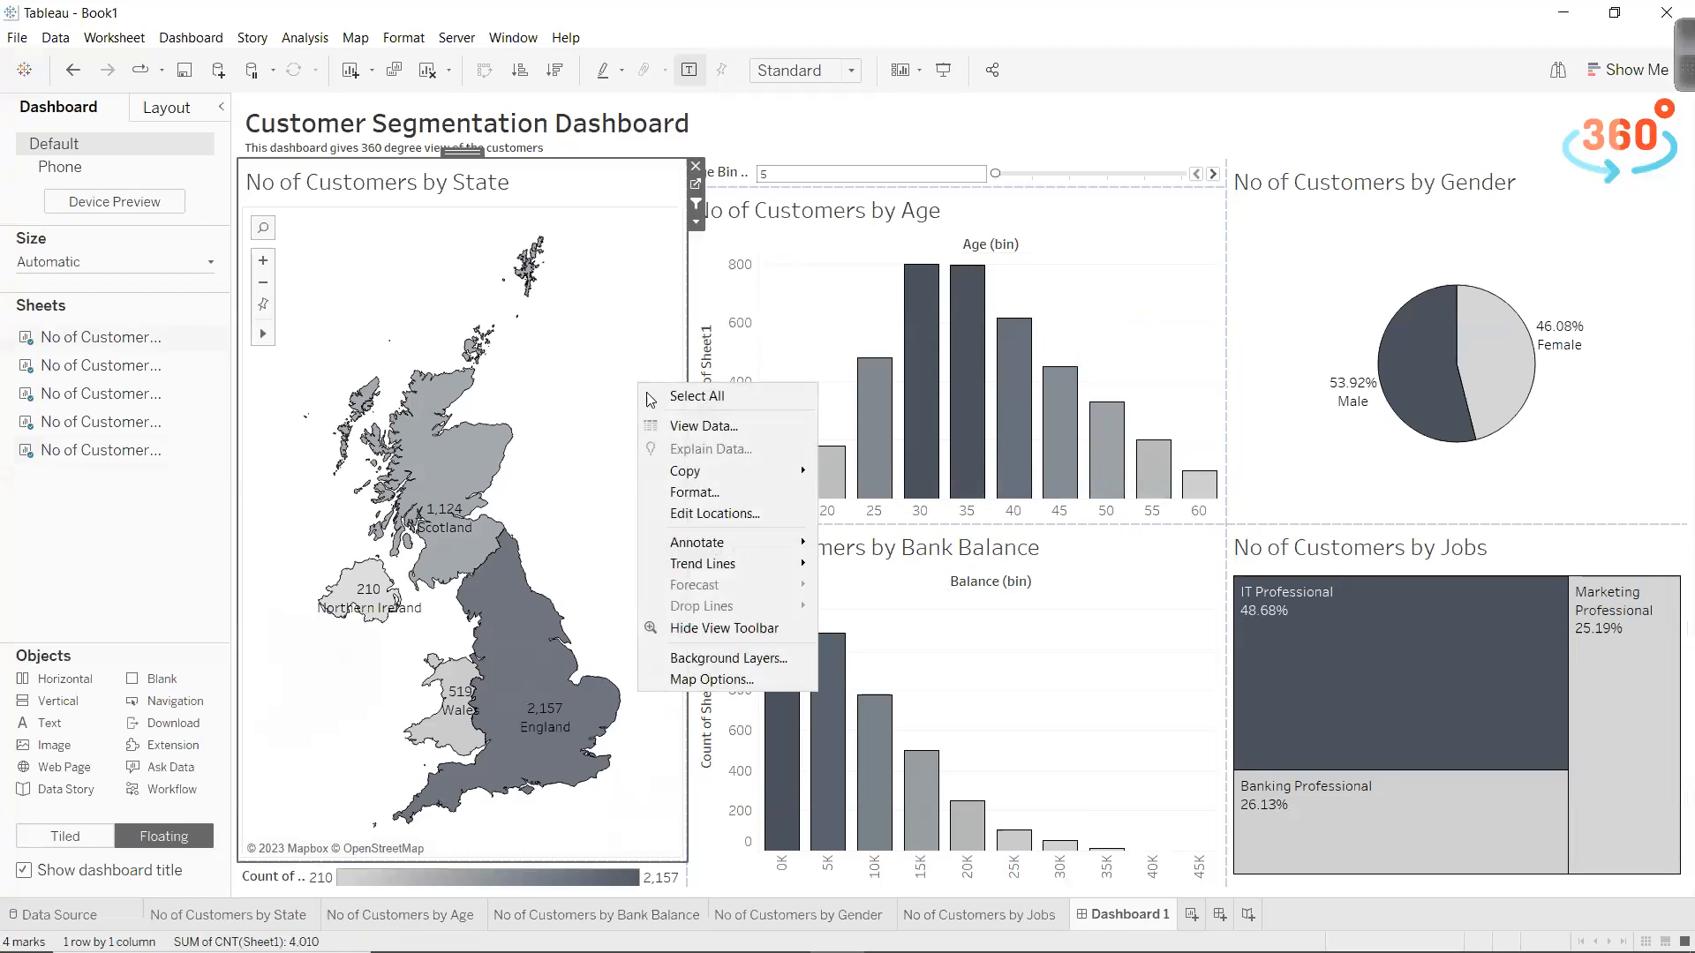
pyautogui.moveTo(704, 471)
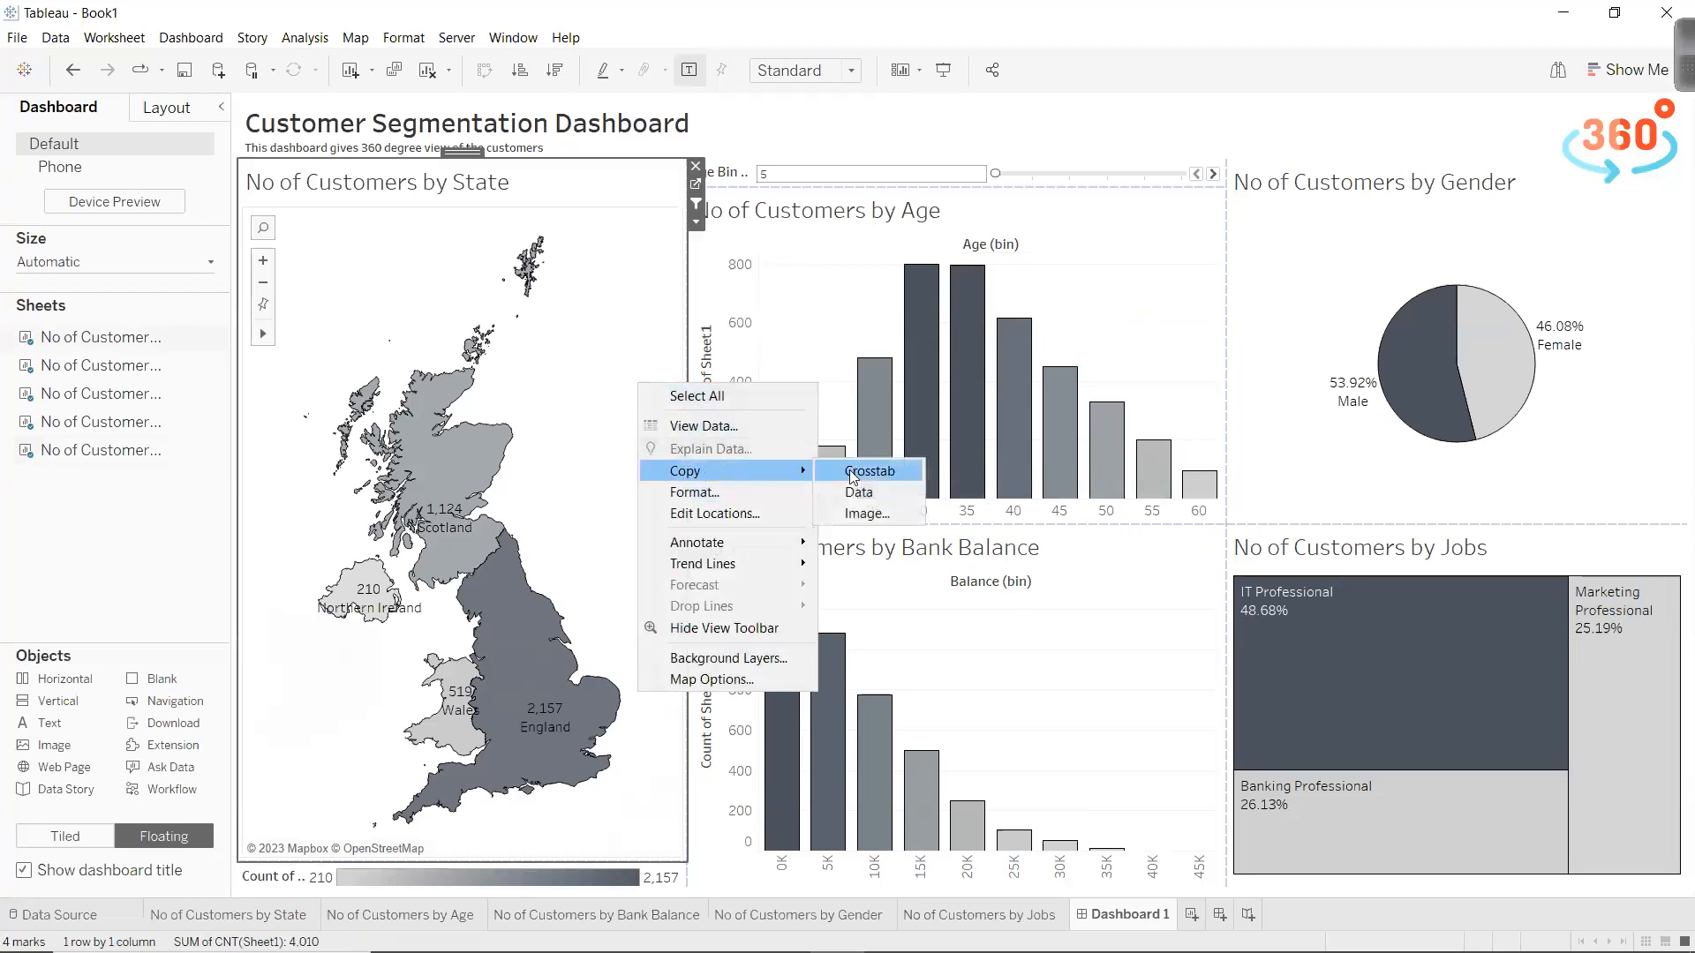
pyautogui.click(864, 514)
pyautogui.click(876, 579)
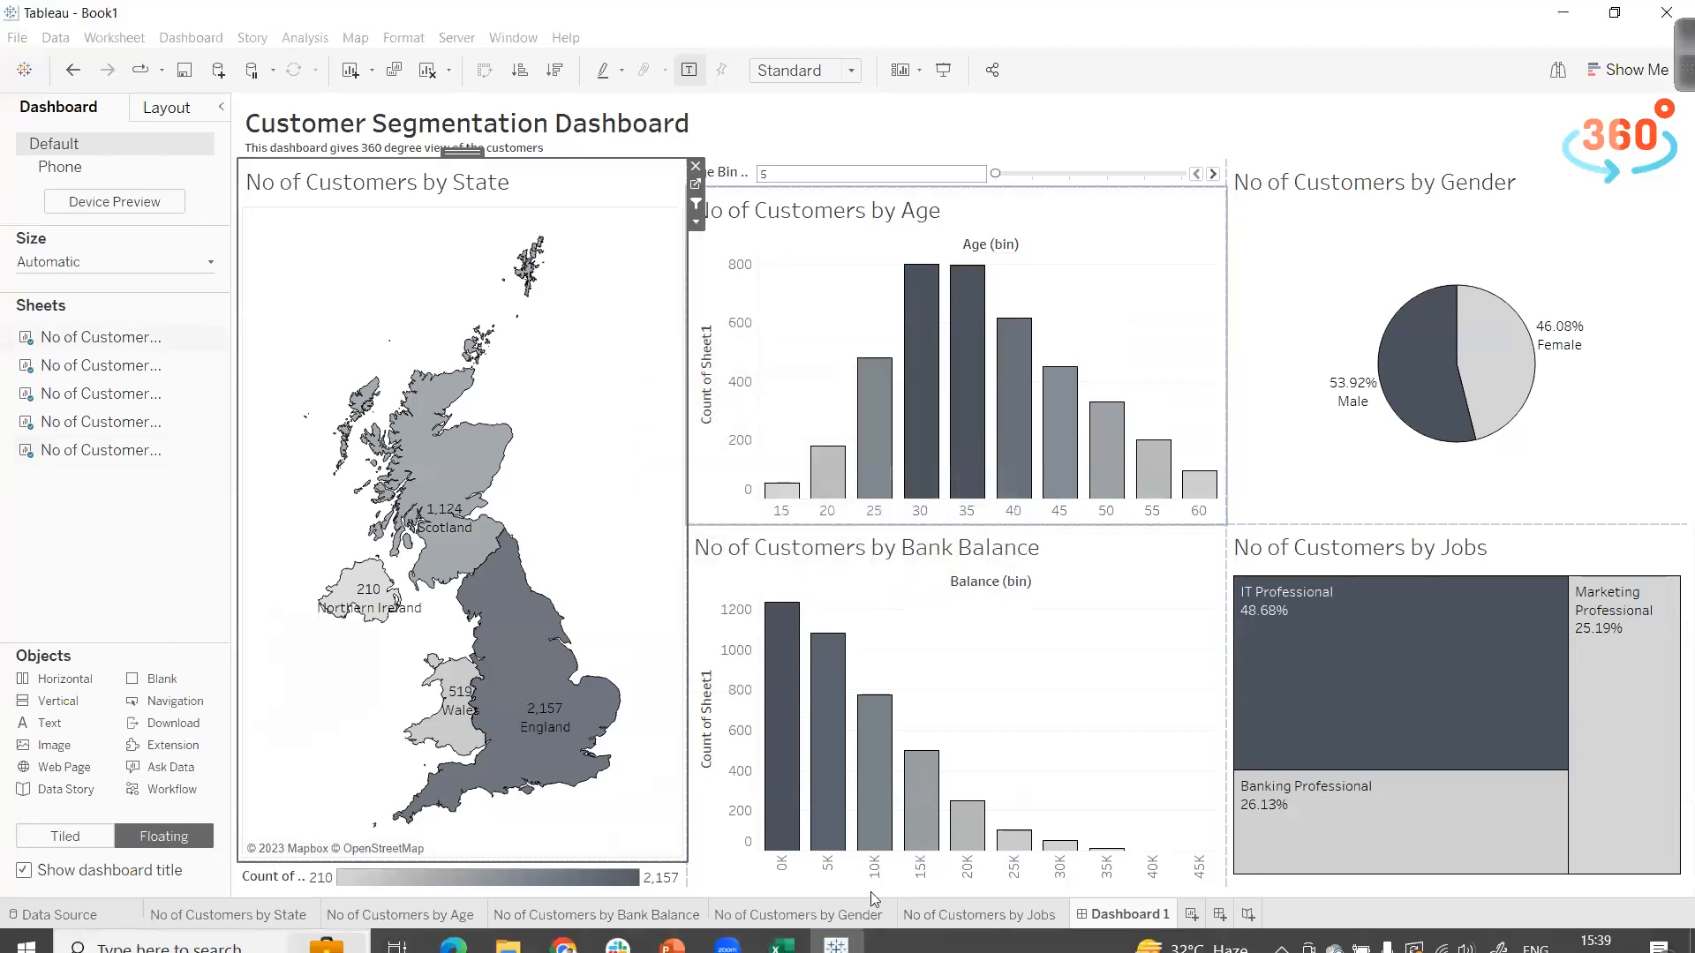
# Review the business problem slide in PowerPoint, and test the State map filter in Tableau with England, clearing the selection.
pyautogui.click(671, 933)
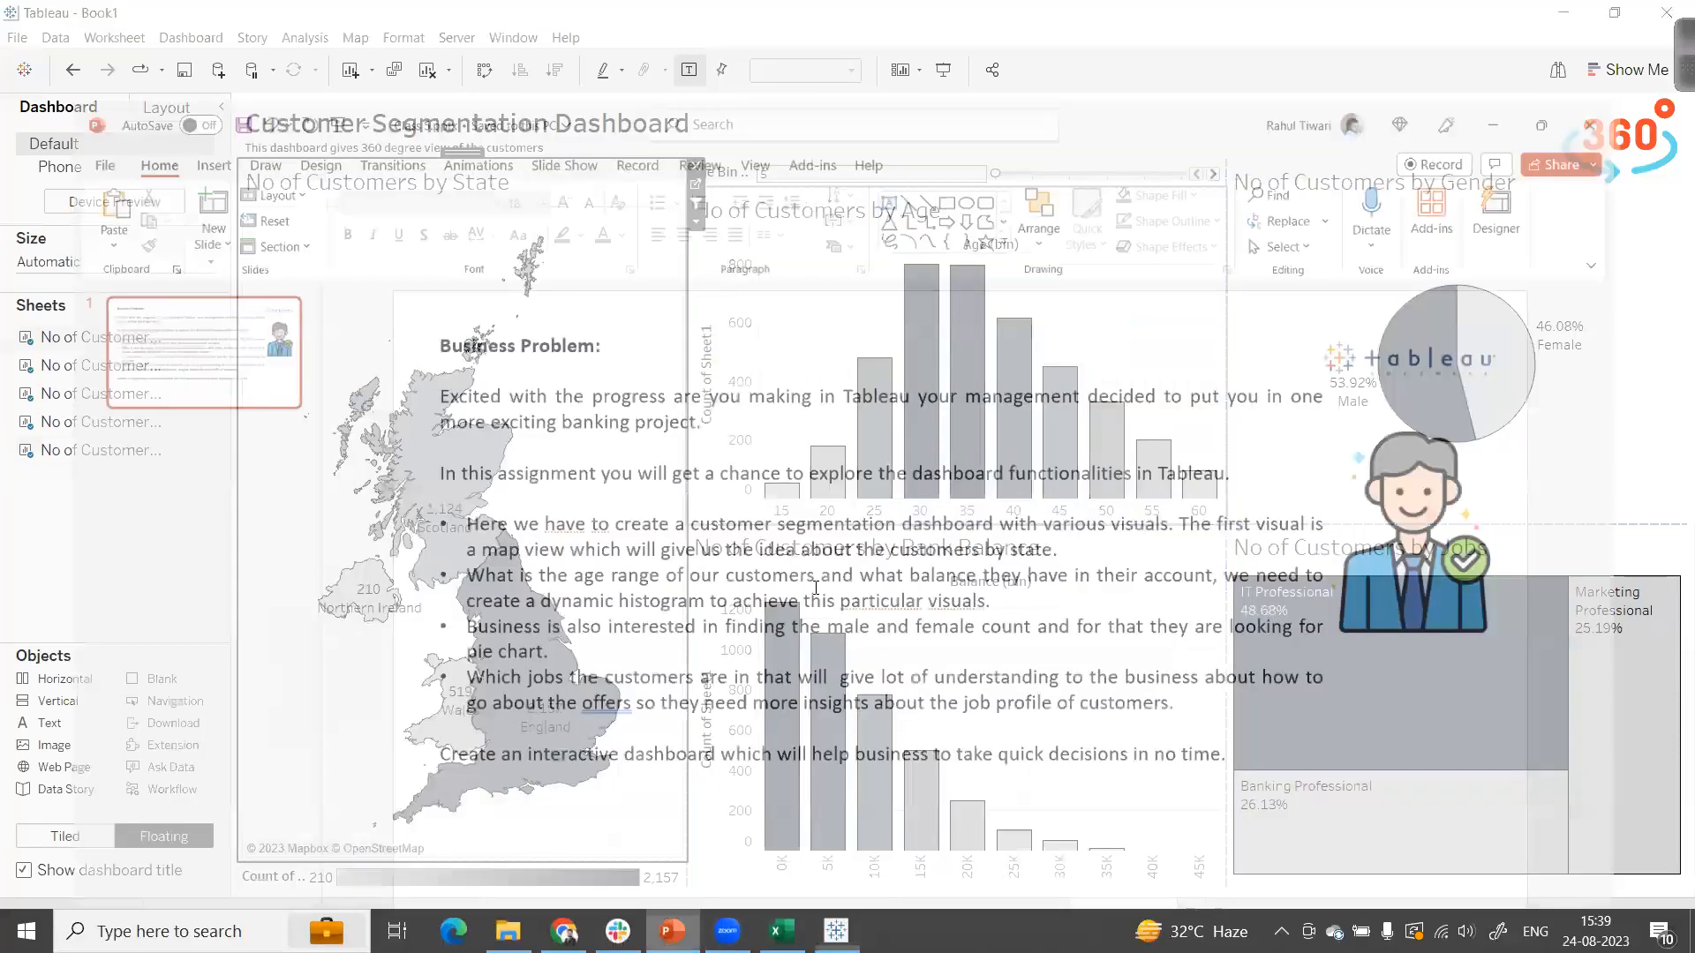
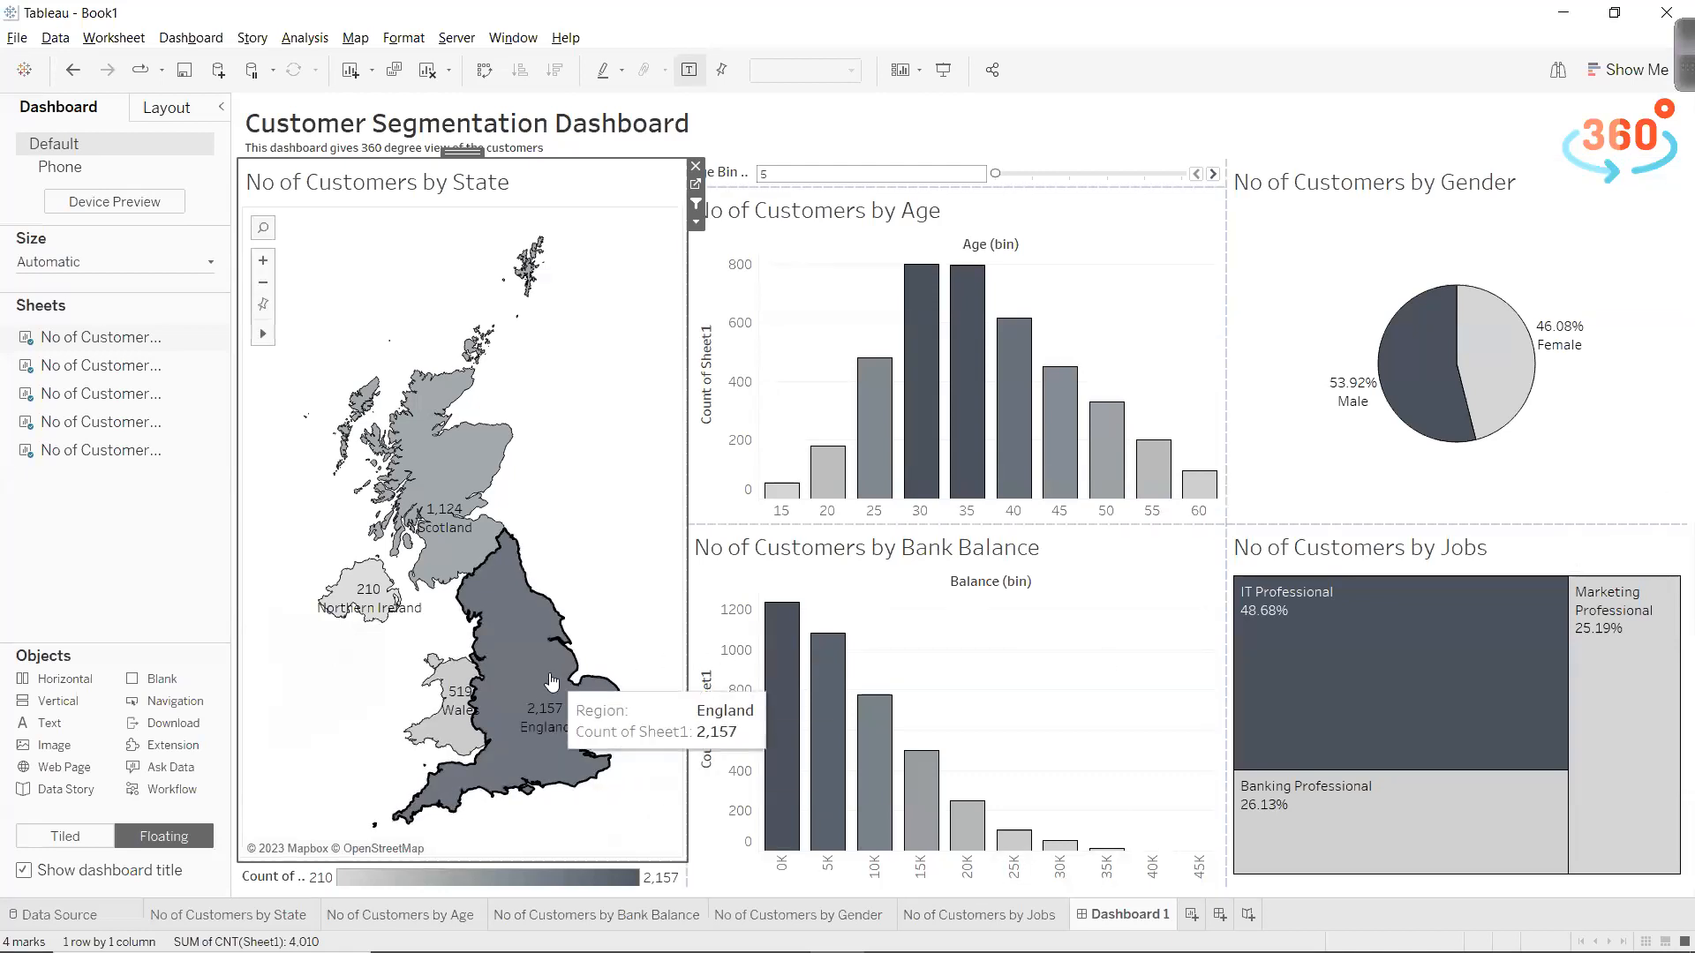
pyautogui.click(619, 718)
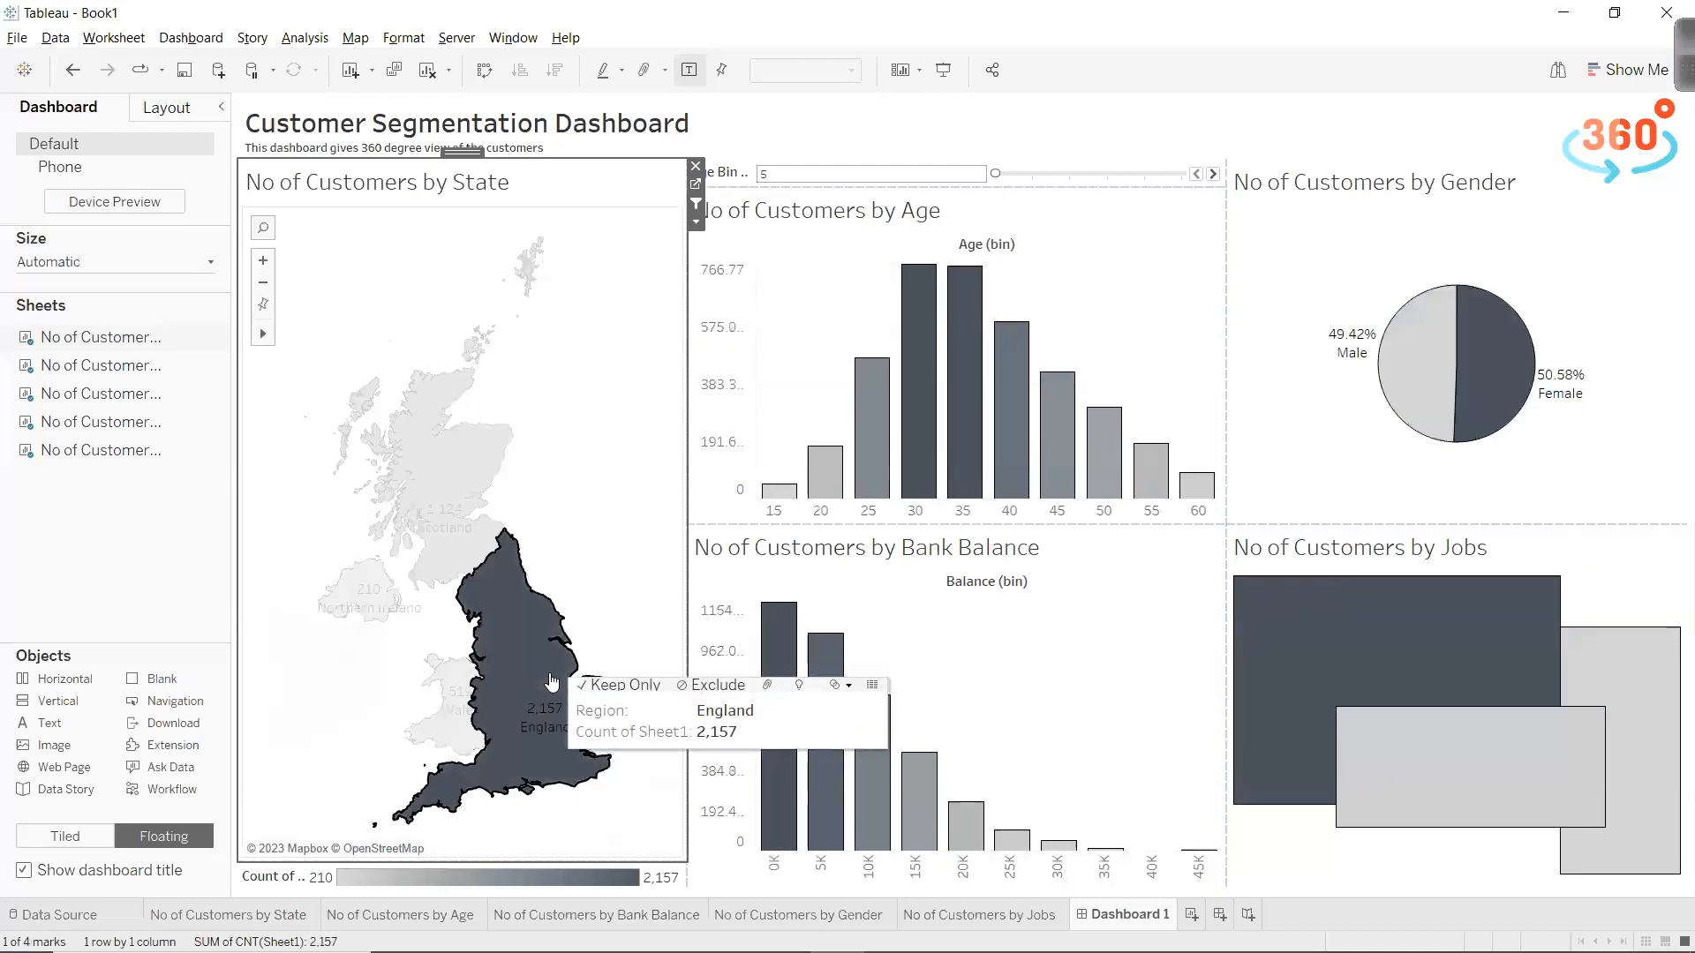
pyautogui.click(578, 486)
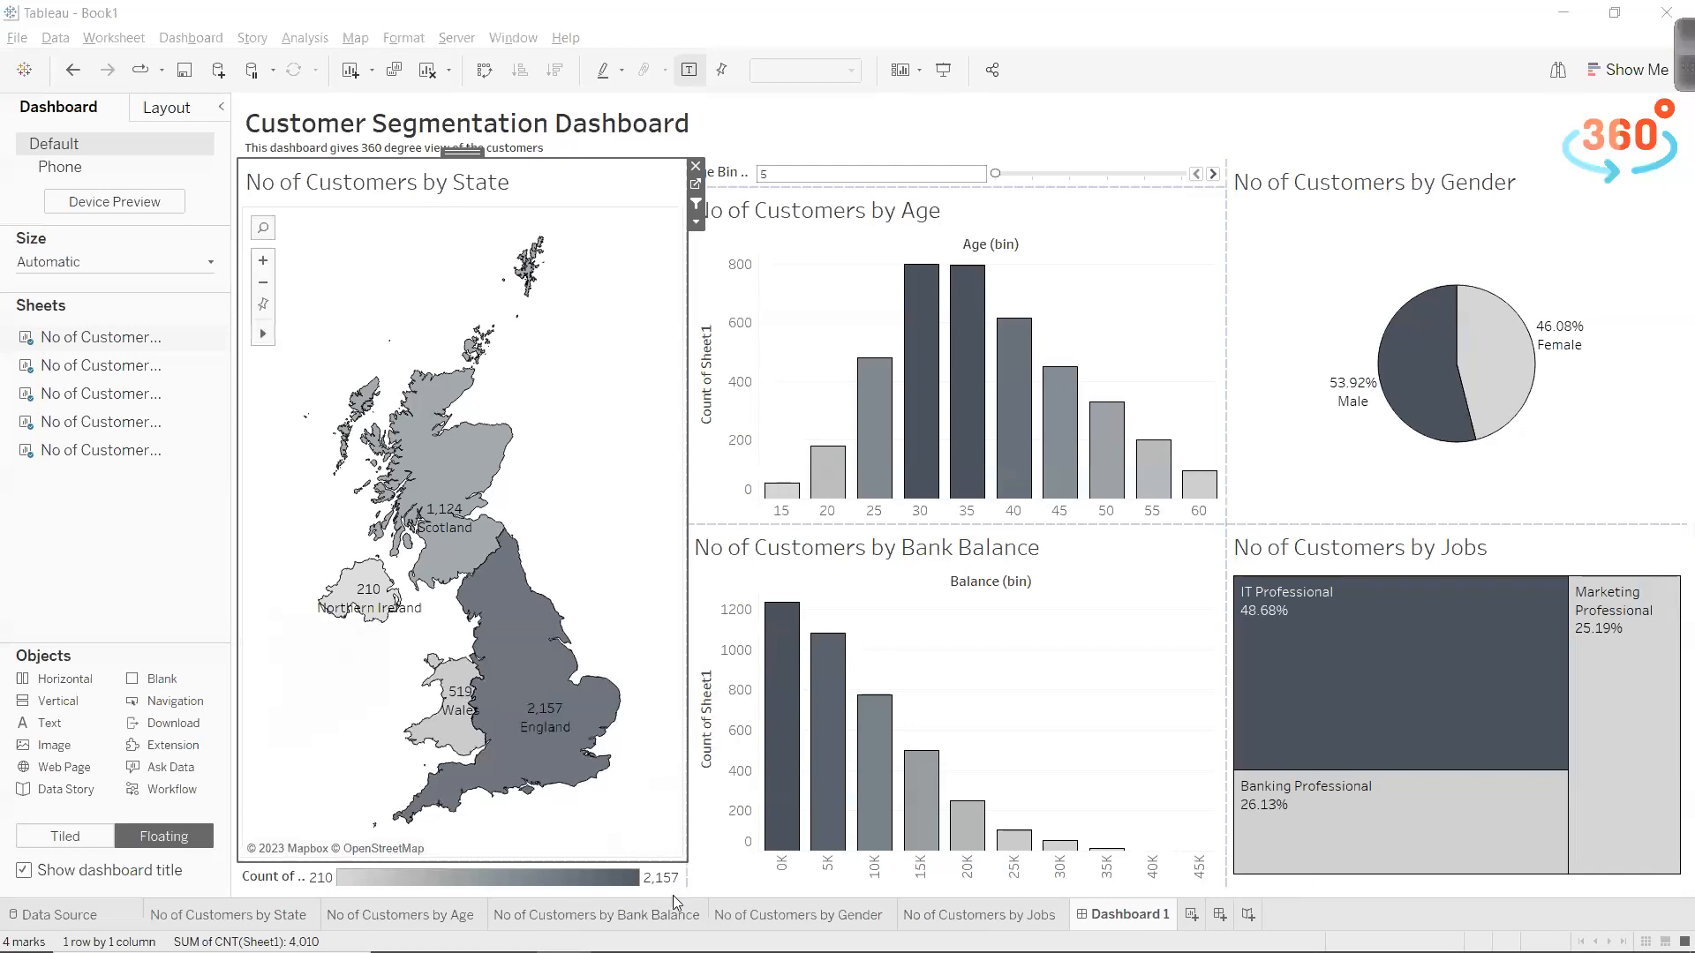
# Create a new story with its size set to Automatic and add Dashboard 1 as its first story point.
pyautogui.click(1247, 914)
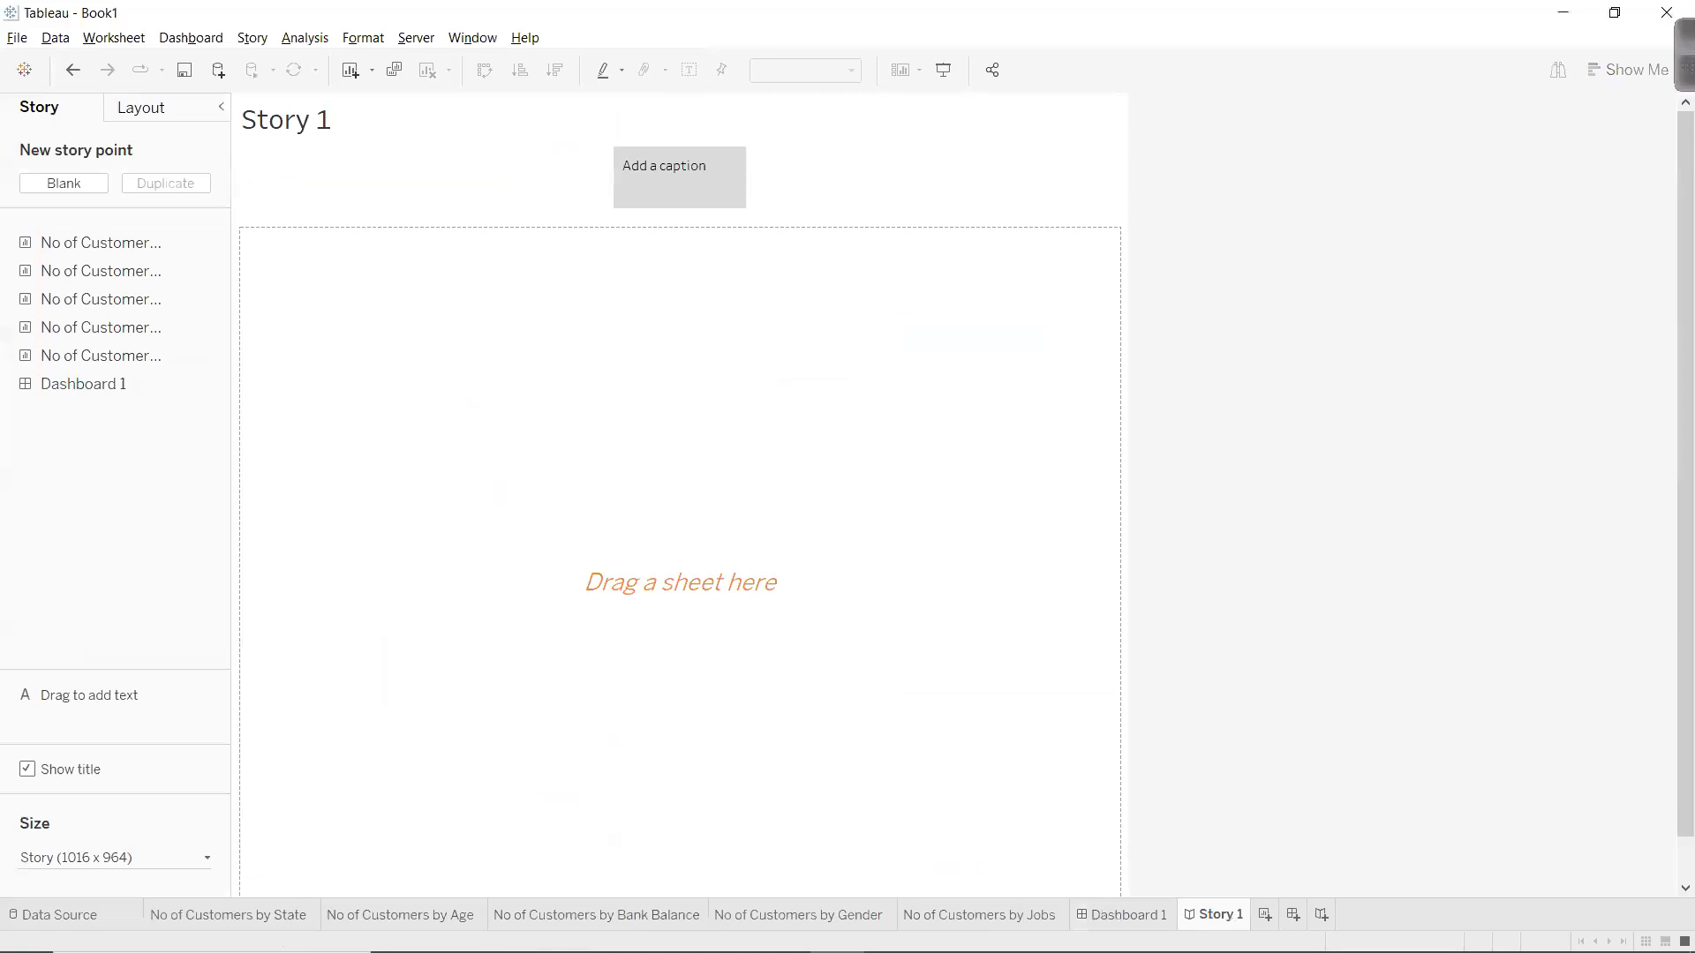
pyautogui.click(72, 853)
pyautogui.click(99, 737)
pyautogui.click(99, 770)
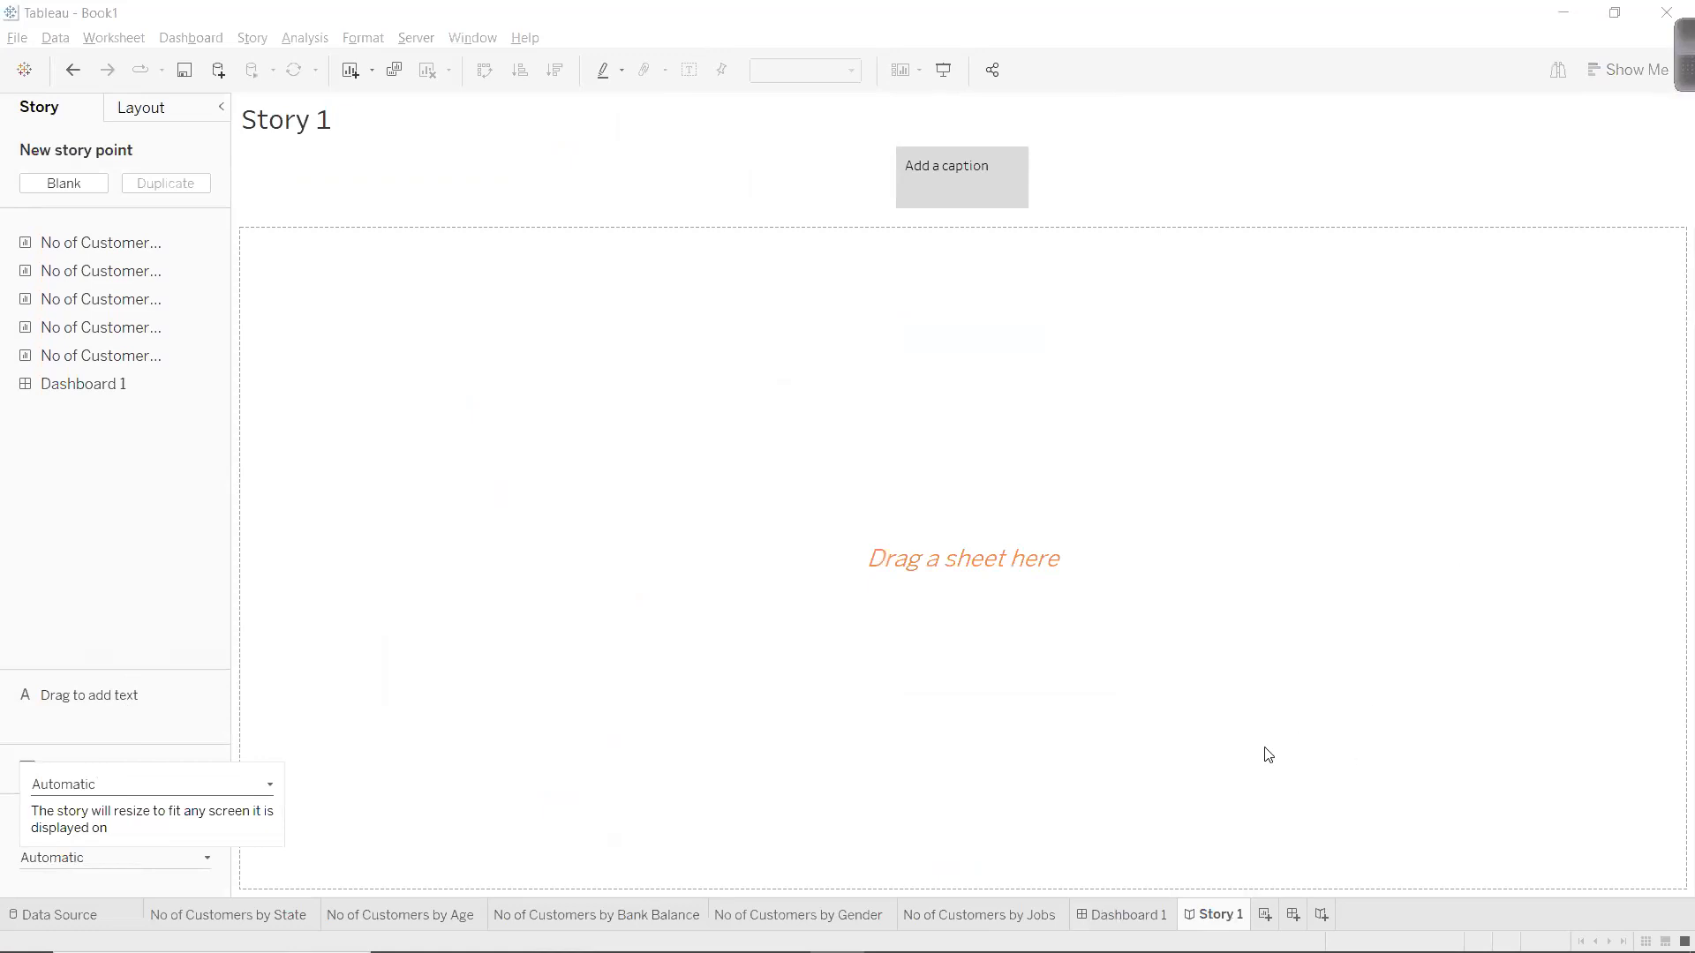
pyautogui.moveTo(67, 390); pyautogui.dragTo(551, 423)
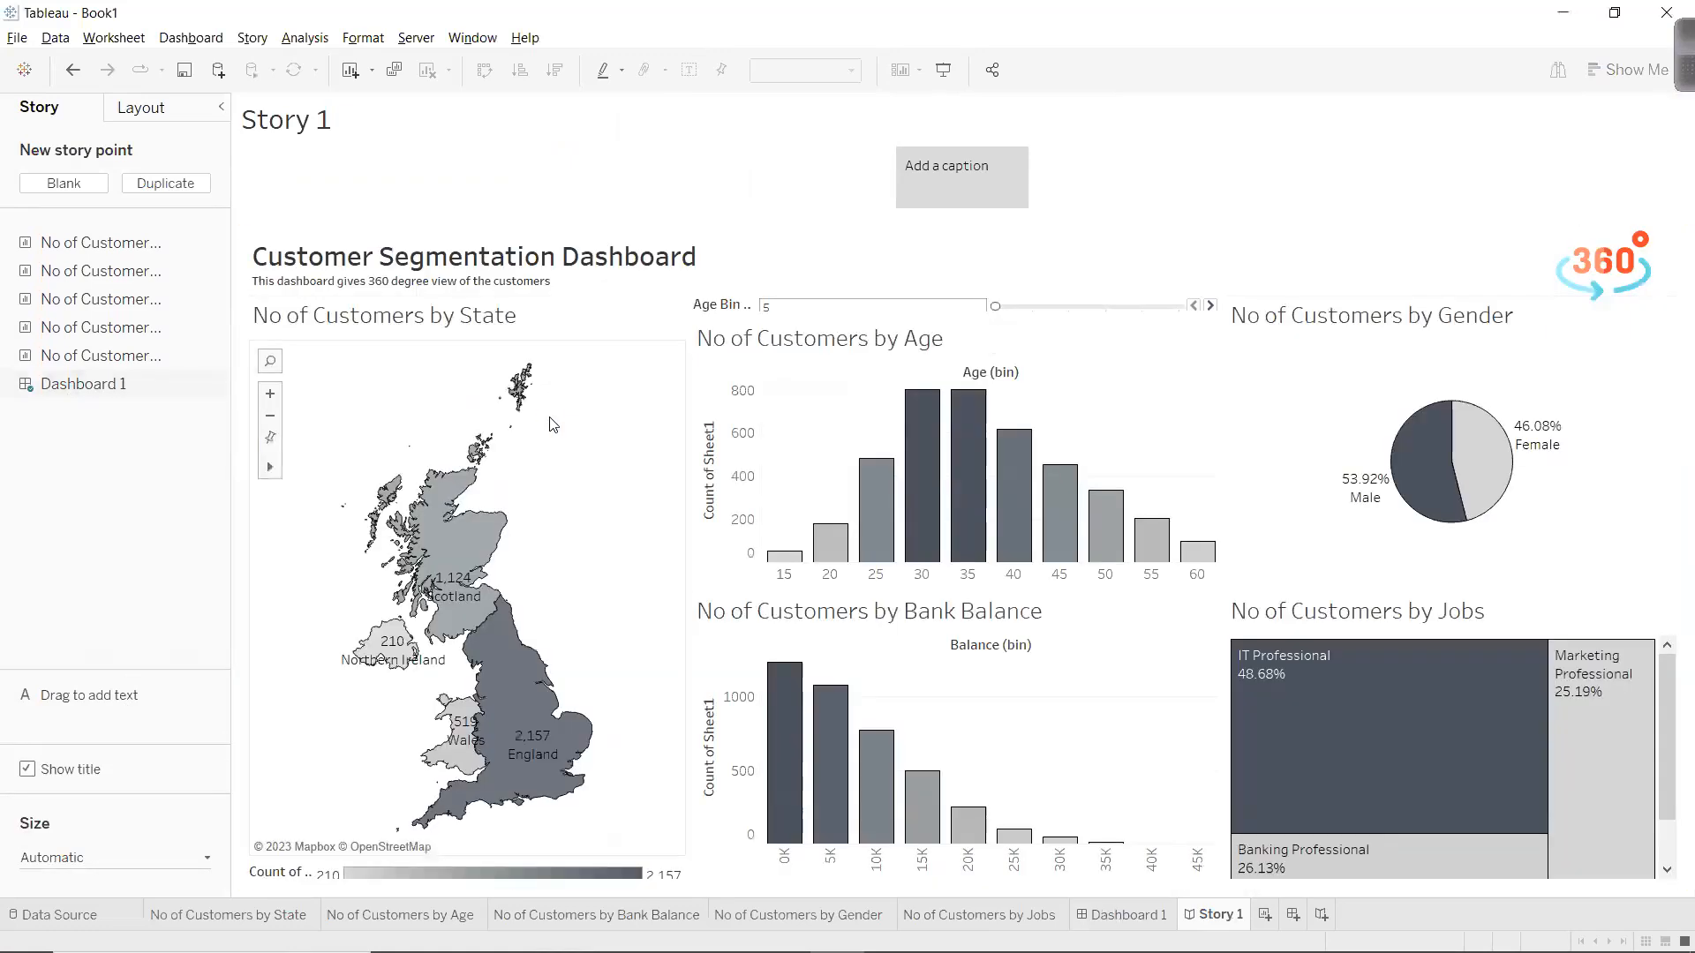
pyautogui.moveTo(76, 360); pyautogui.dragTo(430, 450)
pyautogui.moveTo(162, 333); pyautogui.dragTo(535, 392)
pyautogui.moveTo(147, 309); pyautogui.dragTo(599, 405)
pyautogui.moveTo(106, 395); pyautogui.dragTo(648, 450)
pyautogui.click(150, 357)
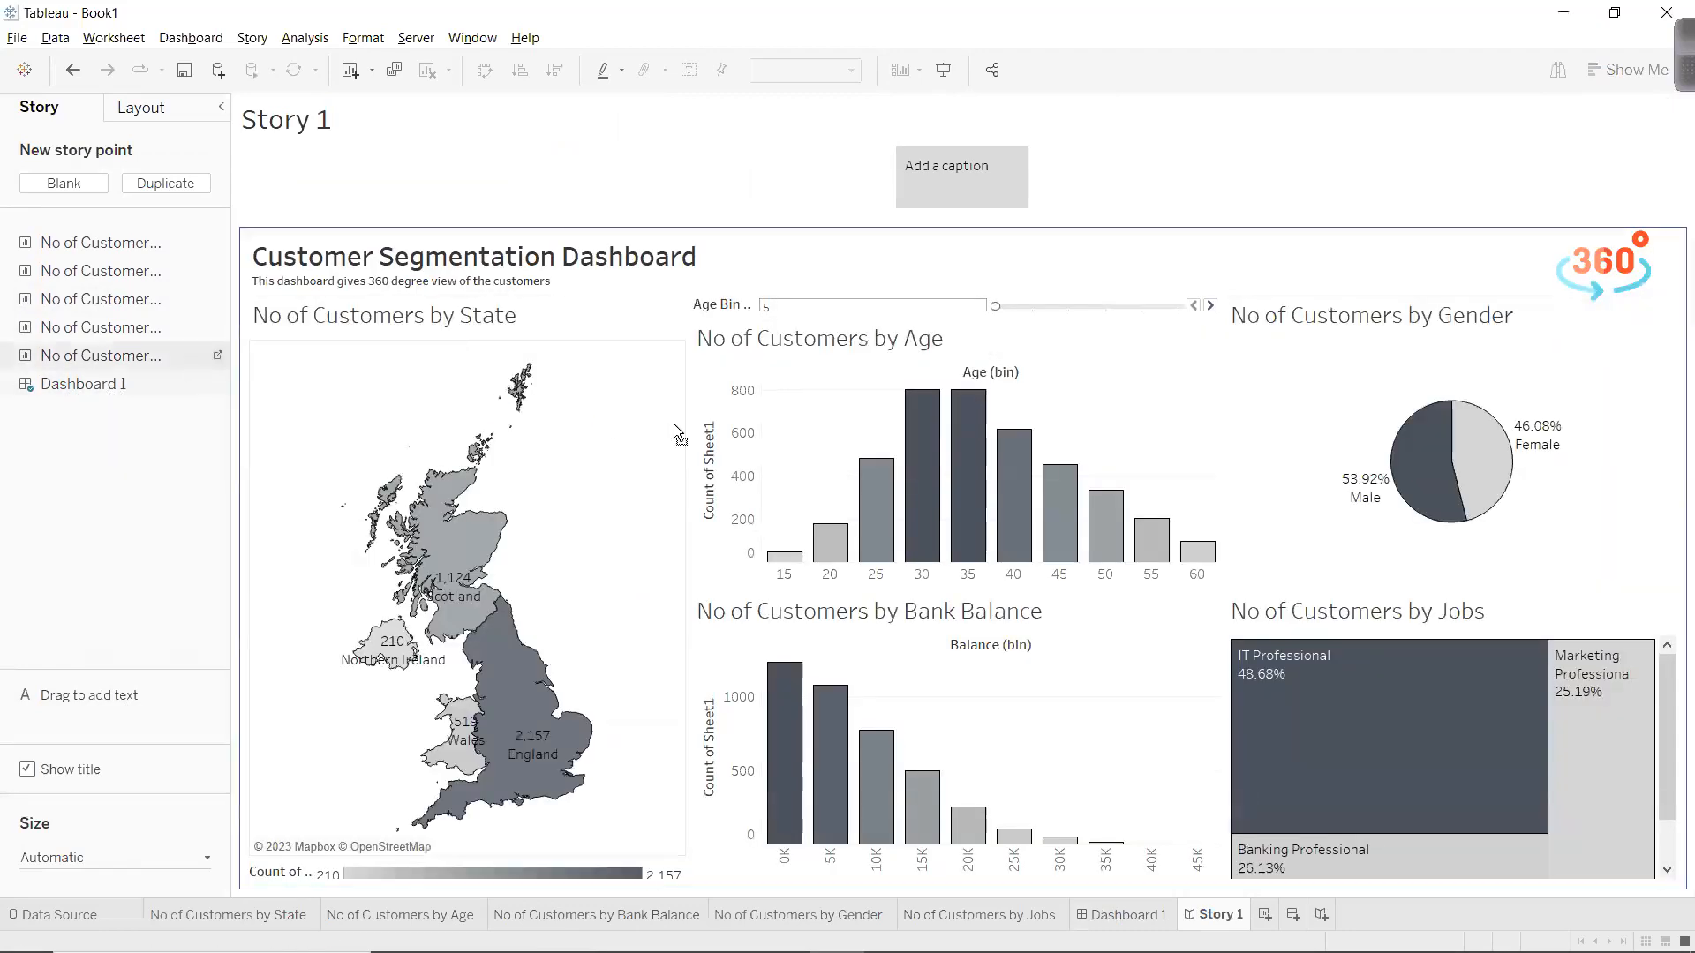
pyautogui.moveTo(97, 386); pyautogui.dragTo(546, 443)
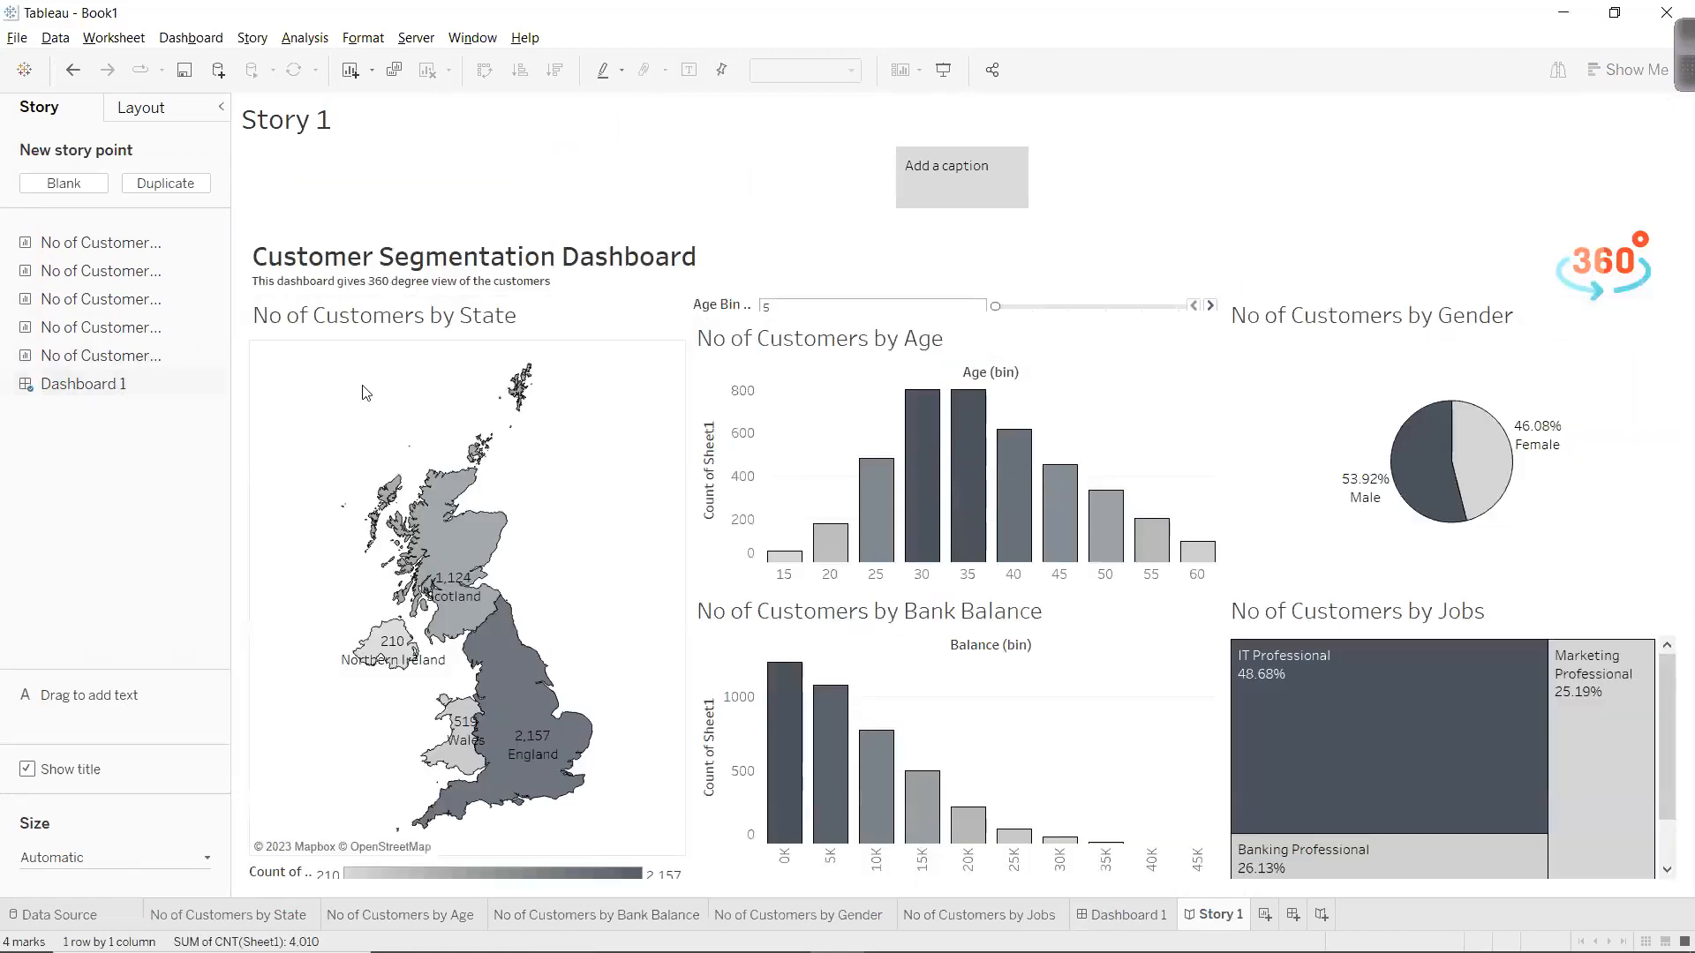
# Duplicate the dashboard story point four times and add one blank story point at the end.
pyautogui.click(150, 184)
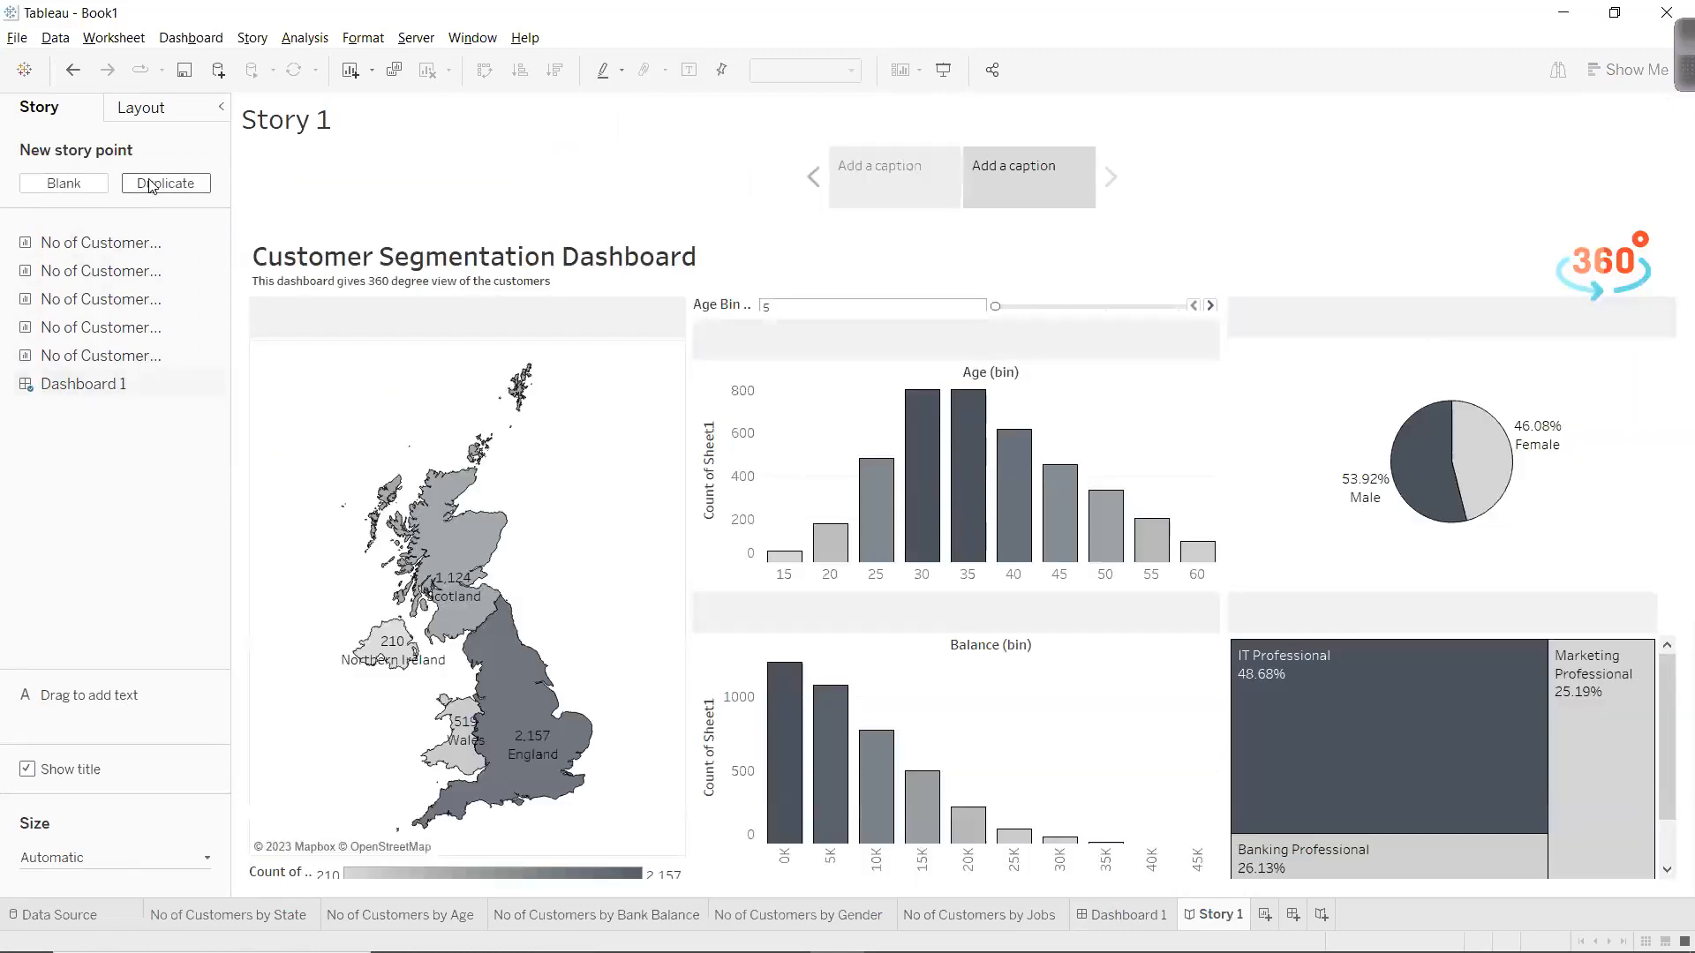
pyautogui.click(151, 183)
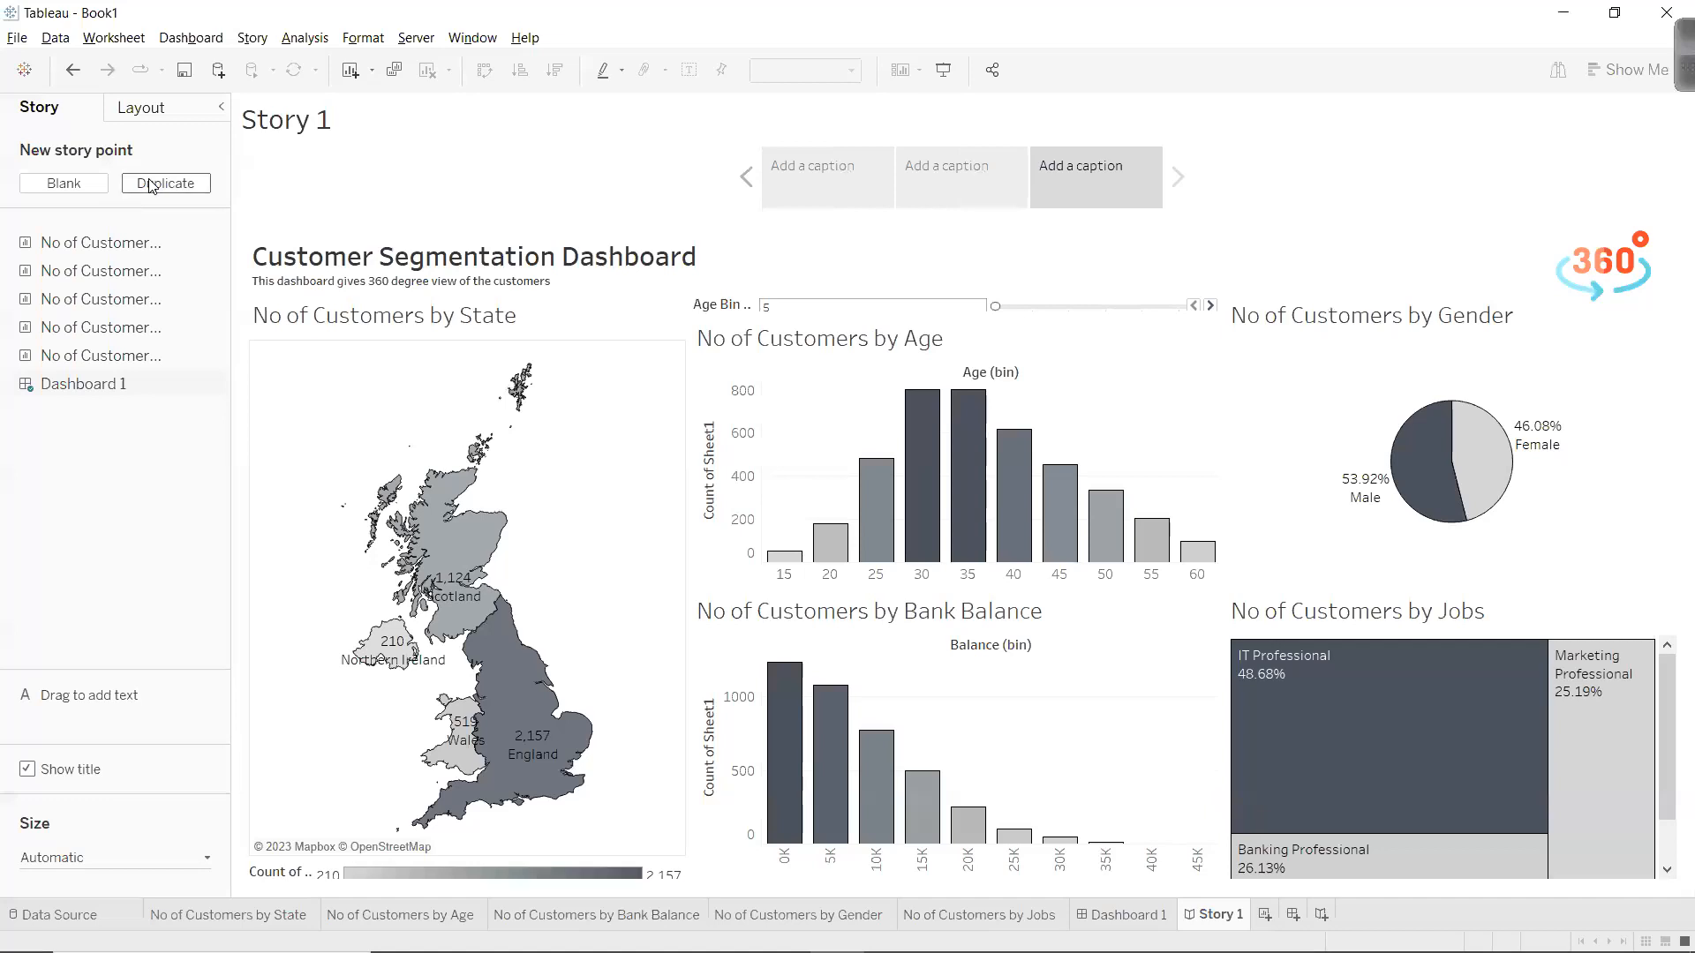
pyautogui.click(150, 184)
pyautogui.click(150, 184)
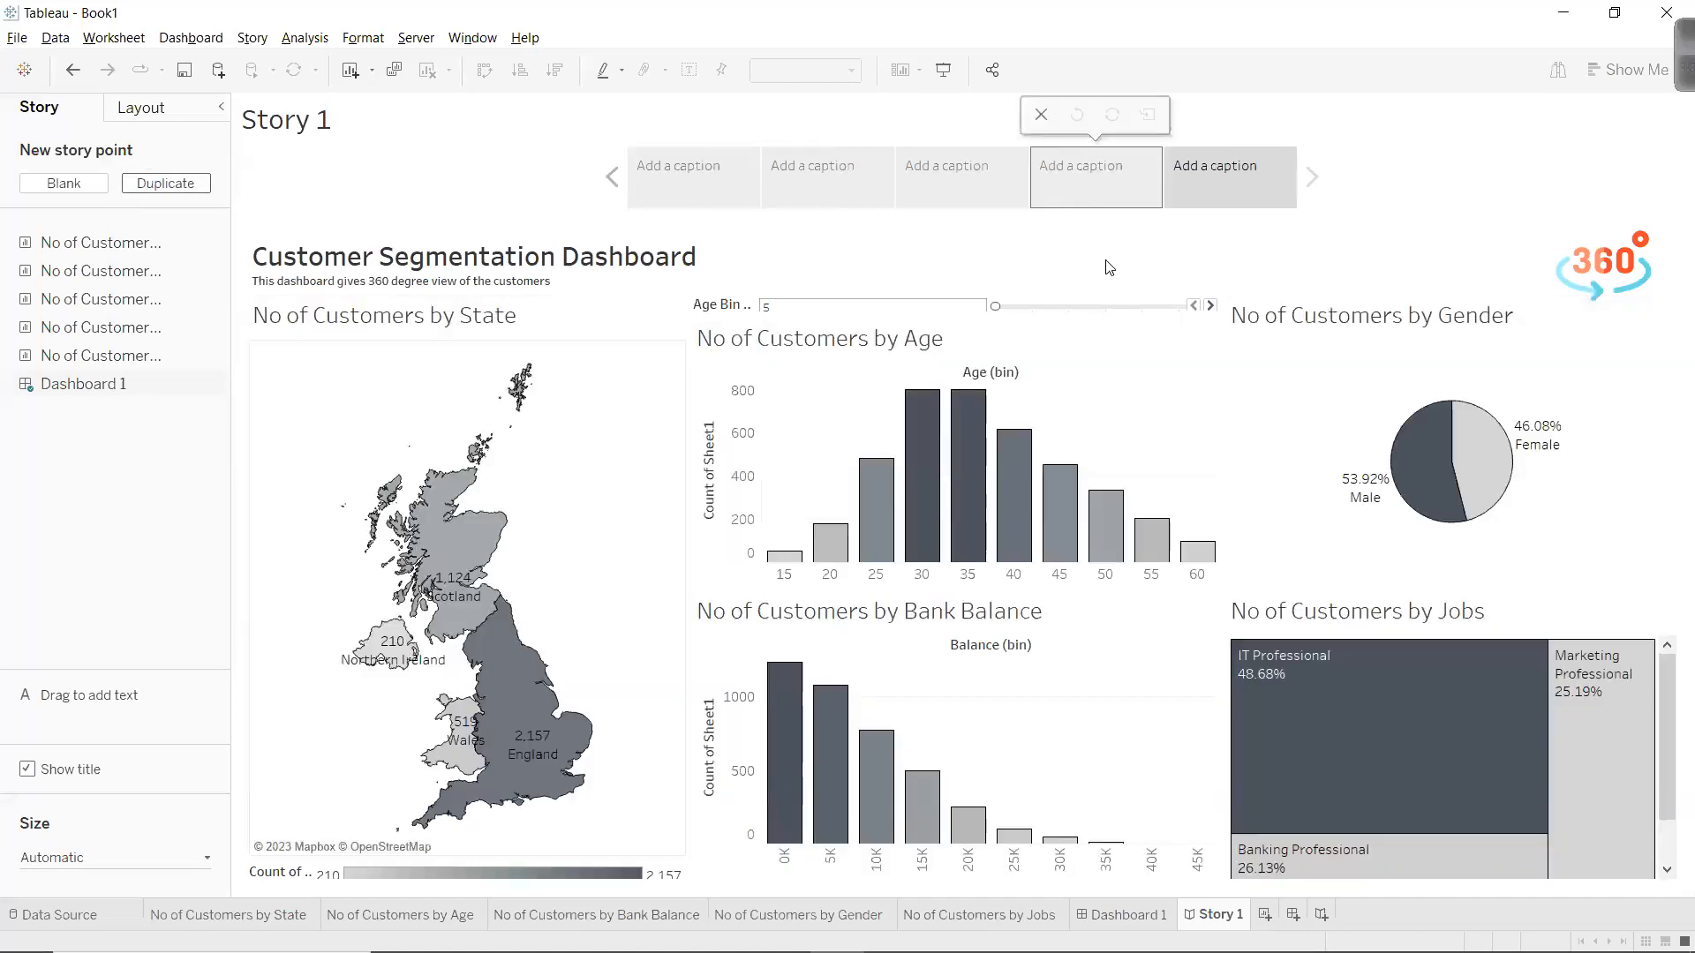
pyautogui.click(68, 192)
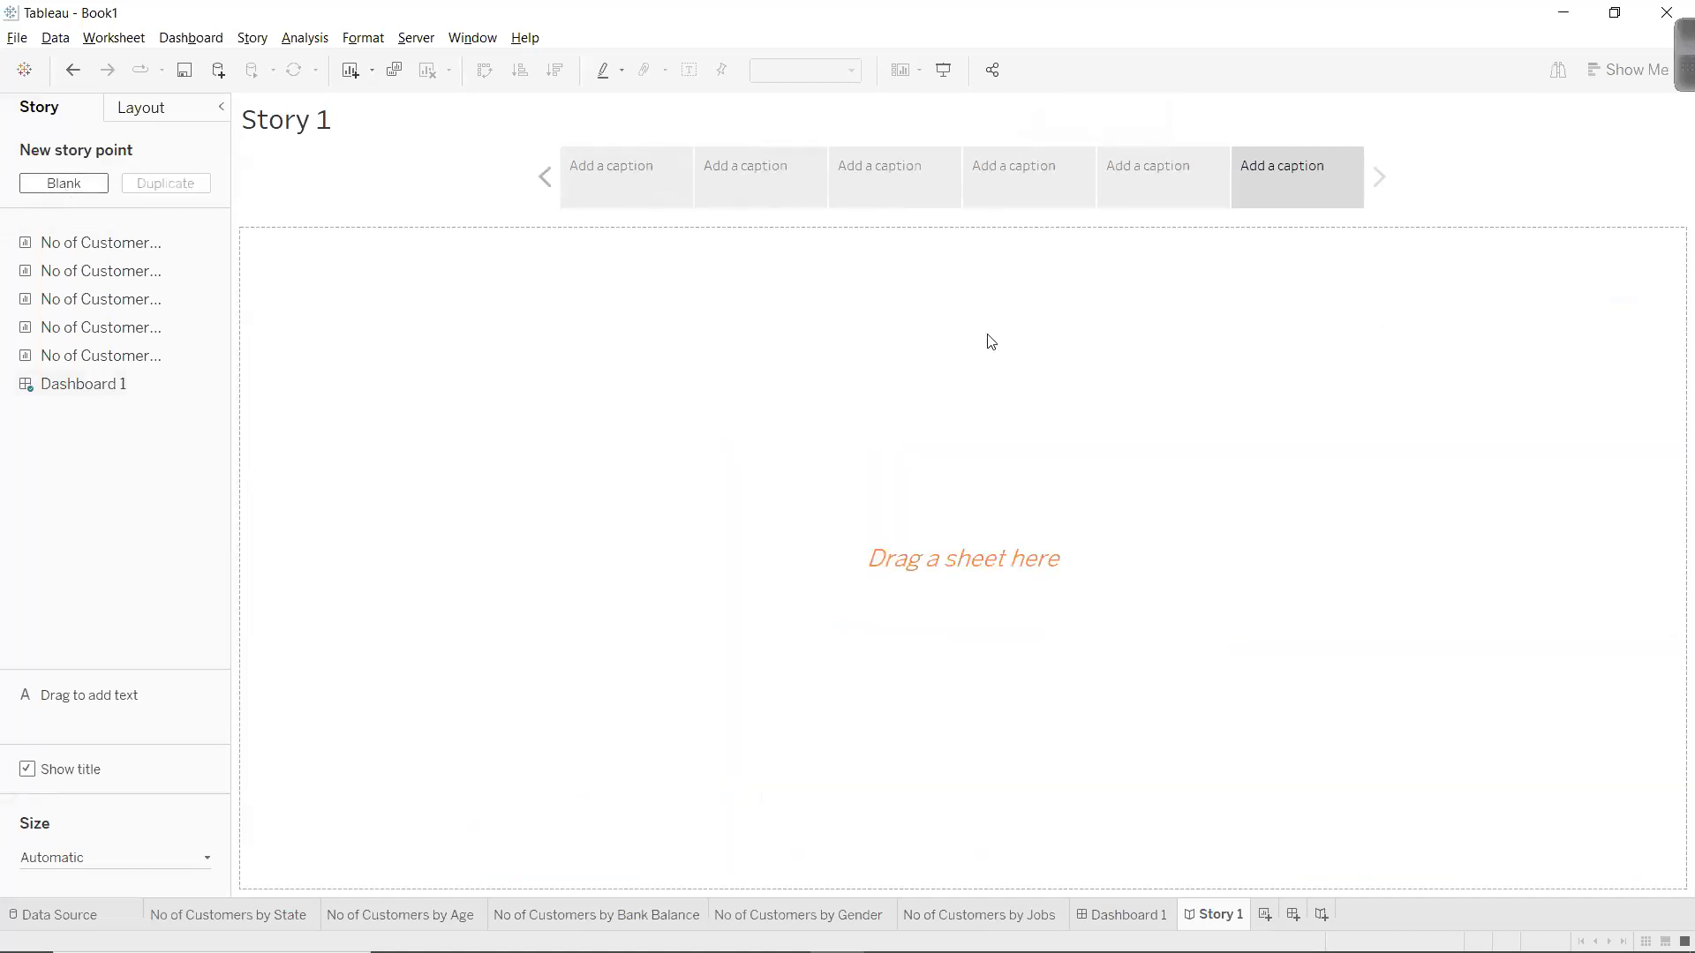
# Caption the first story point "Overall Business".
pyautogui.click(661, 190)
pyautogui.click(659, 188)
pyautogui.write('Overall Busineess')
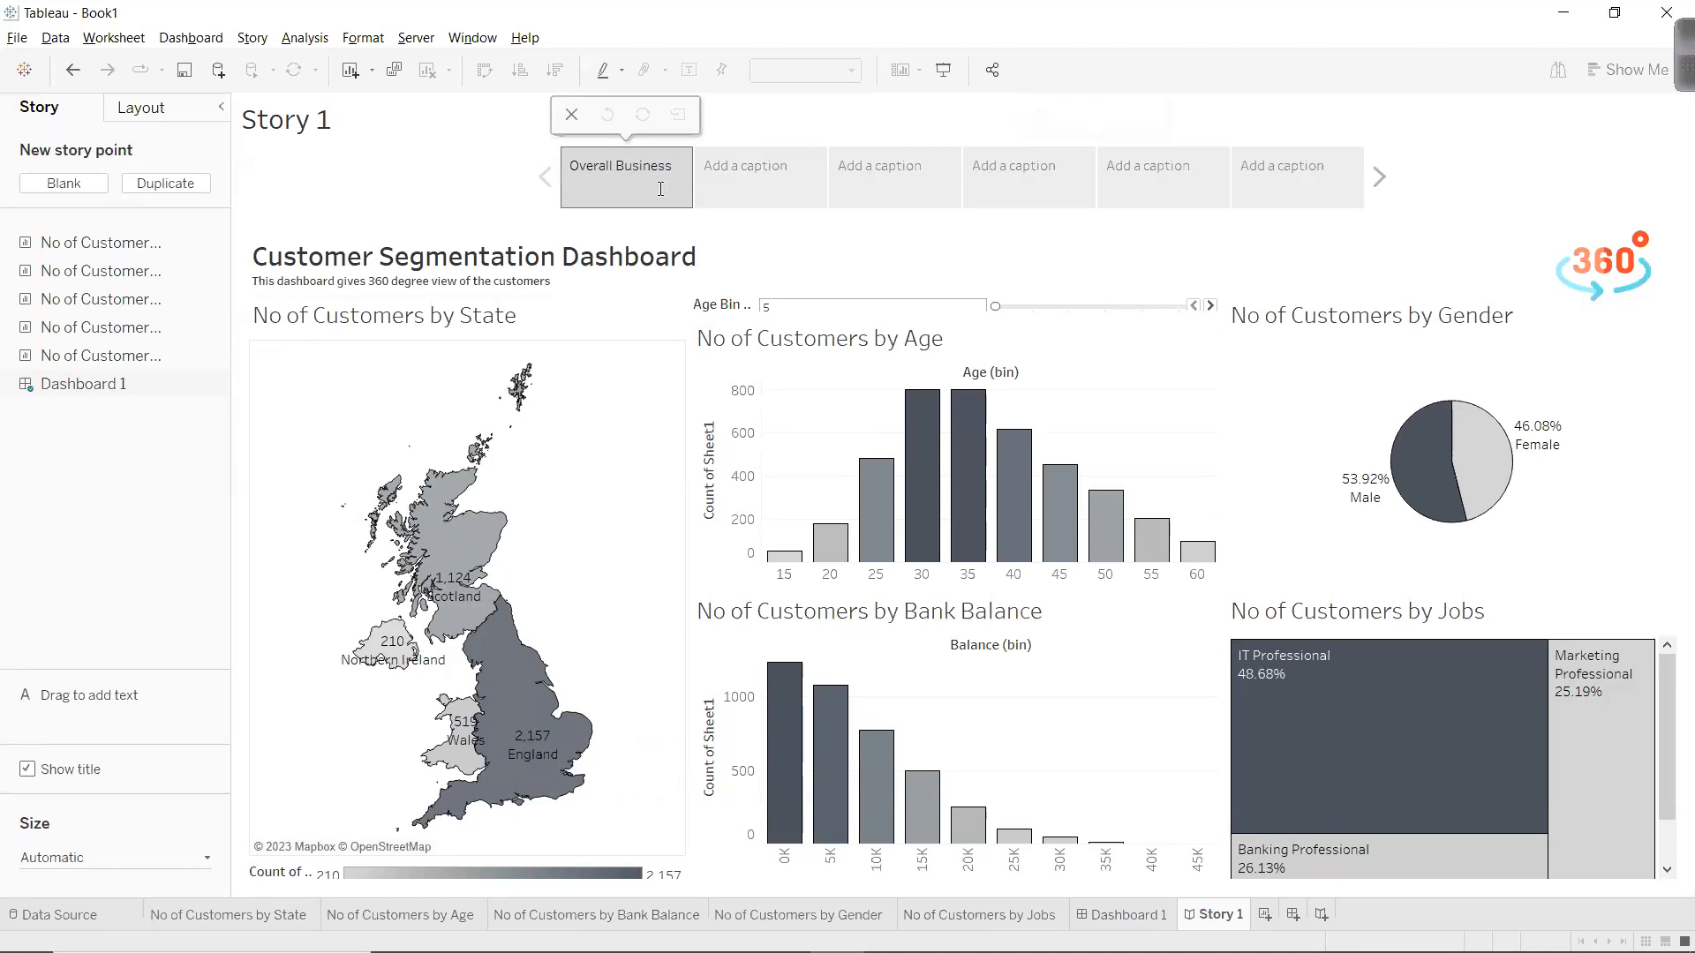
# Caption the second story point "England" and filter its dashboard by selecting England on the State map.
pyautogui.click(722, 161)
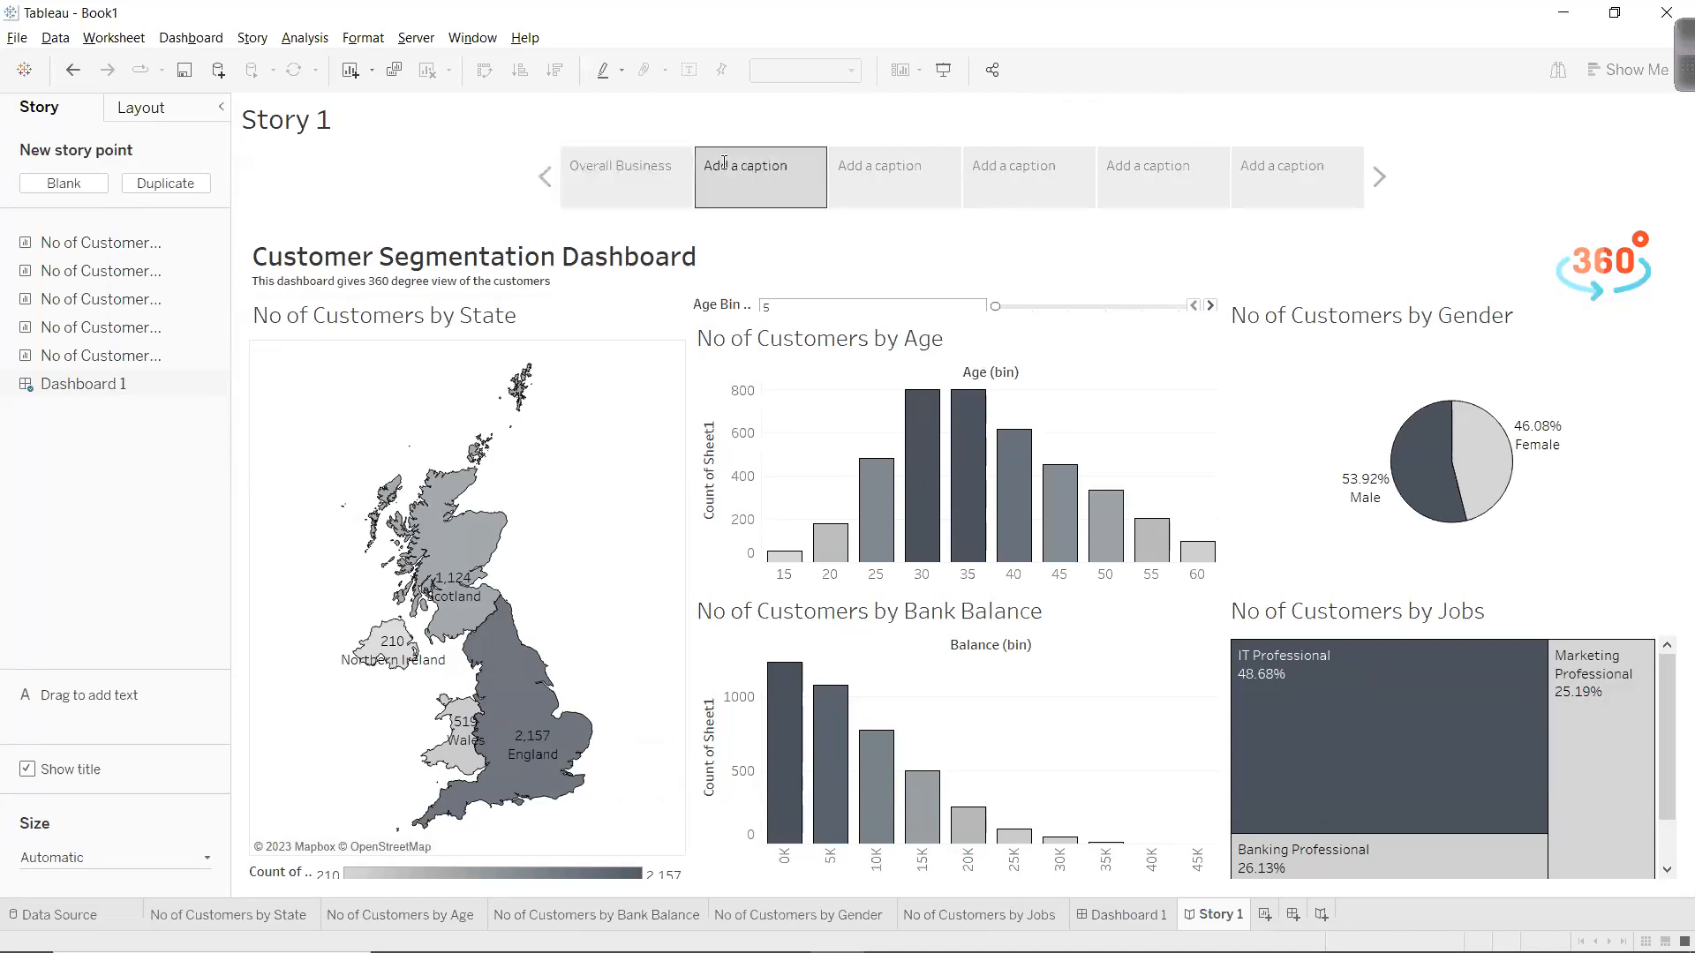
pyautogui.write('England')
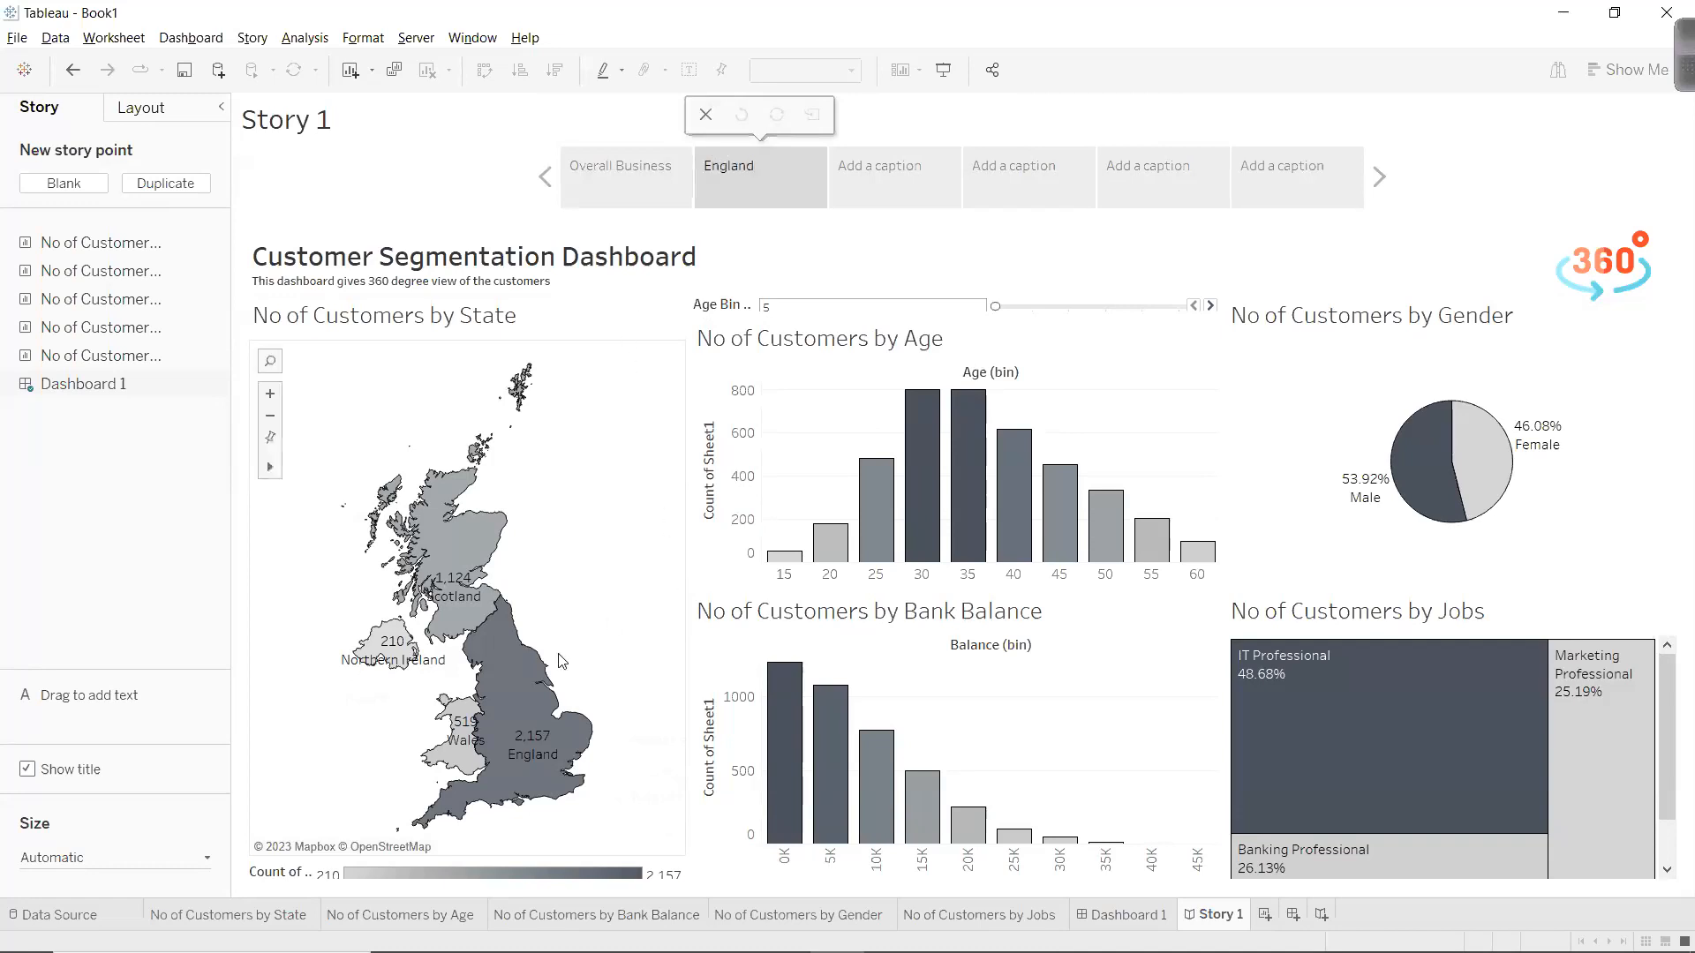
pyautogui.click(517, 720)
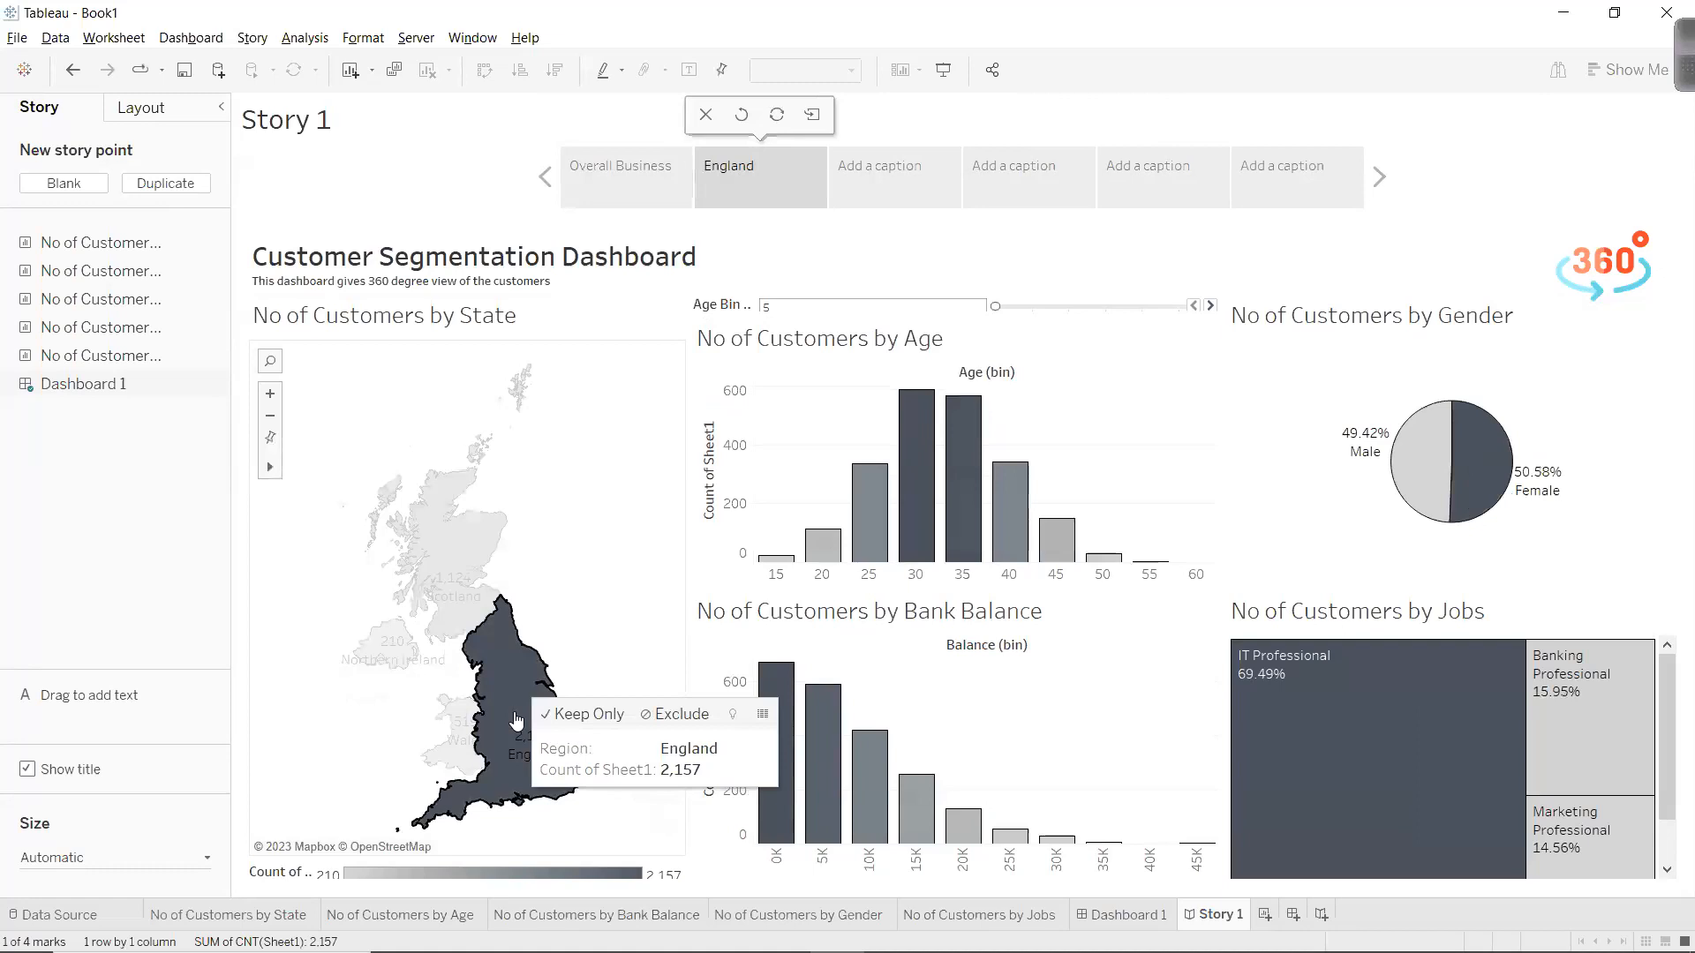
# Caption the third story point "Scotland" and filter its dashboard by selecting Scotland on the State map.
pyautogui.click(886, 185)
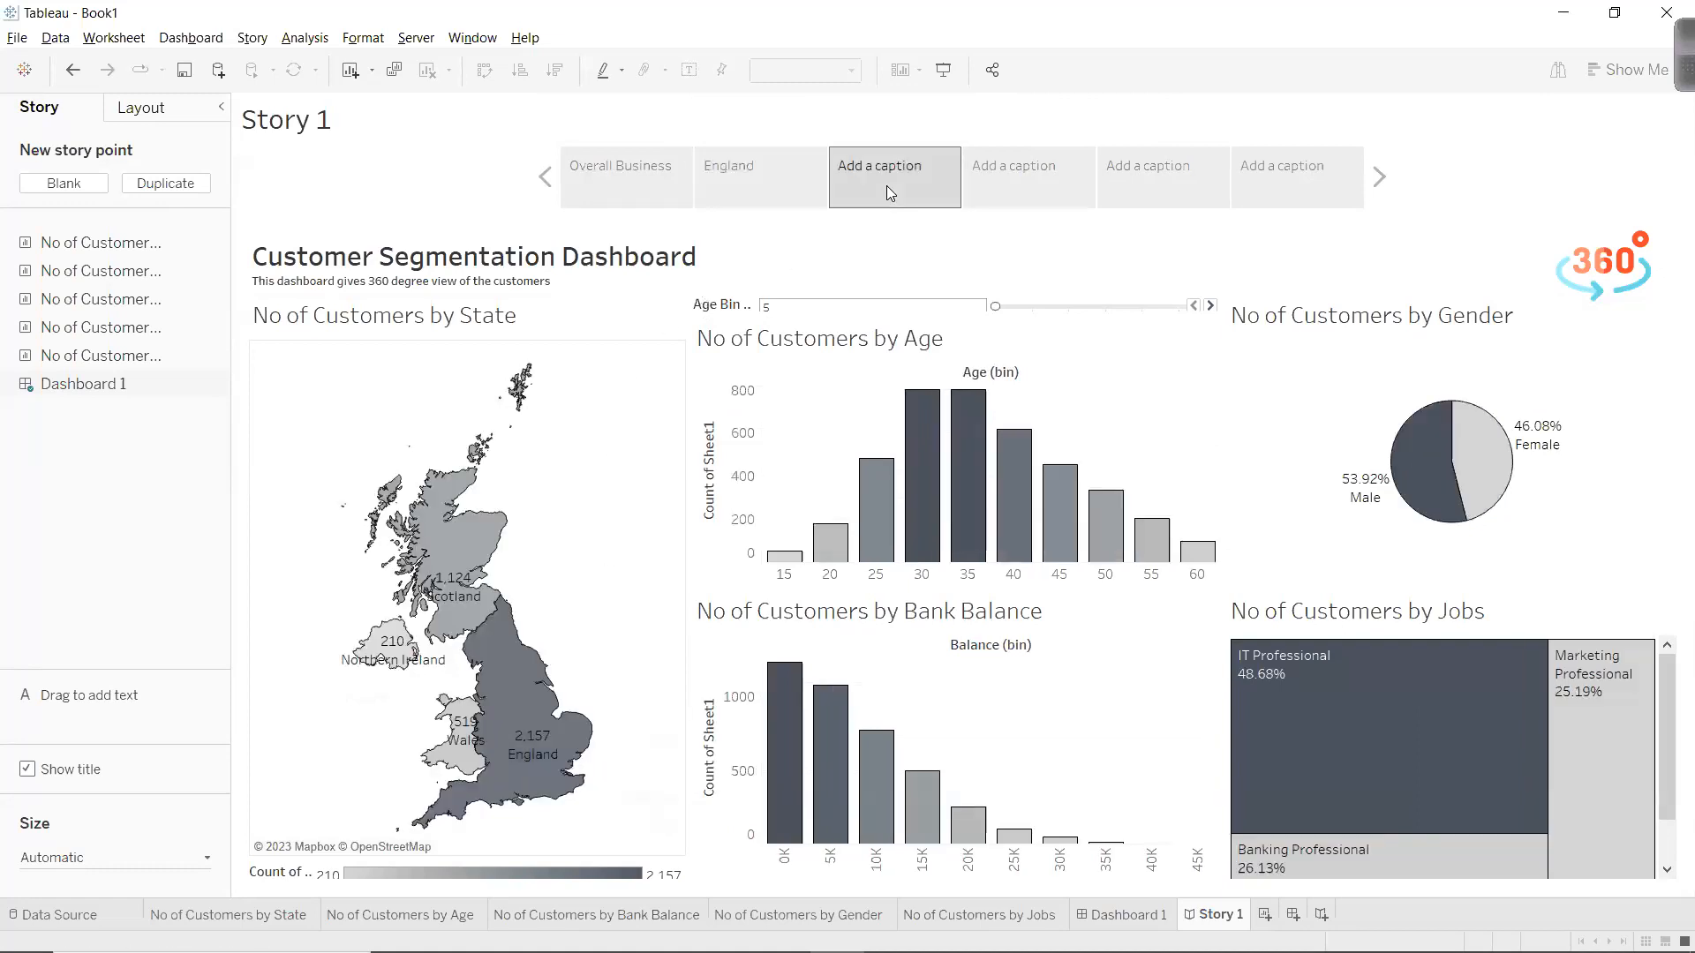
pyautogui.write('S')
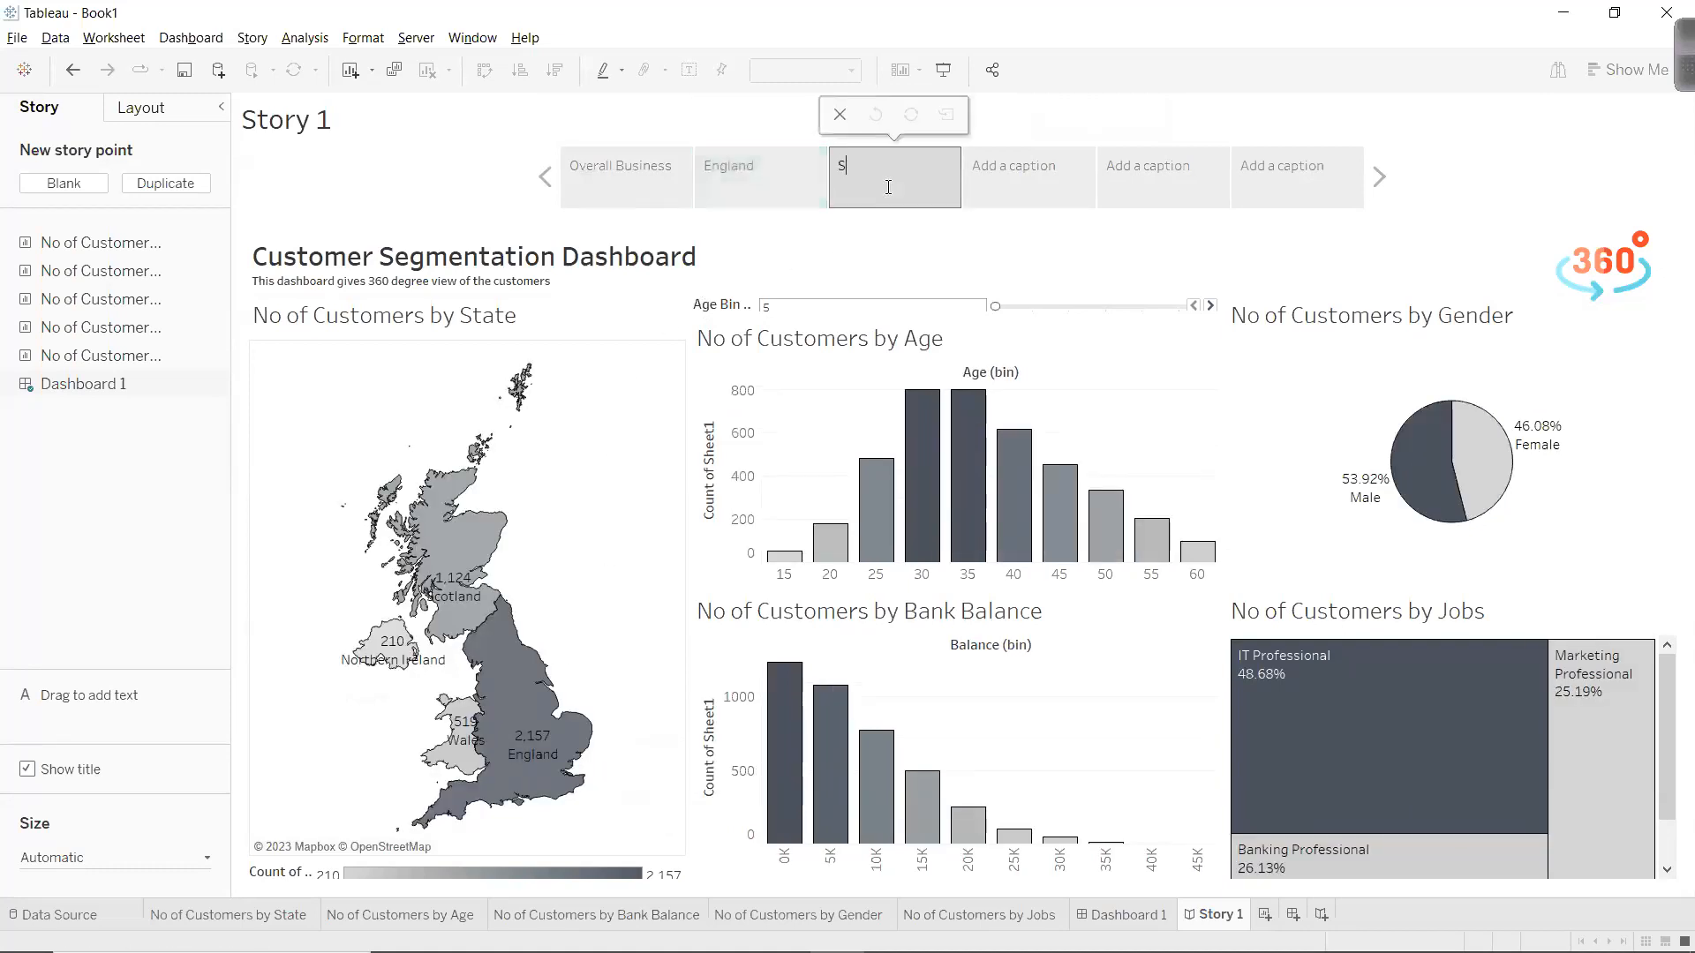
pyautogui.write('cotland')
pyautogui.click(449, 559)
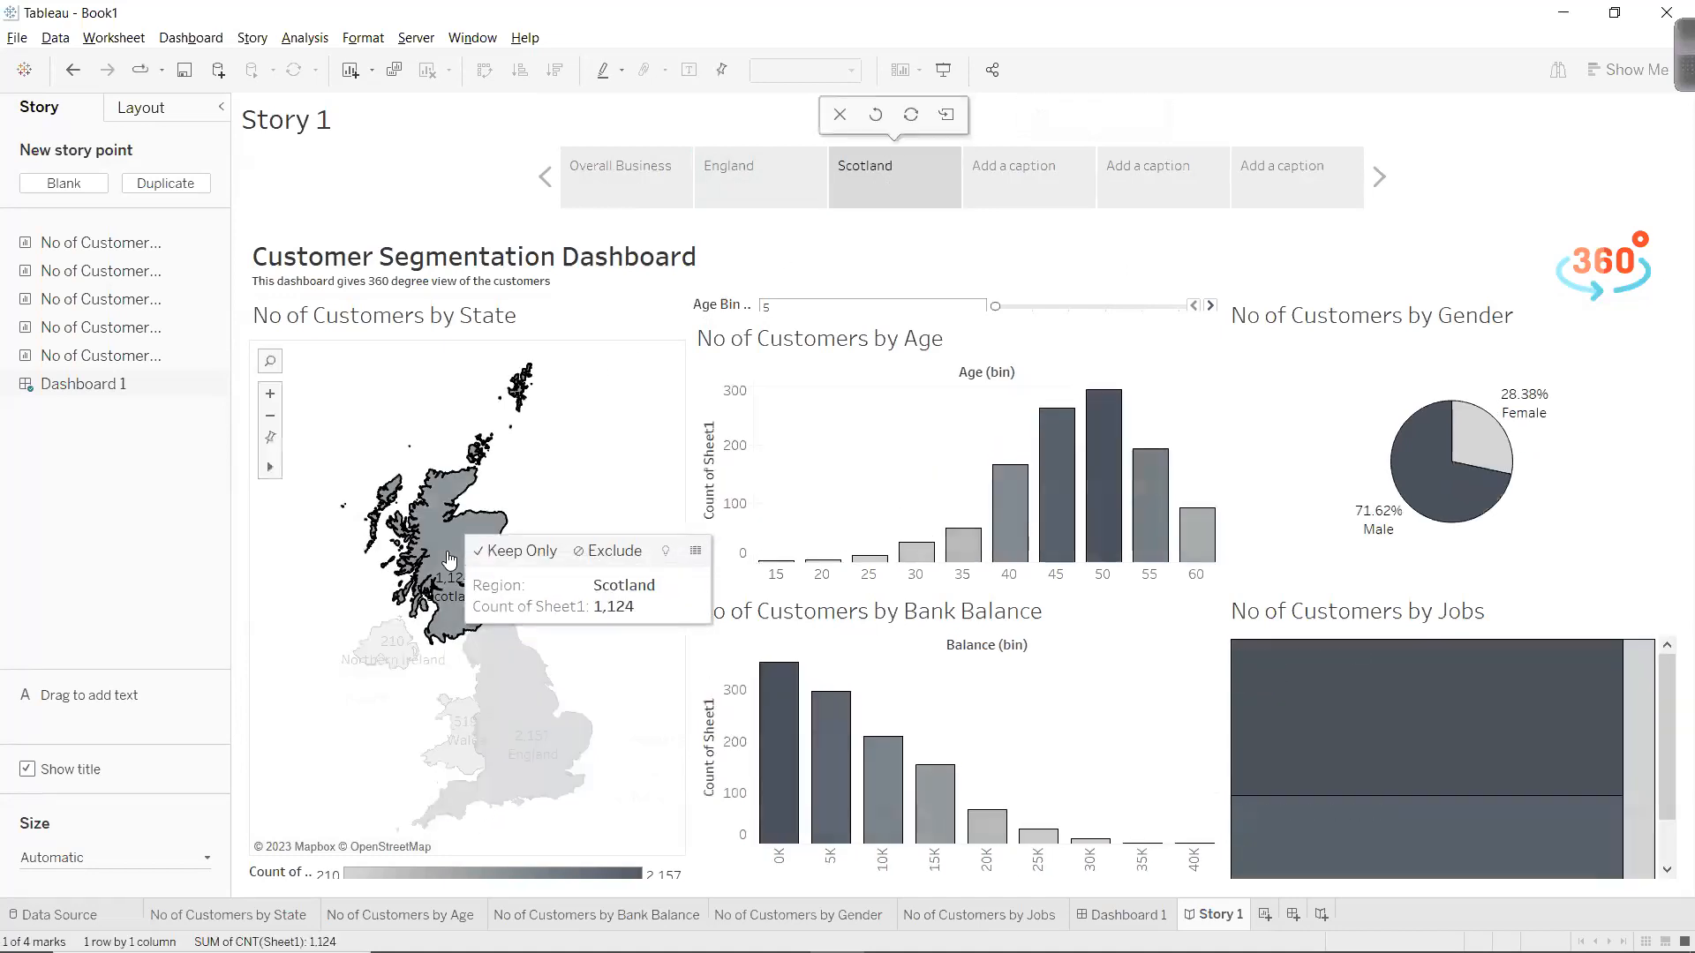
# Caption the fourth story point "North Ireland" and filter its dashboard by selecting Northern Ireland on the State map.
pyautogui.click(1042, 189)
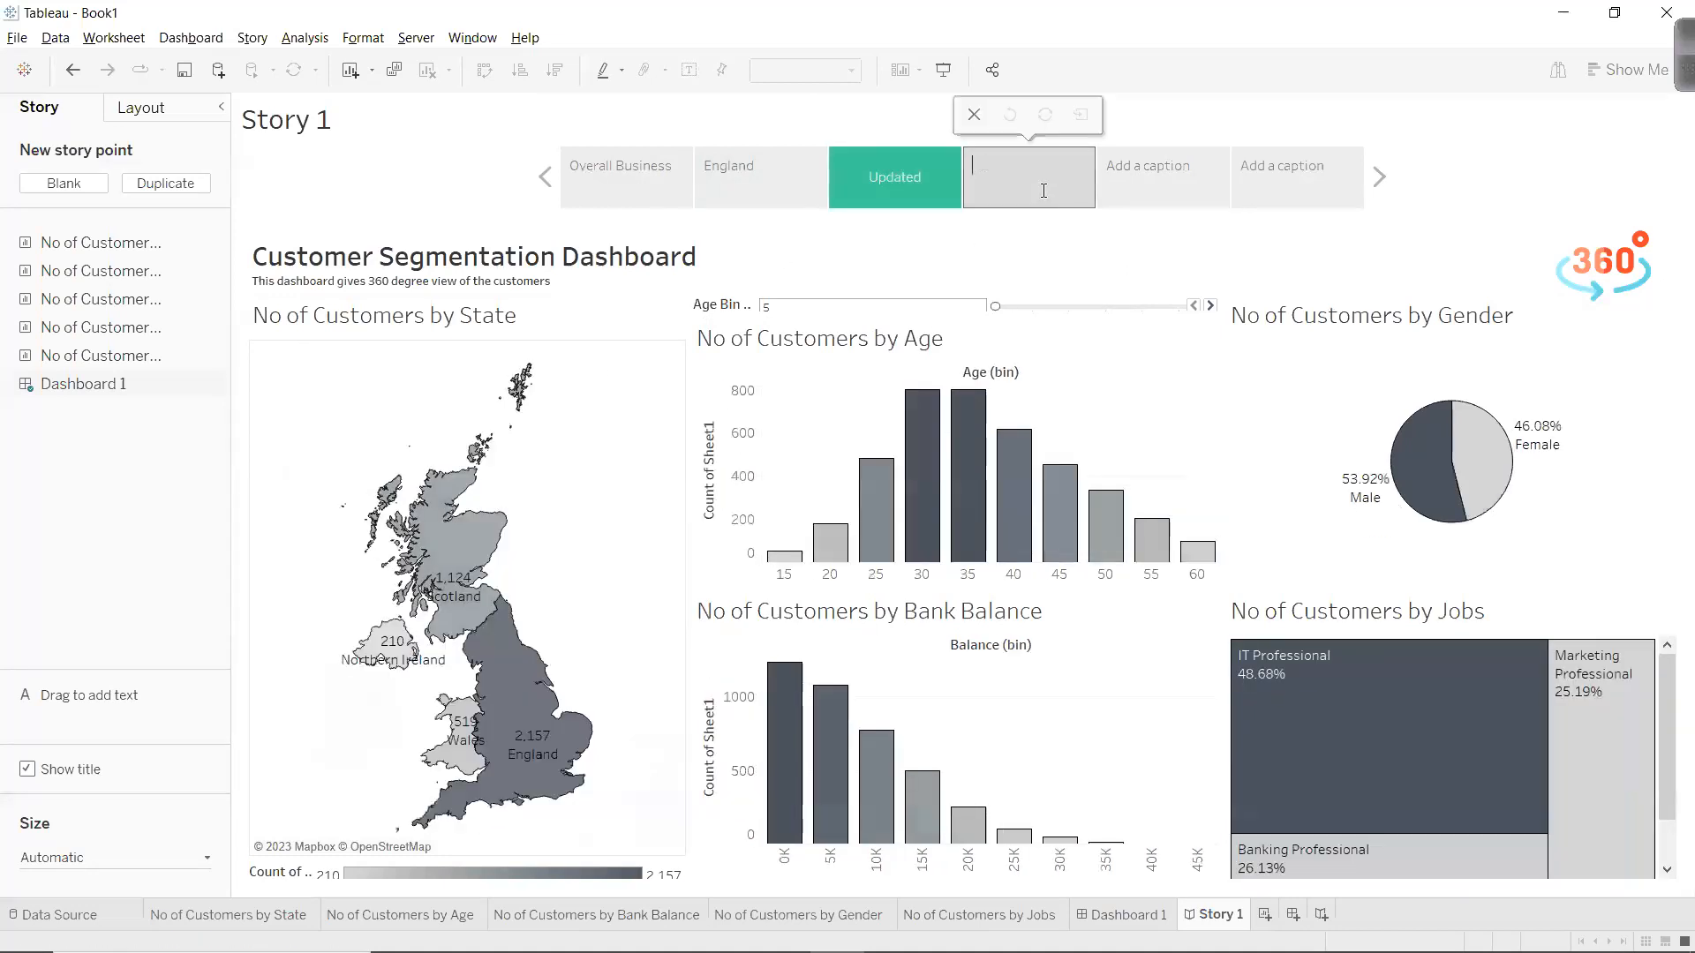
pyautogui.write('North Ireland')
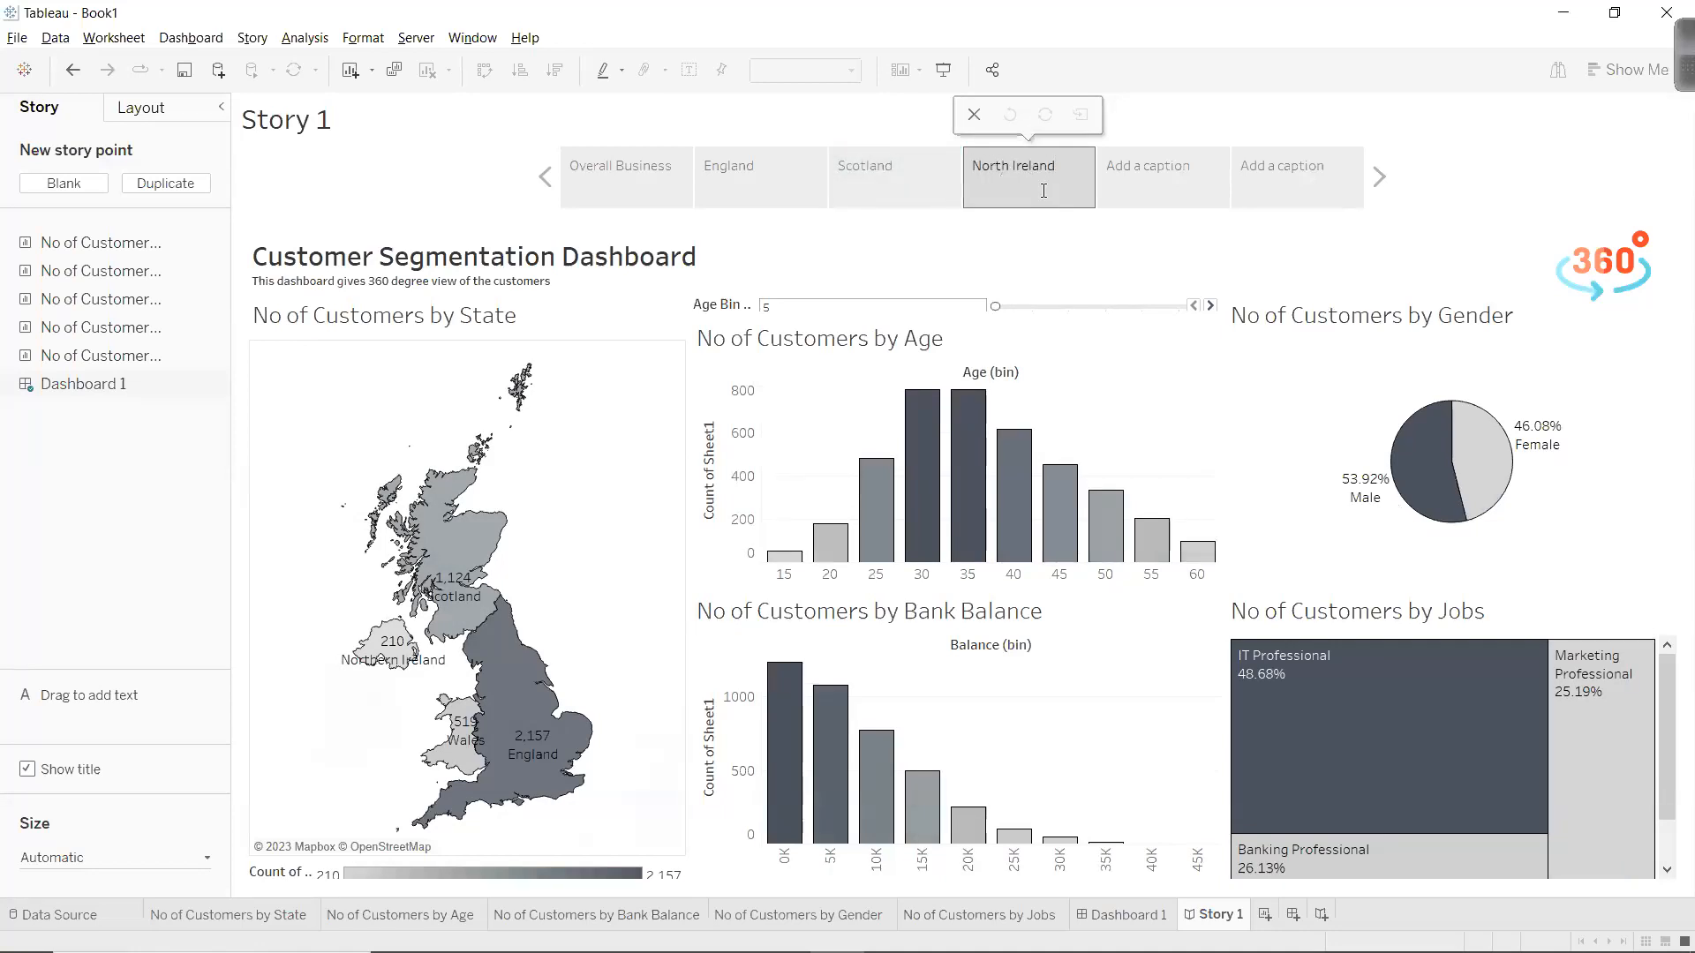
pyautogui.click(380, 644)
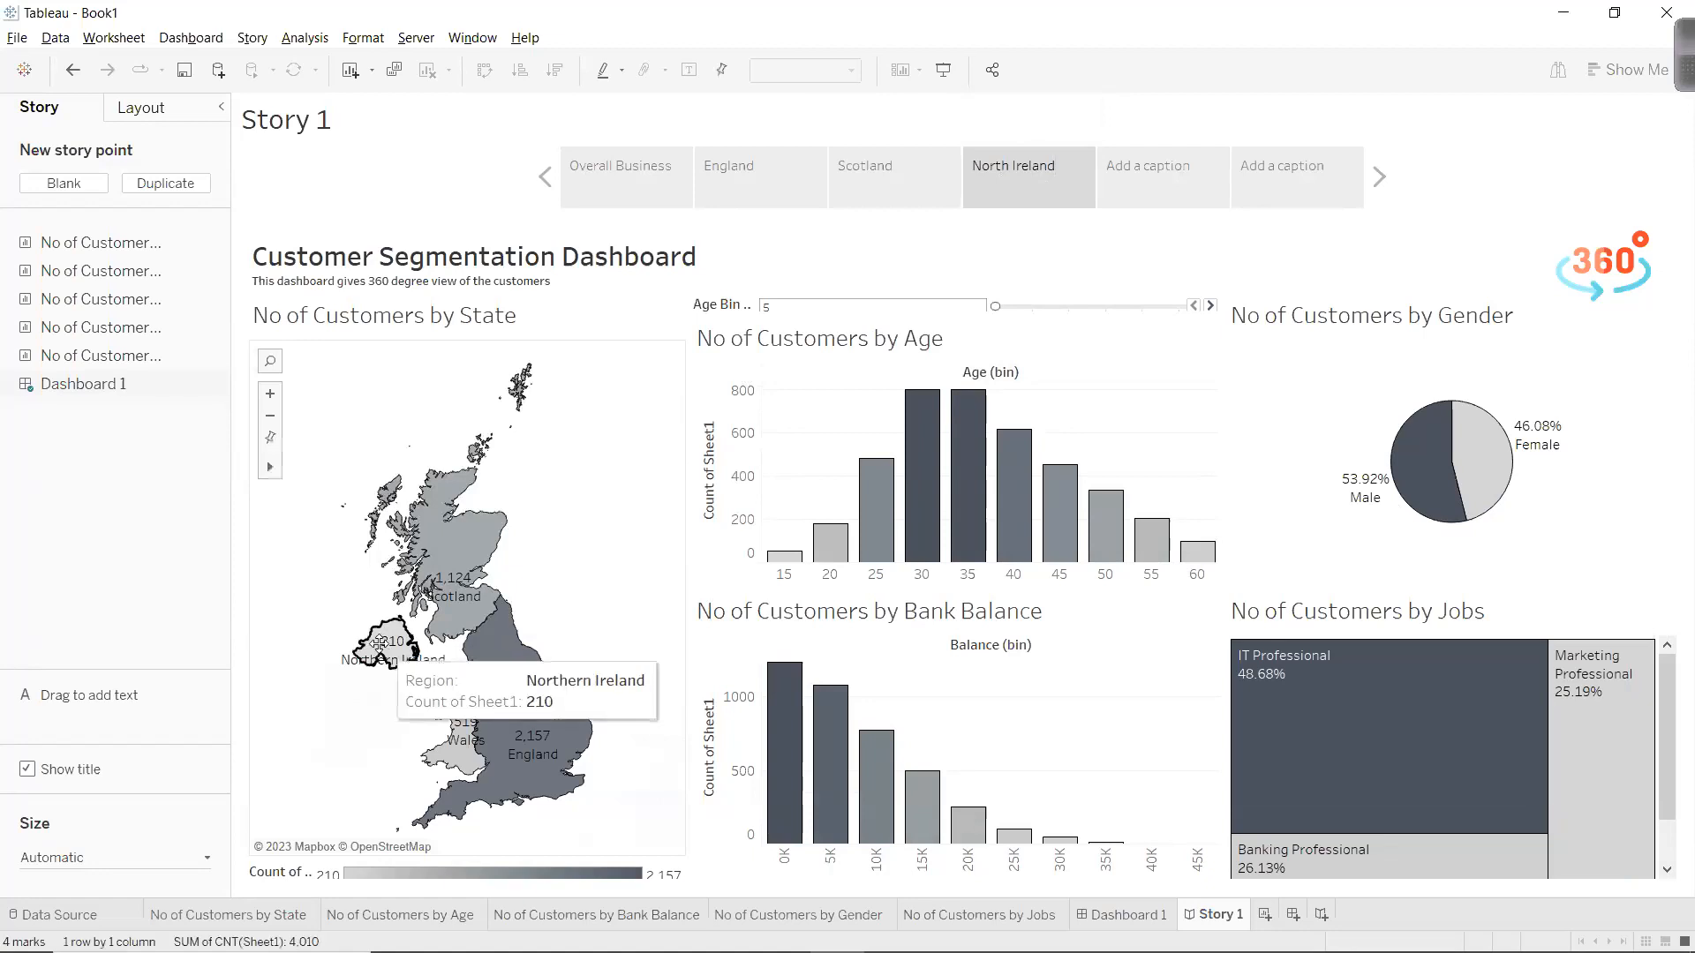
pyautogui.click(380, 645)
# Caption the fifth story point "Wales" and filter its dashboard by selecting Wales on the State map.
pyautogui.click(1178, 181)
pyautogui.click(1177, 180)
pyautogui.write('Wales')
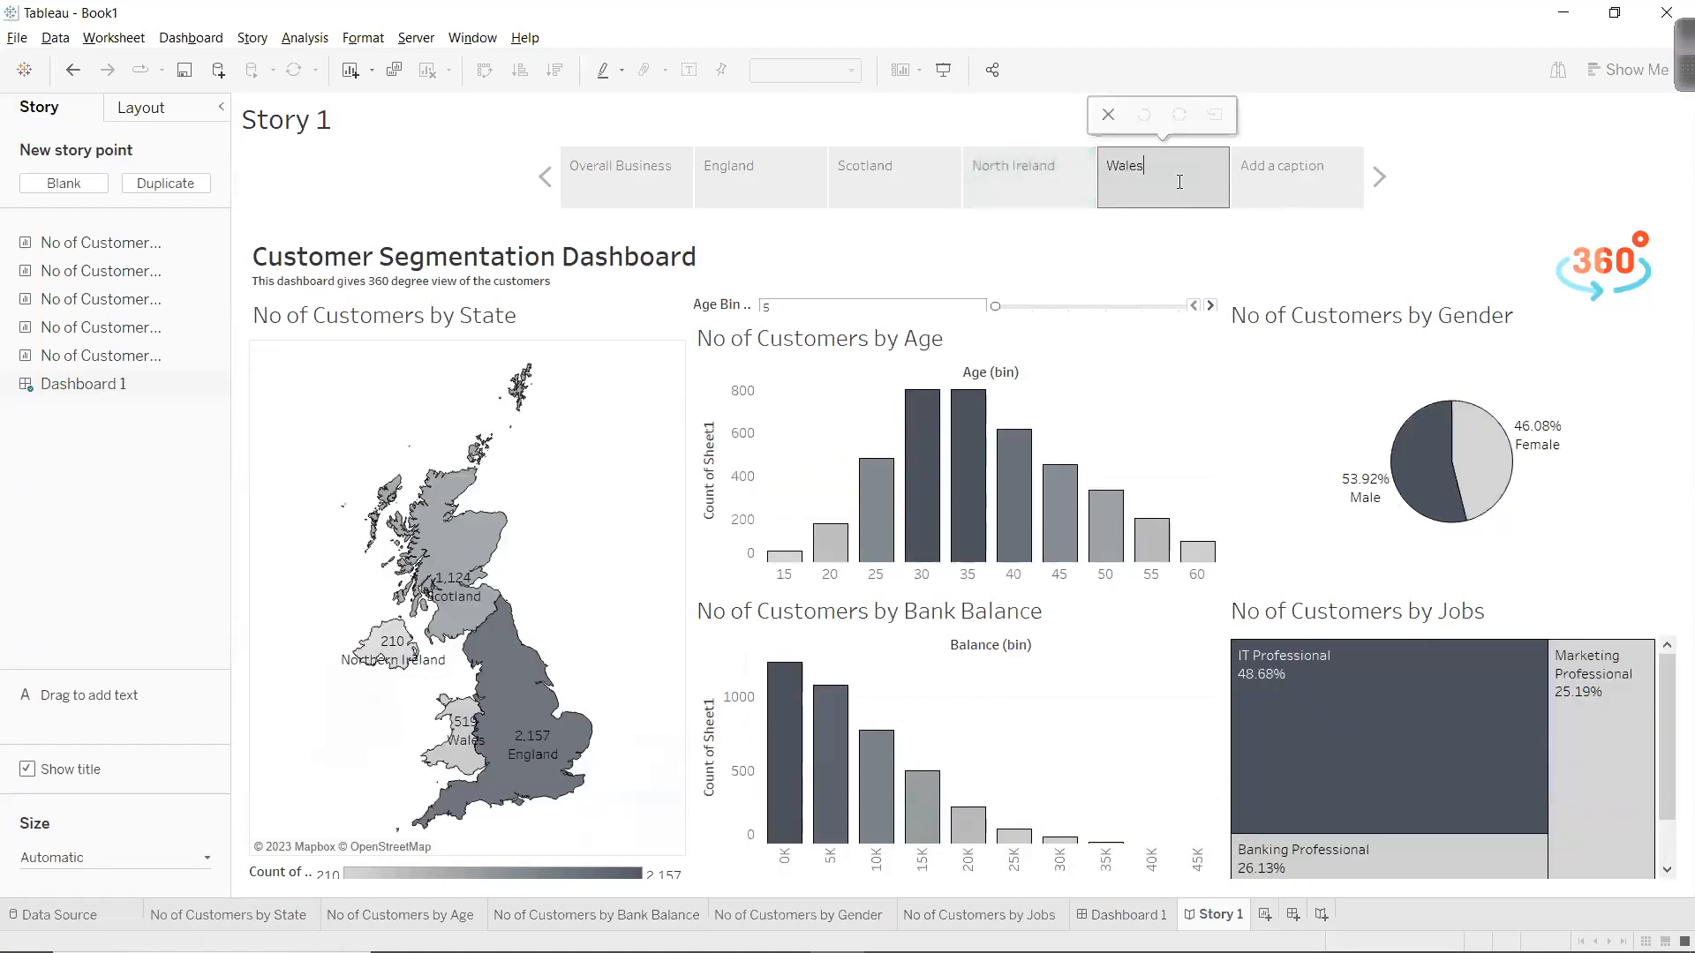
pyautogui.click(459, 737)
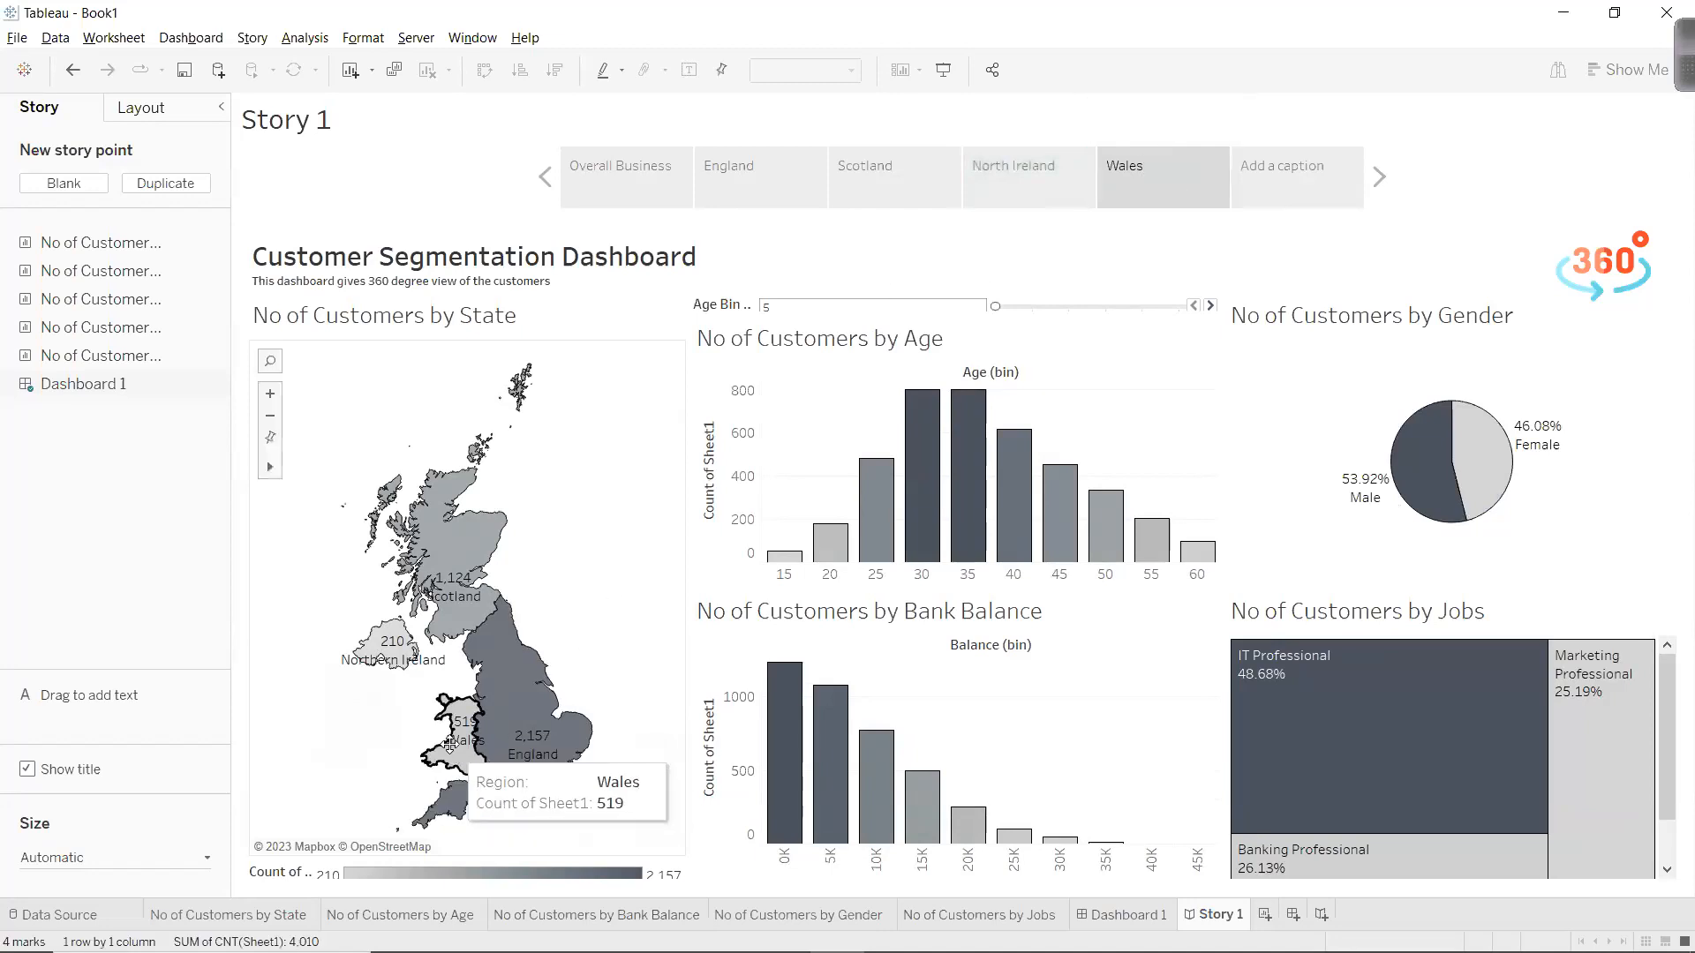
# Caption the blank last story point "Conclusion".
pyautogui.click(1292, 198)
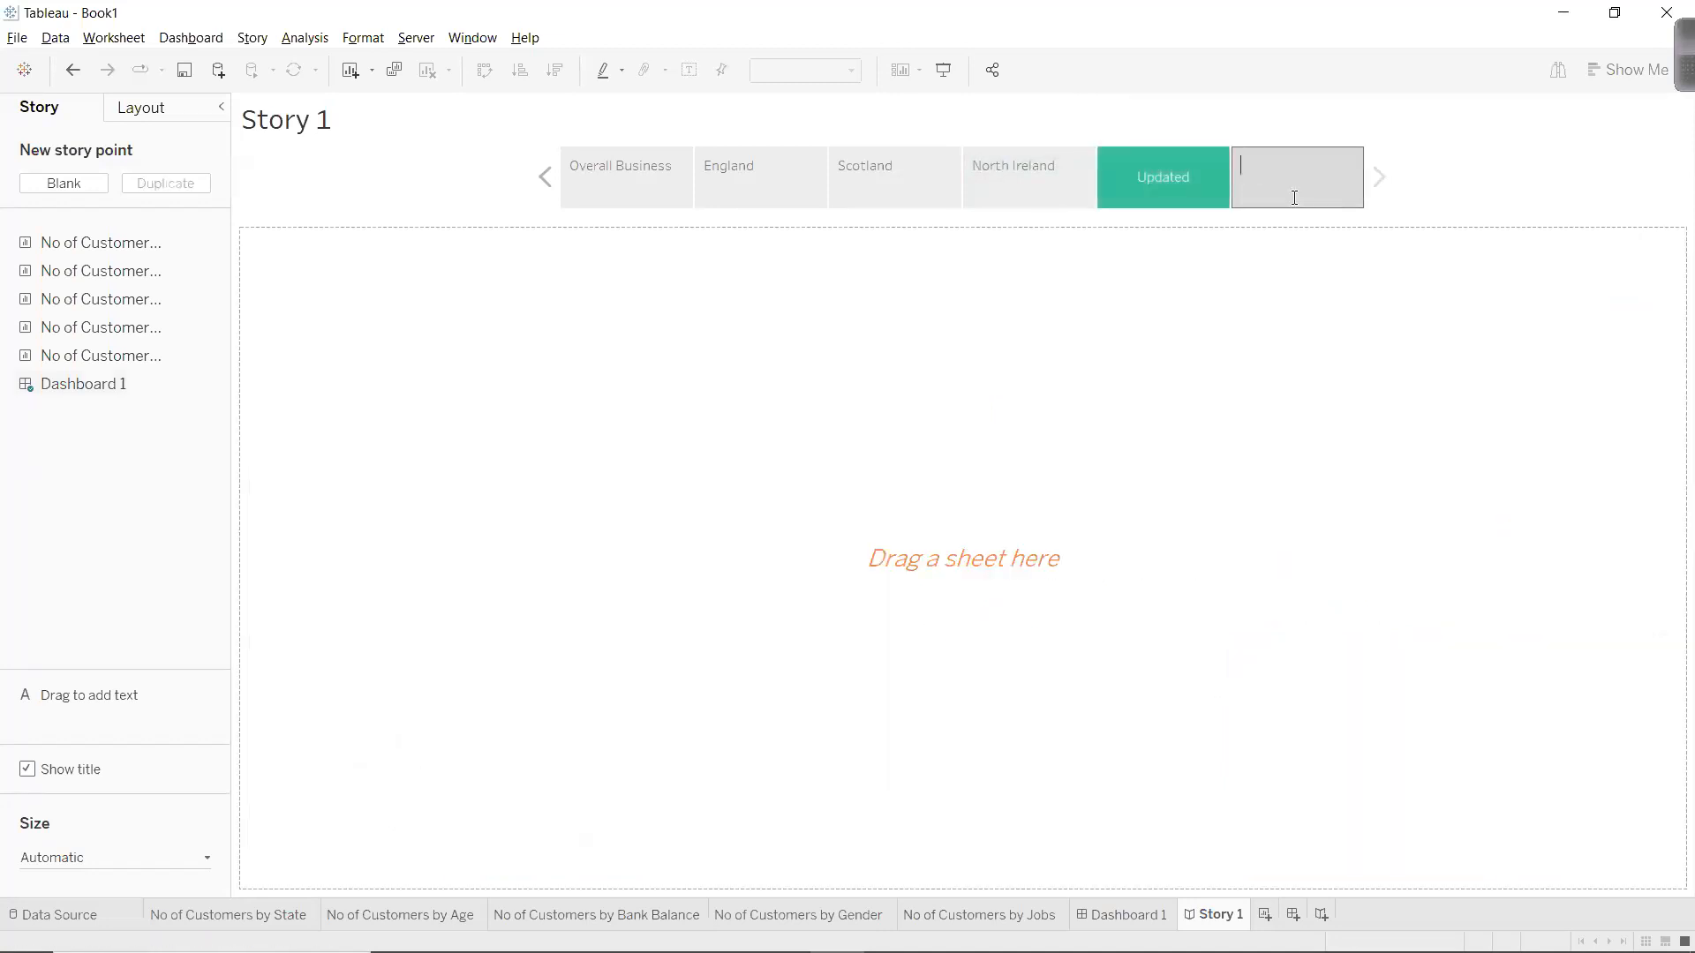
pyautogui.write('Thank ')
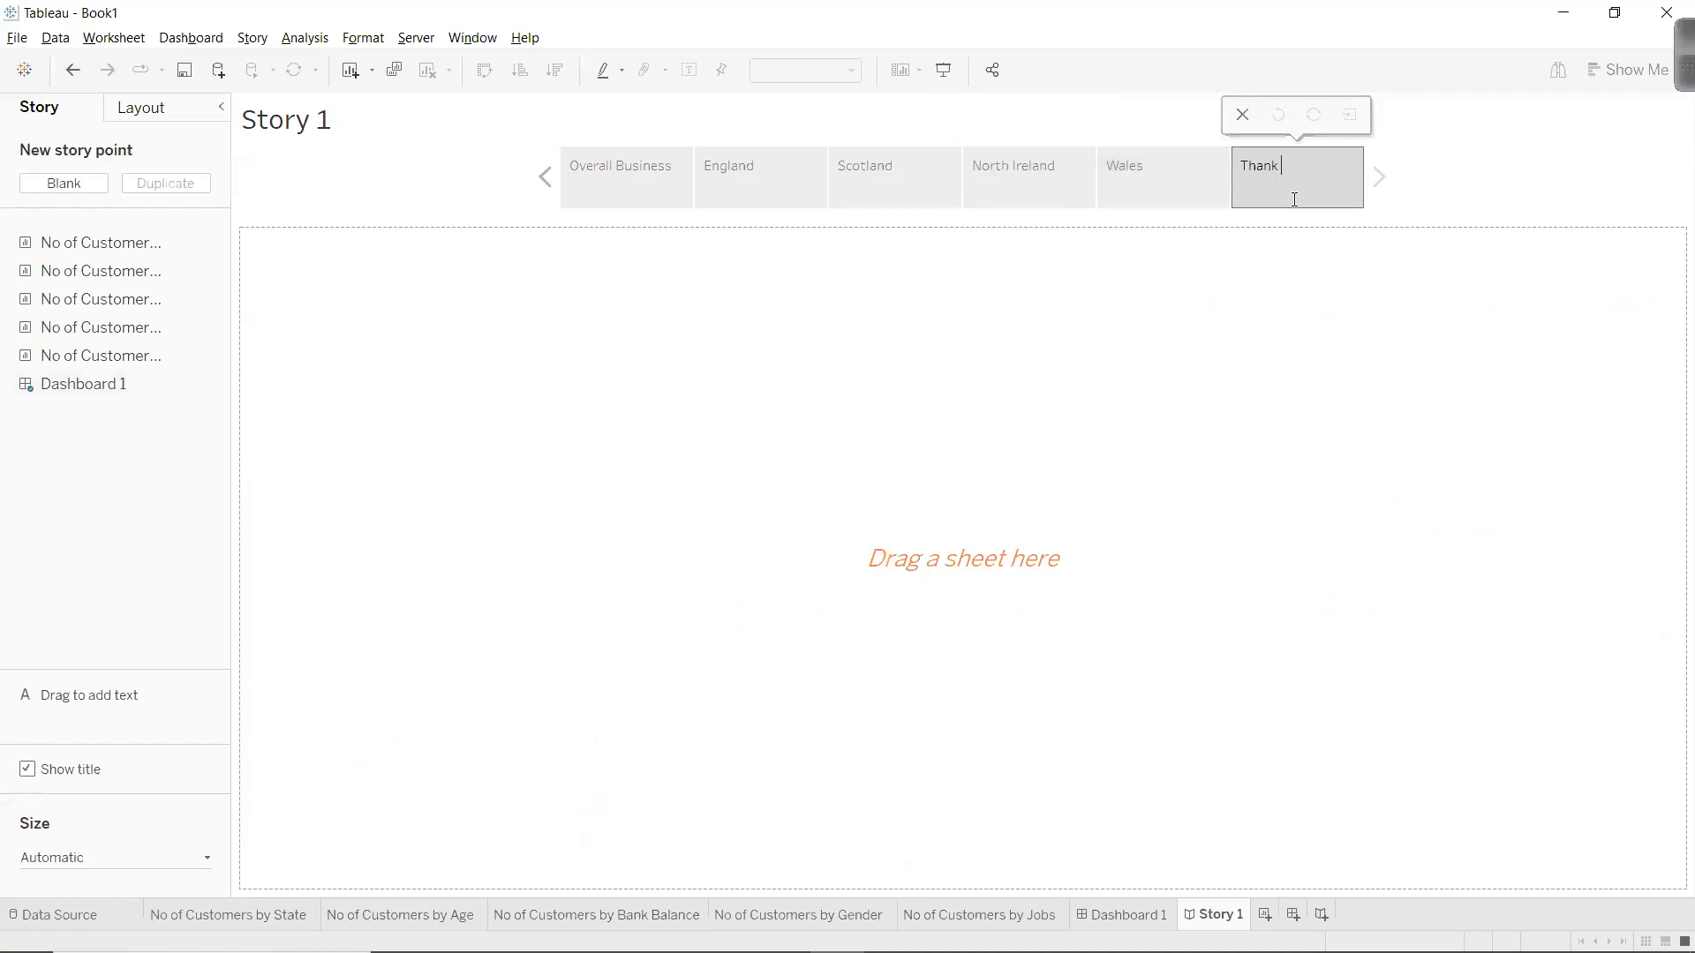
pyautogui.write('you and an')
pyautogui.press('BackSpace')
pyautogui.press('BackSpace')
pyautogui.press('BackSpace')
pyautogui.press('BackSpace')
pyautogui.press('BackSpace')
pyautogui.press('BackSpace')
pyautogui.press('BackSpace')
pyautogui.press('BackSpace')
pyautogui.press('BackSpace')
pyautogui.press('BackSpace')
pyautogui.press('BackSpace')
pyautogui.press('BackSpace')
pyautogui.press('BackSpace')
pyautogui.press('BackSpace')
pyautogui.press('BackSpace')
pyautogui.press('BackSpace')
pyautogui.write('Conclusion')
pyautogui.click(995, 481)
# Add a text box reading "Thank you" and "Any questions?" on separate lines to the Conclusion story point and move it near the centre.
pyautogui.moveTo(81, 693); pyautogui.dragTo(738, 480)
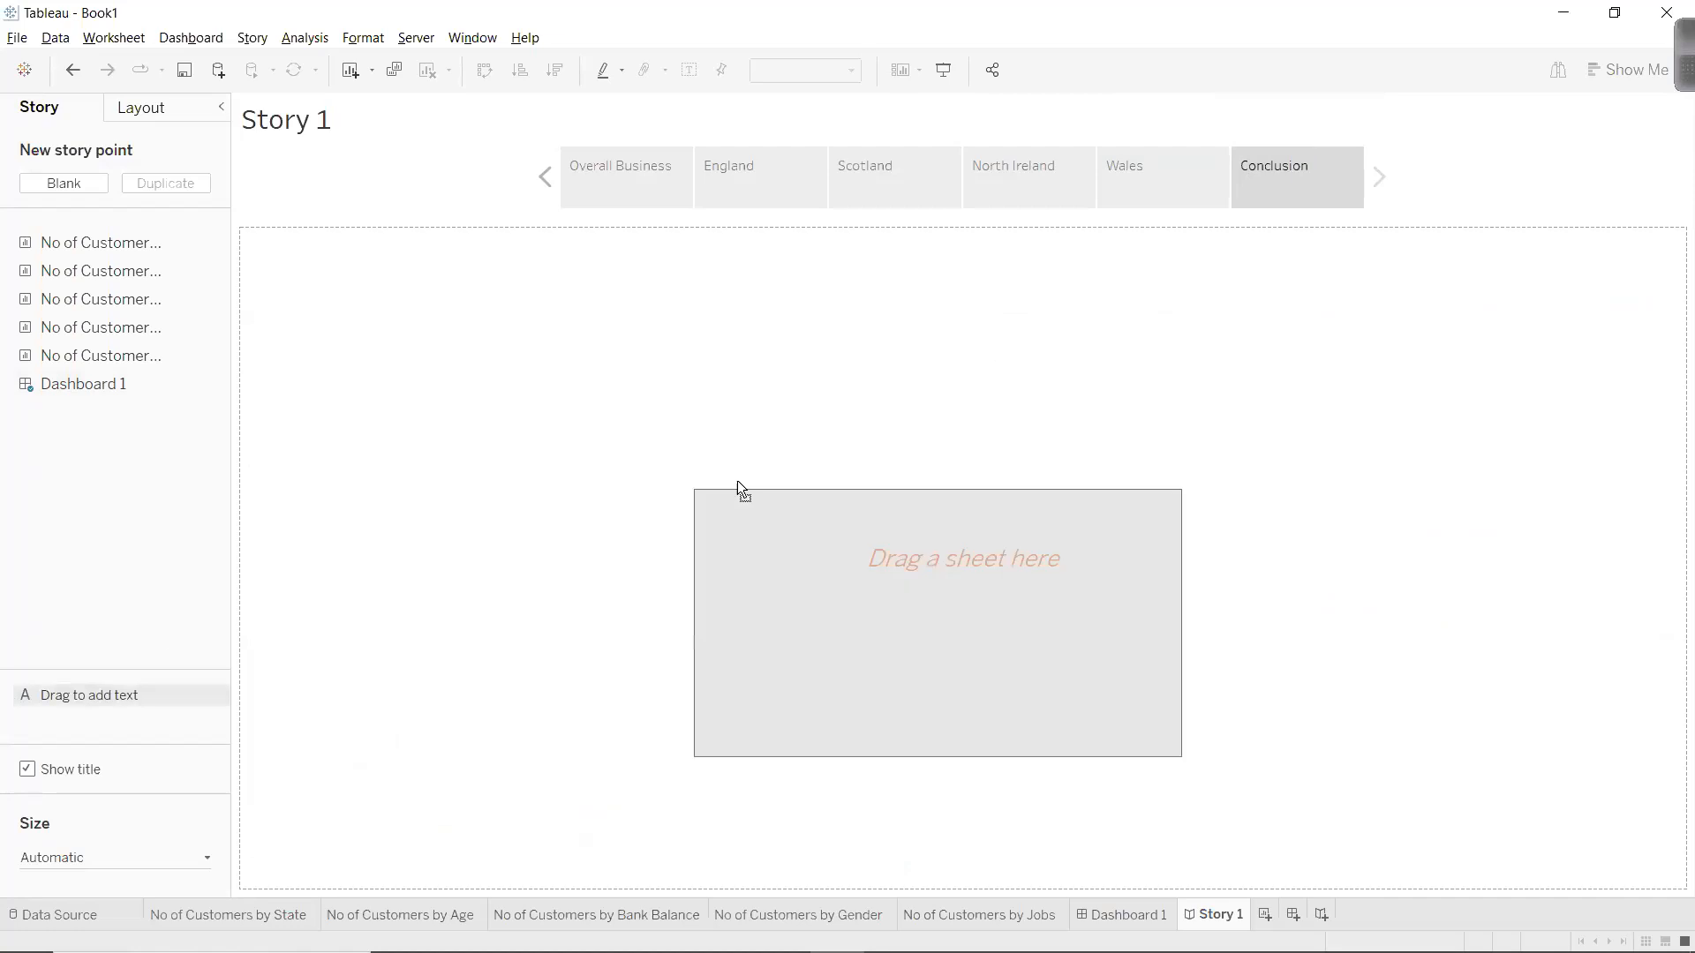
pyautogui.write('thank')
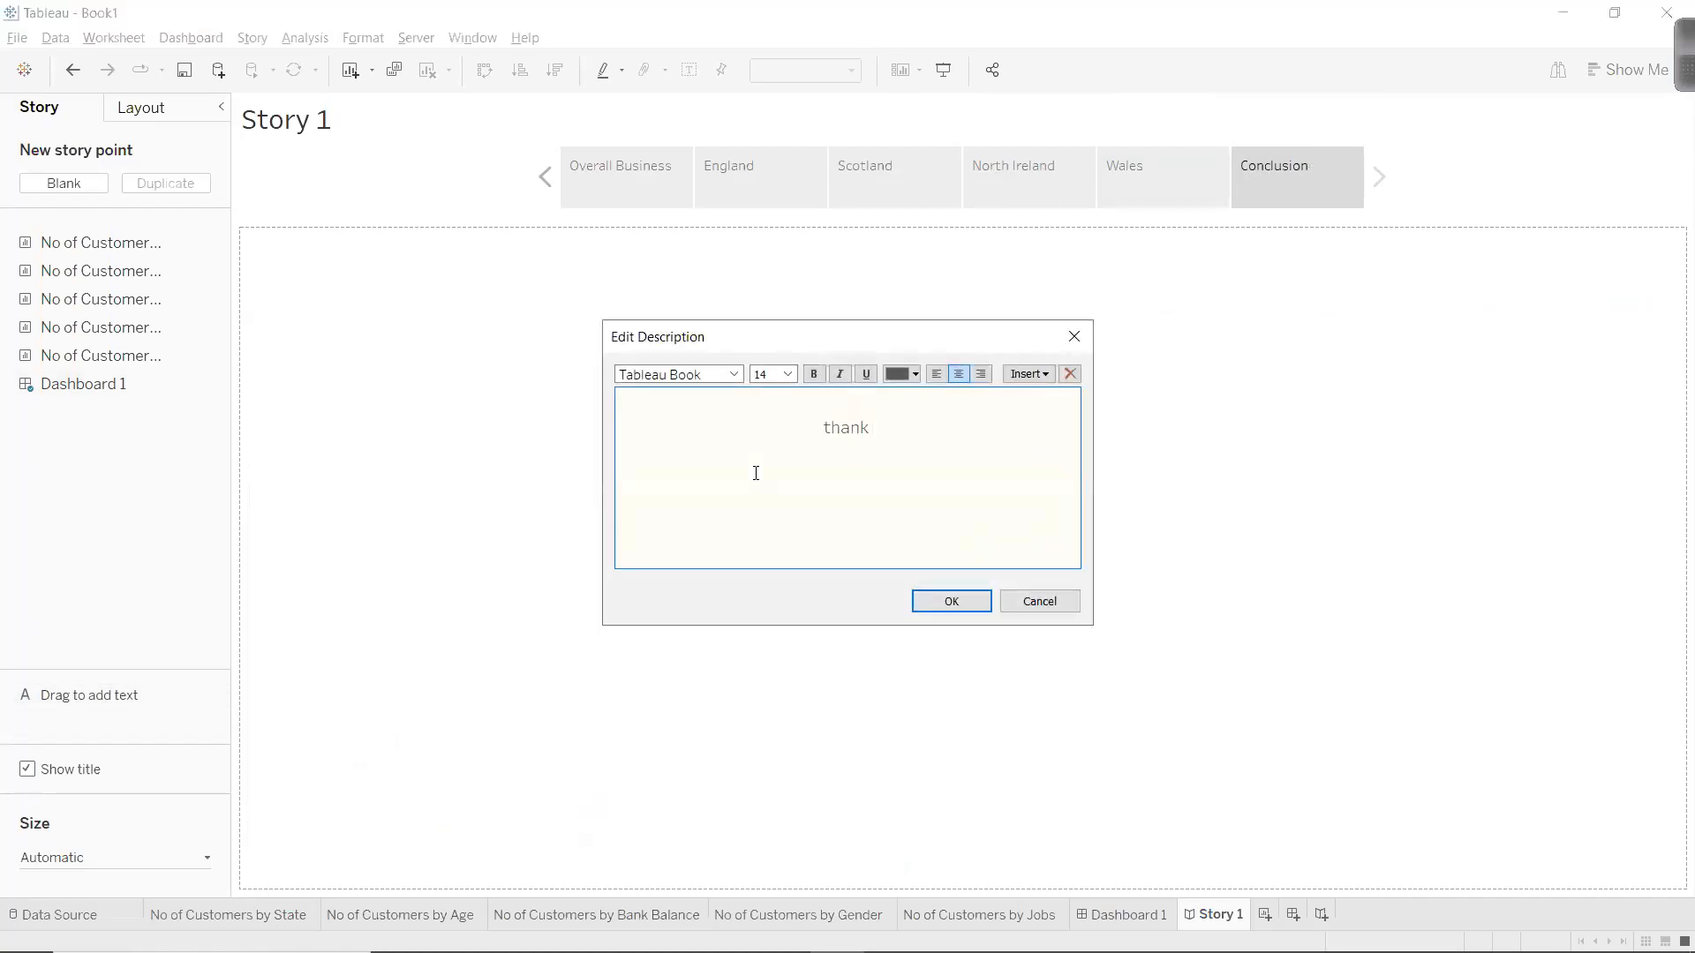
pyautogui.write(' you and')
pyautogui.press('BackSpace')
pyautogui.press('BackSpace')
pyautogui.press('BackSpace')
pyautogui.press('BackSpace')
pyautogui.press('Return')
pyautogui.write('Any questions?')
pyautogui.press('Up')
pyautogui.press('BackSpace')
pyautogui.write('T')
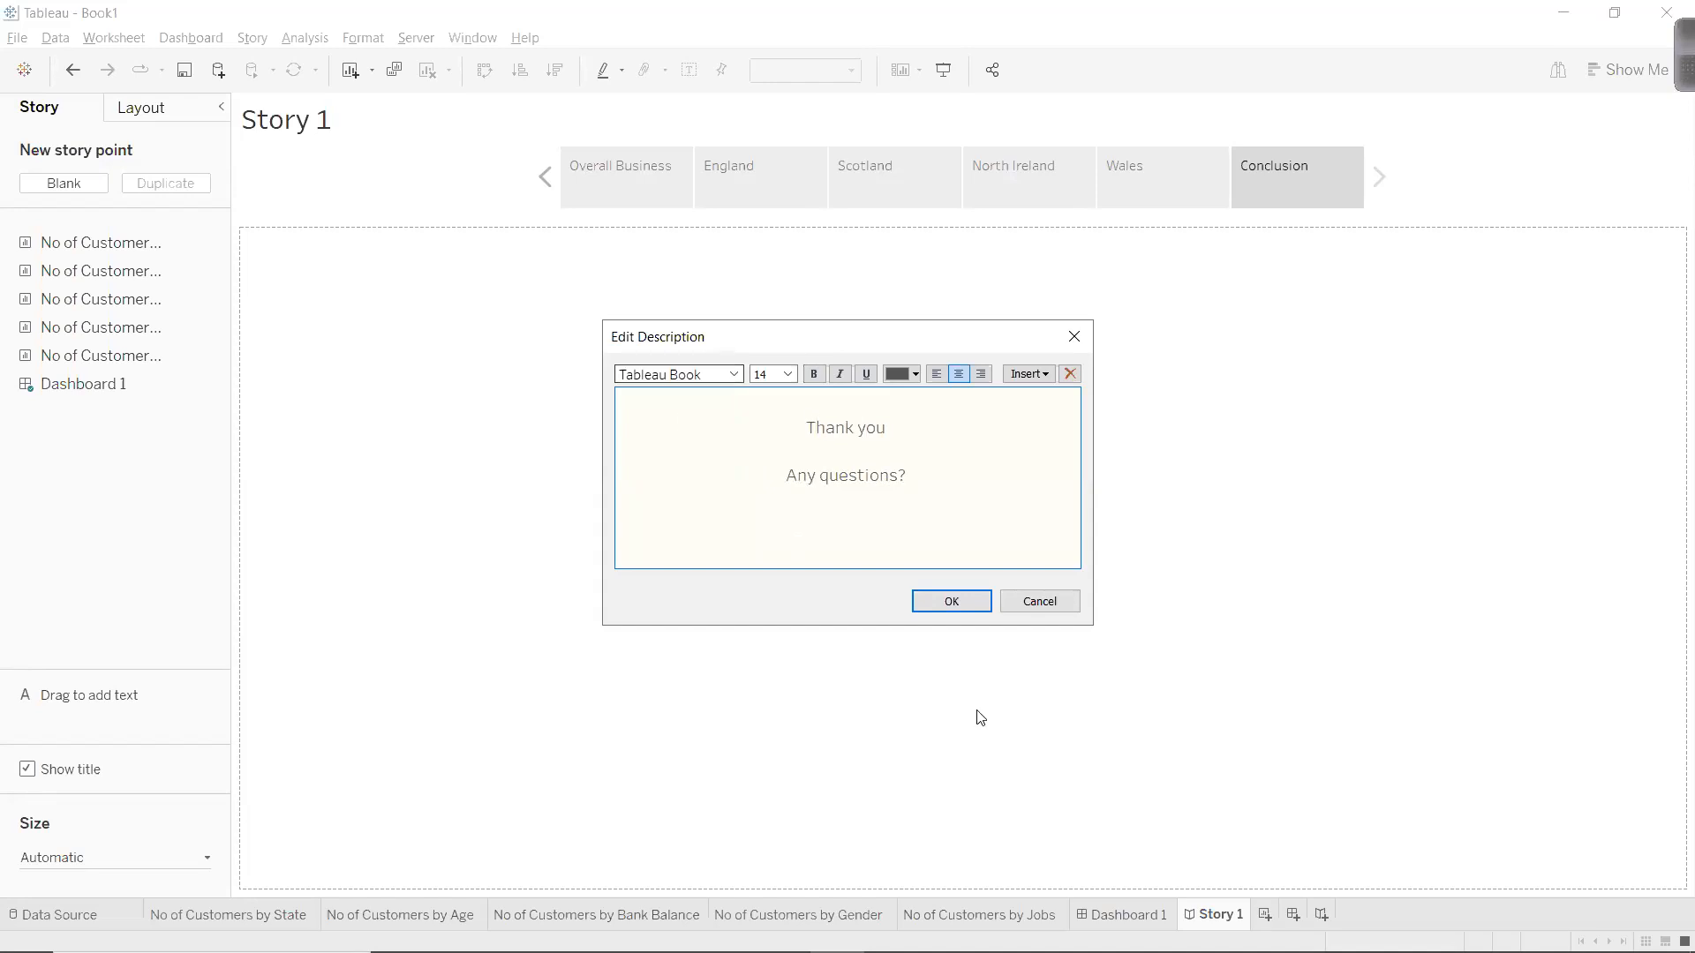
pyautogui.click(962, 605)
pyautogui.moveTo(830, 465); pyautogui.dragTo(958, 435)
pyautogui.click(746, 623)
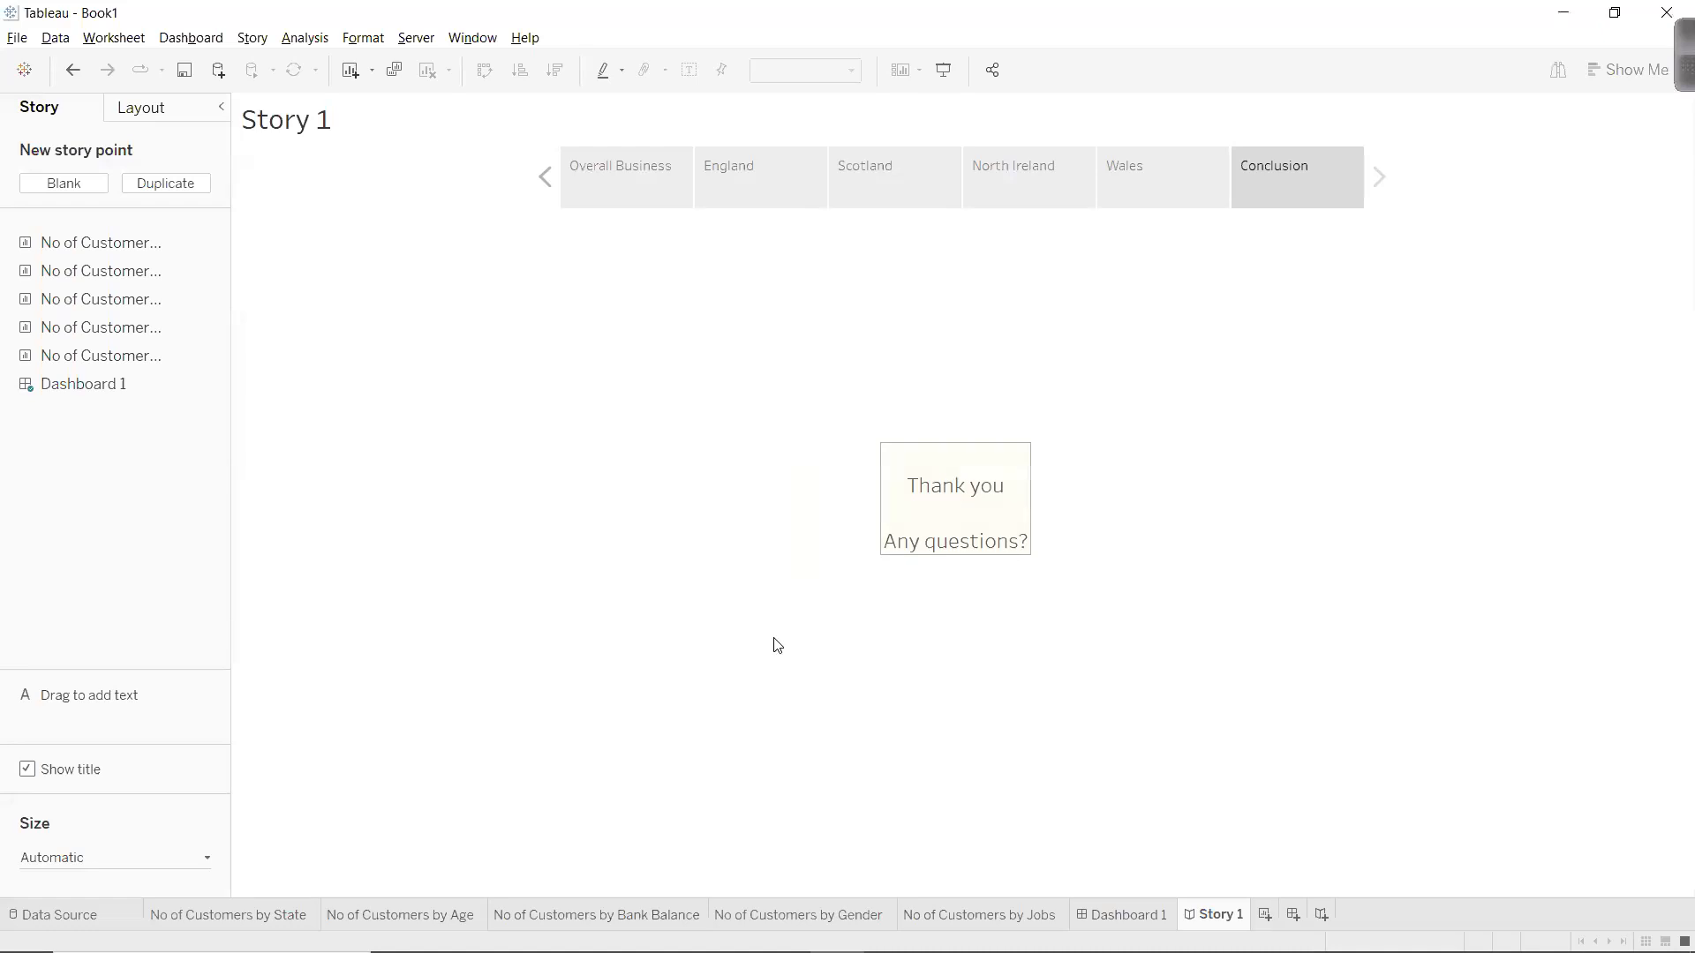
# Present the story from the Overall Business point and examine England's job, gender, age and bank balance charts.
pyautogui.click(942, 73)
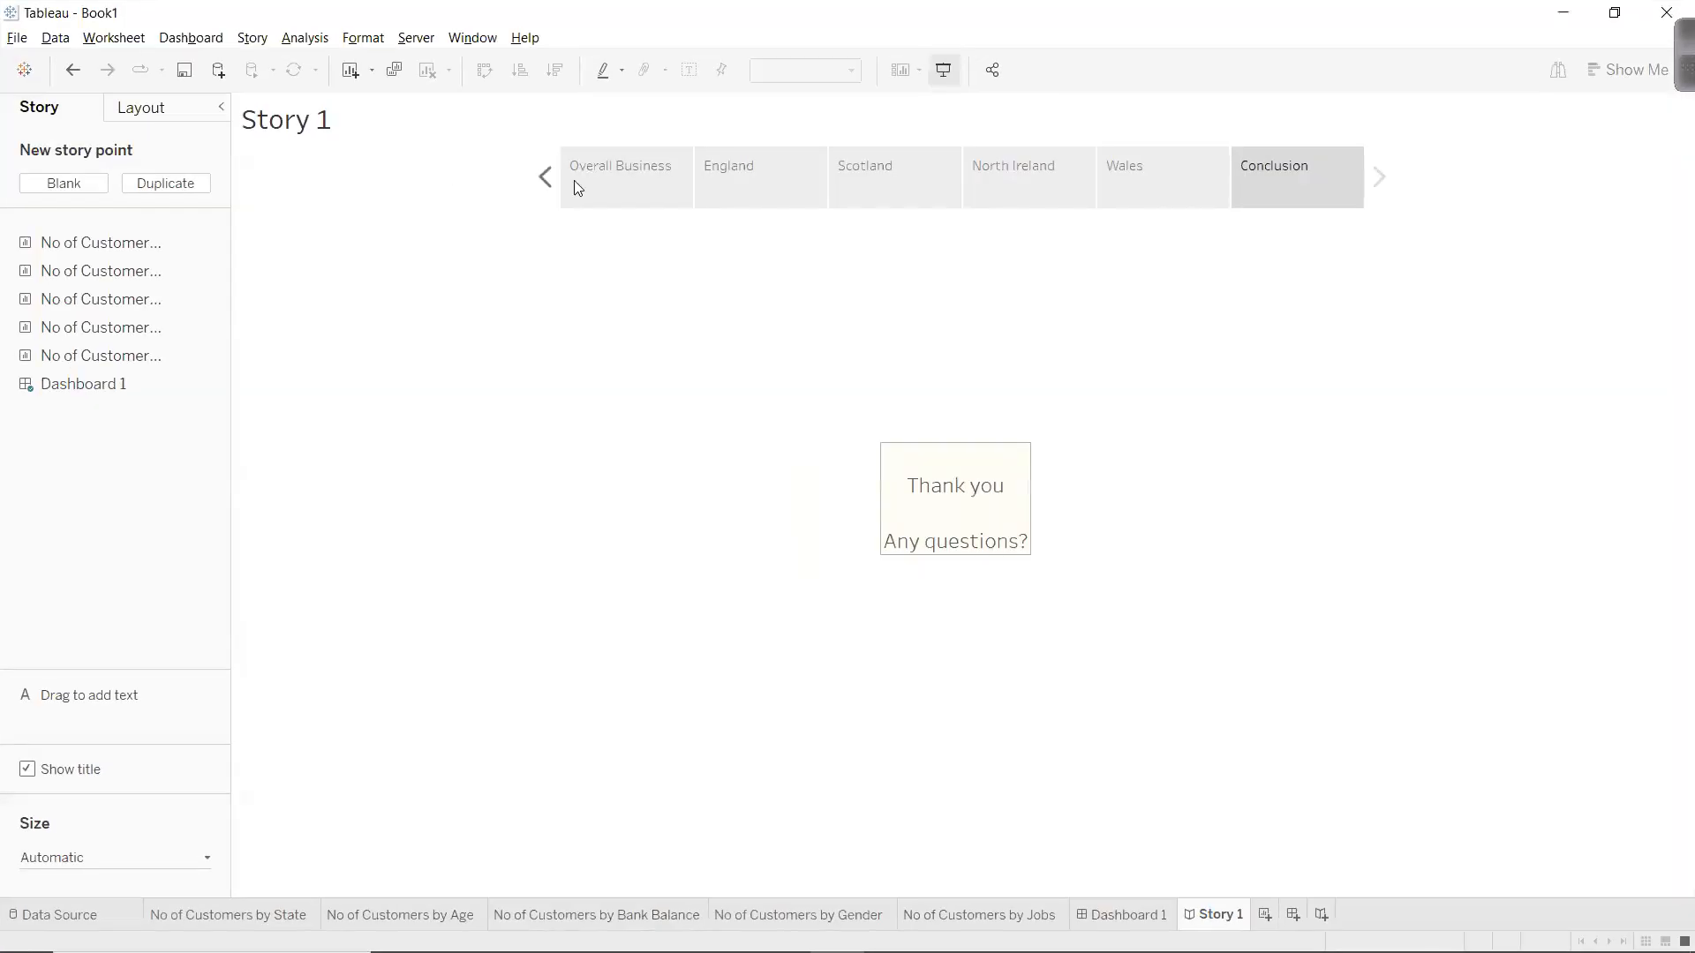
pyautogui.click(575, 182)
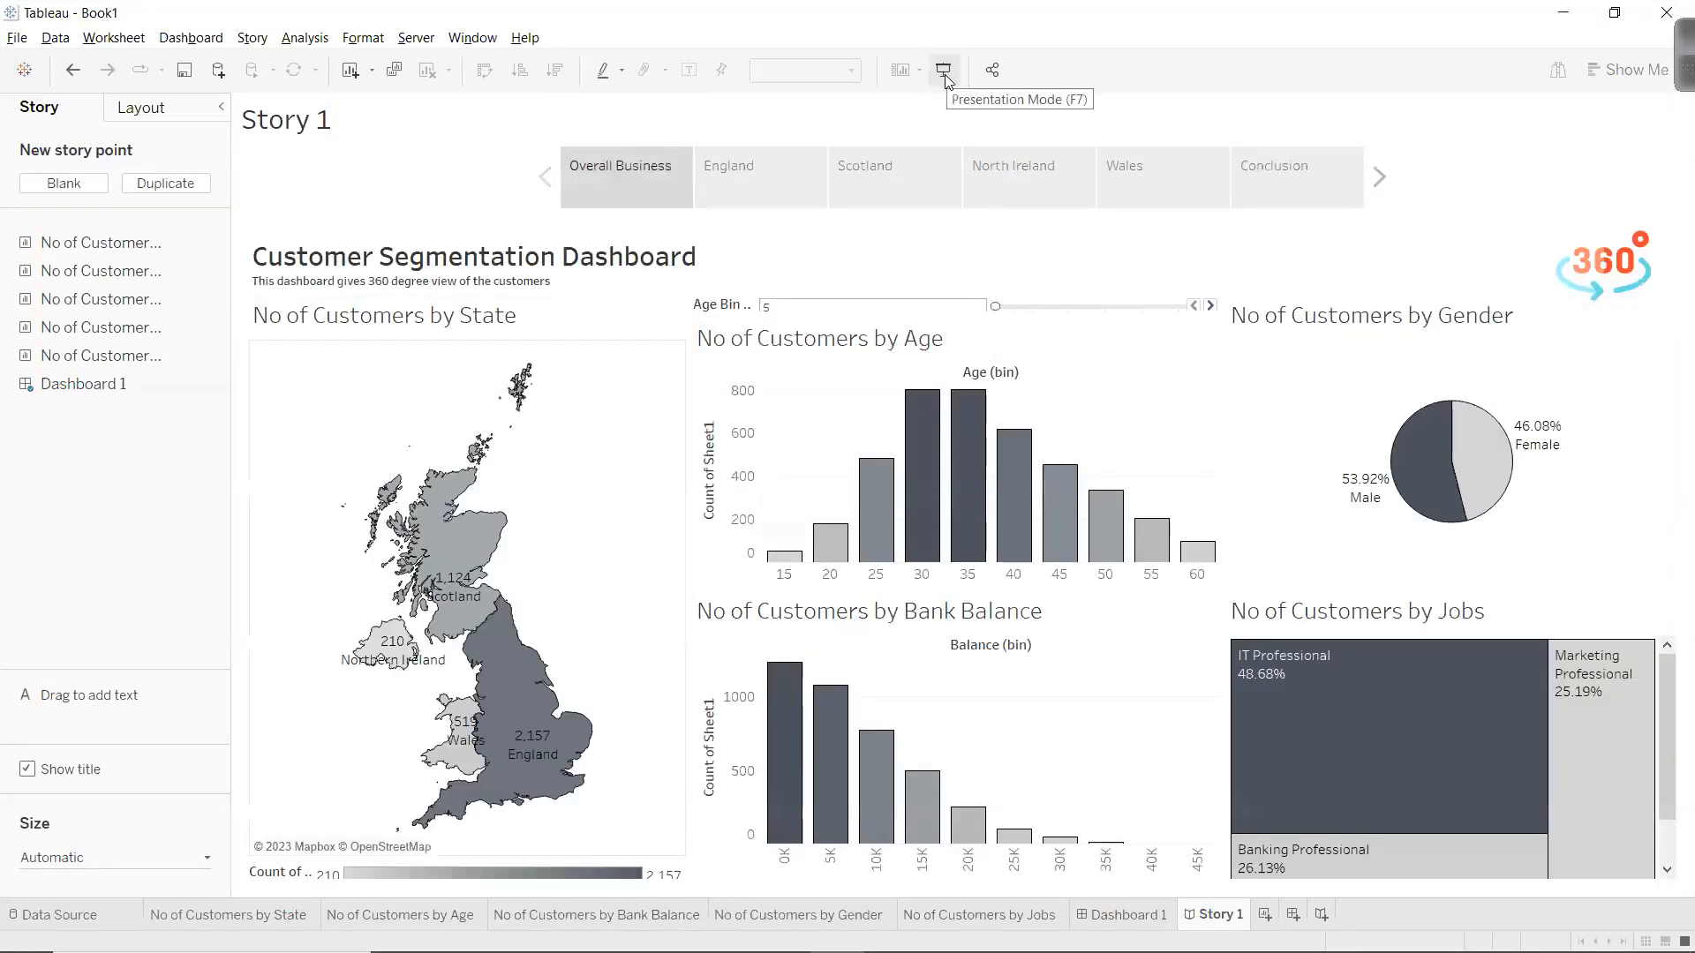
pyautogui.click(943, 71)
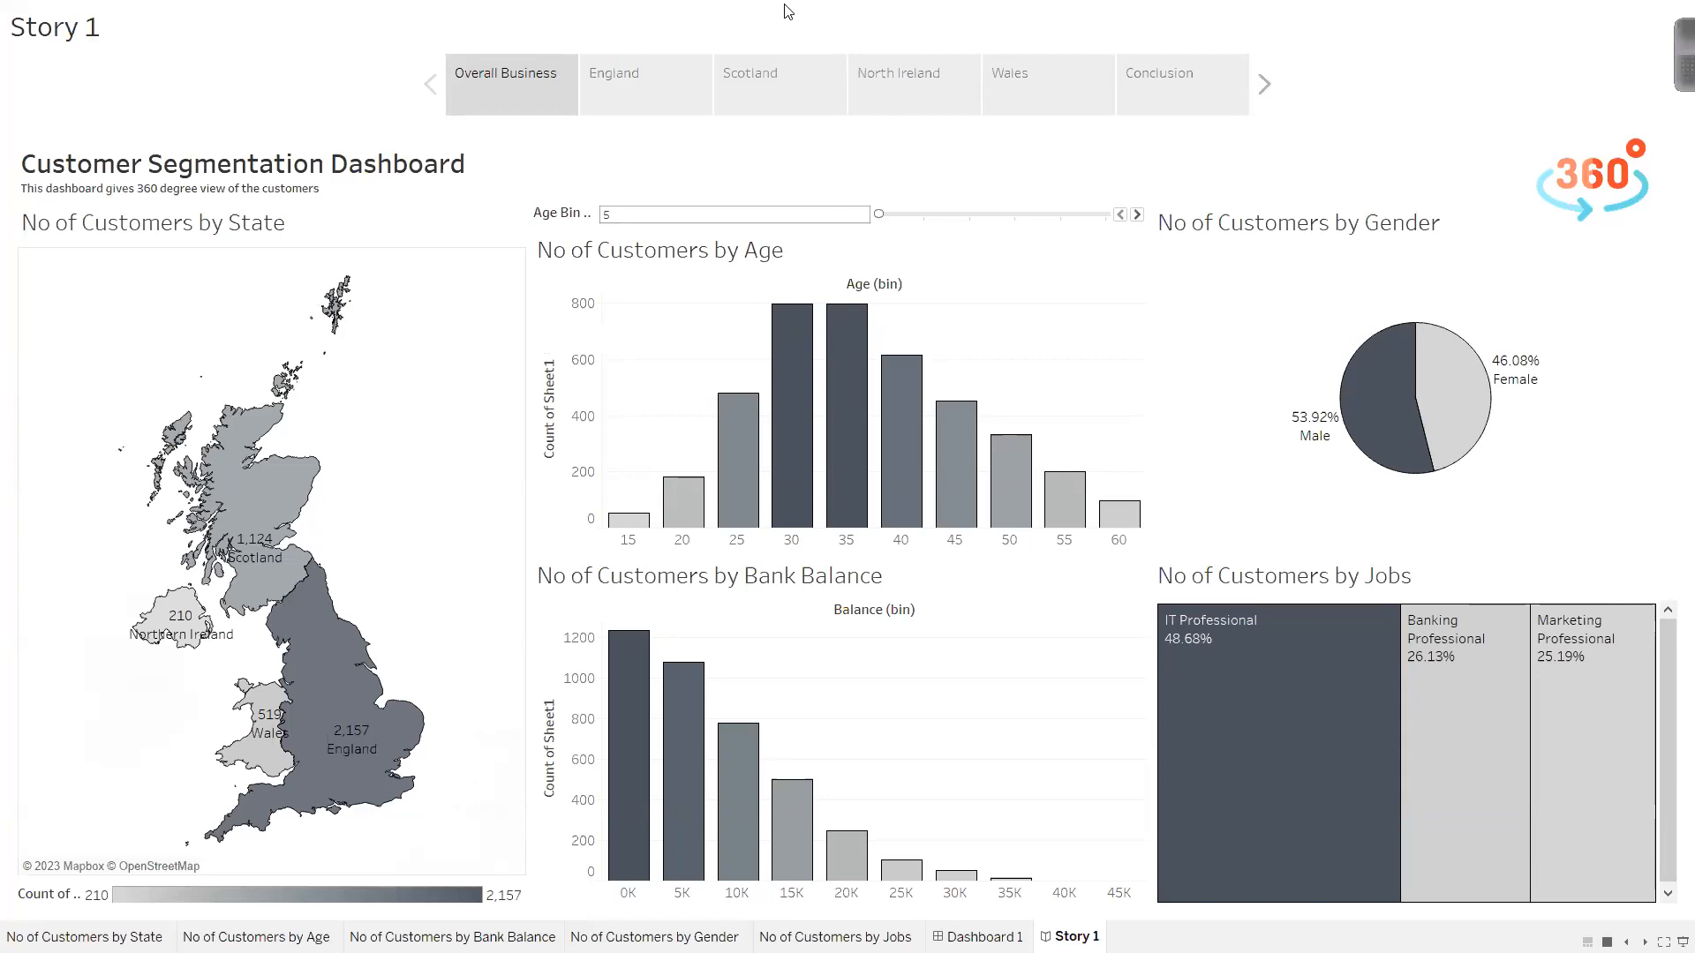
pyautogui.click(651, 77)
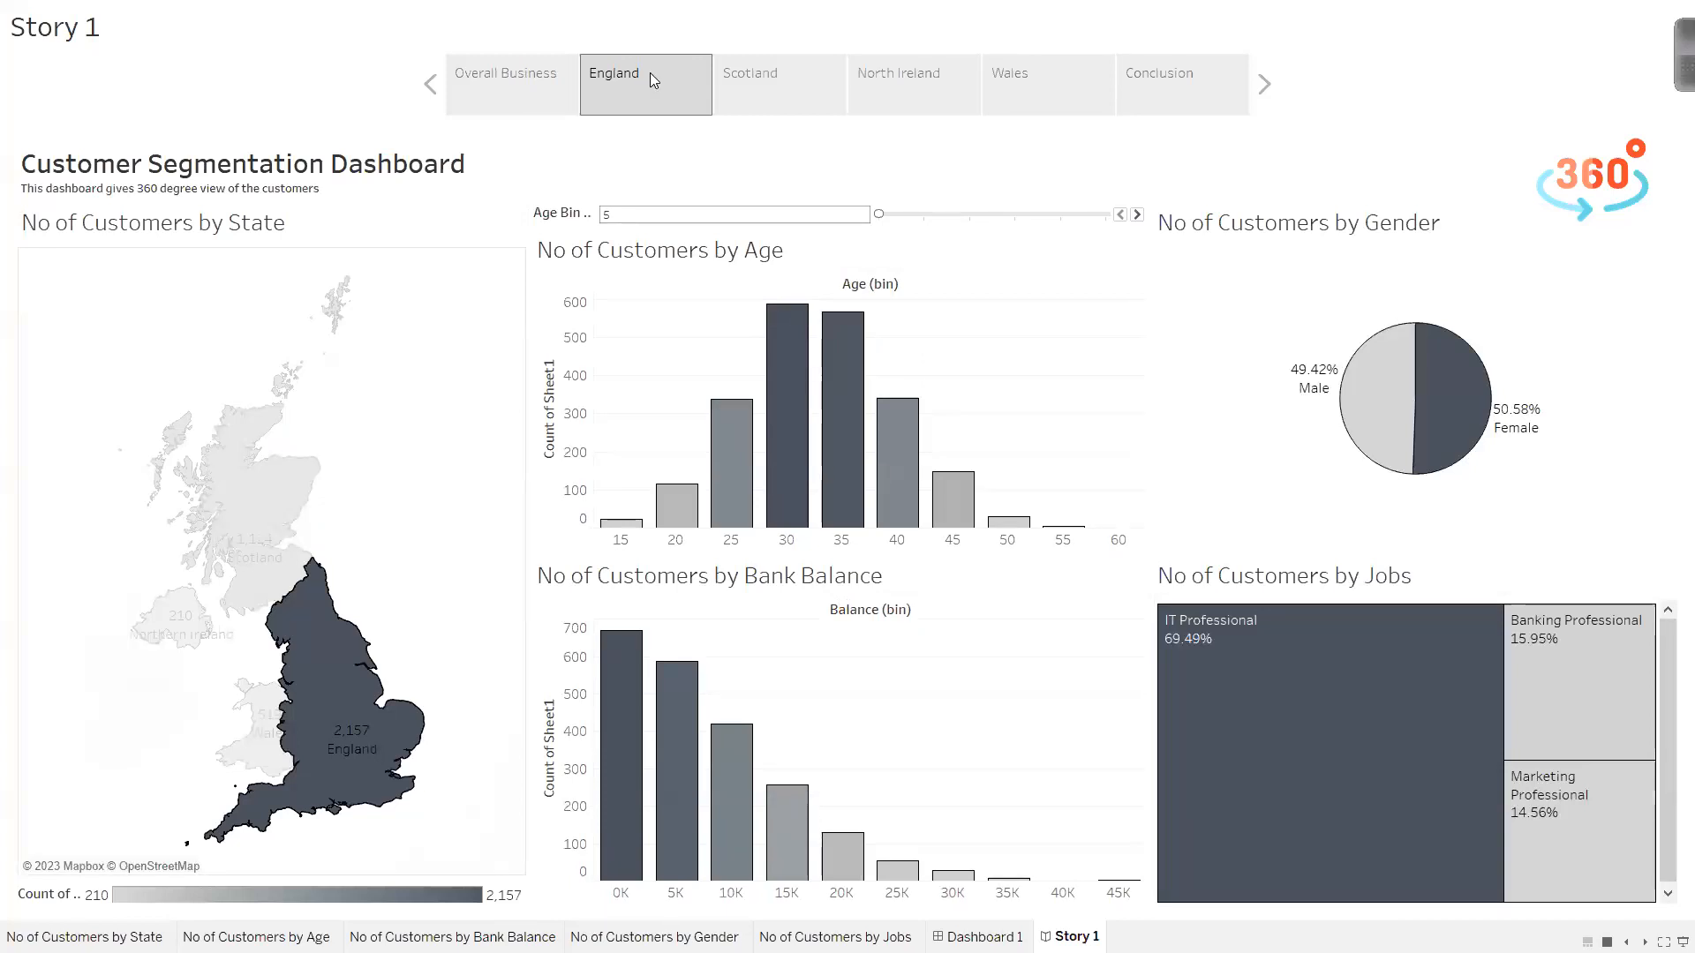
pyautogui.moveTo(1218, 662)
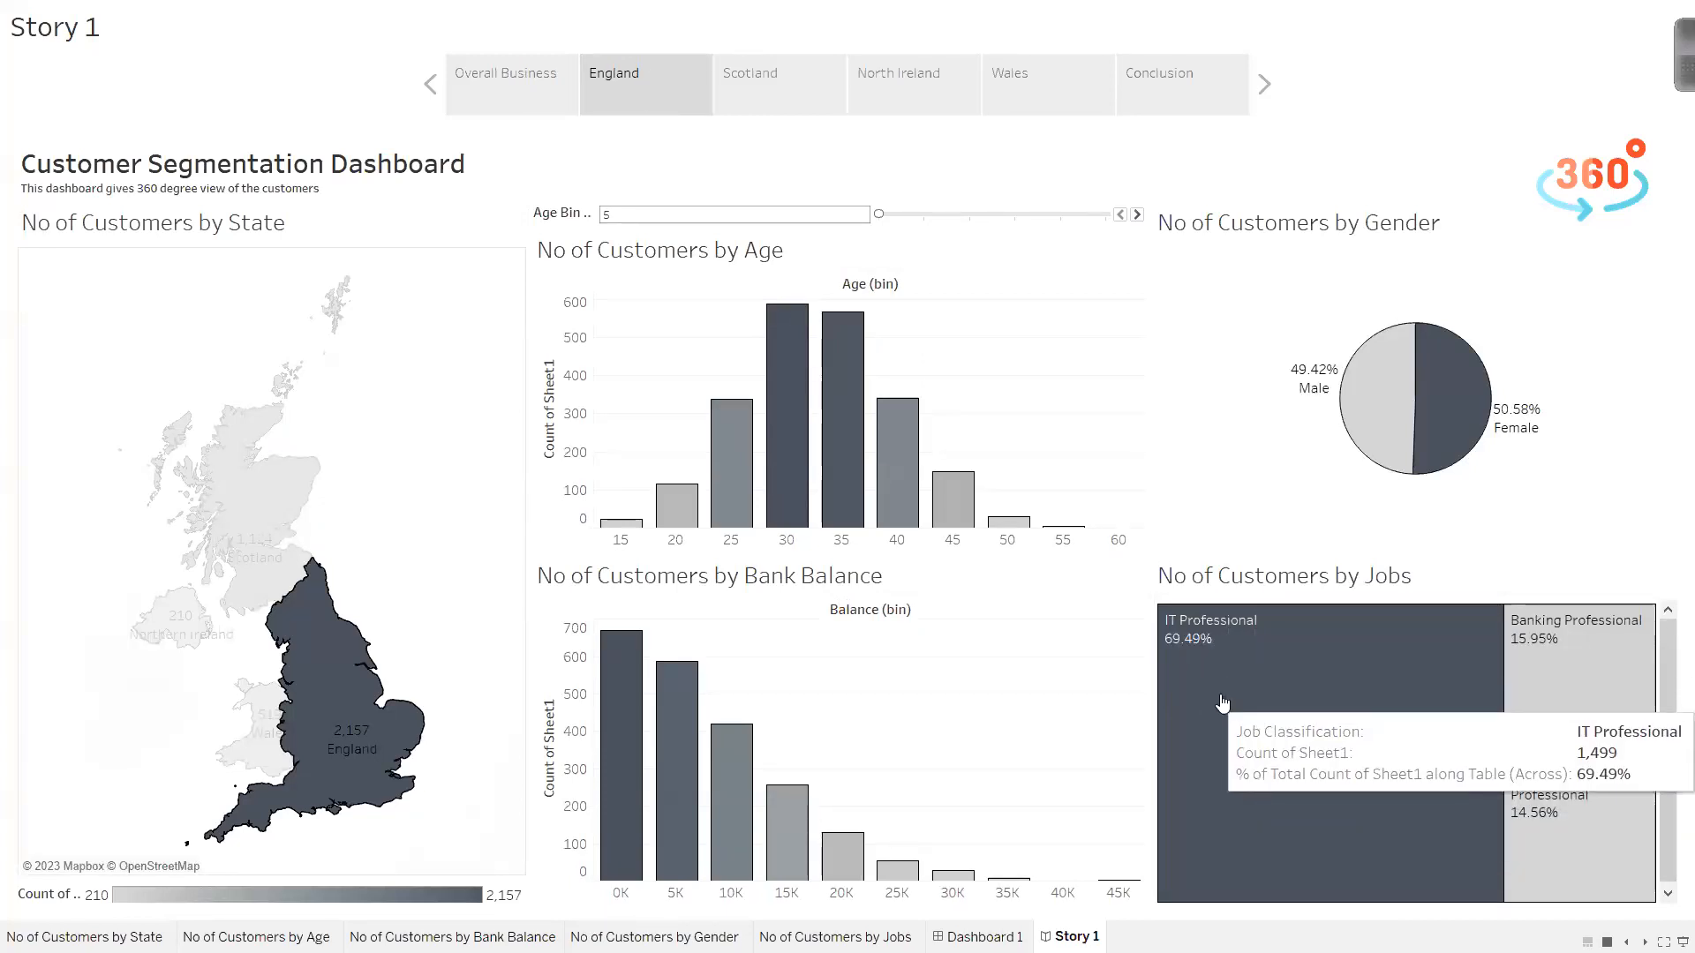
pyautogui.moveTo(1425, 367)
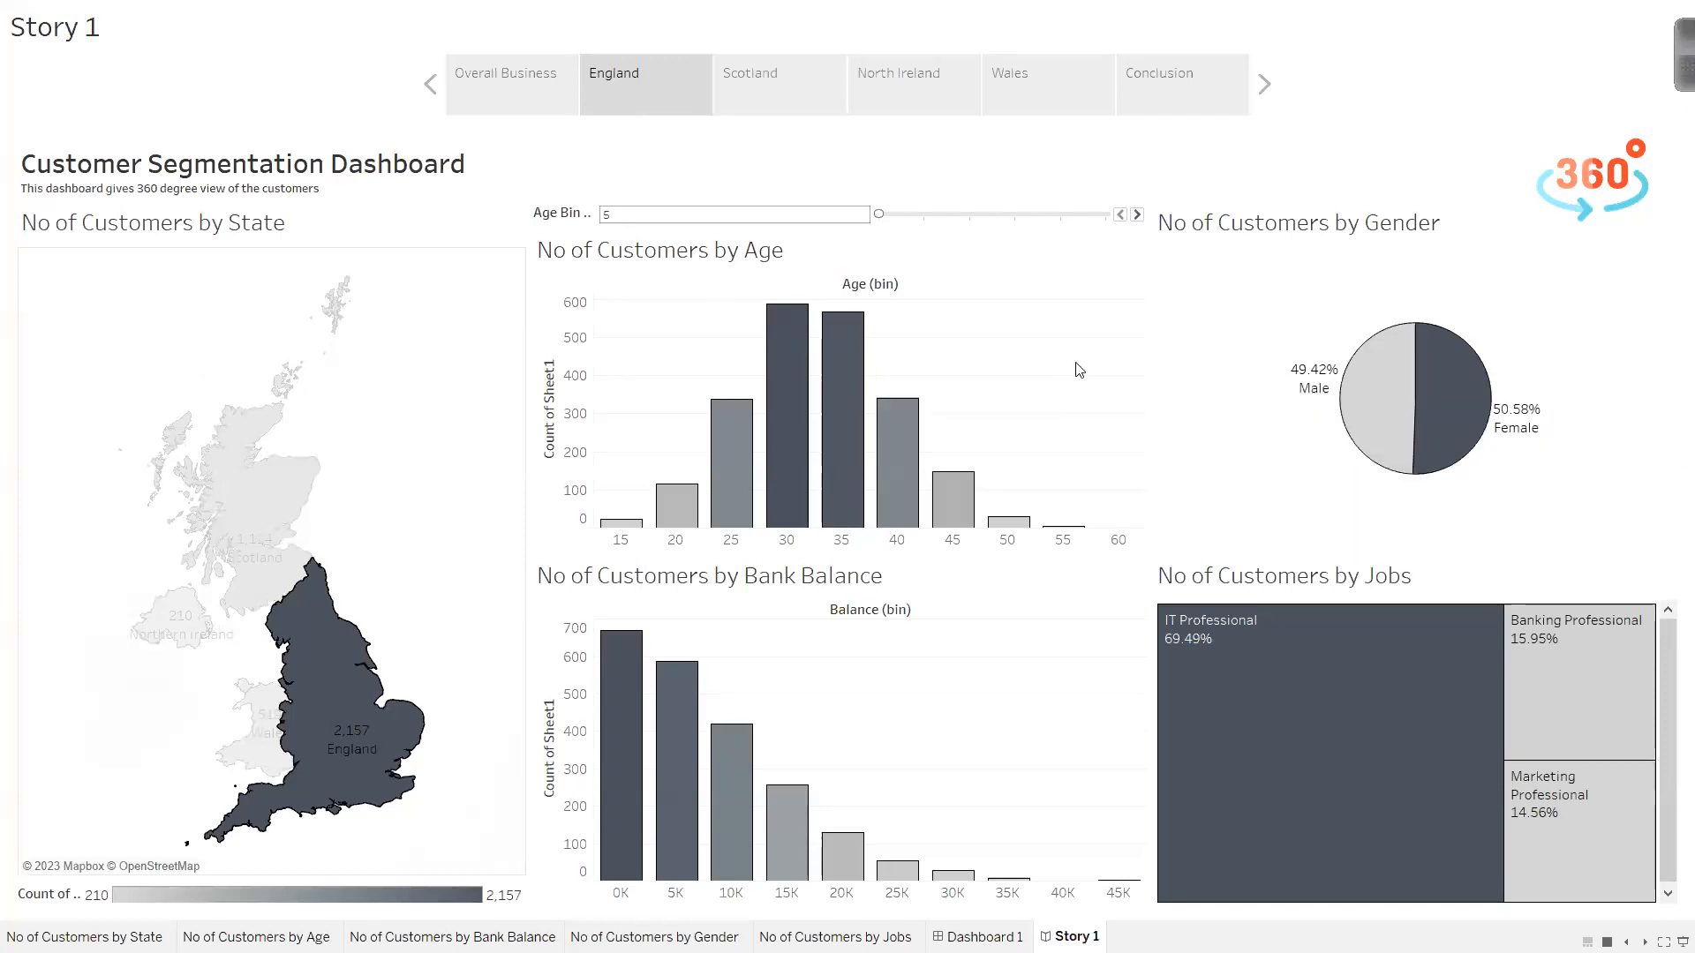
pyautogui.moveTo(770, 316)
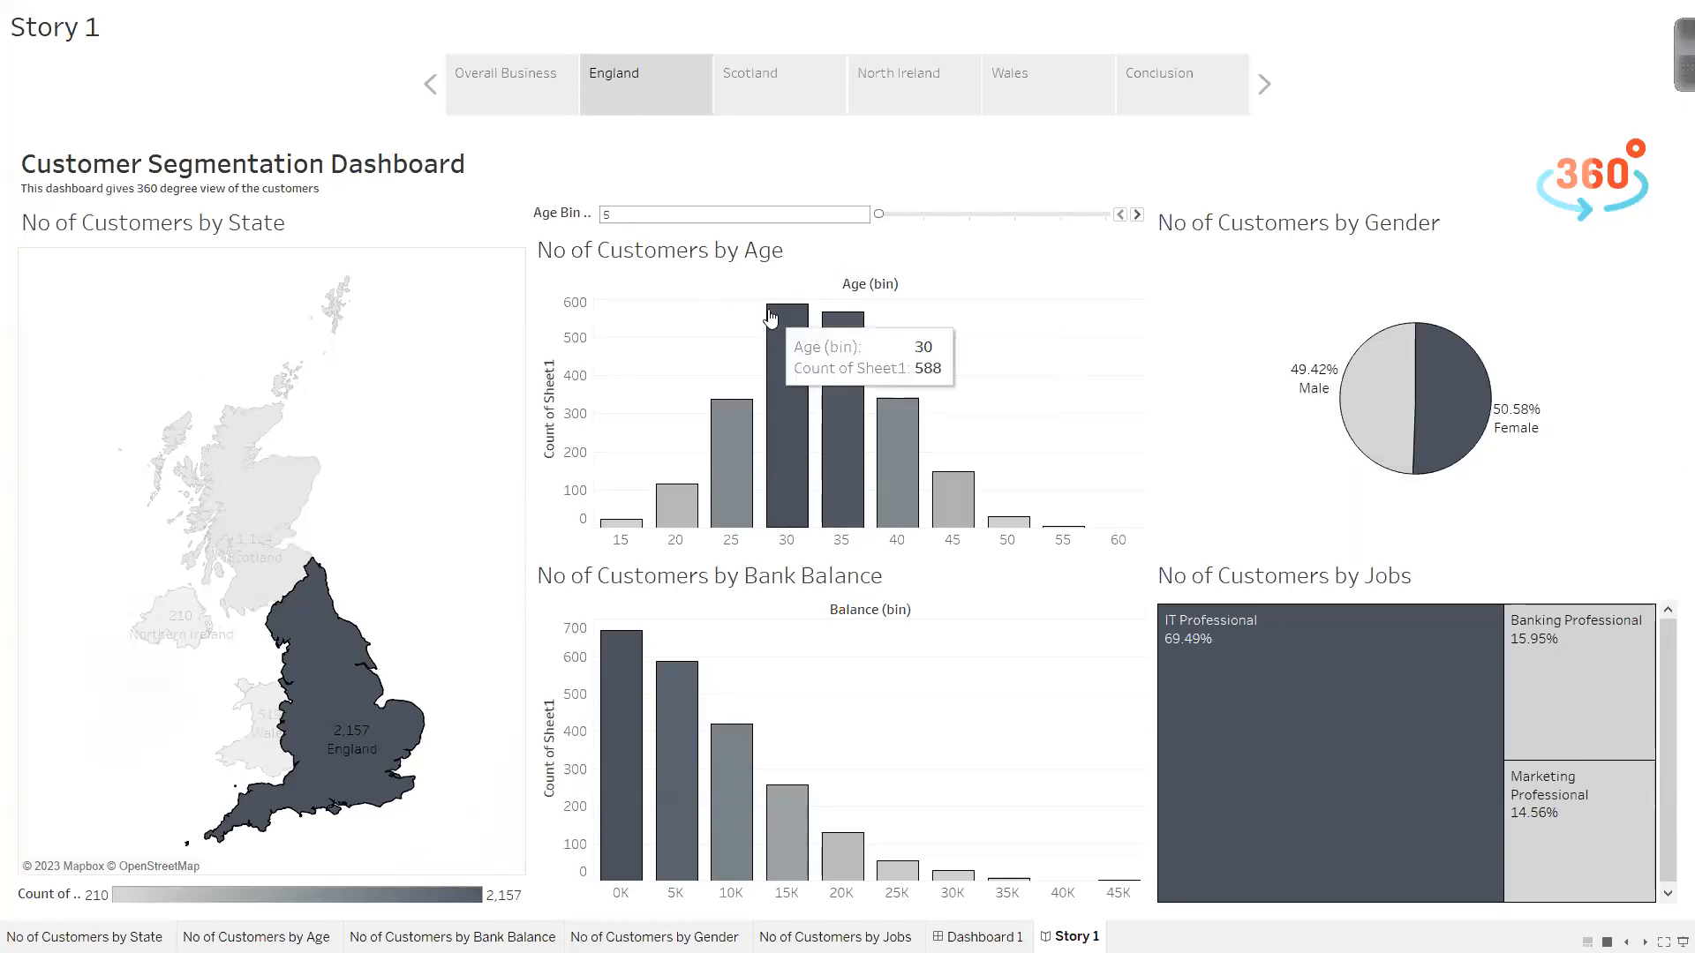
pyautogui.moveTo(705, 689)
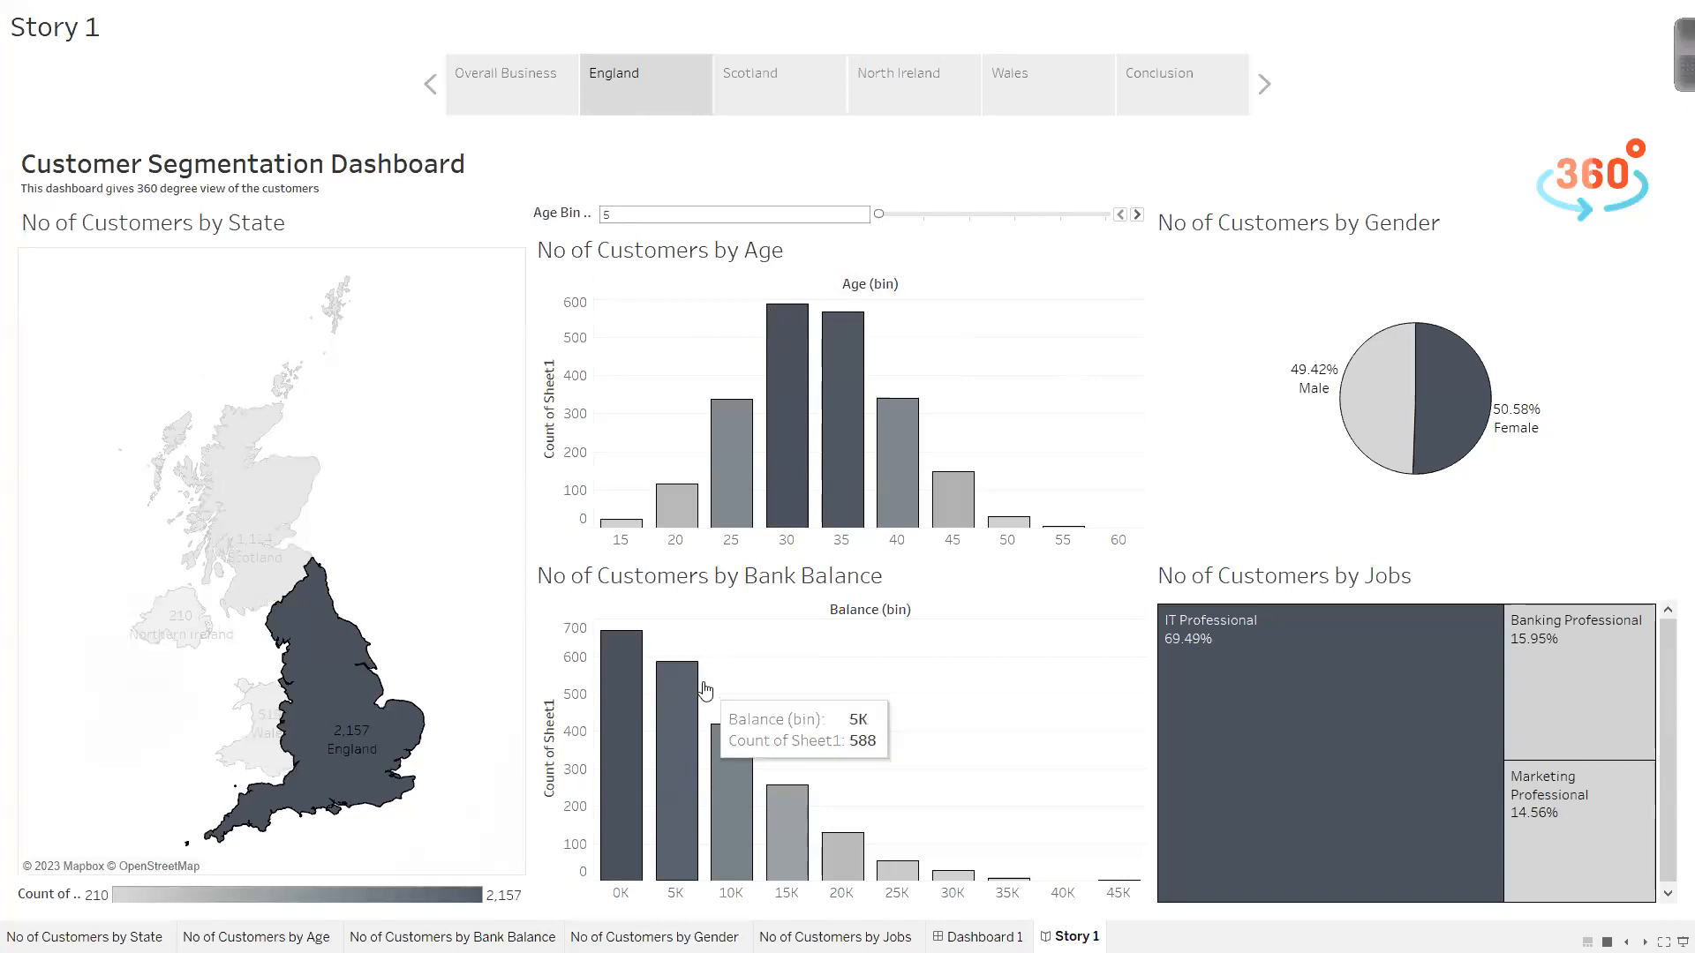
# Review the Scotland, North Ireland, Wales and Conclusion story points in turn and leave presentation mode.
pyautogui.click(747, 81)
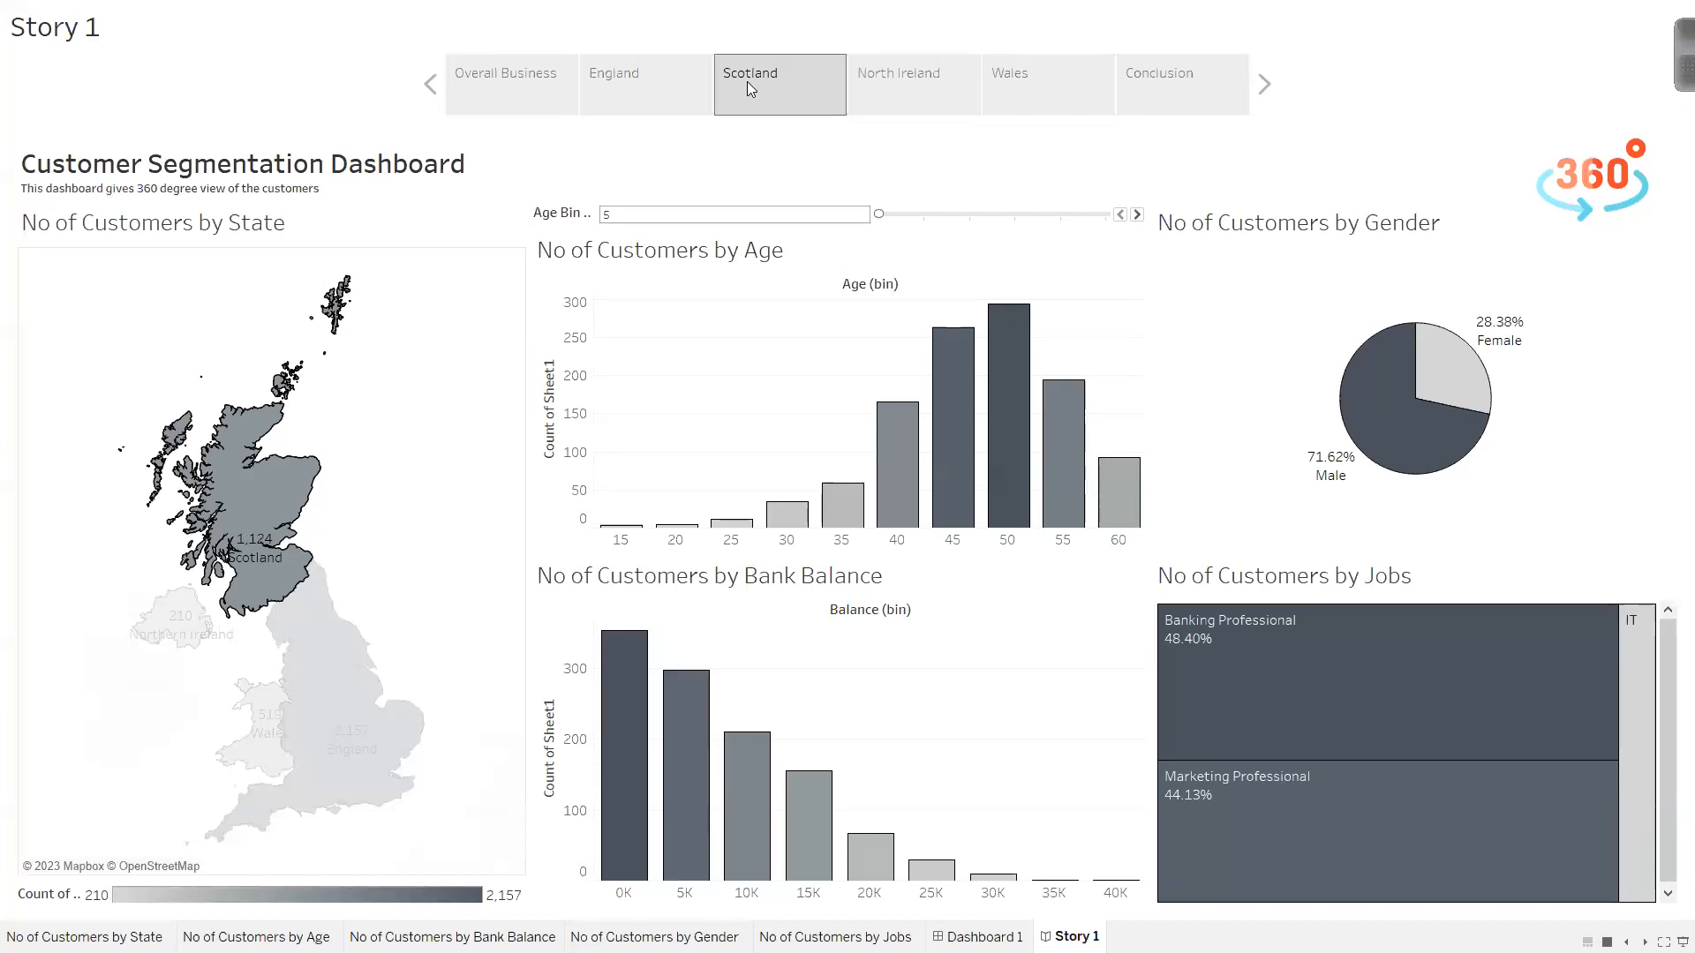
pyautogui.click(902, 79)
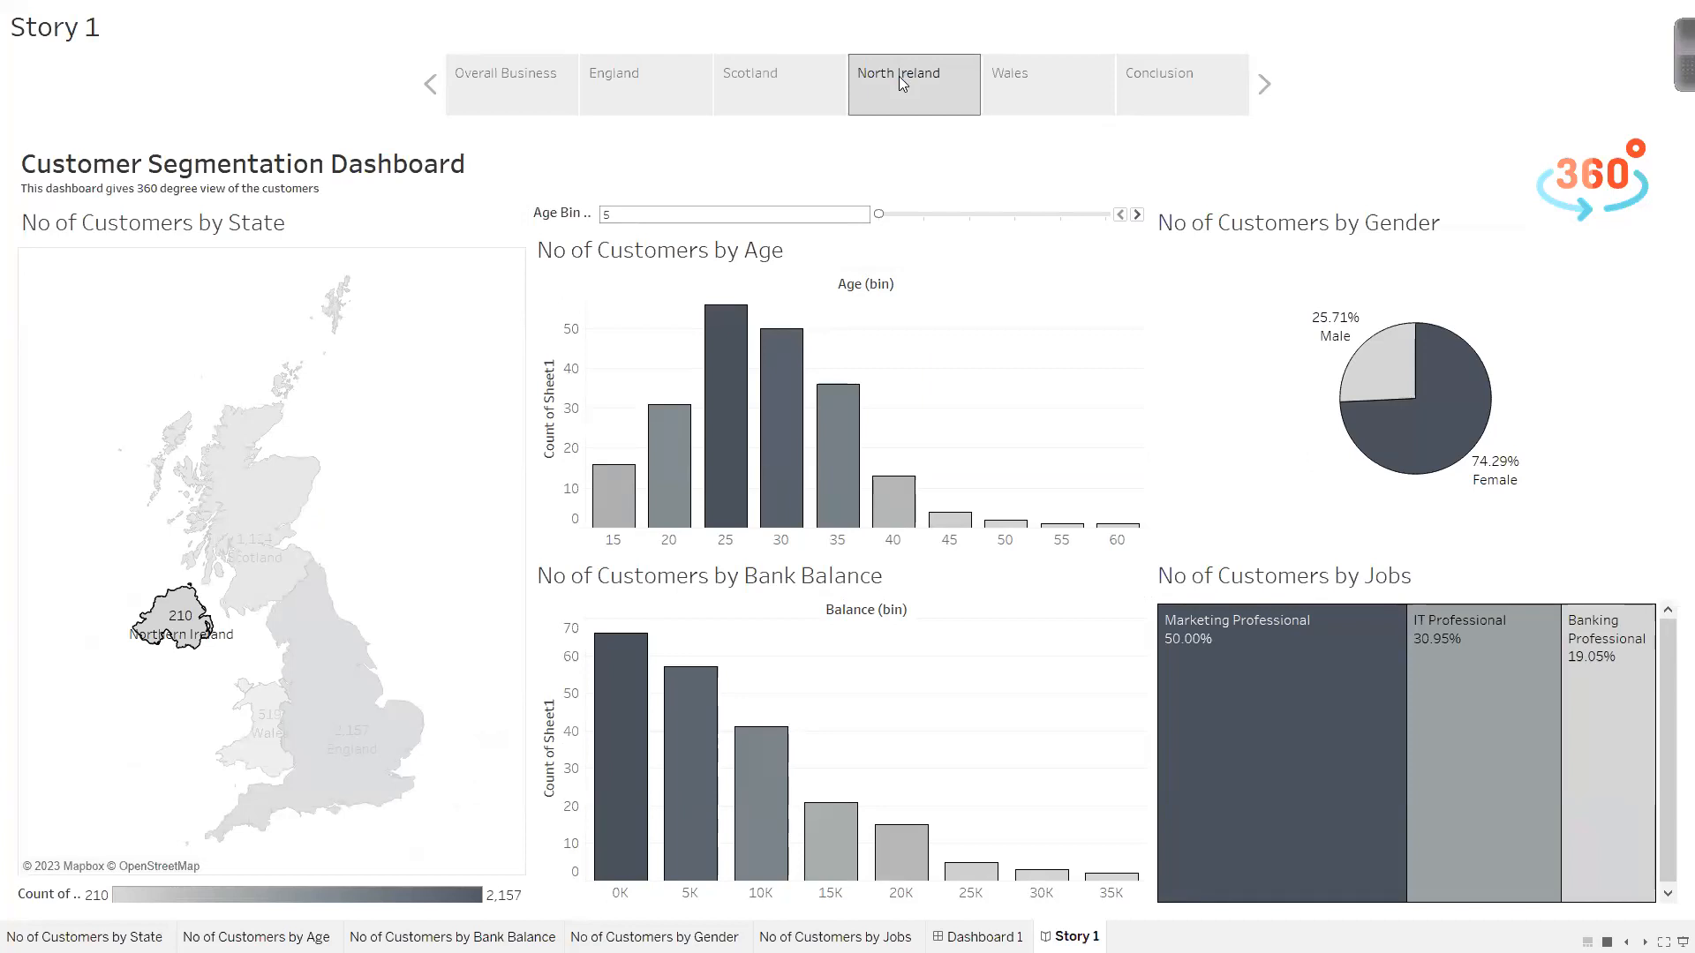
pyautogui.click(1006, 100)
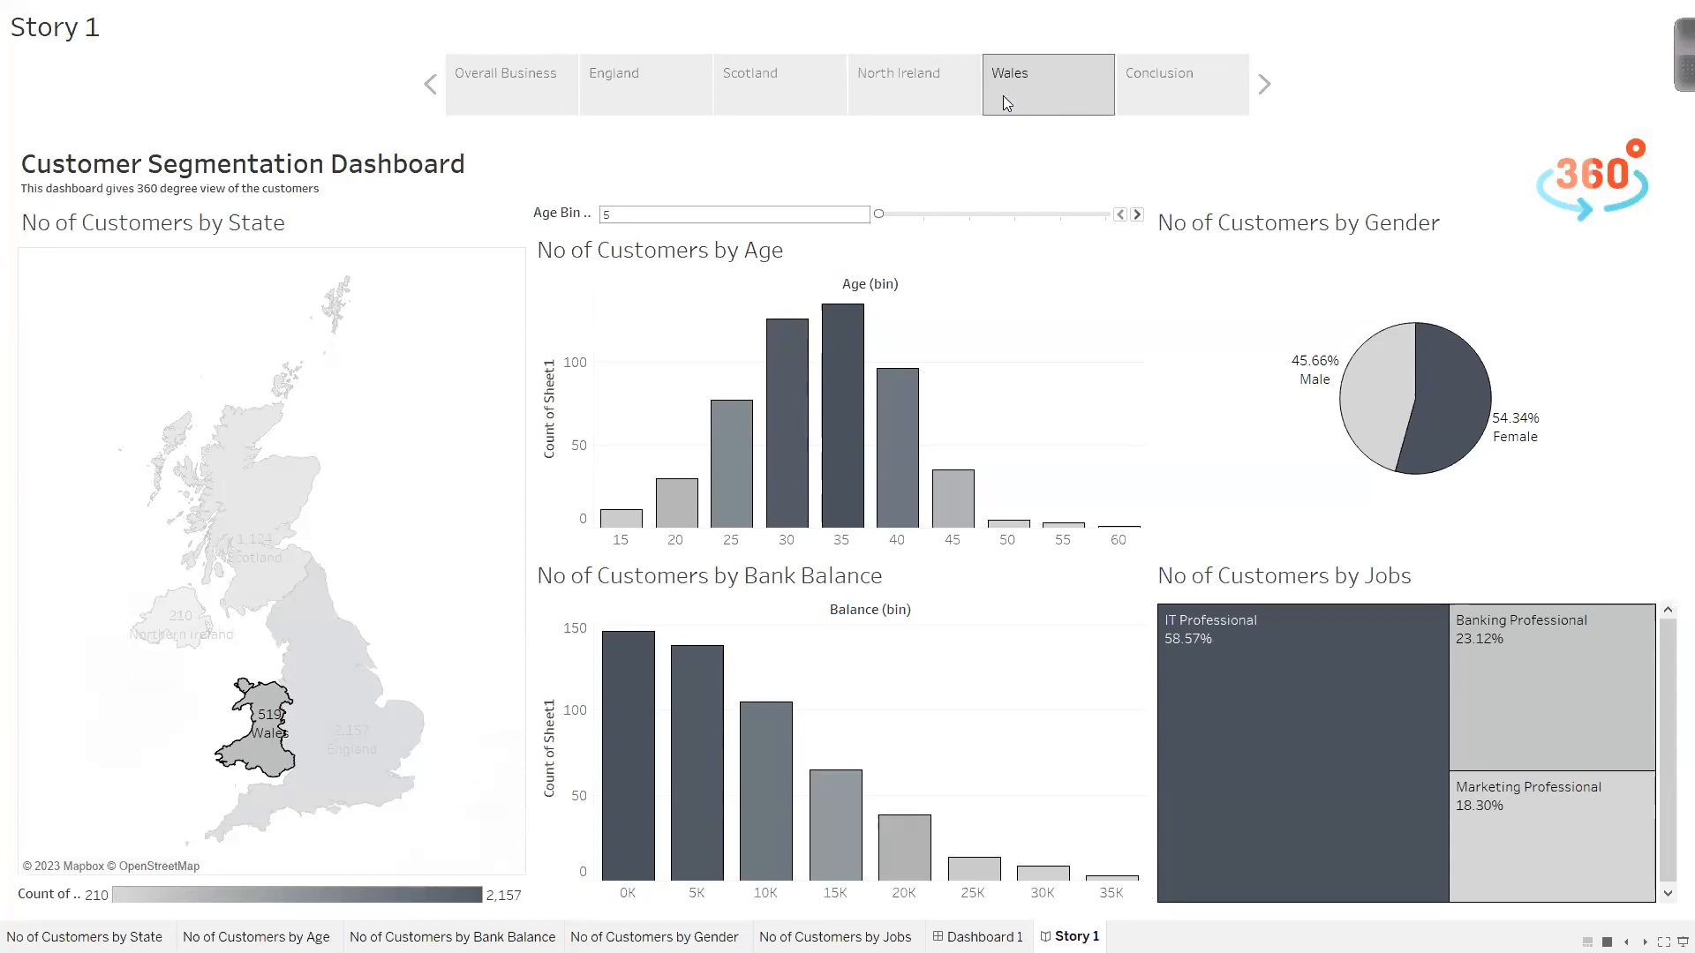
pyautogui.click(1129, 81)
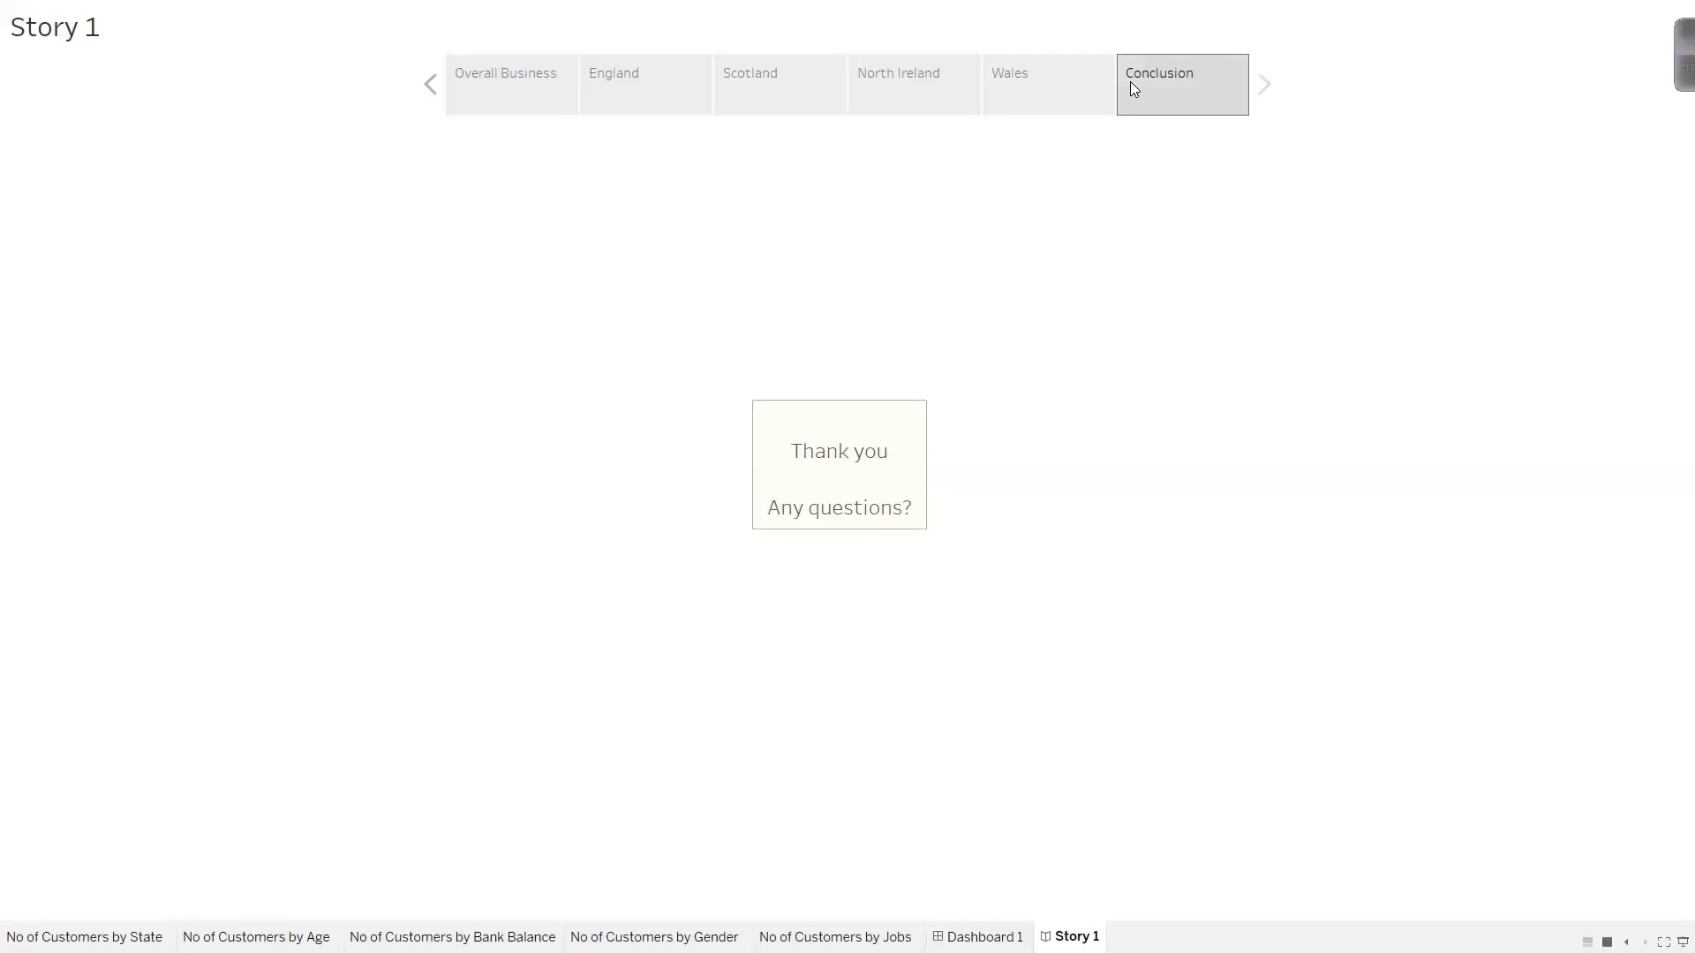
pyautogui.press('Escape')
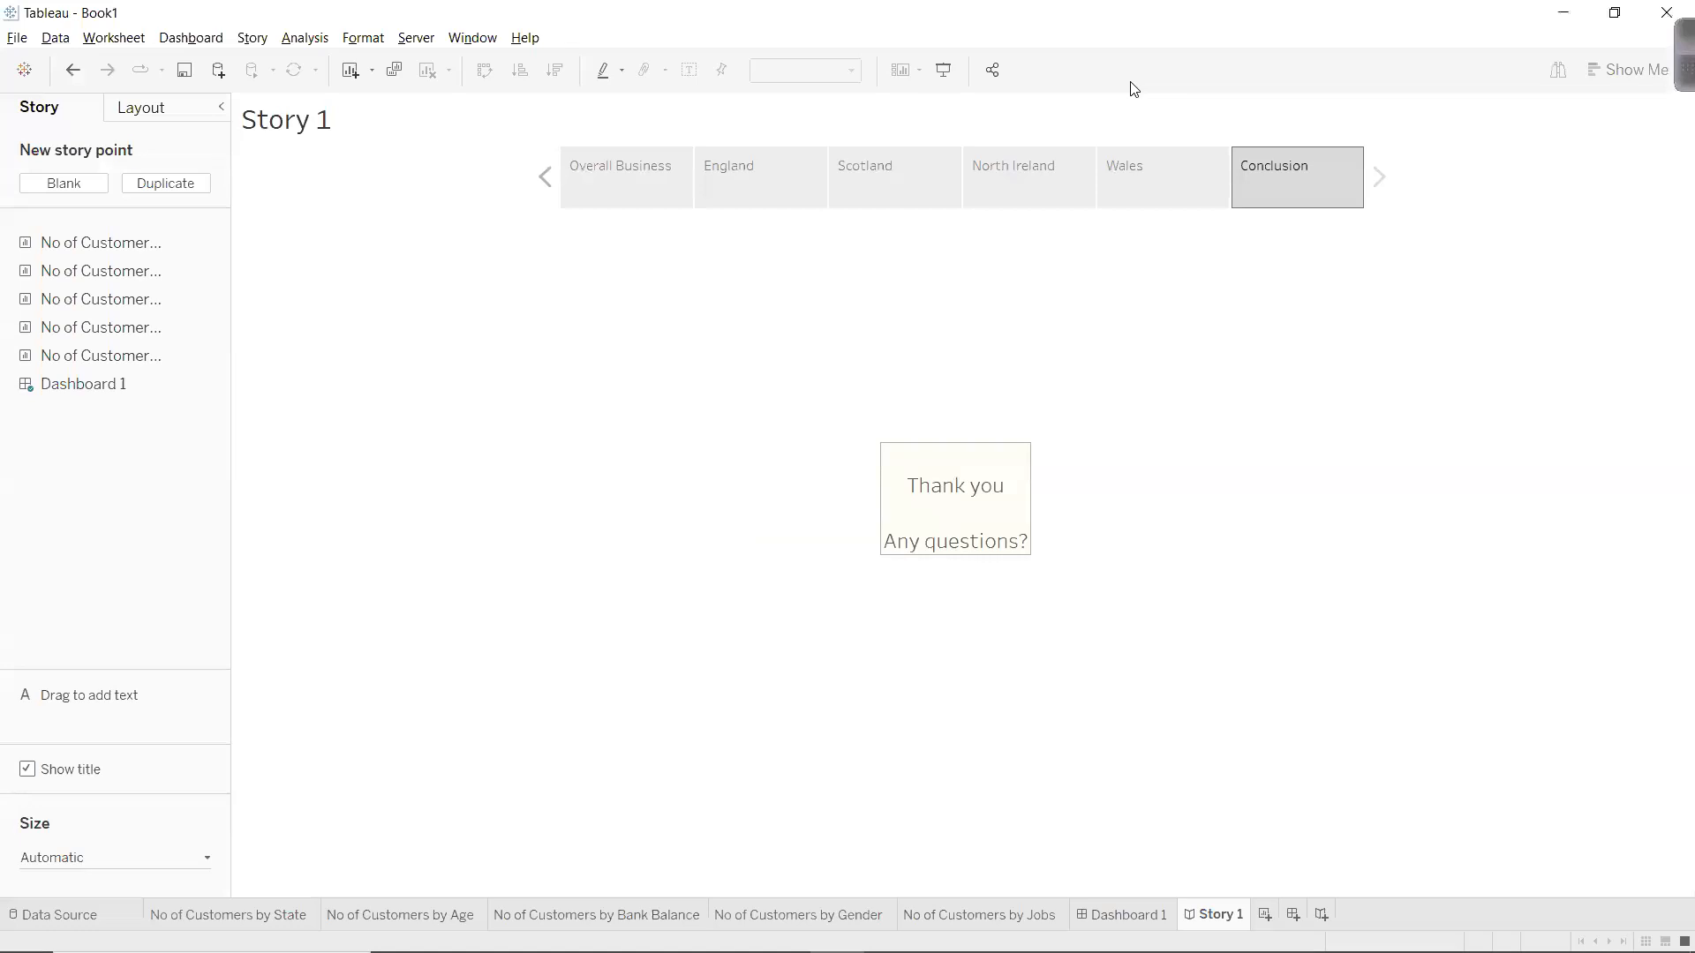
# Return to Dashboard 1 and filter its charts by selecting England on the State map.
pyautogui.click(1125, 913)
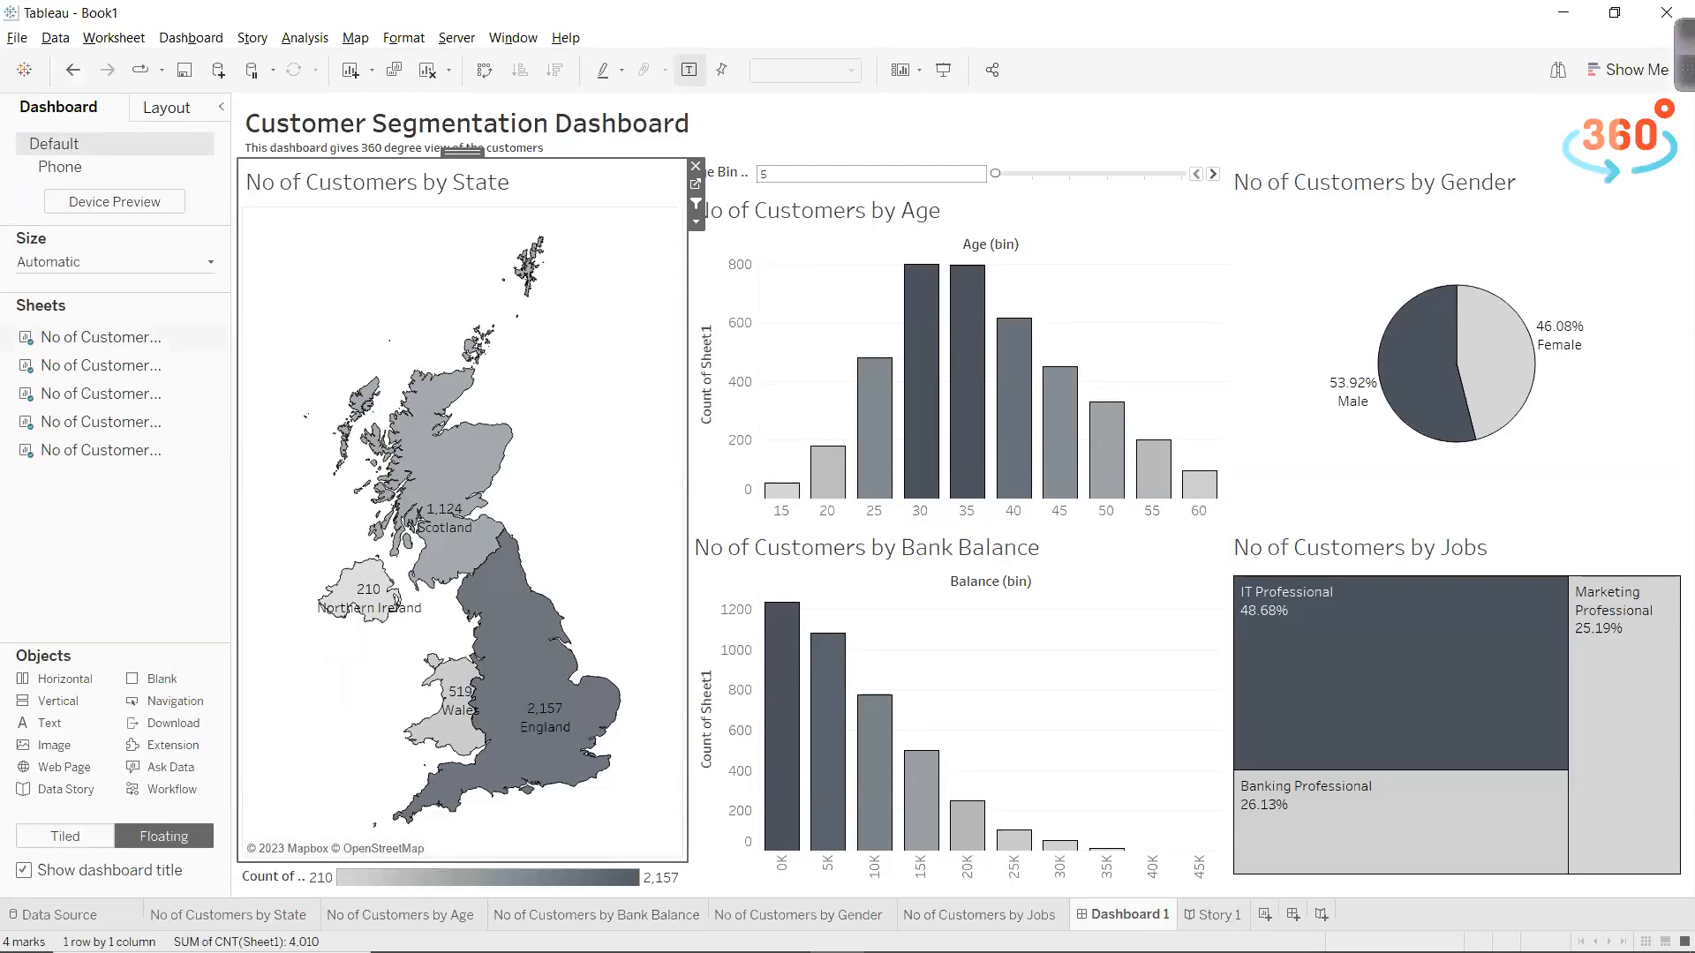
pyautogui.moveTo(569, 631)
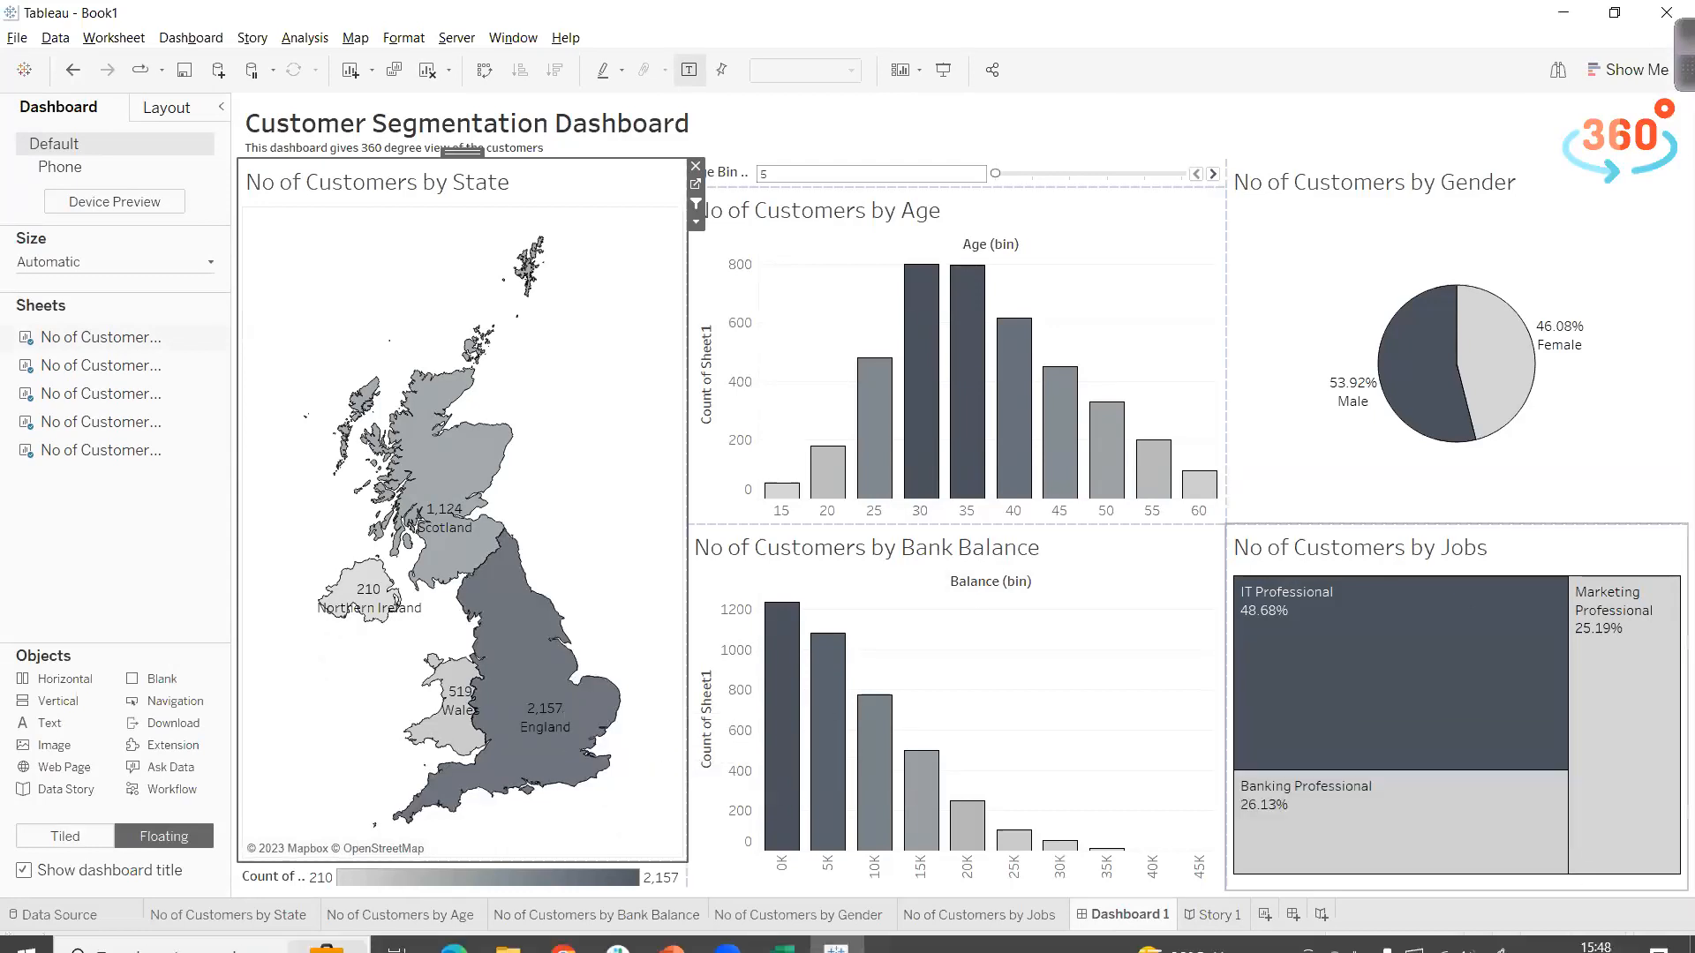
pyautogui.moveTo(1613, 702)
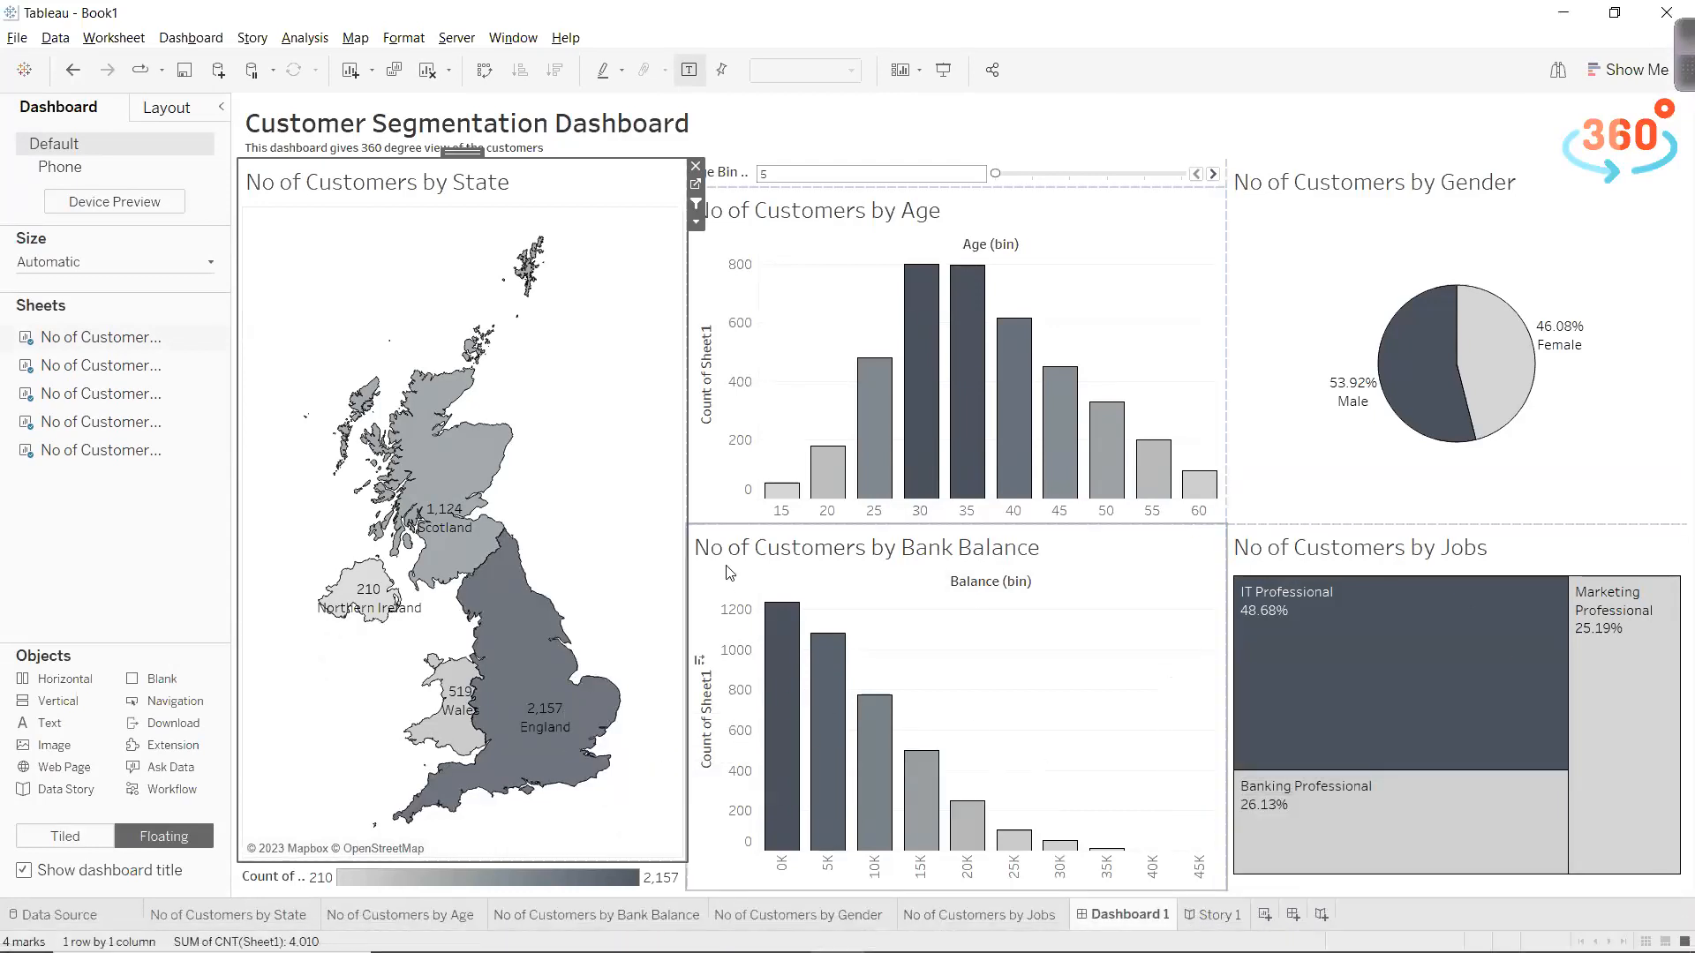
pyautogui.moveTo(560, 746)
pyautogui.click(529, 681)
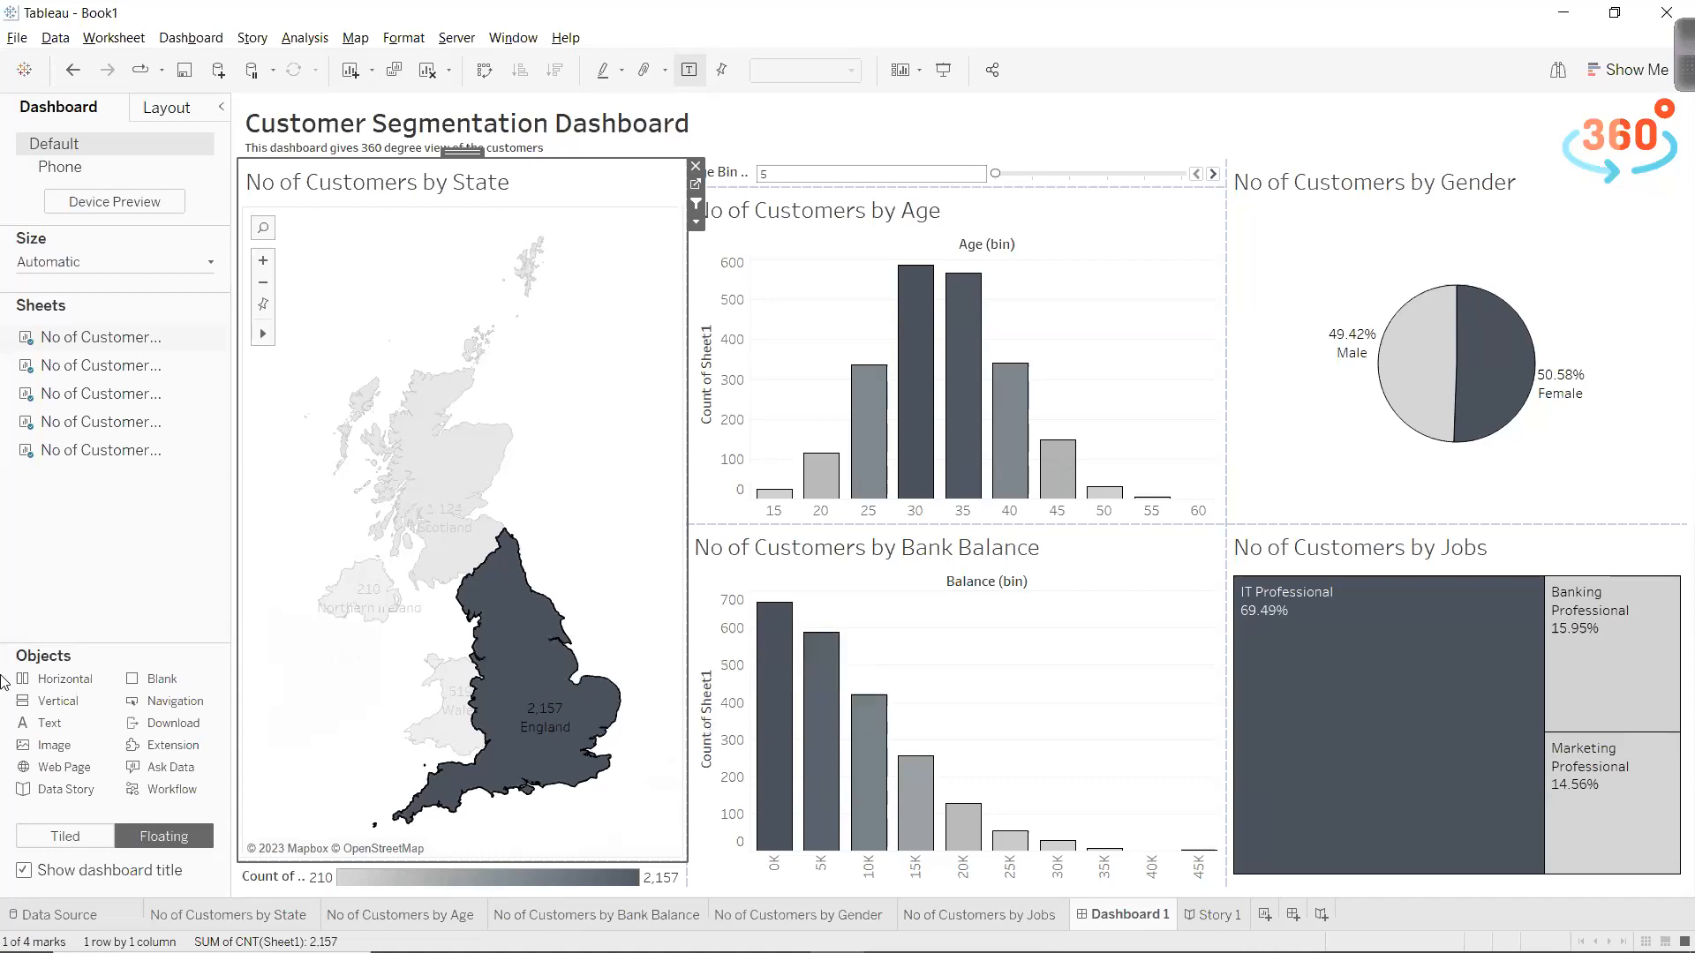
# Open the State map's worksheet, create an empty calculated field, view the available function categories and save the field.
pyautogui.click(696, 185)
pyautogui.rightClick(113, 645)
pyautogui.click(143, 657)
pyautogui.click(1250, 431)
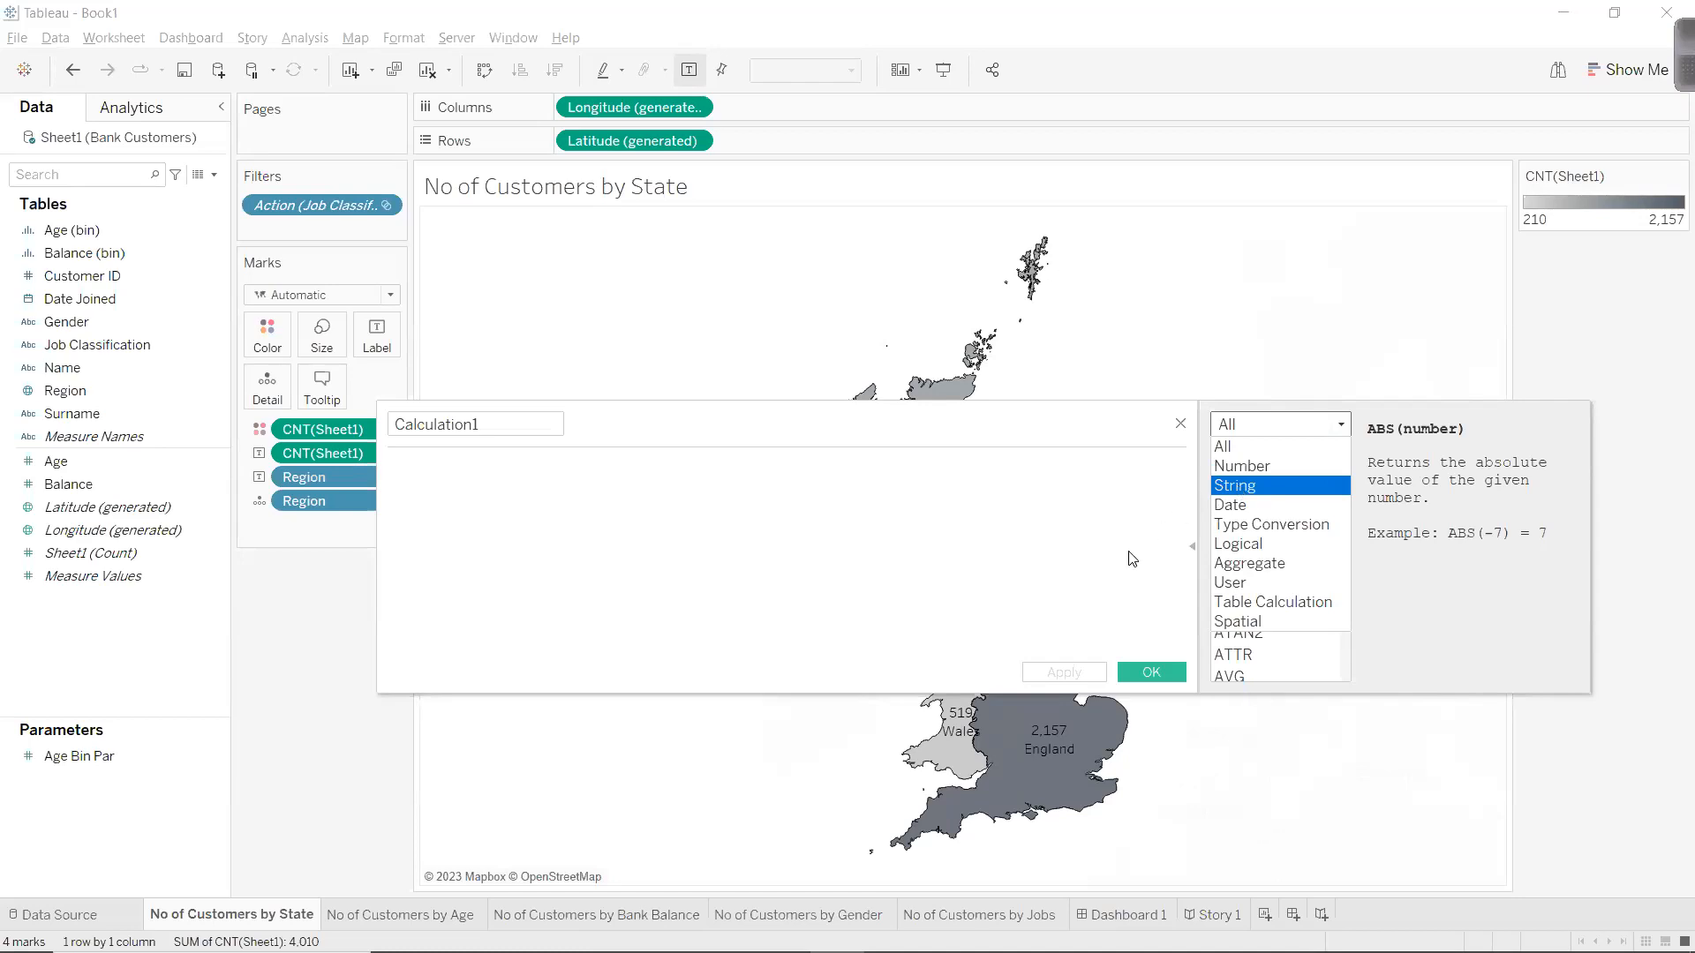
pyautogui.click(1136, 670)
pyautogui.click(1139, 673)
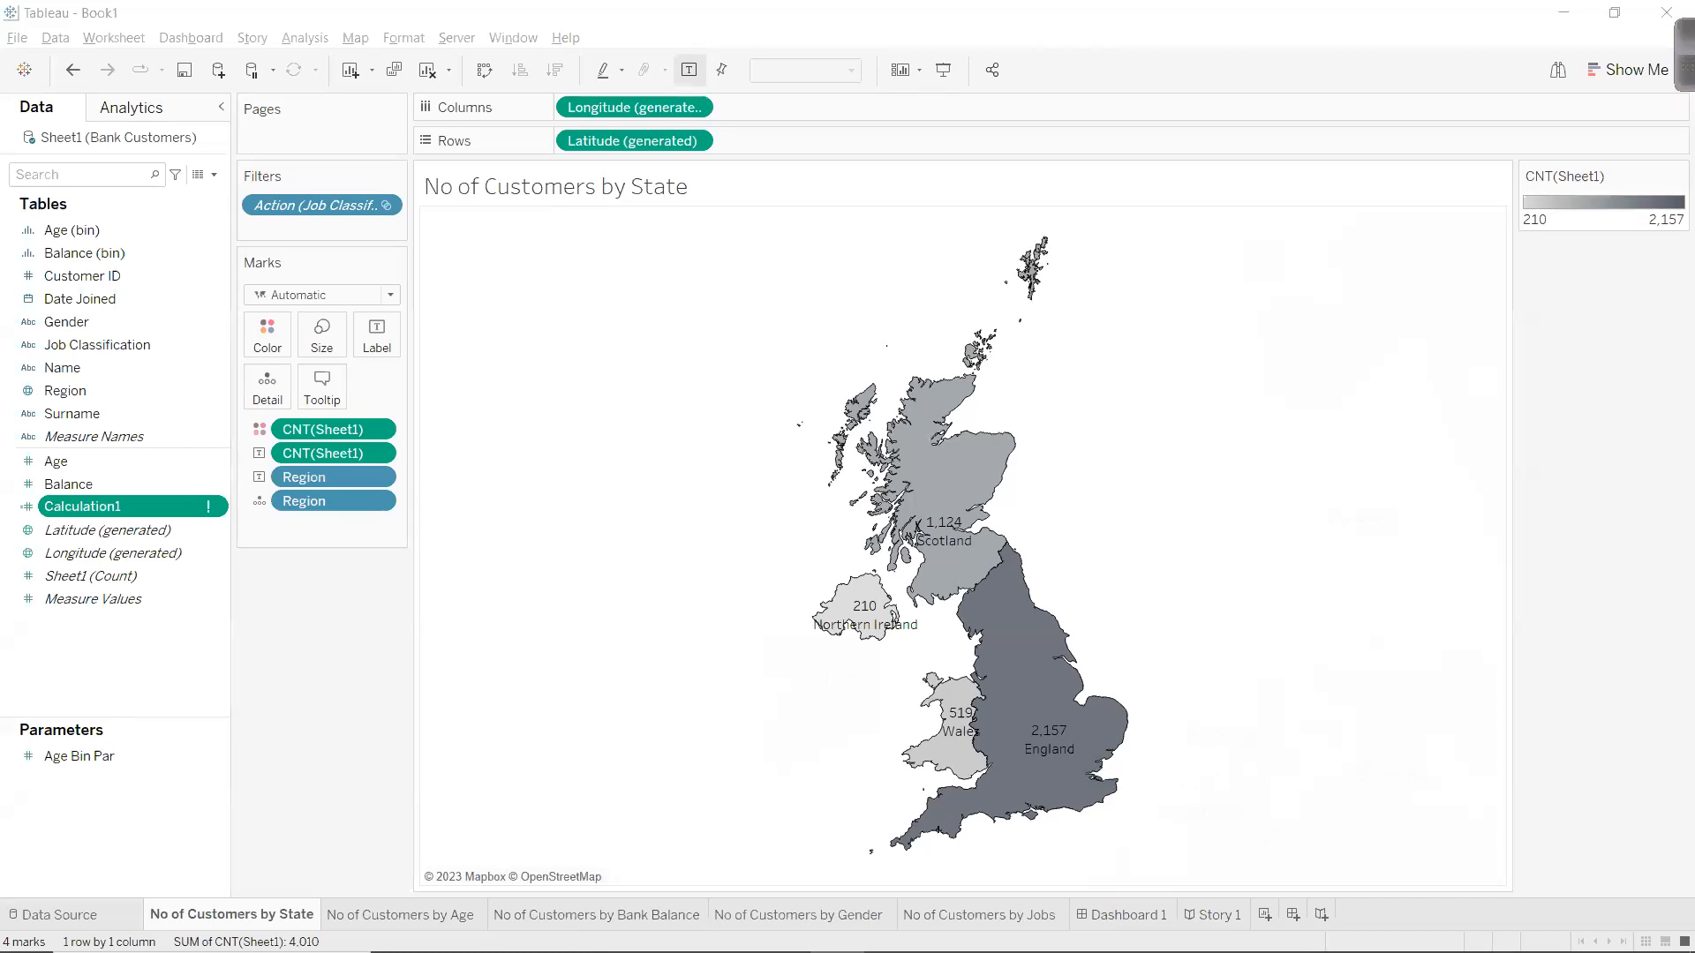
pyautogui.click(19, 40)
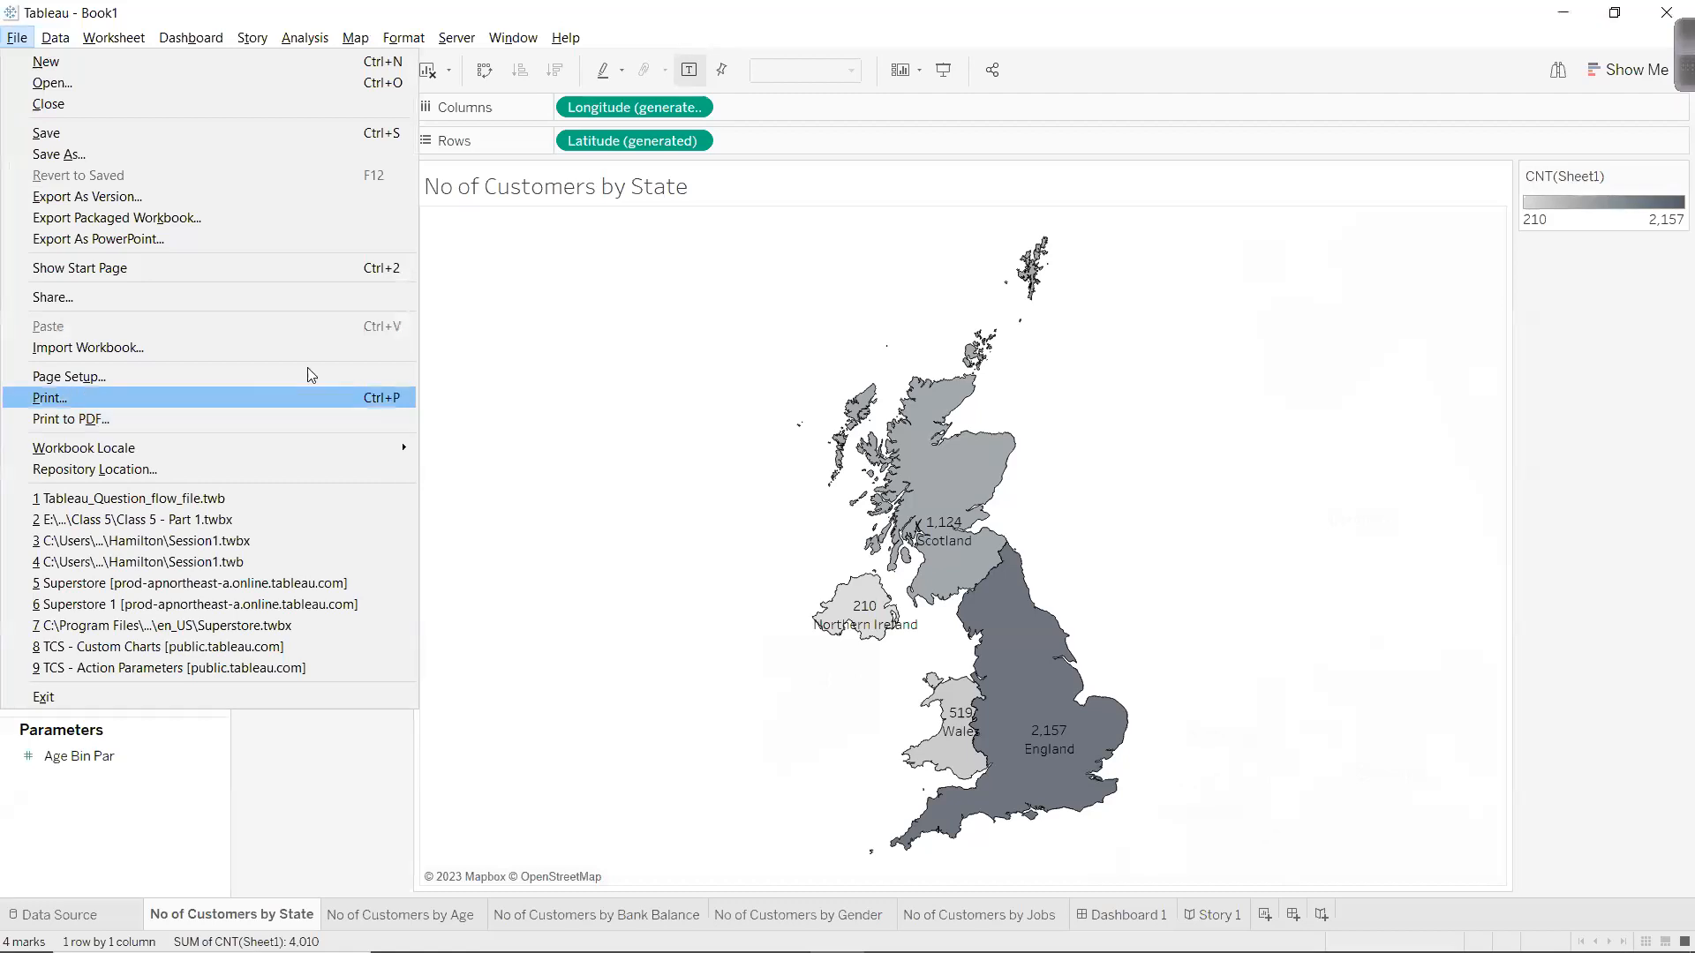
pyautogui.click(1287, 398)
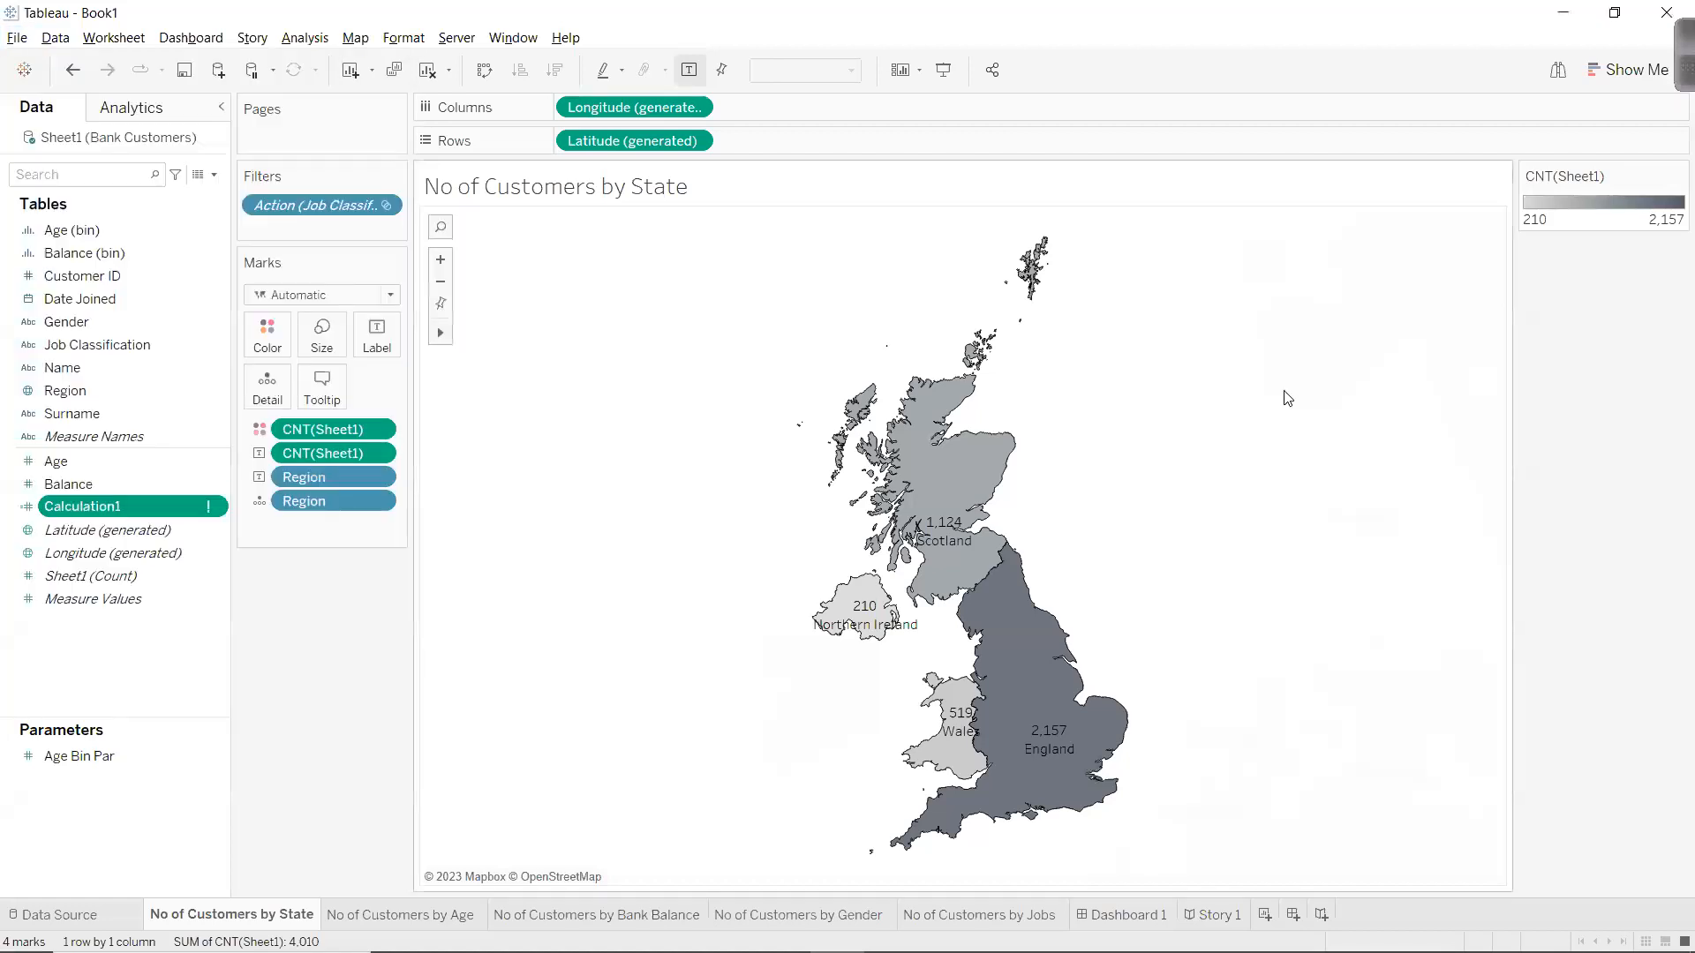